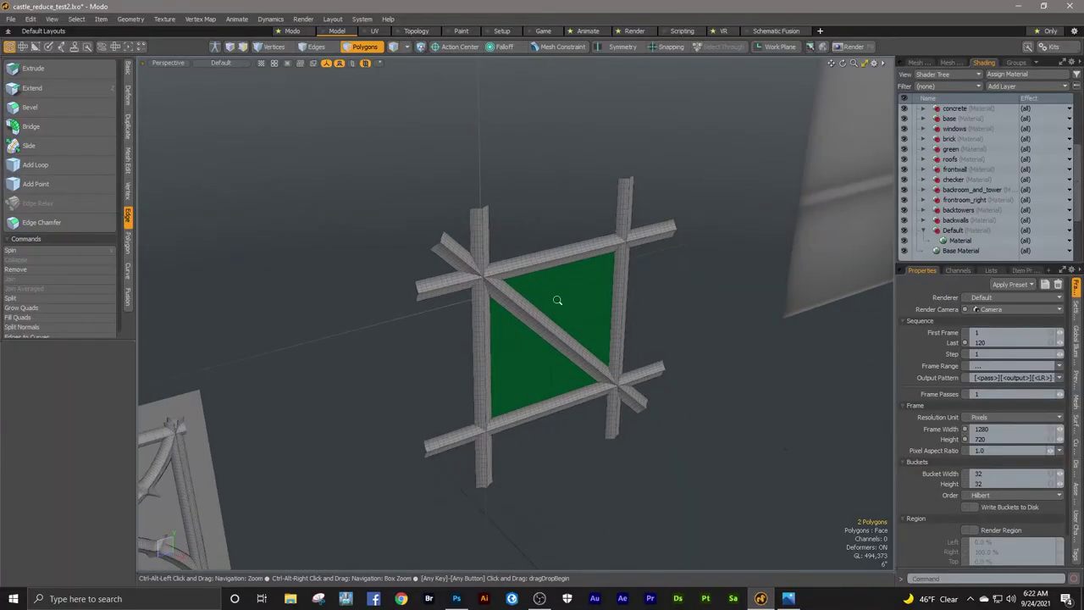
Step: Select the whole diagonal beam crossing the green panel and rotate it slightly to a flatter angle in the Right view
scroll(434, 291, up, 5)
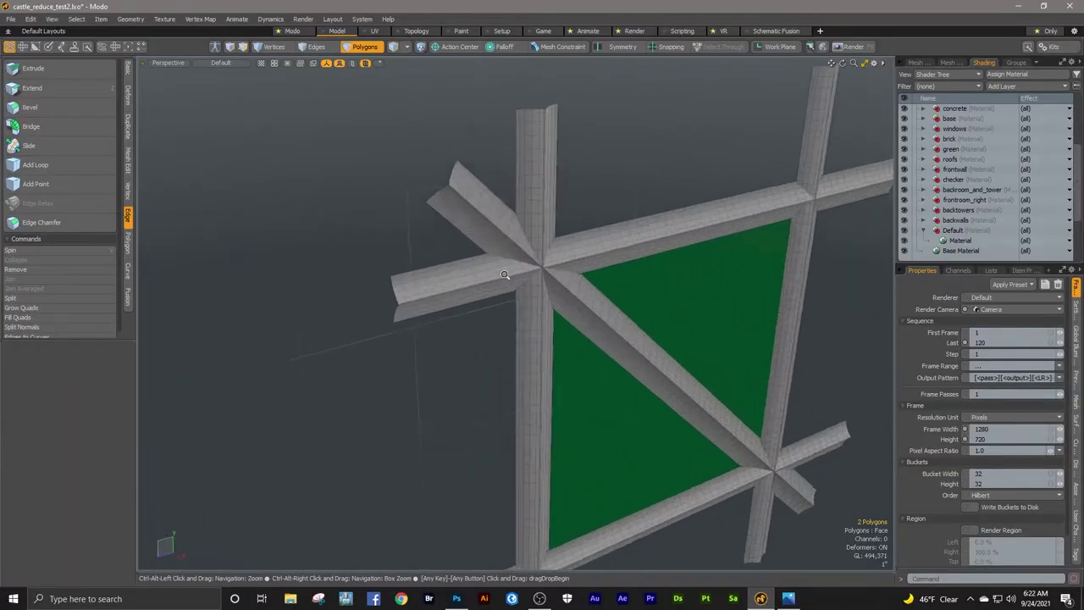
alt+drag(433, 291, 541, 270)
scroll(601, 311, down, 4)
scroll(575, 325, up, 6)
scroll(636, 303, down, 2)
key(KP_3)
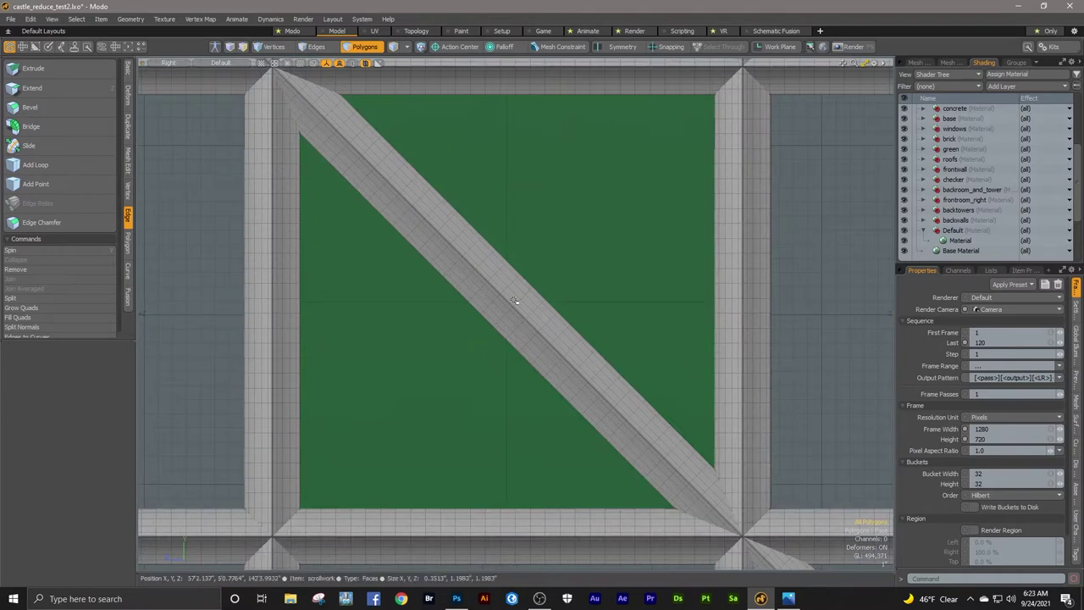
double_click(514, 299)
key(e)
drag(485, 239, 483, 245)
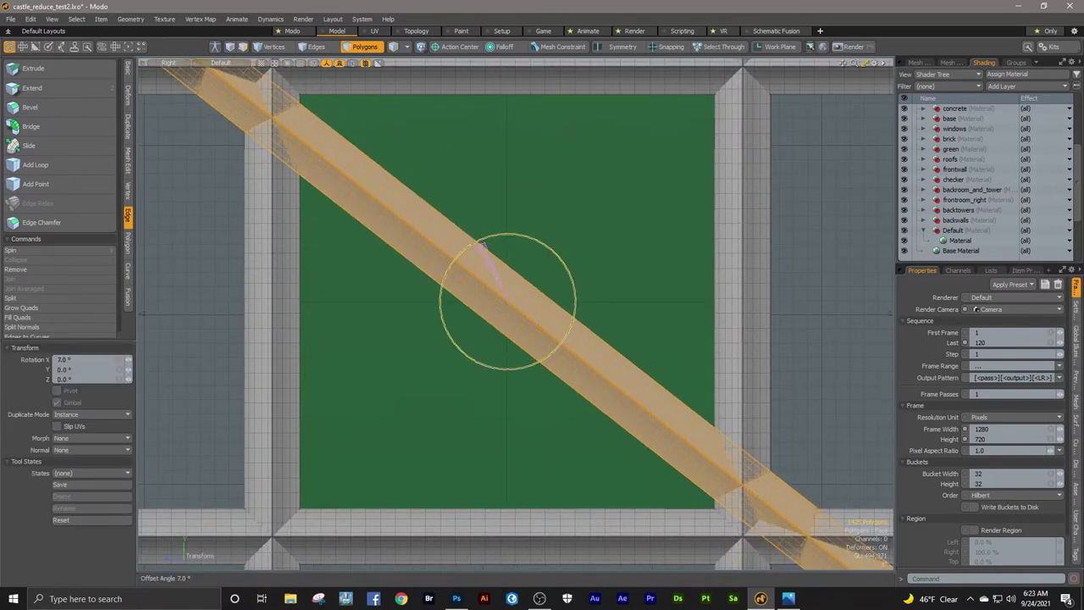
key(space)
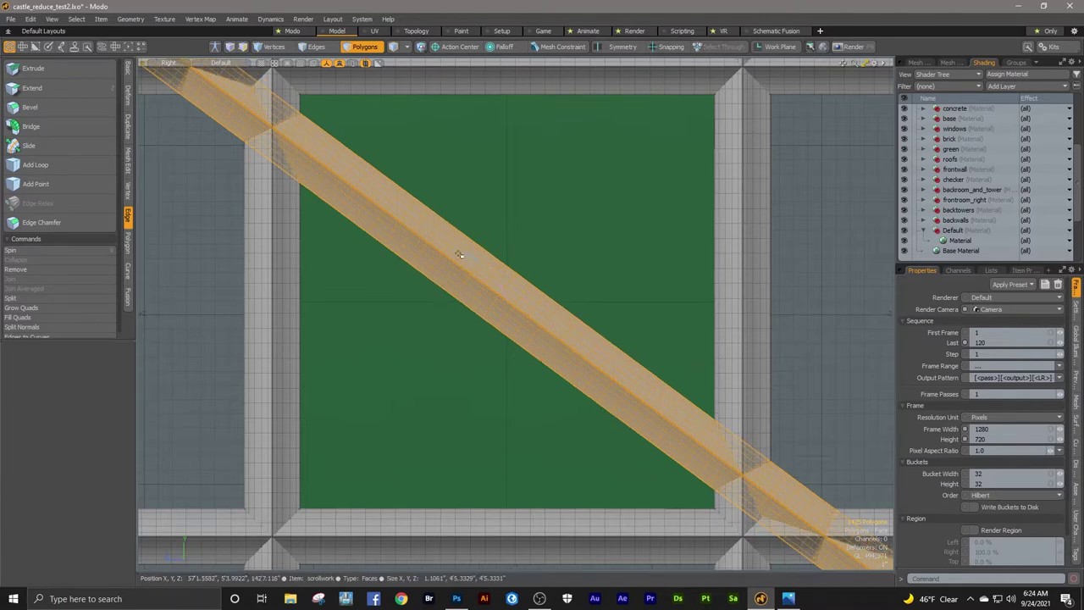
Step: Try bending the lower half of the diagonal beam about 16° from the panel's centre toward the lower-right frame intersection
click(128, 94)
click(23, 191)
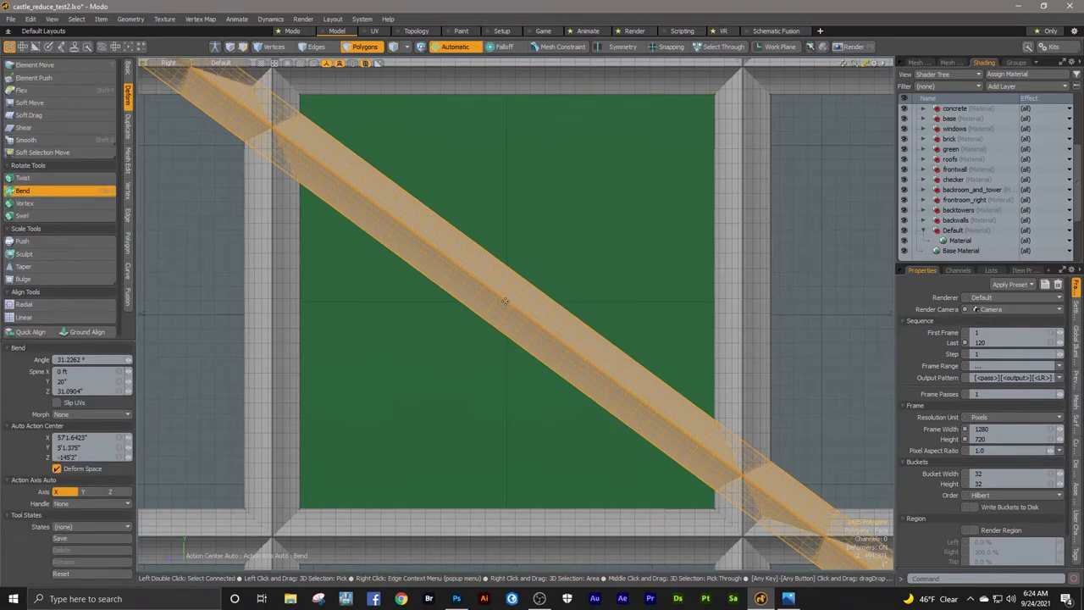
click(506, 299)
drag(857, 389, 767, 494)
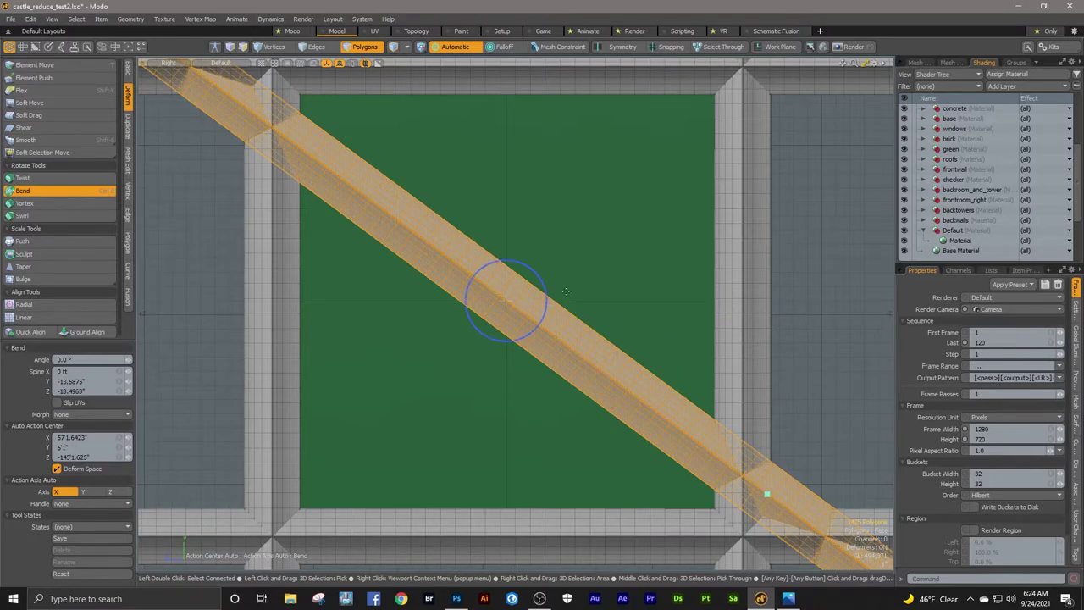
drag(543, 283, 546, 294)
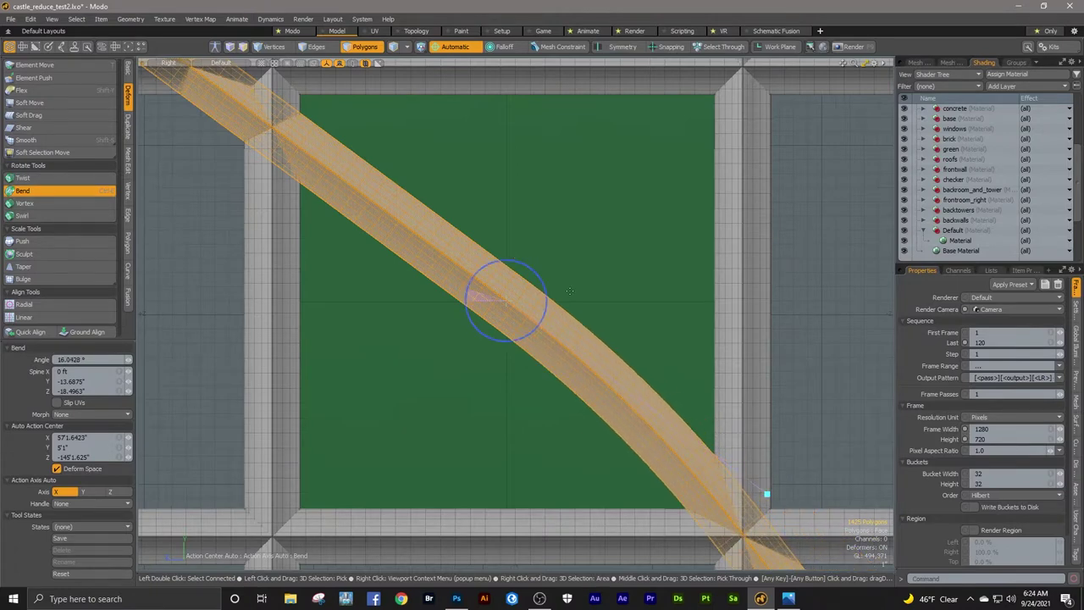
ctrl+alt+drag(572, 279, 573, 307)
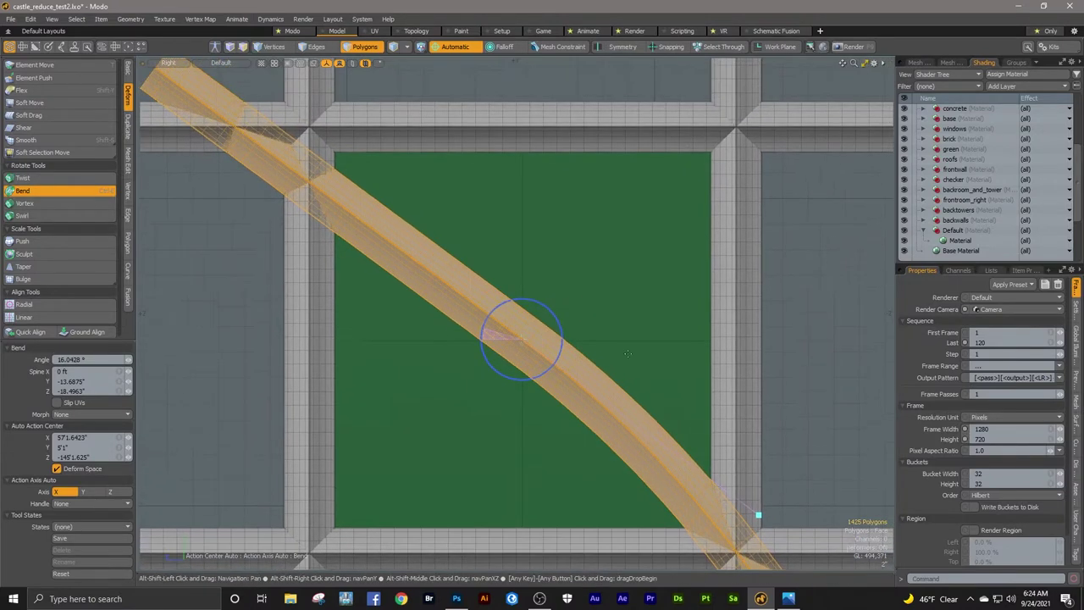
drag(760, 518, 731, 365)
click(32, 20)
click(36, 30)
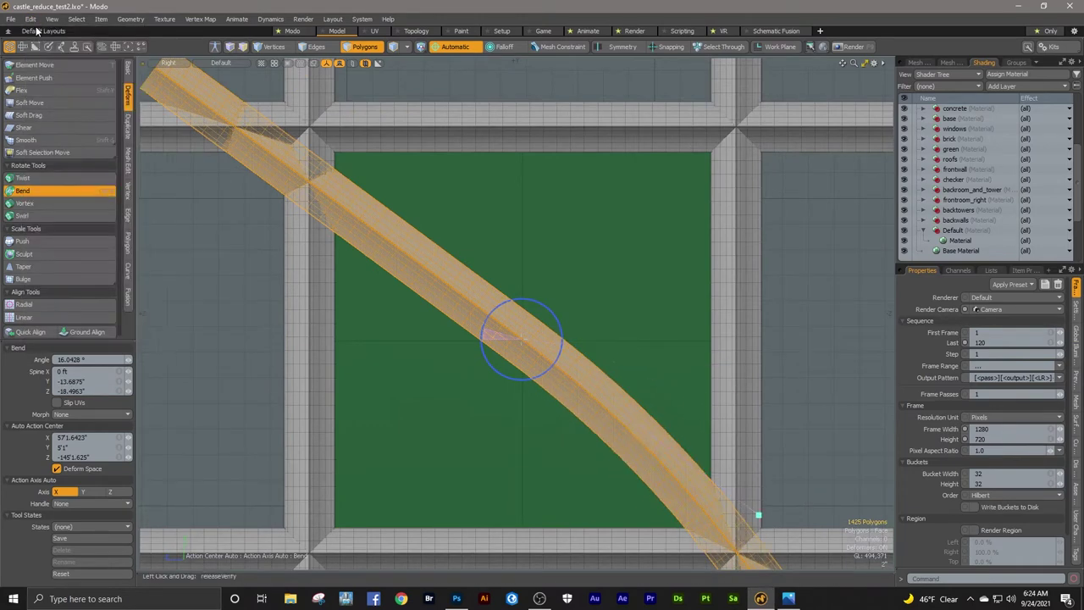
key(space)
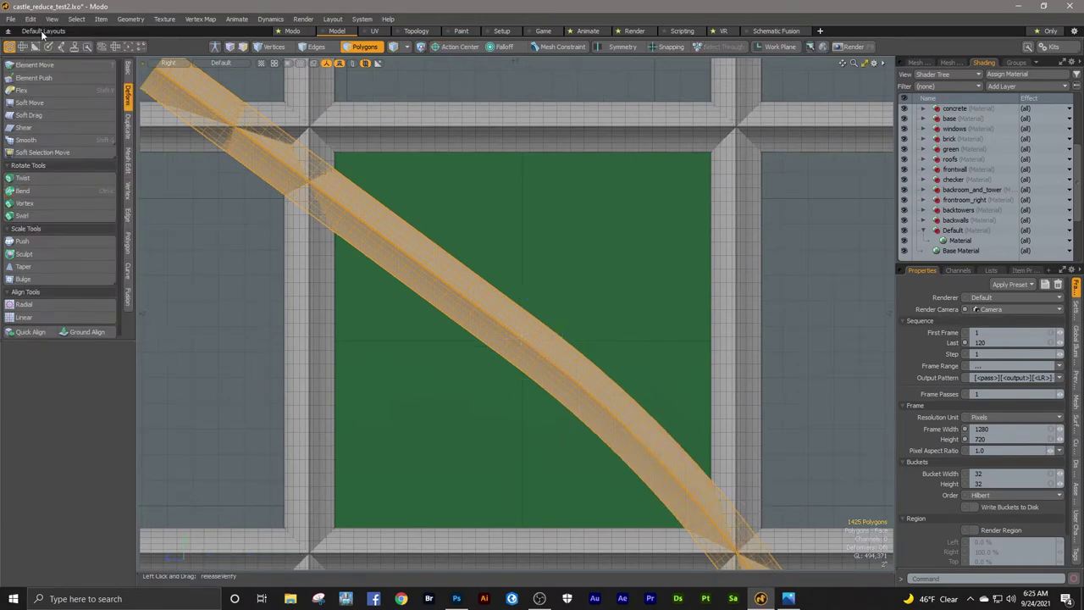
Step: Try bending the upper half of the diagonal beam about 16.6° from the panel's centre toward the upper-left frame intersection
click(23, 191)
click(523, 342)
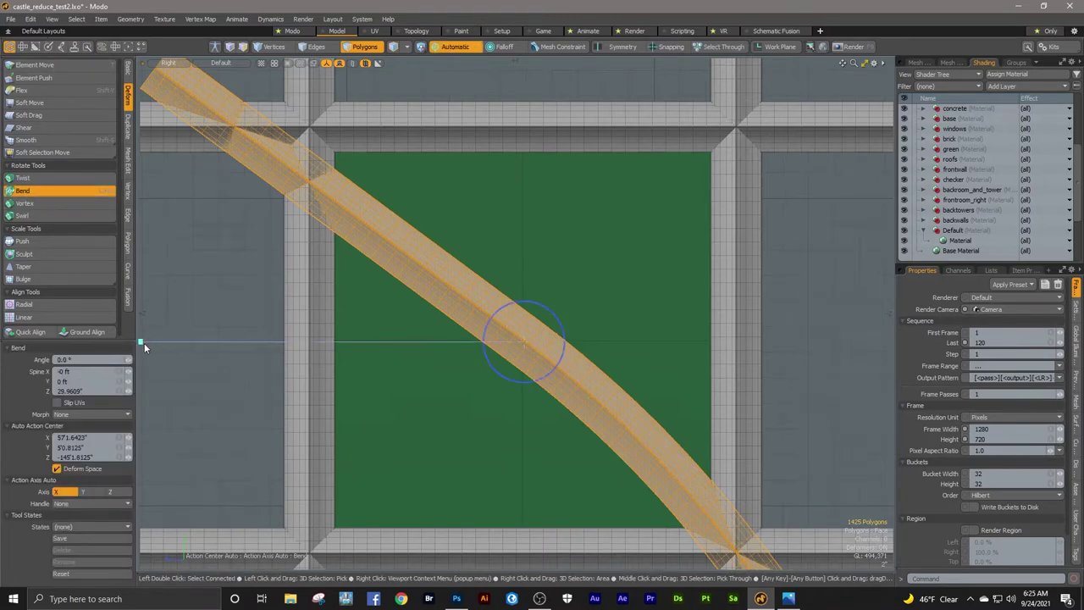
drag(540, 310, 501, 337)
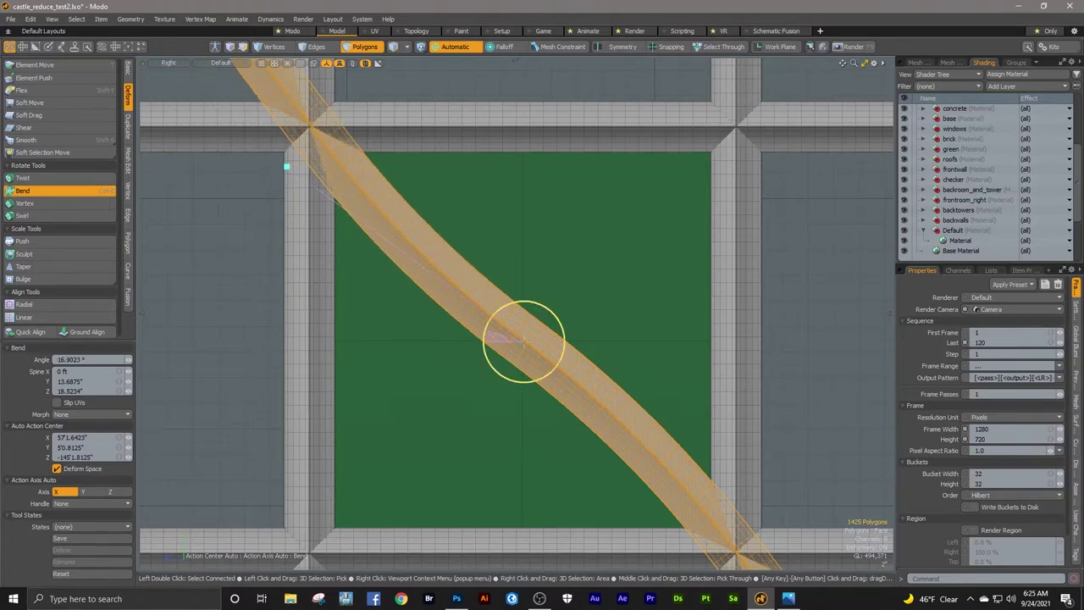
drag(570, 314, 569, 314)
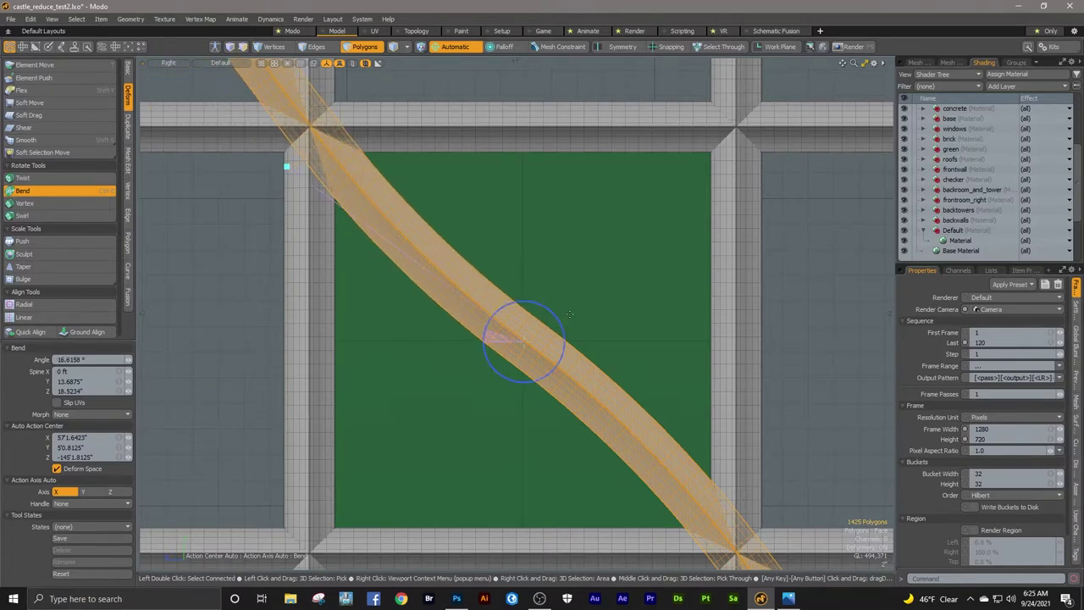
Step: Undo the bends on both halves of the diagonal beam
click(32, 21)
click(37, 29)
click(33, 21)
click(36, 29)
click(31, 19)
click(36, 27)
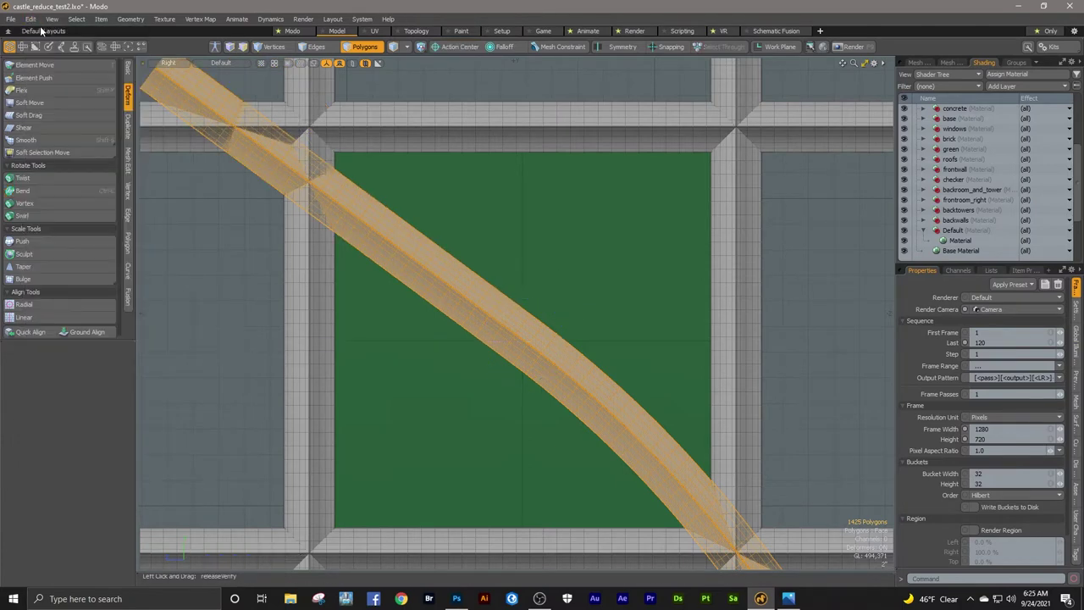
click(31, 18)
click(35, 27)
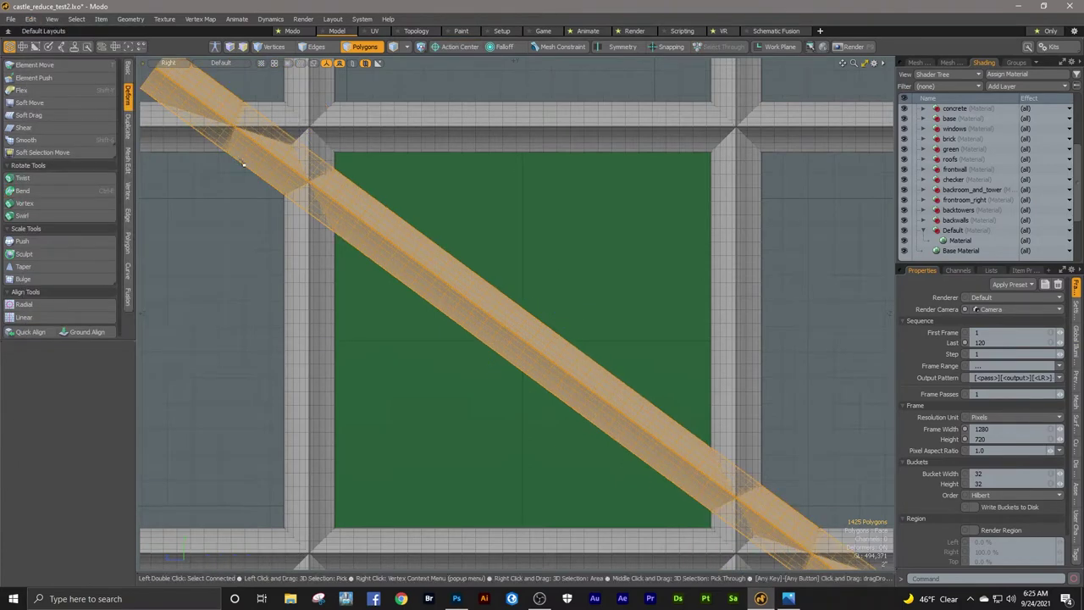
Step: Rotate the selected diagonal beam a further 2° to a flatter angle
key(e)
drag(506, 279, 513, 315)
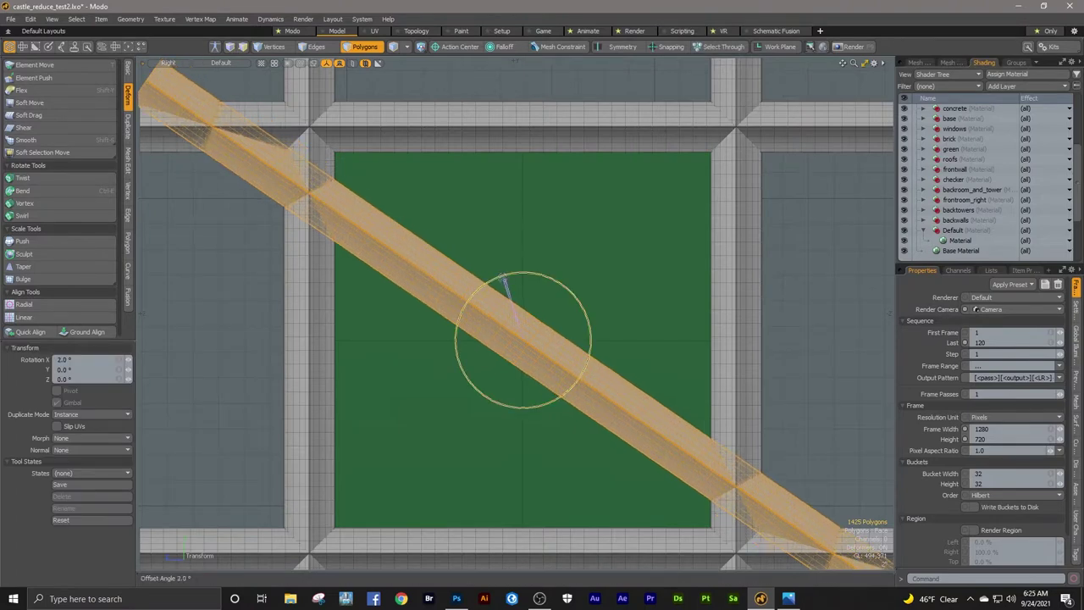
Step: Try bending the beam's lower half about 20.6° toward the lower-right frame intersection, and undo the bend
click(77, 191)
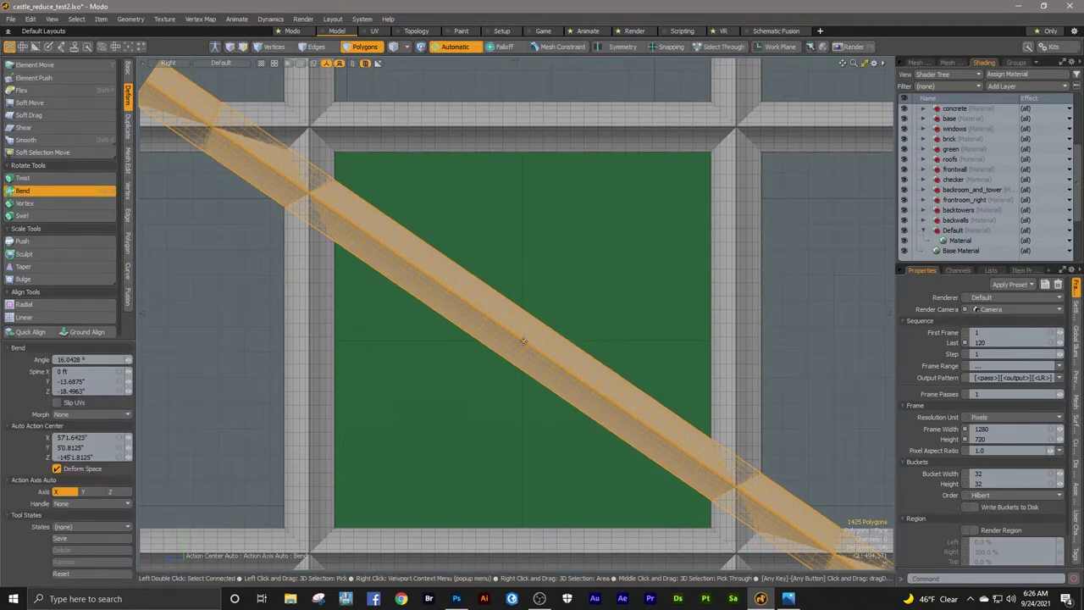
drag(522, 341, 360, 342)
drag(143, 344, 765, 506)
drag(563, 326, 555, 398)
alt+shift+drag(554, 398, 520, 292)
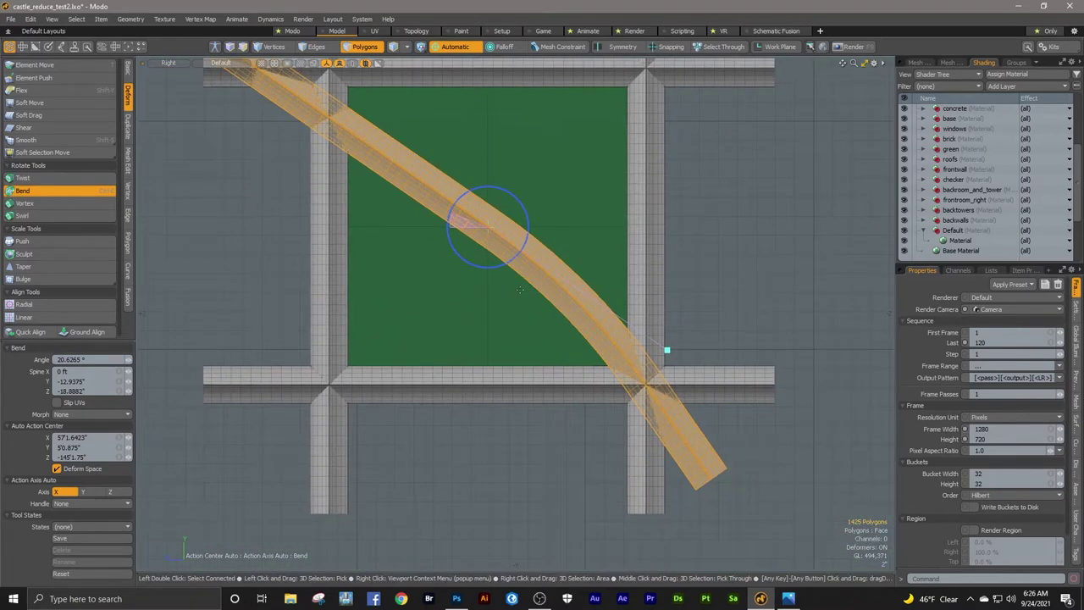
click(32, 19)
click(36, 32)
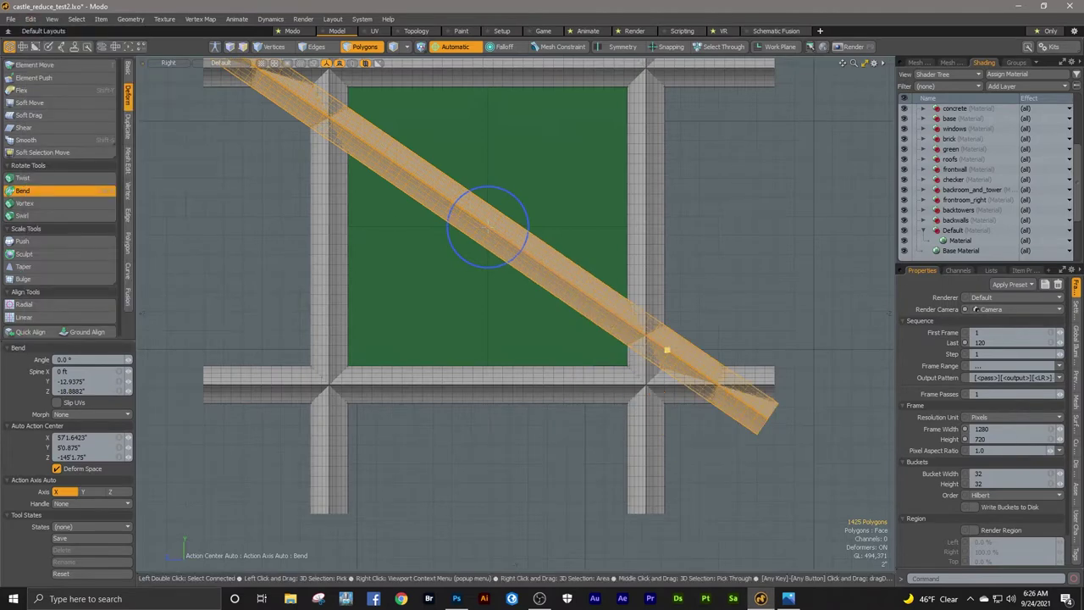
Step: Try bending the beam's lower half about 17° with a shorter spine and about 22° with a longer one, undoing each attempt
drag(668, 351, 617, 317)
drag(520, 205, 550, 216)
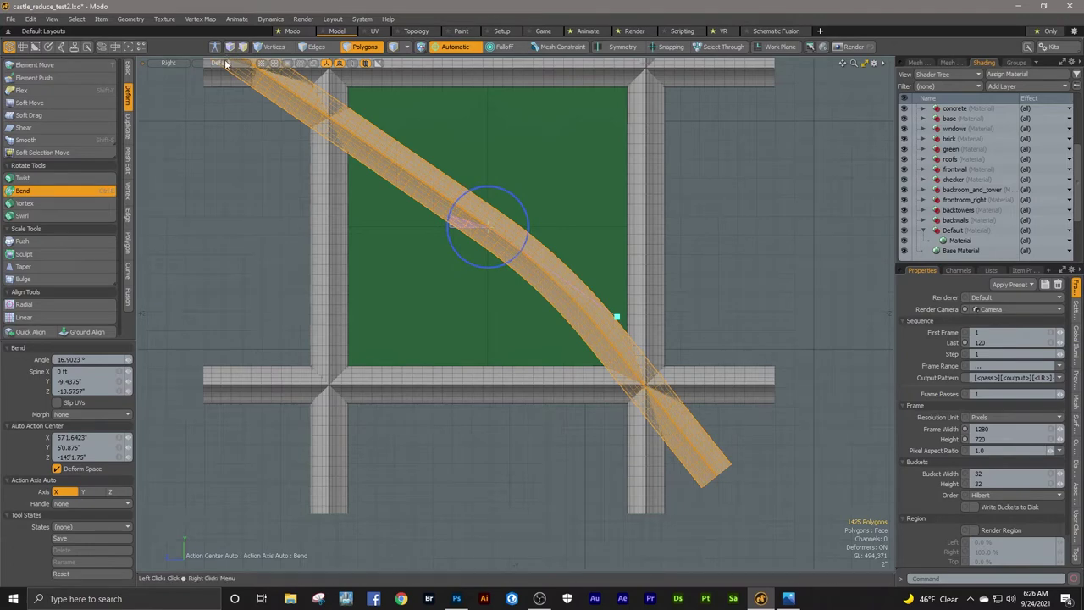
key(ctrl+z)
drag(618, 317, 687, 365)
drag(519, 205, 561, 218)
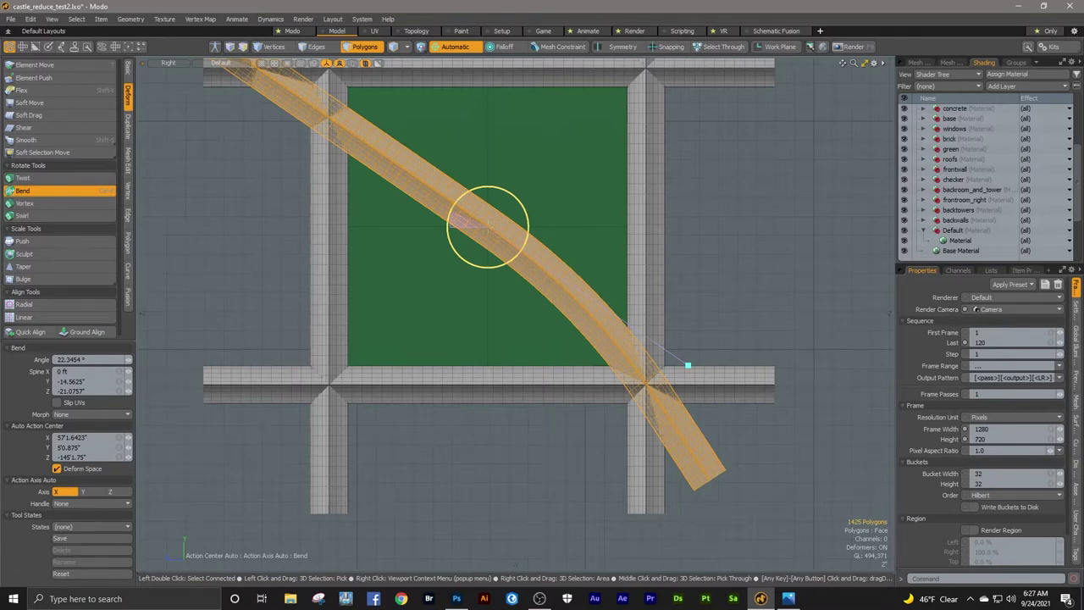
key(ctrl+z)
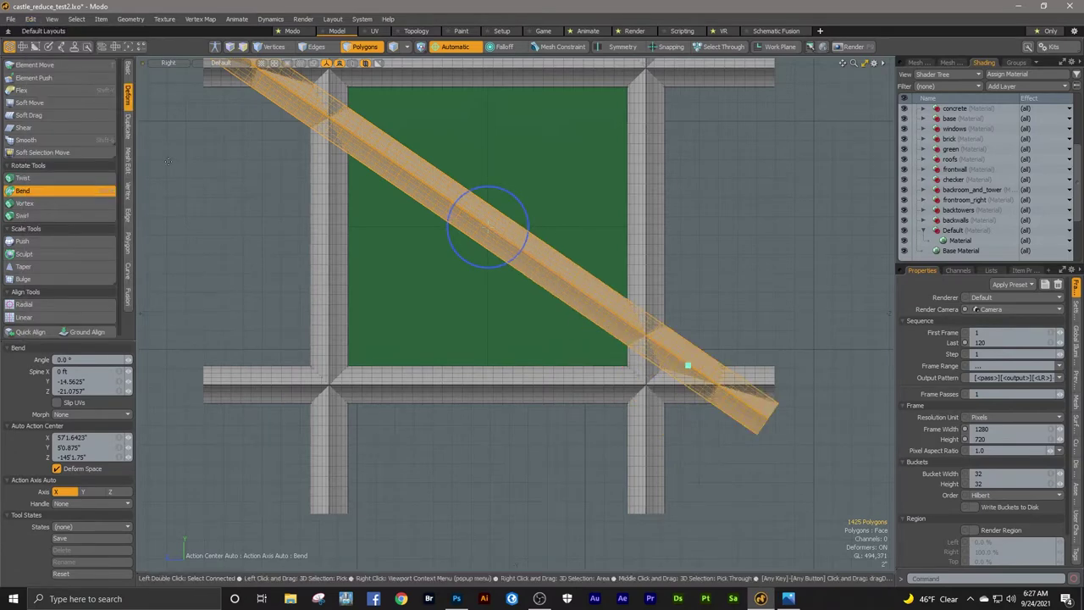
key(ctrl+z)
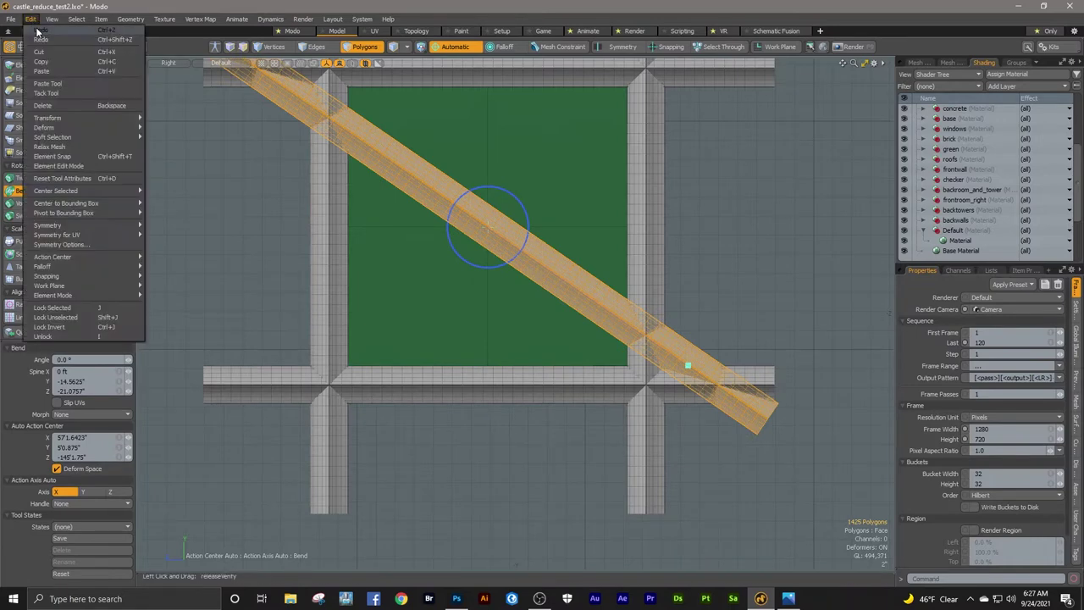
Step: Rotate the selected diagonal beam slightly flatter about the centre of the green panel
key(space)
key(e)
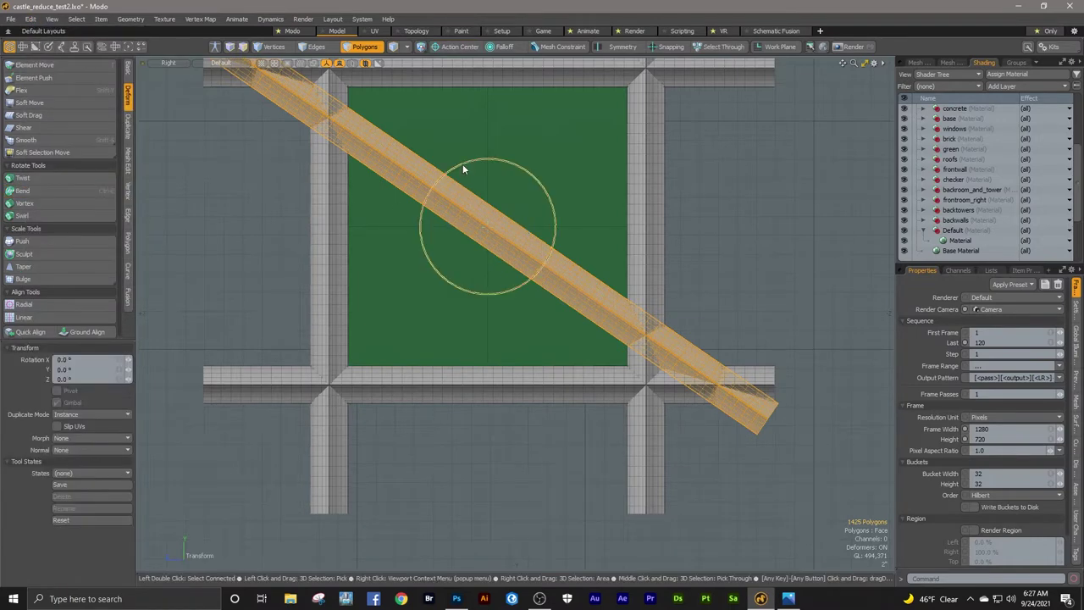
drag(464, 163, 463, 167)
key(space)
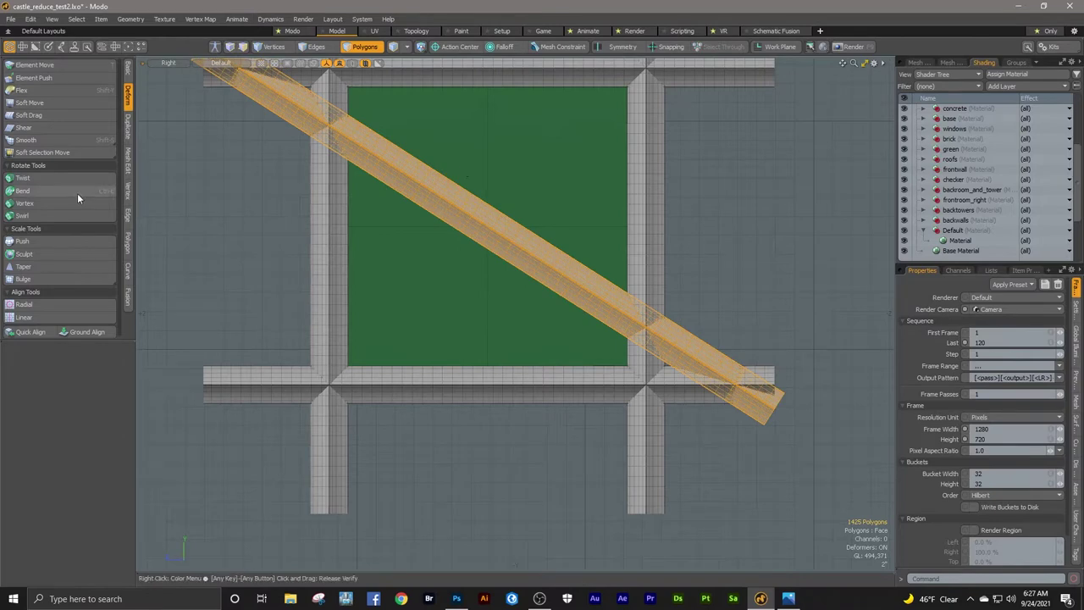
Step: Bend the beam's lower half about 25° from the panel's centre so it meets the lower-right frame intersection
click(77, 193)
drag(784, 226, 677, 347)
drag(512, 204, 565, 256)
key(space)
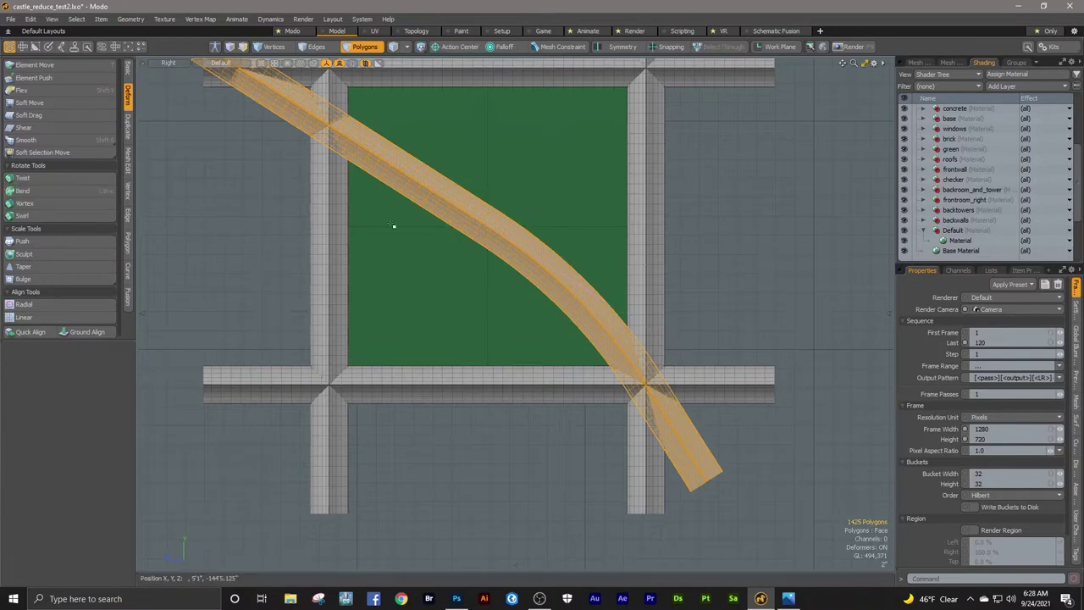
Step: Bend the beam's upper half from the panel's centre to meet the upper-left frame intersection, forming an S-curve
alt+shift+drag(452, 145, 470, 218)
click(23, 190)
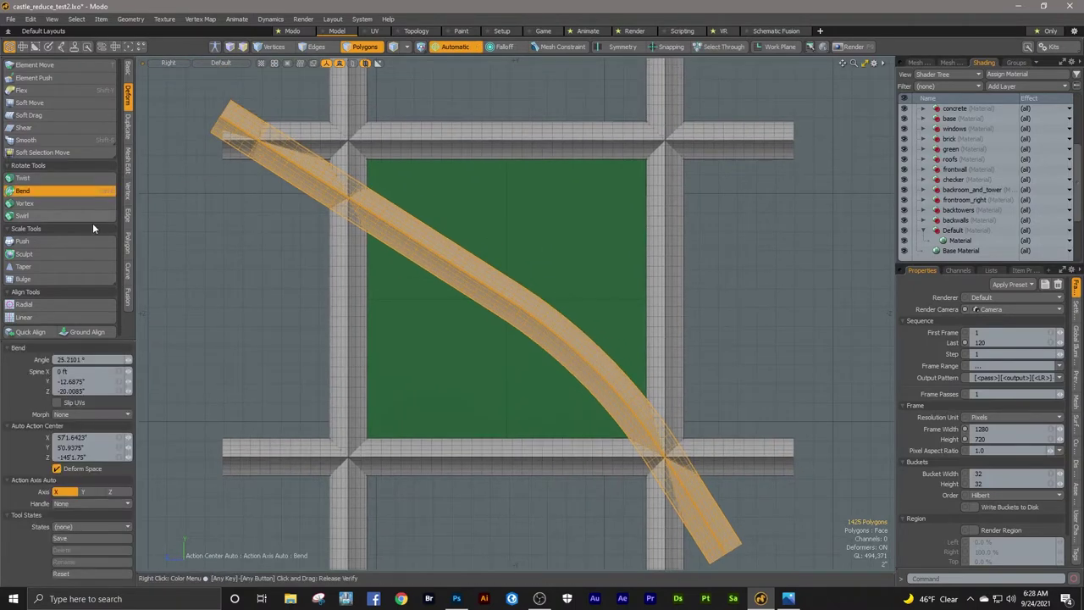
drag(210, 299, 311, 176)
drag(478, 215, 560, 259)
key(q)
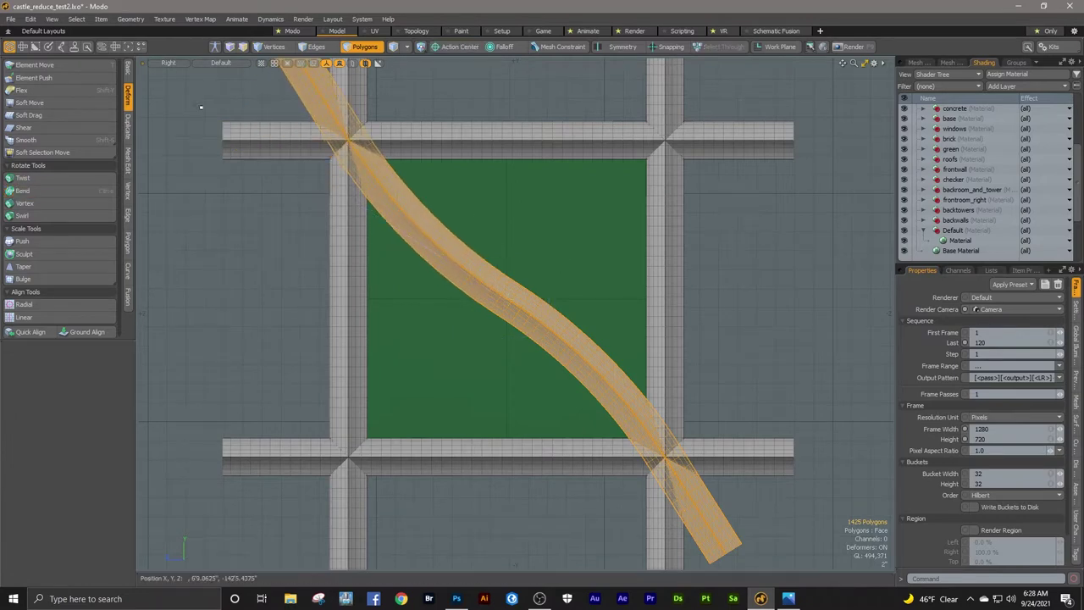
Step: Mirror the S-curved beam across the Z axis at the panel's centre to form a crossing pair in the Perspective view
click(168, 62)
click(188, 86)
alt+drag(447, 244, 515, 266)
scroll(532, 277, up, 3)
scroll(515, 266, down, 3)
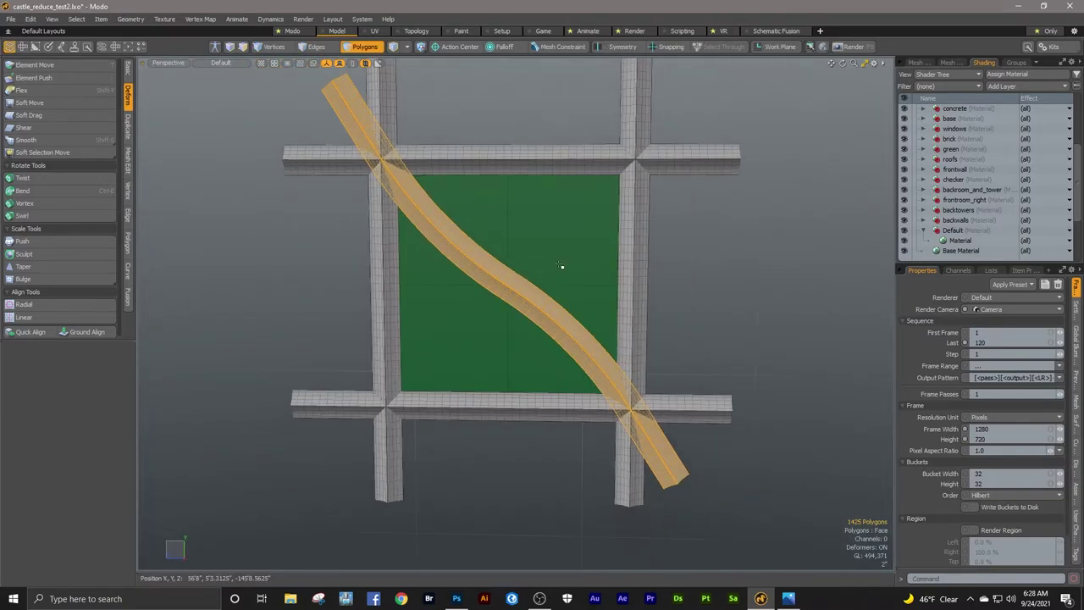
scroll(559, 266, down, 2)
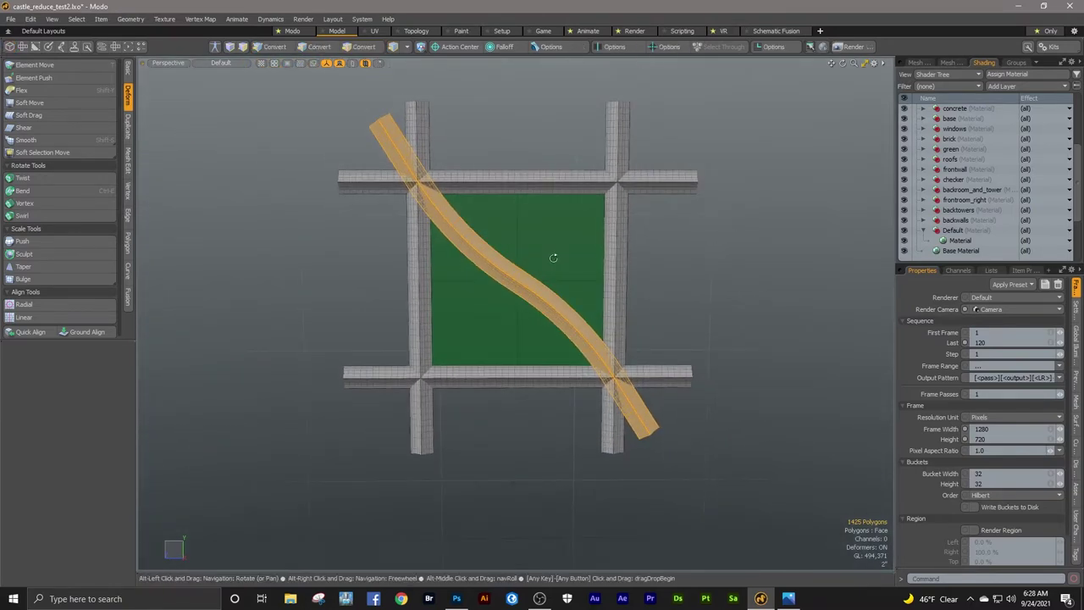
click(128, 127)
click(101, 88)
click(107, 359)
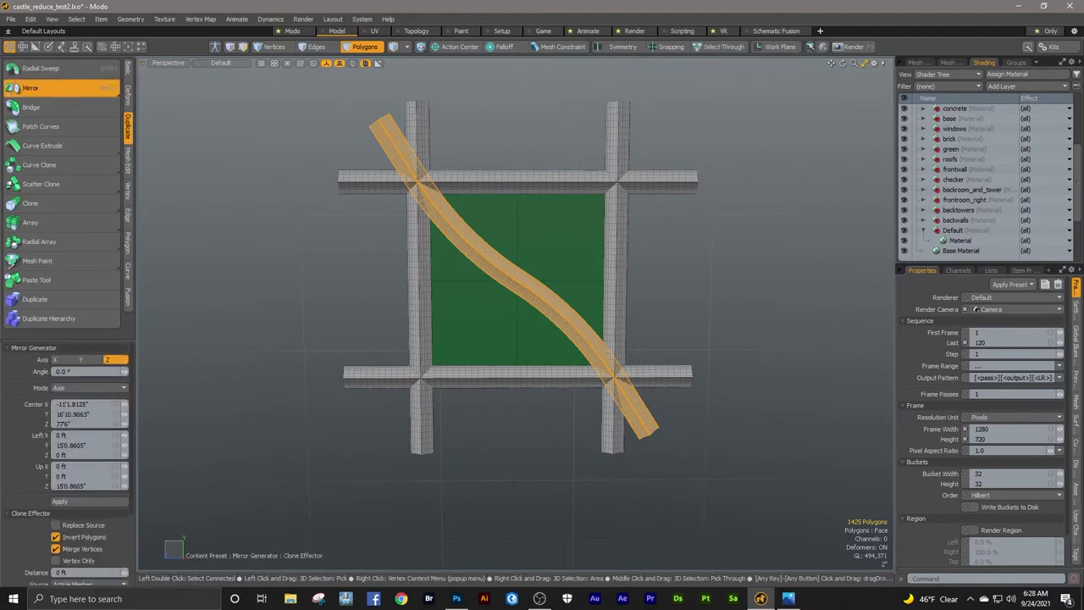
click(516, 279)
key(space)
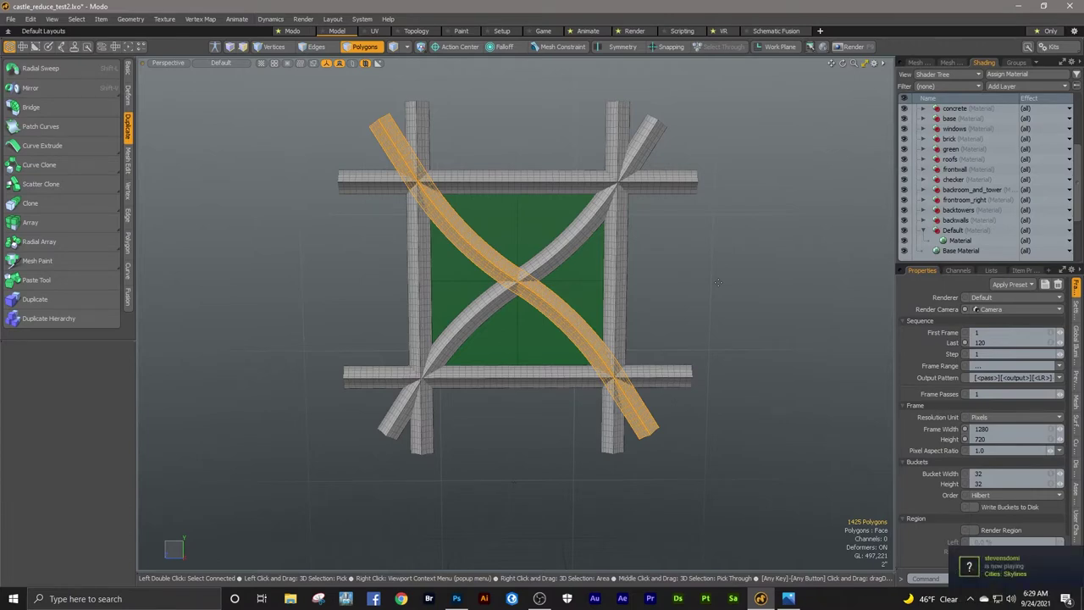
key(space)
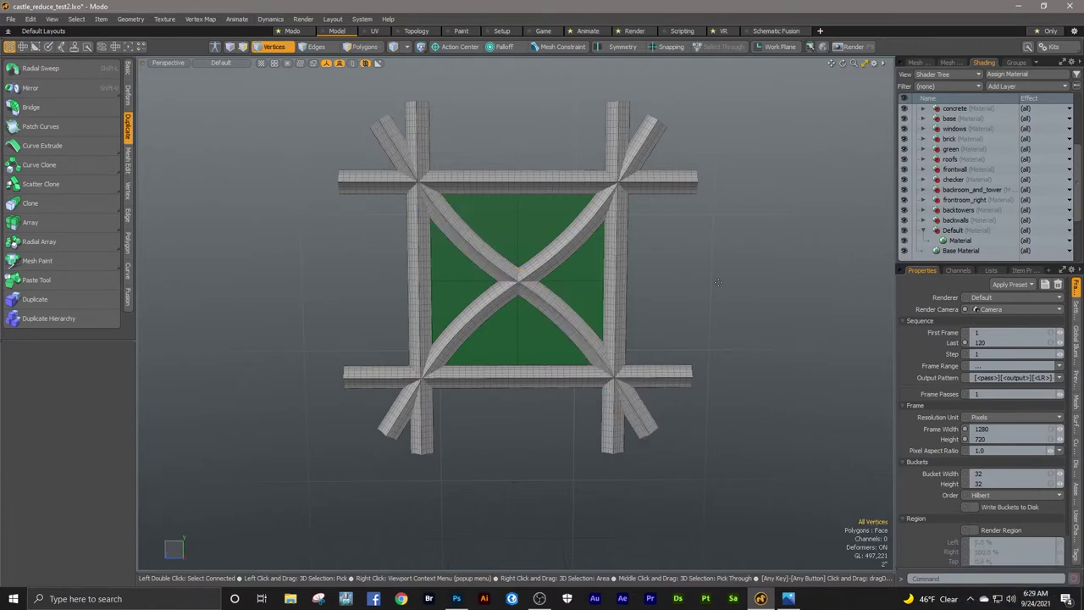
Step: Add crosswise edge loops at the middle of neighbouring segments on the curved beam between the panel's centre and lower-right corner
alt+drag(513, 264, 532, 242)
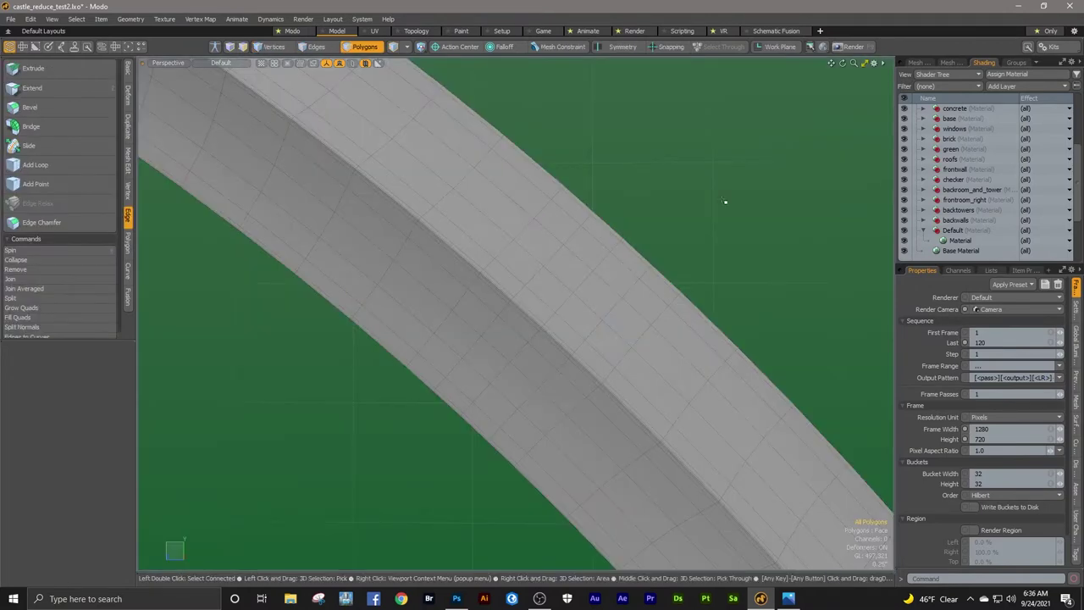
click(100, 164)
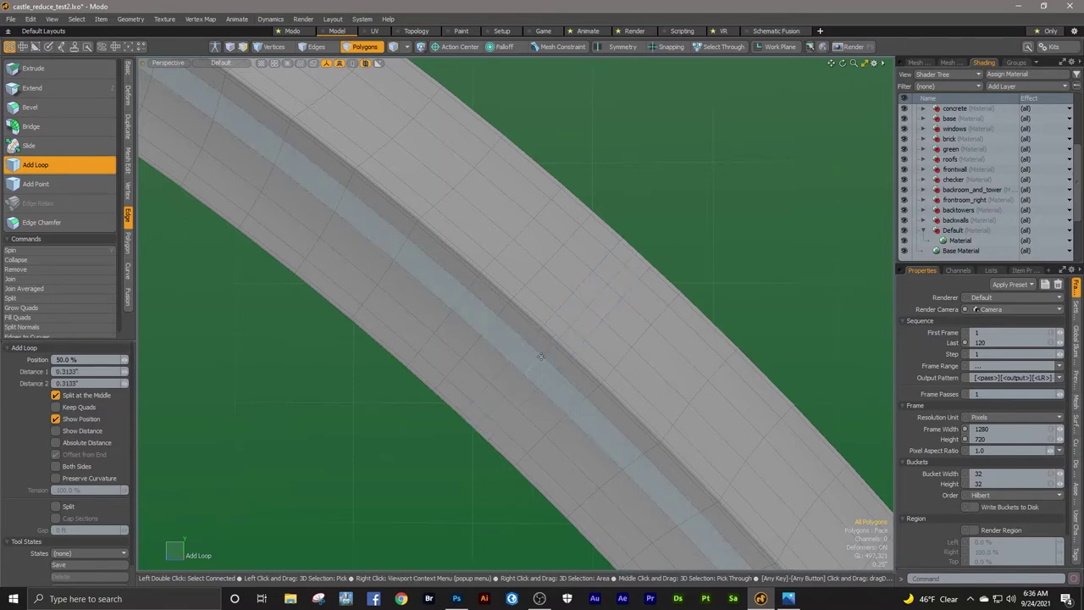
click(61, 164)
click(84, 165)
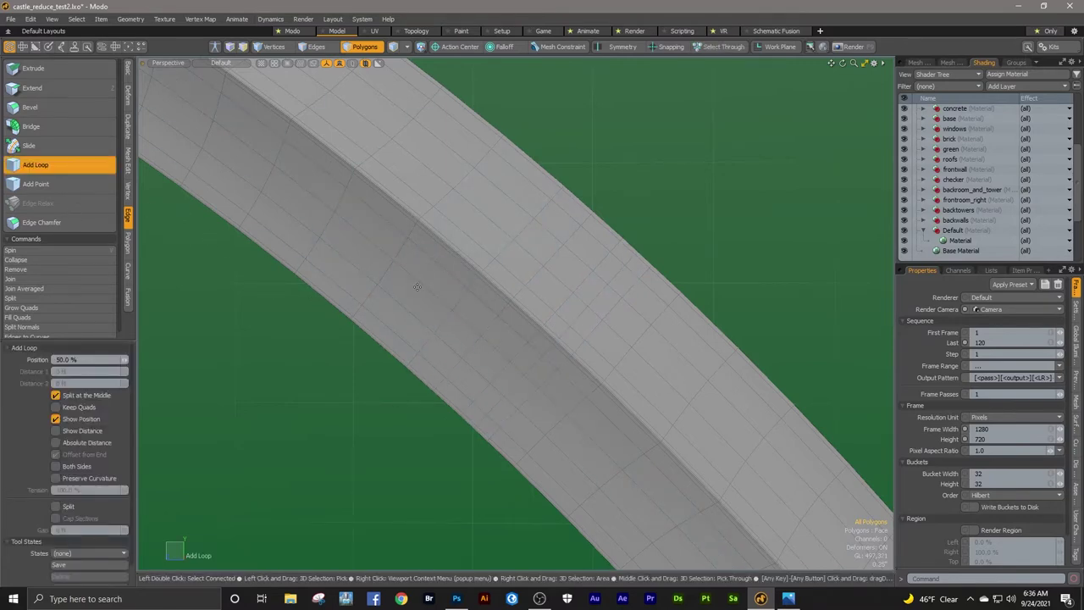
click(470, 237)
key(space)
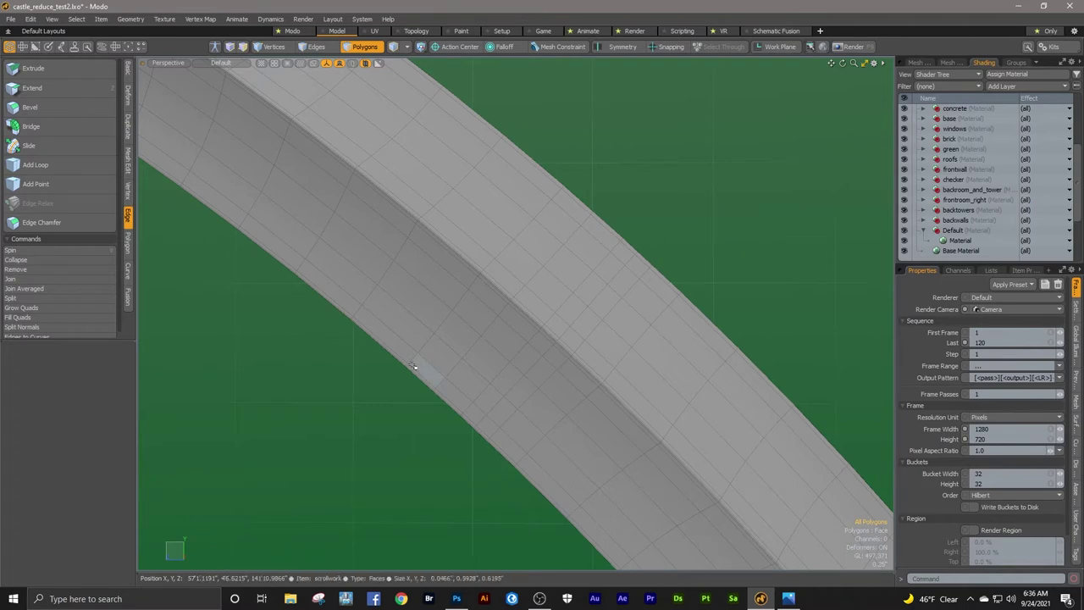
key(alt+l)
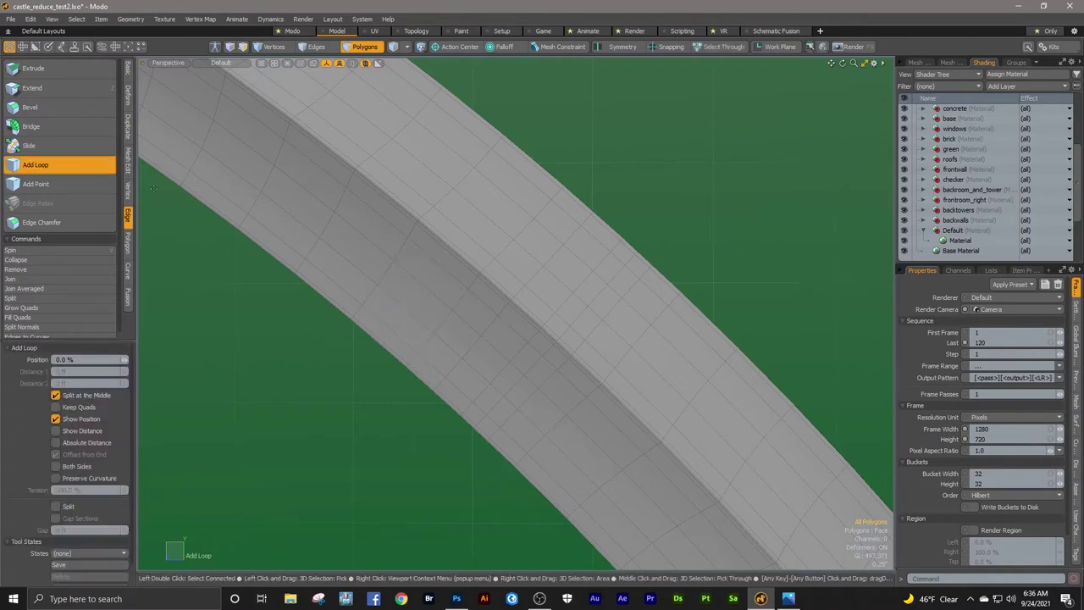
click(443, 268)
key(space)
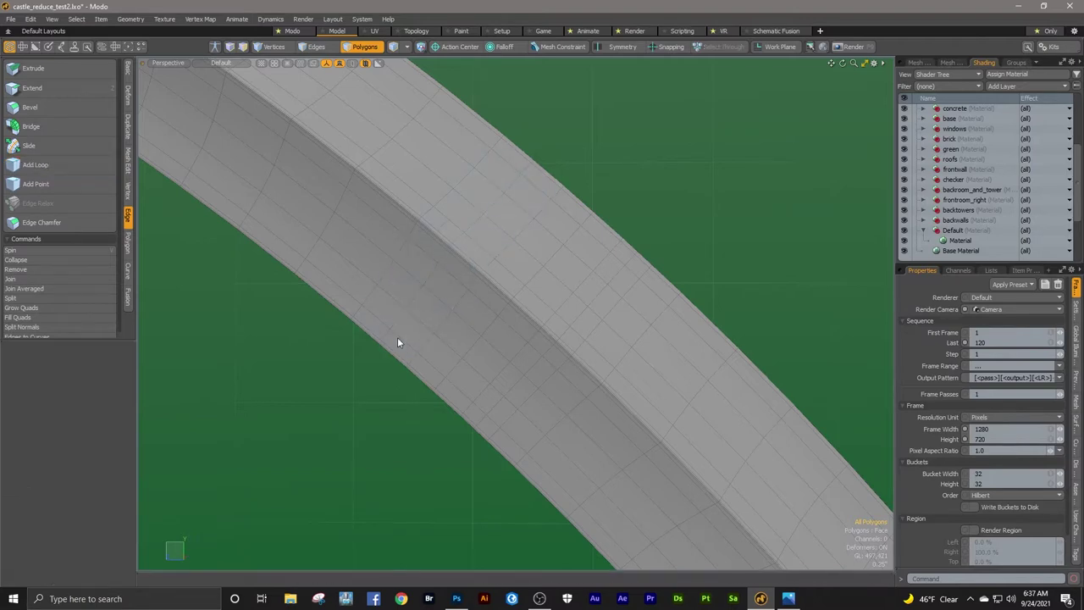
Step: Remove the extra crosswise edge loops beside the beam's middle loop and add one again at the 50% position
key(2)
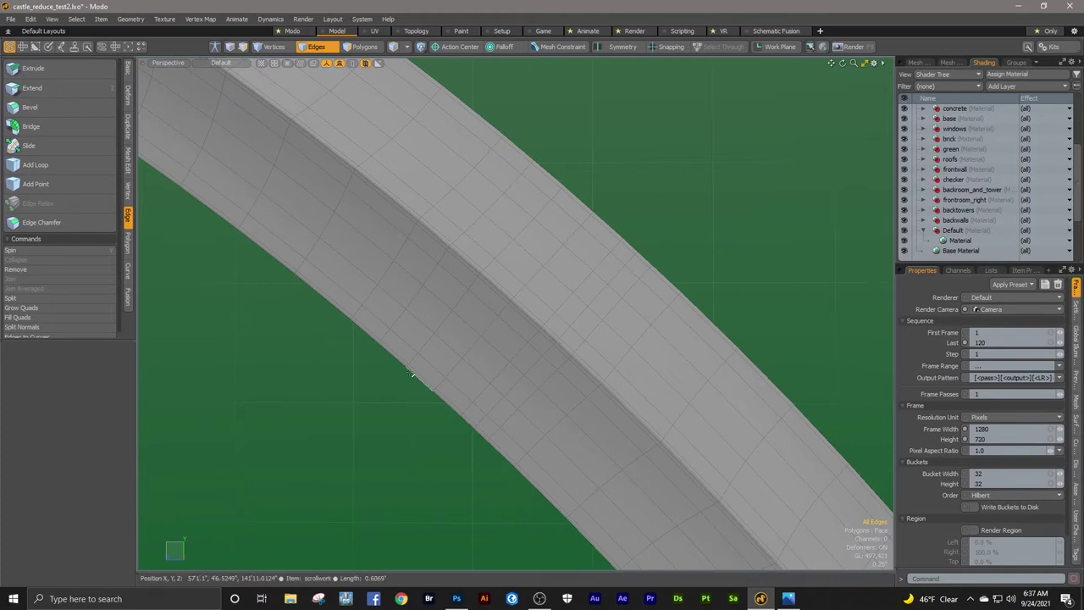
double_click(518, 350)
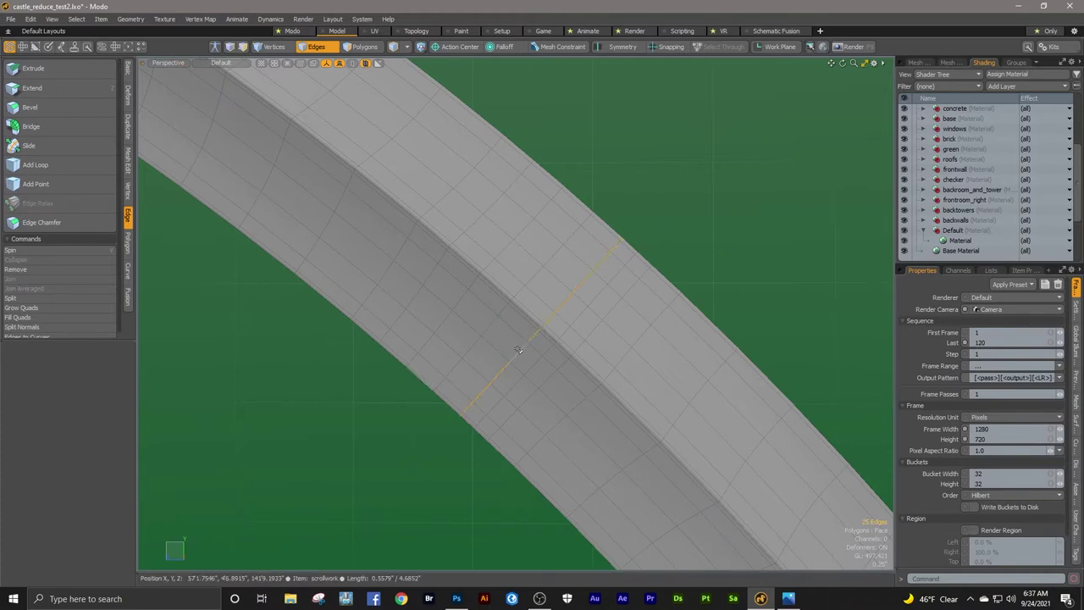
double_click(462, 298)
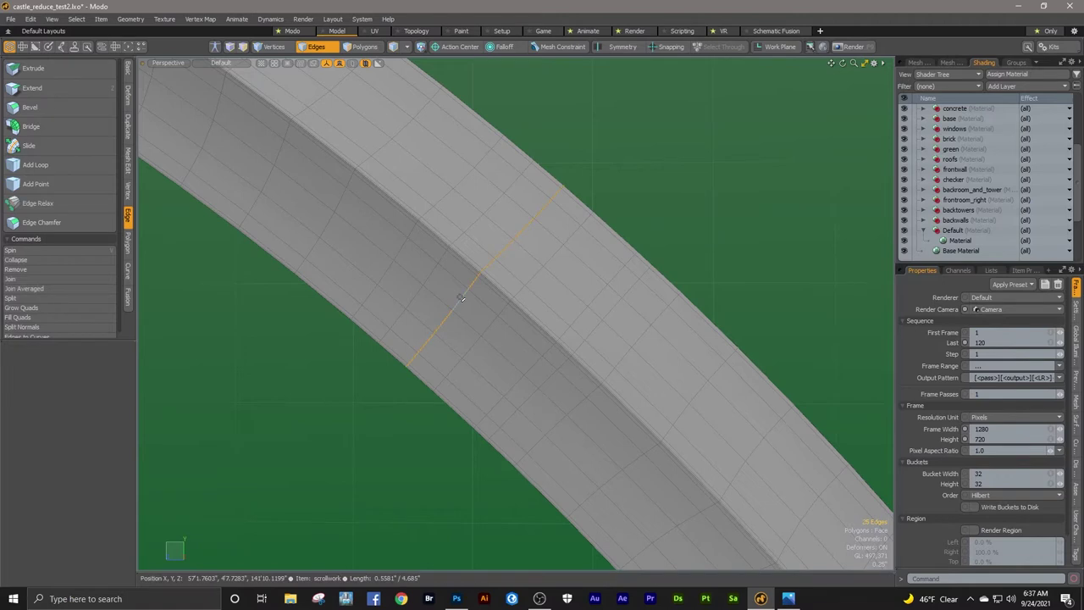
key(BackSpace)
click(83, 166)
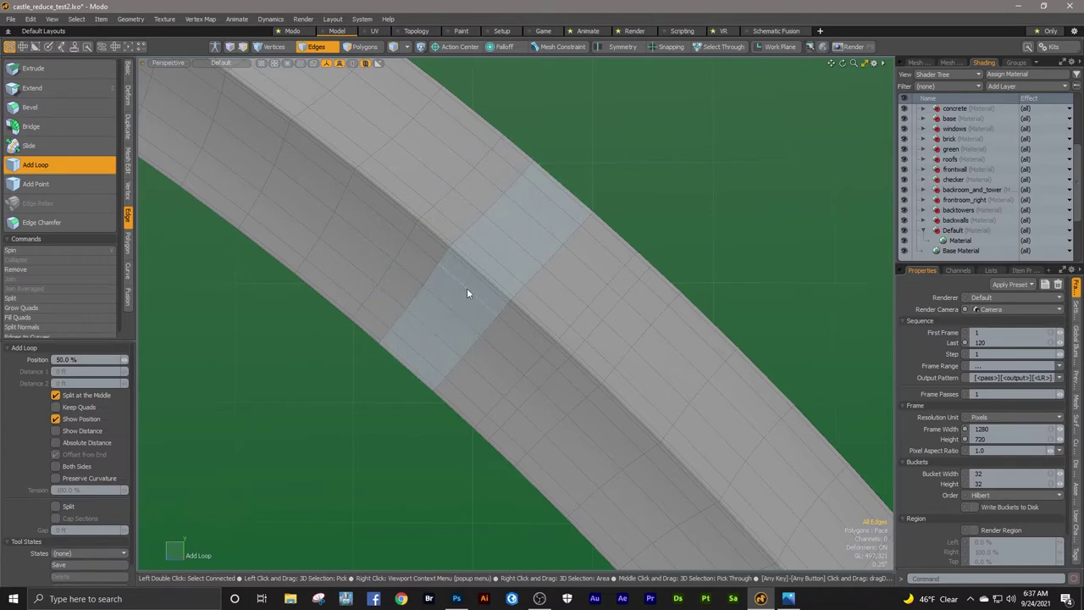
key(space)
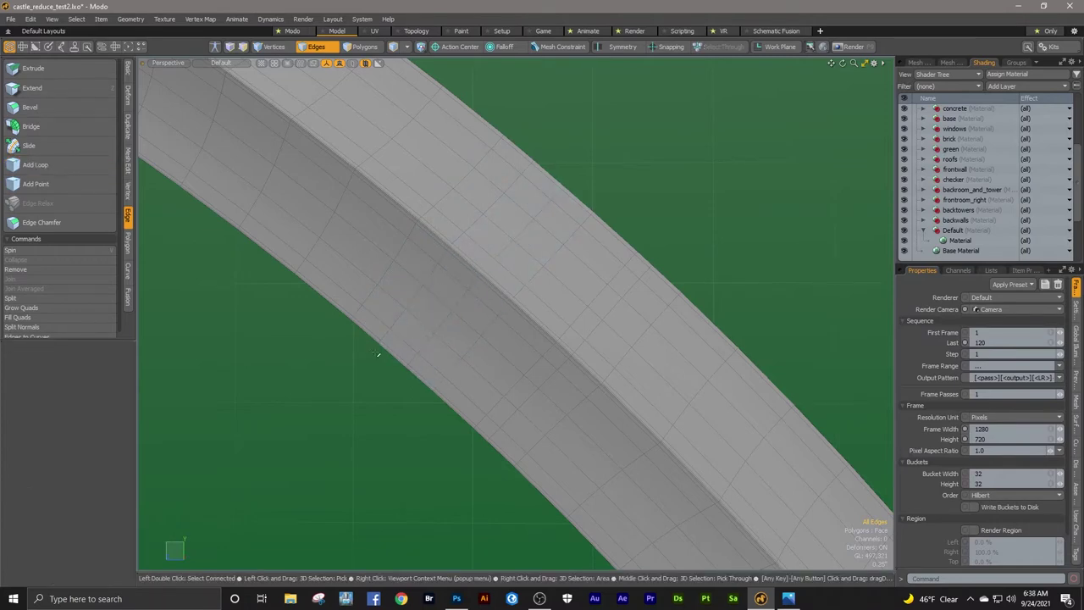
Step: Try to align the work plane to all vertices of the beam's middle crosswise loop for scaling
key(1)
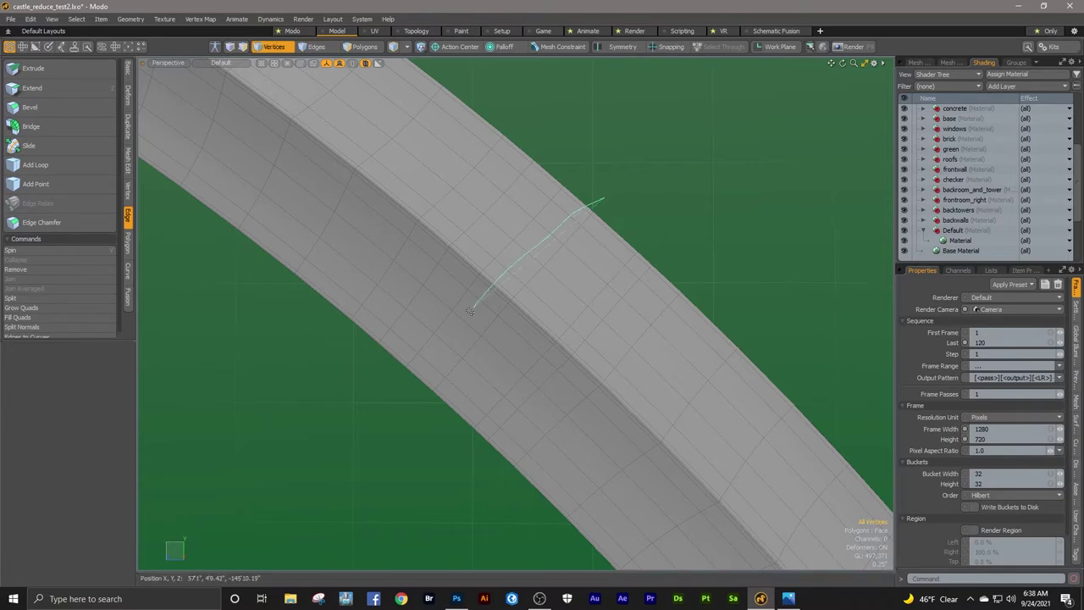
right_drag(570, 294, 637, 201)
click(770, 49)
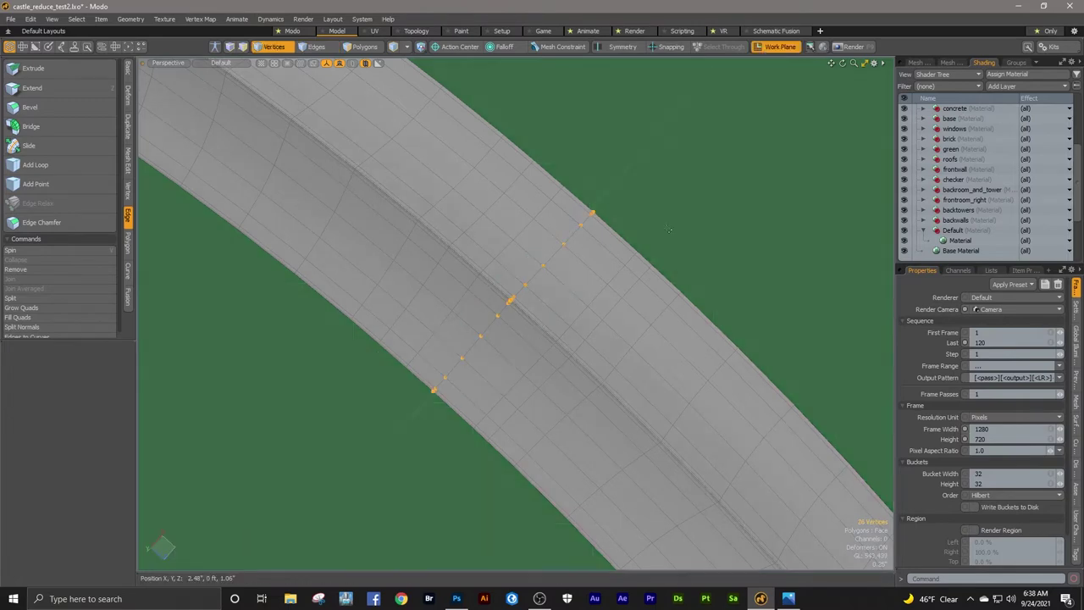
key(r)
mouse_move(633, 337)
alt+mouse_down()
mouse_move(616, 221)
mouse_move(608, 270)
mouse_move(629, 335)
alt+mouse_up()
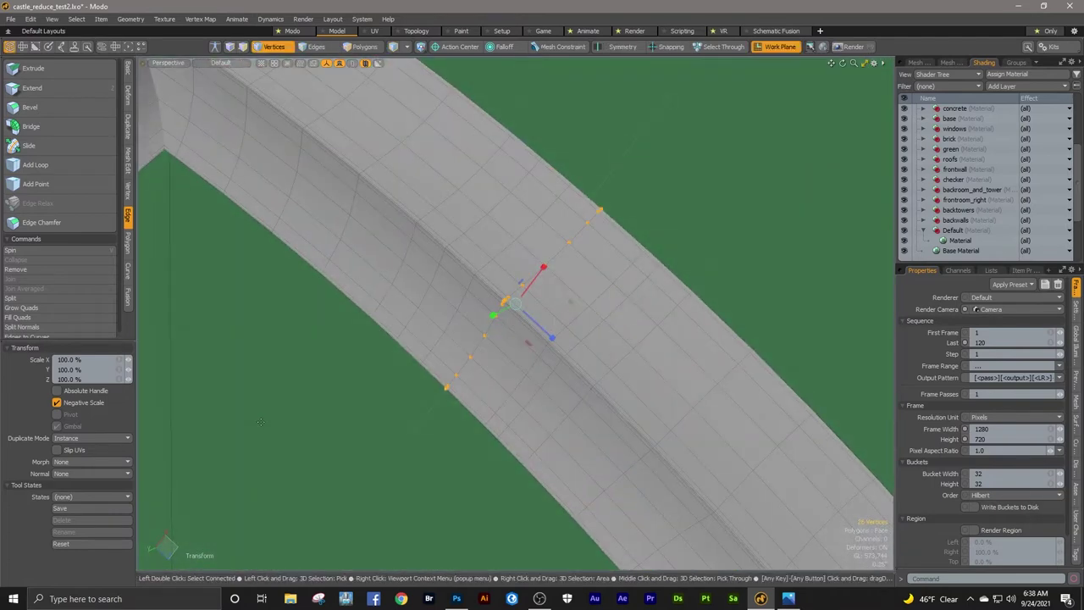
key(q)
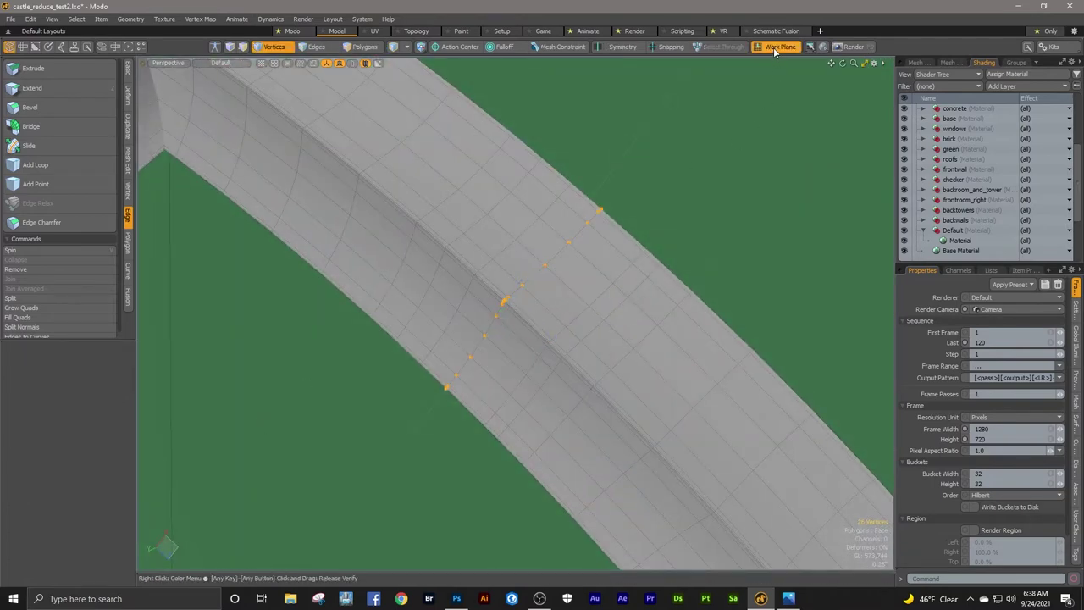
click(777, 49)
Step: Align the work plane to two opposite outer vertices of the beam's middle crosswise loop
alt+drag(423, 445, 508, 254)
ctrl+alt+drag(508, 254, 518, 201)
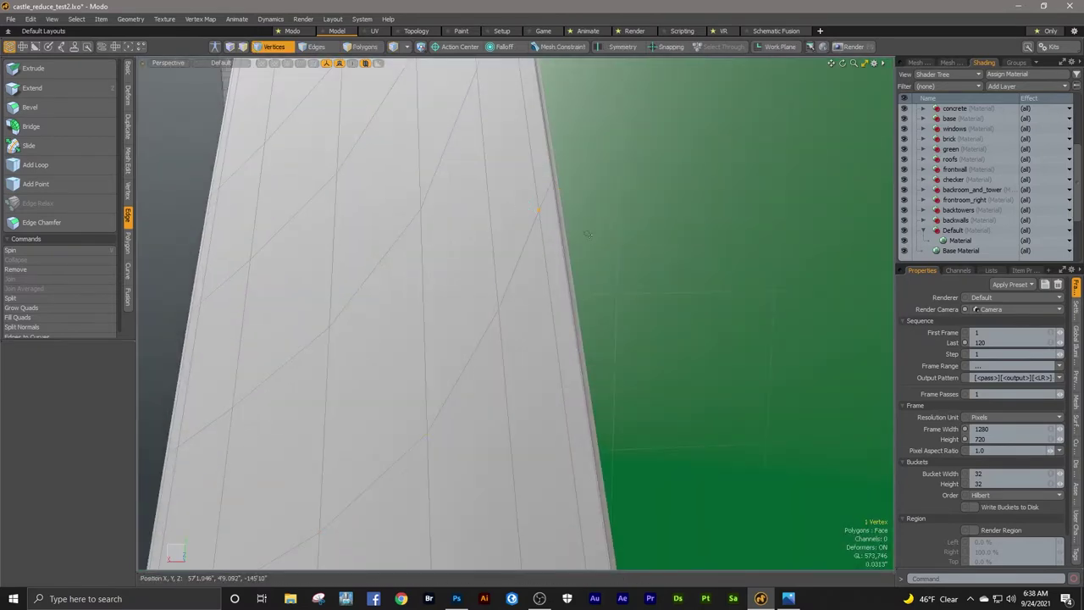
alt+drag(590, 234, 569, 279)
click(780, 51)
key(r)
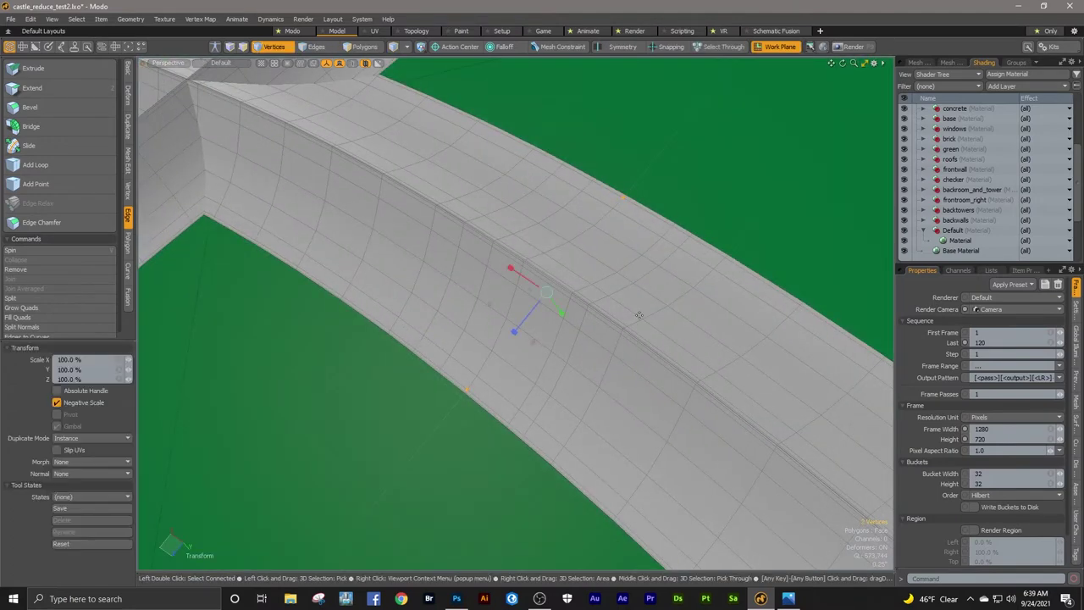
alt+drag(639, 315, 517, 407)
scroll(660, 326, down, 4)
alt+drag(709, 341, 664, 362)
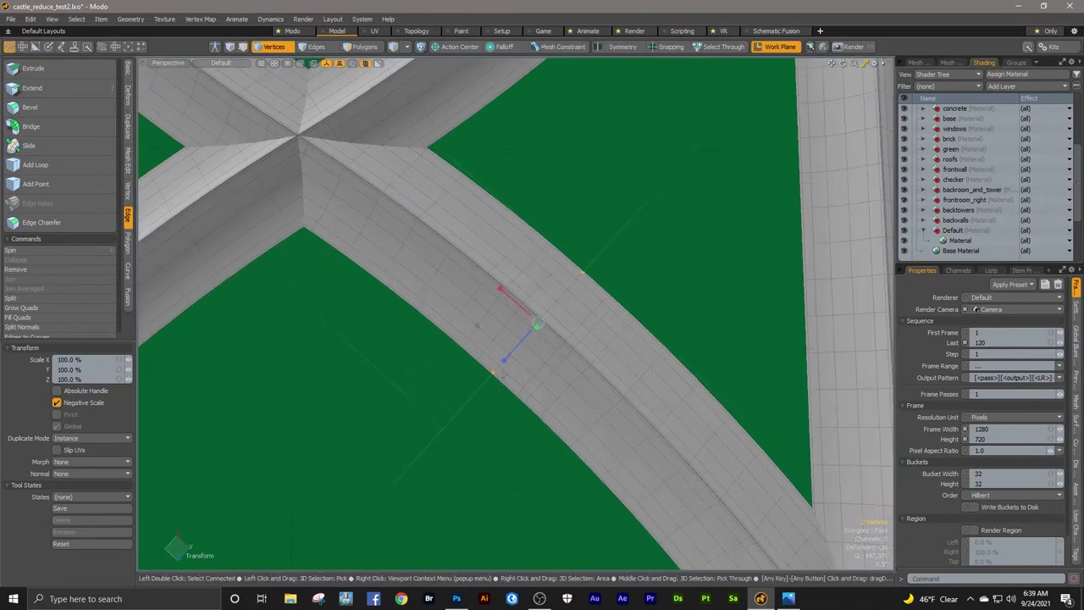
click(31, 19)
click(51, 25)
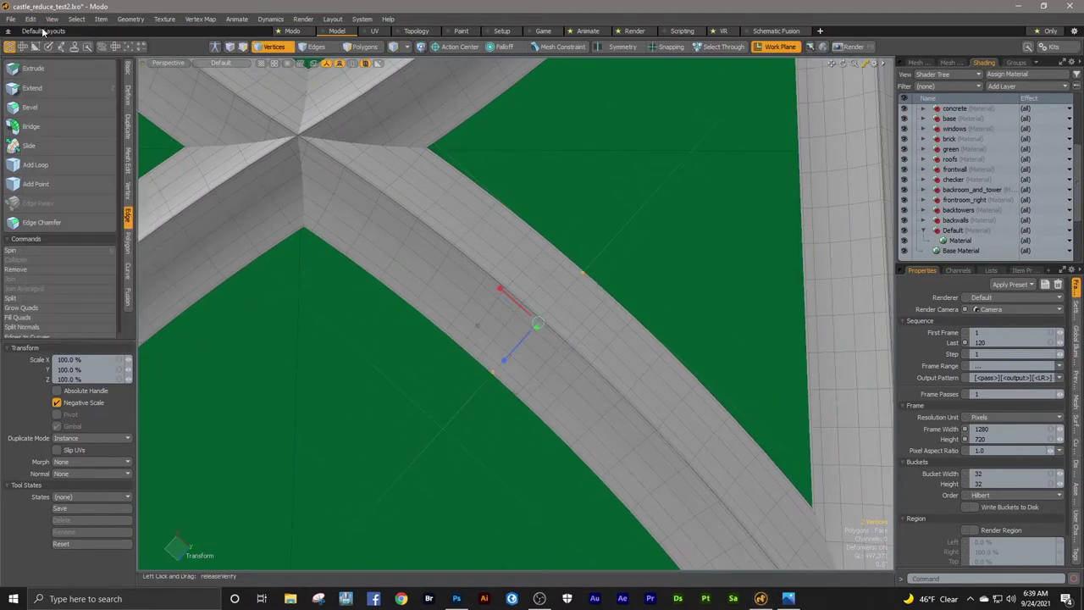
key(q)
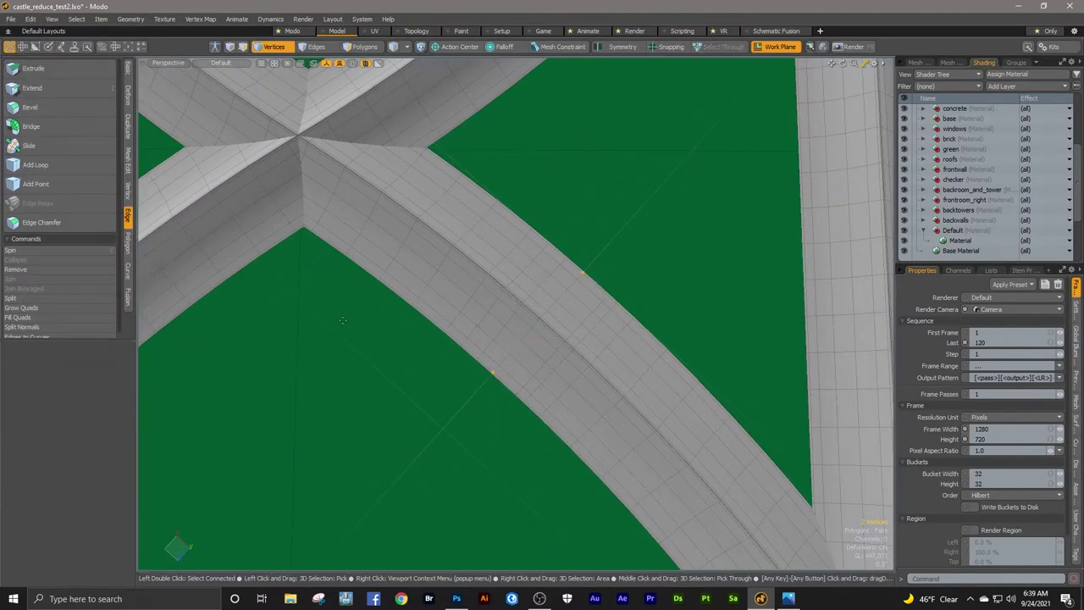
Step: Convert the connected polygons of the curved beam to a subdivision surface
key(3)
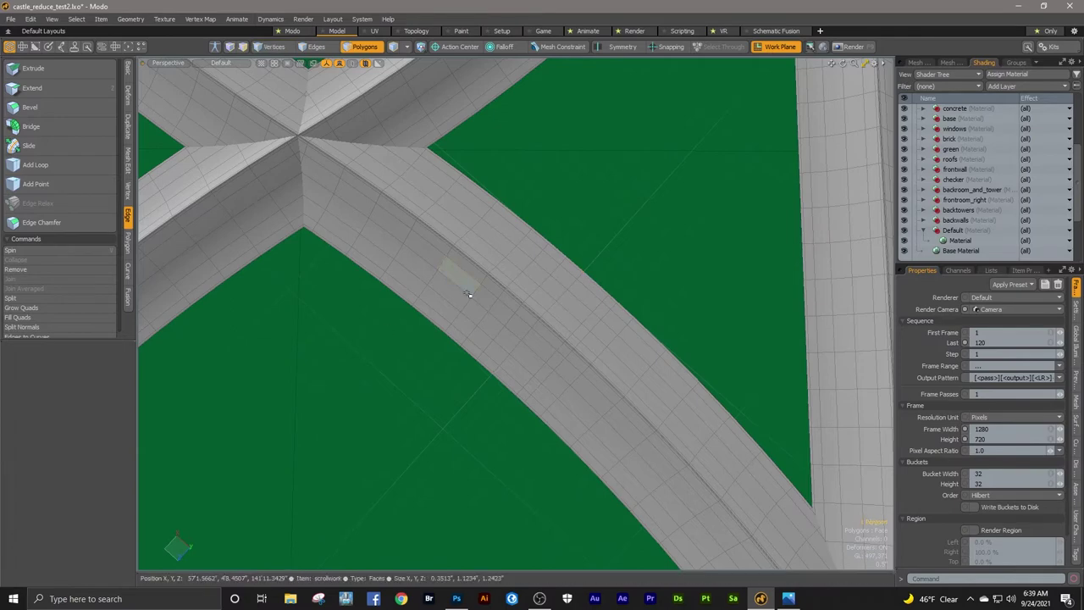
double_click(466, 294)
scroll(581, 295, up, 3)
Step: Scale the vertices of the beam's middle crosswise loop to about 243.5% in Z, pulling out a point on each side
key(1)
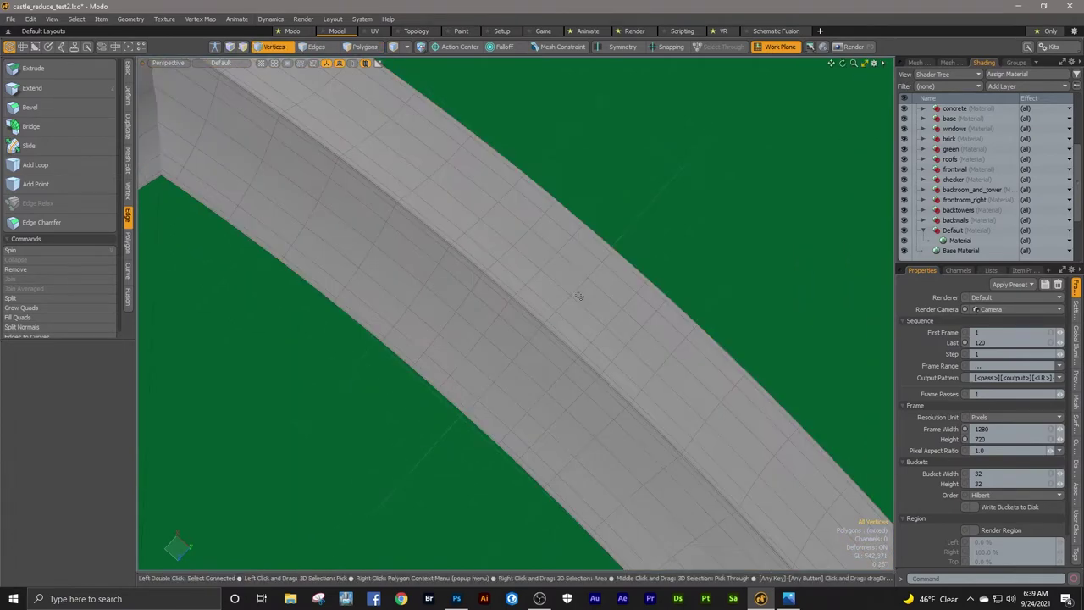
right_drag(639, 252, 635, 247)
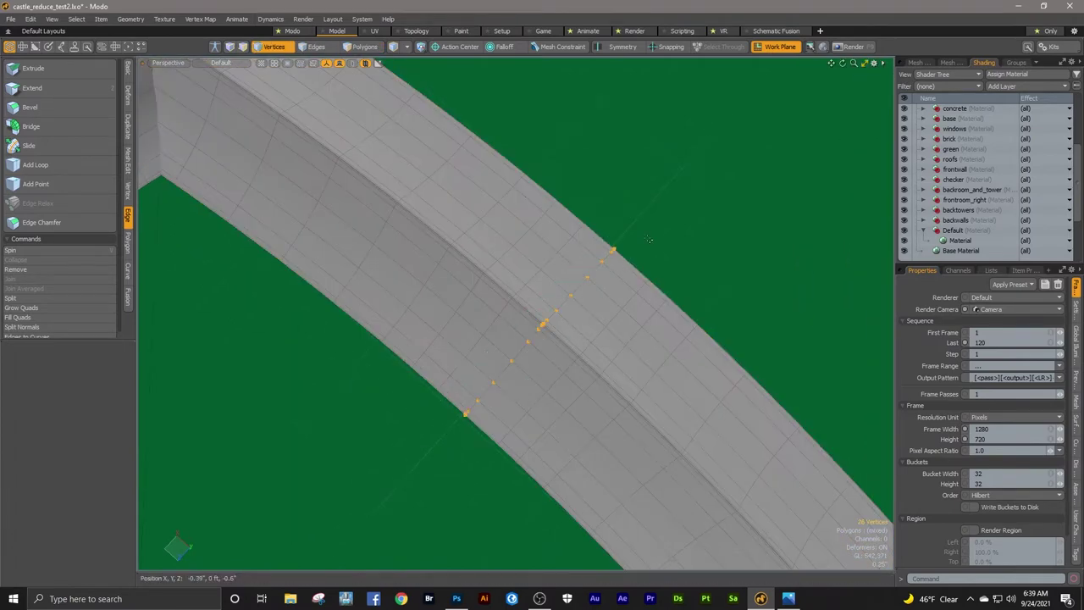
key(r)
drag(504, 365, 458, 413)
ctrl+alt+drag(558, 250, 456, 351)
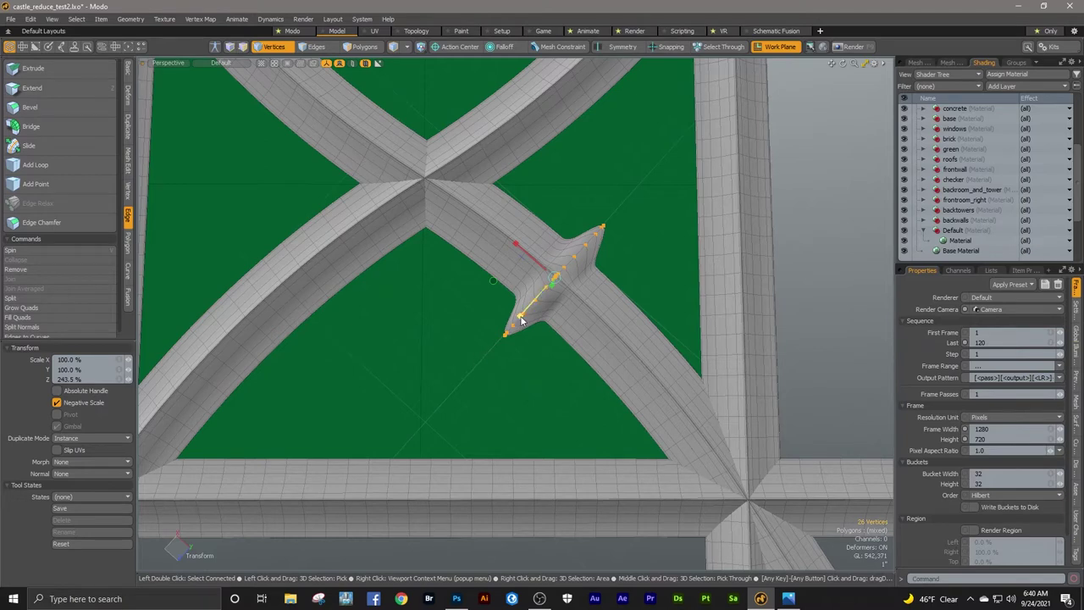
key(space)
Step: Move the two crosswise loops on the lower-right side of the spikes about -0.17" in X, away from the spikes
ctrl+alt+drag(561, 283, 641, 248)
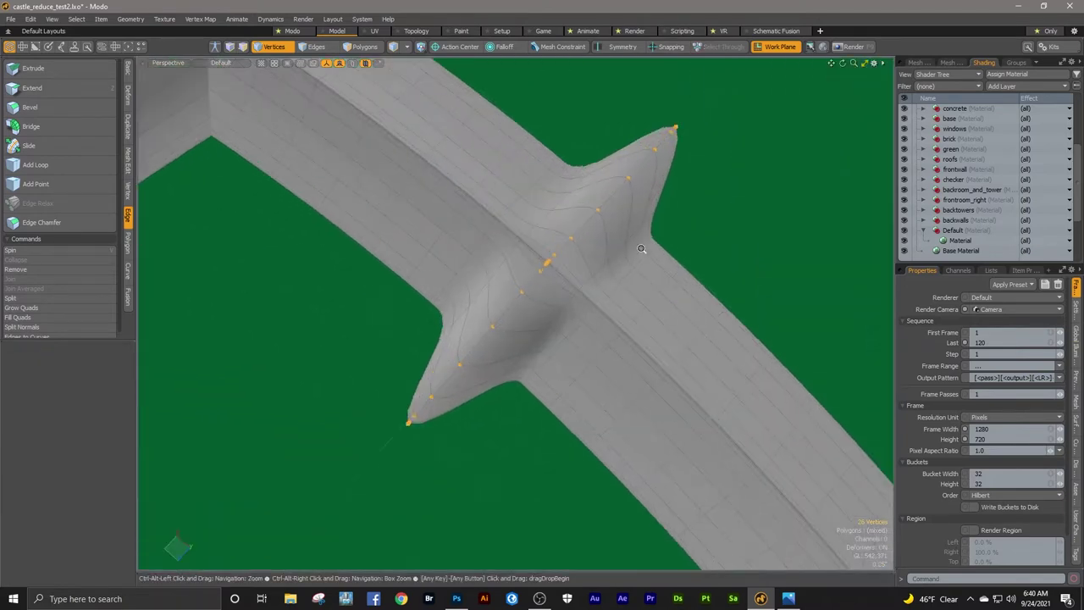
alt+drag(516, 313, 566, 349)
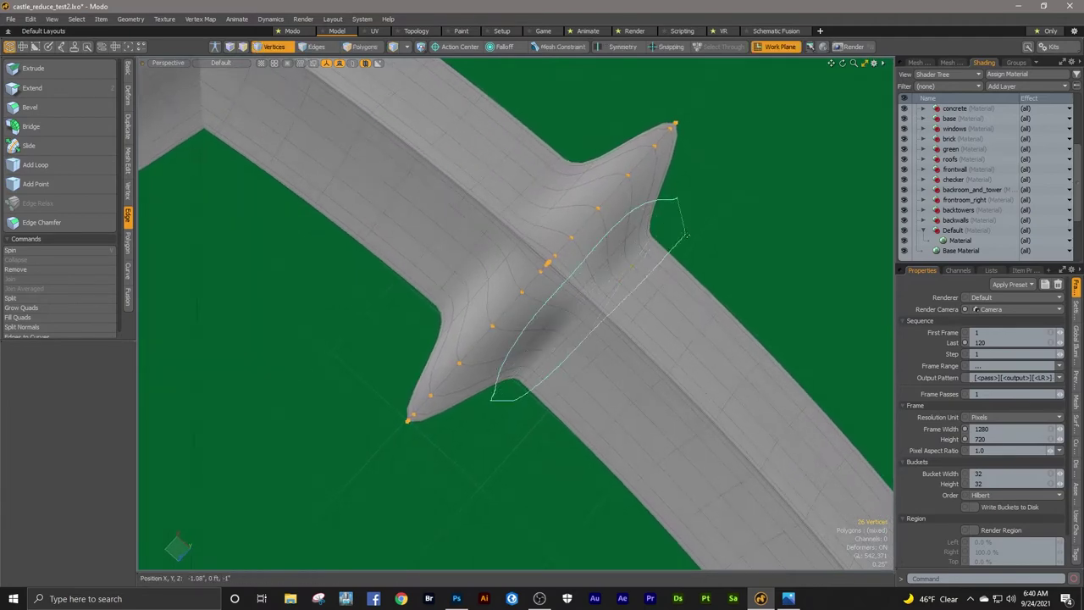
right_drag(687, 235, 688, 230)
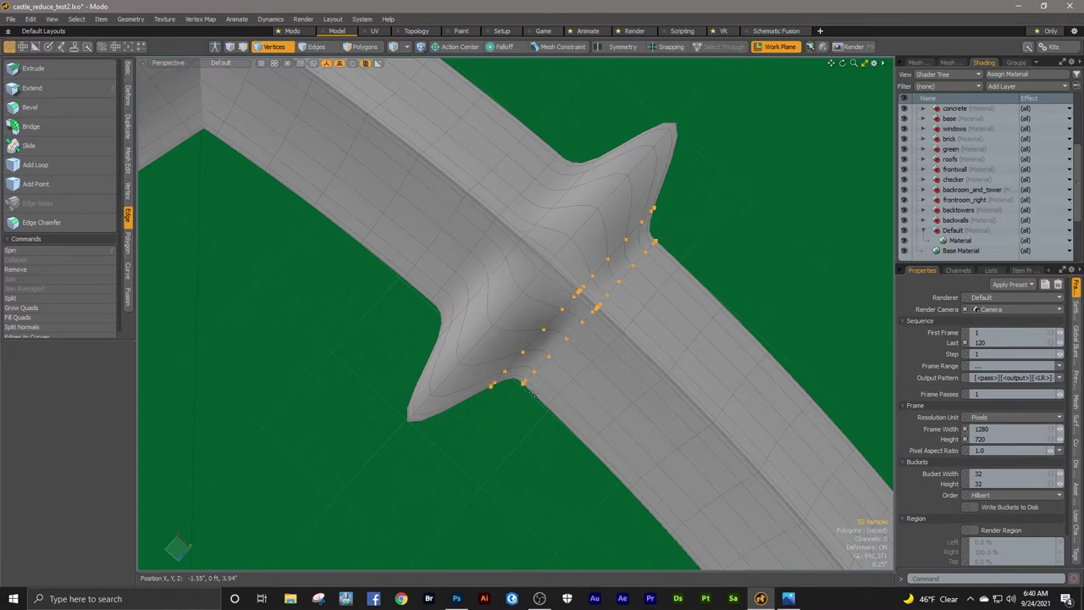
key(w)
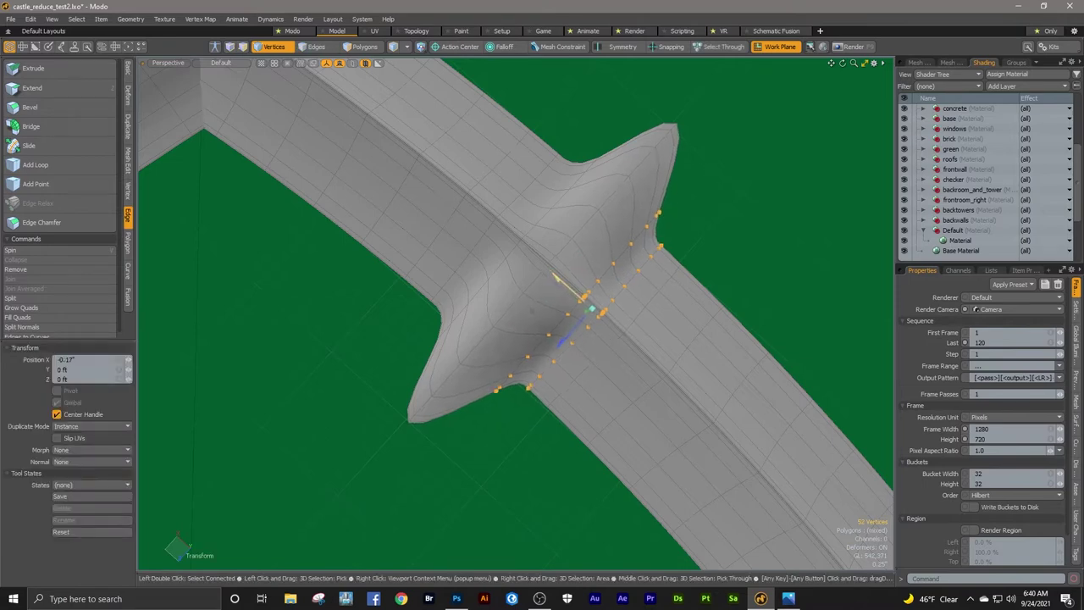
mouse_move(552, 274)
alt+mouse_down()
mouse_move(516, 313)
mouse_move(556, 284)
alt+mouse_up()
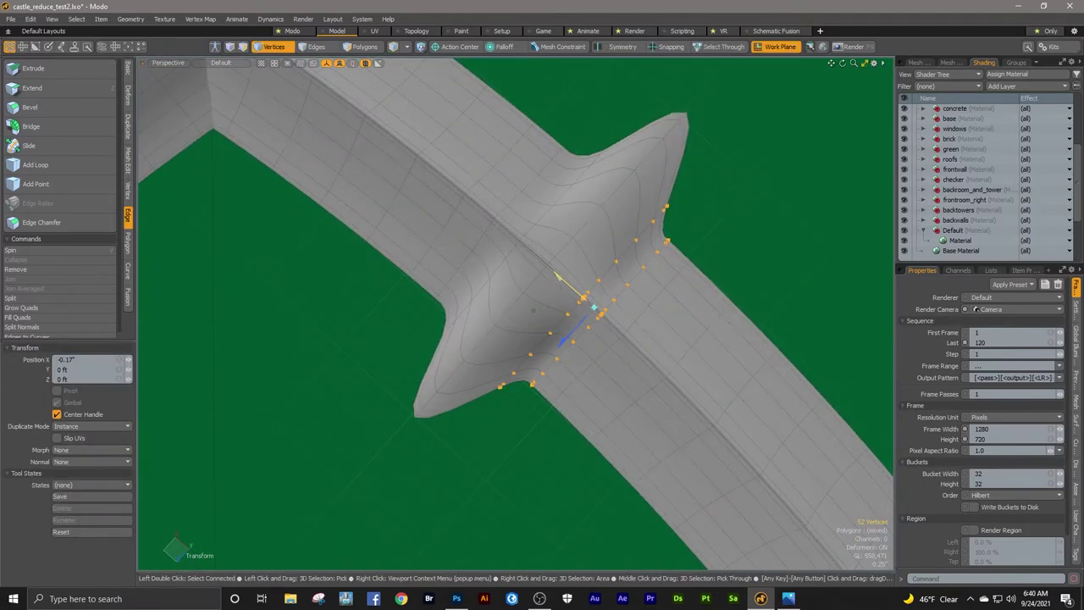
key(space)
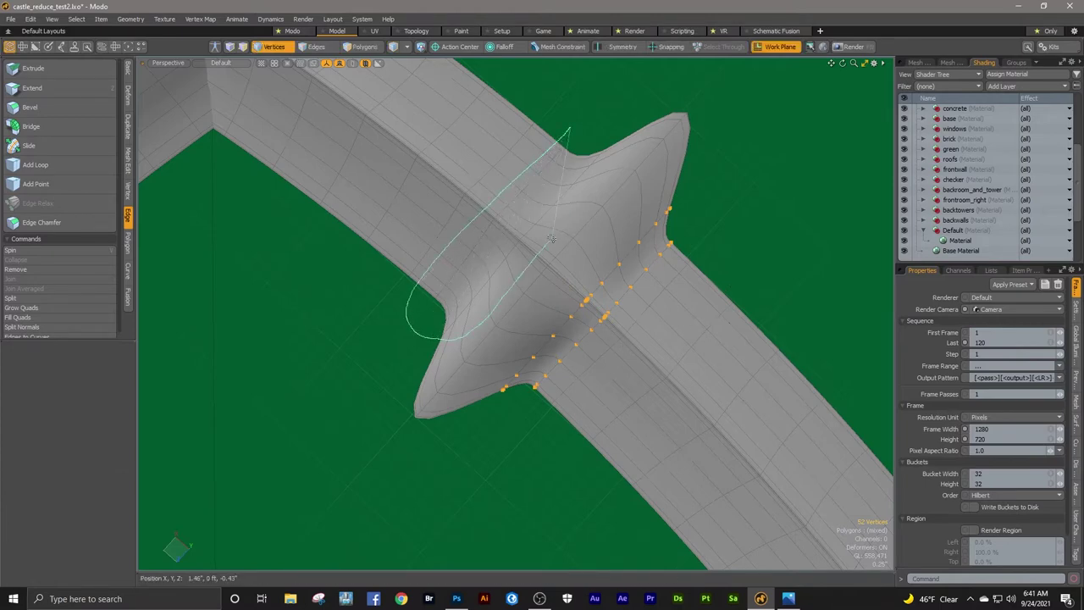
Step: Move the two crosswise loops on the upper-left side of the spikes slightly away from them along the X axis
right_drag(619, 144, 580, 145)
key(w)
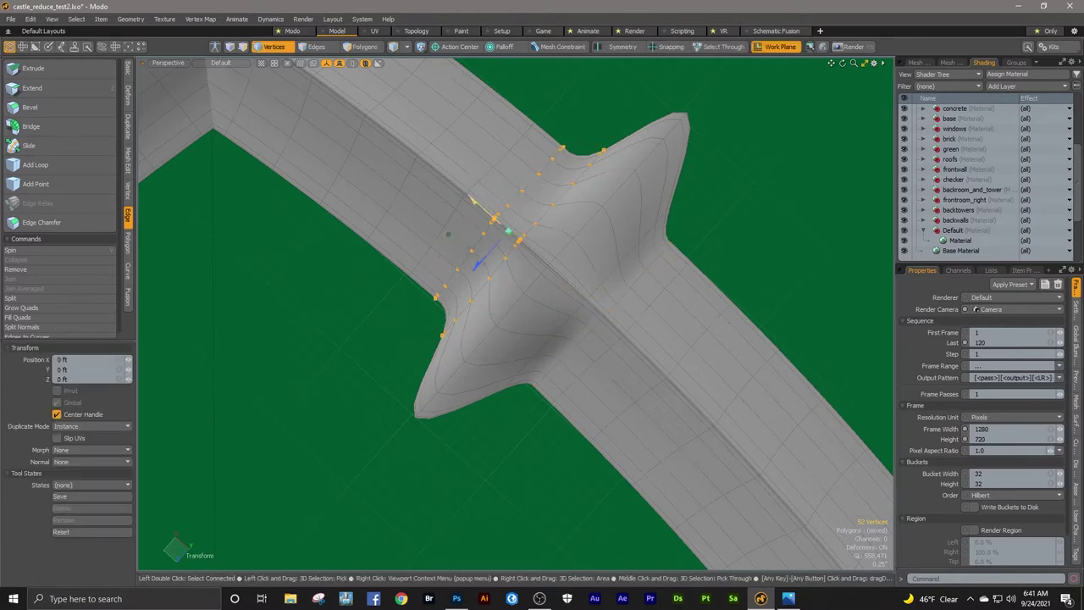
drag(471, 198, 460, 189)
key(space)
key(space)
Step: Bend the lower-left spike's middle-loop vertices about 13° around the Y axis, with the bend centred on the beam's ridge
ctrl+alt+drag(498, 422, 489, 396)
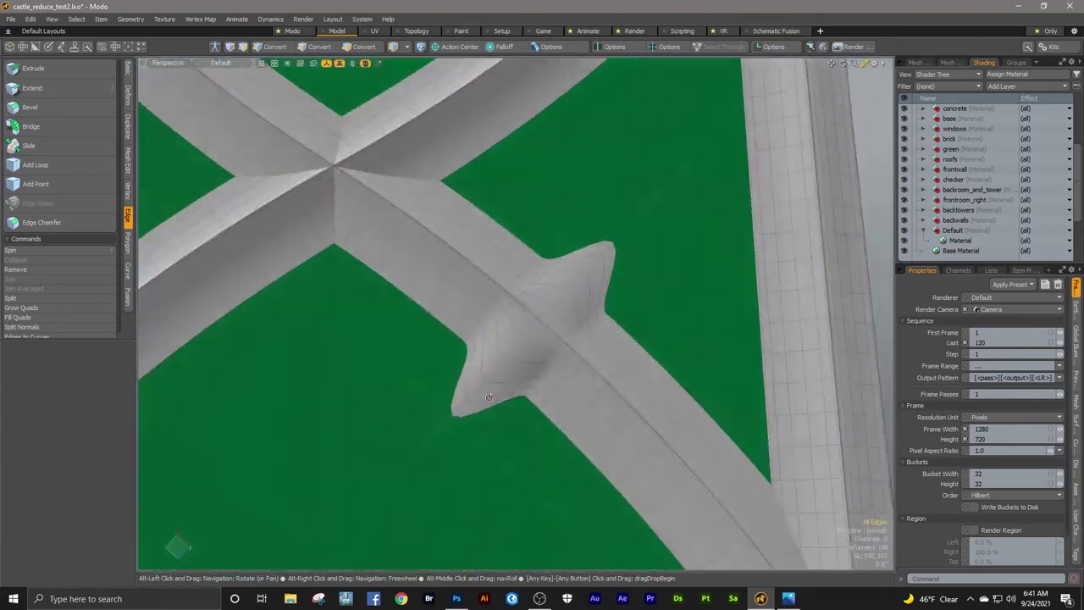
right_drag(438, 431, 526, 288)
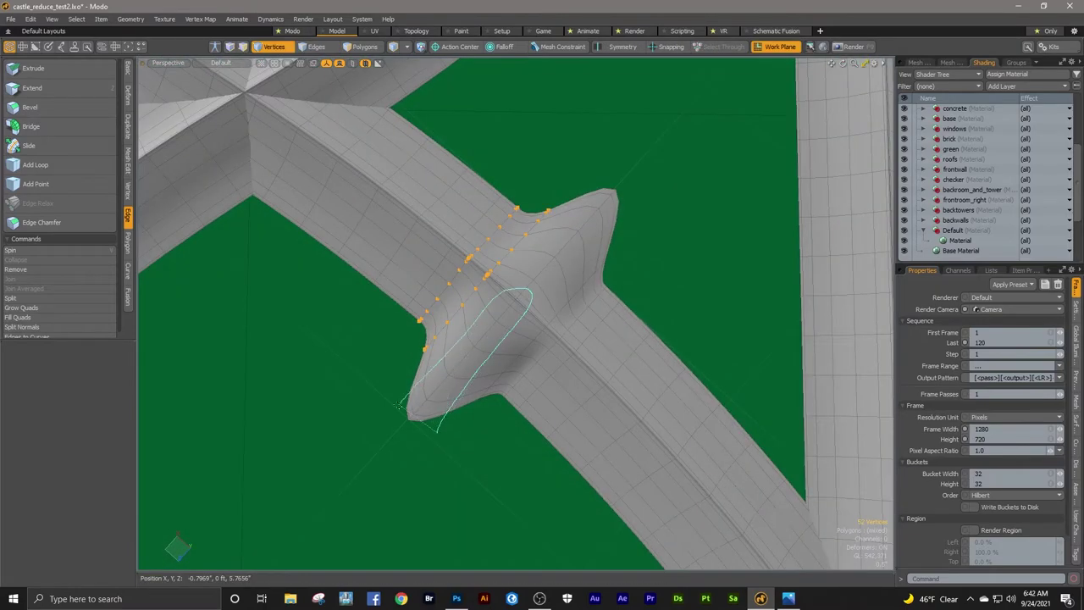
right_drag(399, 404, 402, 410)
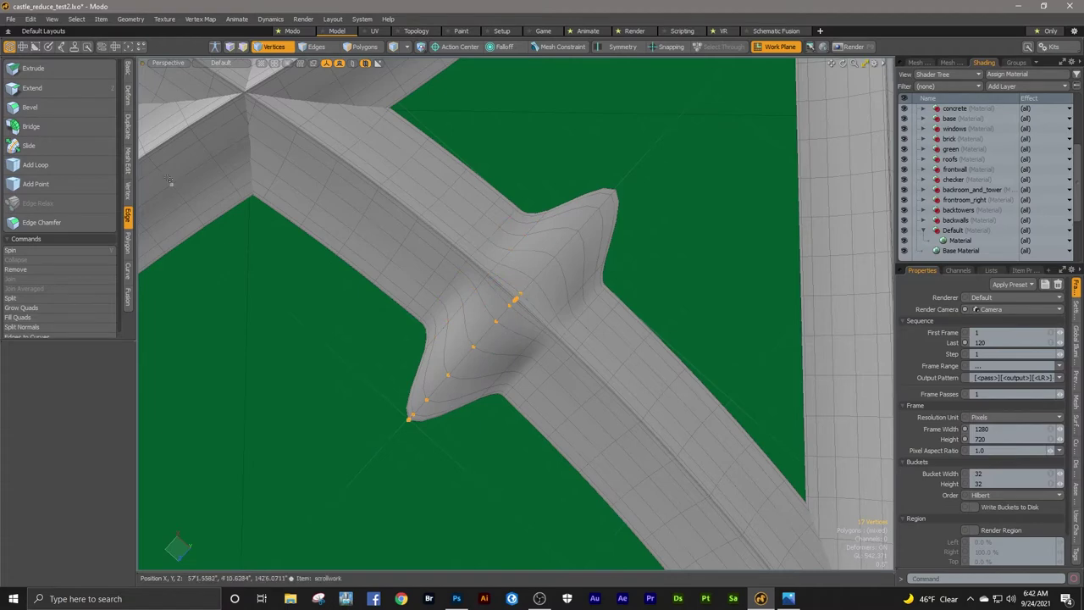
click(127, 94)
click(23, 191)
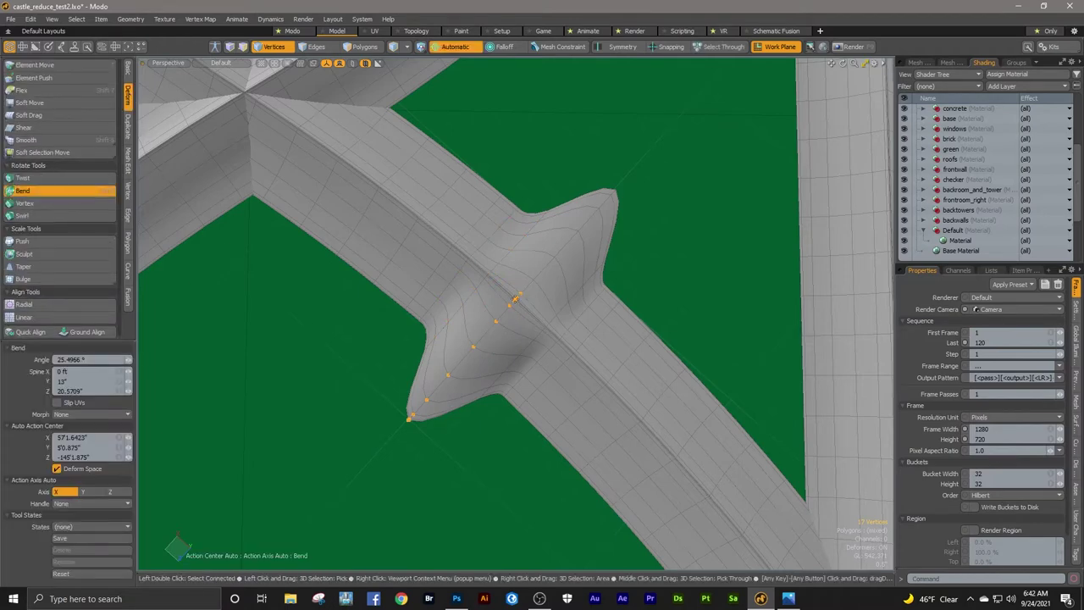
click(516, 298)
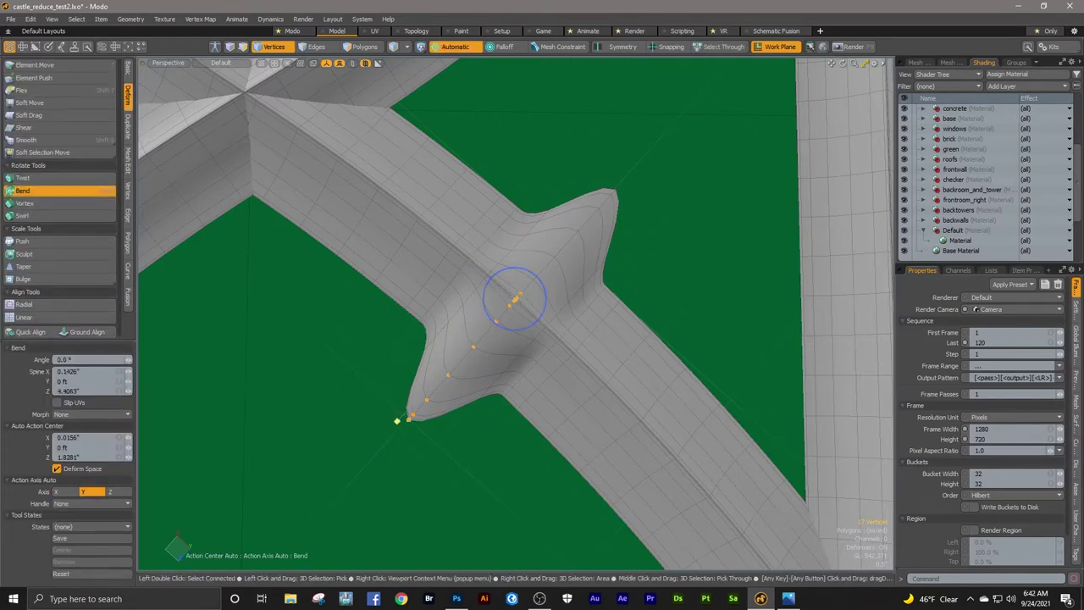
drag(547, 300, 562, 300)
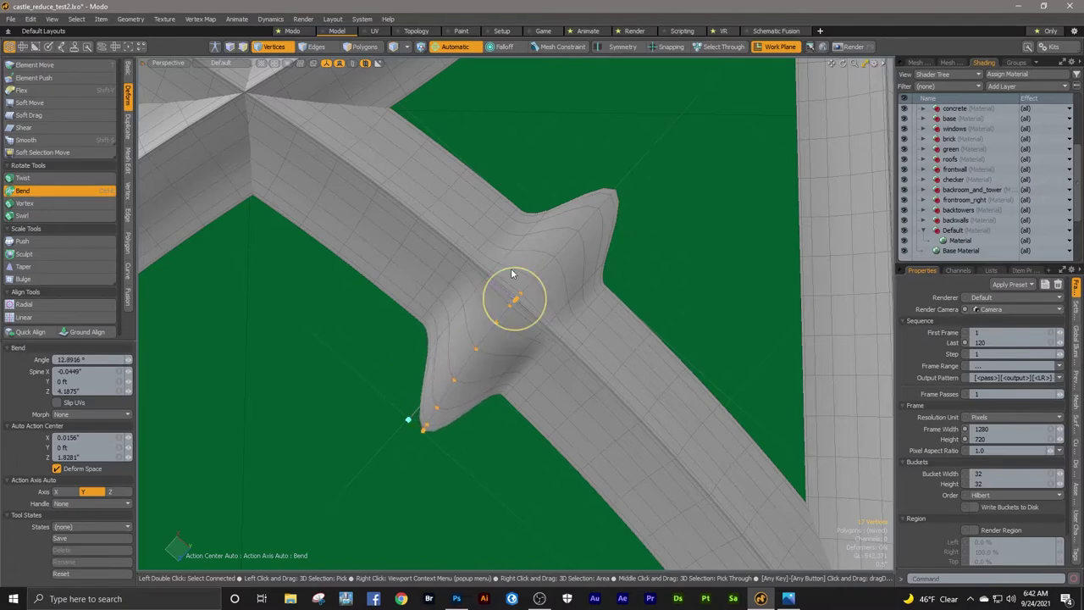
drag(570, 300, 572, 300)
key(space)
Step: Select the middle crosswise loop's vertices on the upper-right spike only
mouse_move(616, 329)
alt+mouse_down()
mouse_move(625, 212)
mouse_move(618, 325)
alt+mouse_up()
key(space)
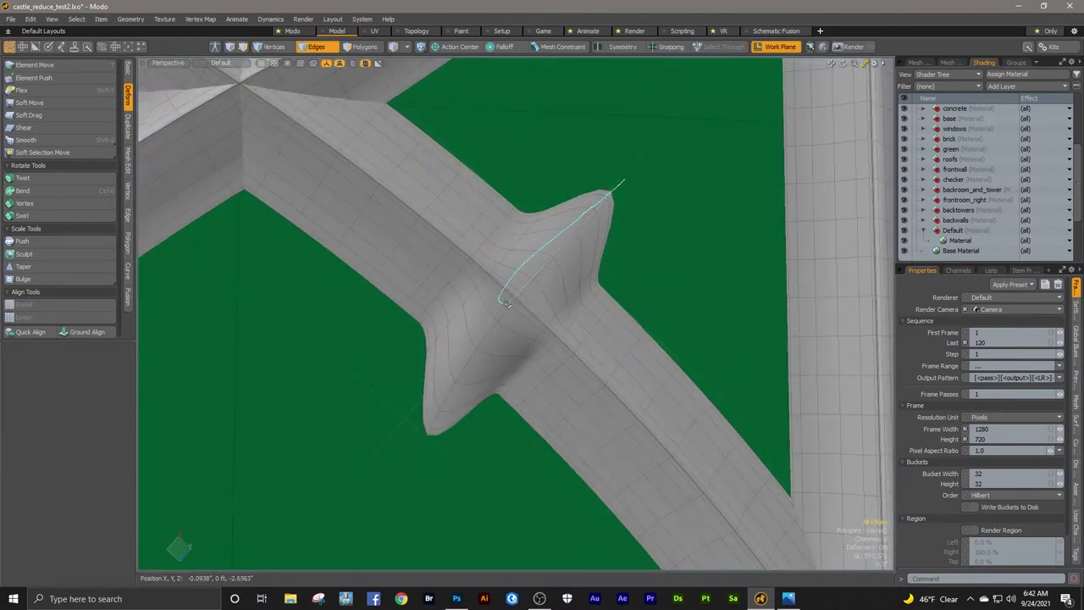
right_drag(507, 303, 635, 196)
scroll(642, 204, up, 2)
key(1)
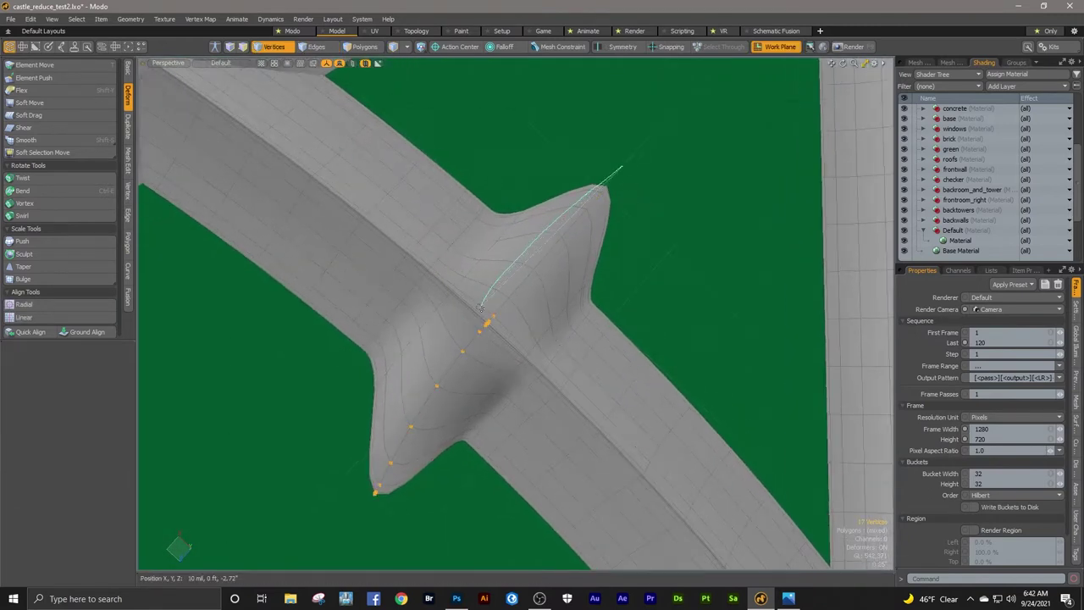
right_drag(615, 219, 613, 222)
Step: Try to bend the upper-right spike's vertices from the beam's ridge and undo the bend
key(ctrl+b)
click(489, 323)
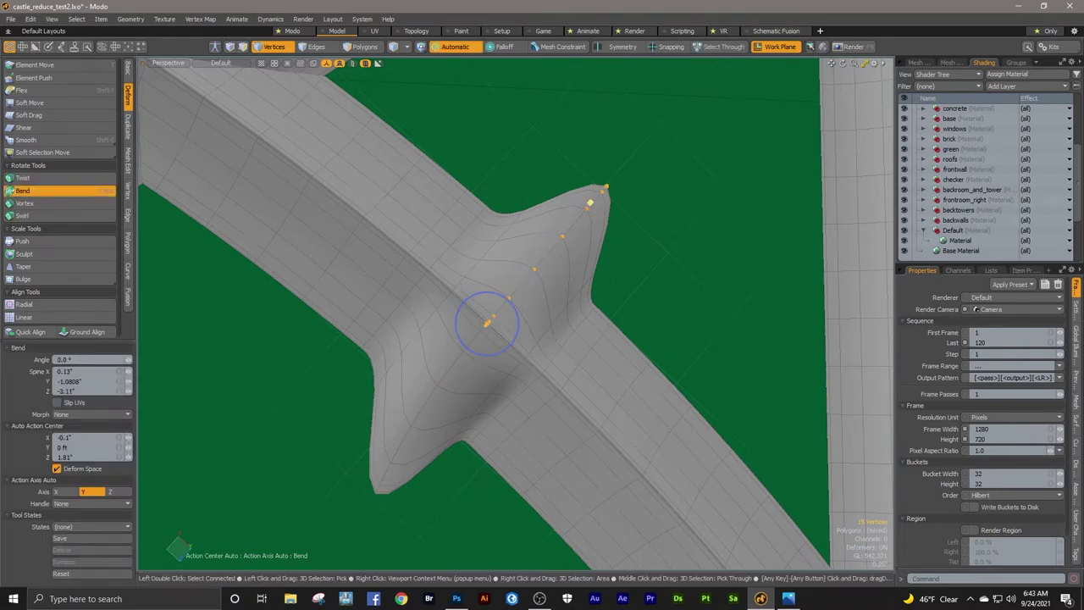
drag(512, 305, 487, 324)
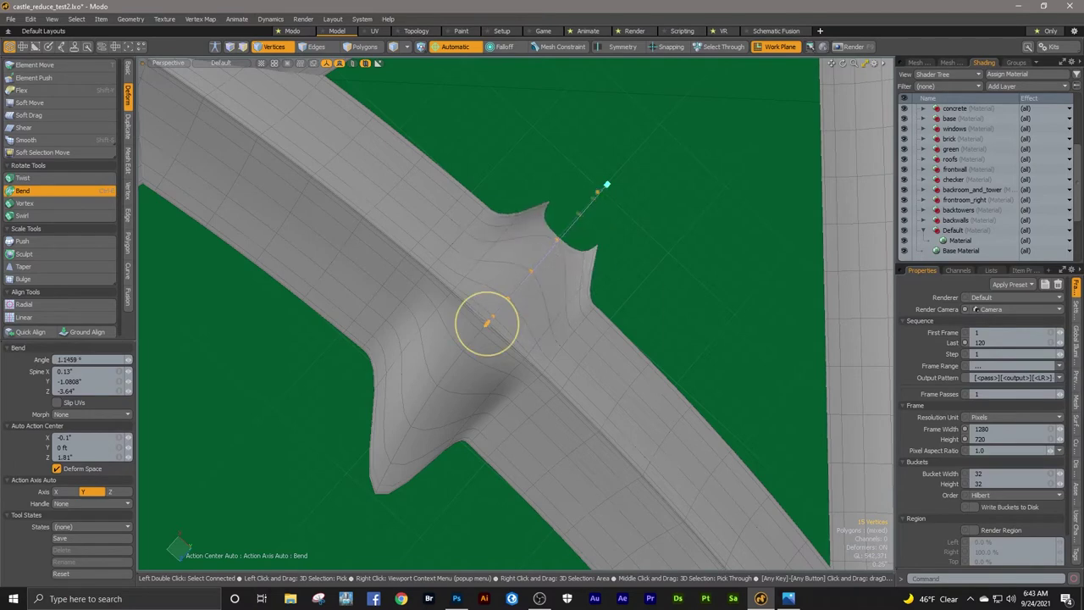
click(30, 19)
click(41, 31)
Step: Reset the work plane and bend the upper-right spike's selected vertices around the X axis from the beam's ridge
alt+drag(245, 245, 663, 391)
key(space)
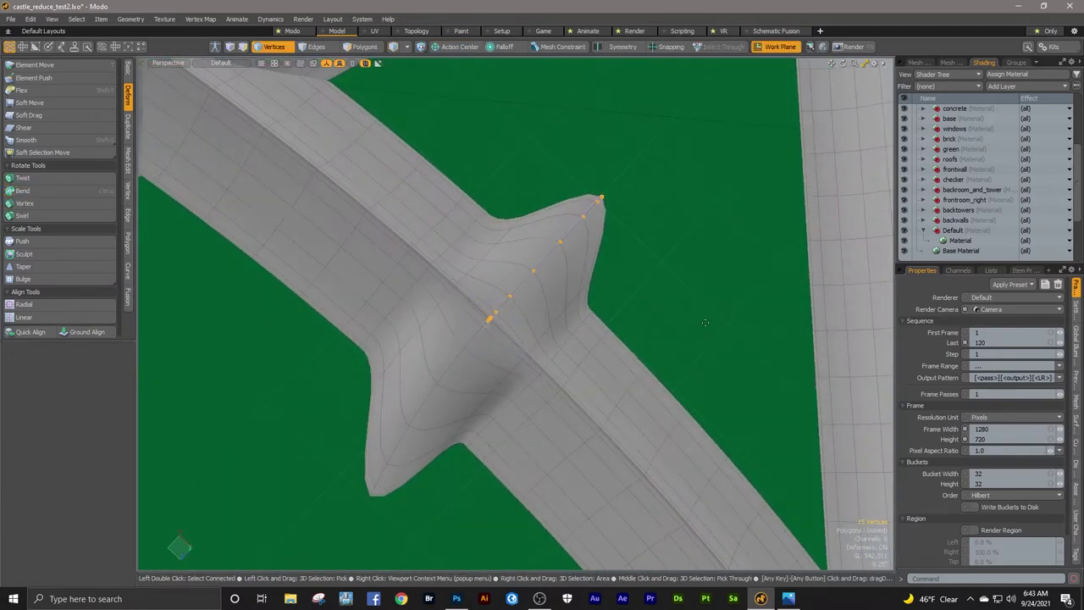
click(781, 53)
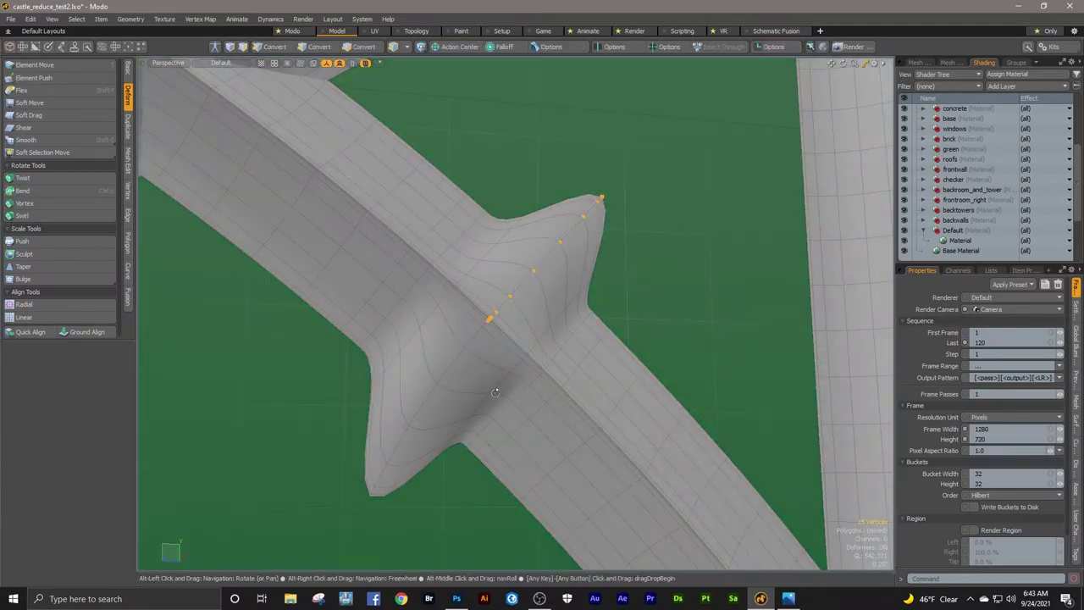
alt+drag(496, 392, 477, 418)
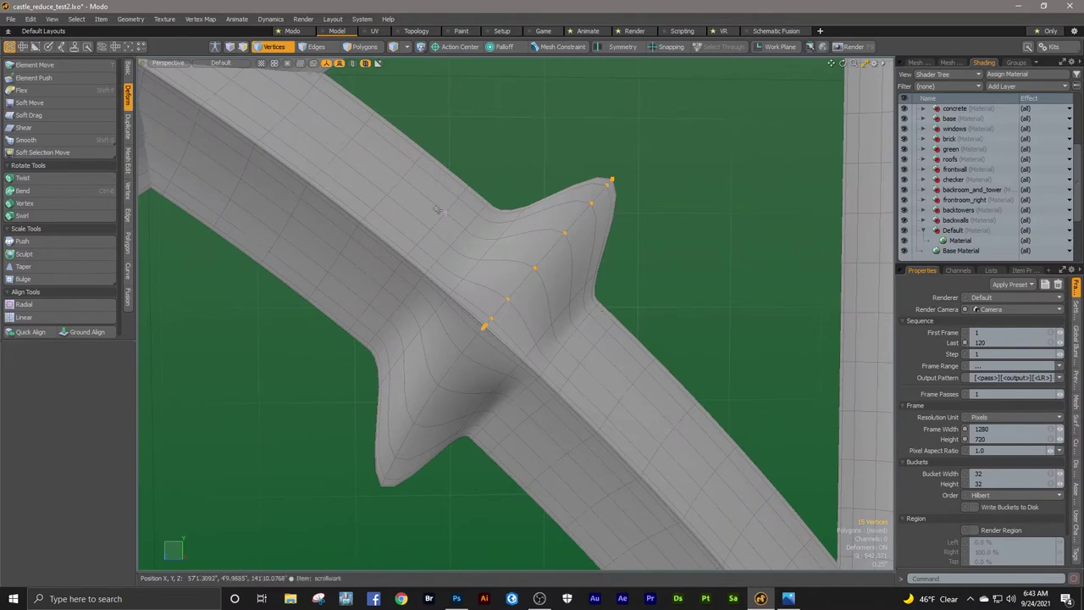
key(ctrl+e)
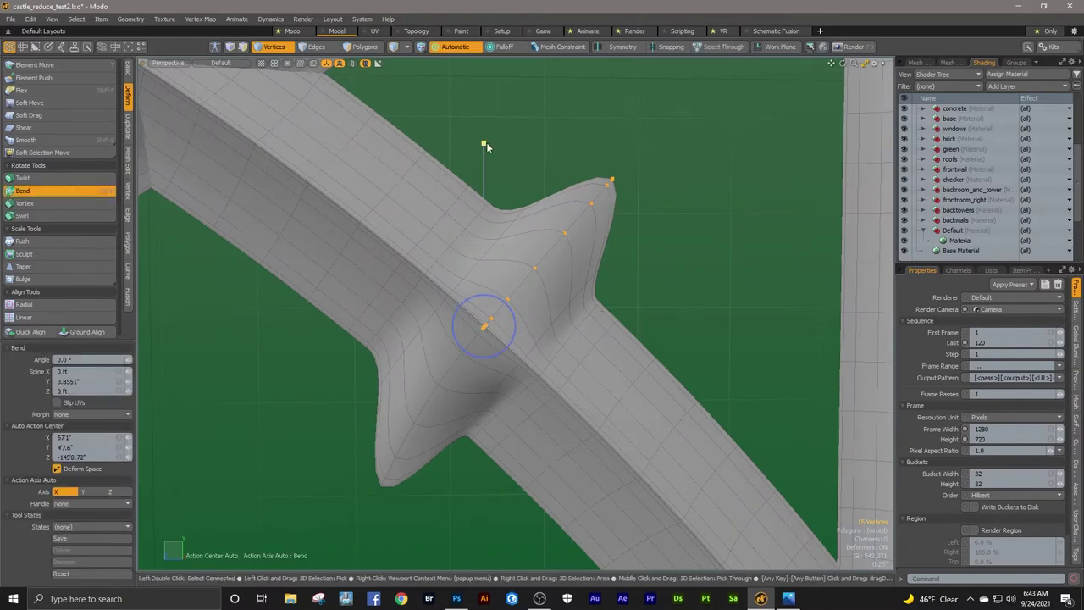
mouse_move(611, 201)
alt+mouse_down()
mouse_move(464, 250)
mouse_move(600, 195)
alt+mouse_up()
drag(488, 294, 524, 302)
key(space)
Step: Convert the connected polygons of the spiked beam from a subdivision surface back to regular faces
scroll(544, 284, down, 5)
key(2)
scroll(560, 310, down, 3)
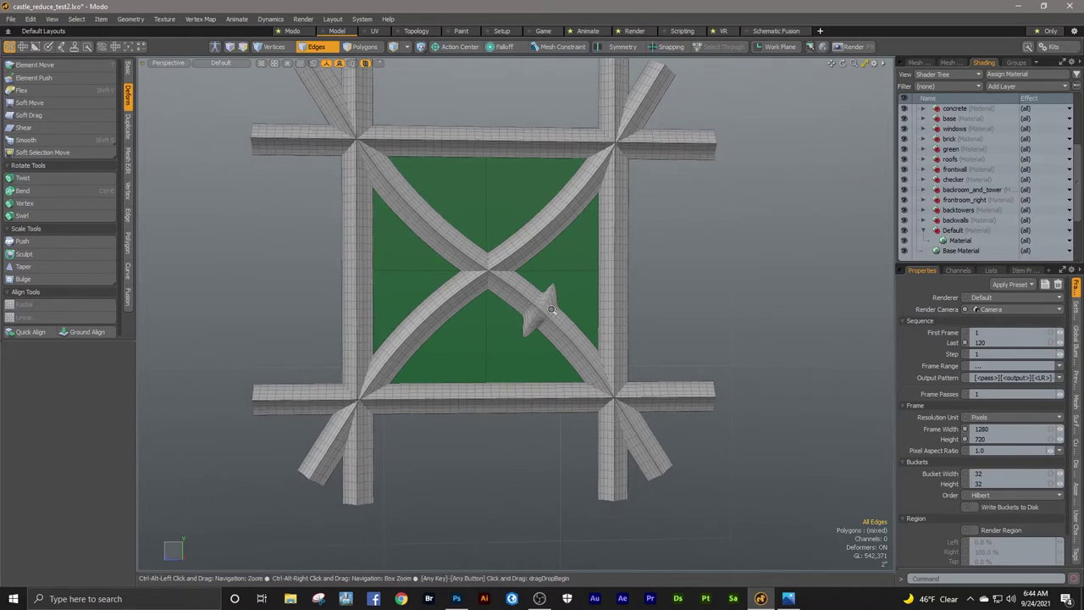
ctrl+alt+drag(524, 301, 551, 324)
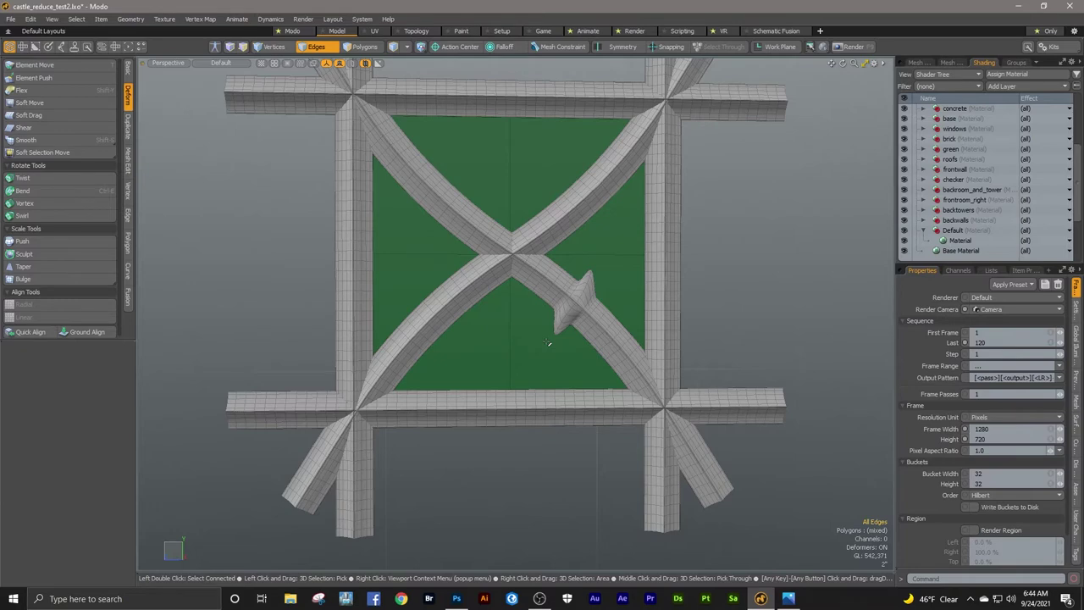
ctrl+alt+drag(548, 343, 619, 237)
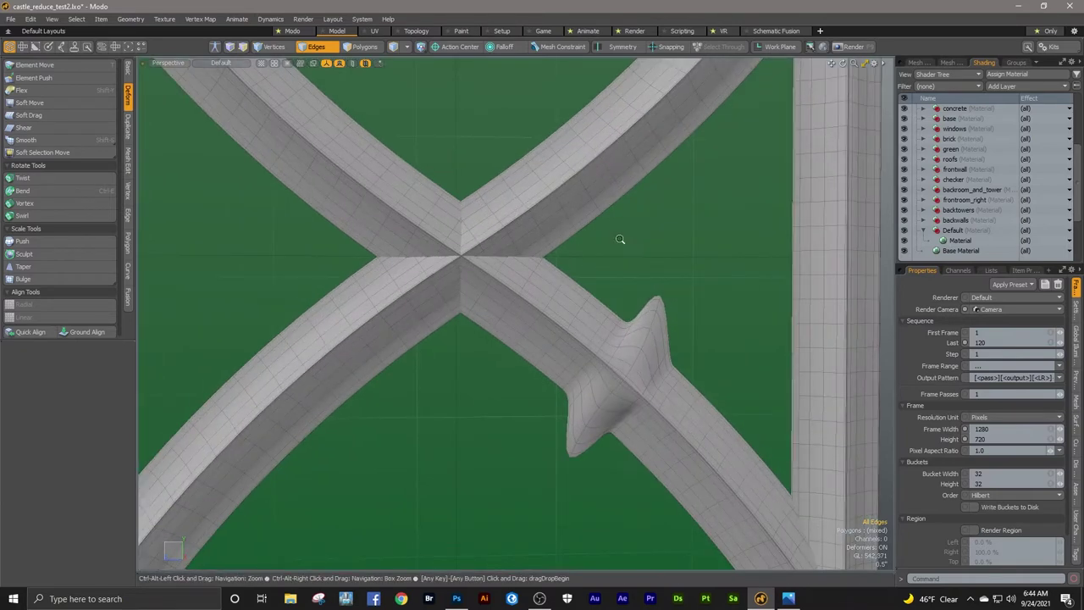
key(3)
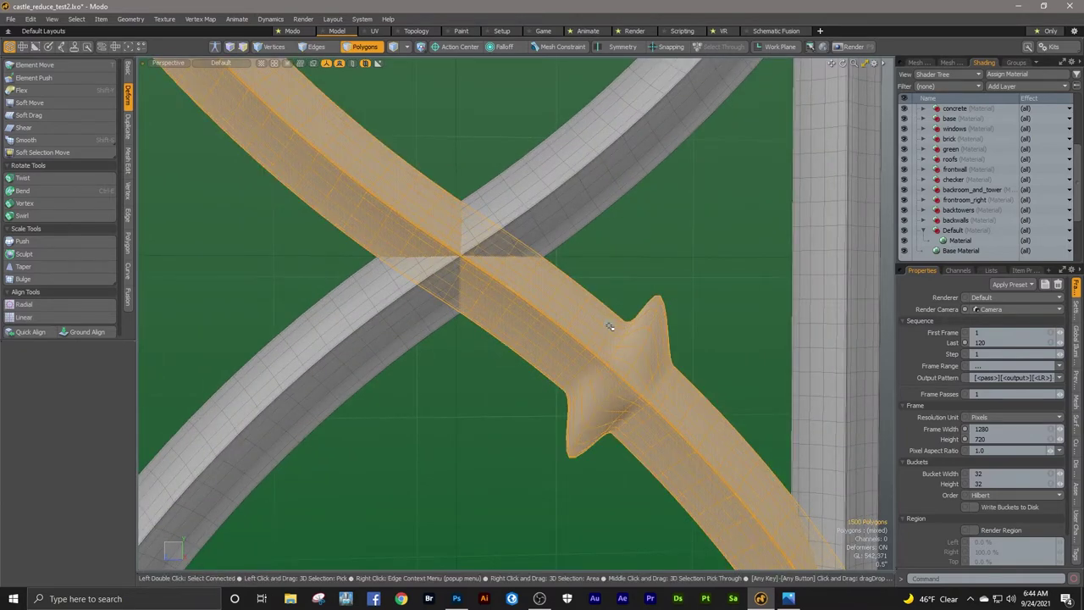
key(Tab)
Step: Move the other crossing curved beam about 3'11.75" in Z, clear of the panel
click(694, 292)
alt+drag(695, 292, 528, 245)
double_click(589, 227)
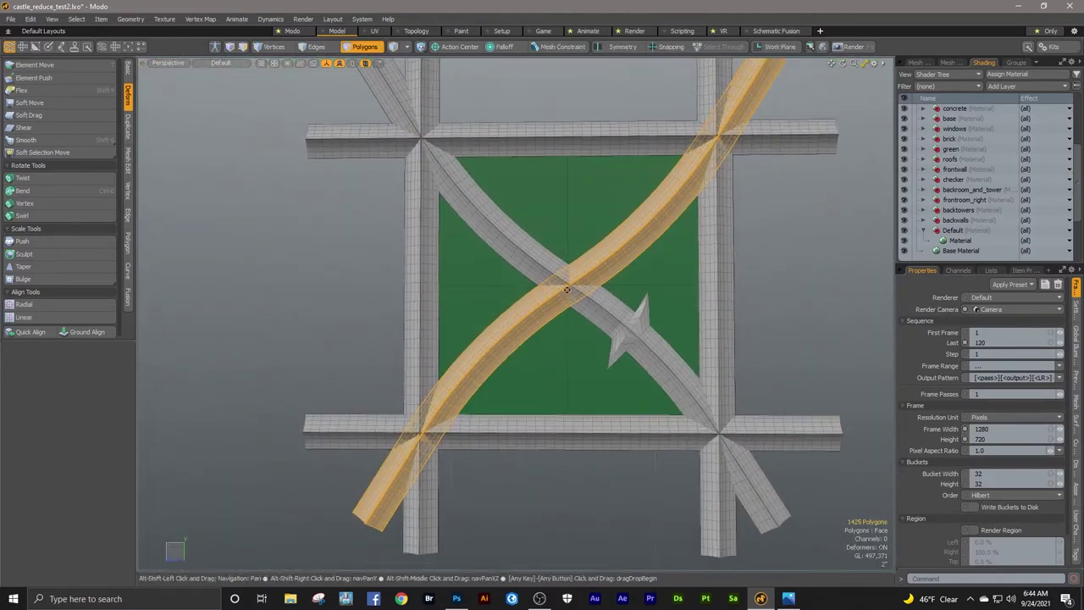
key(w)
drag(528, 283, 108, 242)
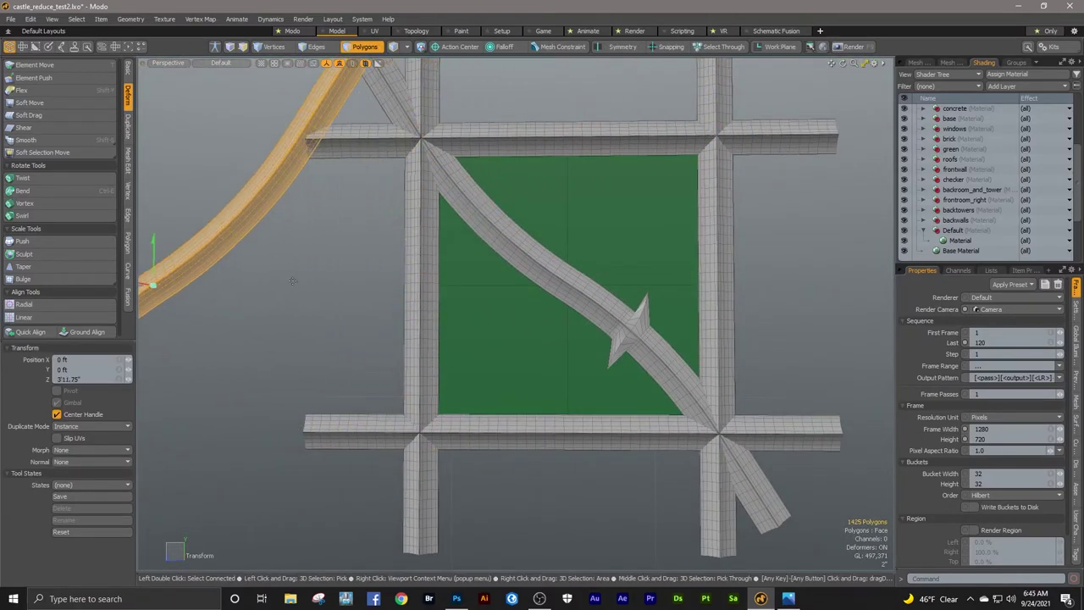
key(space)
Step: Delete the crosswise loop of vertices at the spiked beam's midpoint, cutting the beam into two halves
ctrl+alt+drag(573, 275, 679, 263)
click(553, 298)
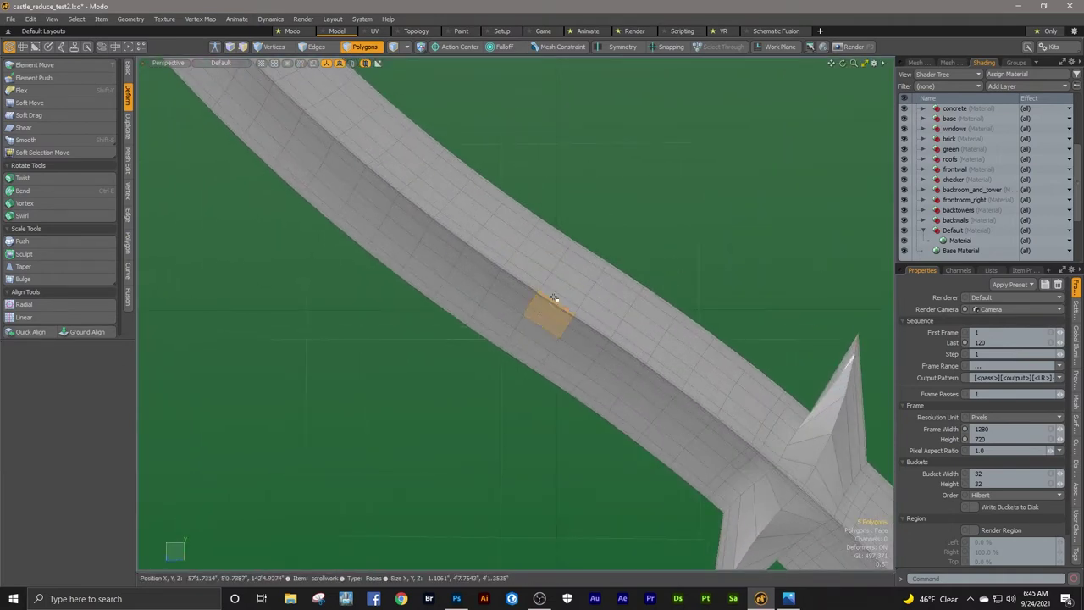
mouse_move(593, 246)
alt+mouse_down()
mouse_move(537, 313)
mouse_move(563, 297)
mouse_move(500, 358)
mouse_move(474, 334)
alt+mouse_up()
mouse_move(474, 335)
ctrl+alt+mouse_down()
mouse_move(488, 330)
mouse_move(511, 380)
mouse_move(600, 353)
mouse_move(573, 358)
mouse_move(492, 281)
ctrl+alt+mouse_up()
right_drag(604, 191, 489, 402)
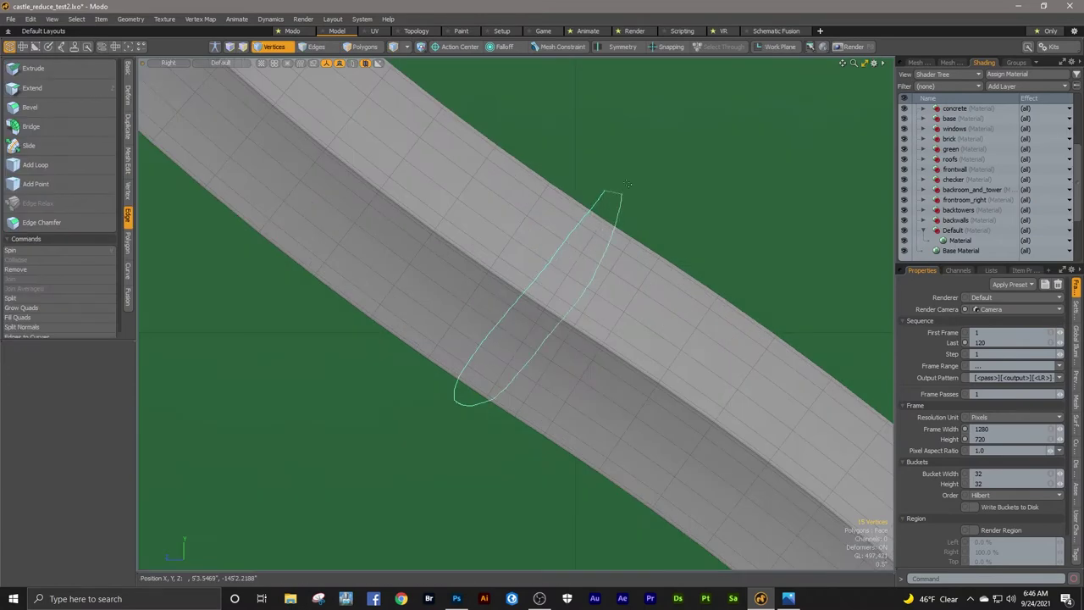
right_drag(628, 185, 628, 184)
key(Delete)
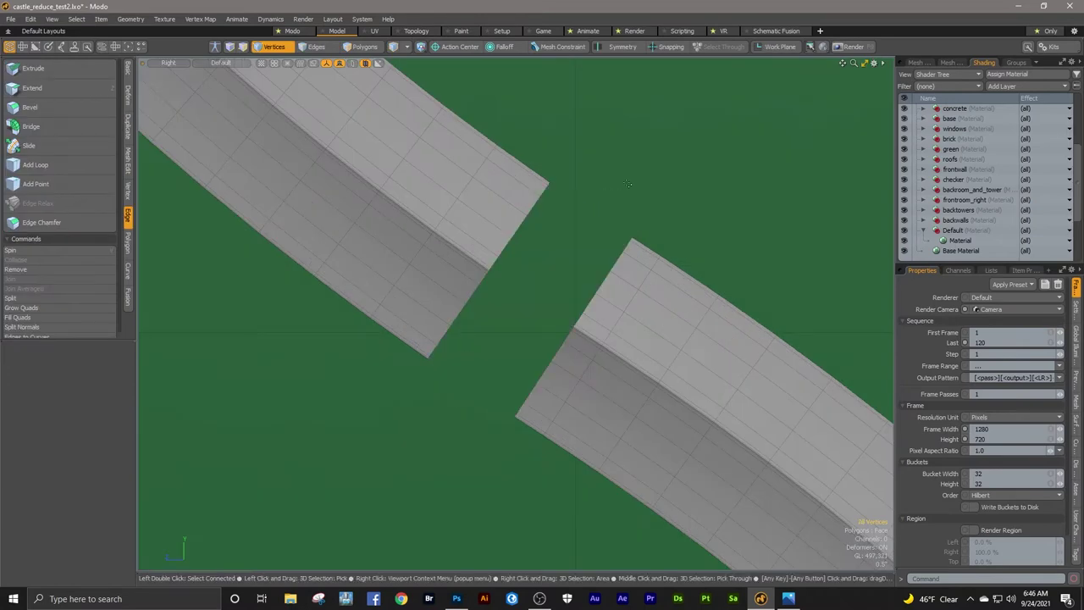
Step: Delete the upper-left half of the cut beam, the one without spikes
key(a)
key(3)
double_click(520, 273)
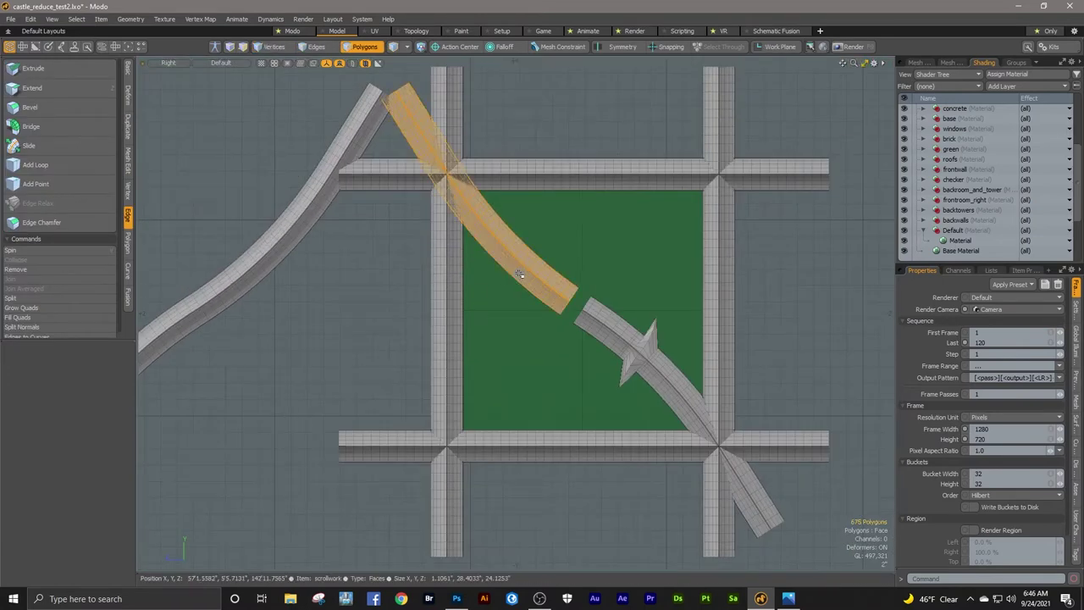
key(Delete)
Step: Duplicate the spiked lower-right half of the beam in place and rotate the copy about 180° around the X axis
double_click(588, 330)
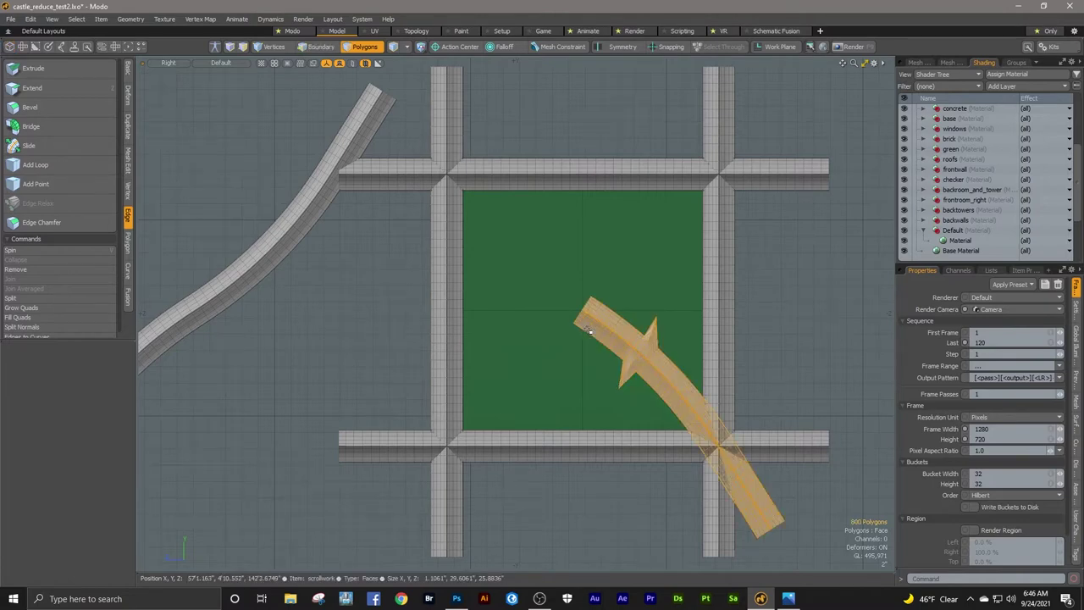
key(e)
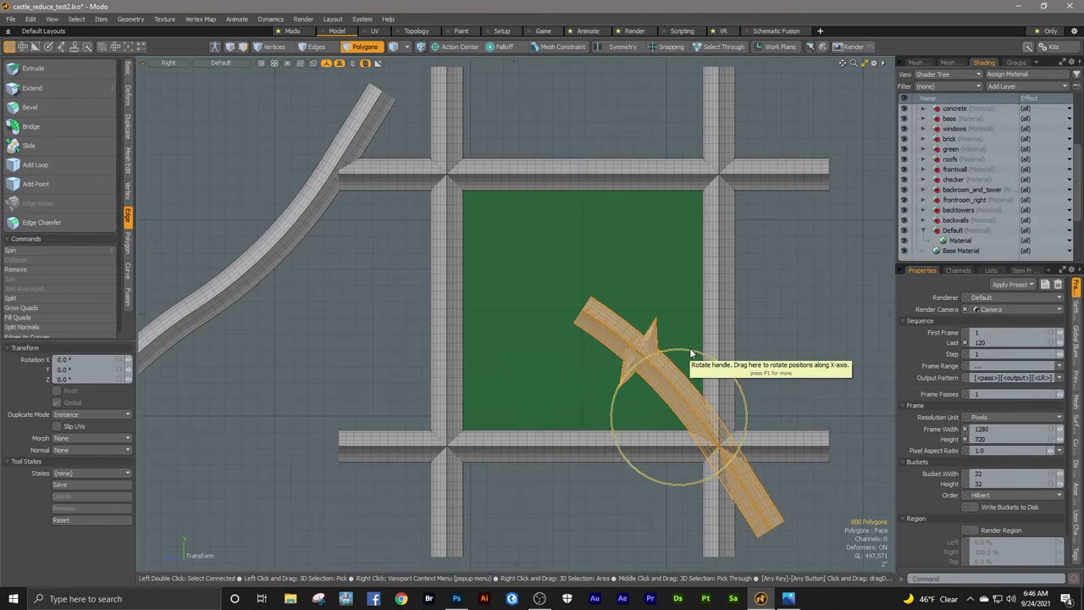
drag(690, 351, 666, 494)
Step: Move the rotated copy about 26.26" in Y and 23.87" in Z, and nudge its end flush against the original half
key(w)
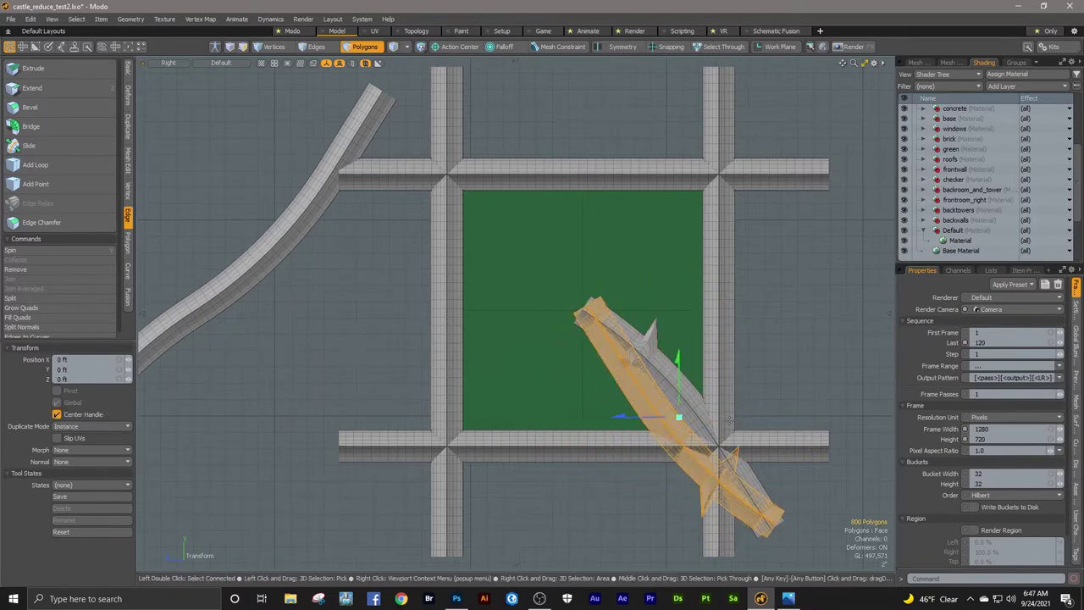
drag(659, 376, 467, 158)
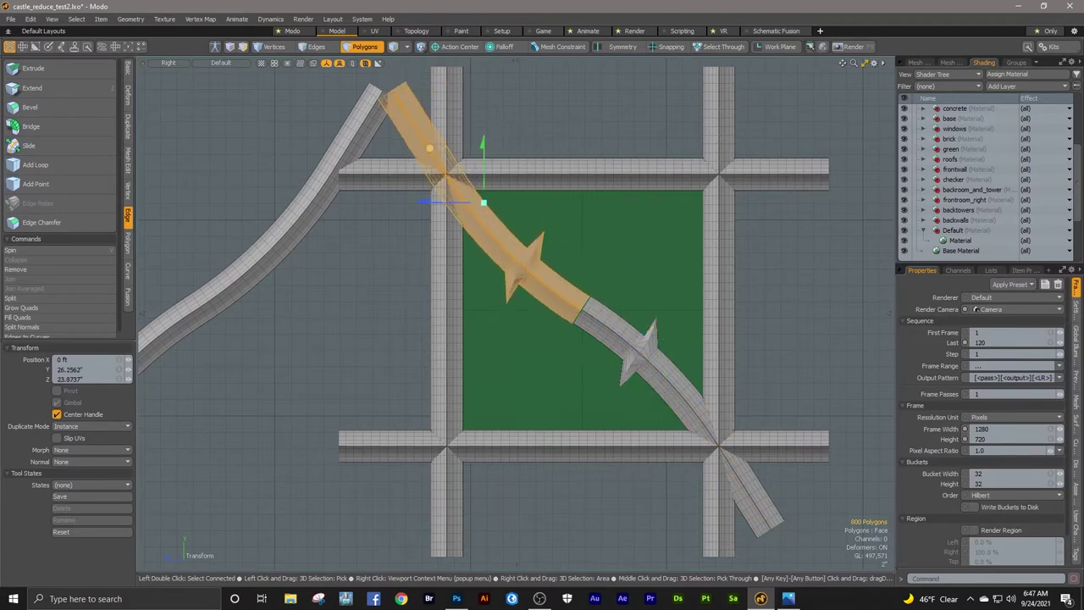
scroll(582, 305, up, 10)
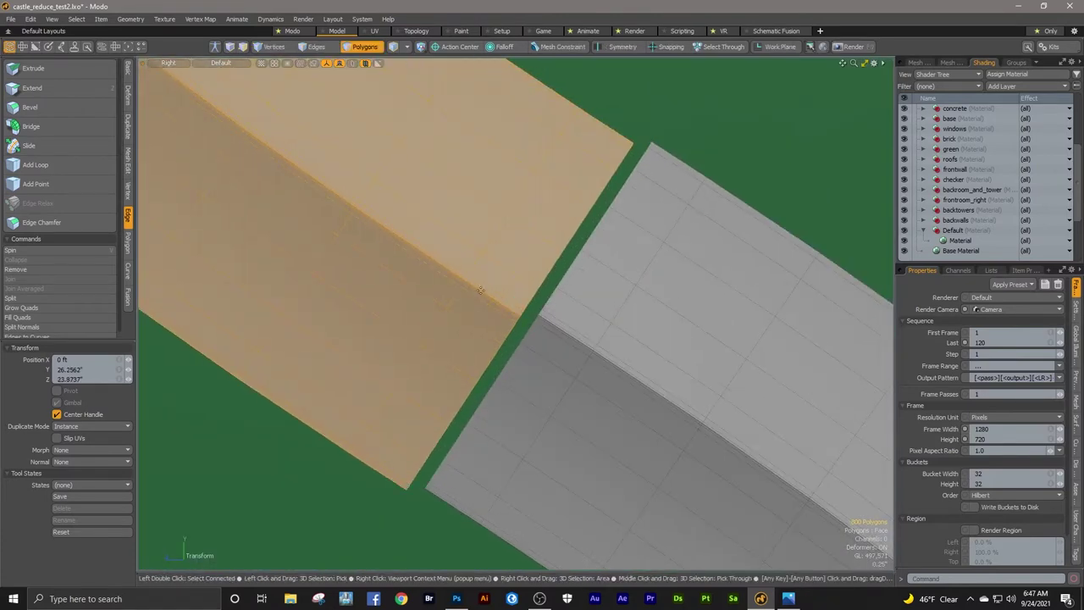
drag(433, 250, 450, 249)
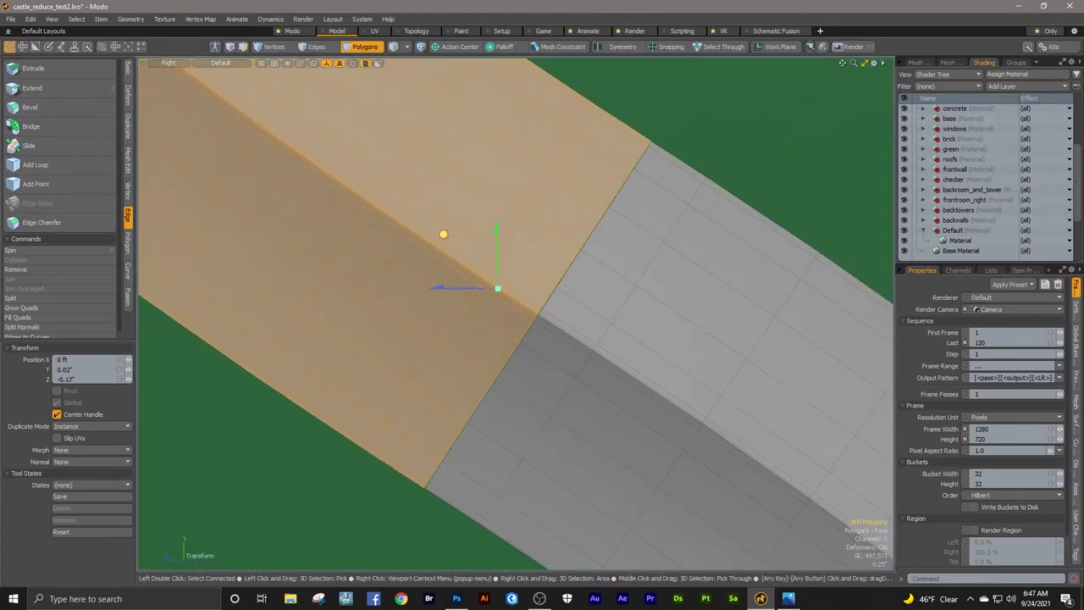
Step: Join the two seam vertices at the back outer edge between the beam halves at their averaged position
click(169, 64)
click(184, 82)
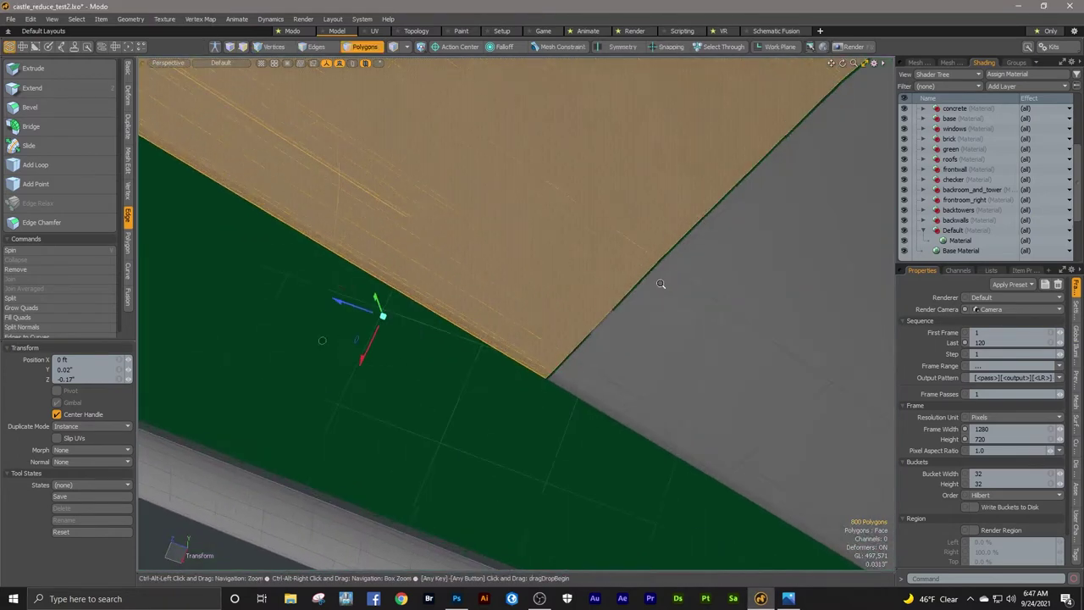
alt+drag(660, 285, 457, 305)
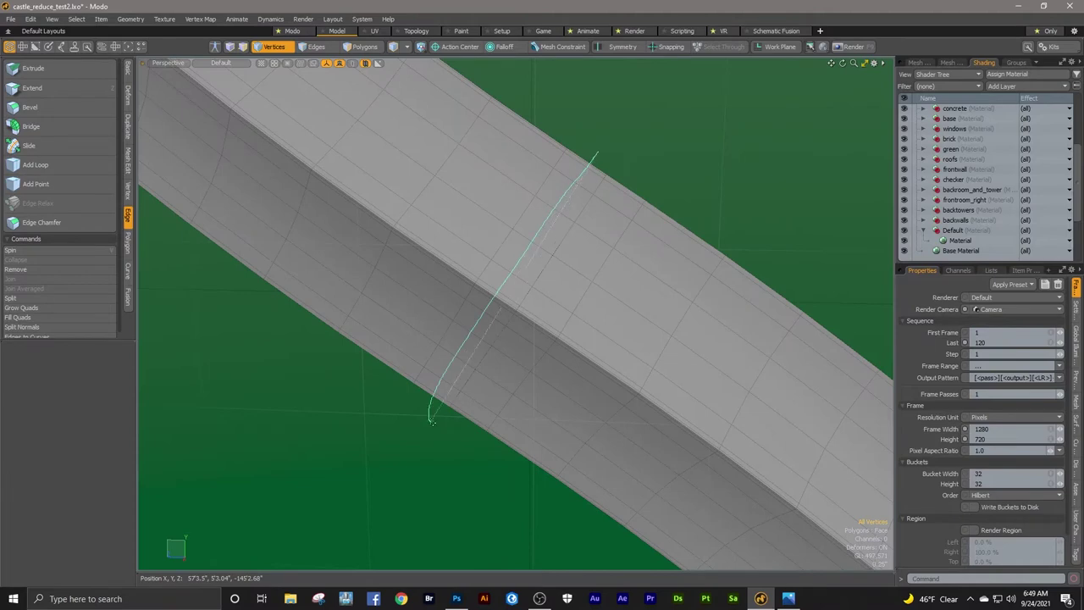
middle_drag(625, 176, 624, 175)
mouse_move(624, 203)
alt+mouse_down()
mouse_move(542, 279)
mouse_move(868, 247)
alt+mouse_up()
alt+drag(696, 249, 381, 358)
click(381, 358)
scroll(315, 370, up, 2)
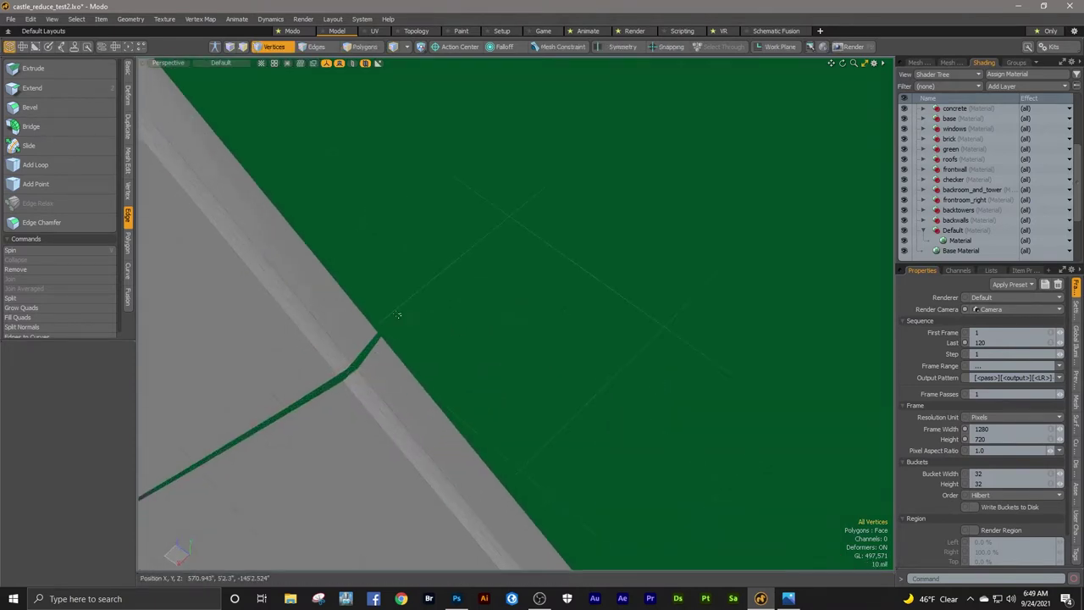
click(128, 192)
click(52, 270)
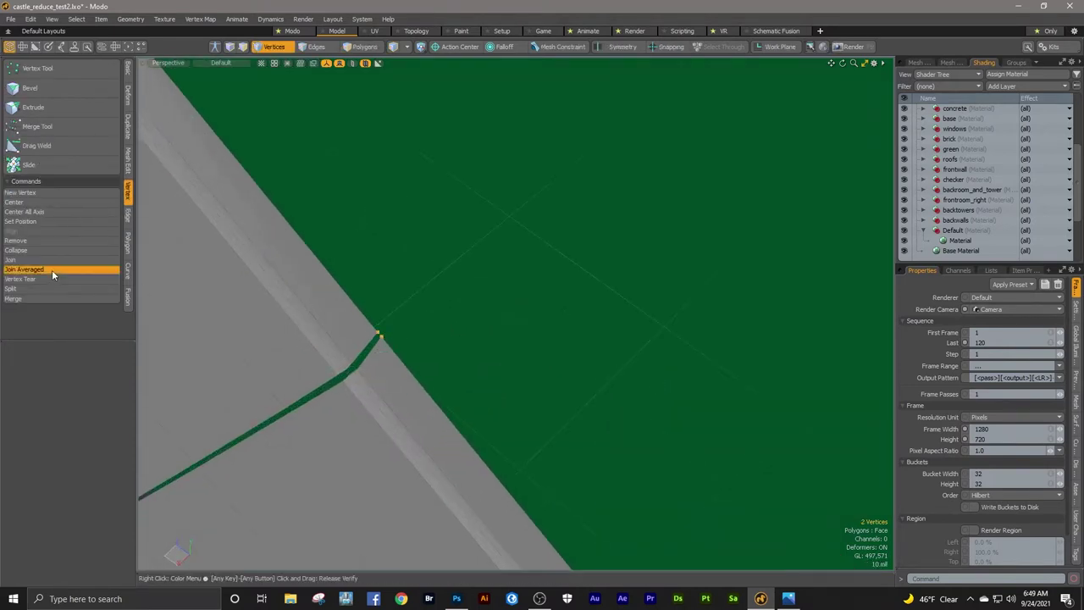
scroll(389, 346, up, 1)
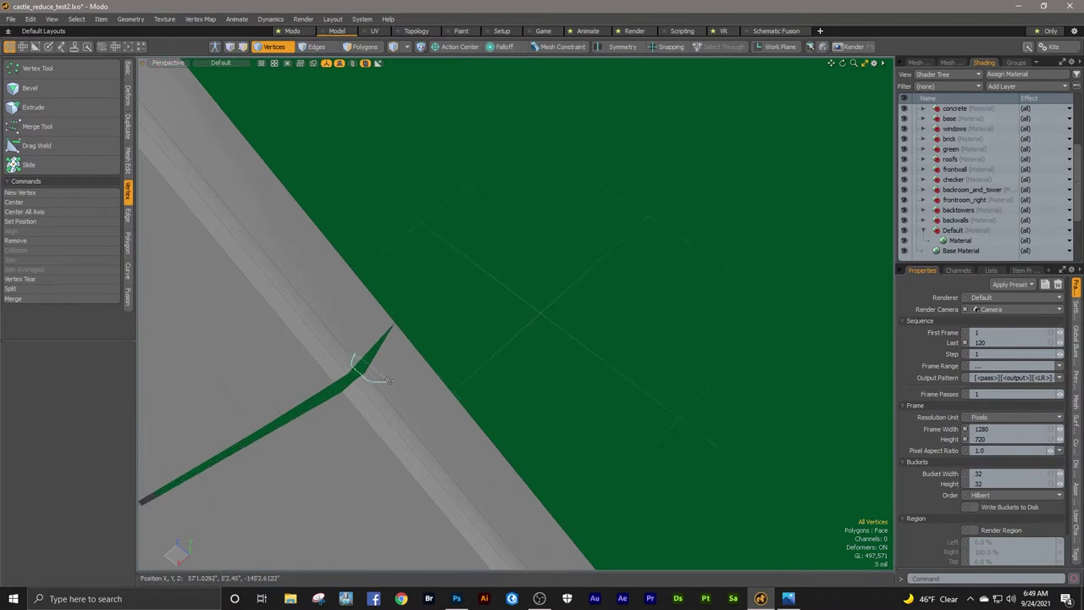
Step: Merge the vertices along the seam between the two beam halves, using a fixed range of 0.0394"
right_drag(387, 380, 383, 374)
right_drag(364, 398, 535, 195)
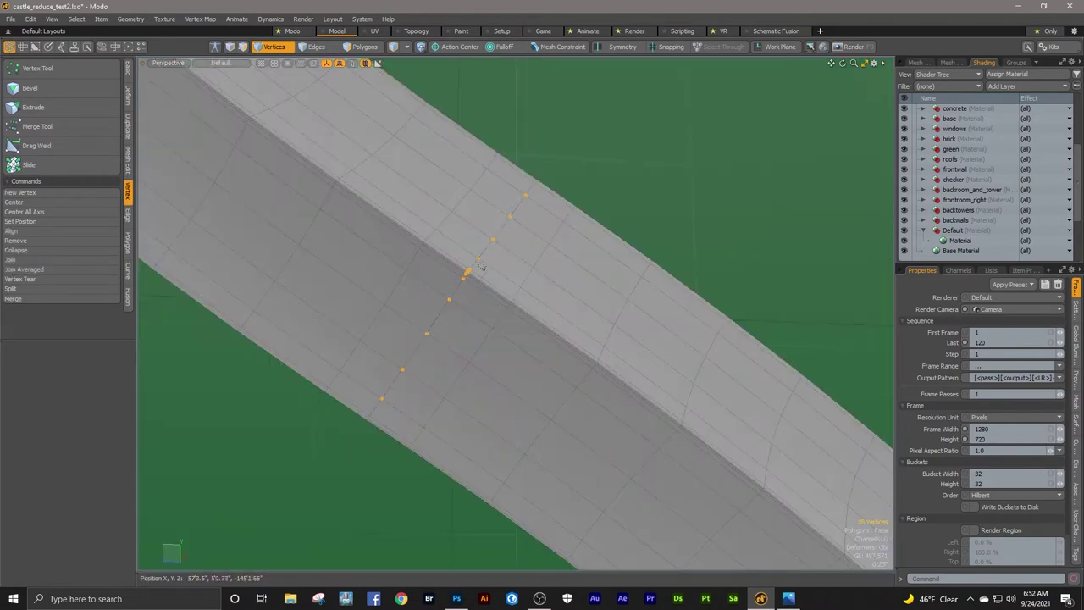
scroll(481, 267, up, 6)
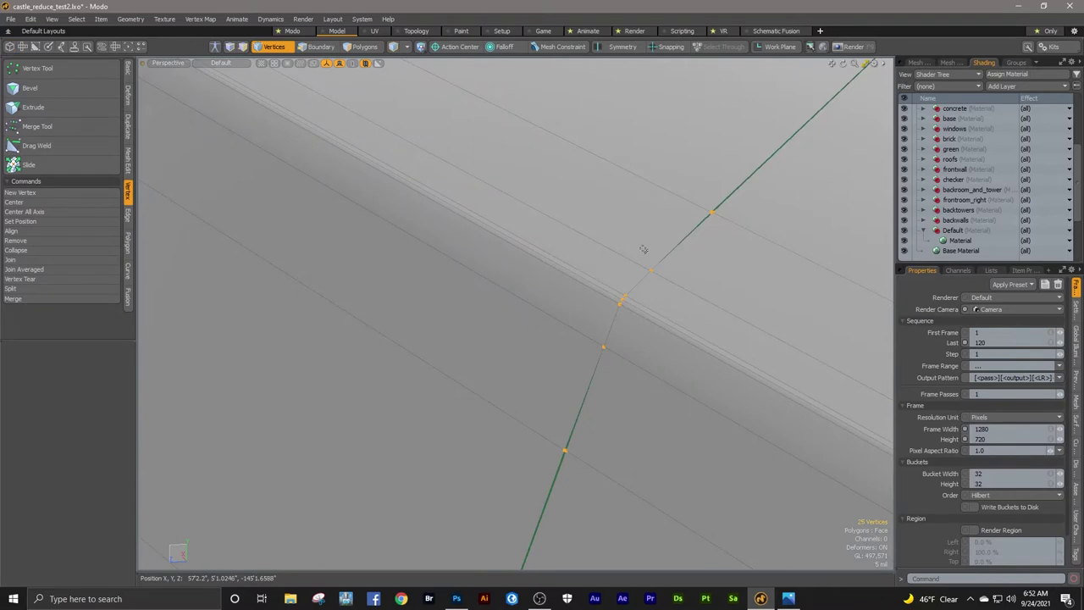
scroll(682, 268, down, 4)
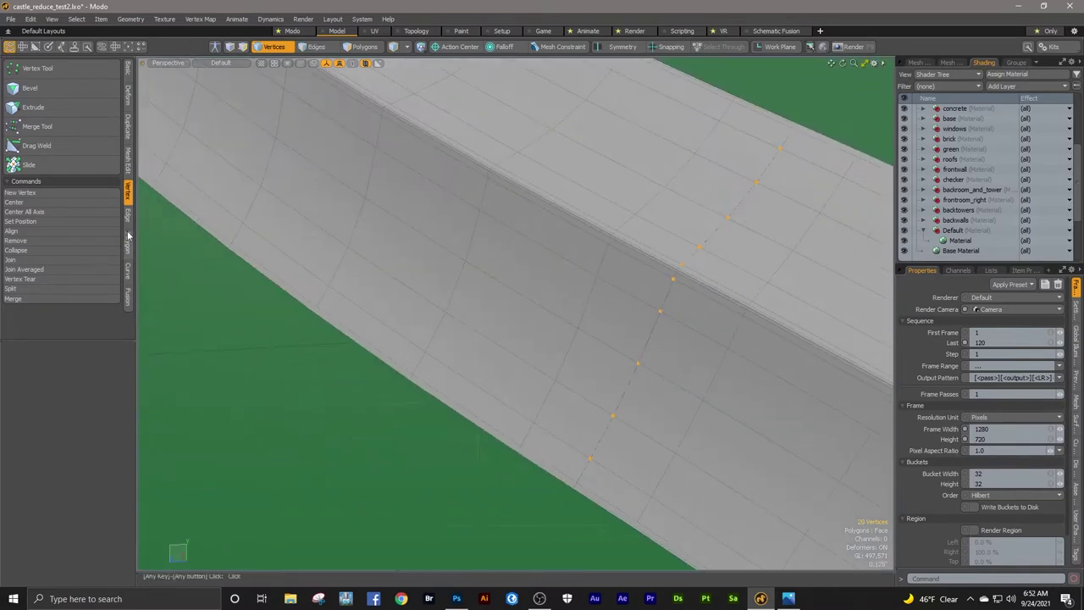
click(47, 296)
click(518, 267)
click(521, 280)
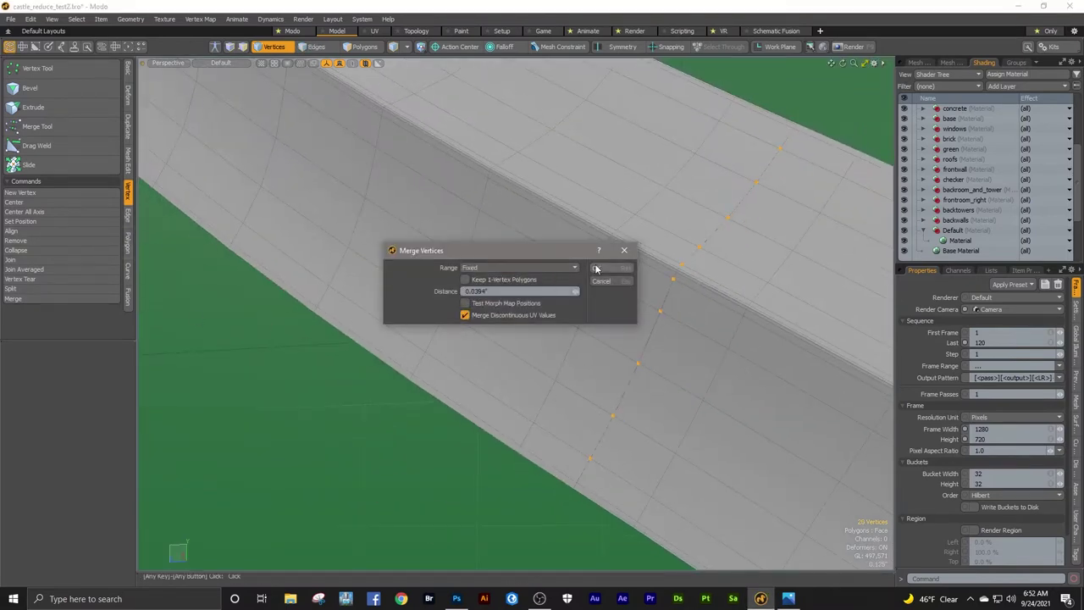
click(598, 269)
click(584, 282)
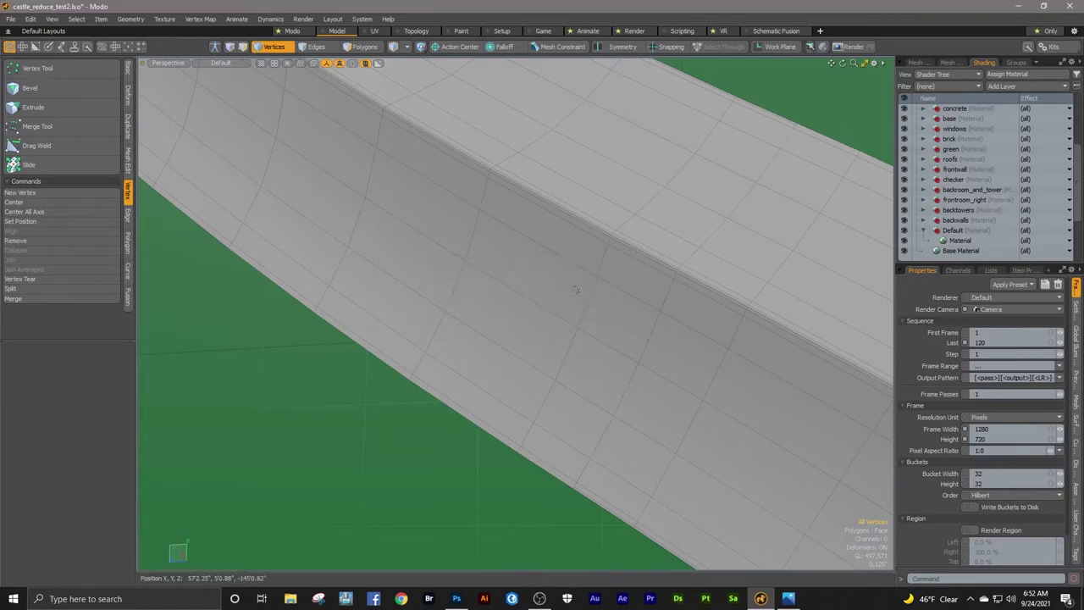
scroll(478, 365, down, 5)
scroll(479, 365, up, 3)
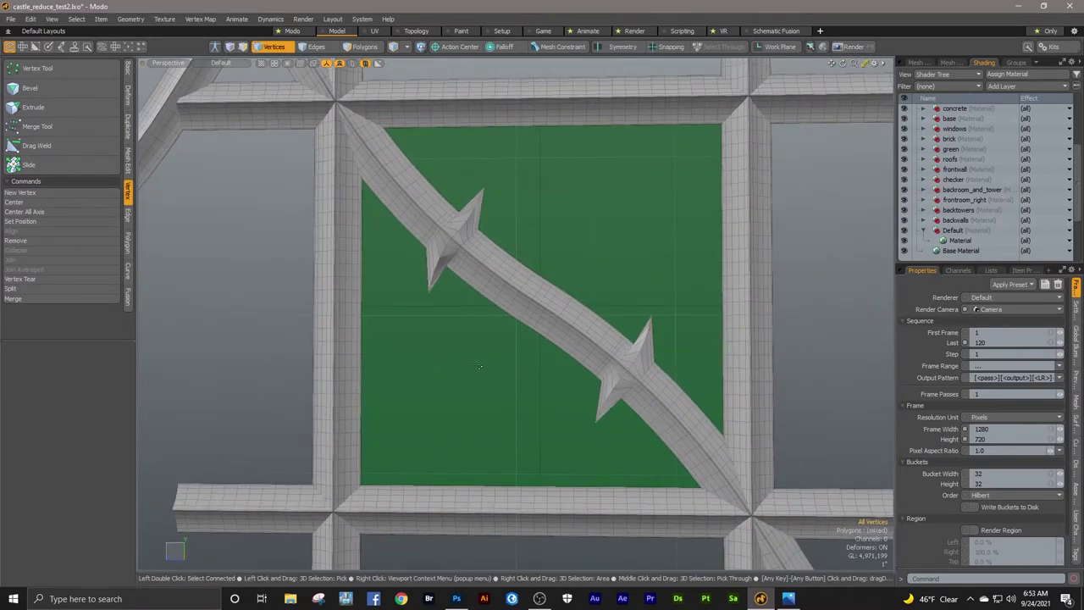
Step: Try a copy of the spiked curved beam rotated about -89° around the X axis, and delete that copy
key(3)
double_click(548, 314)
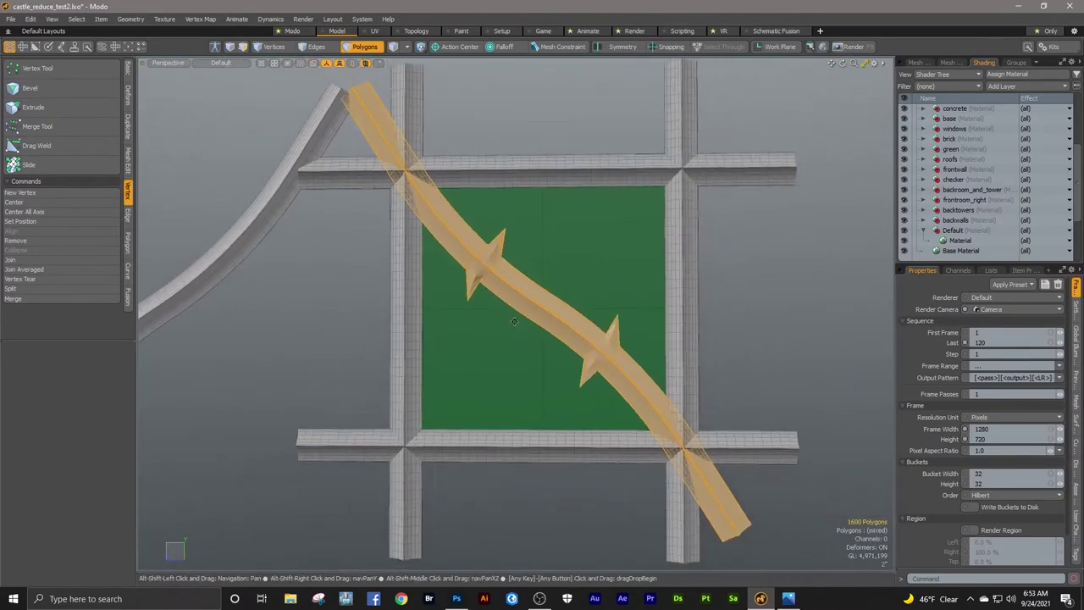
alt+shift+drag(514, 321, 478, 322)
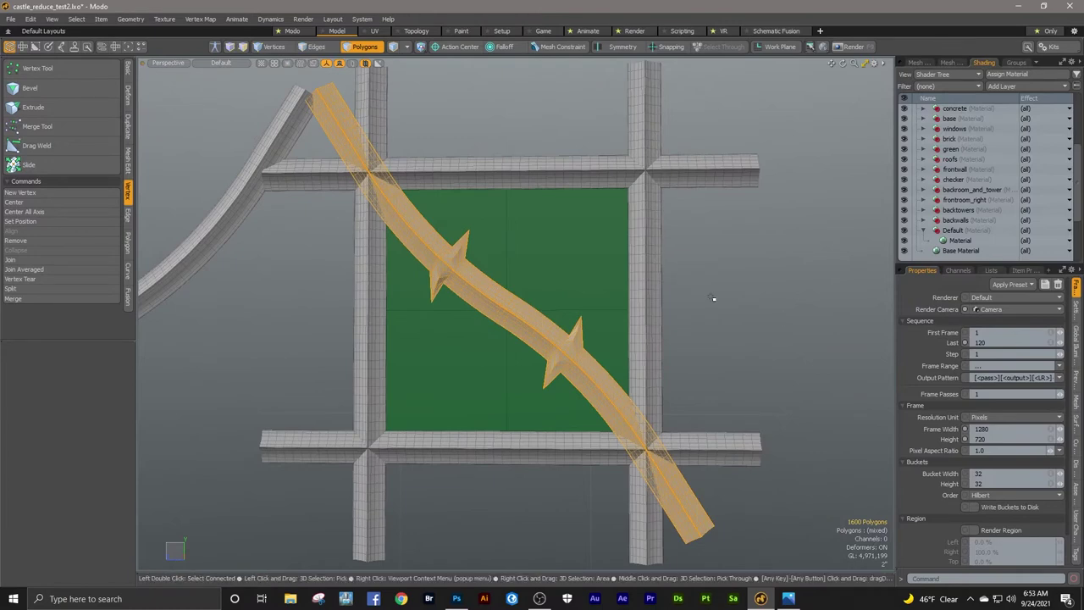
key(e)
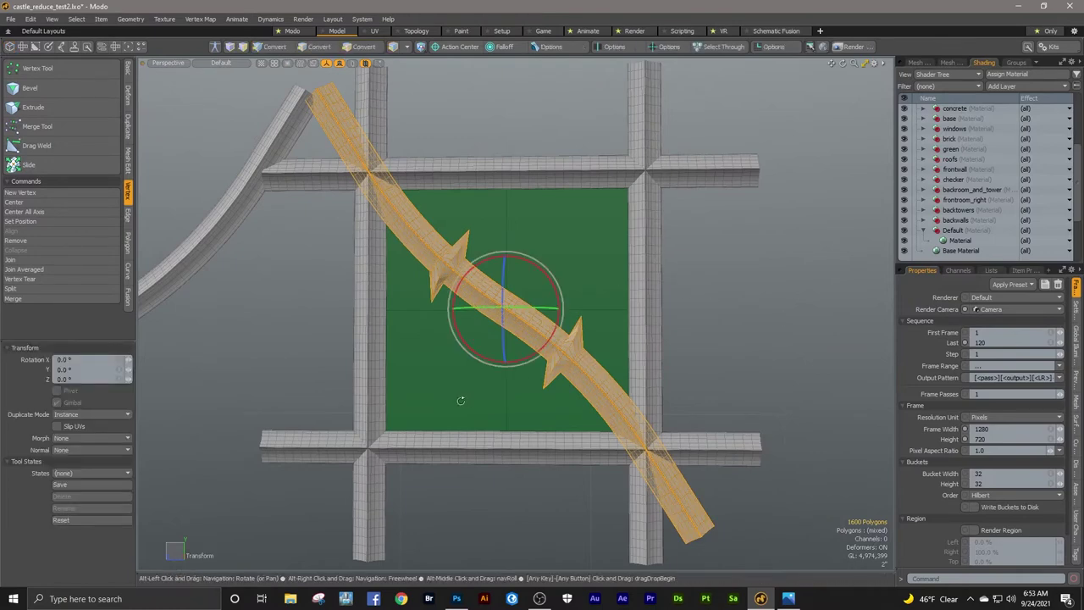
mouse_move(460, 401)
alt+mouse_down()
mouse_move(476, 376)
mouse_move(459, 398)
alt+mouse_up()
drag(481, 359, 454, 287)
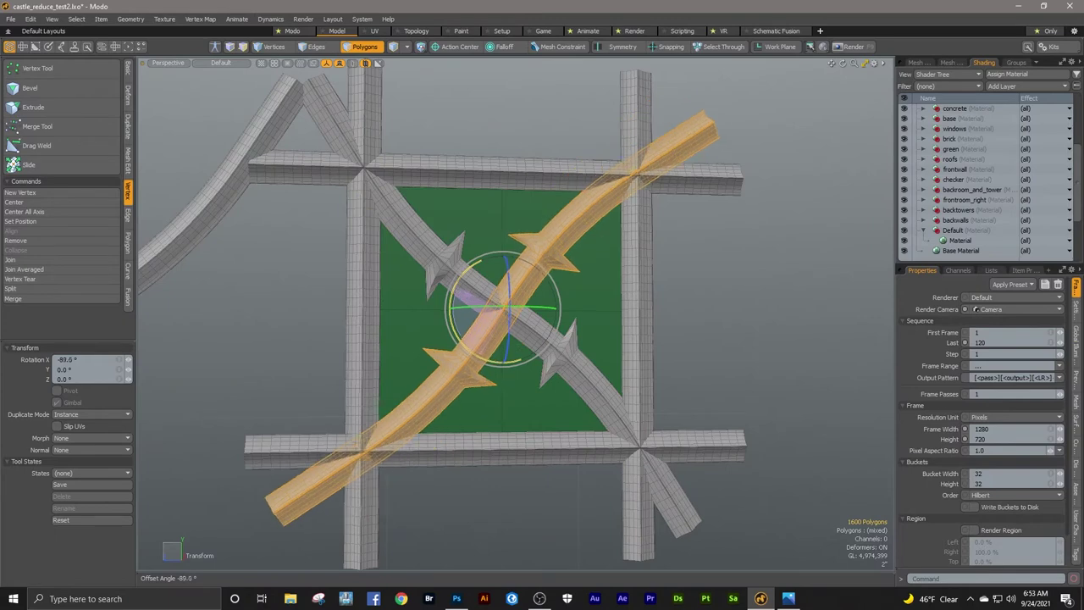
drag(525, 335, 528, 333)
key(q)
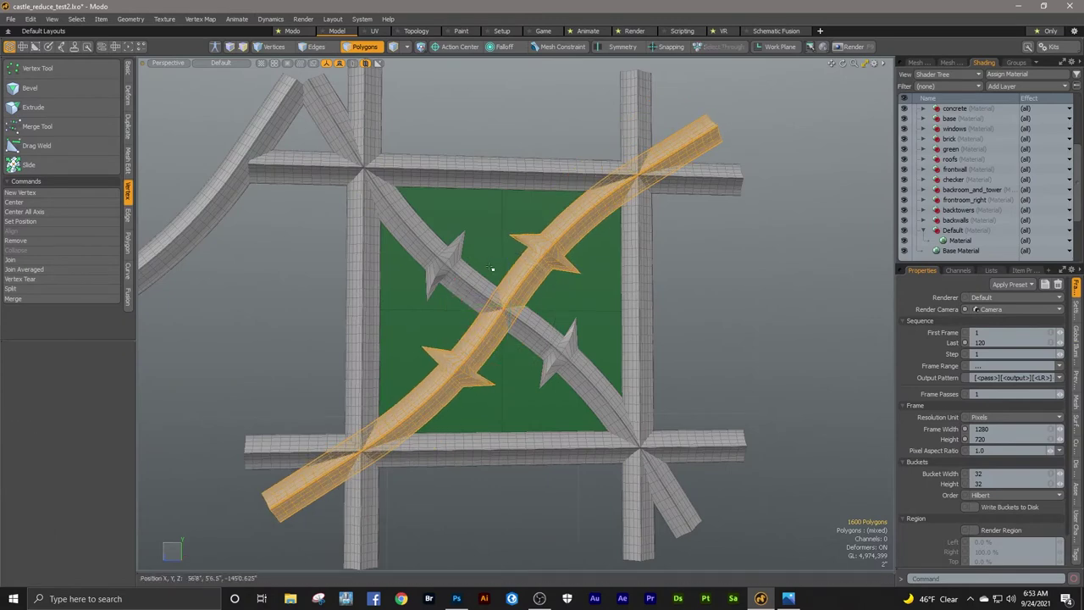
ctrl+alt+drag(494, 271, 440, 167)
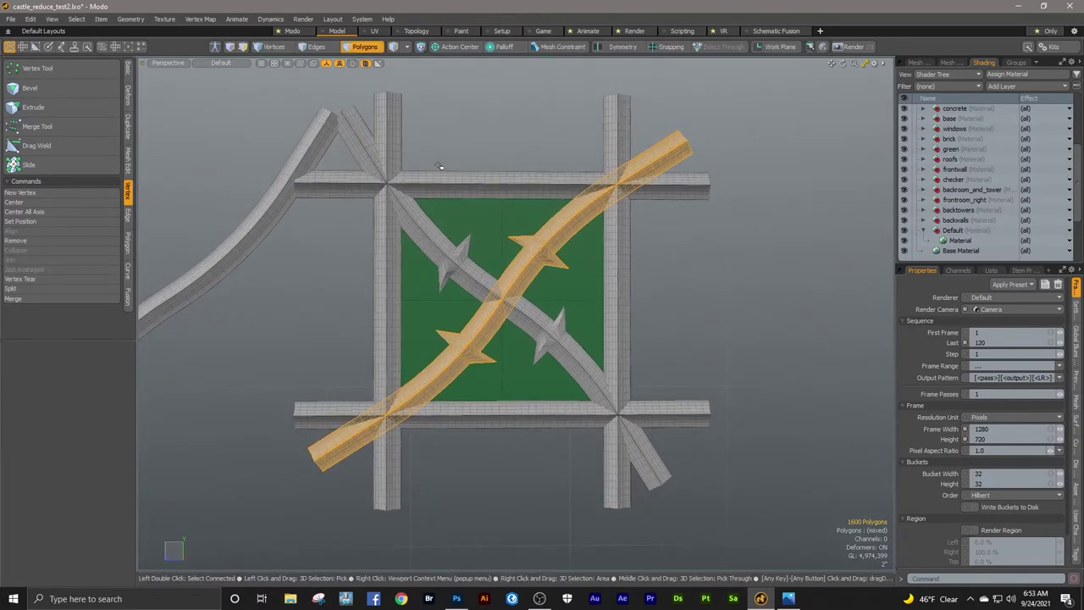
key(Delete)
Step: Mirror the spiked curved beam across the Z axis about its midpoint so the two beams cross as an X
click(501, 296)
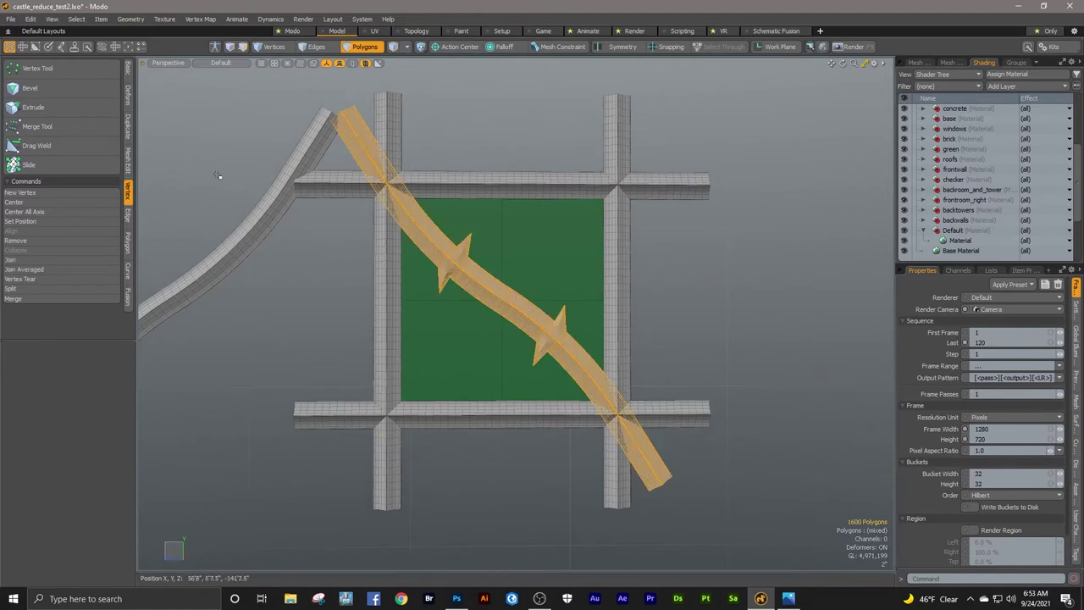
click(128, 125)
click(31, 88)
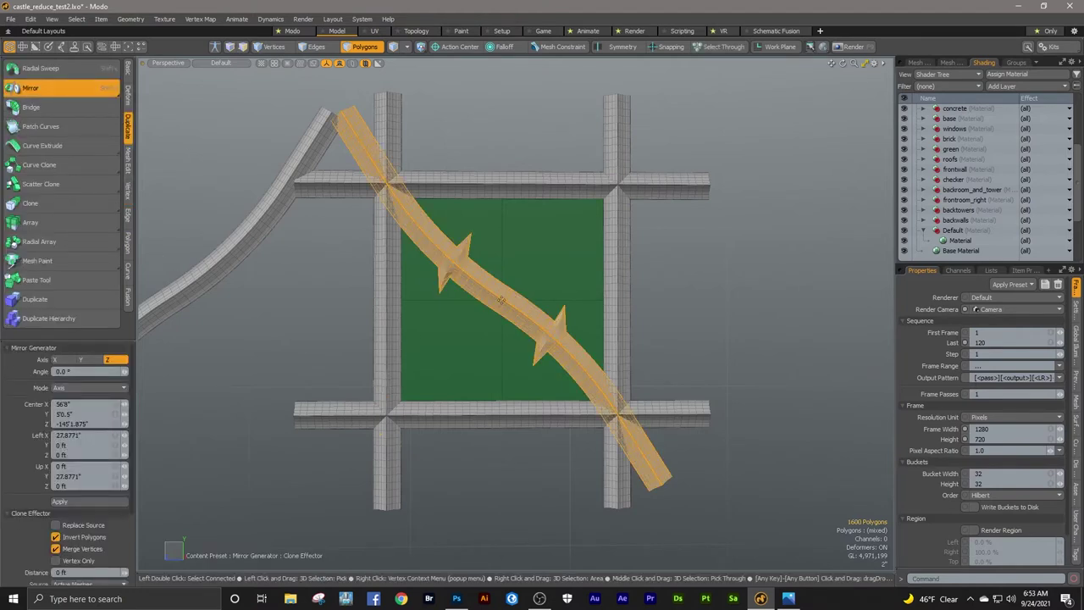
click(500, 298)
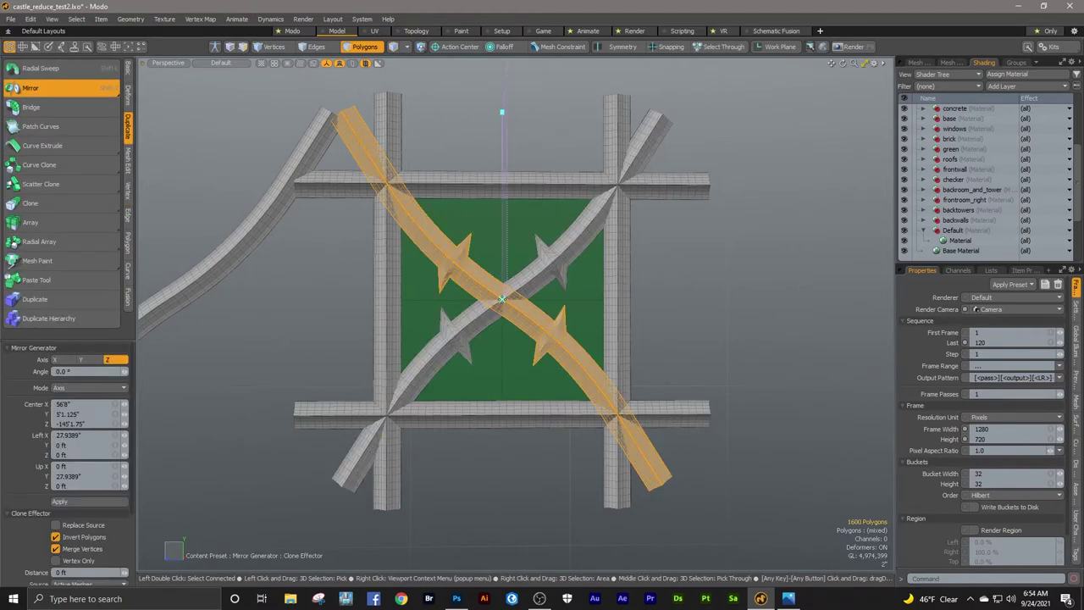
key(space)
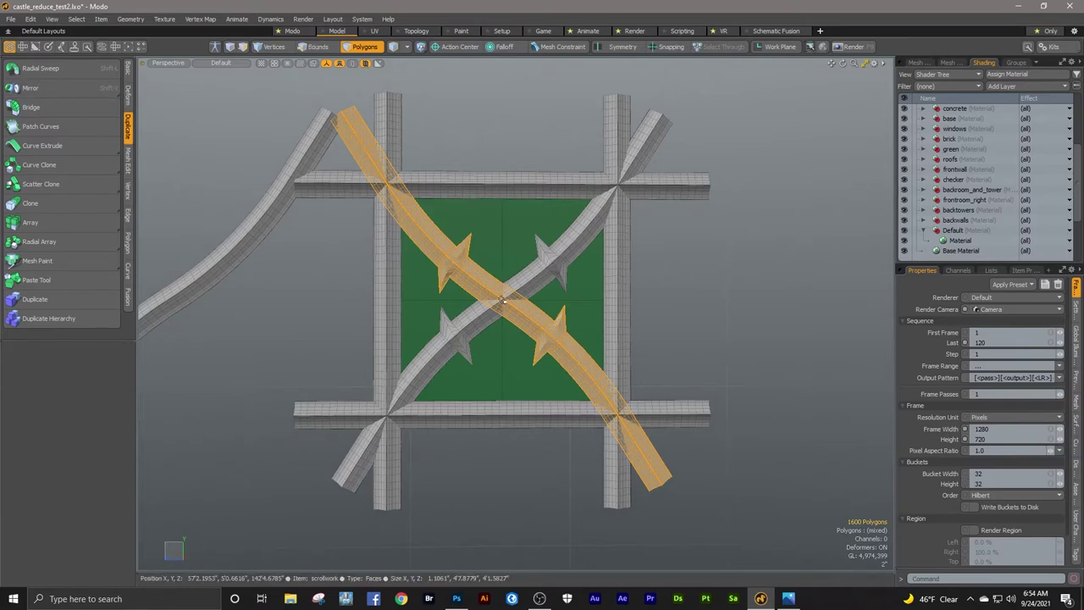
double_click(485, 320)
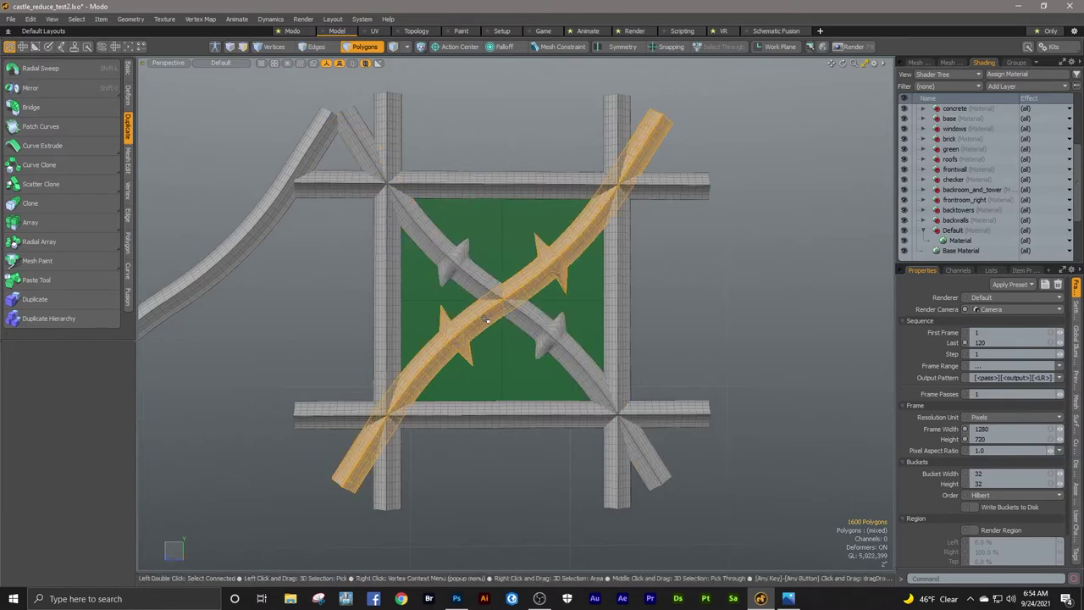
click(687, 311)
Step: Delete the leftover spikeless curved beam standing beside the panel
scroll(690, 301, down, 3)
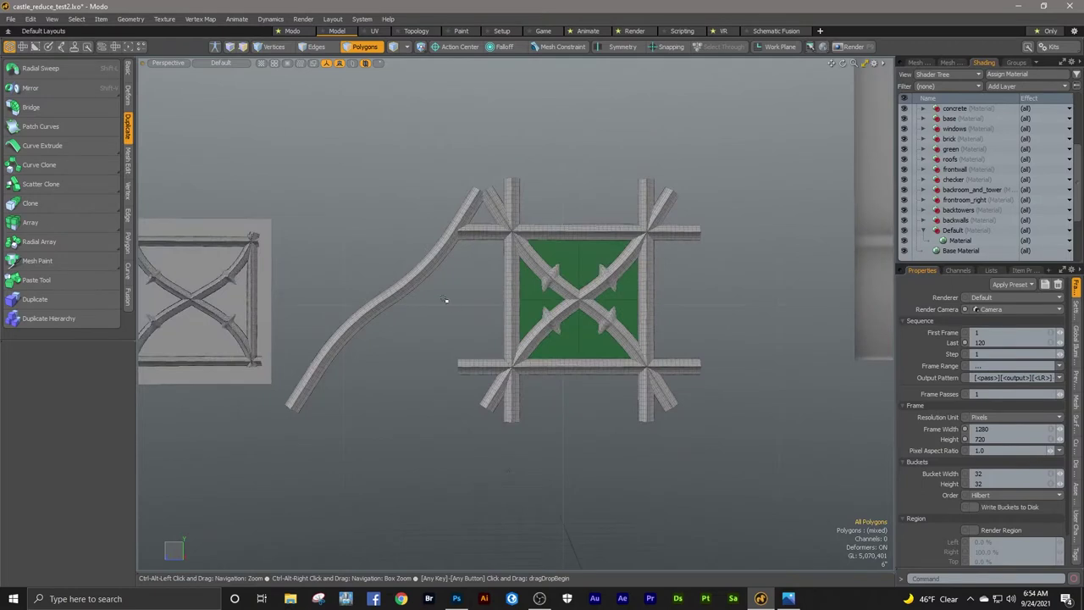
double_click(426, 281)
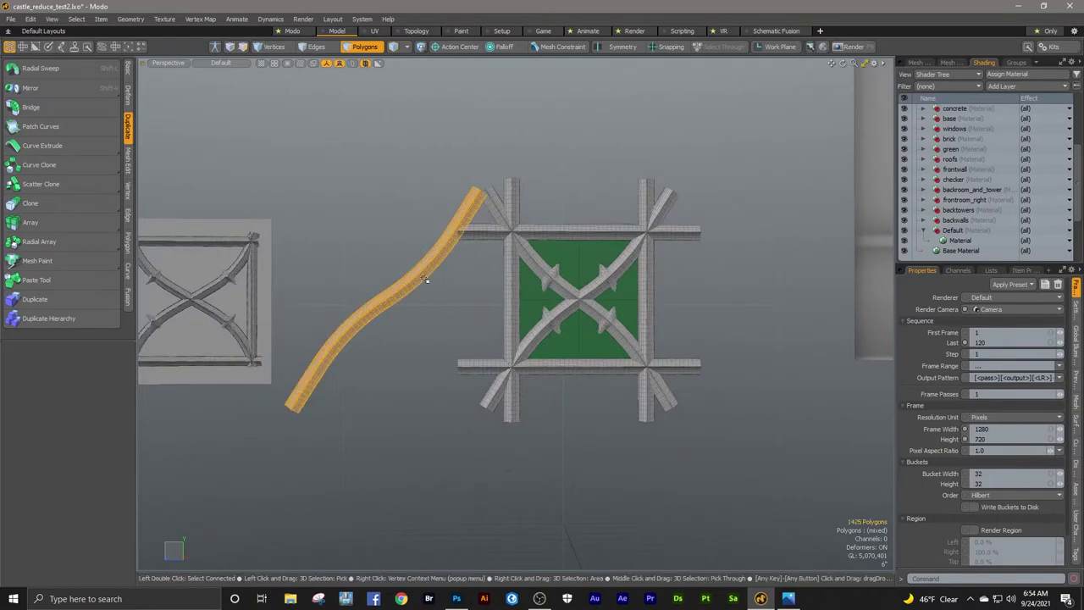
key(Delete)
Step: Delete the plain horizontal beam along the lower edge of the panel
scroll(578, 278, up, 2)
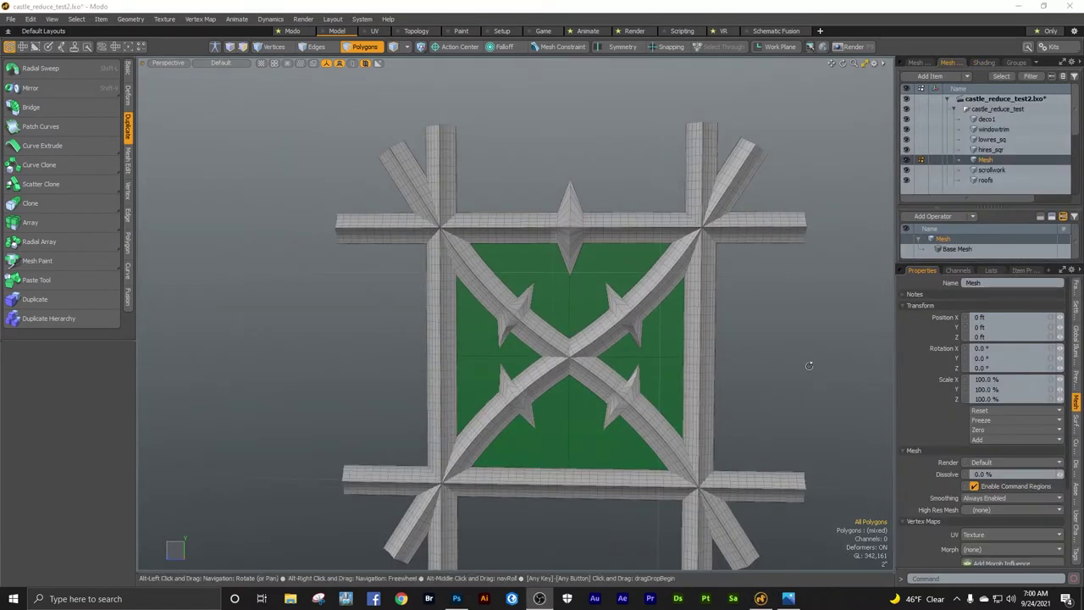
scroll(711, 351, up, 3)
double_click(692, 432)
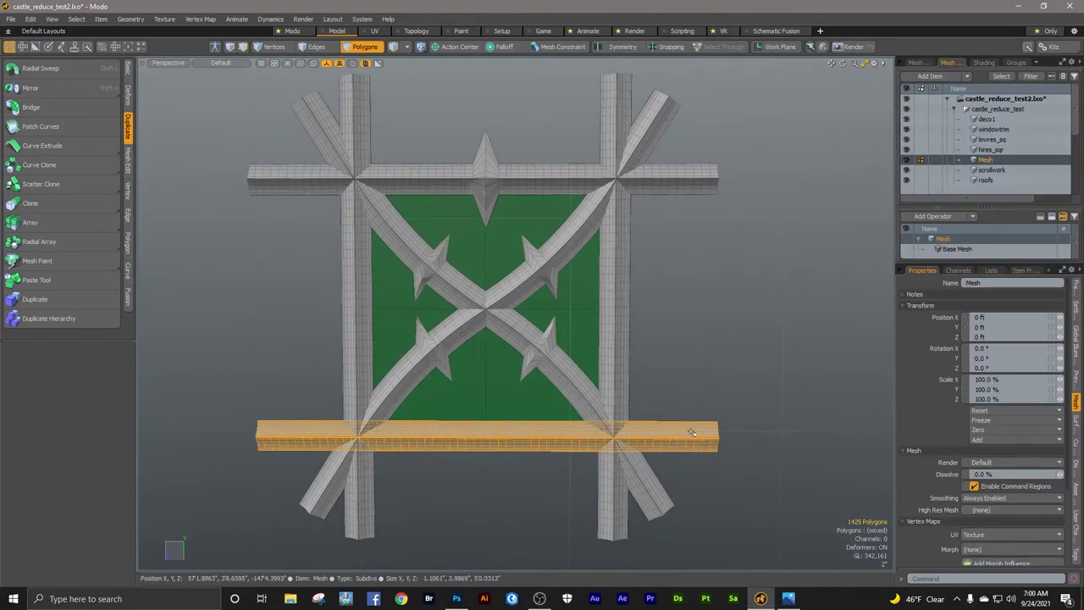
key(Delete)
Step: Duplicate the spiked upper horizontal beam in place and move the copy down 32.5" in Y
double_click(665, 193)
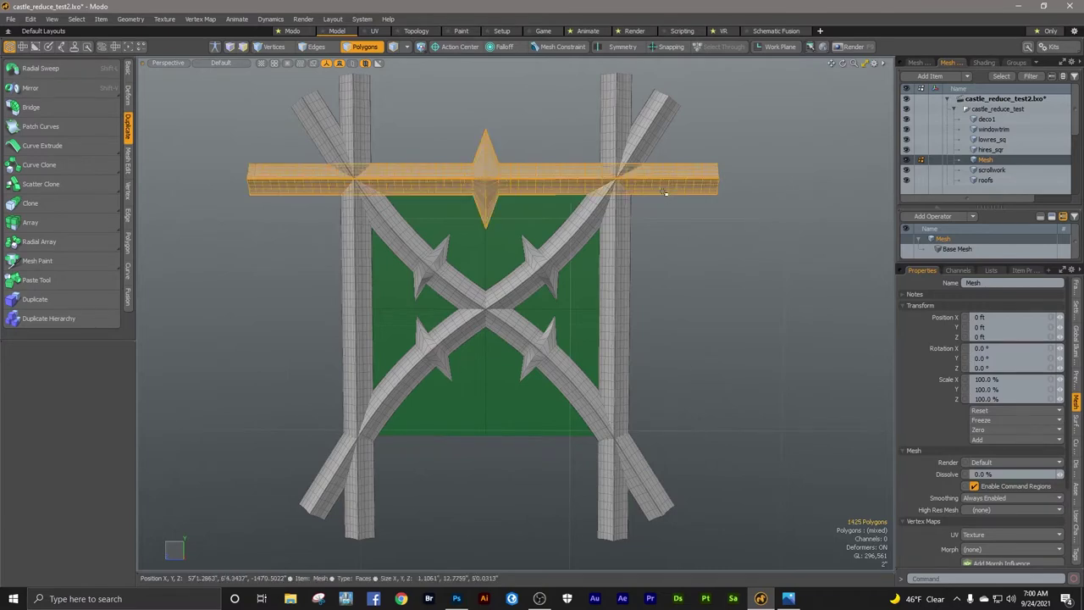
key(ctrl+c)
key(ctrl+v)
key(w)
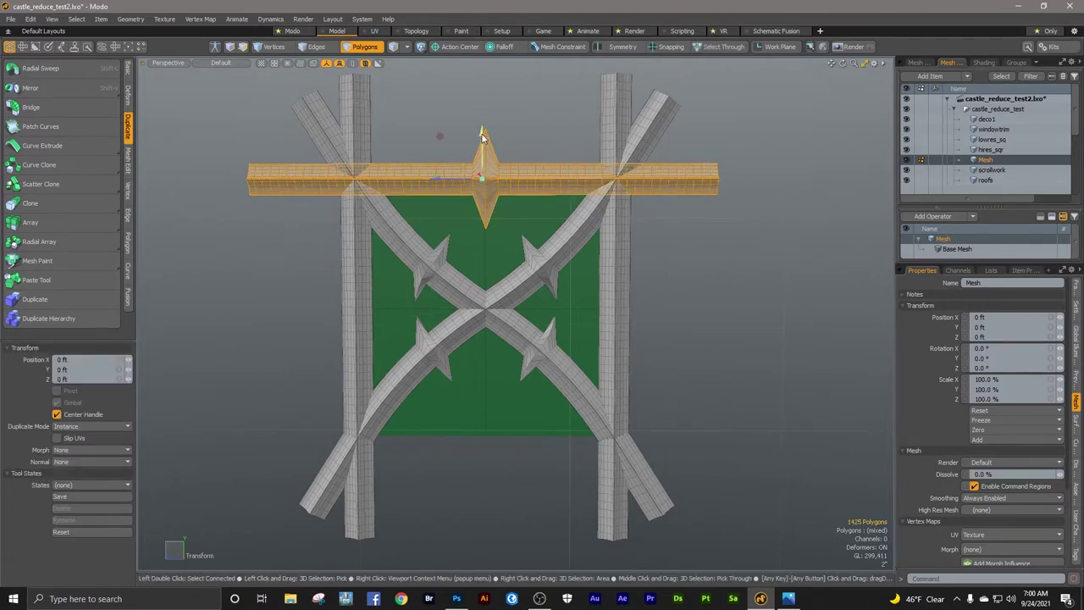
drag(481, 136, 481, 385)
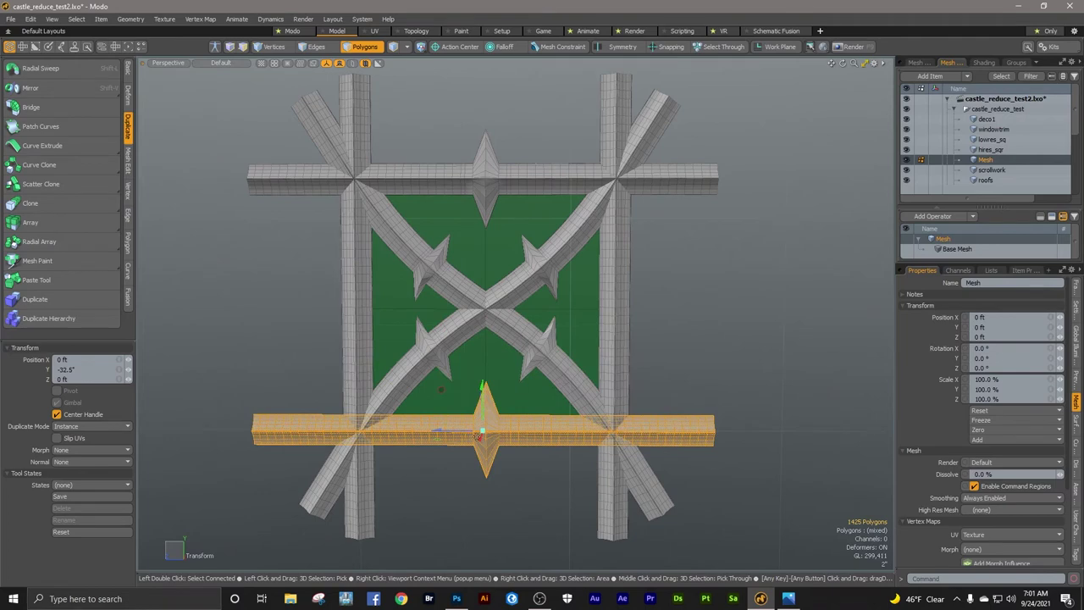
Step: In the Right view, align the copied beam with the lower corner intersections at -33.3125" in Y and recentre it in Z
scroll(479, 436, up, 3)
drag(440, 430, 662, 429)
alt+drag(662, 429, 677, 433)
click(167, 62)
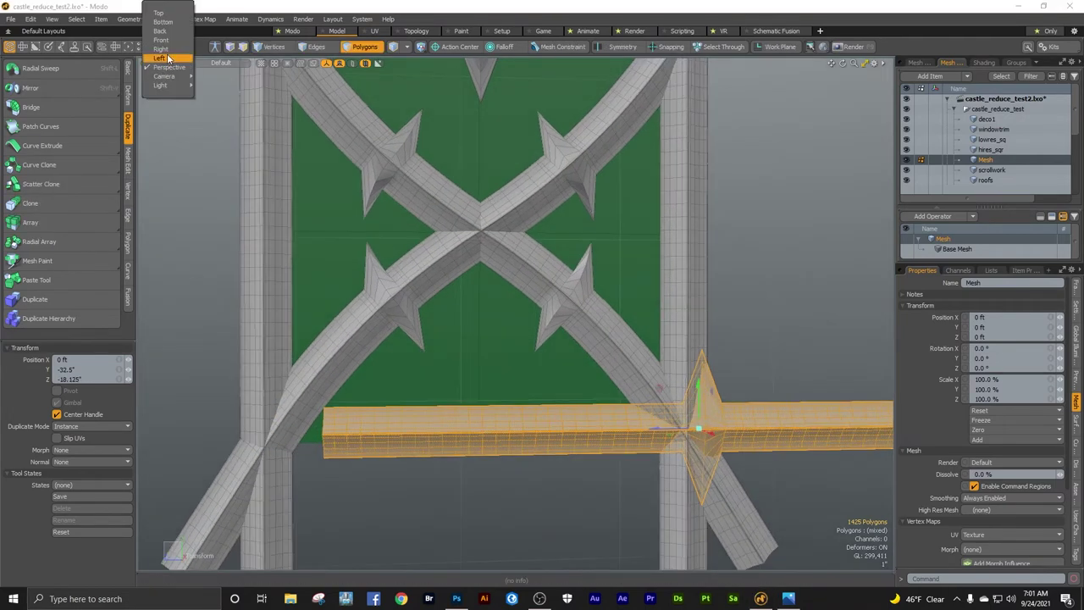
click(166, 50)
alt+drag(766, 260, 749, 157)
drag(745, 313, 745, 327)
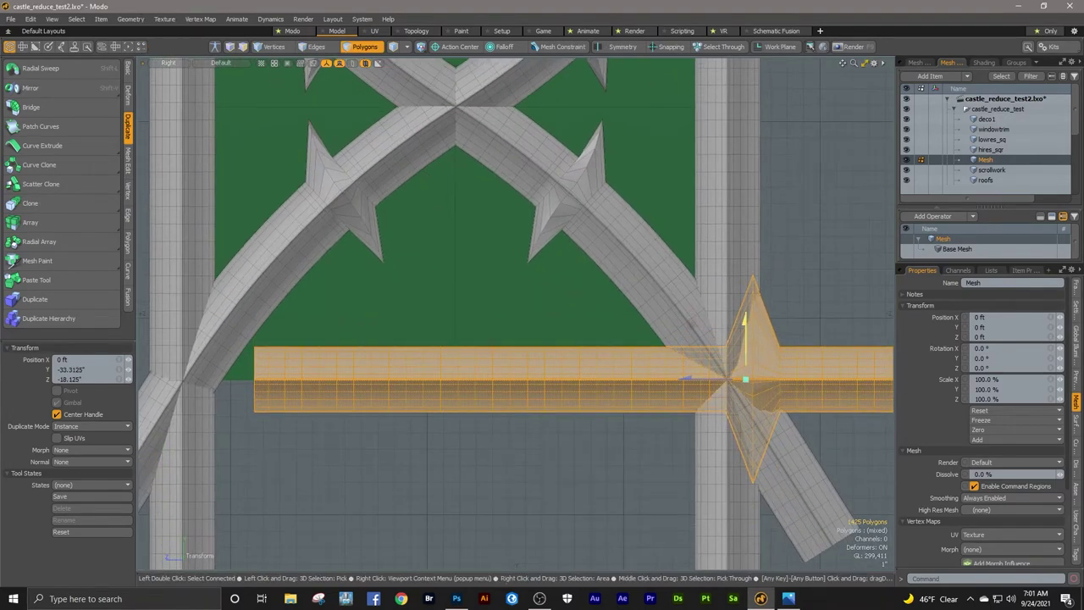
scroll(738, 320, down, 3)
drag(686, 358, 459, 342)
key(space)
Step: Delete both plain vertical beams on the sides of the panel
scroll(491, 429, down, 3)
double_click(603, 118)
key(Delete)
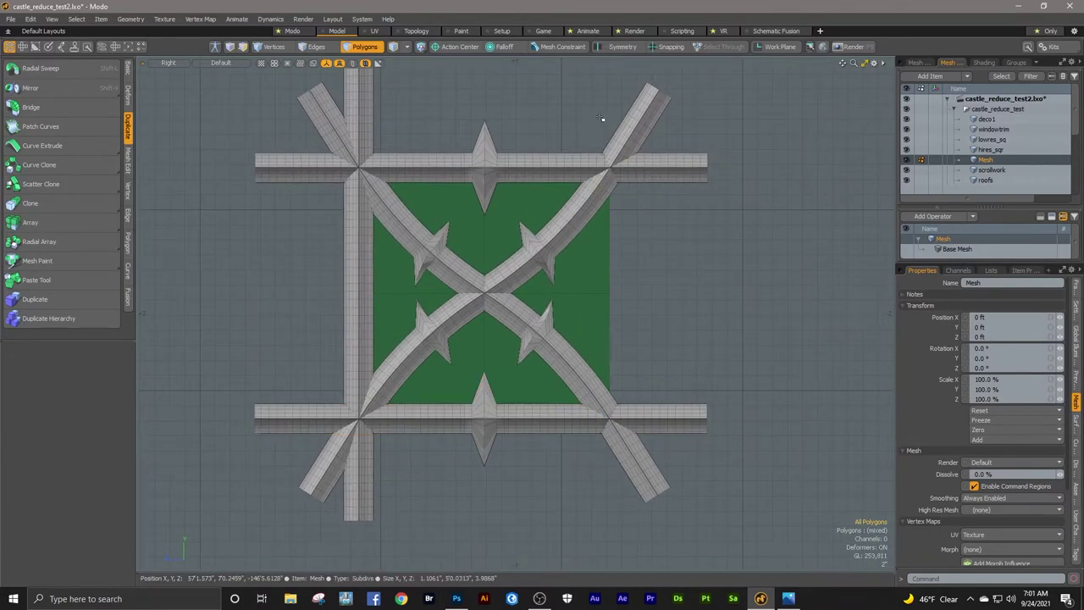
double_click(371, 98)
key(Delete)
Step: Duplicate the lower spiked beam, rotate the copy upright by about 90°, and place it along the panel's right-hand edge
double_click(449, 420)
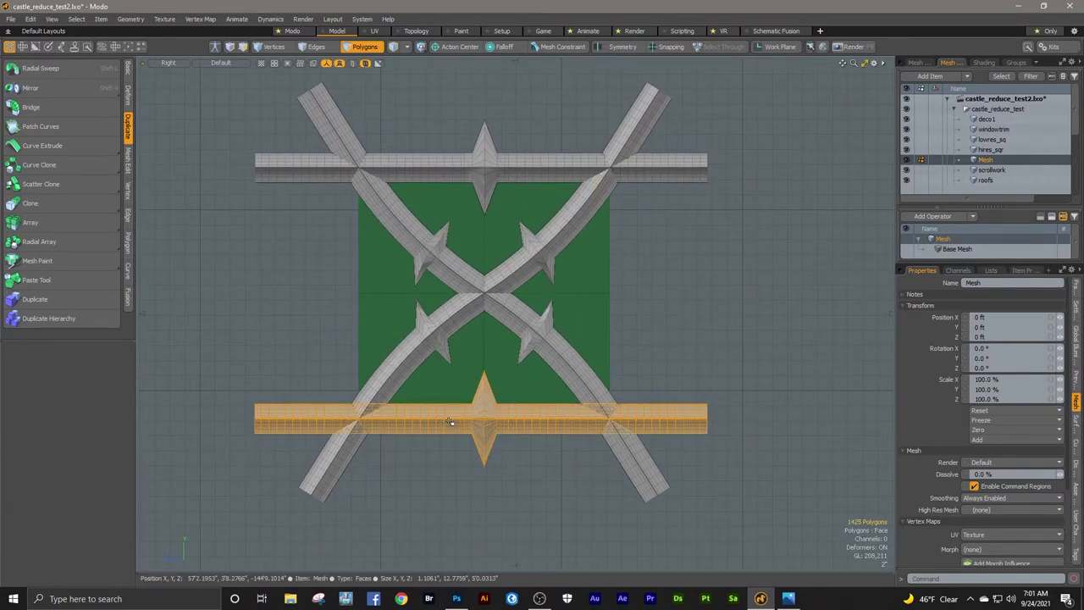
key(ctrl+c)
key(ctrl+v)
key(w)
key(e)
drag(493, 351, 569, 434)
key(w)
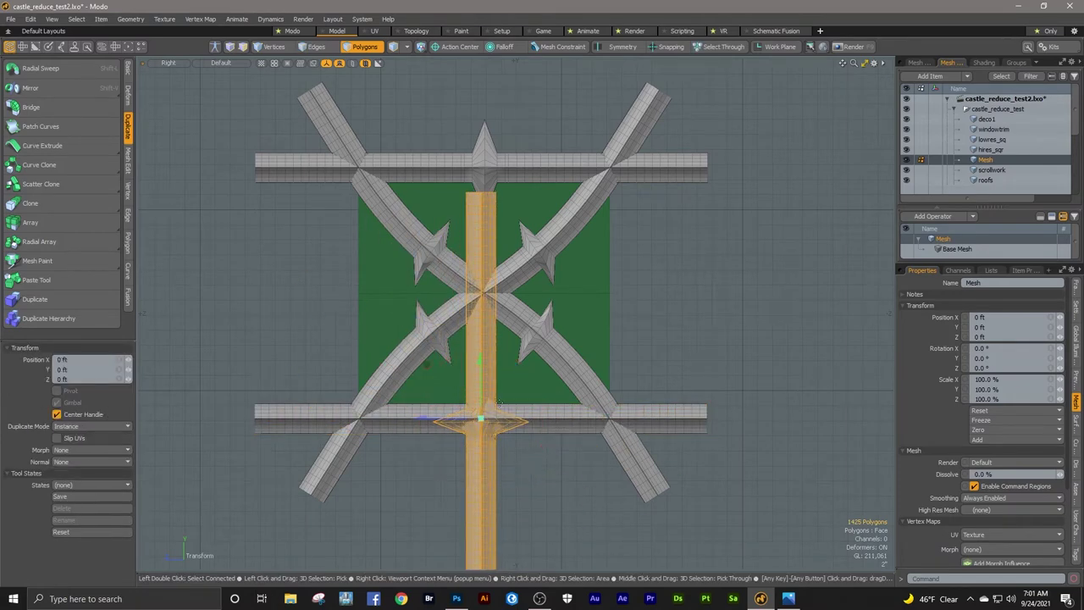
drag(428, 362, 555, 237)
Step: Duplicate the vertical spiked beam and move the copy along Z onto the panel's opposite, left-hand edge
key(ctrl+c)
key(ctrl+v)
key(w)
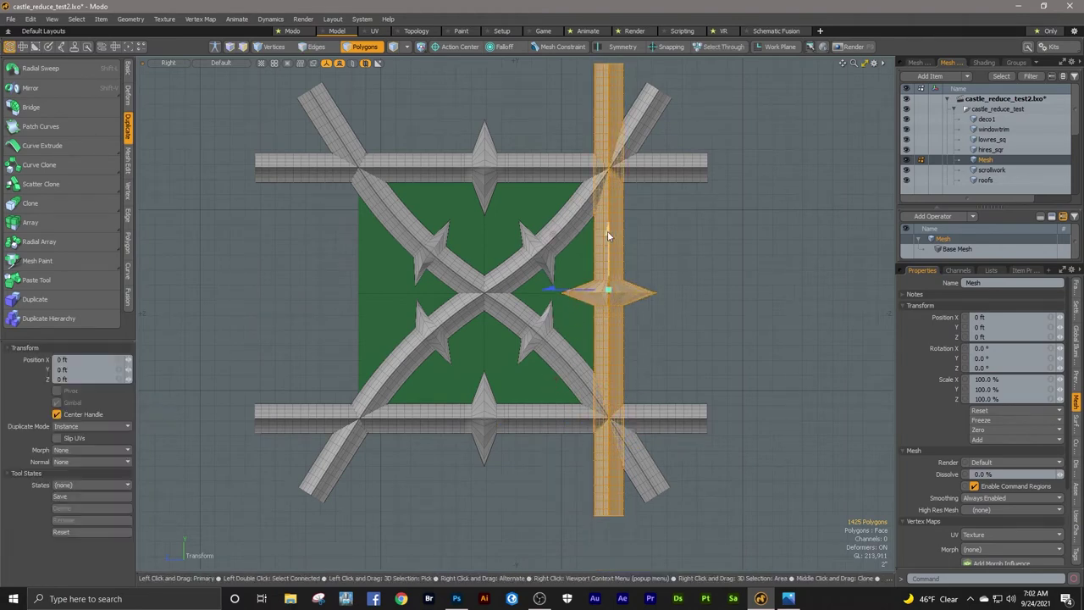
drag(552, 292, 301, 290)
key(space)
click(246, 284)
scroll(413, 255, down, 1)
scroll(448, 243, up, 1)
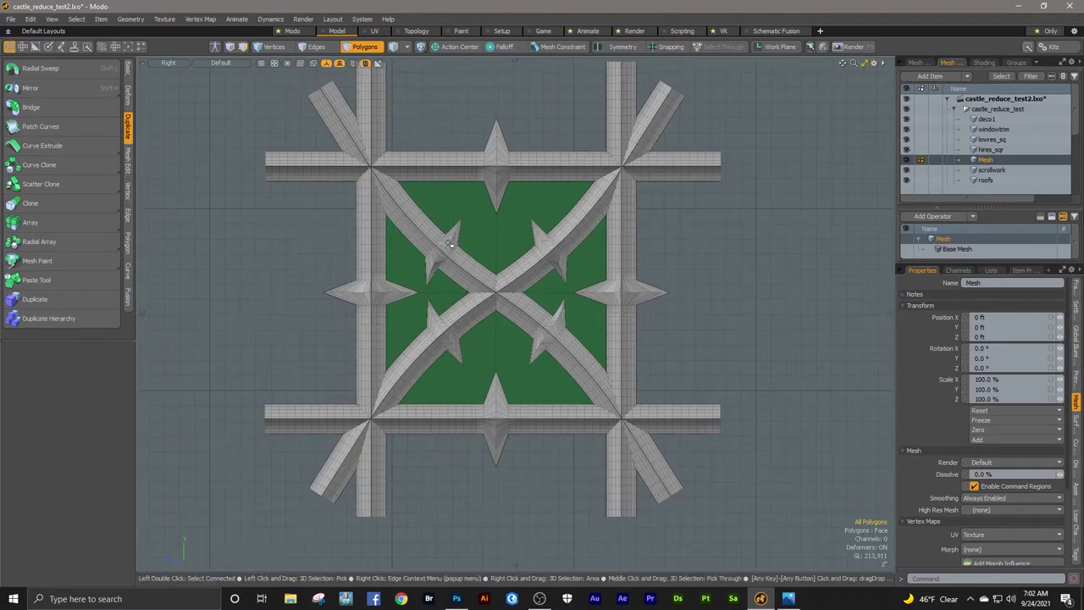
Step: Select the two crossed beams and all four frame beams, and toggle Catmull-Clark subdivision on them
double_click(449, 244)
shift+double_click(472, 169)
shift+double_click(373, 233)
shift+double_click(532, 263)
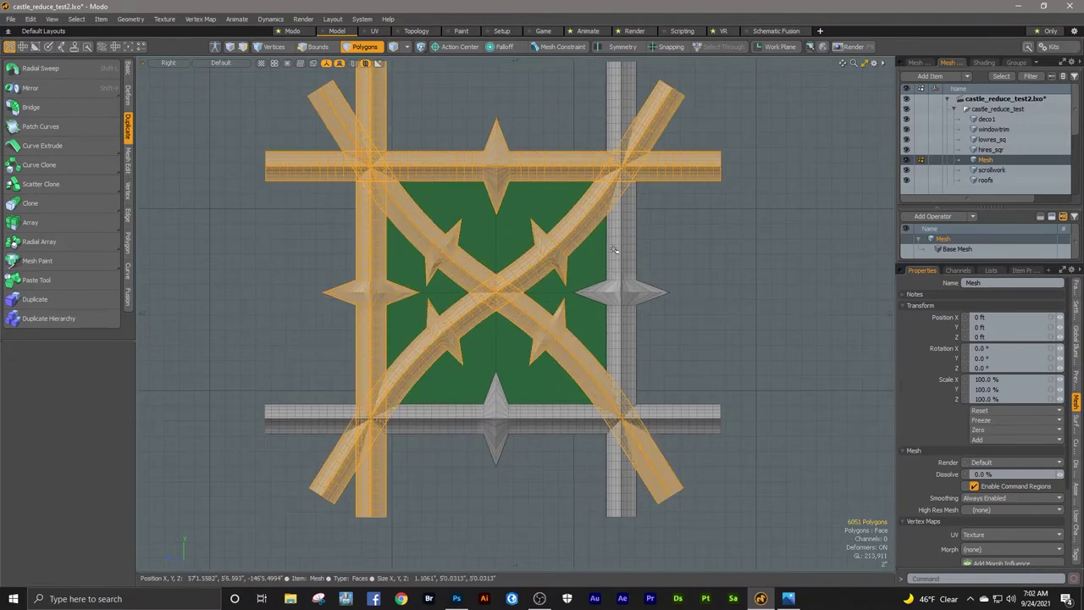
shift+double_click(618, 254)
shift+double_click(499, 416)
key(shift+Tab)
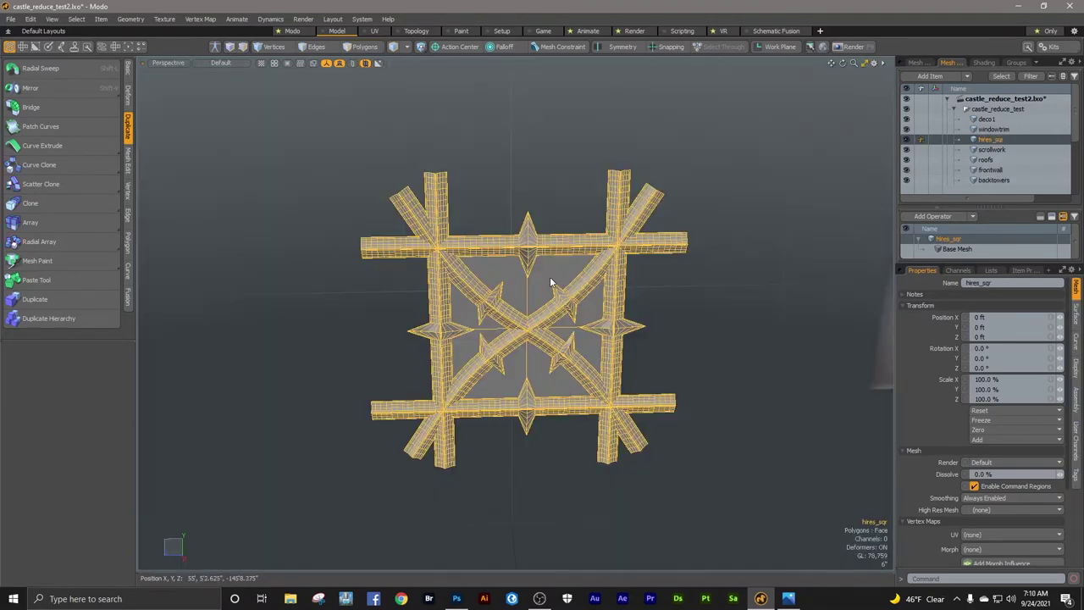
Step: Duplicate the flat backing panel's four polygons and move the copy 33.25" along Z, beside the original panel
key(3)
double_click(552, 277)
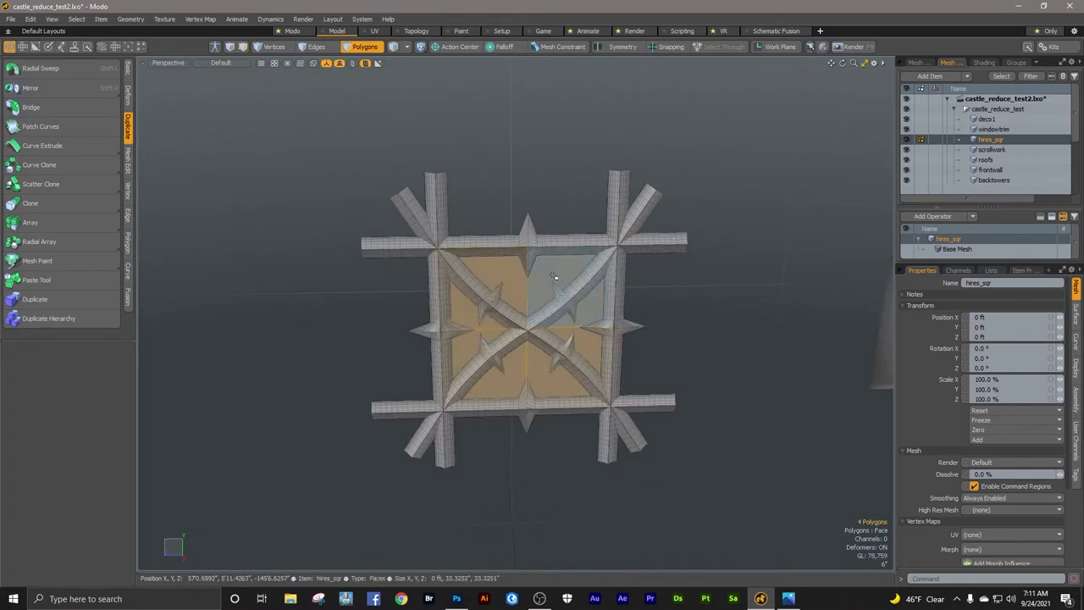
ctrl+alt+drag(552, 276, 535, 278)
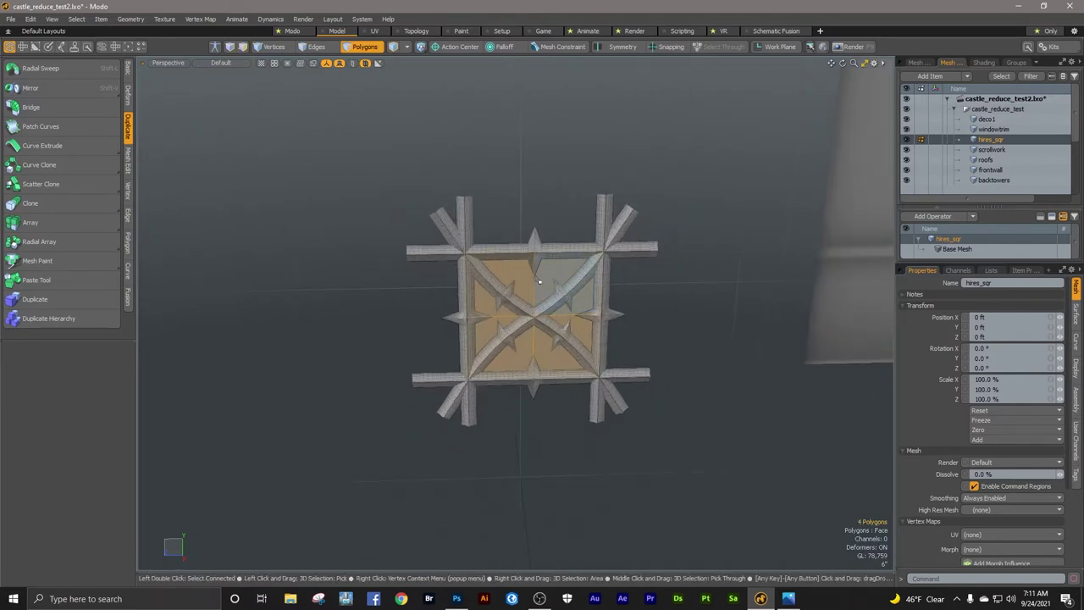
key(w)
drag(489, 317, 353, 321)
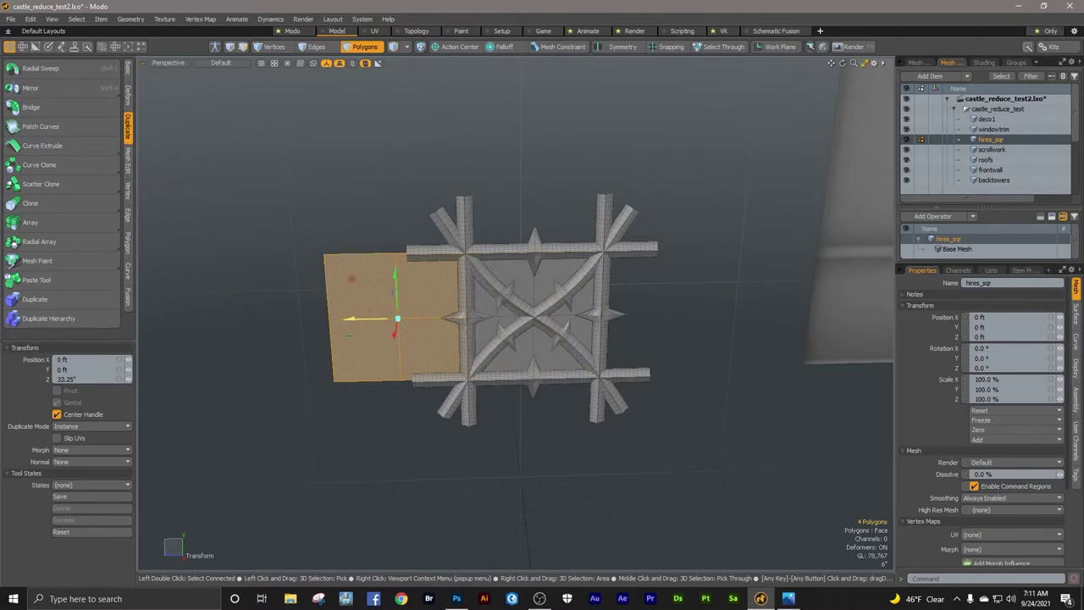
key(space)
mouse_move(459, 320)
ctrl+alt+mouse_down()
mouse_move(633, 295)
mouse_move(471, 320)
ctrl+alt+mouse_up()
key(1)
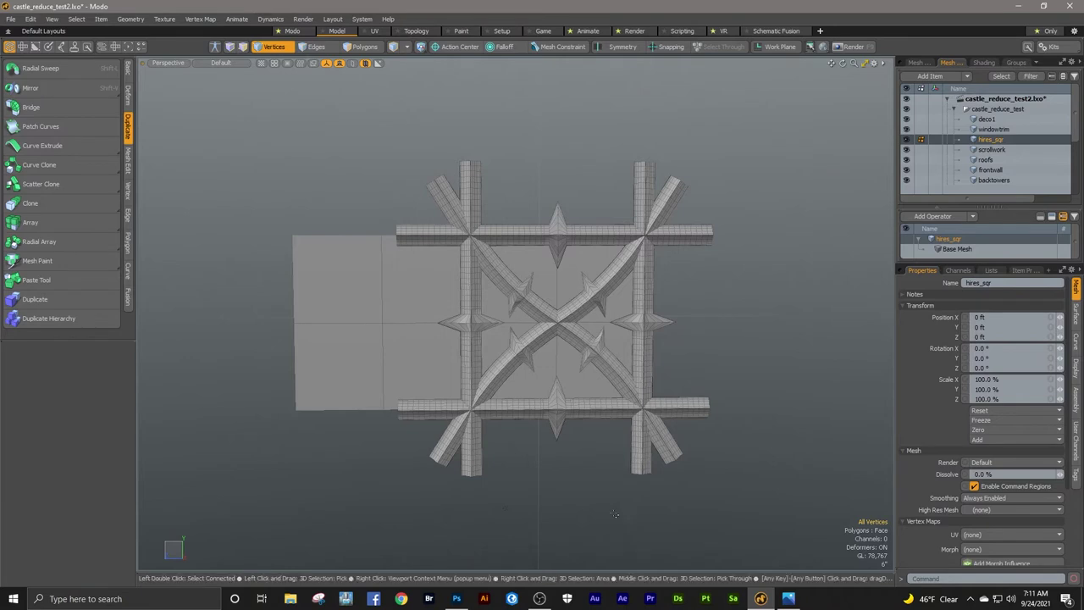
Step: Duplicate the upper and lower horizontal spiked beams and move the copies 33.5" along Z across the second panel
key(3)
double_click(559, 412)
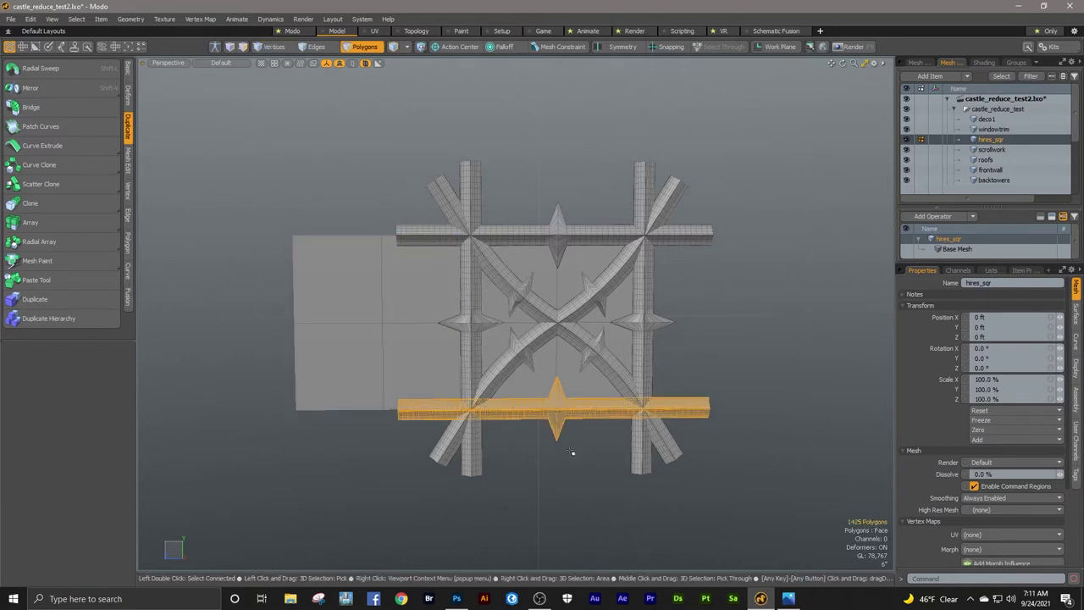
shift+double_click(593, 232)
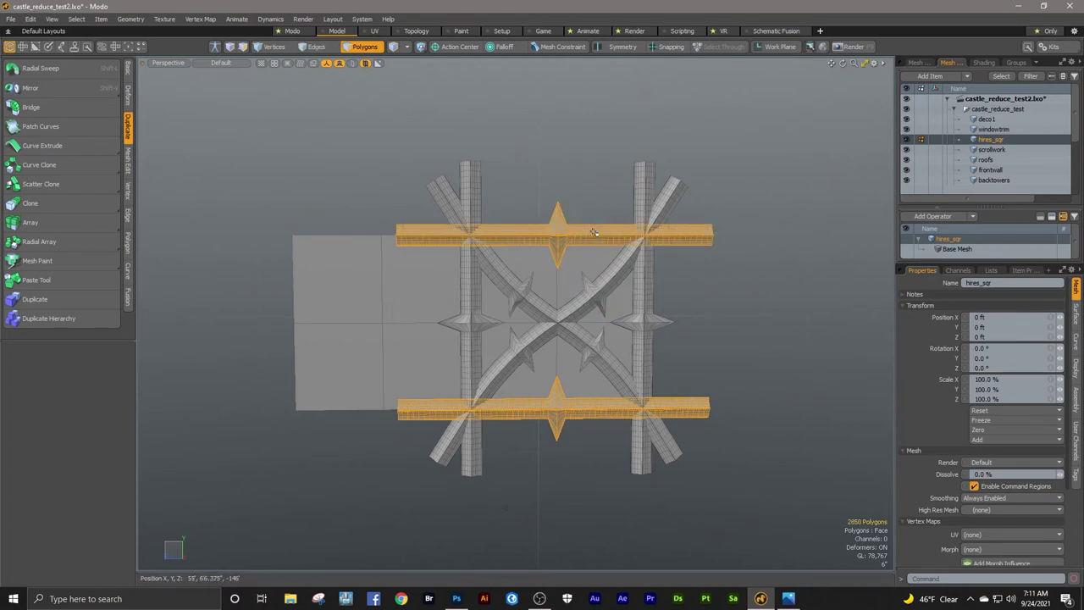
key(w)
drag(513, 323, 335, 323)
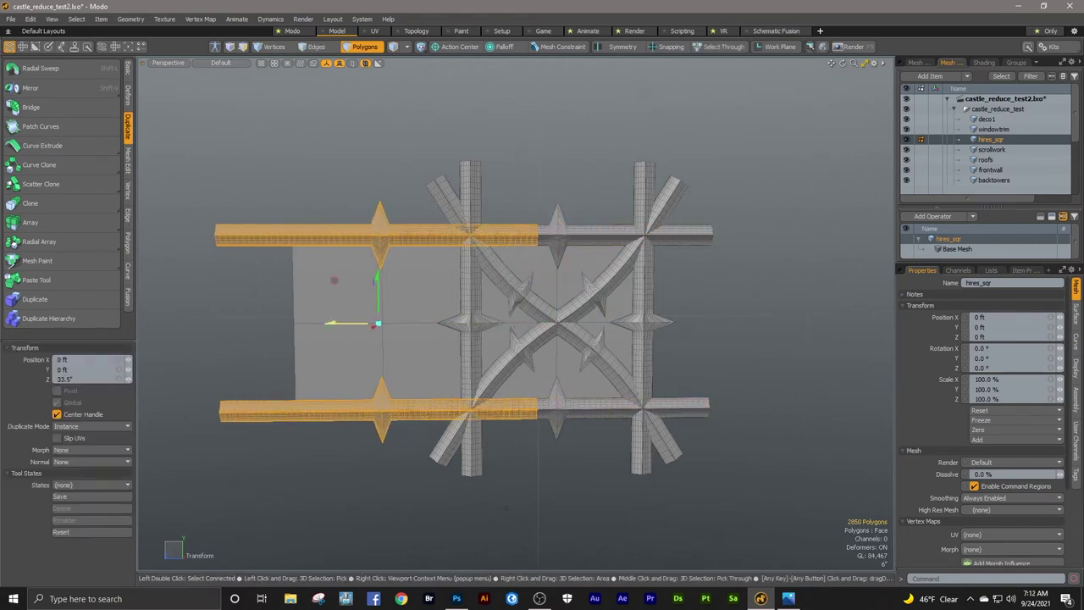
key(q)
click(763, 314)
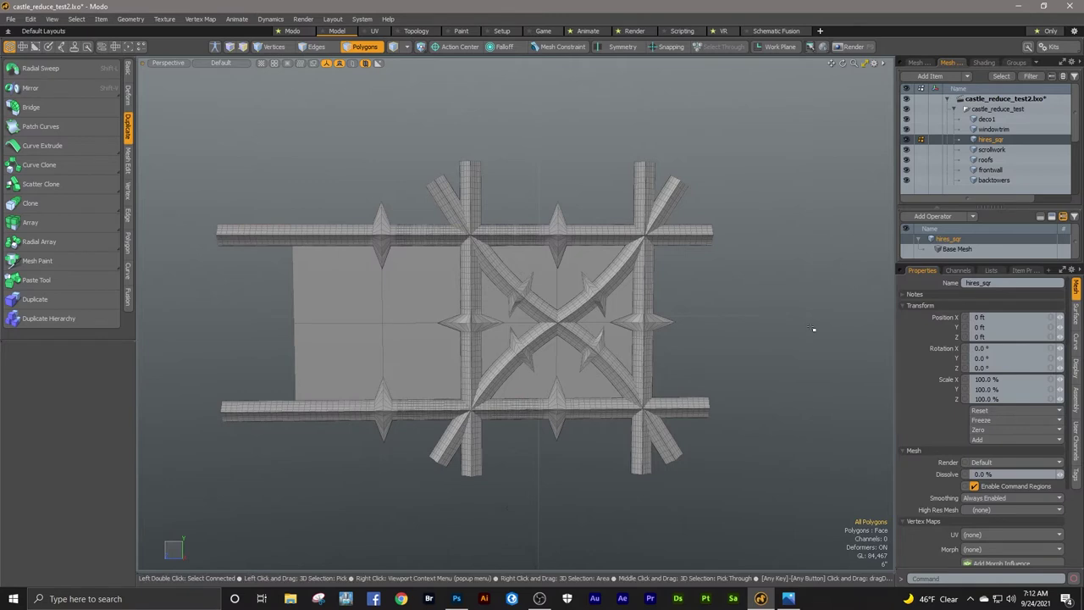
Step: Move the vertical spiked beam between the two panels along Z to the second panel's outer edge
double_click(472, 334)
key(w)
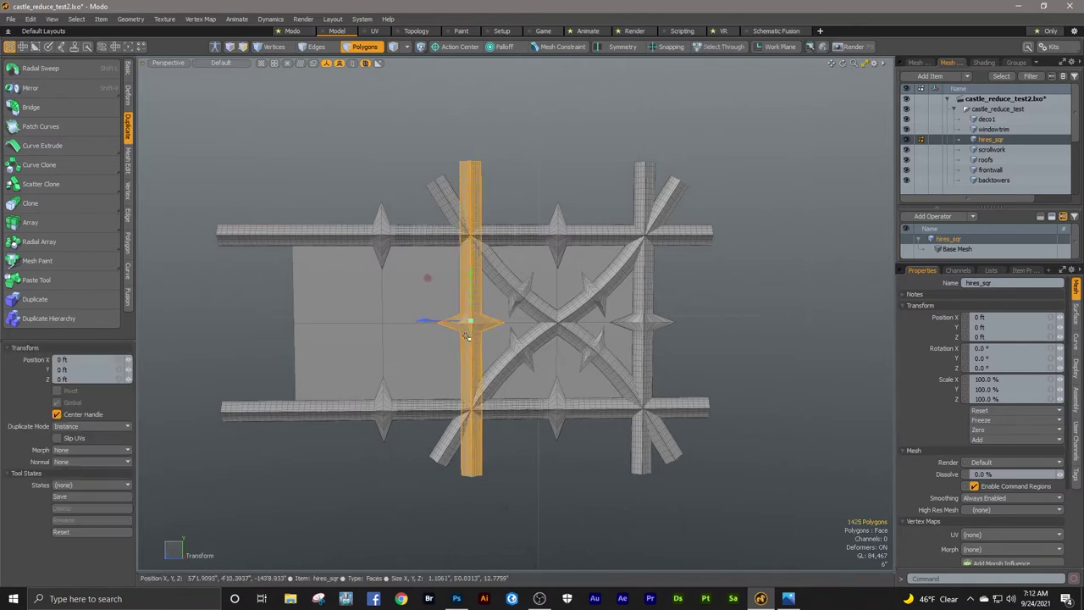
drag(432, 322, 260, 322)
mouse_move(524, 322)
ctrl+alt+mouse_down()
mouse_move(399, 327)
mouse_move(522, 321)
ctrl+alt+mouse_up()
ctrl+alt+drag(299, 331, 390, 310)
mouse_move(250, 307)
mouse_down()
mouse_move(223, 307)
mouse_move(236, 308)
mouse_up()
ctrl+alt+drag(374, 293, 295, 308)
key(q)
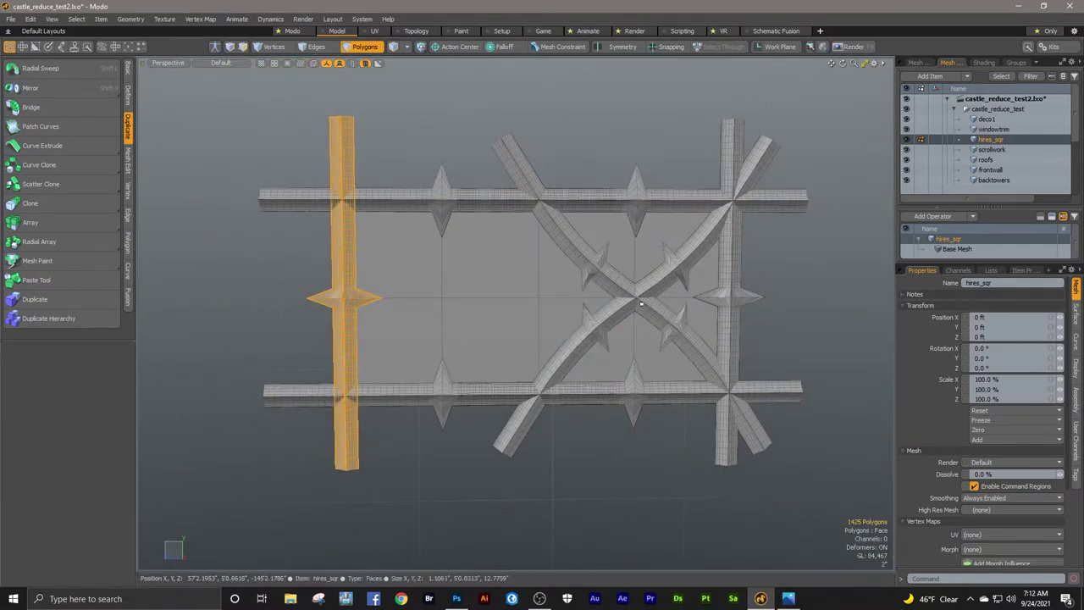
Step: Duplicate the two crossed spiked beams and move the copies along Z so they are centred over the second panel
double_click(650, 306)
shift+double_click(658, 281)
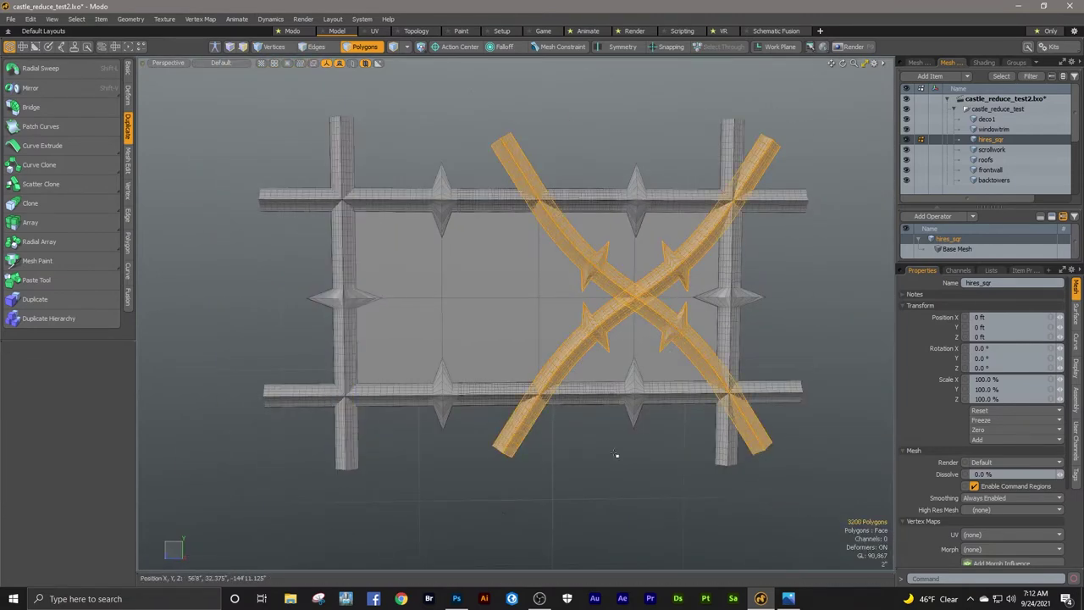
key(w)
drag(588, 297, 395, 298)
key(q)
click(541, 494)
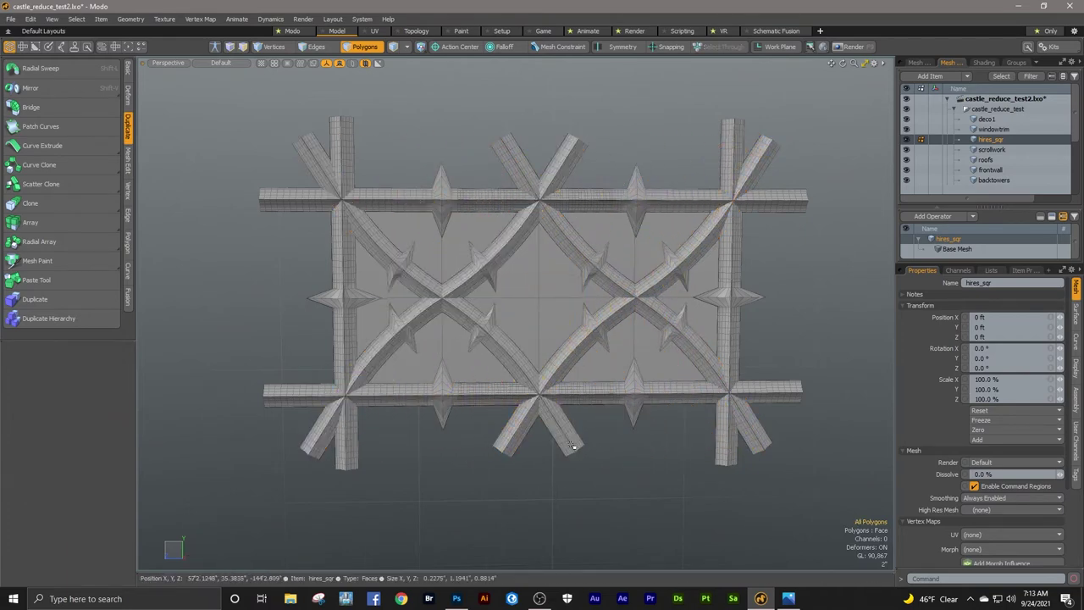
alt+drag(573, 445, 608, 445)
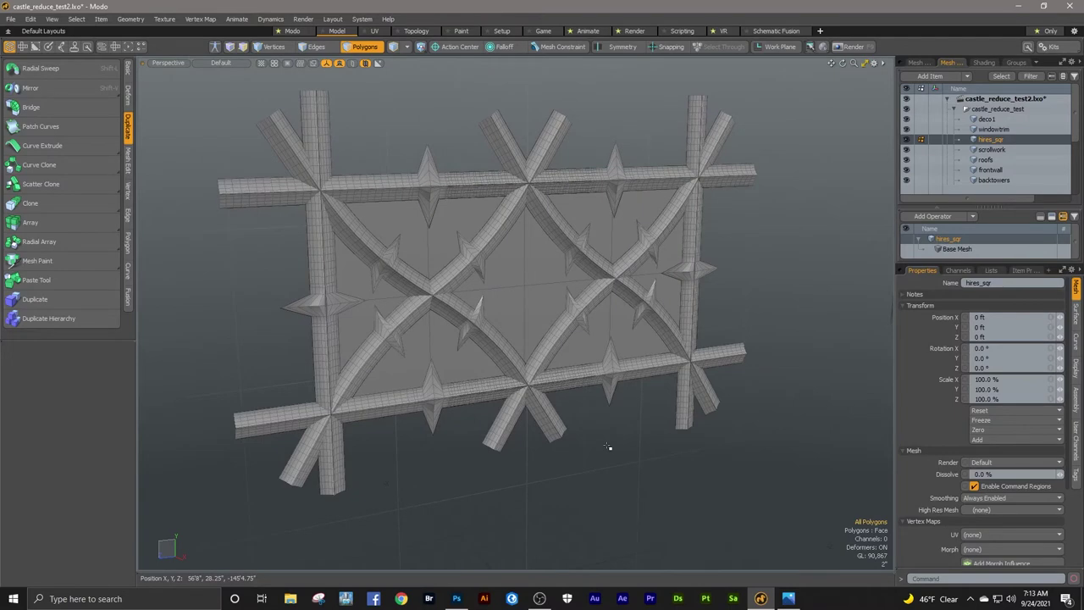
key(1)
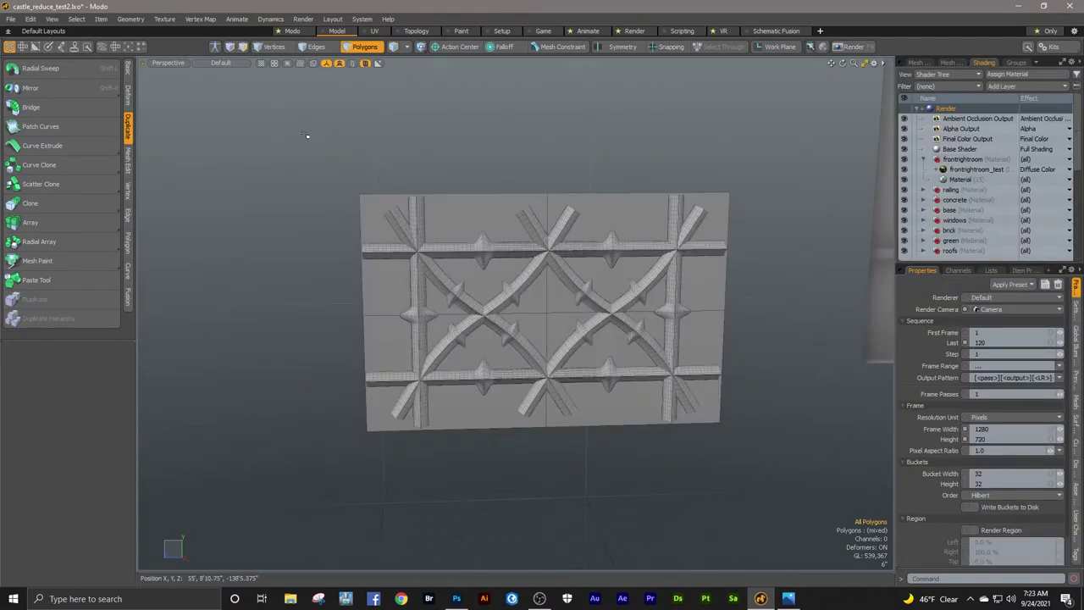
key(3)
alt+drag(474, 297, 613, 313)
key(space)
click(719, 354)
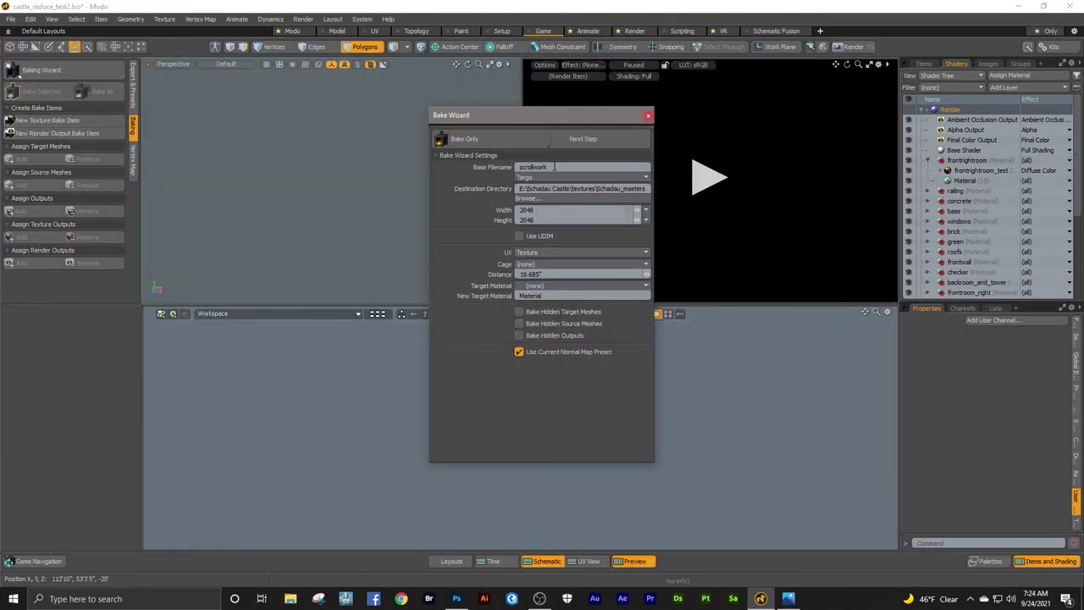
Step: Advance the Bake Wizard past the scrollwork output settings, keeping hires_sqr as source mesh and lowressquare as target mesh
click(578, 137)
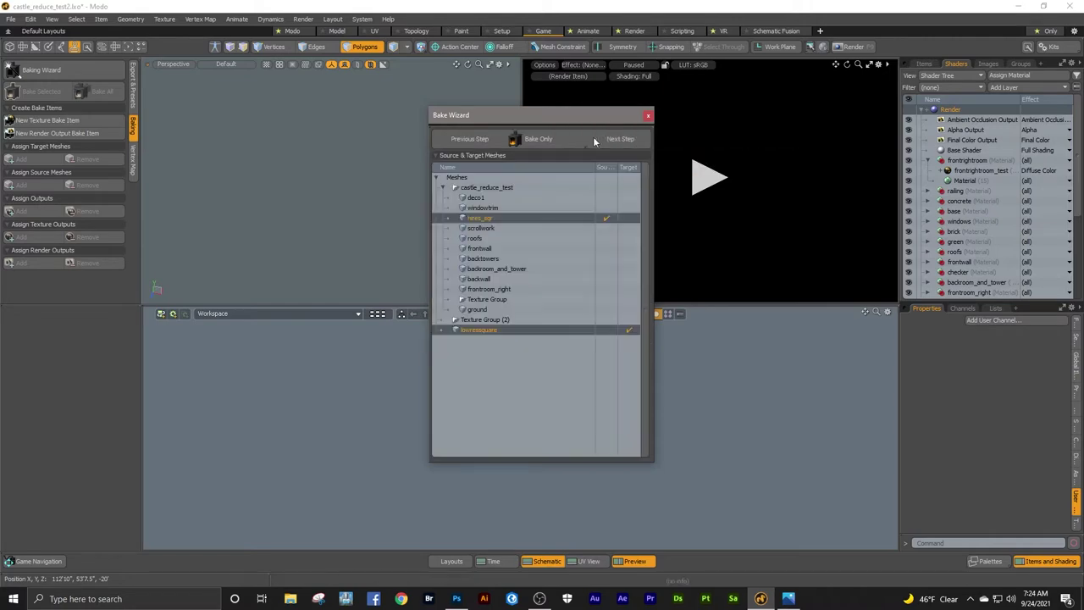
click(599, 139)
click(601, 140)
click(601, 139)
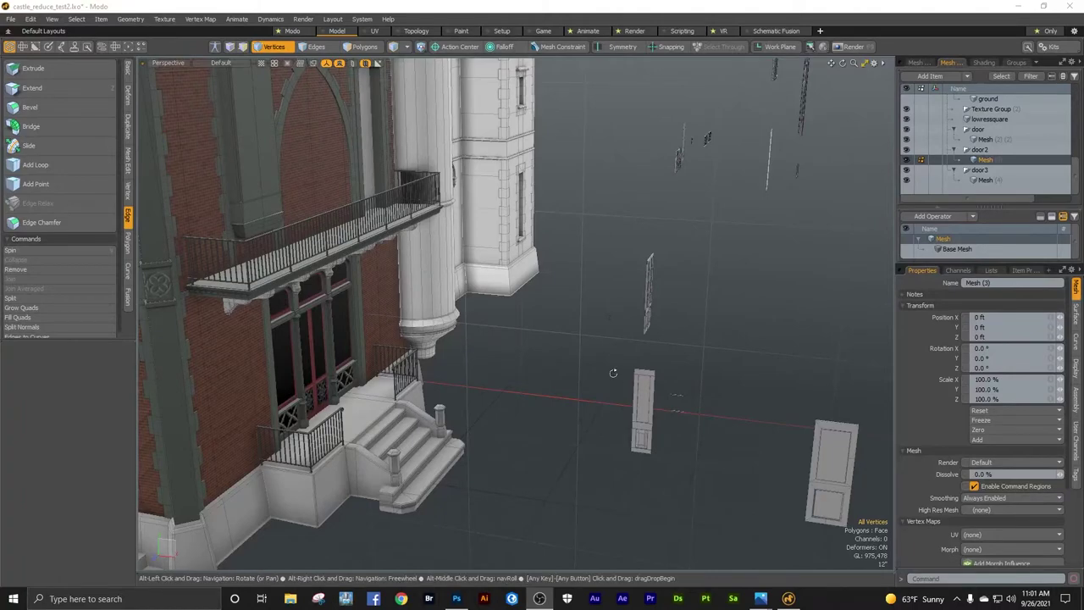
Step: Examine the castle's brick facade, its entrance and balcony door openings, and the separate door panels standing beside the building
alt+drag(603, 353, 550, 352)
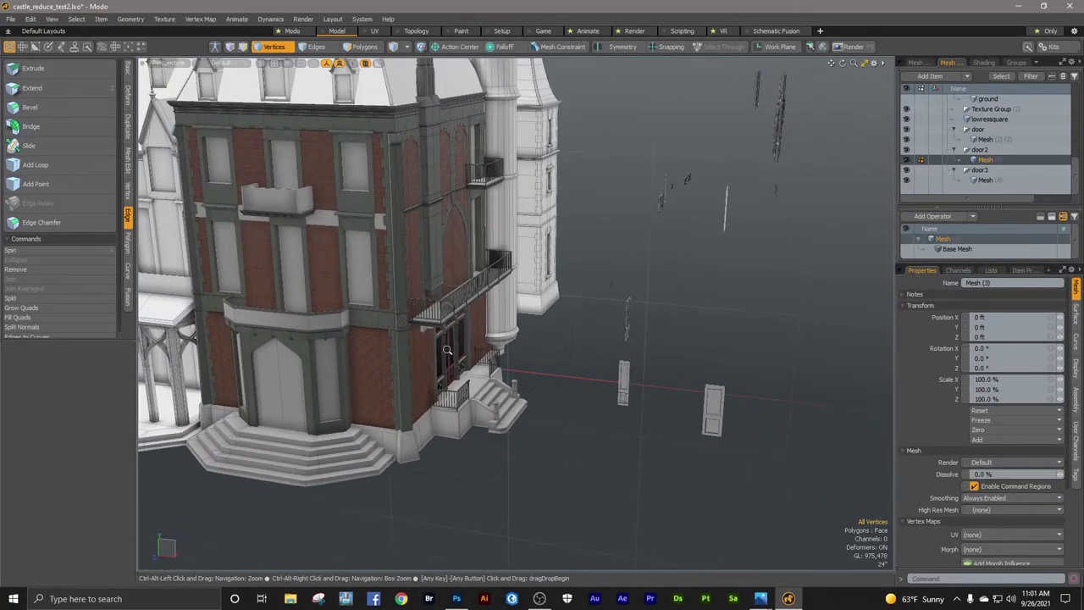
ctrl+alt+drag(447, 350, 522, 337)
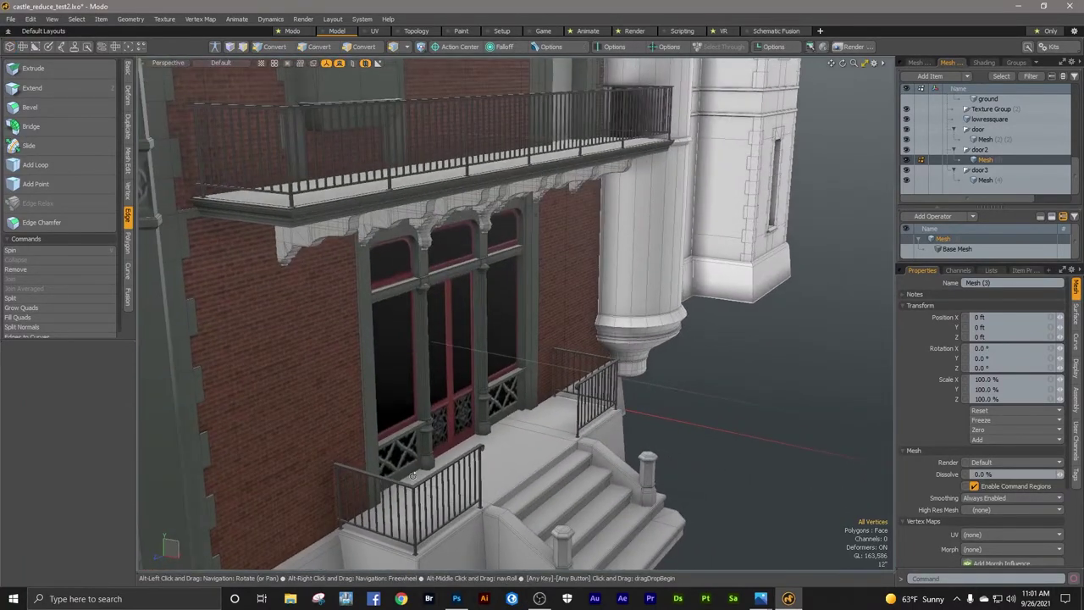
ctrl+alt+drag(413, 475, 428, 395)
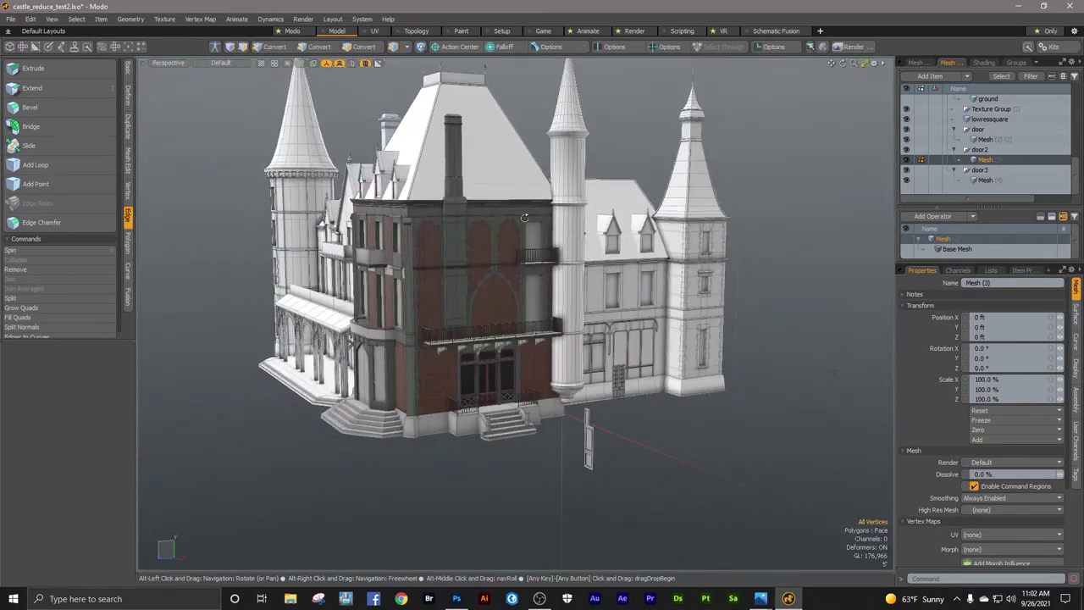
alt+drag(424, 303, 513, 272)
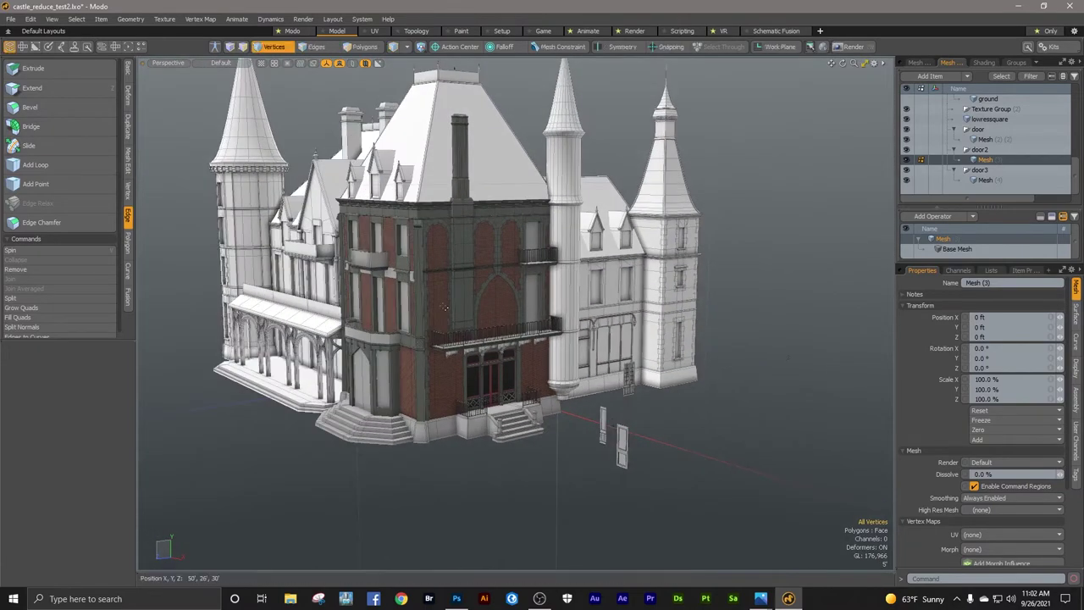
scroll(533, 298, up, 5)
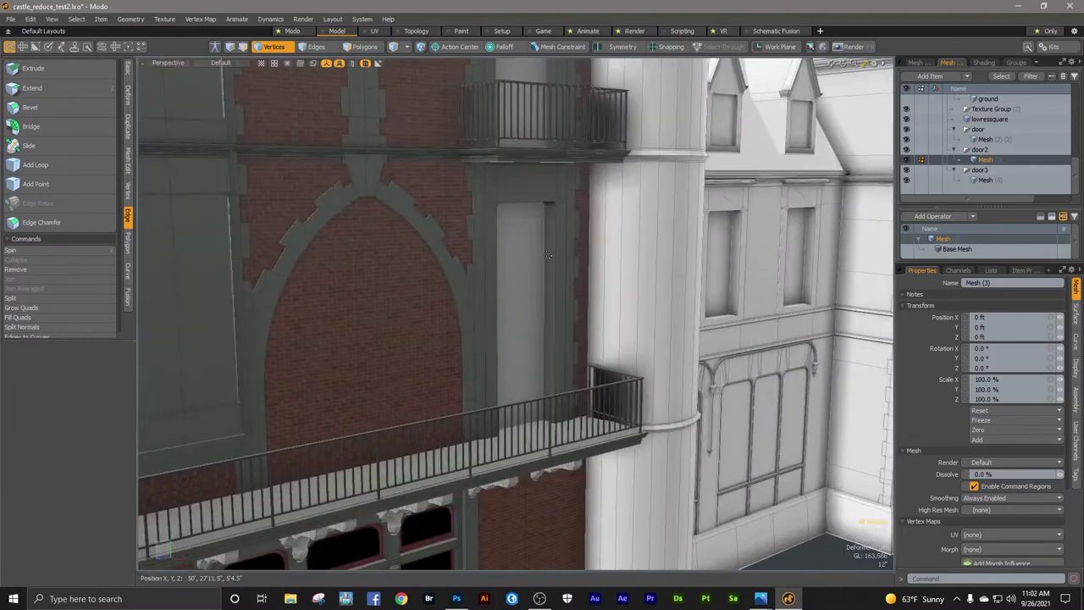
mouse_move(519, 288)
ctrl+alt+mouse_down()
mouse_move(501, 268)
mouse_move(501, 300)
ctrl+alt+mouse_up()
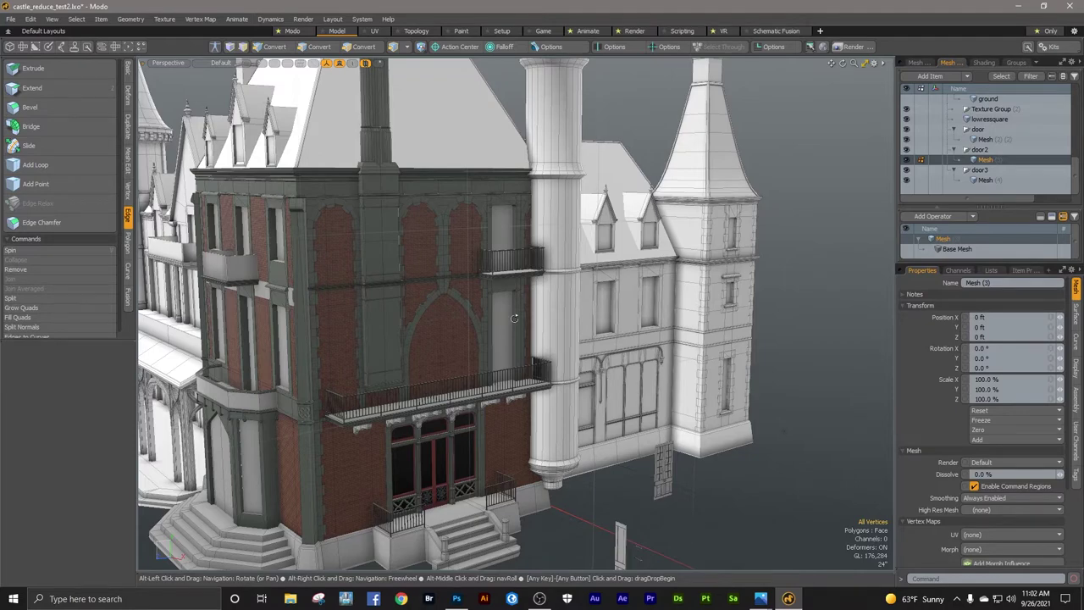
ctrl+alt+drag(508, 313, 625, 277)
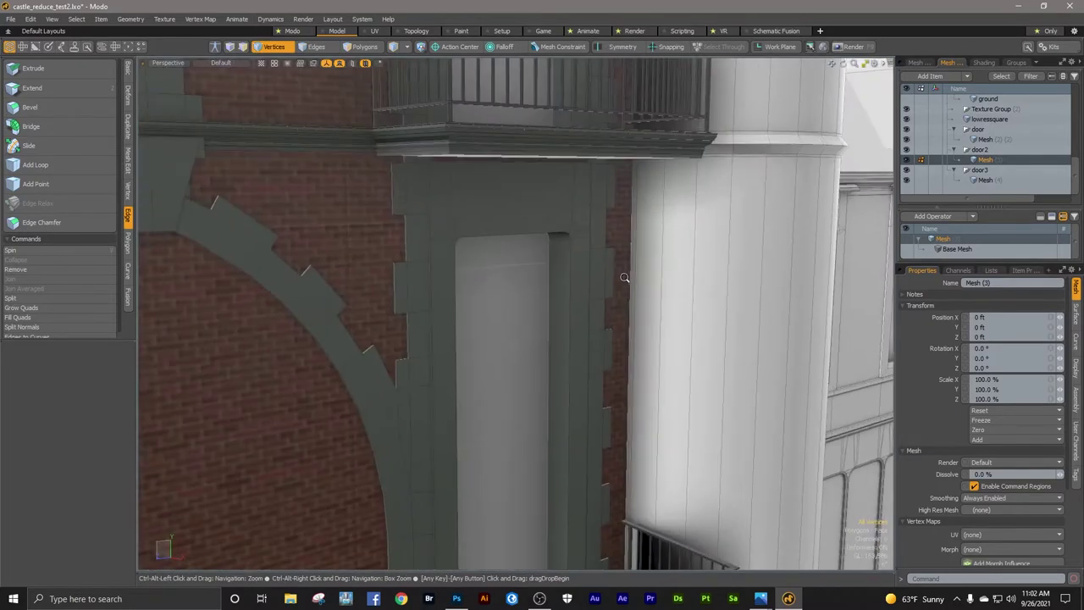
ctrl+alt+drag(521, 324, 580, 417)
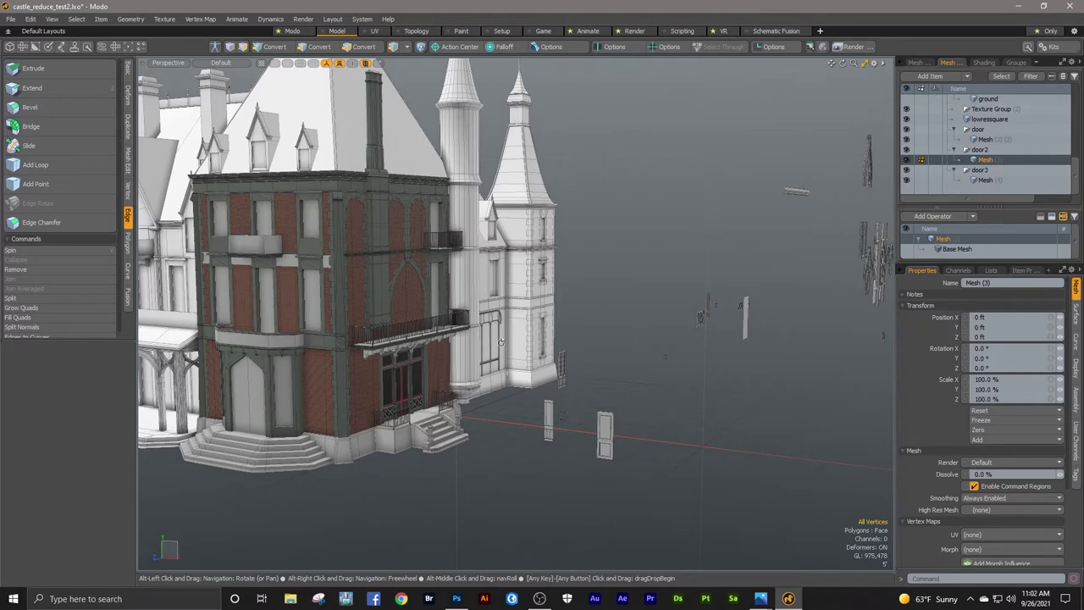
ctrl+alt+drag(500, 343, 694, 413)
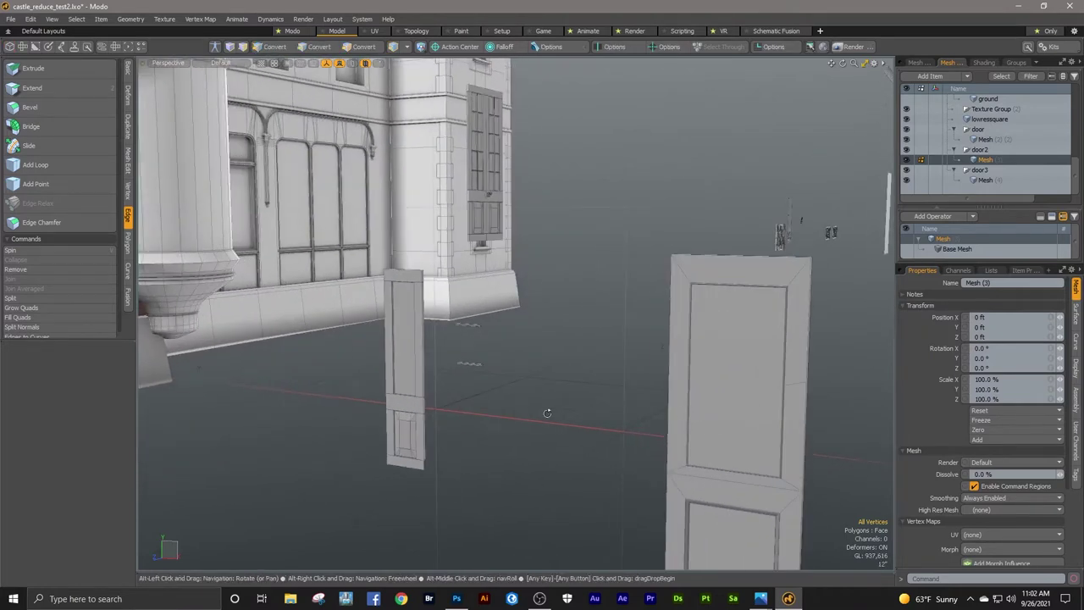
alt+drag(547, 412, 438, 402)
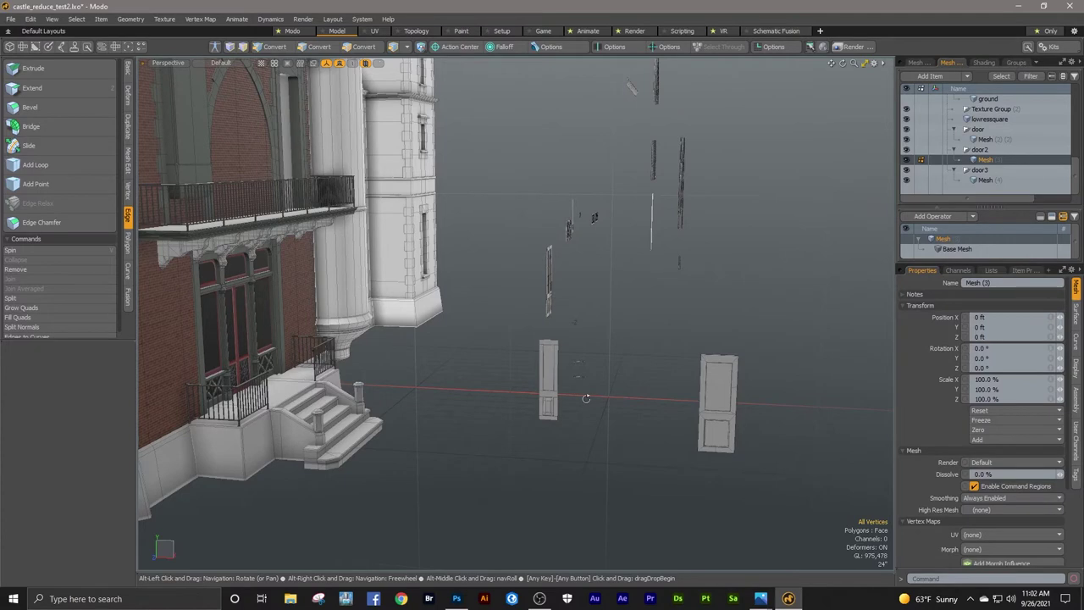
ctrl+alt+drag(586, 397, 671, 368)
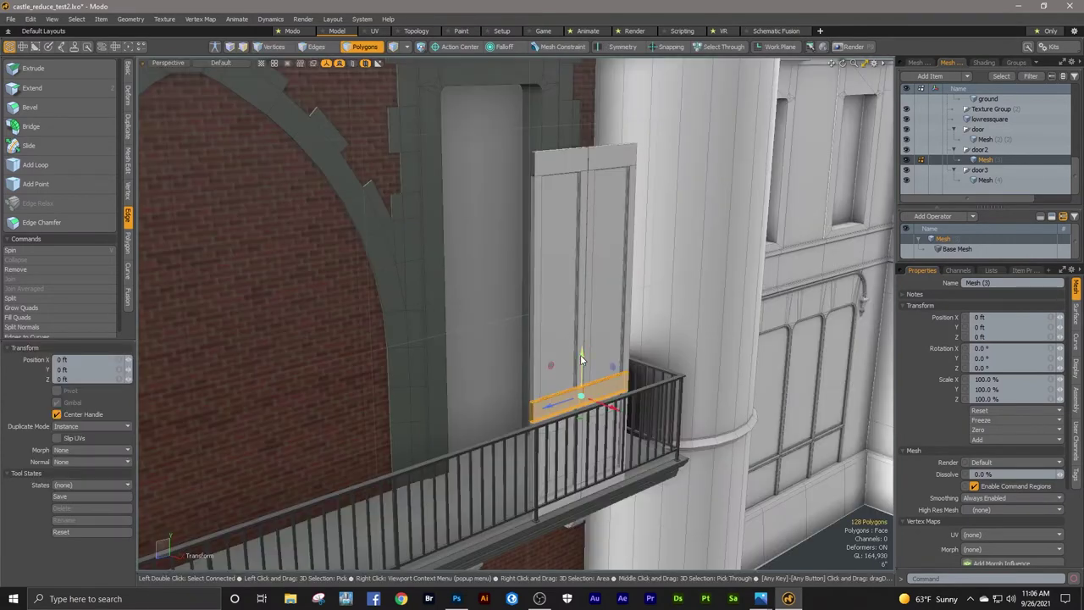
Step: Move the selected horizontal rail of the balcony double door up 5'6.25" along Y, to just below the top rail
drag(580, 354, 585, 176)
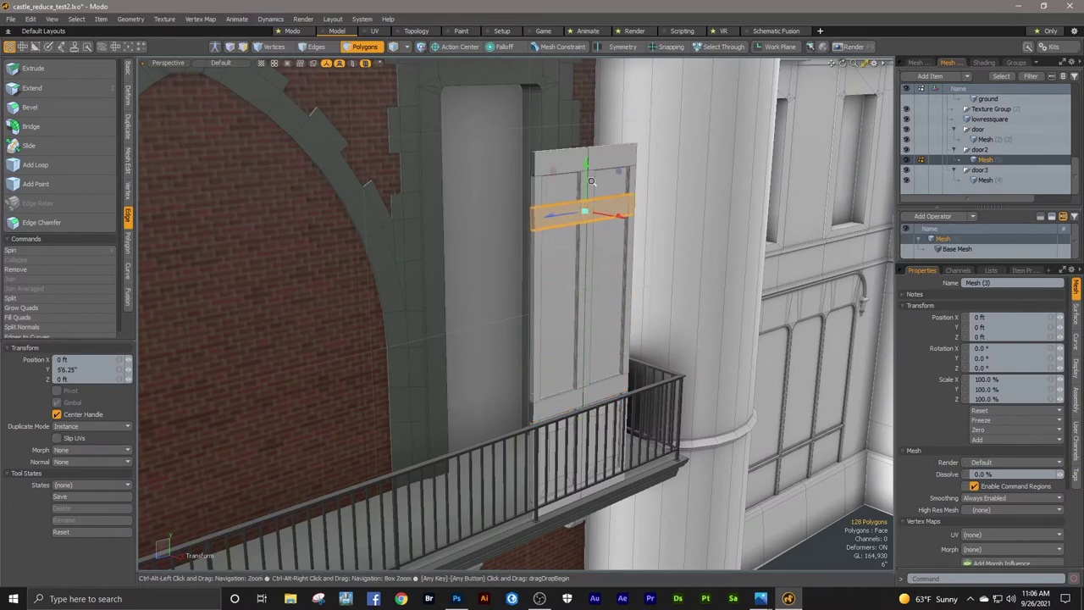
ctrl+alt+drag(591, 179, 658, 194)
key(space)
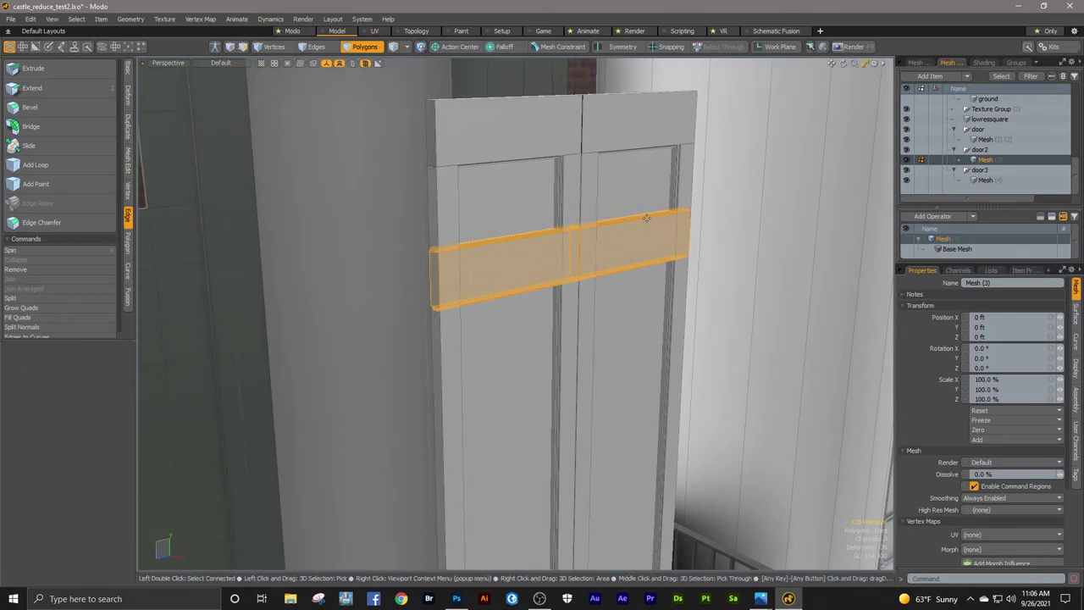
Step: Narrow the double door's second rail from the top by selecting its upper-edge vertices and moving them down along Y
alt+drag(647, 220, 683, 246)
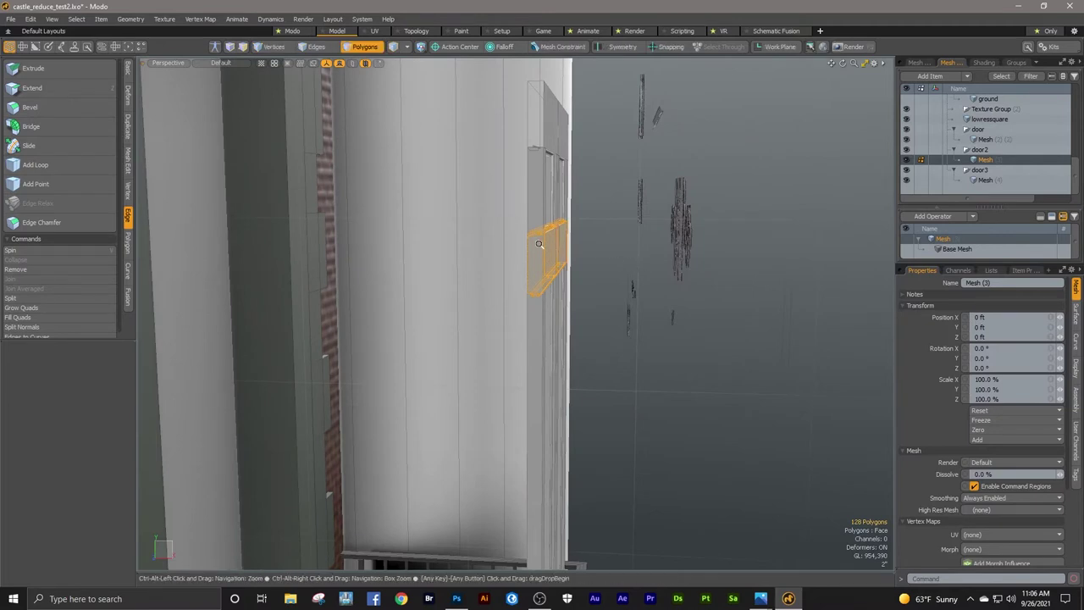
alt+drag(586, 256, 650, 204)
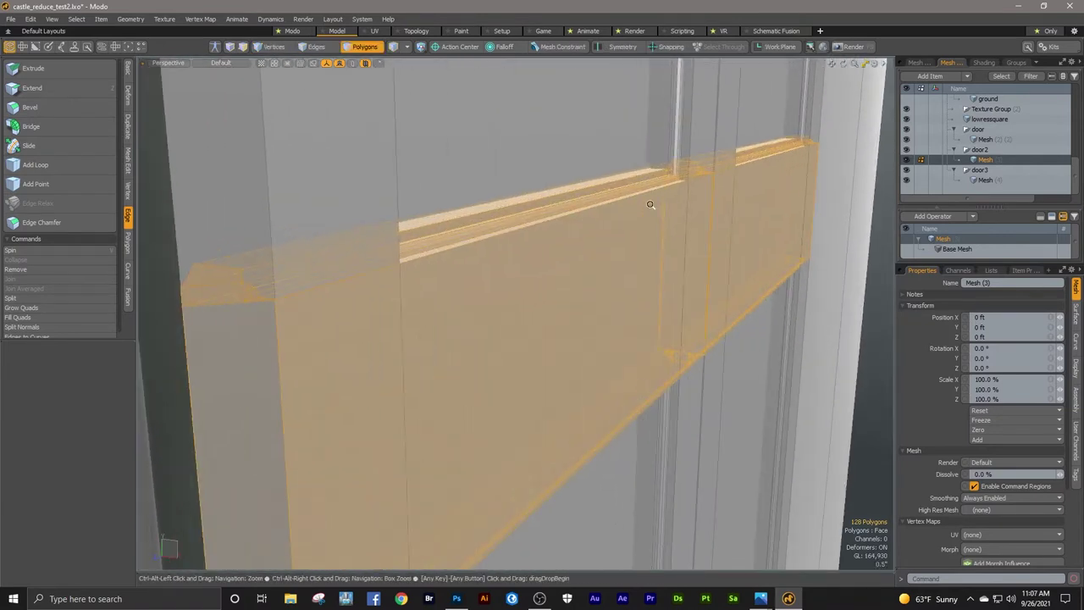
ctrl+alt+drag(536, 287, 521, 248)
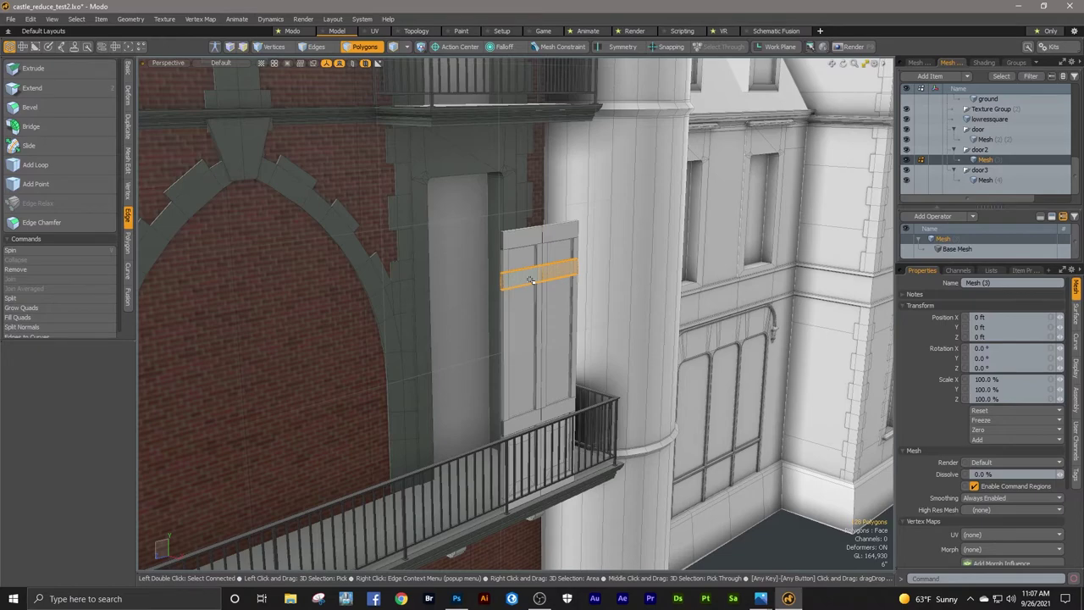
scroll(531, 271, up, 5)
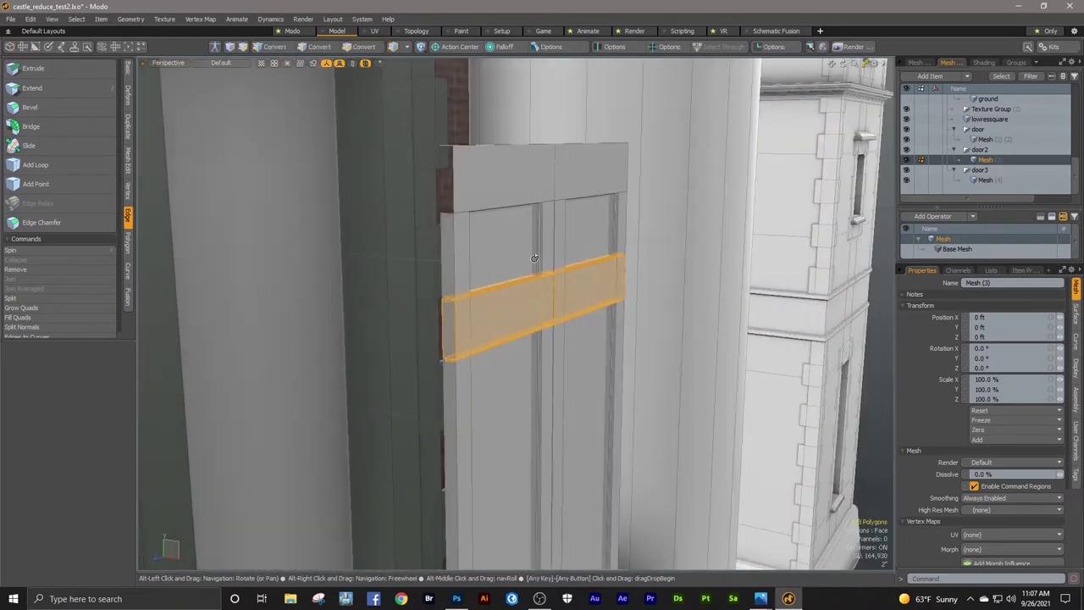
alt+drag(534, 258, 588, 250)
key(1)
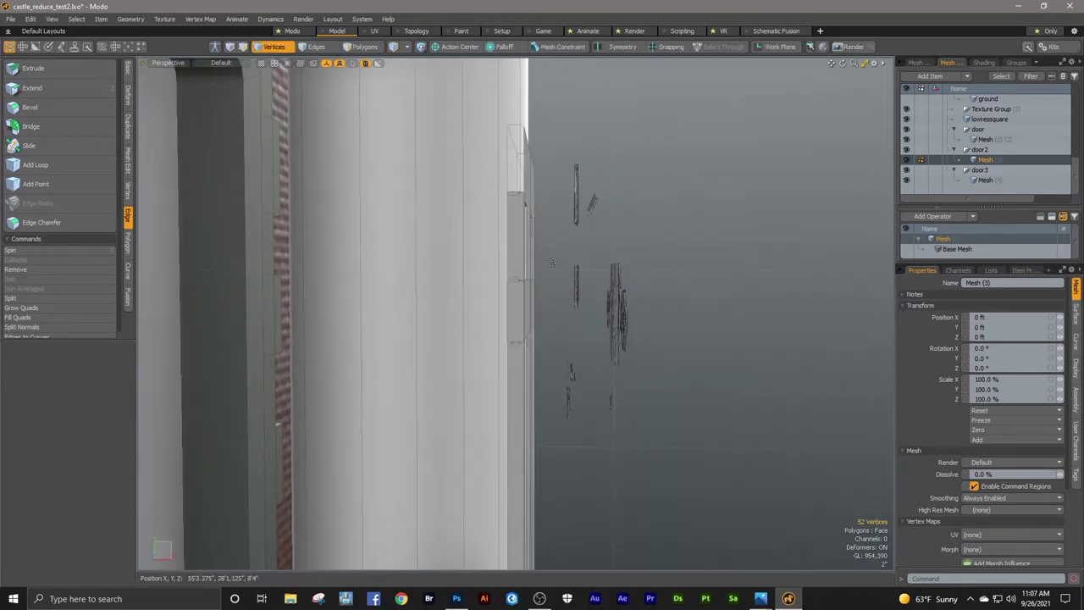
right_drag(552, 264, 489, 303)
alt+drag(489, 303, 550, 277)
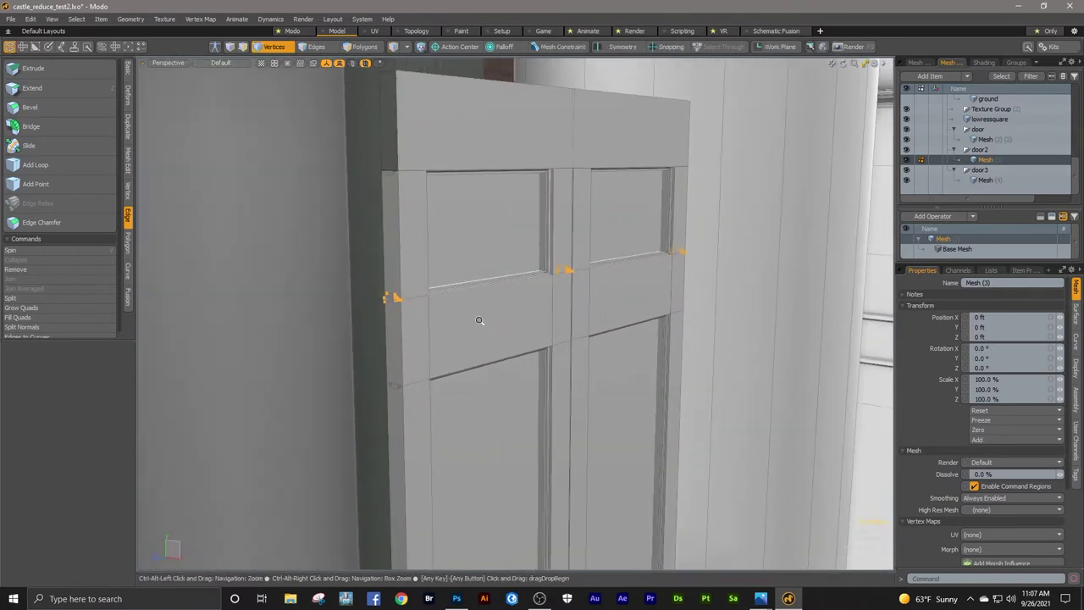
ctrl+alt+drag(482, 286, 546, 277)
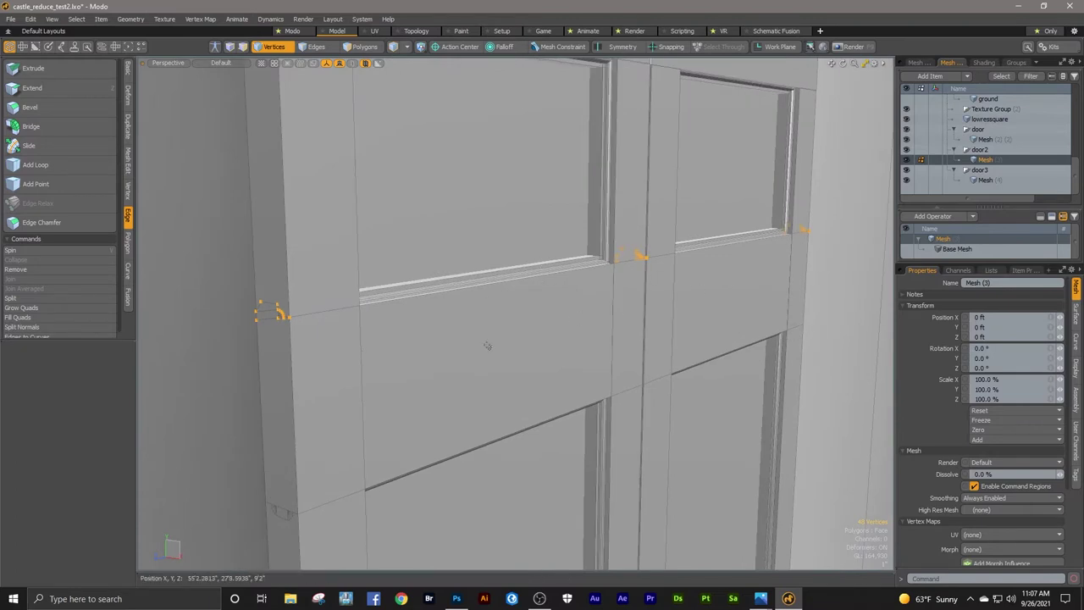
key(alt)
alt+drag(434, 302, 442, 315)
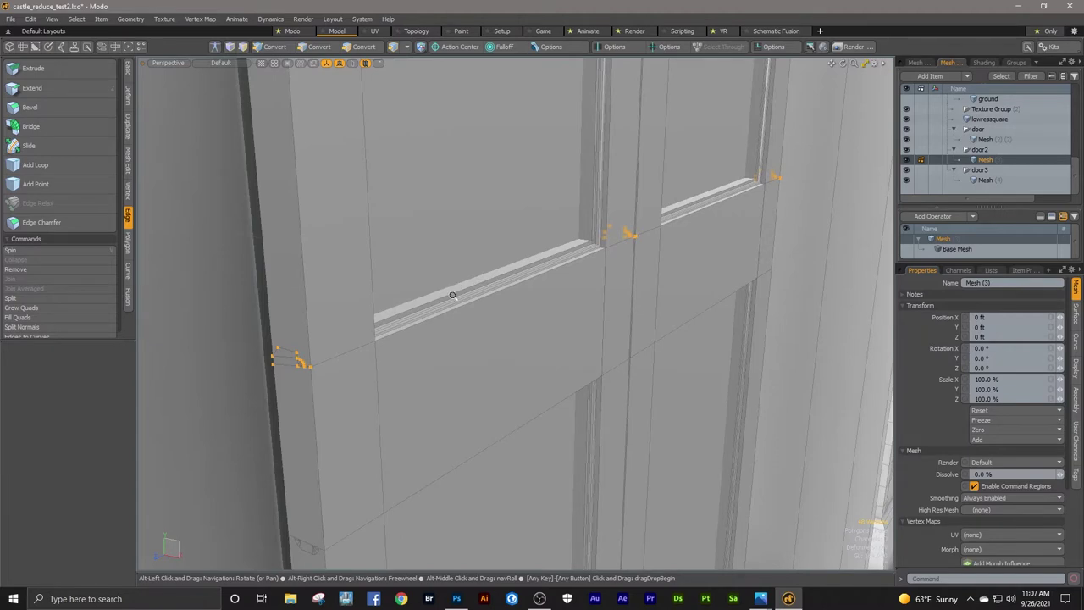
ctrl+alt+drag(452, 295, 538, 279)
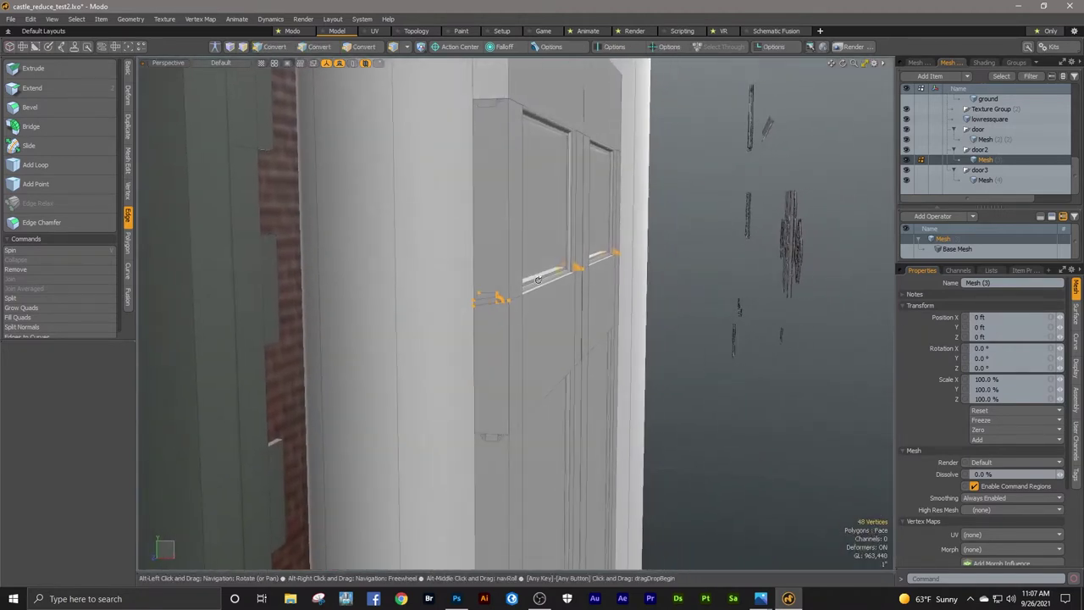
key(w)
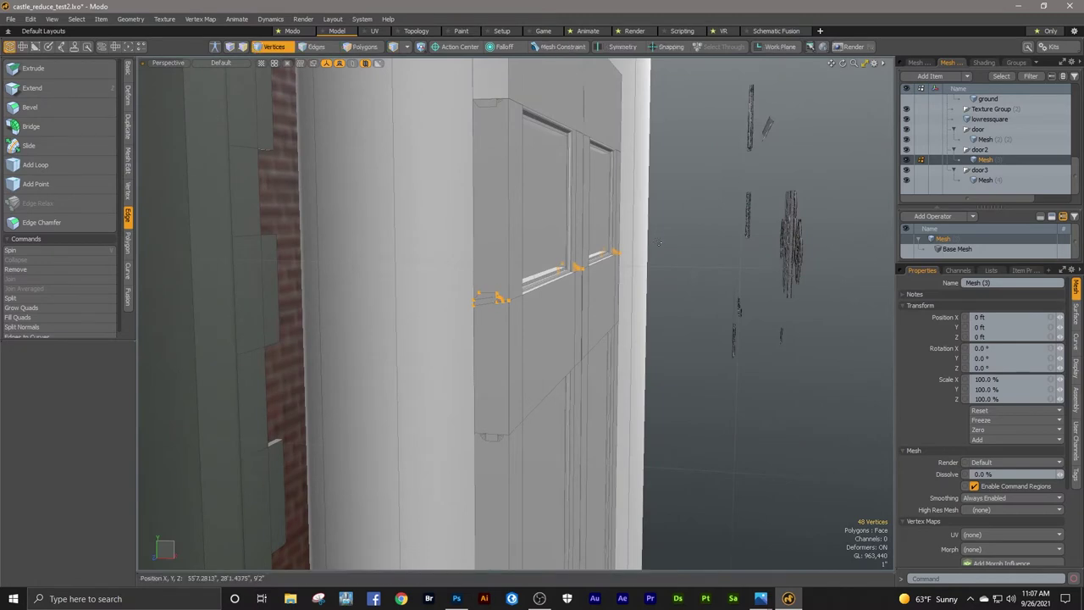
drag(570, 231, 572, 294)
key(q)
scroll(523, 298, down, 5)
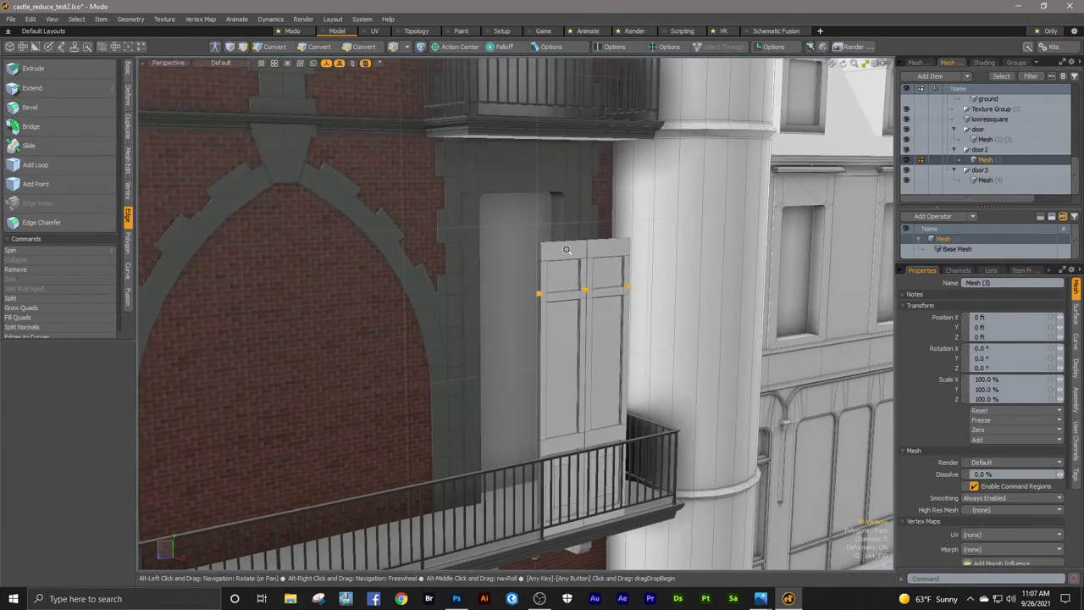
Step: Thin the double door's top rail by moving its upper-edge vertices down 3.375" along Y
ctrl+alt+drag(566, 249, 615, 221)
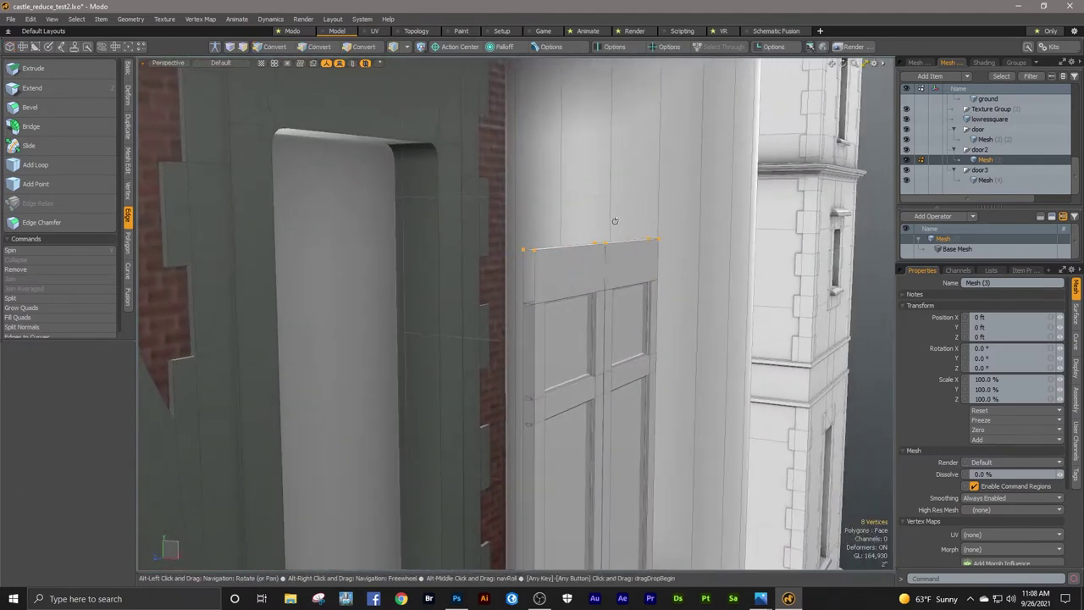
scroll(604, 257, up, 3)
key(w)
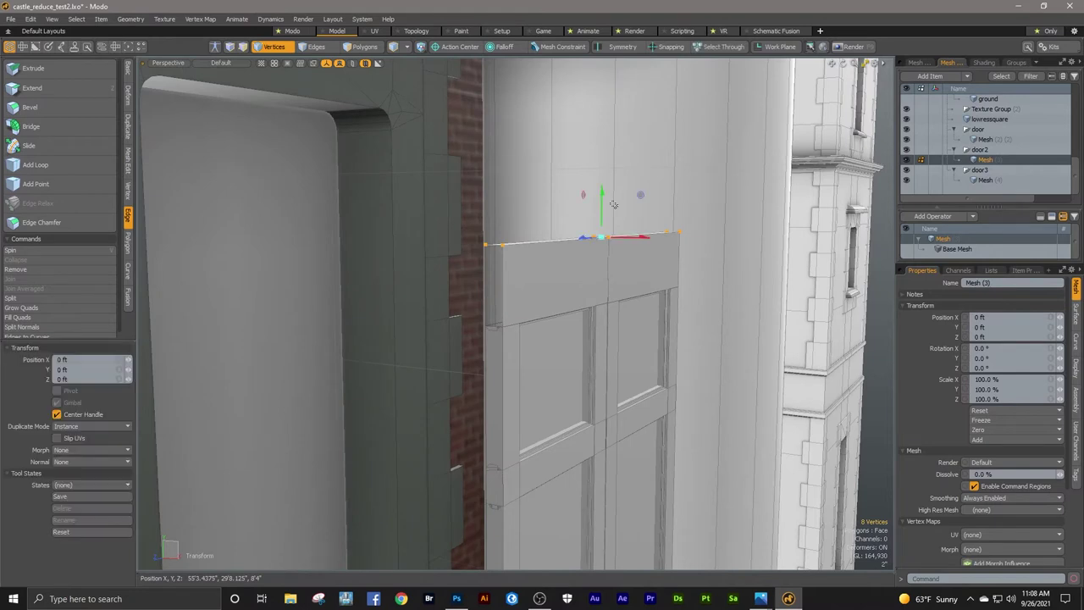
drag(601, 195, 601, 225)
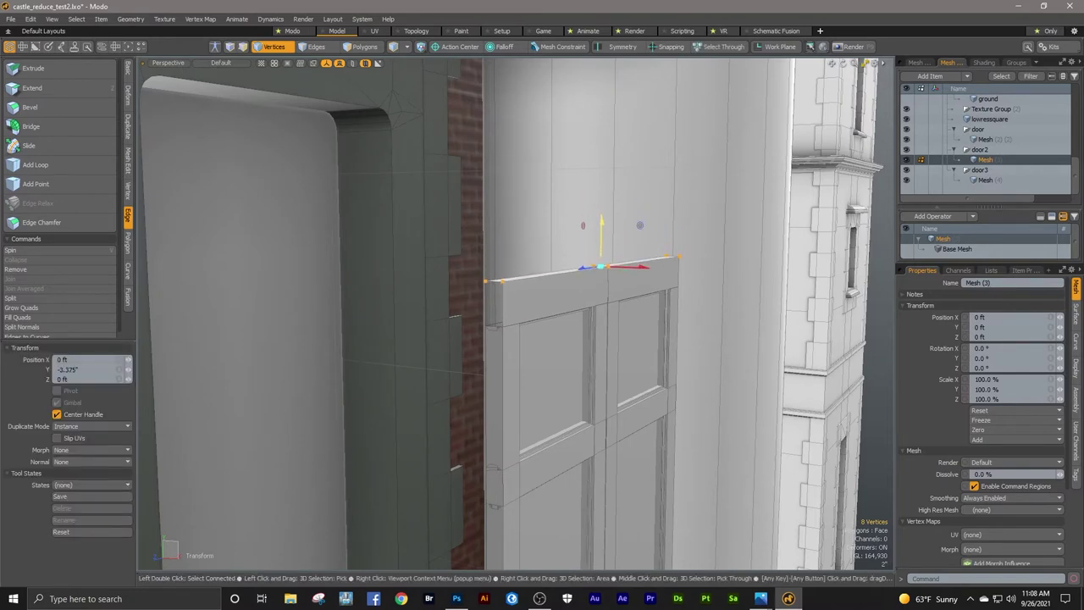
key(space)
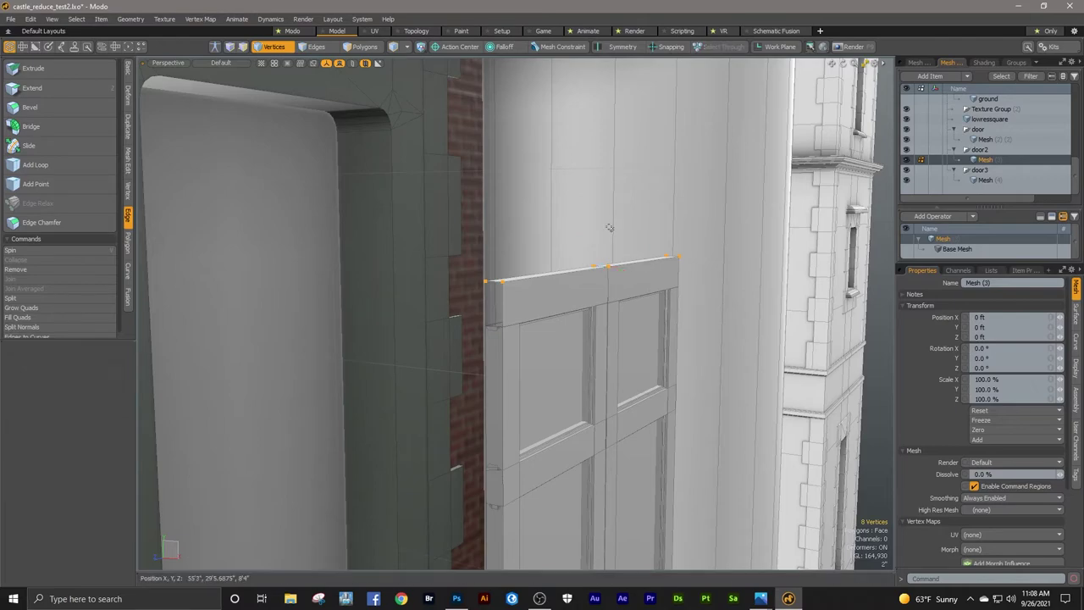
Step: Switch the viewport to the Right view and frame the double door within its balcony opening
ctrl+alt+drag(614, 230, 518, 257)
alt+drag(642, 275, 528, 278)
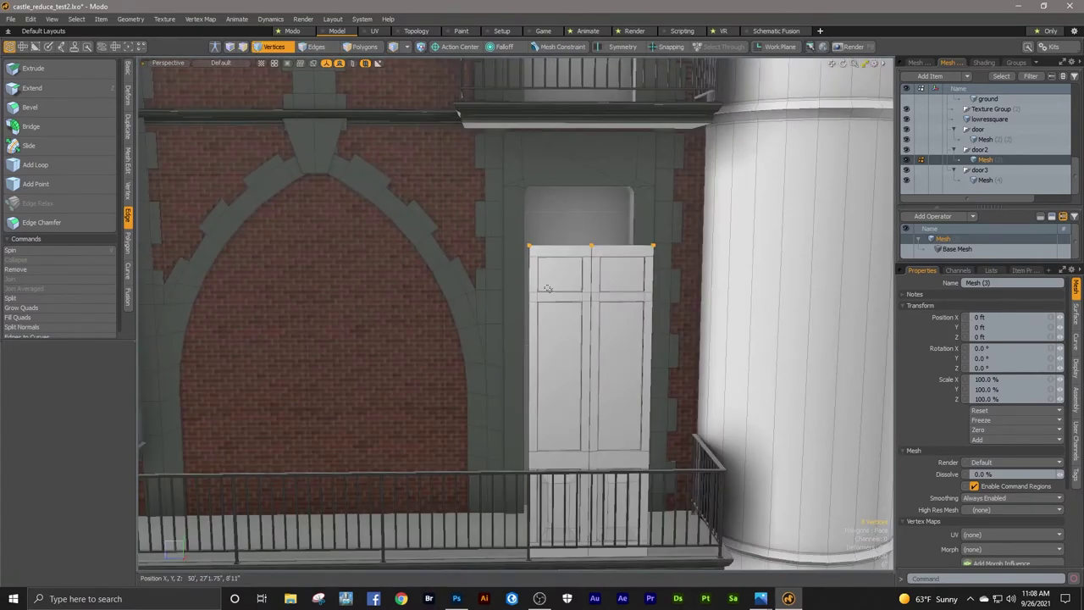
click(180, 63)
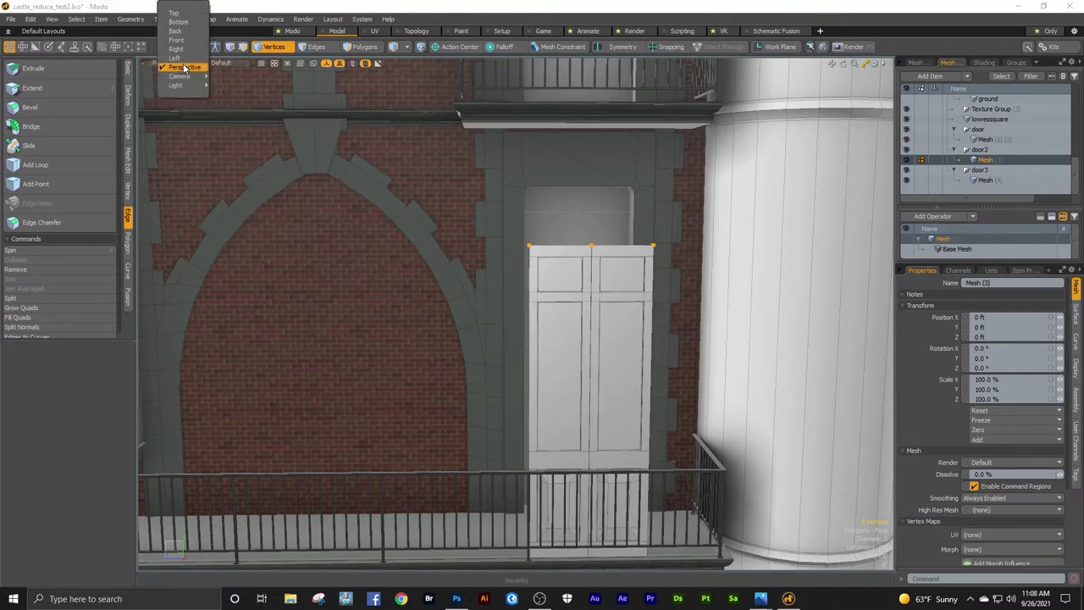
click(177, 51)
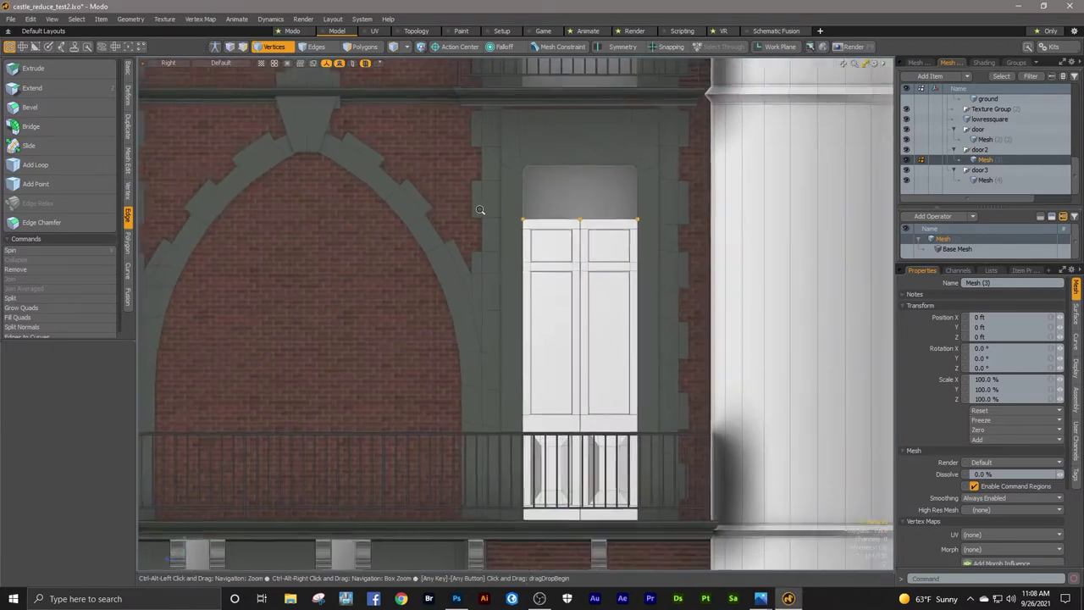
alt+shift+drag(546, 270, 500, 259)
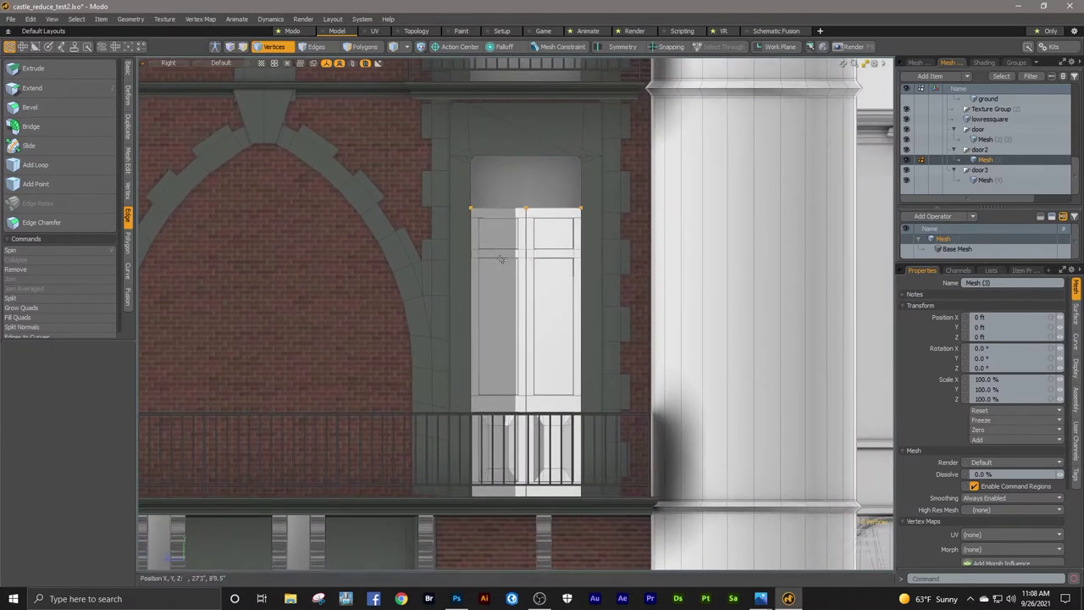
key(3)
click(500, 256)
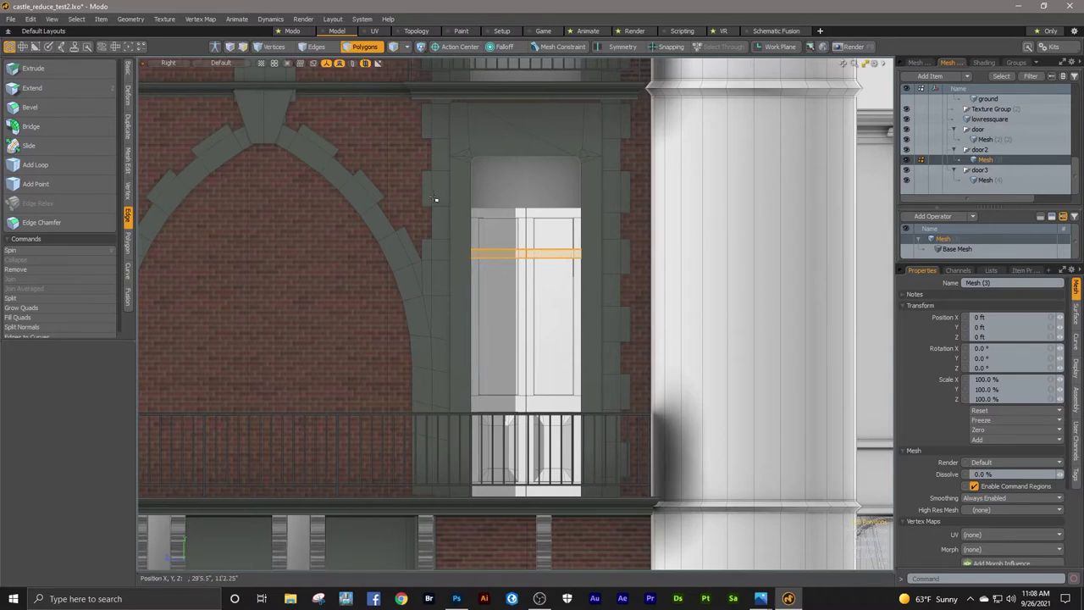
drag(434, 199, 623, 506)
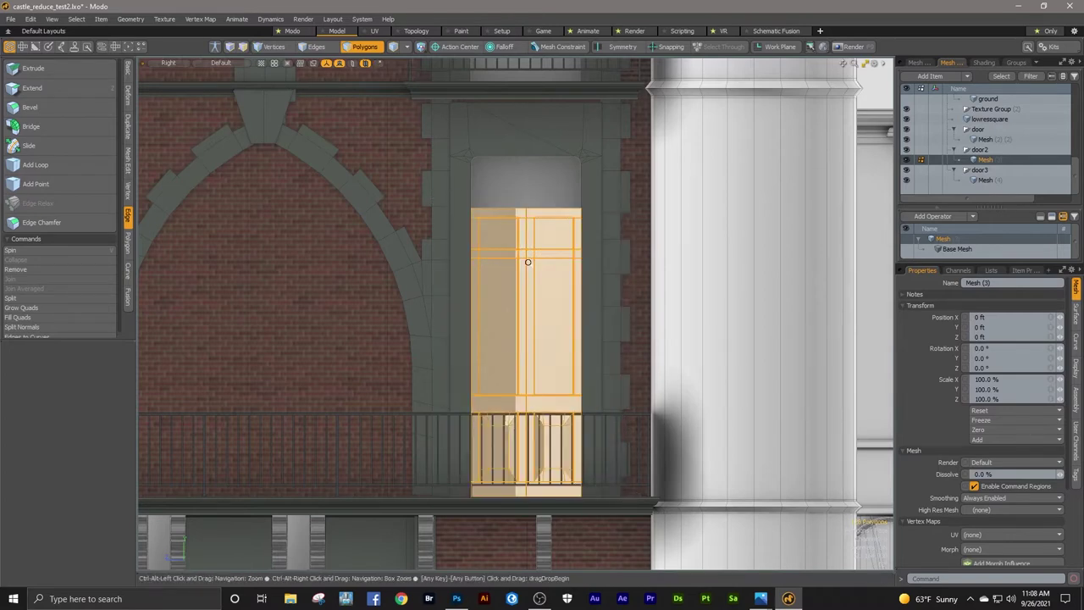
ctrl+alt+drag(526, 260, 555, 247)
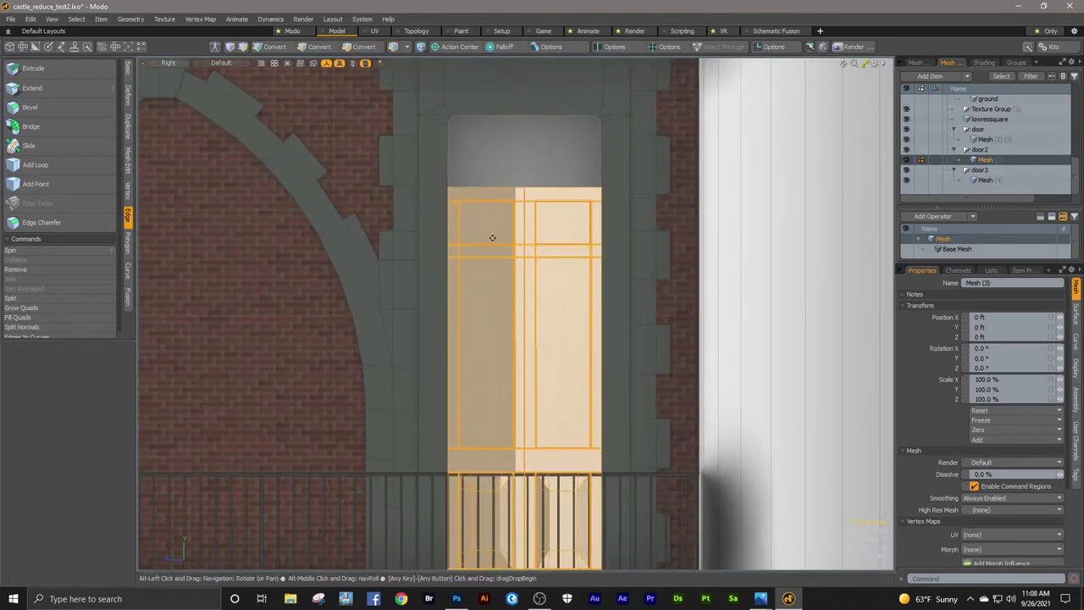
alt+drag(525, 214, 507, 273)
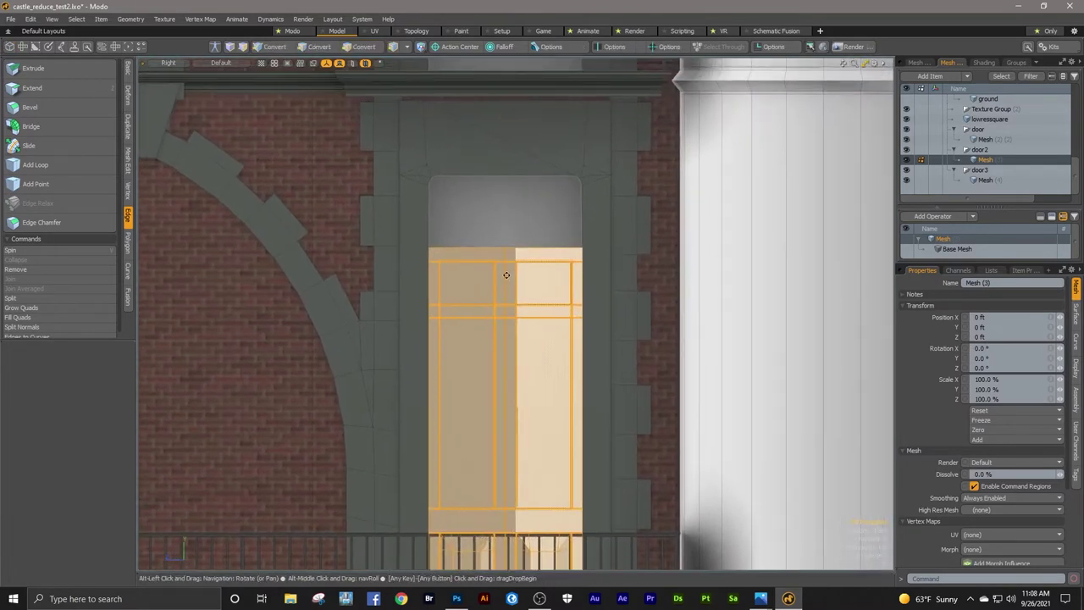
scroll(507, 276, down, 2)
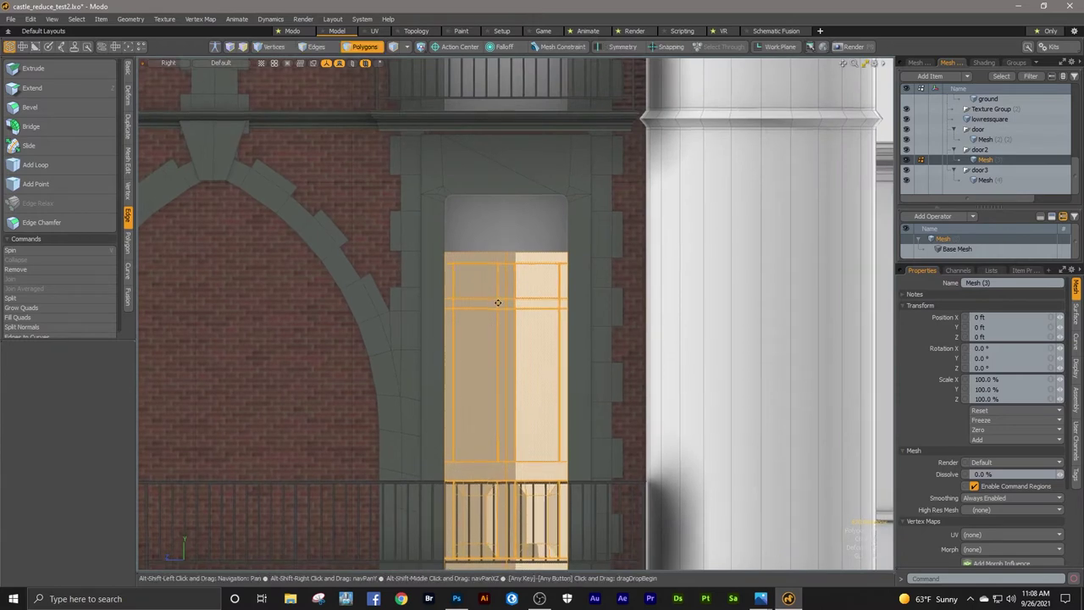
alt+shift+drag(493, 302, 491, 257)
ctrl+alt+drag(512, 220, 555, 204)
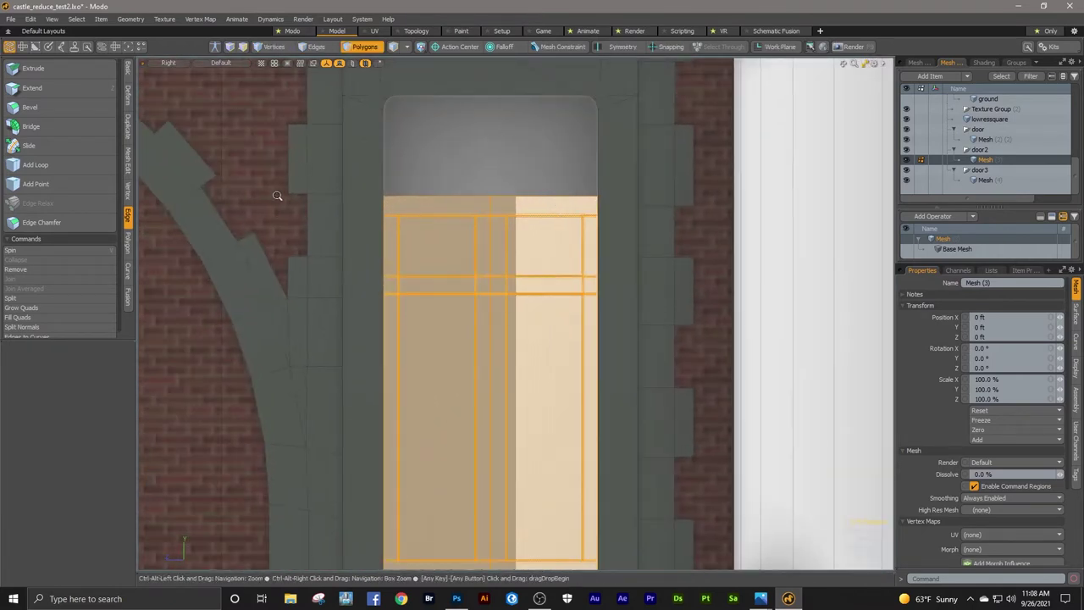
ctrl+alt+drag(344, 194, 327, 209)
Step: Select all vertices of the double door's top two rails and raise them along Y to the top of the opening
key(1)
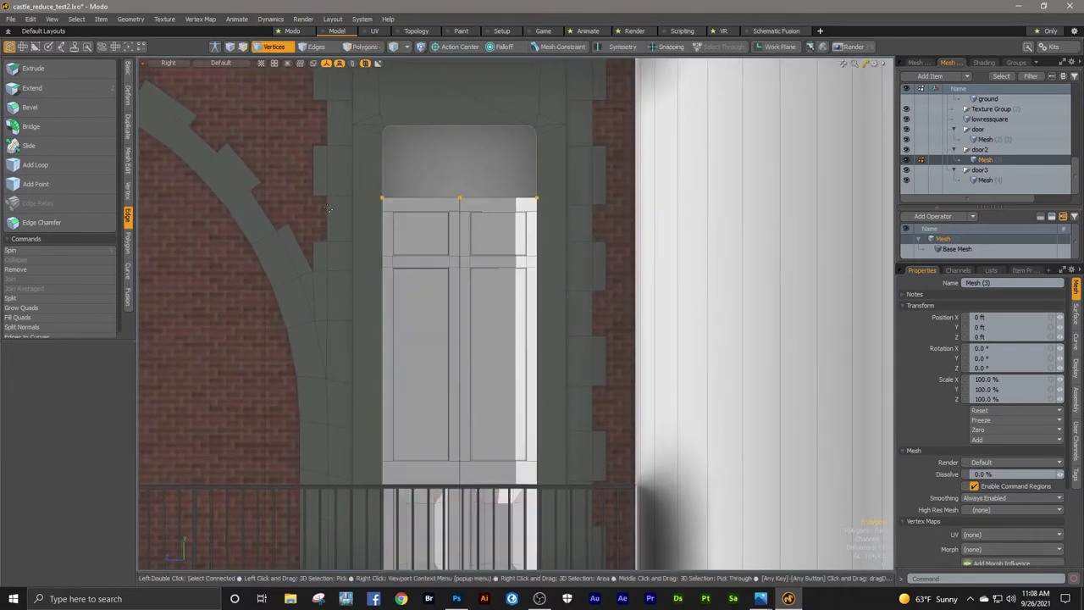
right_drag(347, 181, 567, 282)
key(w)
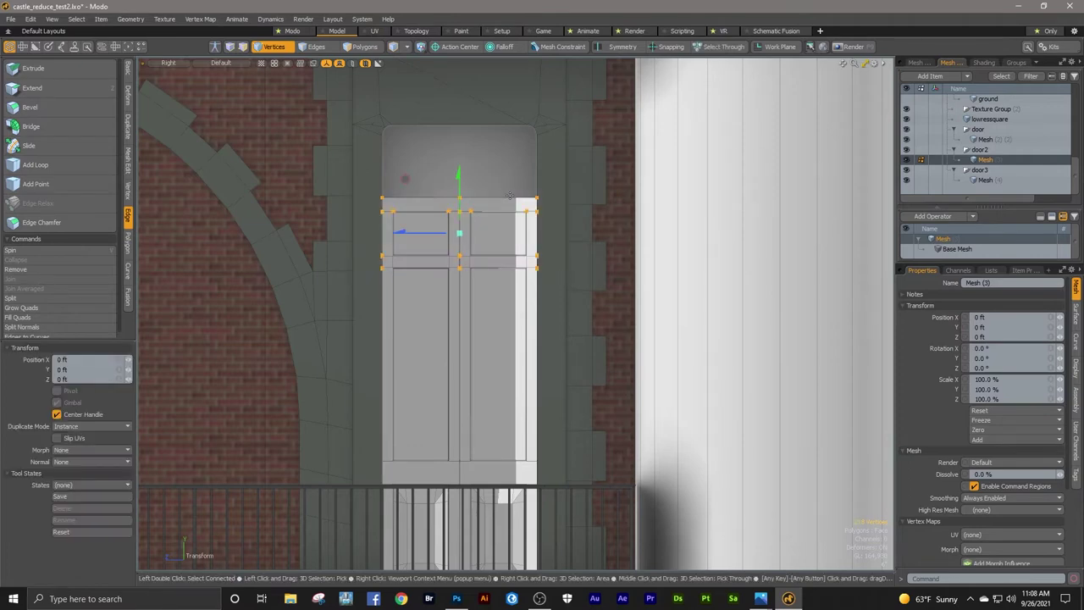
drag(404, 178, 405, 105)
key(space)
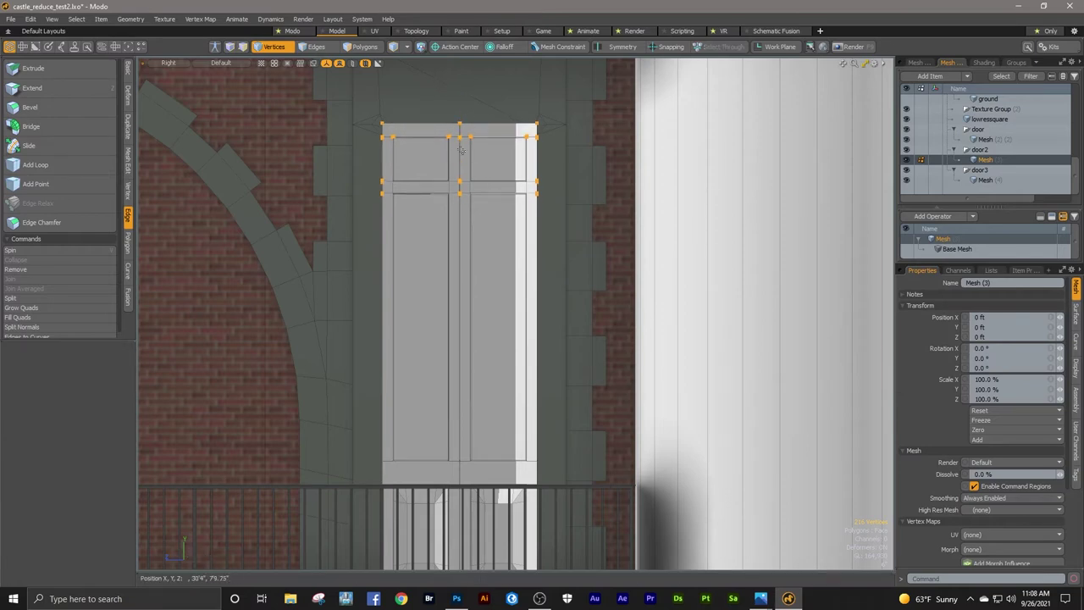
Step: Select the vertices of the second rail from the top and lower them slightly to make the upper panels taller
right_drag(364, 174, 549, 212)
key(w)
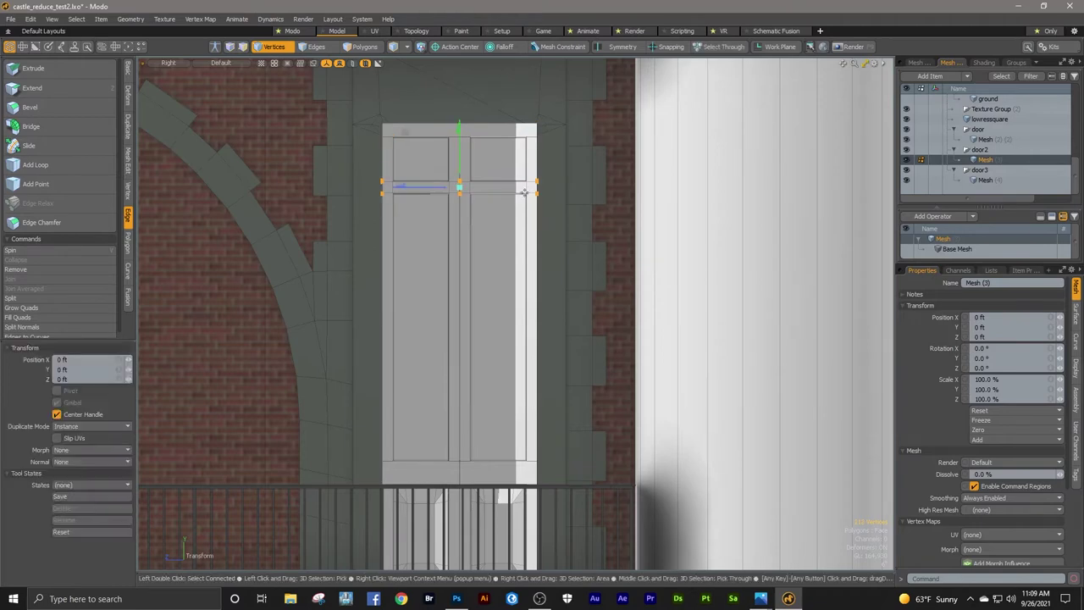
drag(458, 131, 459, 148)
key(q)
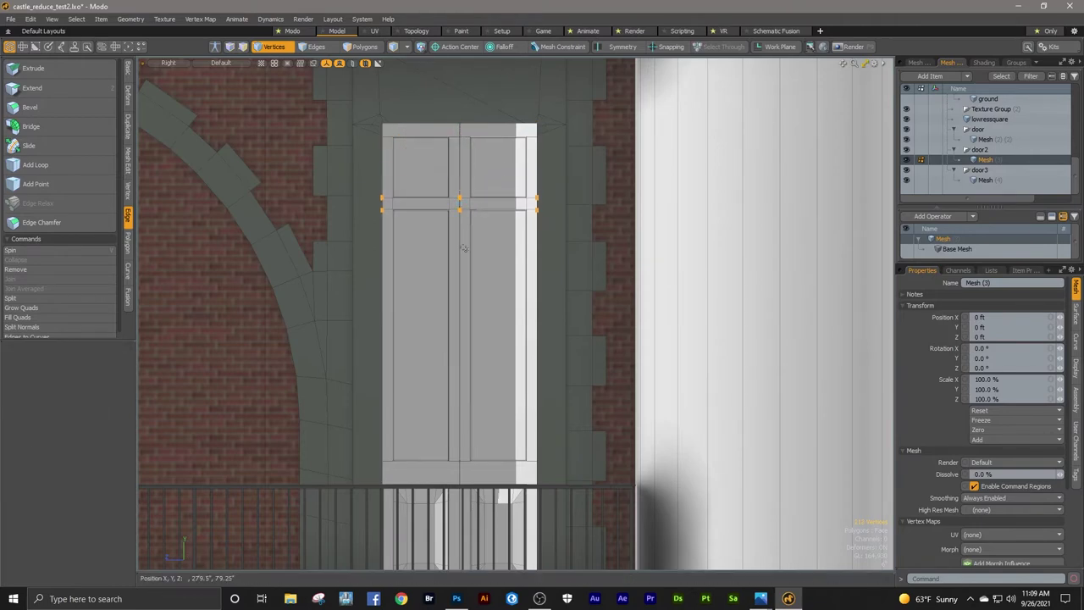
Step: Select all polygons of the double door and move it up 13'0.5" along Y to the upper balcony's opening
key(period)
key(3)
alt+drag(526, 256, 465, 391)
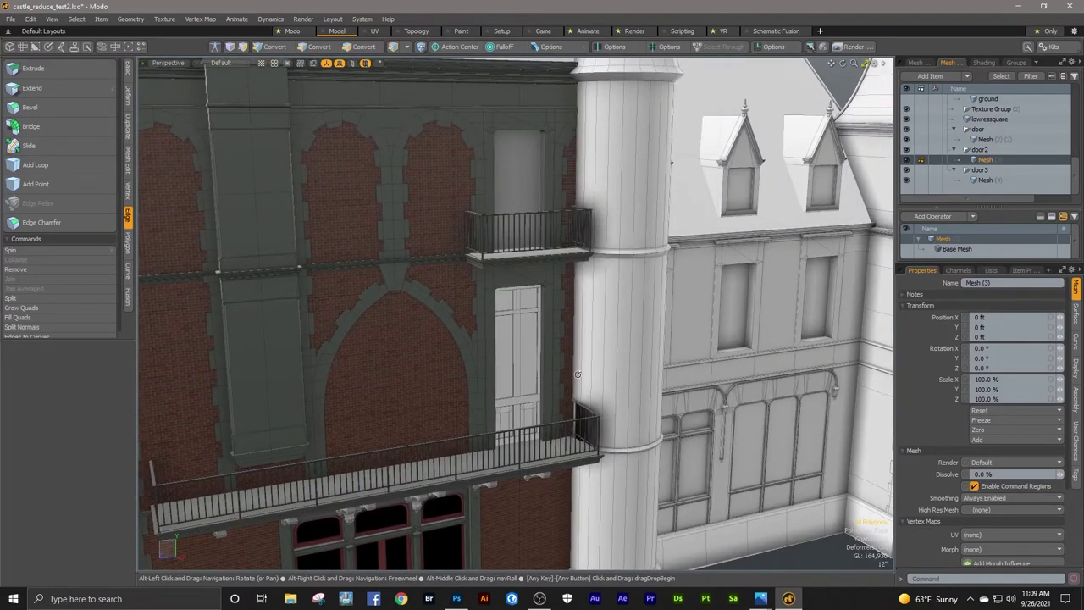
scroll(546, 355, up, 3)
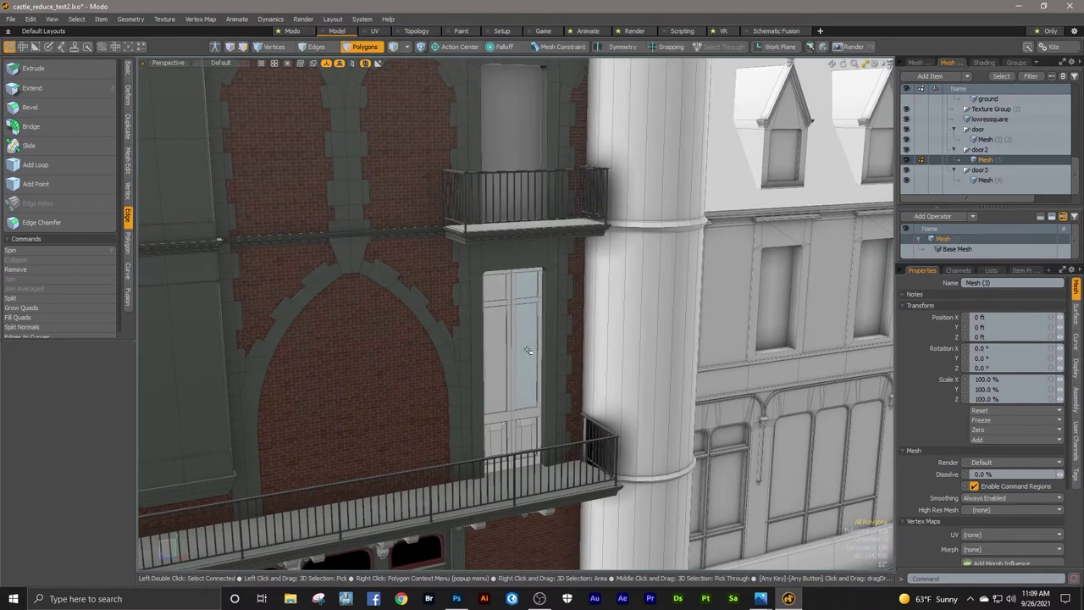
right_drag(430, 230, 584, 496)
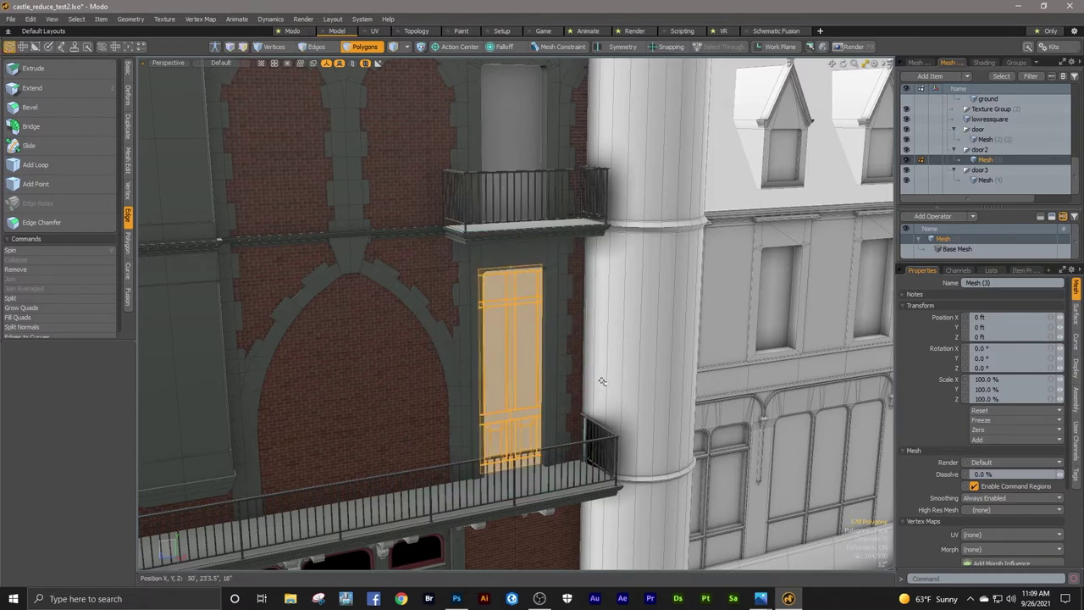
key(w)
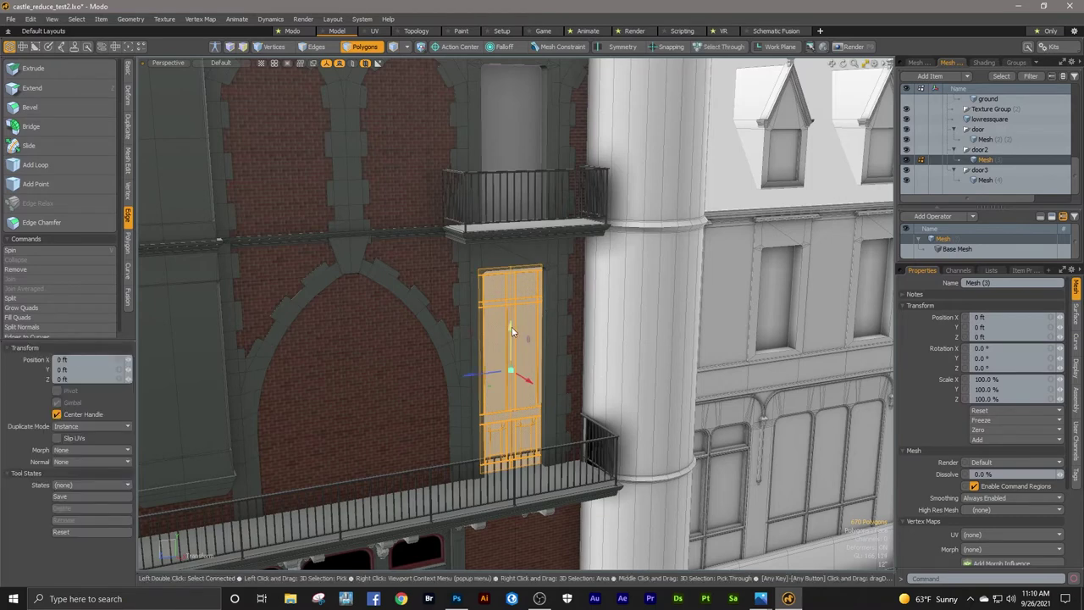
drag(512, 327, 570, 262)
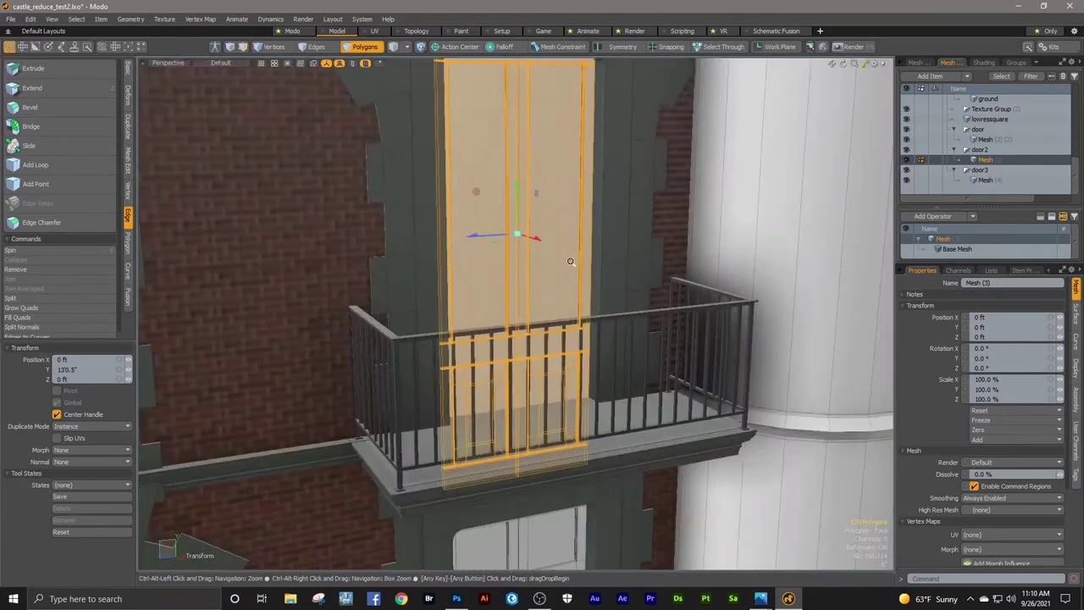
Step: Raise the double door further along Y to the upper balcony level, and move it outward along X clear of the castle
drag(516, 185, 515, 109)
ctrl+alt+drag(542, 193, 562, 144)
drag(560, 191, 764, 218)
key(space)
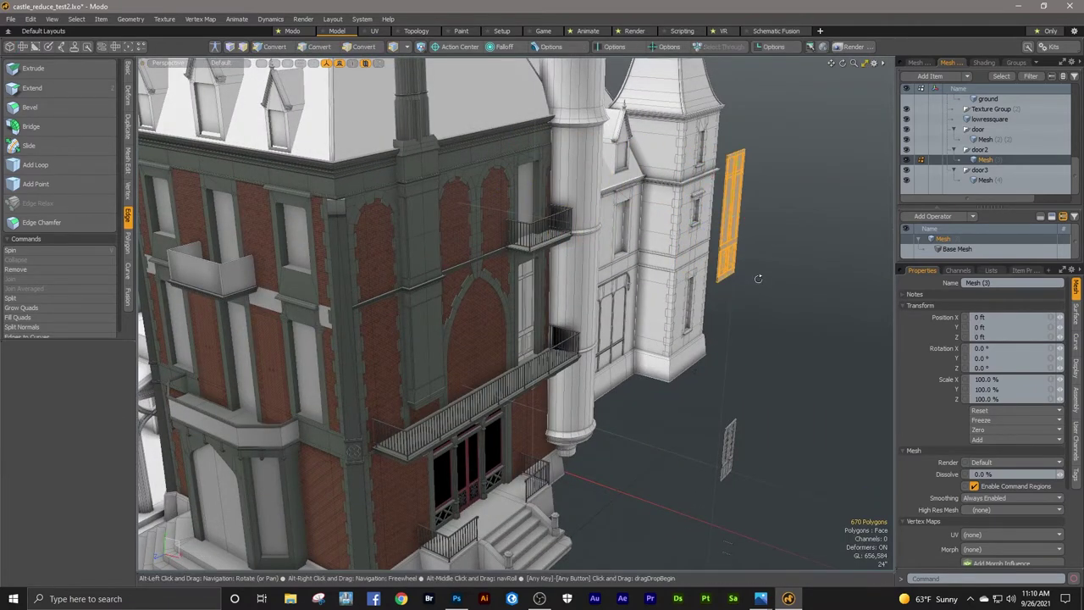
Step: Select the vertices of the second rail from the top of the raised double door and delete that rail
alt+drag(759, 276, 729, 279)
scroll(713, 221, up, 8)
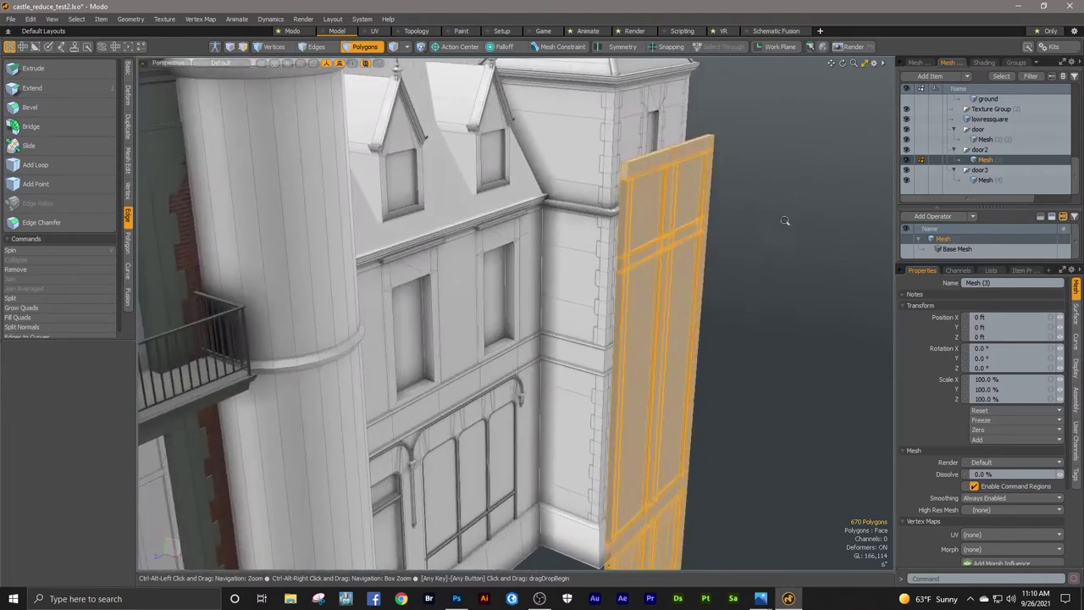
alt+drag(787, 220, 745, 234)
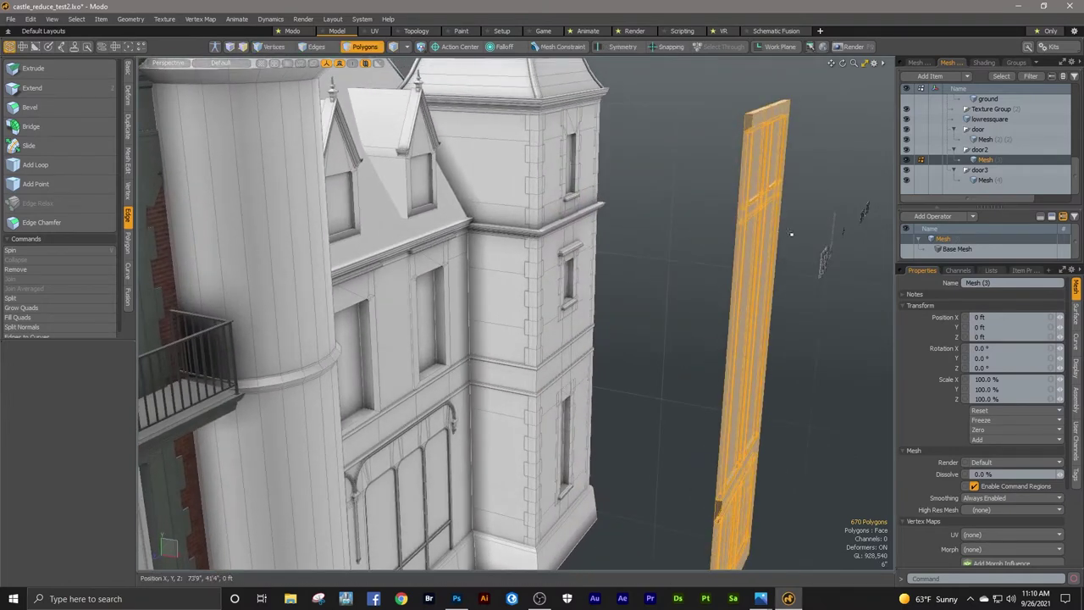
key(1)
drag(806, 165, 672, 242)
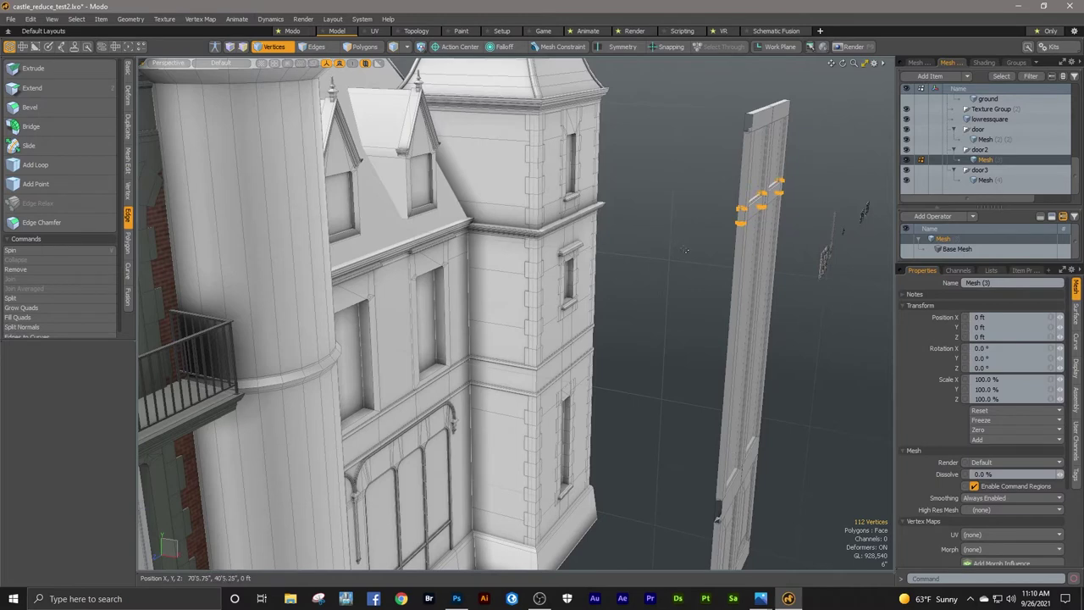
click(685, 250)
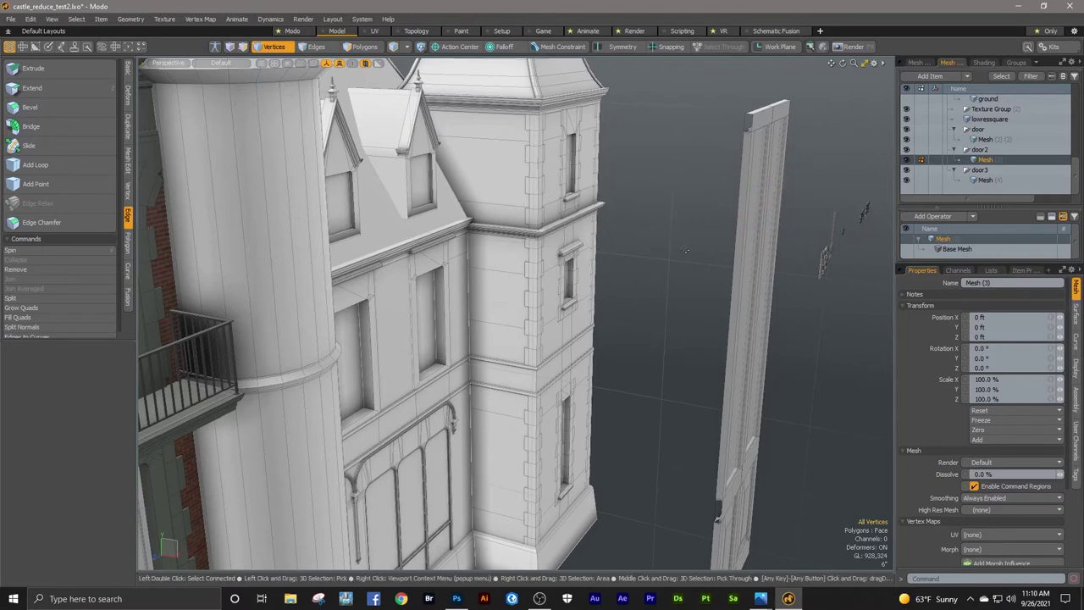
Step: Select the vertices of the door's top rail and, in the Right view, lower them about 3'9" along Y to shorten the door
drag(718, 88, 815, 153)
scroll(782, 185, down, 7)
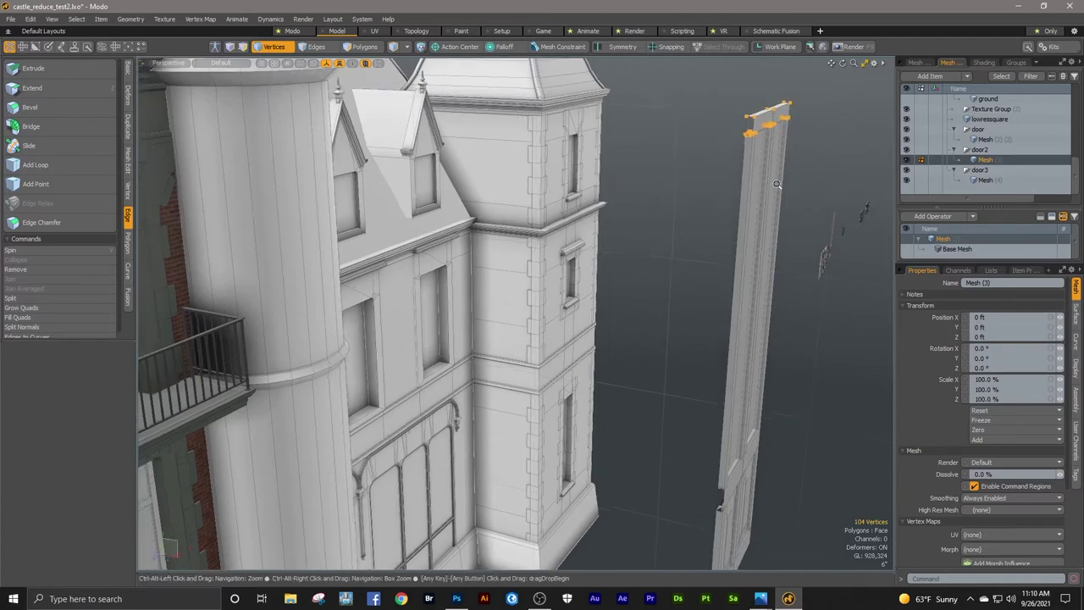
alt+drag(781, 186, 629, 203)
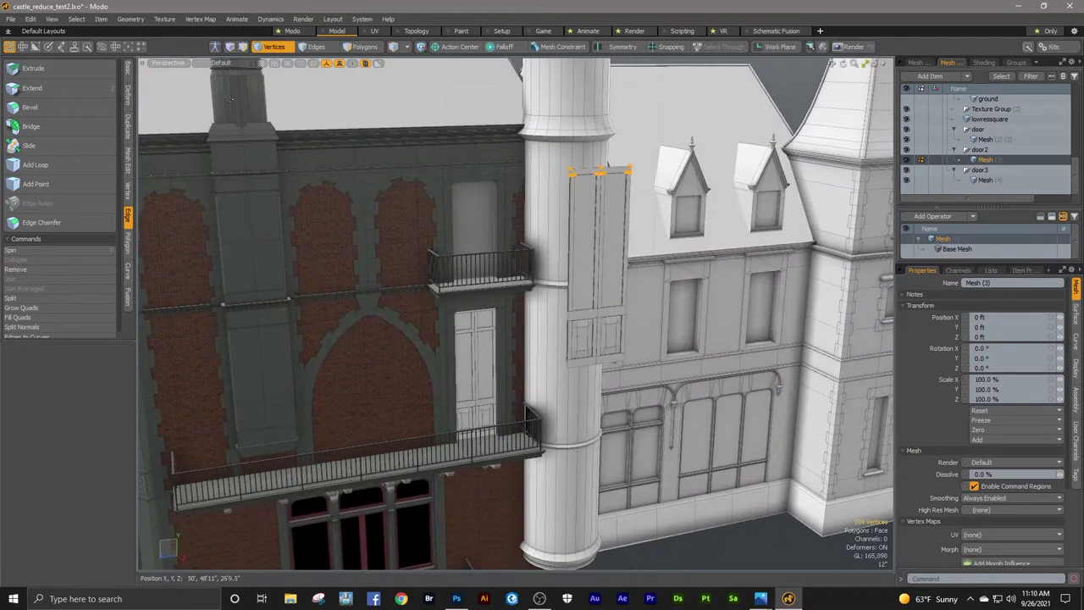
click(176, 68)
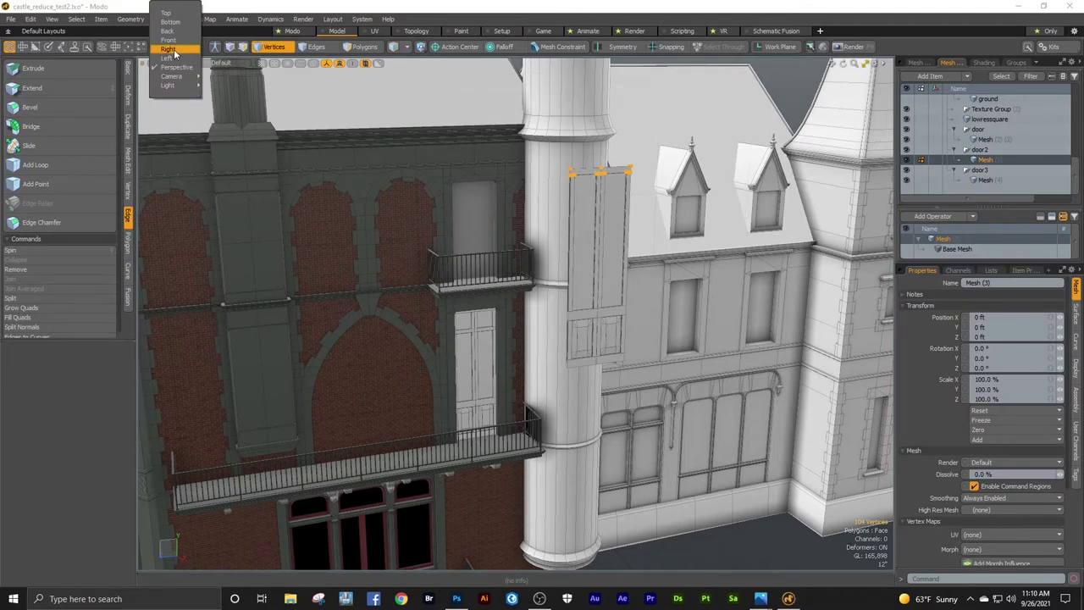
click(173, 49)
alt+drag(485, 233, 508, 288)
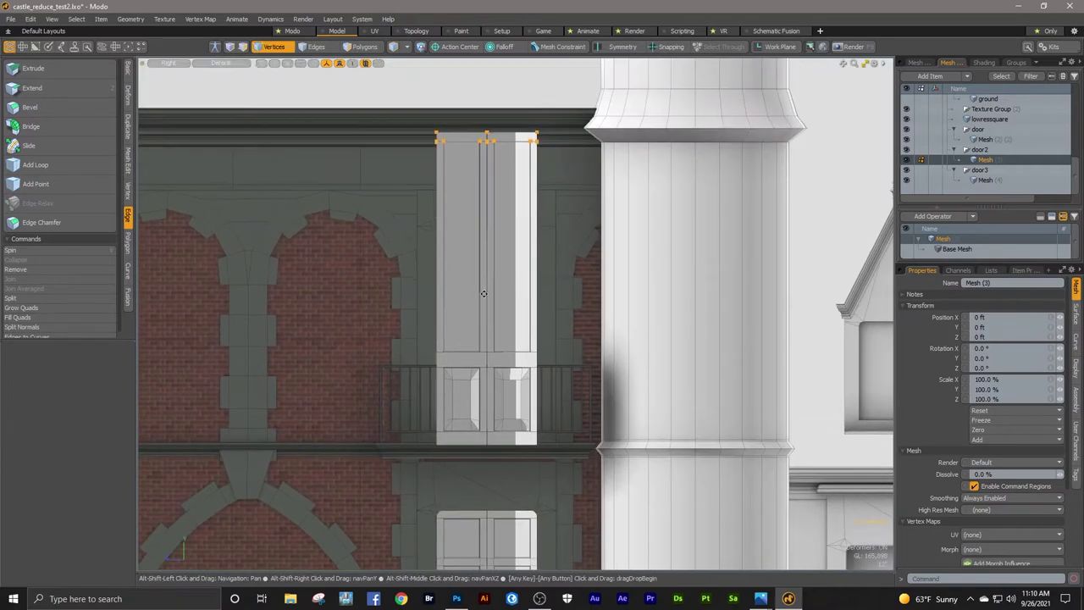
key(w)
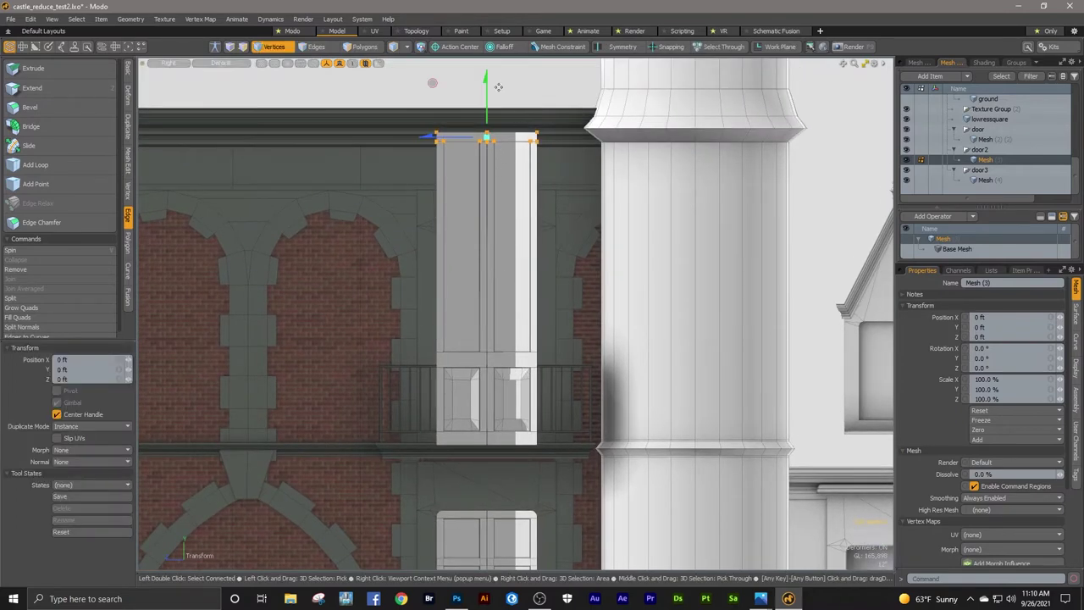
drag(487, 82, 487, 176)
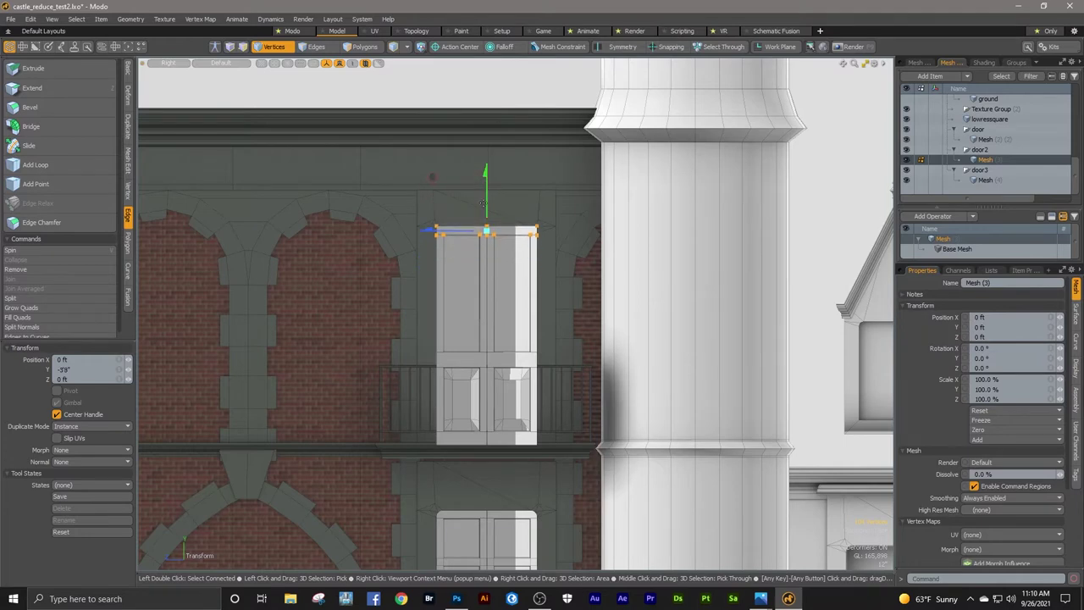
mouse_move(471, 280)
ctrl+alt+mouse_down()
mouse_move(529, 272)
mouse_move(479, 281)
ctrl+alt+mouse_up()
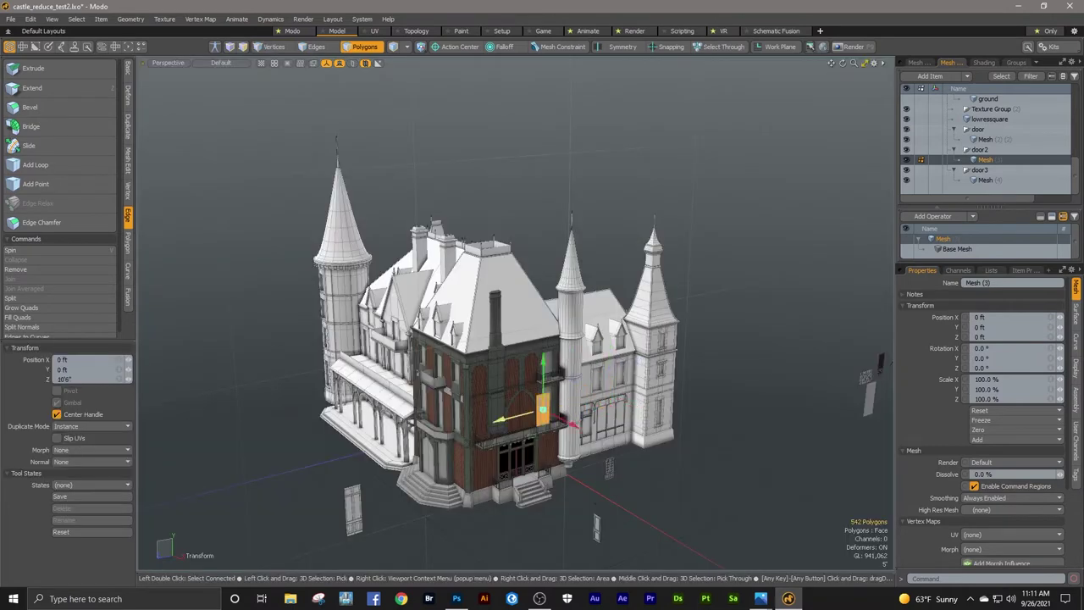
Step: Move the shortened double door's polygons along Z to 77'2", away from the castle's facade and near the taller door
drag(500, 419, 288, 475)
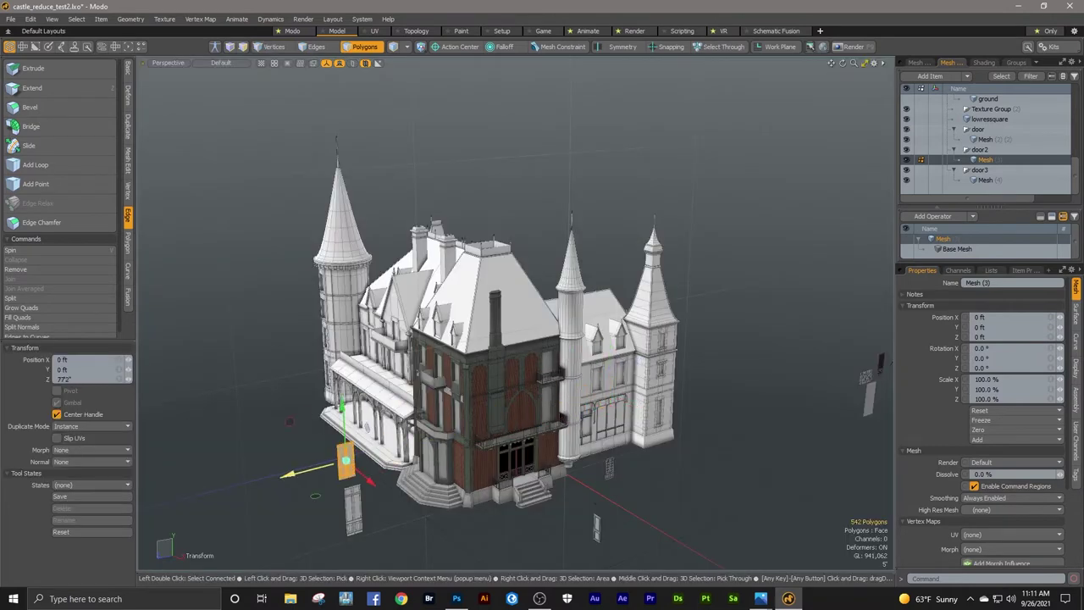
key(q)
alt+drag(438, 524, 470, 457)
Step: Select the polygons of the shortened double door and delete the mesh's Surface Normal vertex map
alt+drag(683, 329, 730, 323)
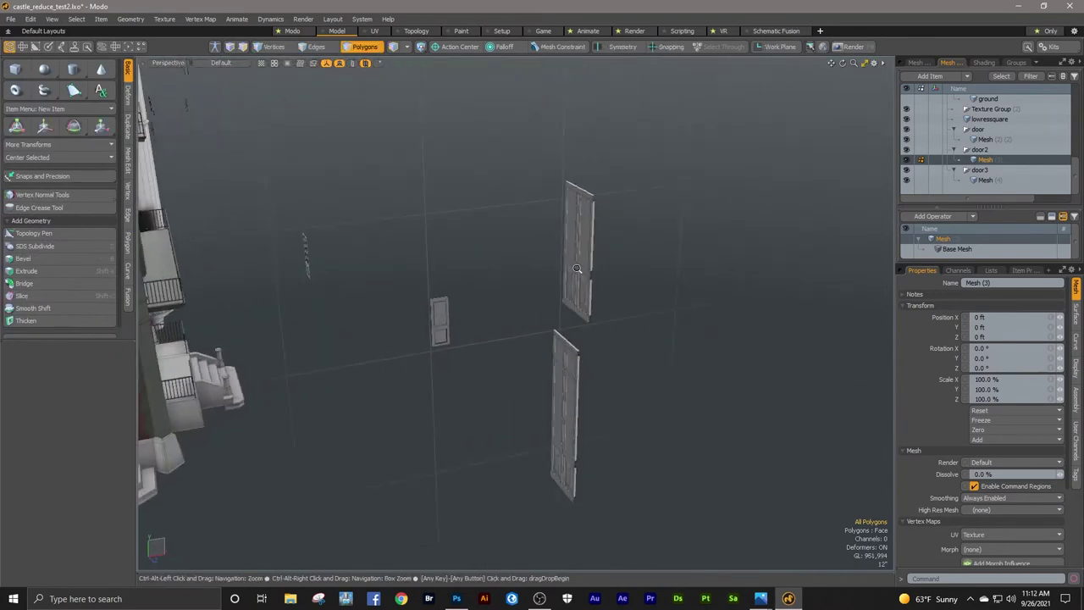
ctrl+alt+drag(578, 270, 433, 271)
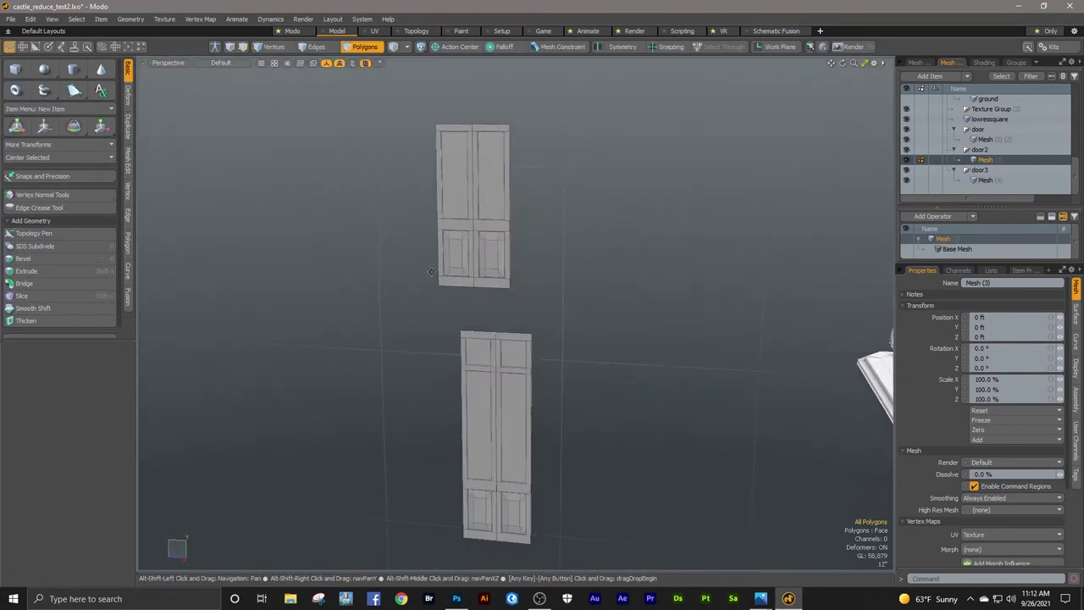
drag(422, 111, 555, 311)
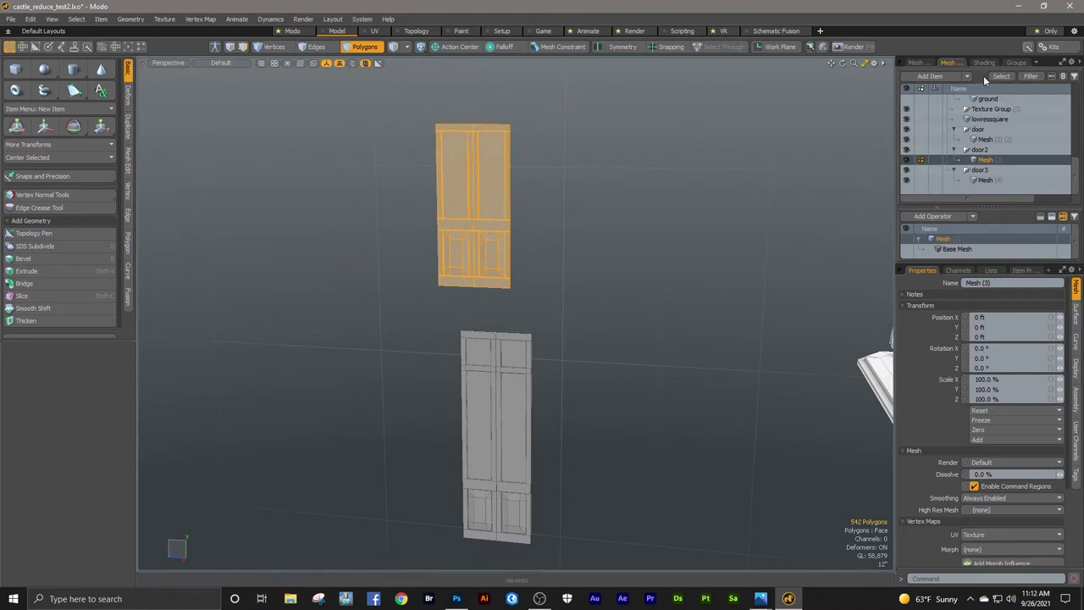
click(994, 270)
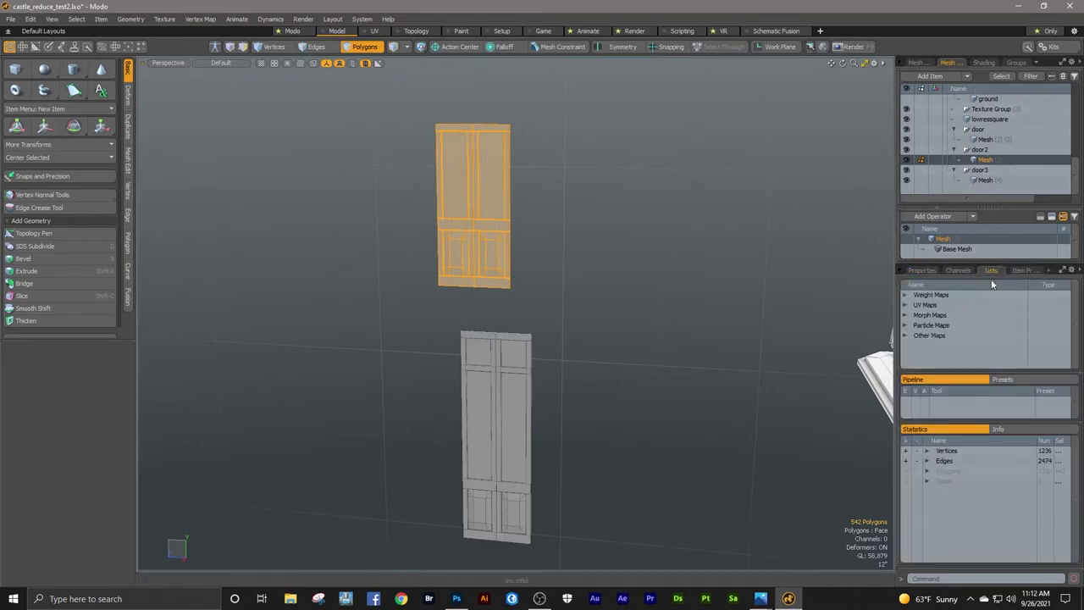
click(904, 336)
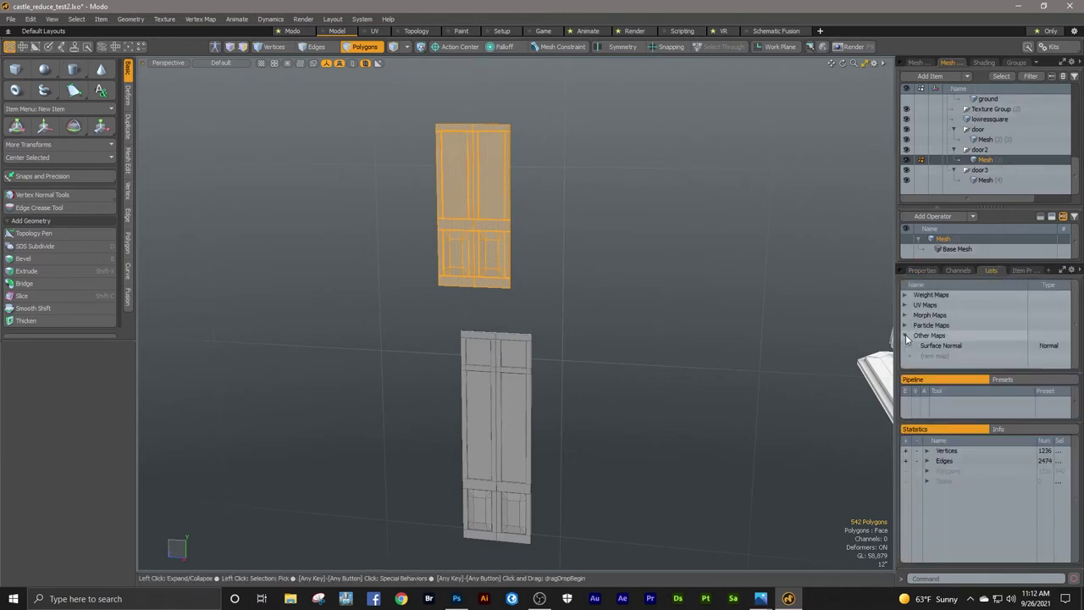
click(958, 349)
right_click(958, 349)
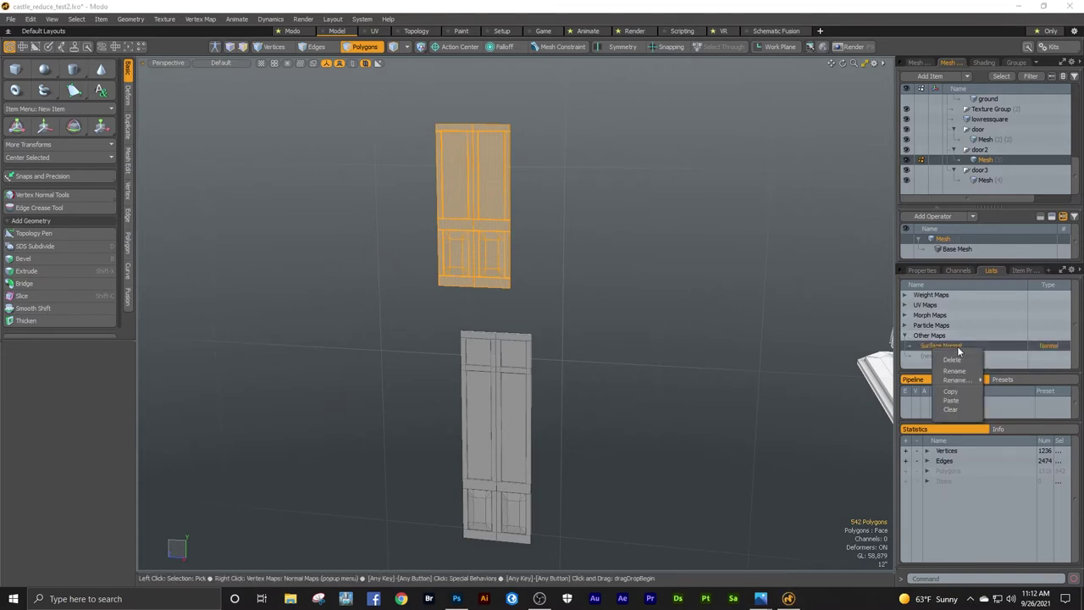
click(955, 364)
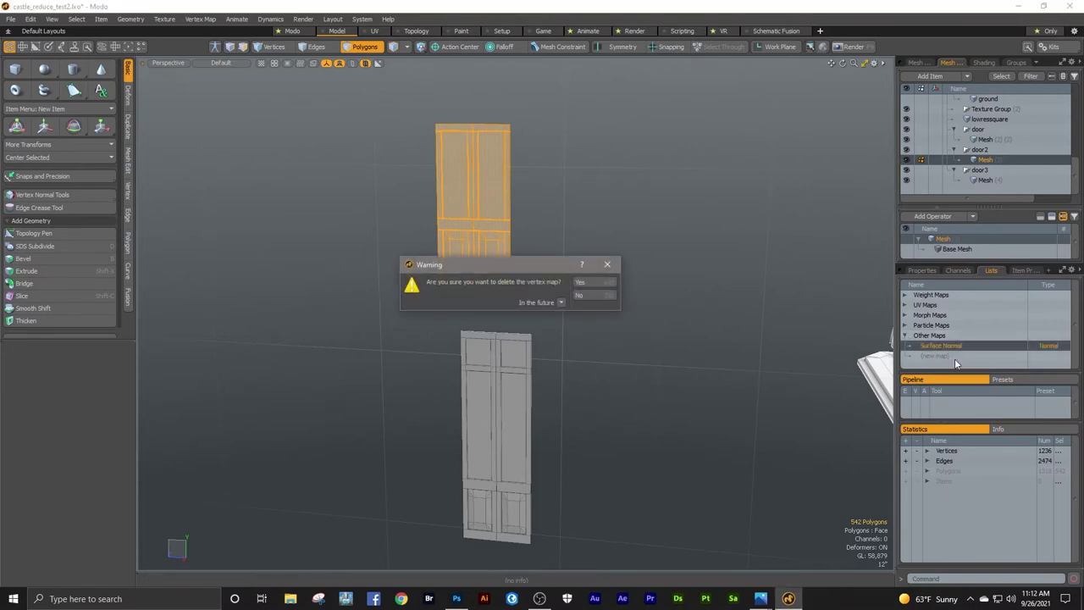
click(594, 282)
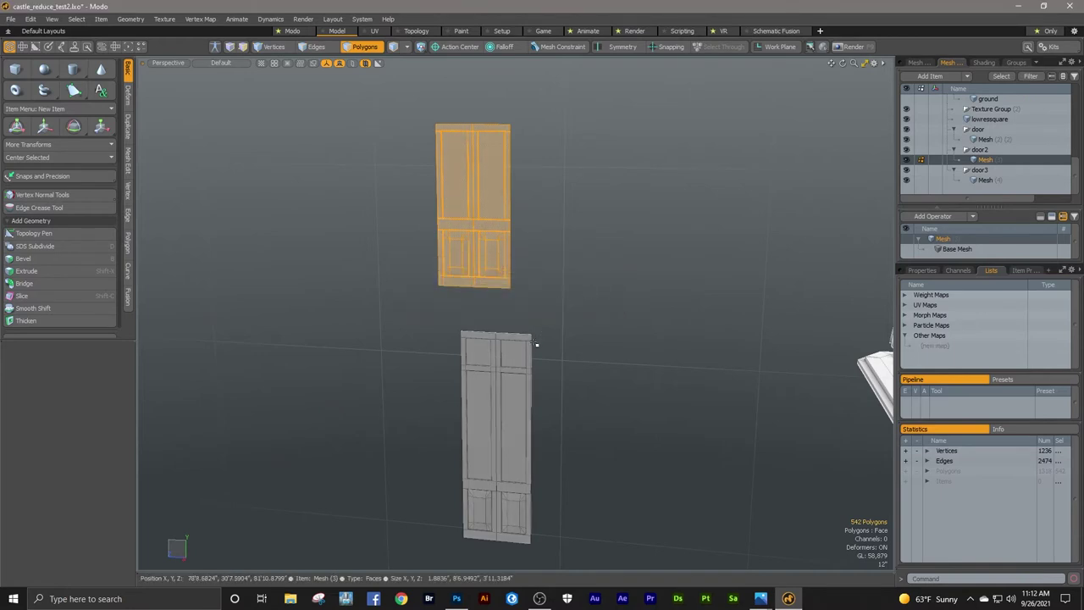
Step: Select the polygons of both double doors and run Mesh Cleanup with all of its options enabled, then clear the selection
right_drag(551, 320, 446, 557)
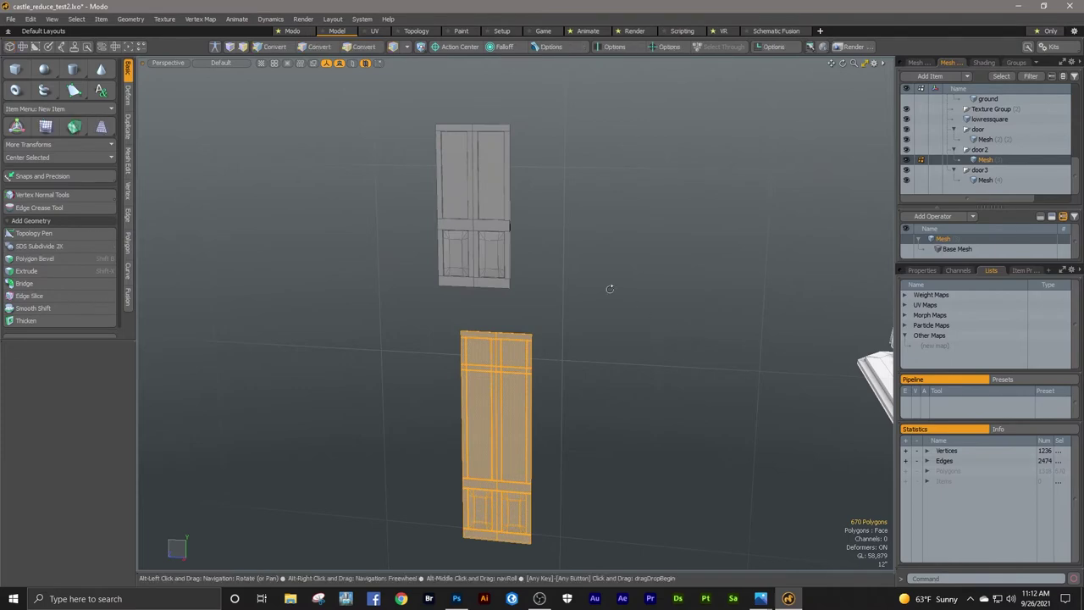
scroll(491, 237, up, 6)
alt+drag(595, 206, 415, 306)
alt+shift+drag(652, 373, 593, 337)
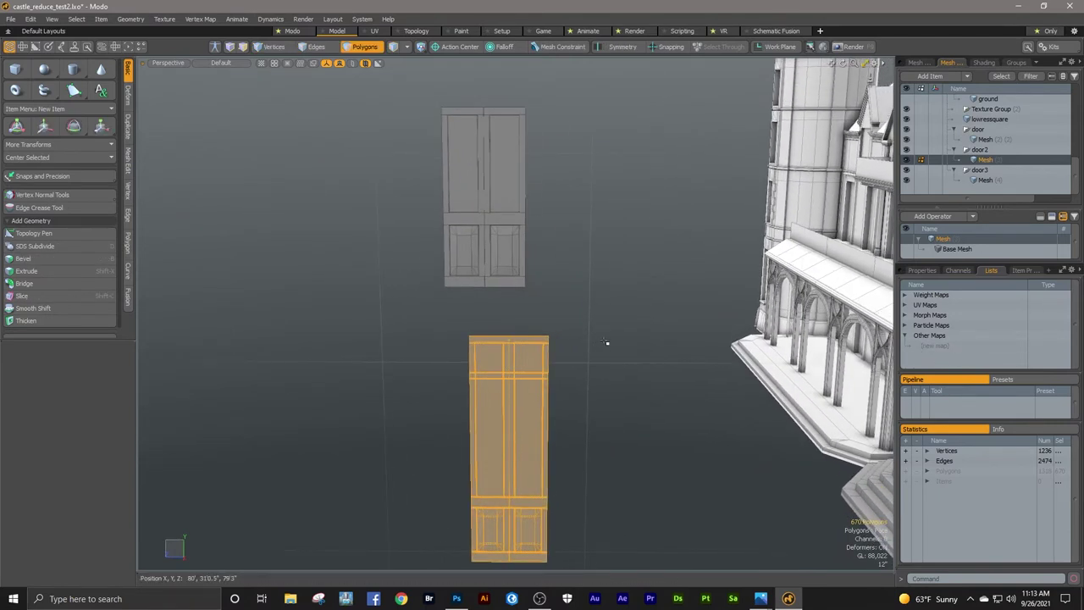
right_drag(554, 95, 432, 301)
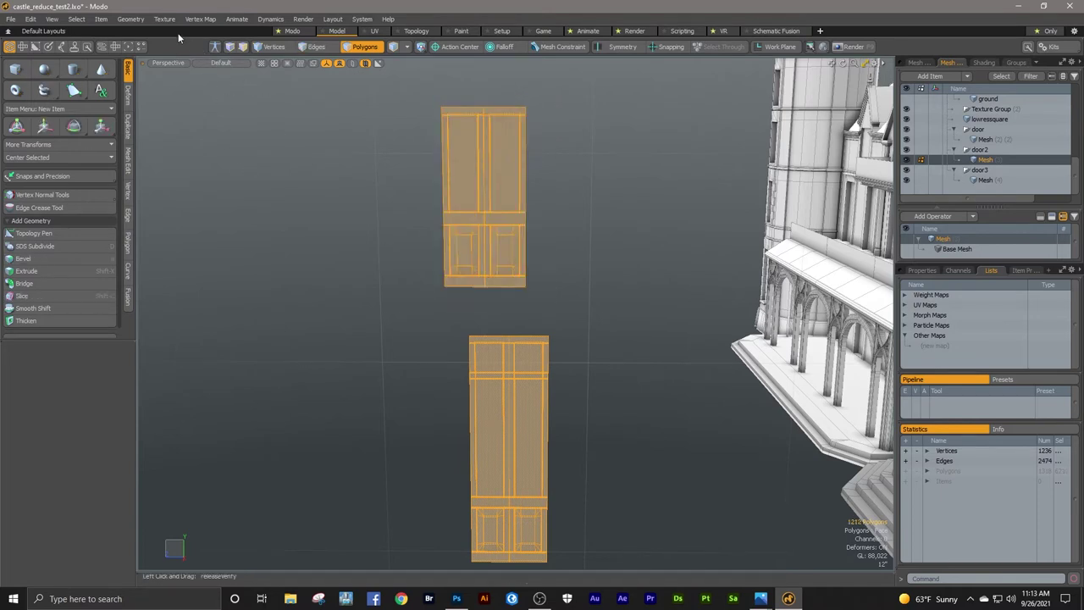
click(130, 18)
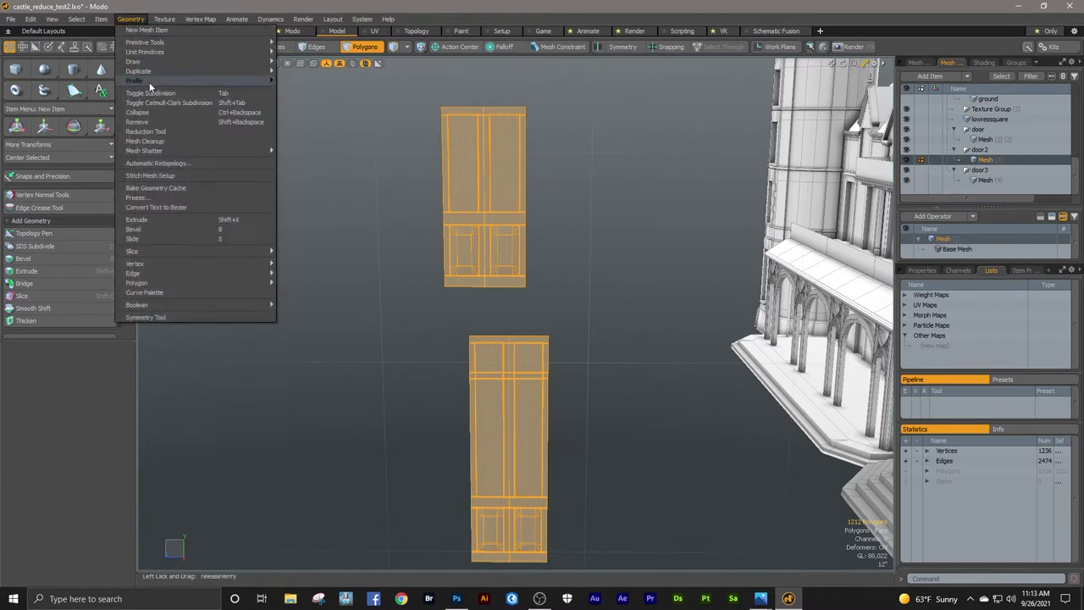
click(164, 137)
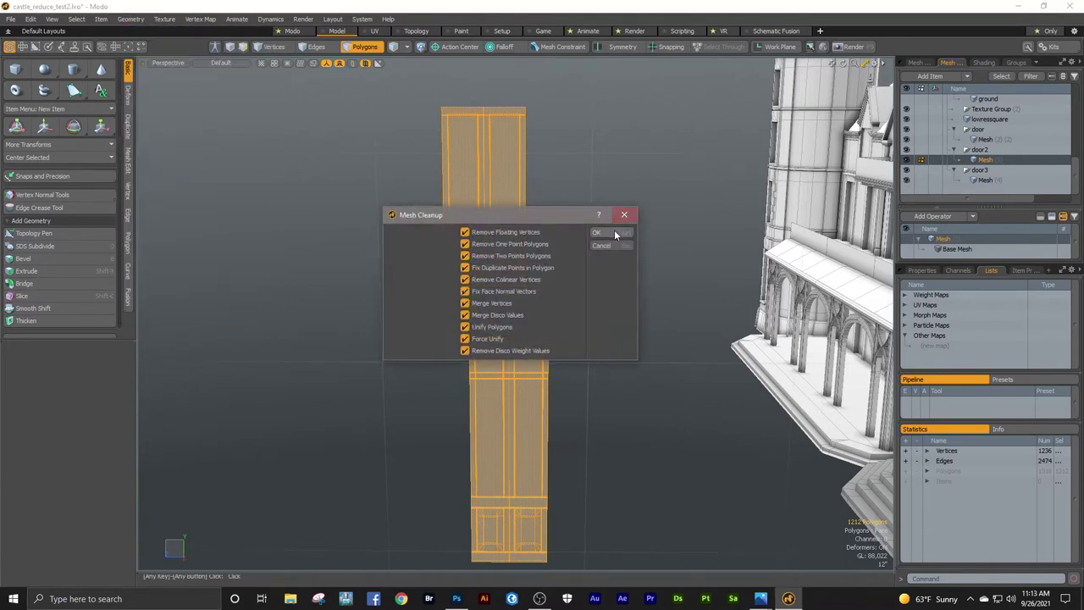
click(613, 231)
click(567, 258)
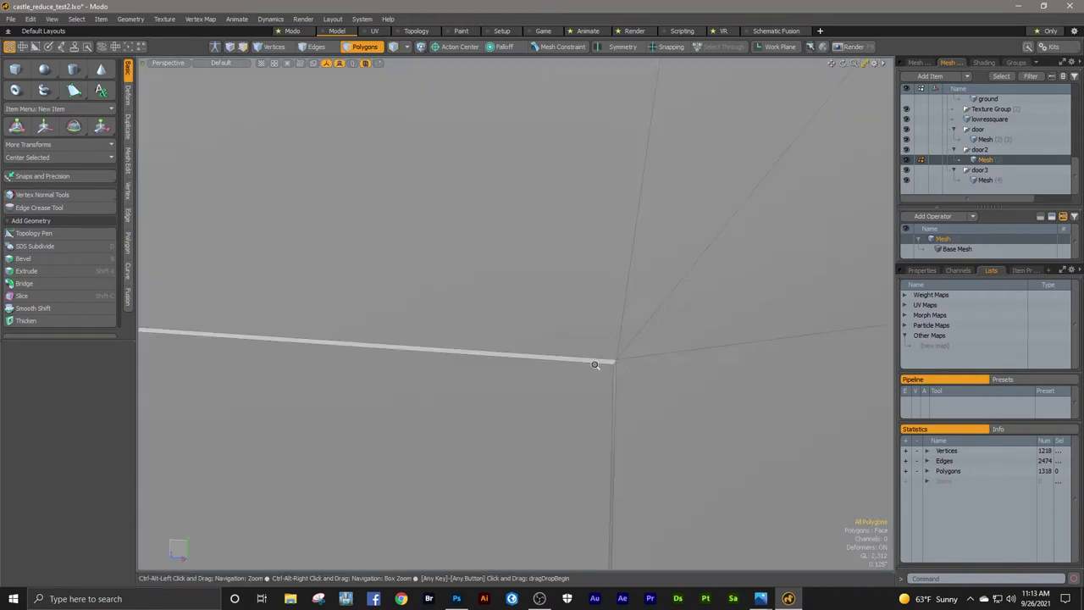
Step: Select the raised face of a door panel and examine its upper corner and the surrounding panel geometry from several angles
scroll(596, 364, up, 2)
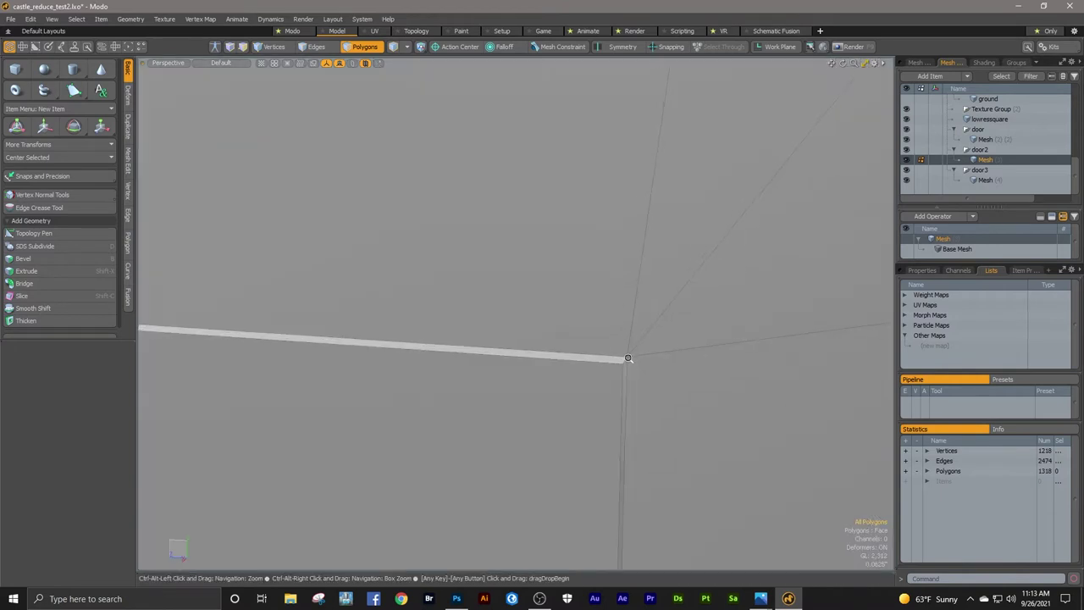
click(562, 384)
ctrl+alt+drag(559, 383, 438, 399)
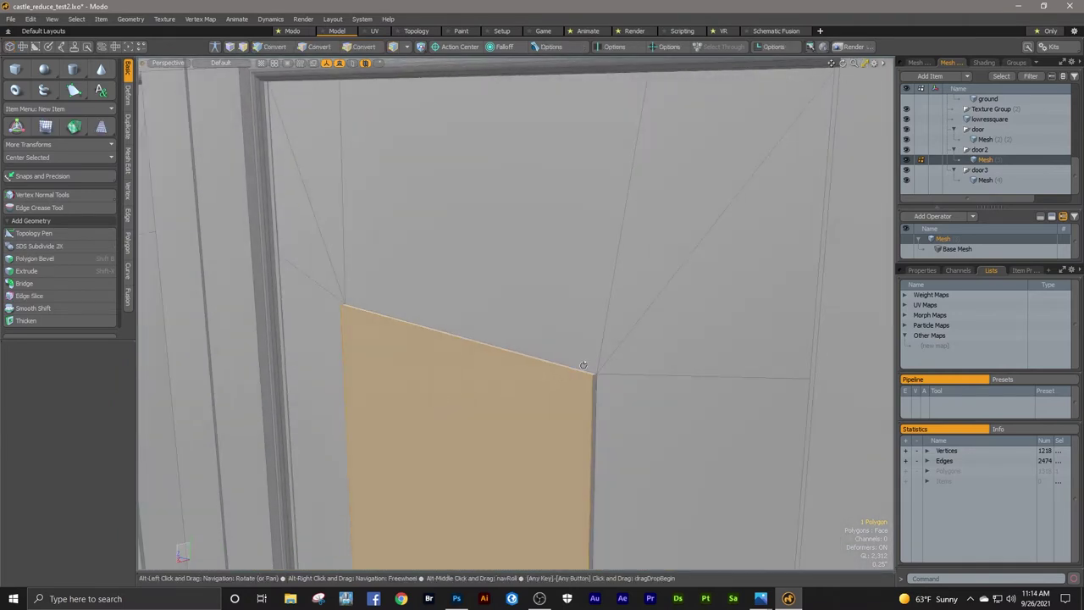
alt+shift+drag(617, 370, 443, 367)
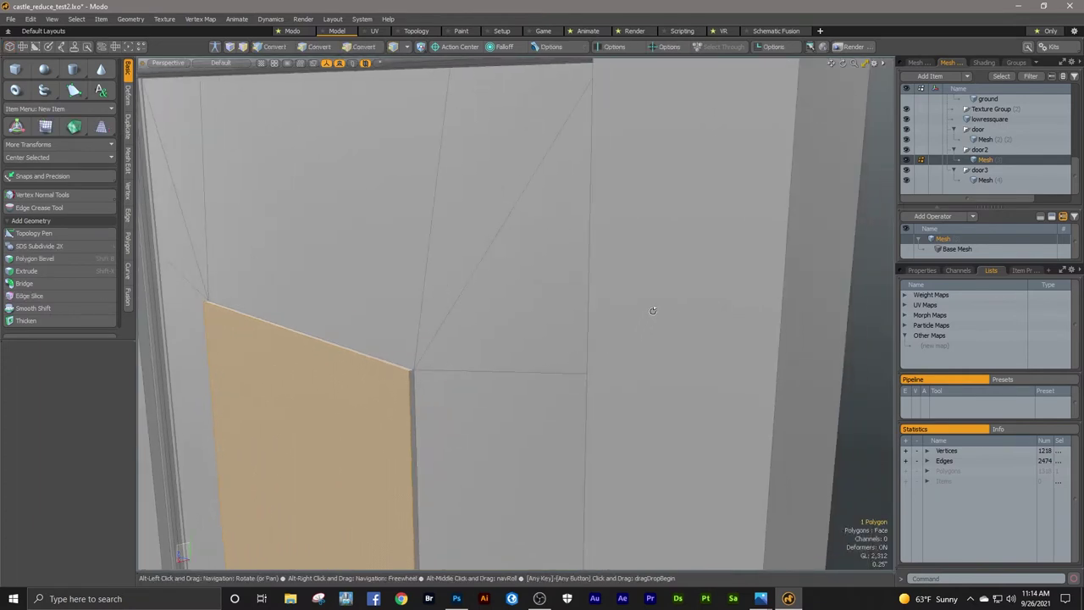
mouse_move(653, 298)
ctrl+alt+mouse_down()
mouse_move(612, 318)
mouse_move(670, 291)
mouse_move(649, 306)
ctrl+alt+mouse_up()
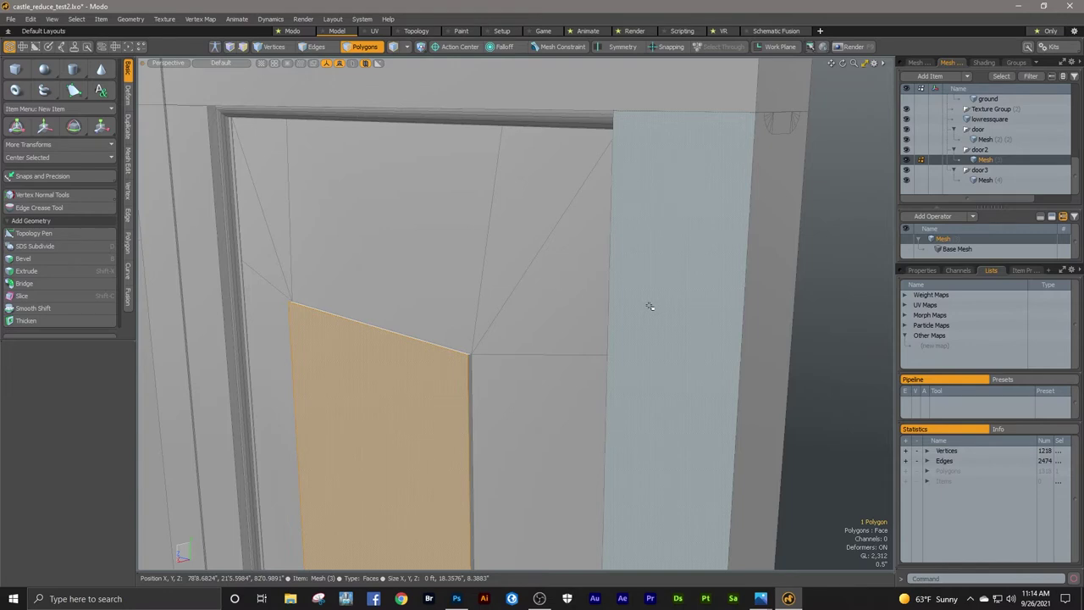
key(super)
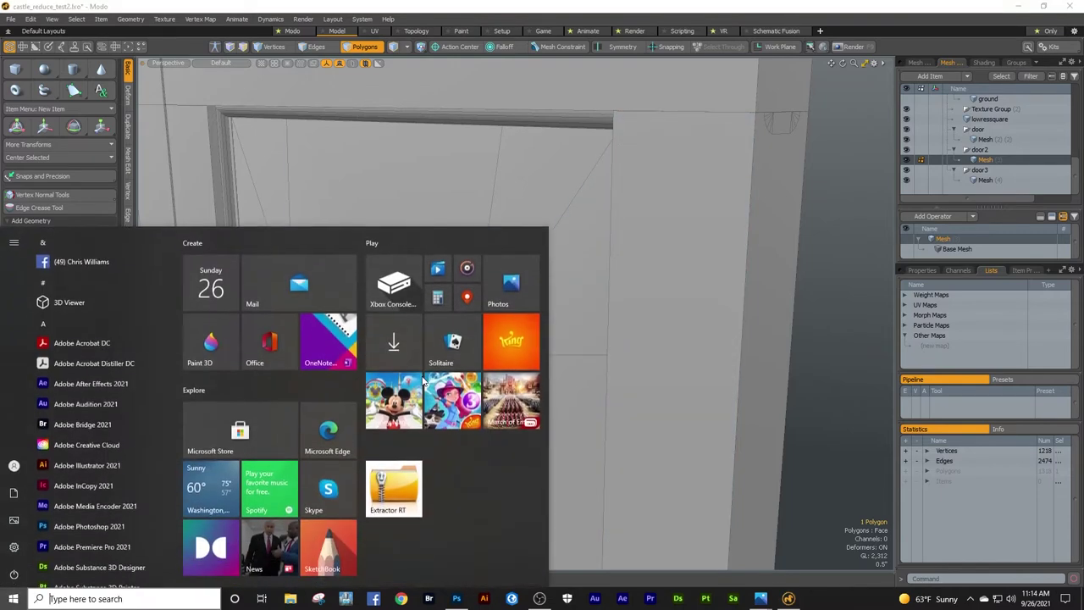
click(623, 6)
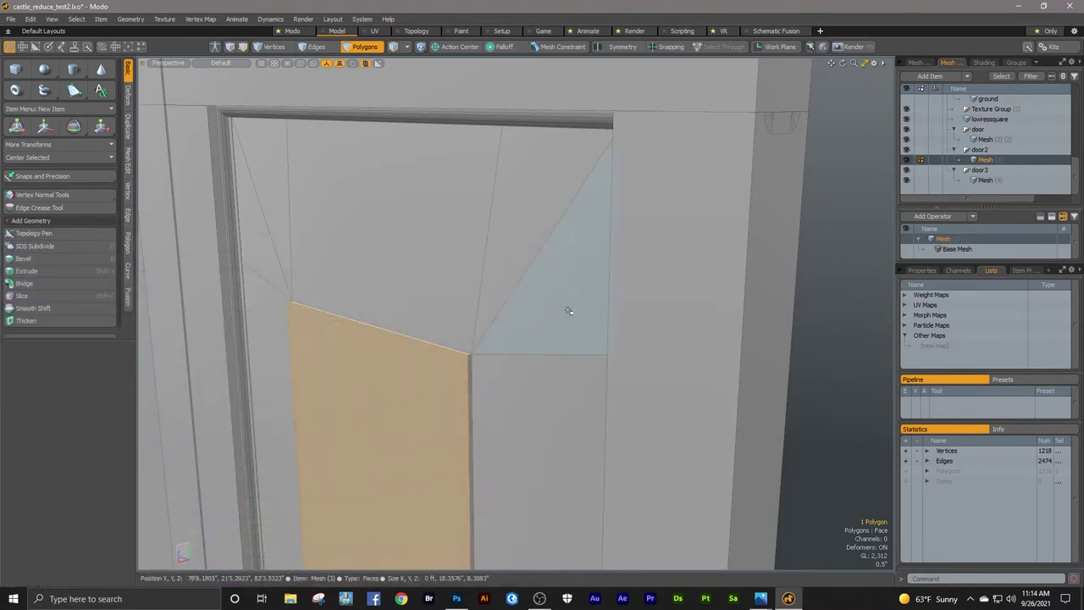
alt+drag(474, 416, 426, 410)
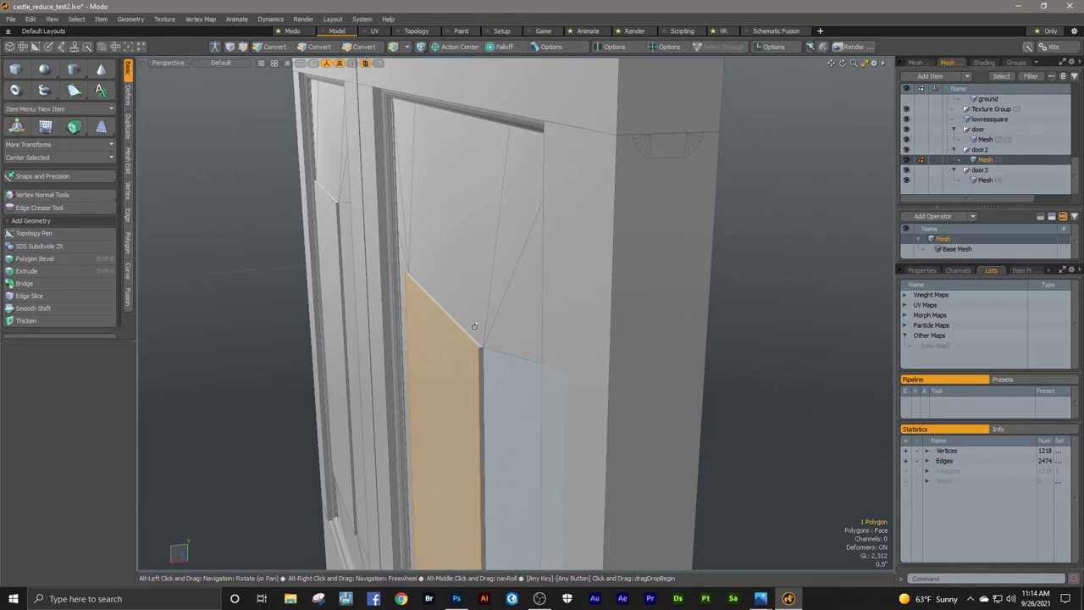
alt+drag(446, 383, 463, 380)
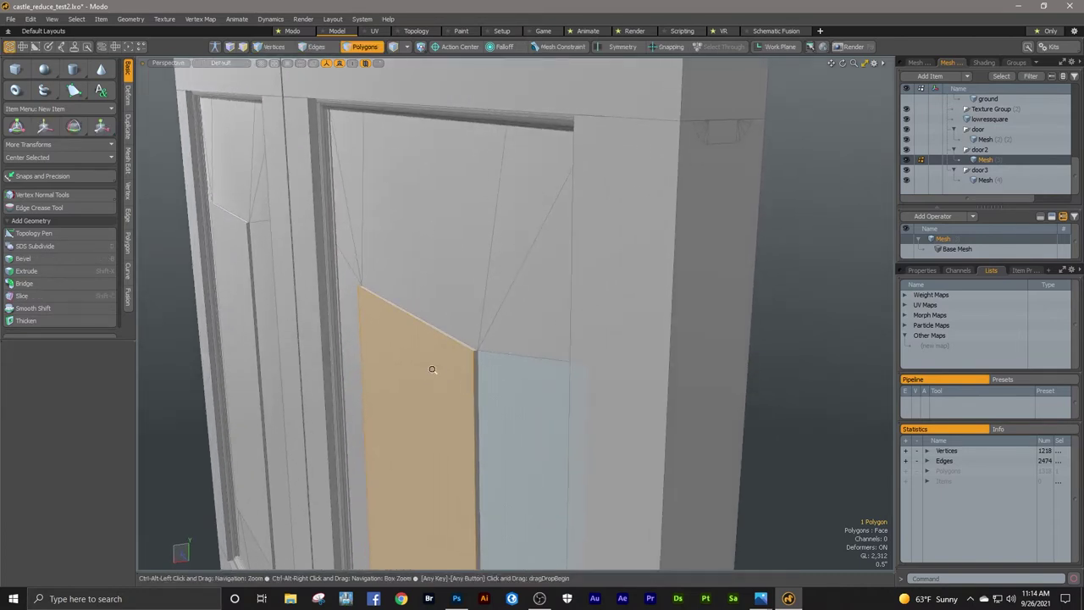
Step: Scale the selected raised face of the door panel uniformly to 99%
alt+drag(429, 370, 568, 265)
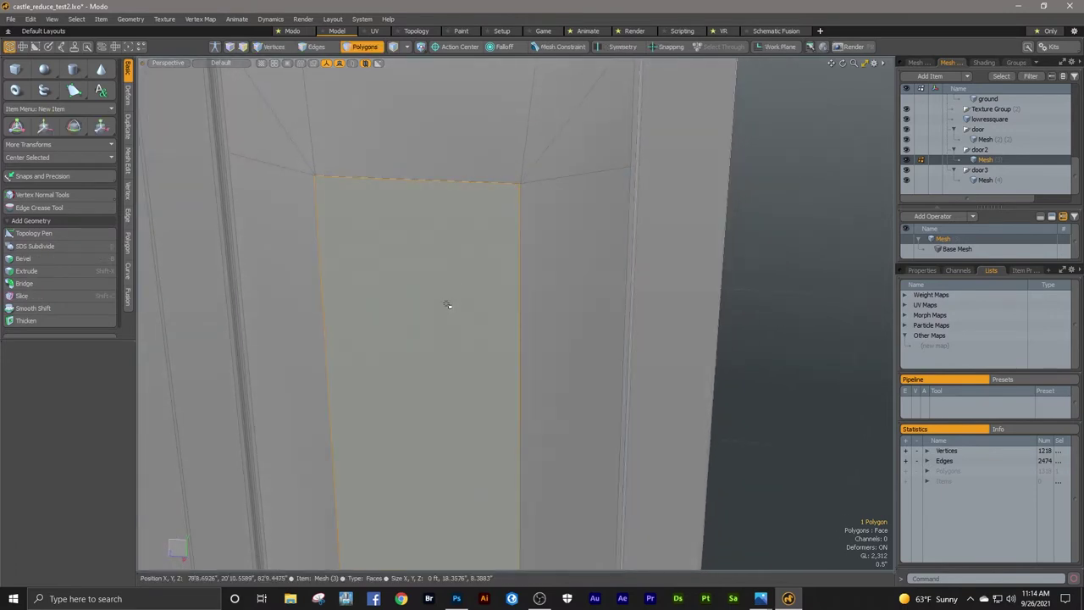
key(y)
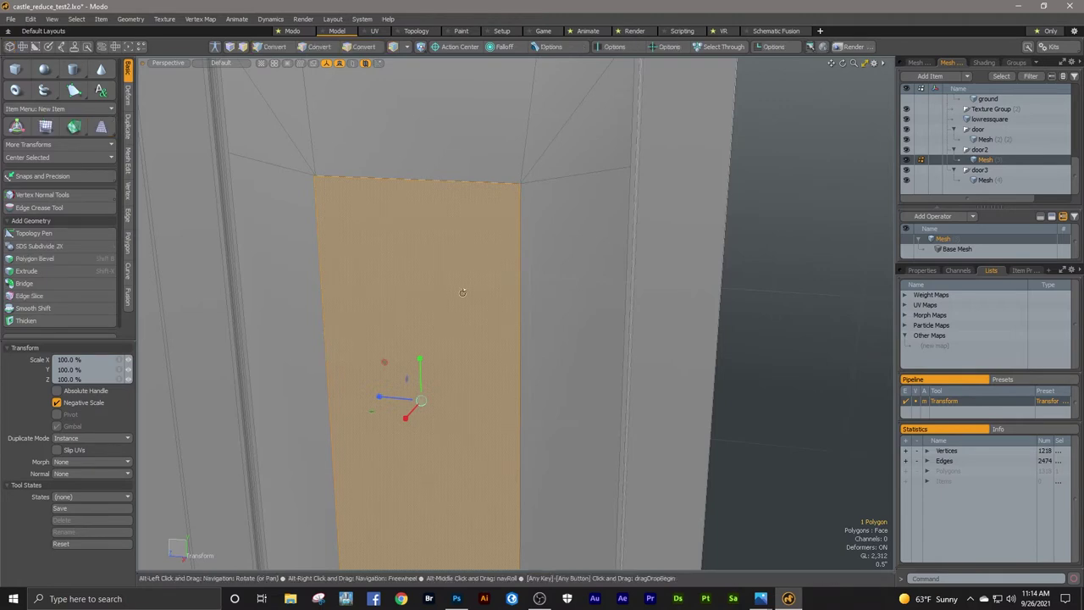
alt+drag(480, 279, 459, 319)
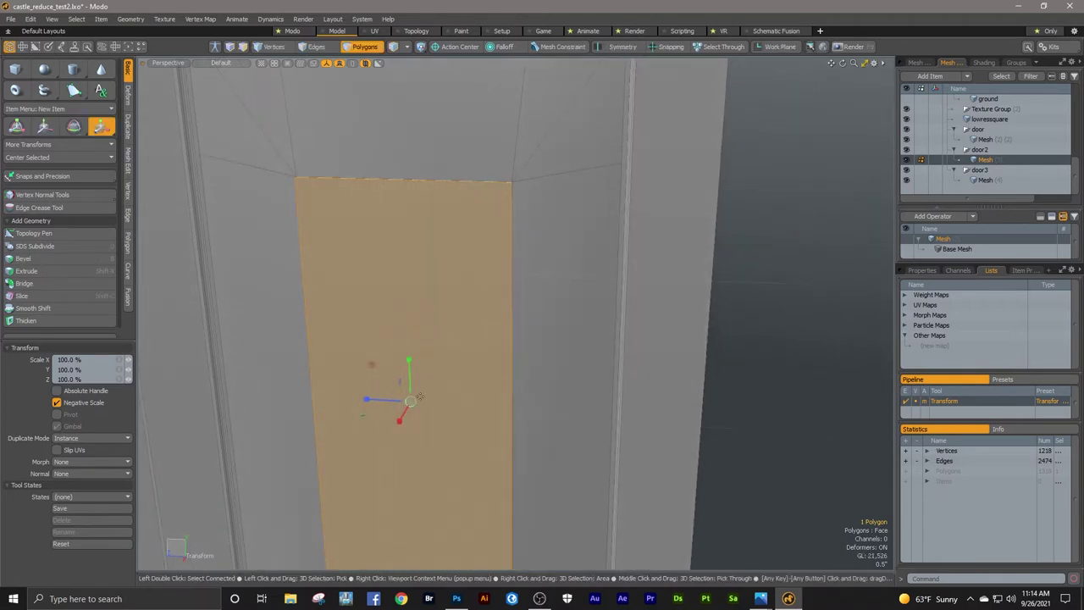
drag(410, 401, 406, 401)
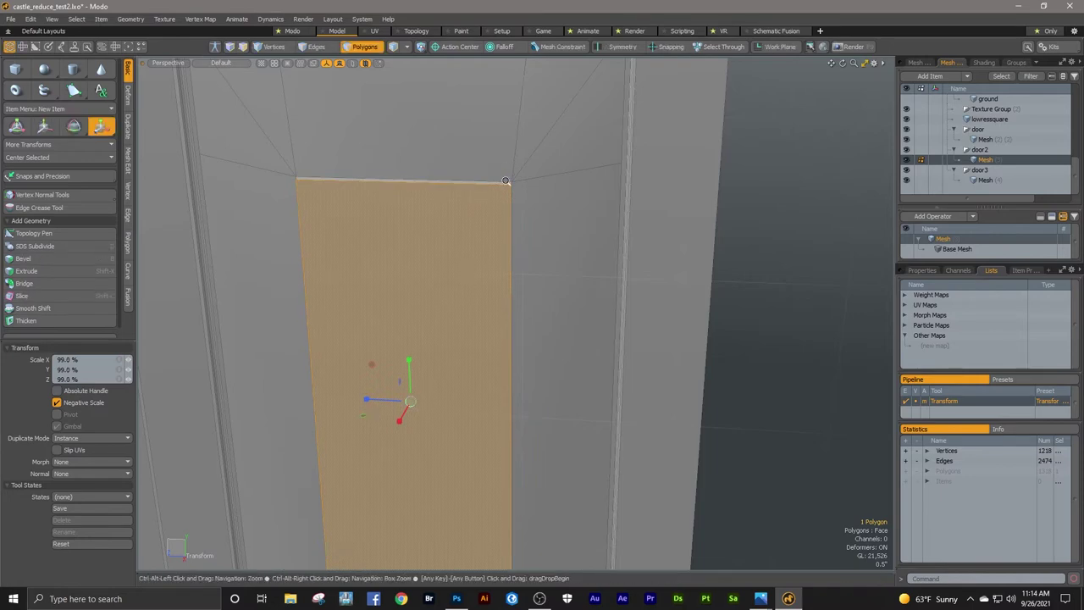
Step: In the Right view, scale the raised panel face to 96.5% along Z and 98% along Y
ctrl+alt+drag(506, 181, 315, 300)
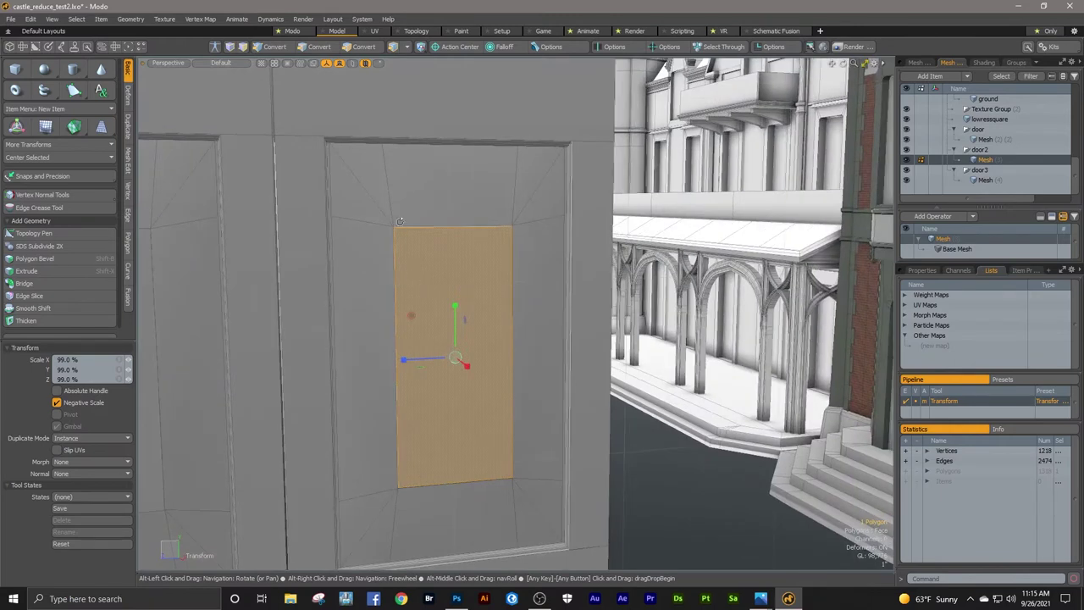
ctrl+alt+drag(395, 223, 359, 290)
alt+drag(446, 424, 430, 399)
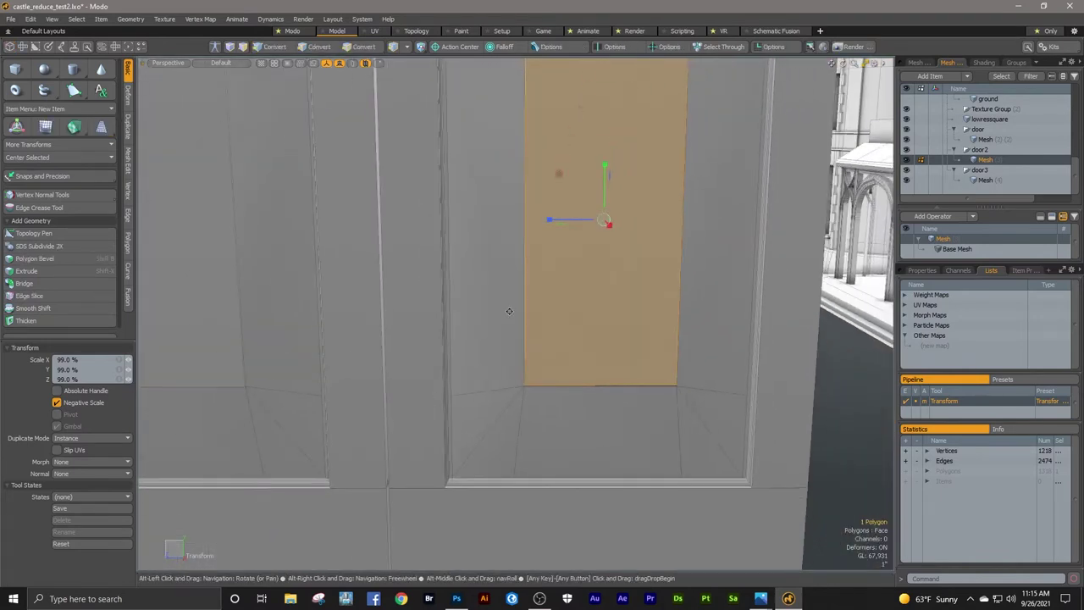
alt+shift+drag(509, 314, 500, 339)
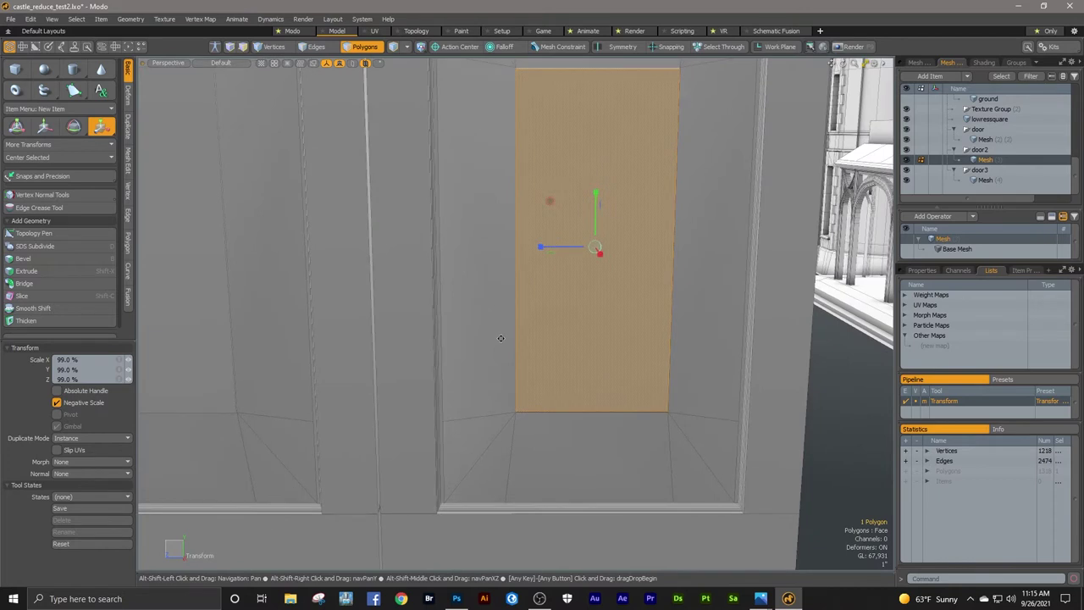
click(169, 63)
click(176, 53)
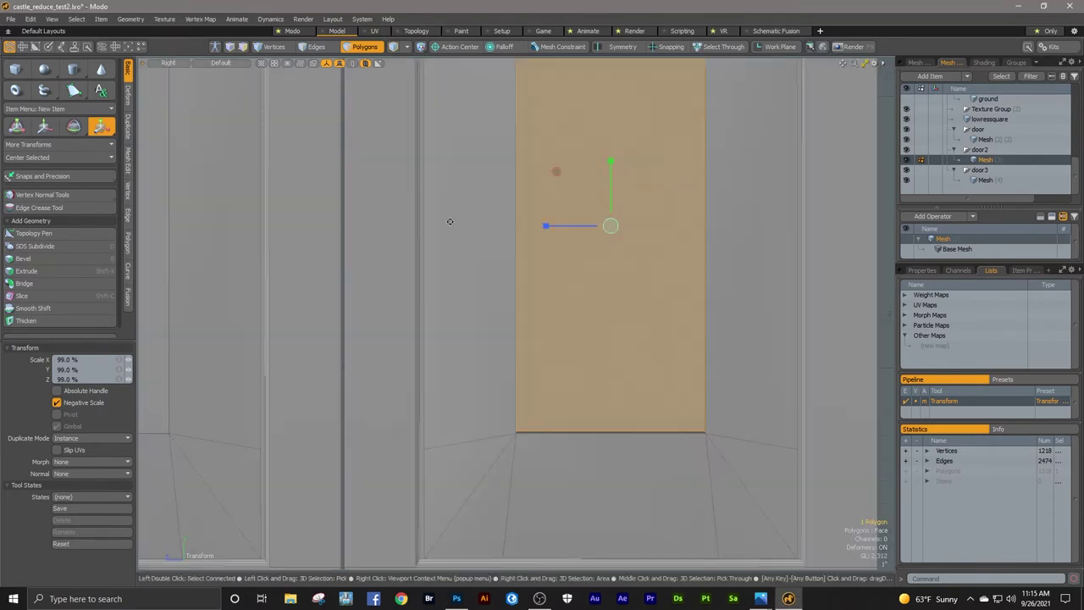
alt+shift+drag(540, 232, 491, 336)
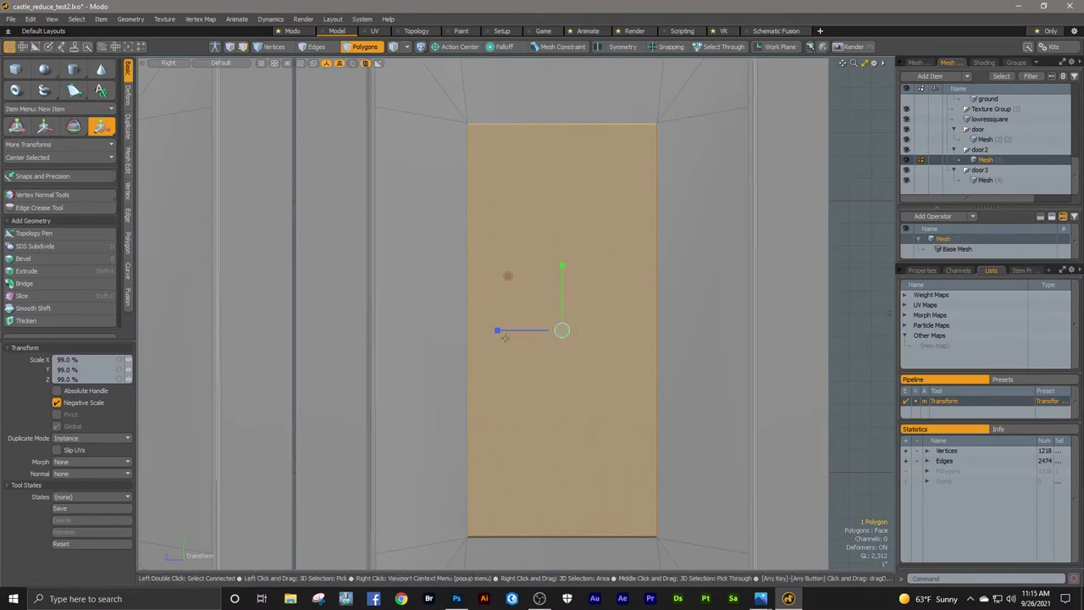
drag(497, 331, 499, 330)
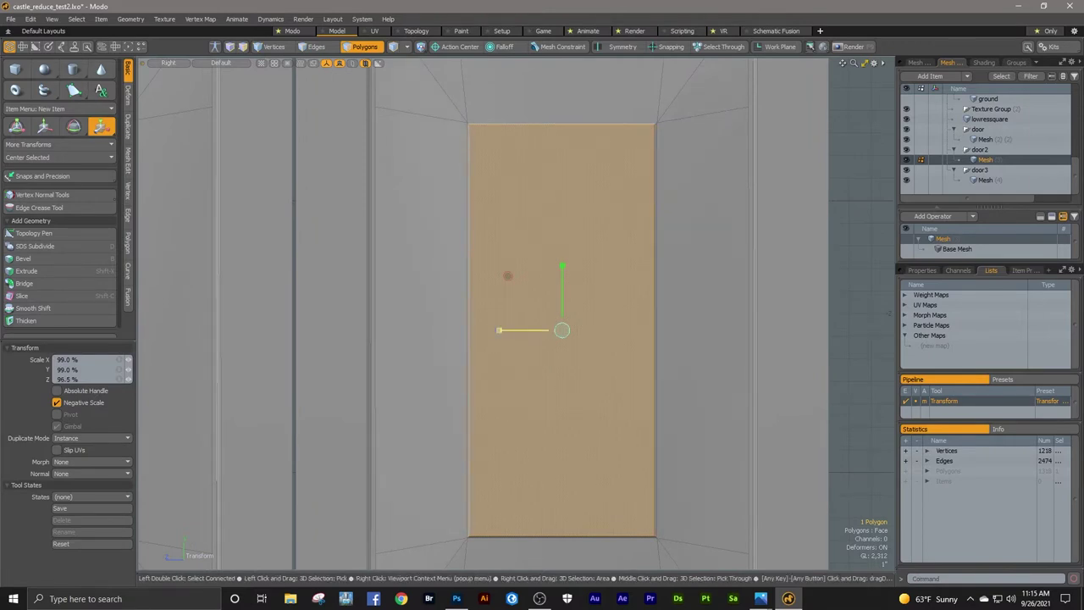
drag(561, 267, 561, 268)
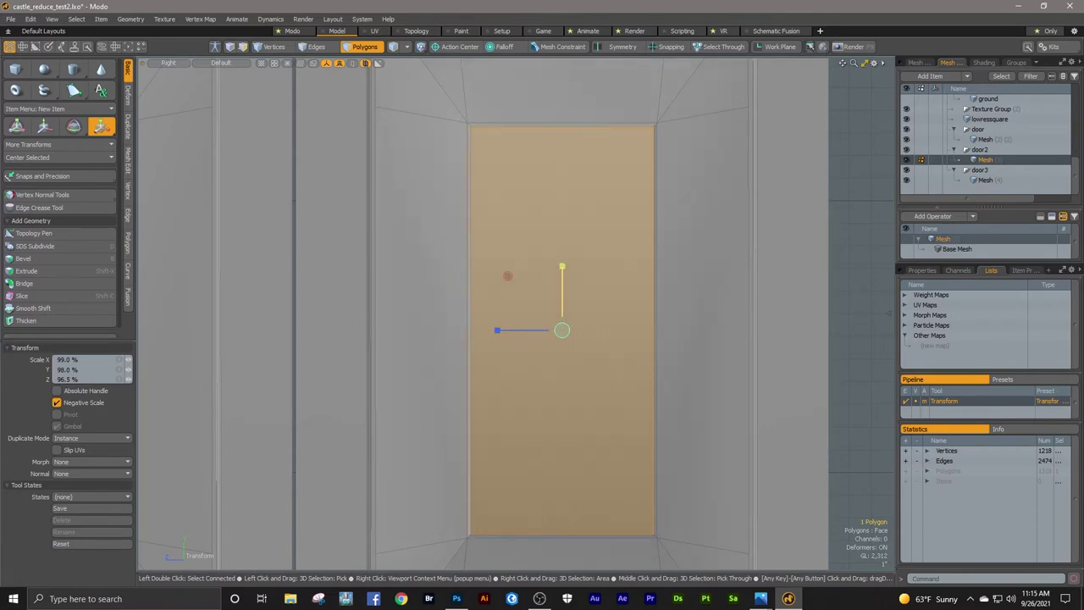
key(space)
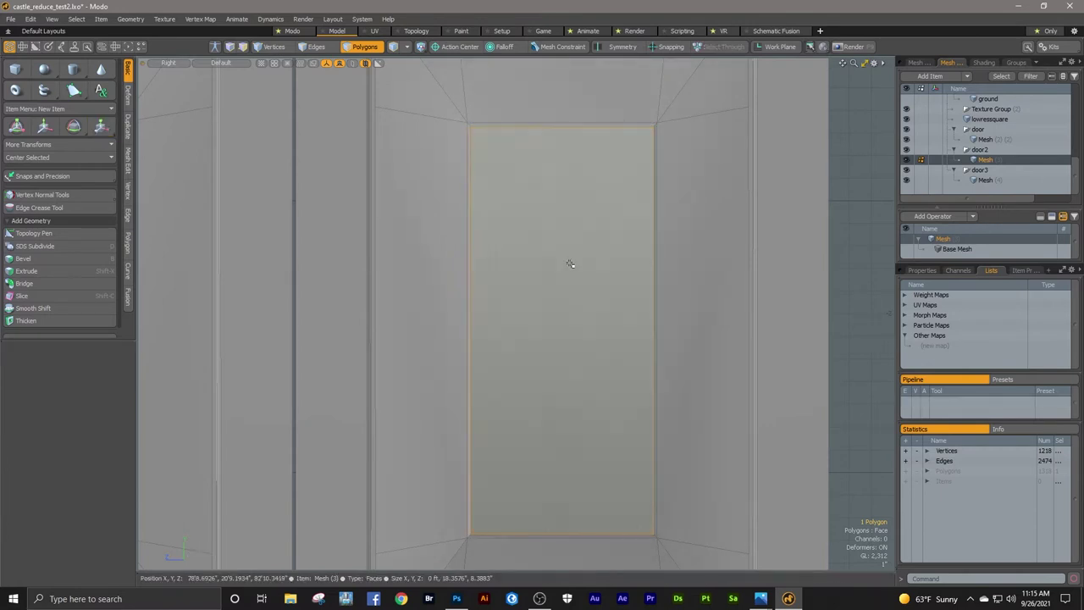
Step: Examine the upper corner of the scaled face and the matching corners of the neighbouring lower panel up close
ctrl+alt+drag(473, 120, 683, 126)
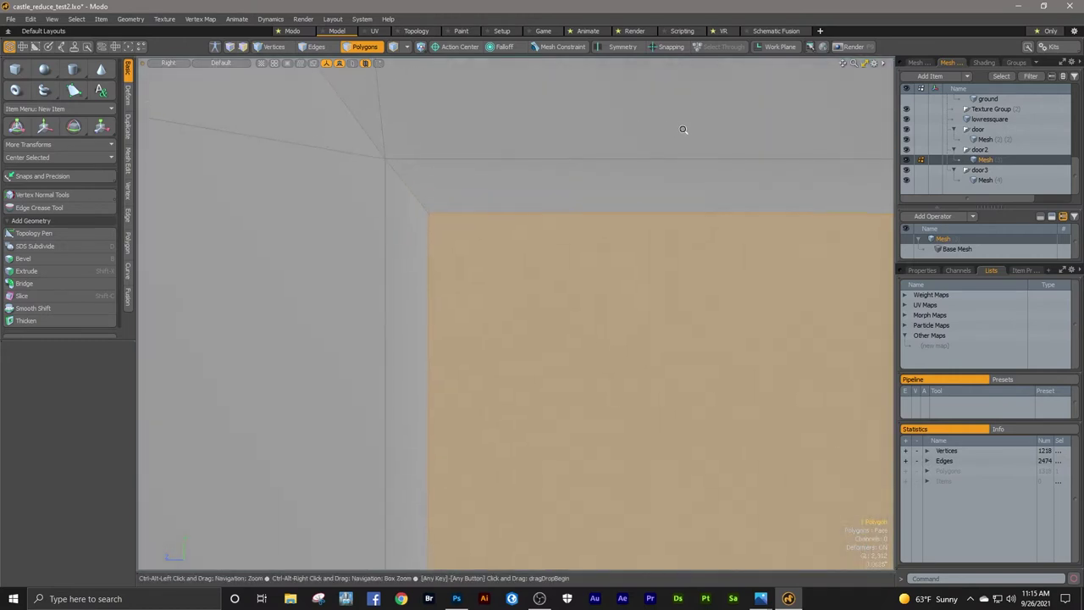
ctrl+alt+drag(508, 177, 326, 226)
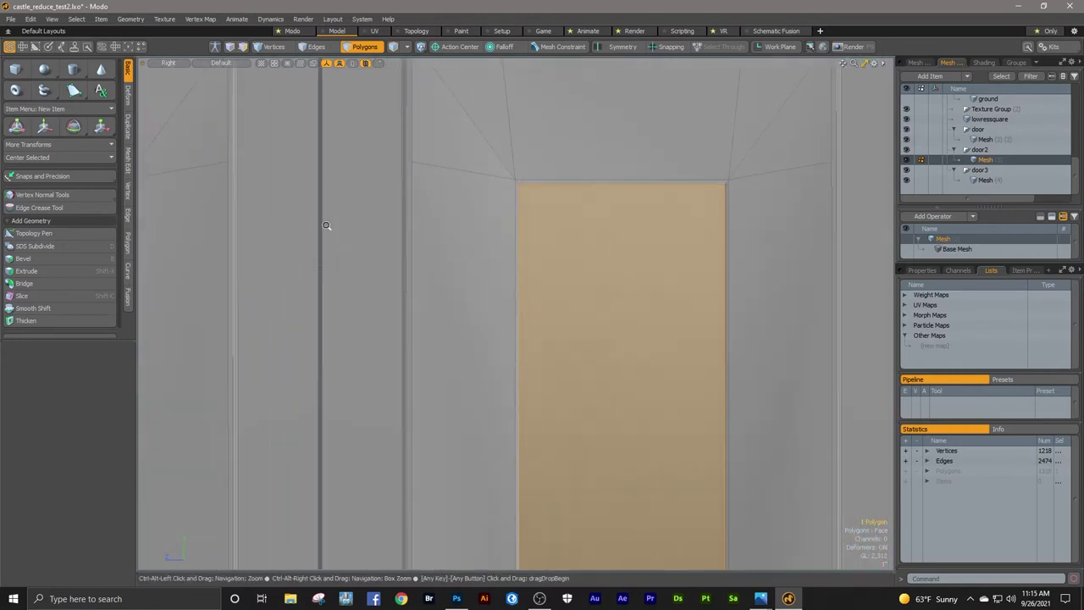
ctrl+alt+drag(470, 228, 428, 234)
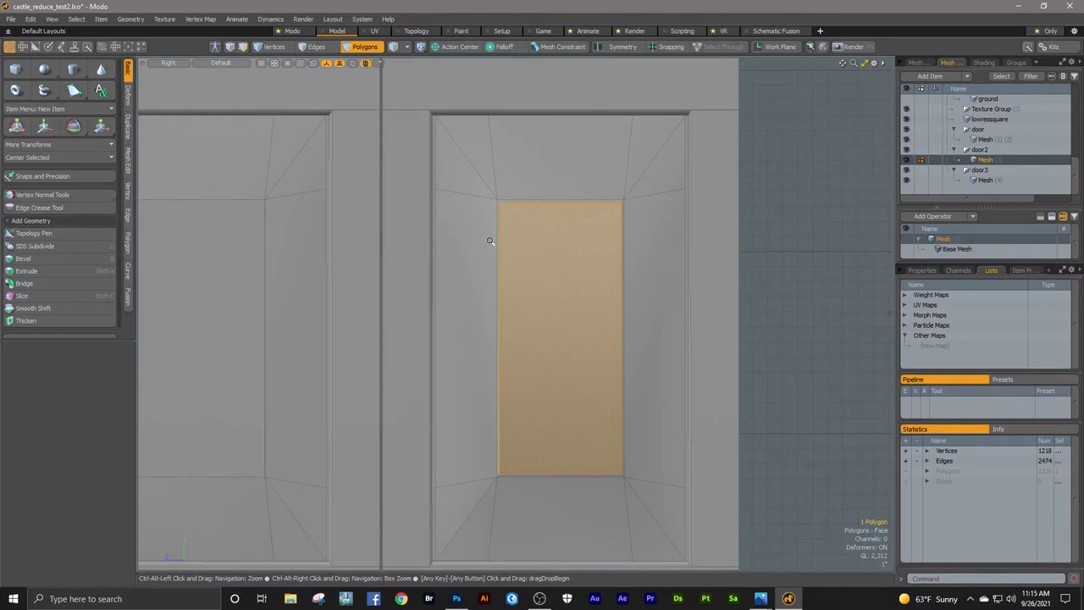
ctrl+alt+drag(502, 198, 498, 194)
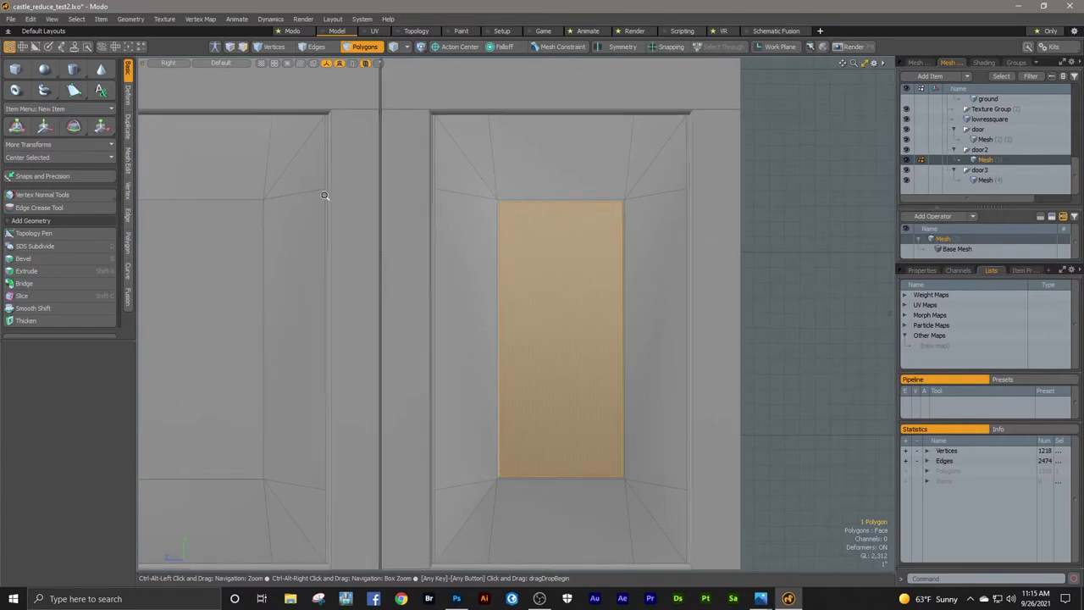
ctrl+alt+drag(254, 199, 426, 220)
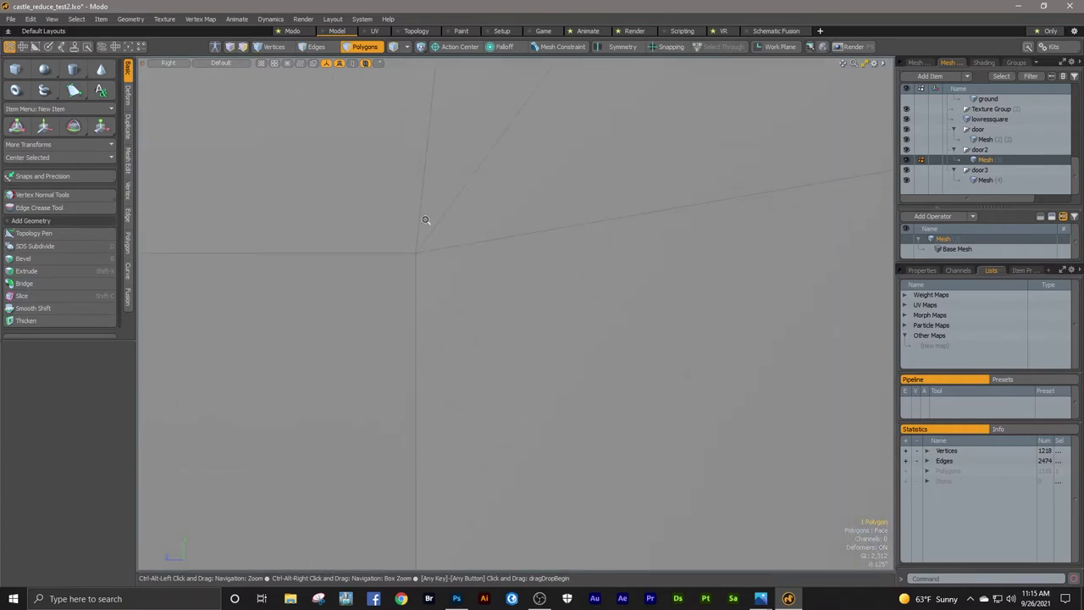
ctrl+alt+drag(382, 256, 353, 271)
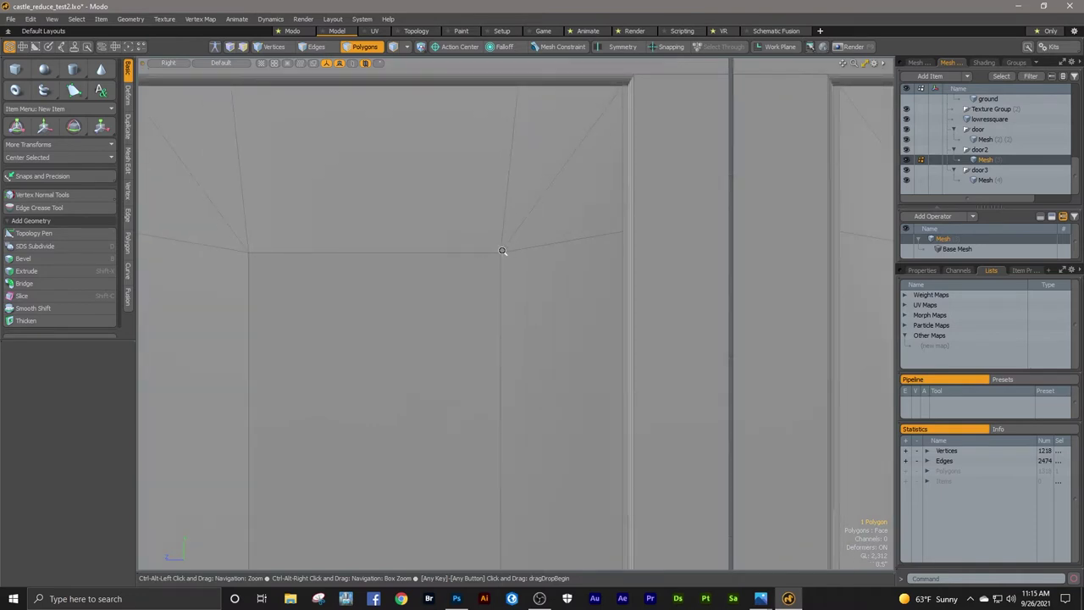
ctrl+alt+drag(502, 250, 596, 236)
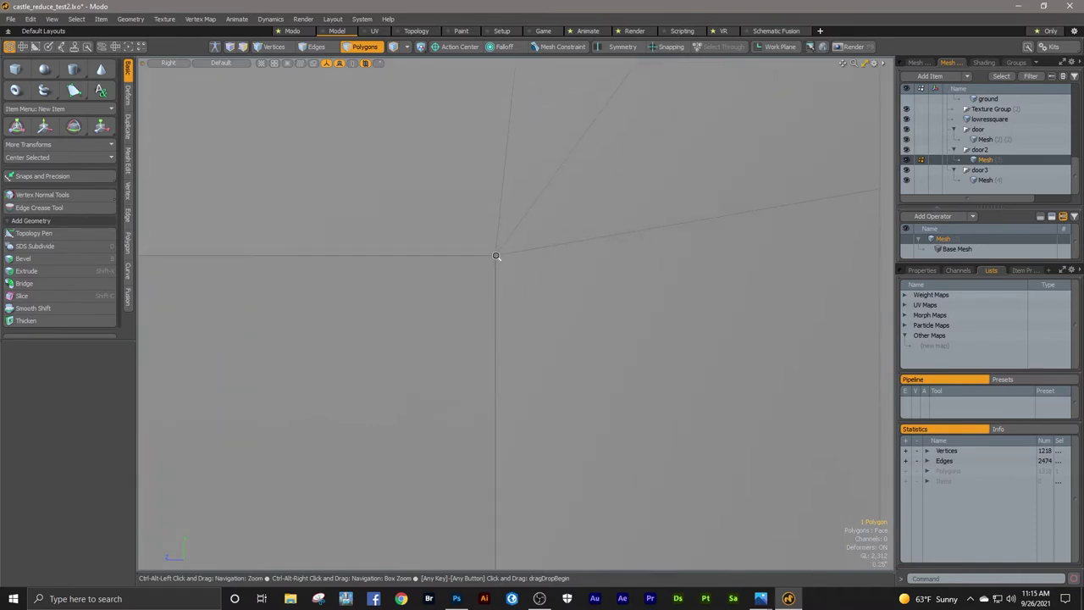
ctrl+alt+drag(465, 254, 576, 242)
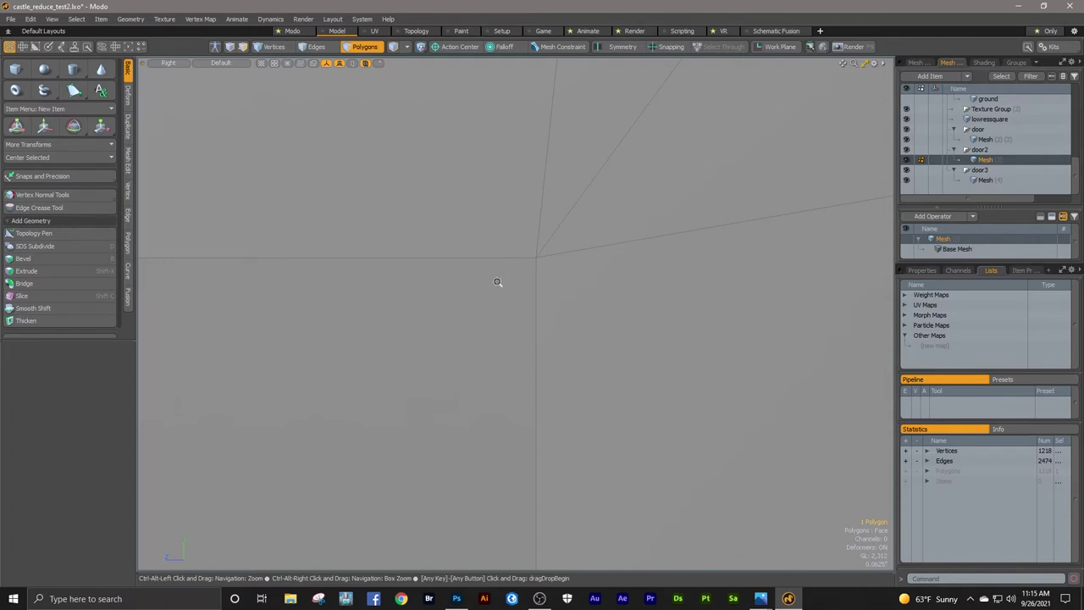
ctrl+alt+drag(458, 271, 278, 310)
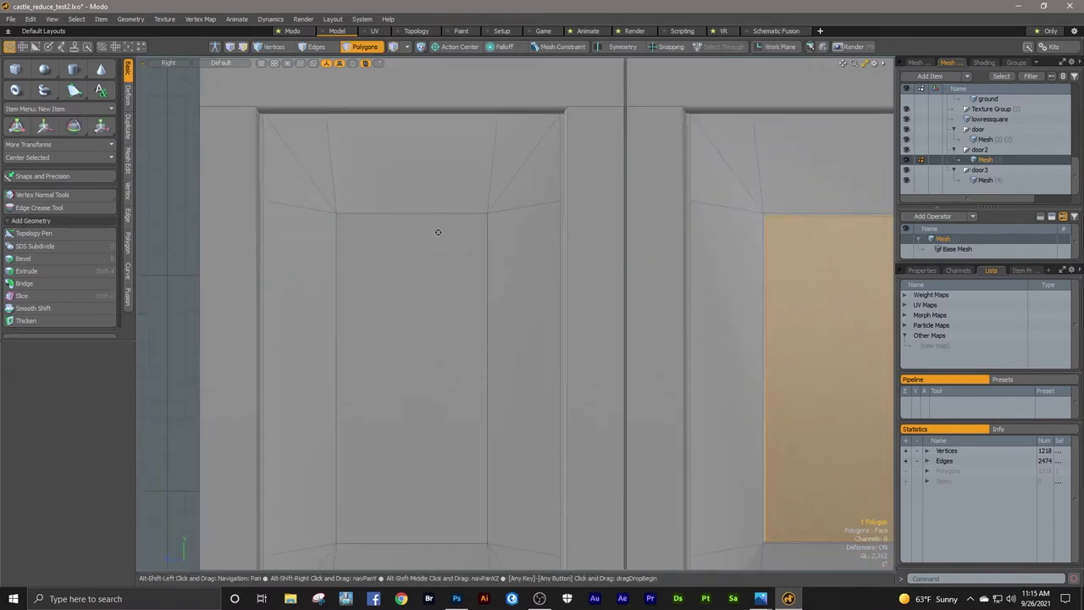
Step: Compare the scaled panel face with the unscaled face of the other door's lower panel in the Right view
click(436, 233)
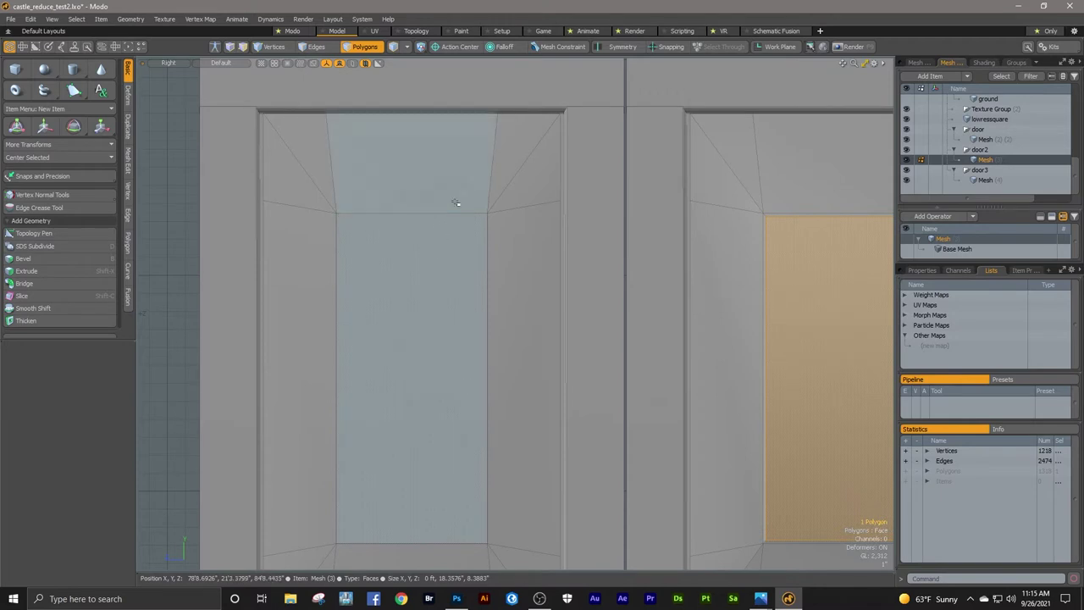
click(440, 232)
alt+shift+drag(693, 262, 523, 240)
alt+shift+drag(598, 283, 756, 232)
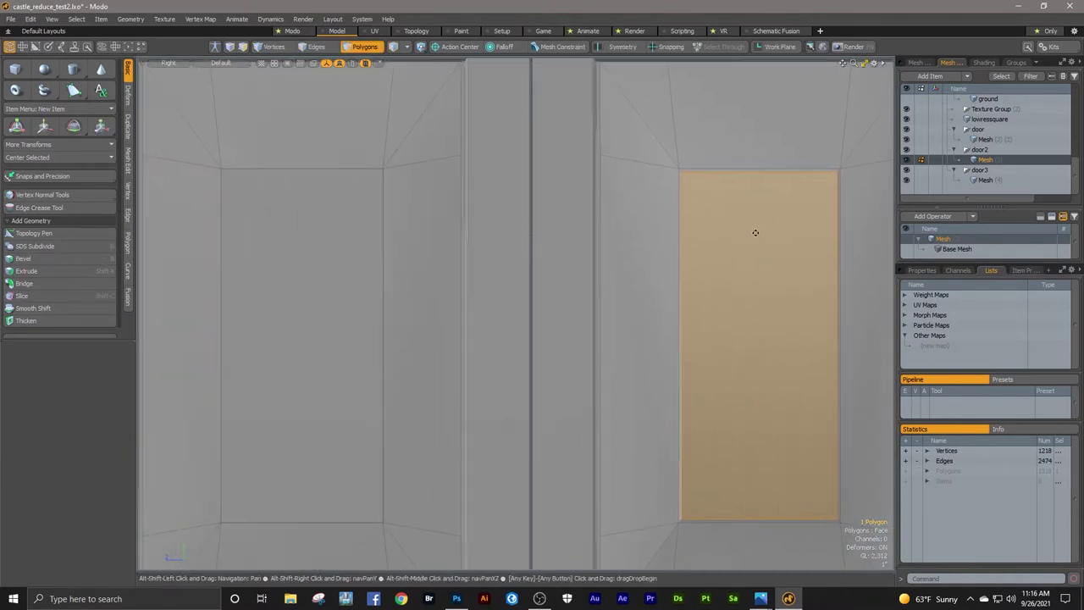
alt+shift+drag(294, 272, 390, 275)
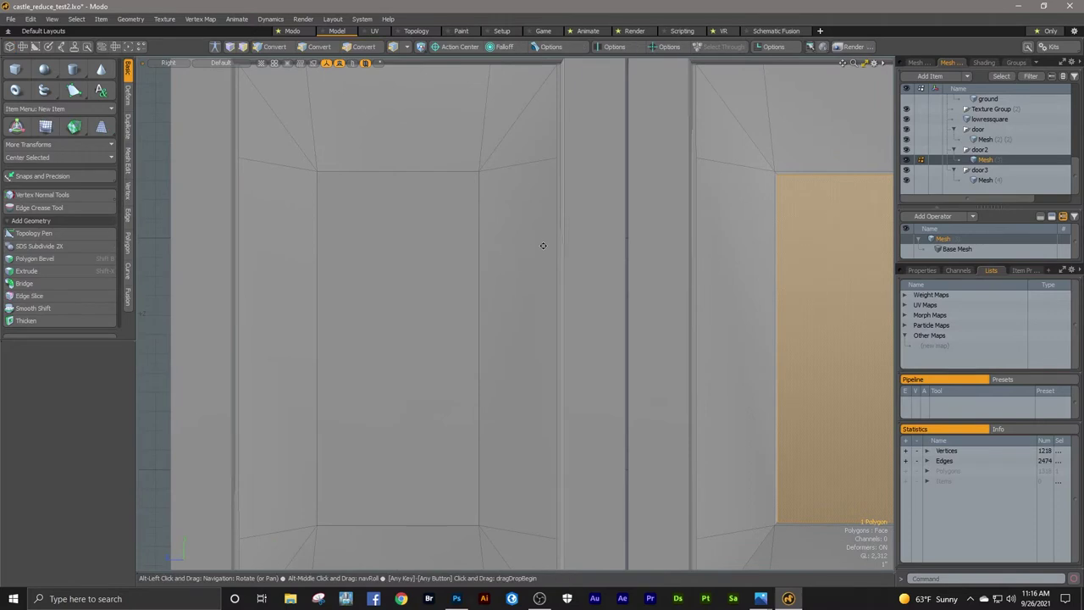
scroll(452, 261, down, 5)
scroll(490, 265, up, 5)
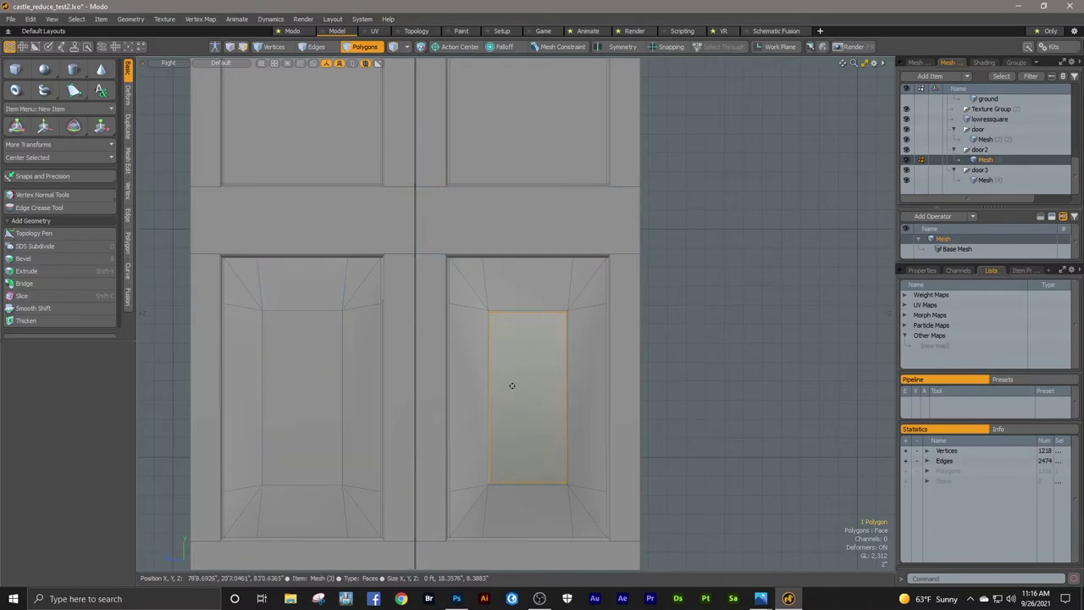
ctrl+alt+drag(535, 309, 513, 320)
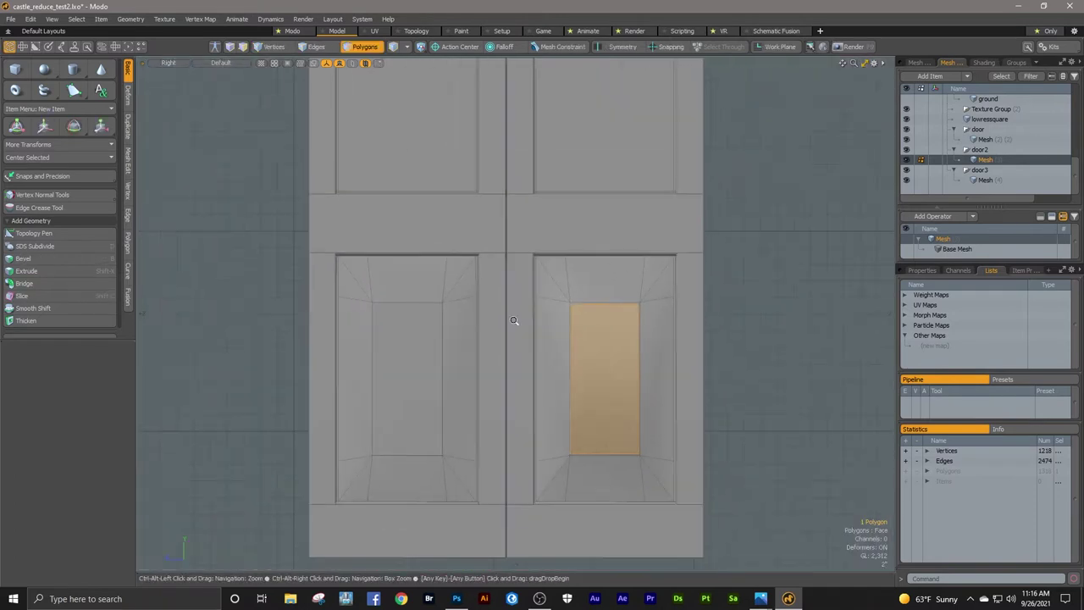
Step: Return to the Perspective view, clear the polygon selection and examine the beveled rim at the scaled face's upper corner
click(163, 64)
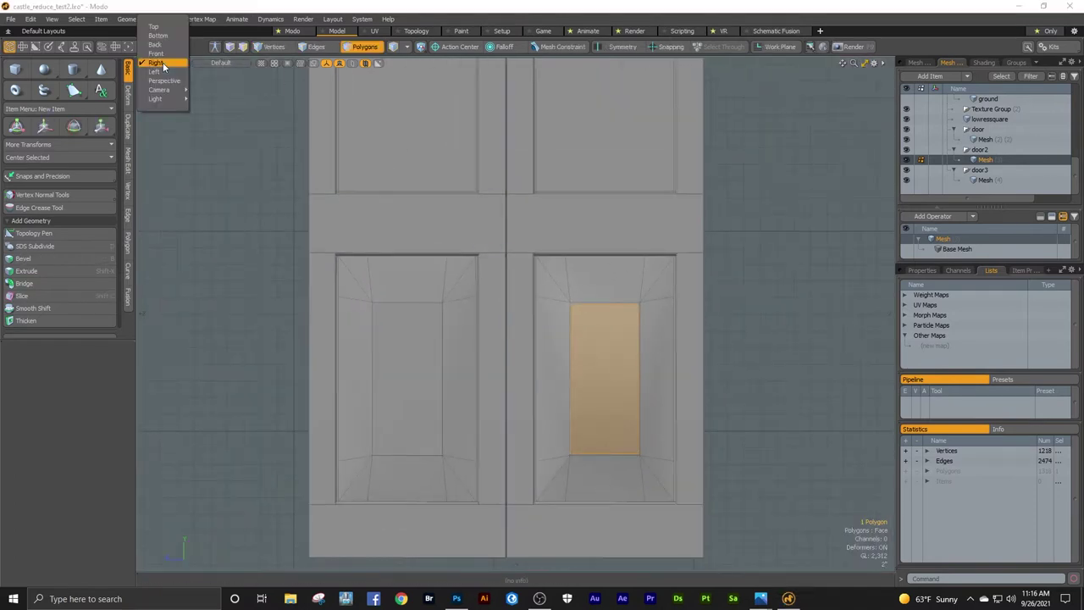
click(161, 78)
alt+drag(526, 284, 689, 314)
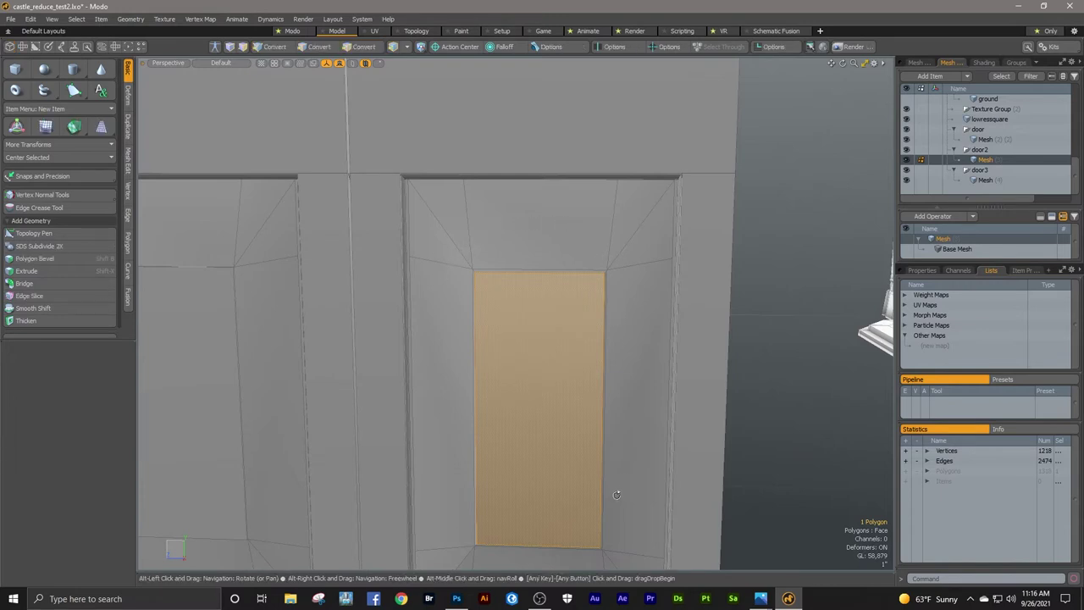
alt+drag(612, 496, 556, 401)
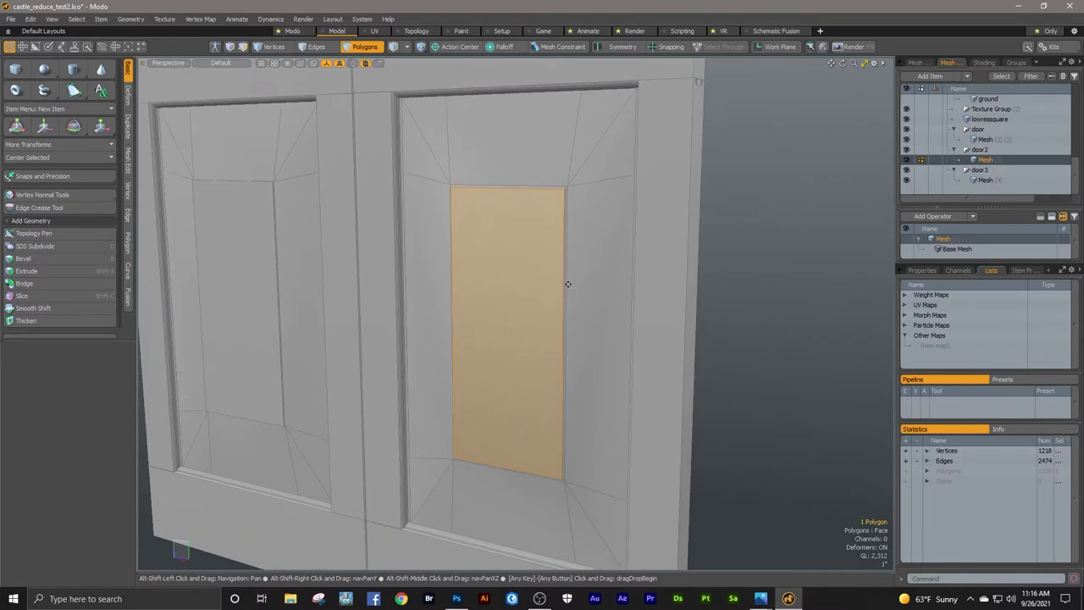
ctrl+alt+drag(576, 199, 541, 231)
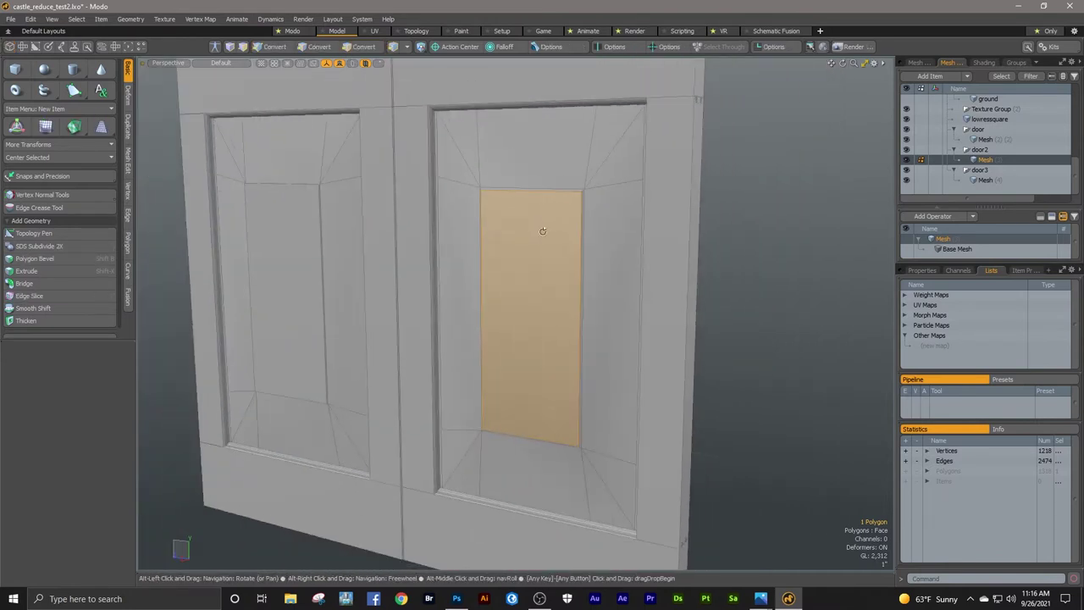
click(714, 250)
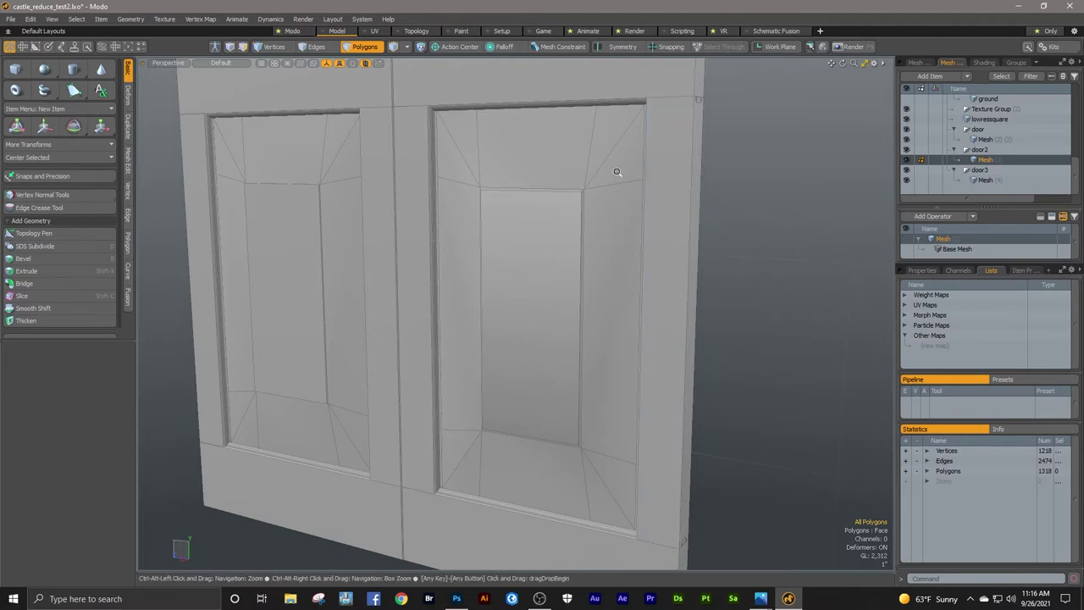
ctrl+alt+drag(578, 179, 708, 157)
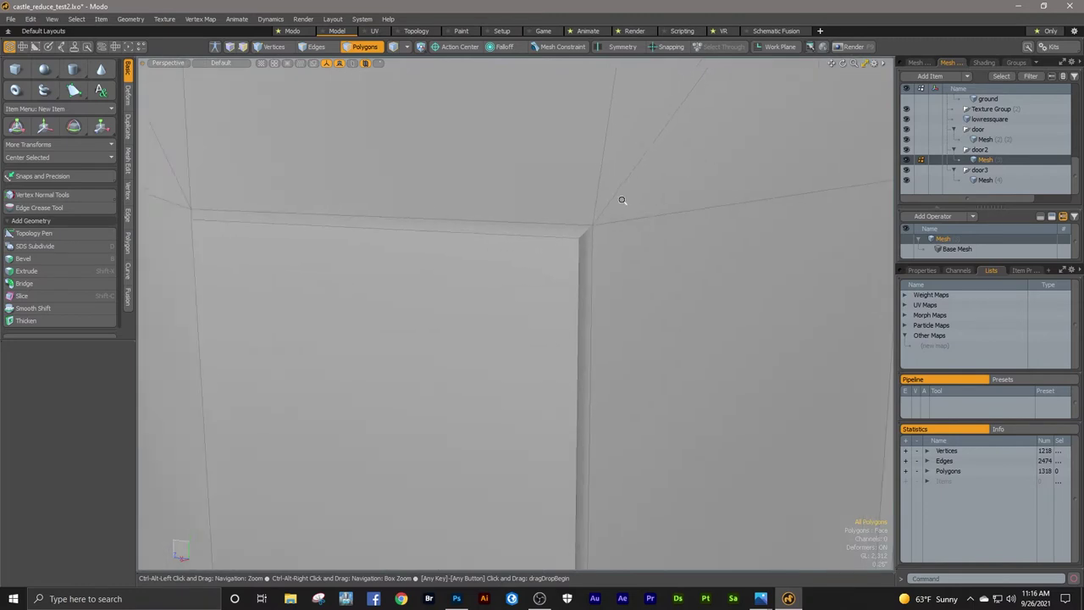
ctrl+alt+drag(621, 200, 519, 220)
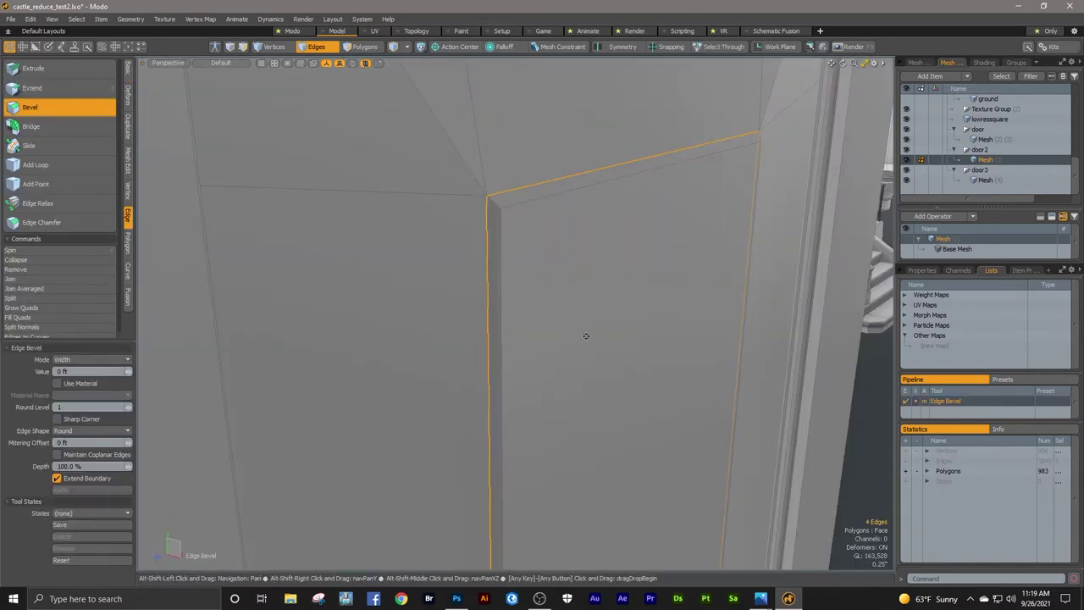
Step: Bevel the four outer edges around the raised panel face with a mitering offset of 0.0781" and round level 1
ctrl+alt+drag(583, 336, 543, 362)
ctrl+alt+drag(577, 427, 584, 404)
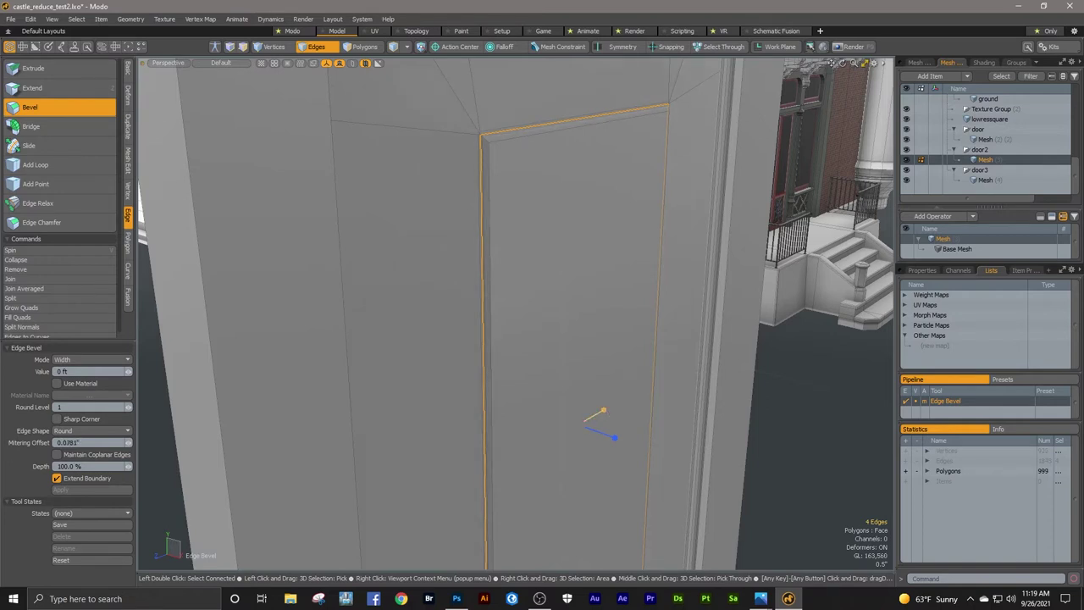
ctrl+alt+drag(488, 134, 397, 191)
key(space)
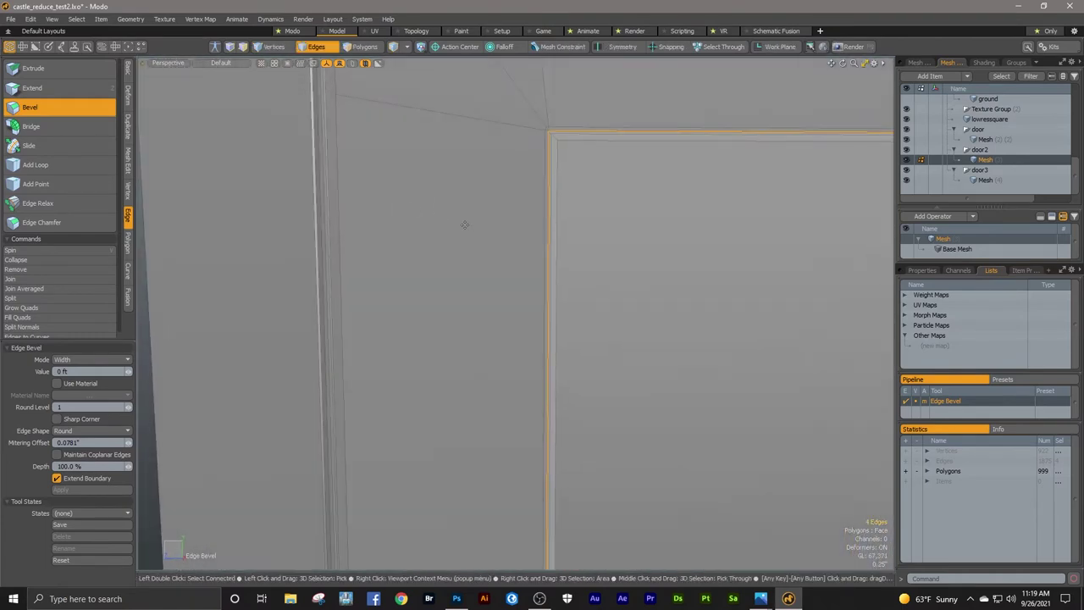
Step: Examine the beveled rim and upper corner of the lower raised panel up close and from several angles
ctrl+alt+drag(542, 222, 435, 232)
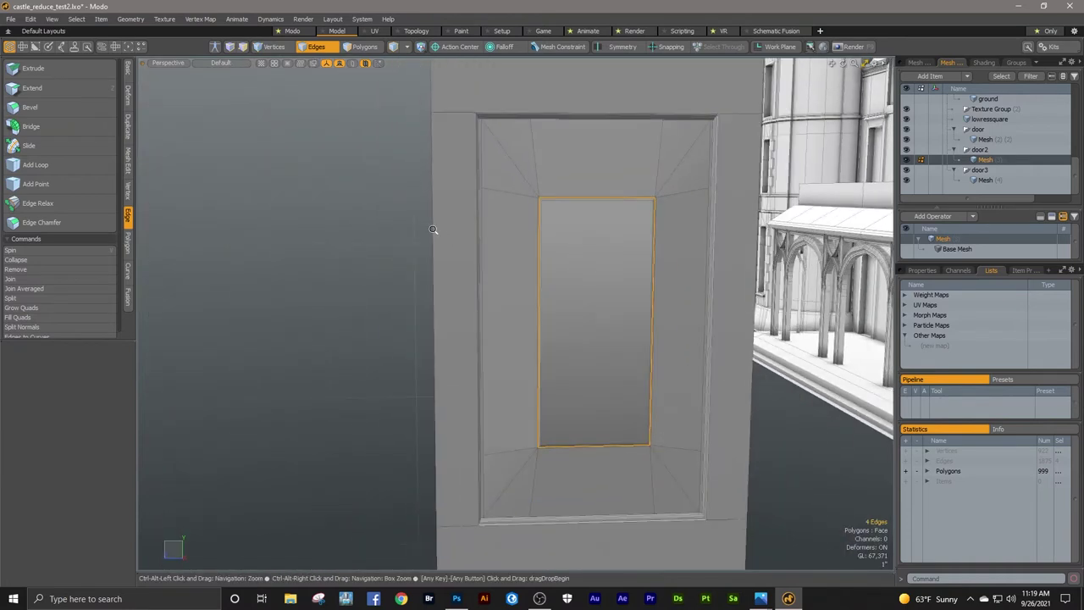
alt+drag(539, 241, 513, 236)
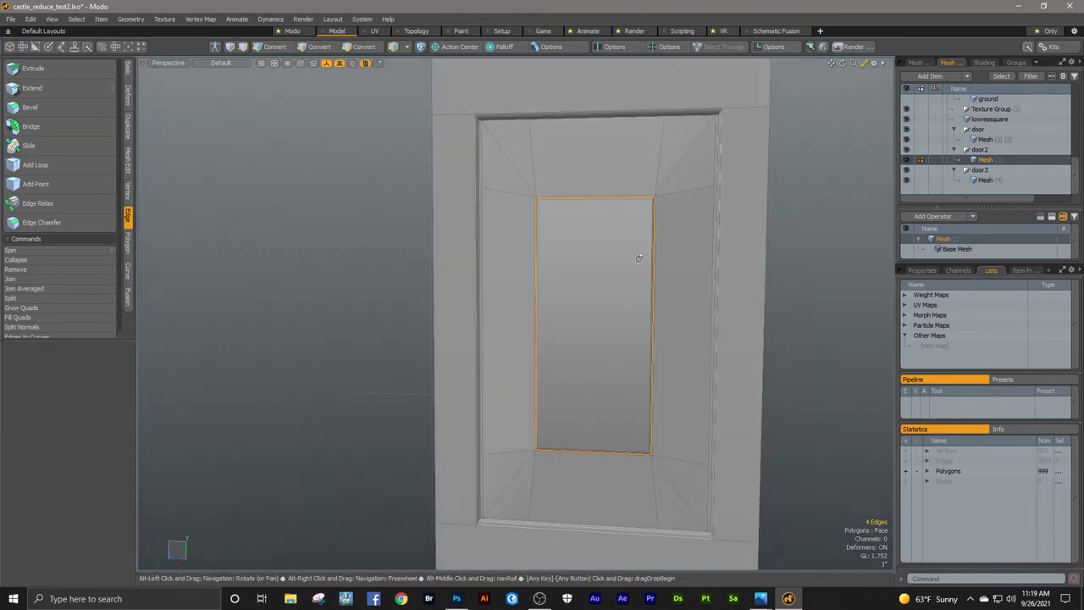
alt+drag(639, 258, 591, 258)
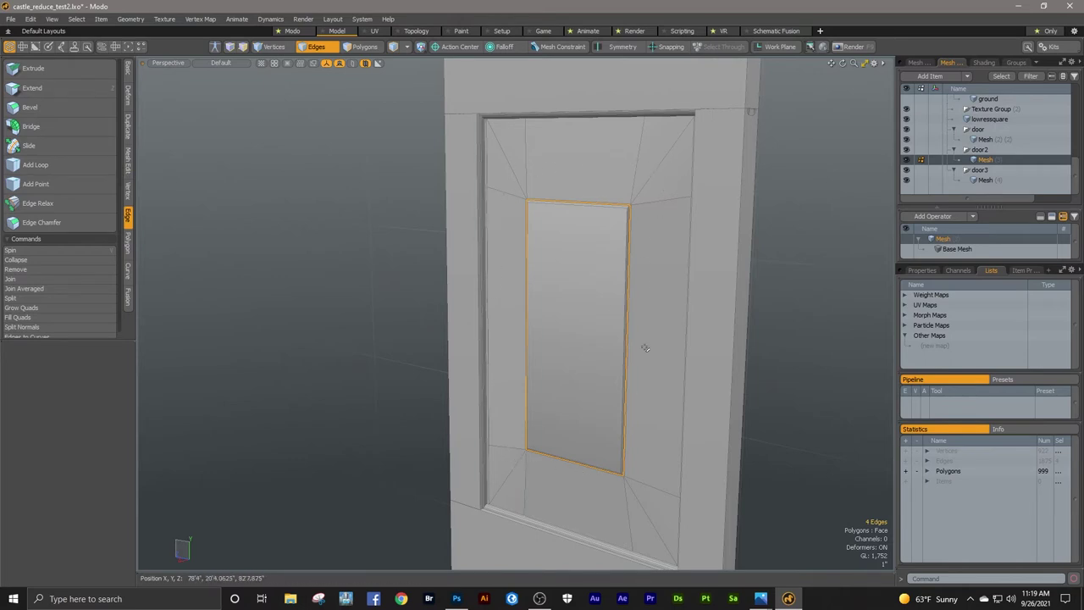
scroll(653, 215, up, 5)
mouse_move(633, 256)
alt+mouse_down()
mouse_move(708, 212)
mouse_move(677, 251)
mouse_move(649, 251)
alt+mouse_up()
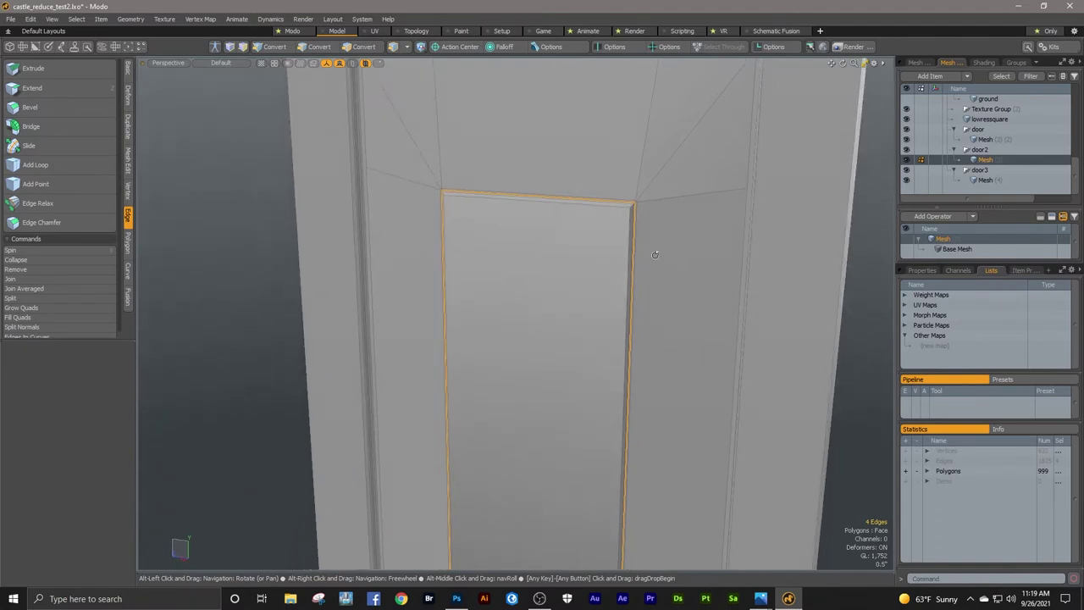
ctrl+alt+drag(635, 205, 725, 179)
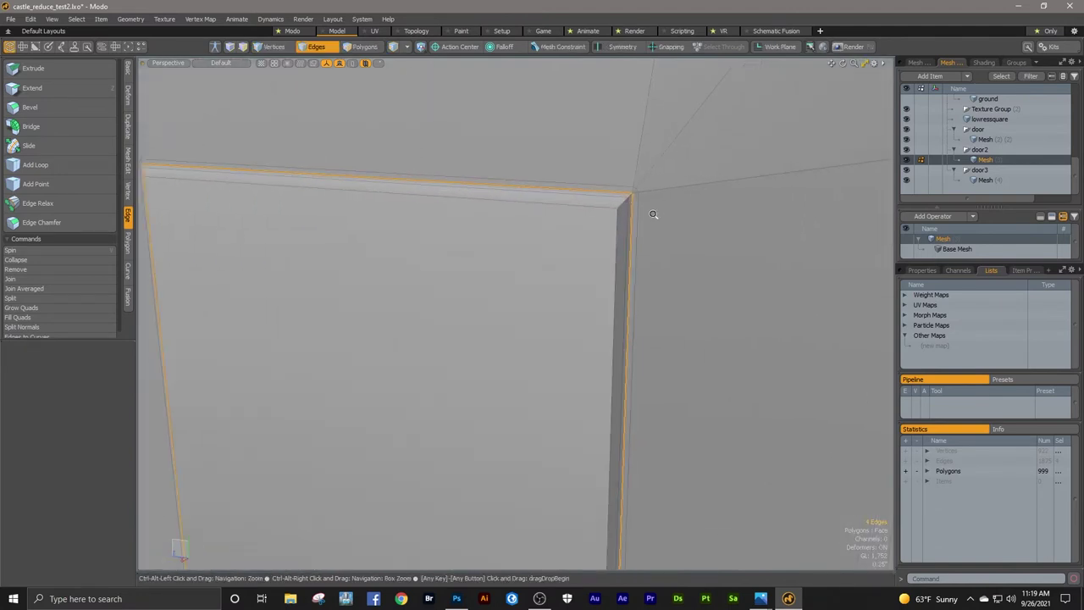
ctrl+alt+drag(653, 214, 691, 264)
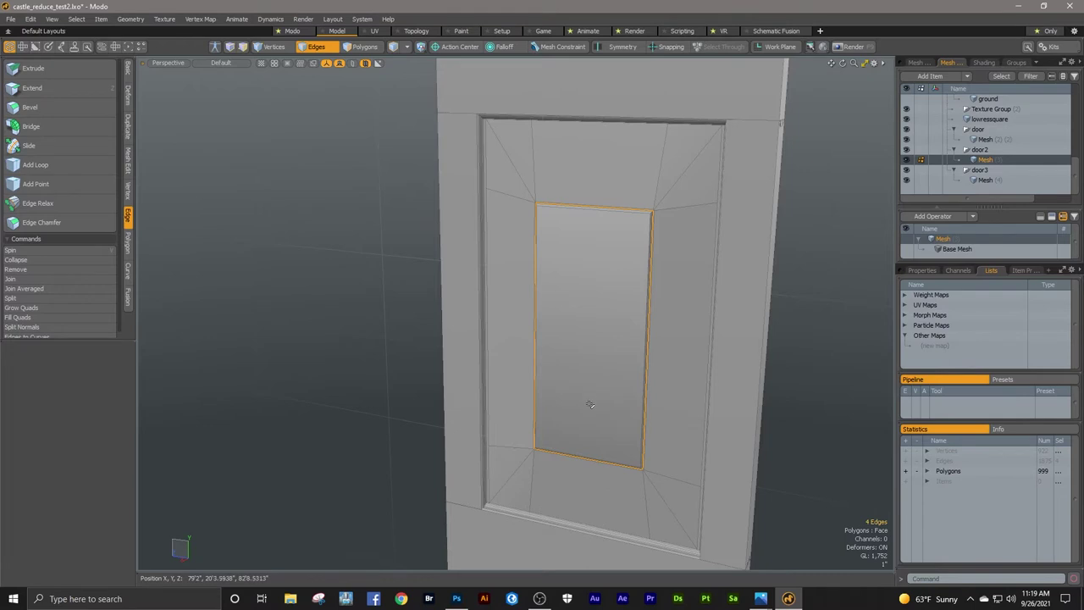
alt+drag(693, 278, 671, 284)
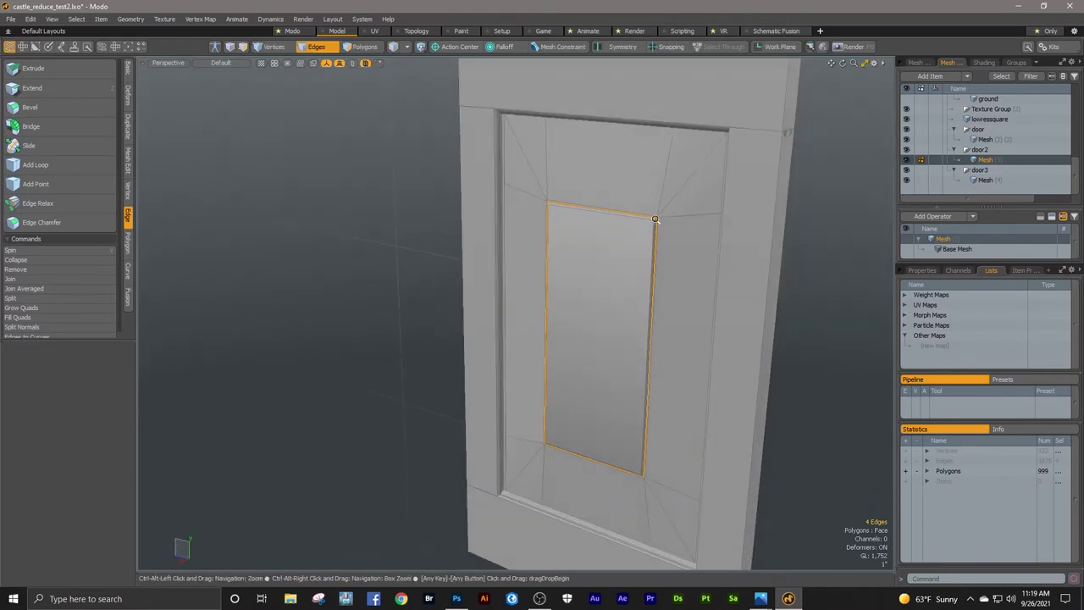
Step: Inset the raised lower panel's face slightly with a polygon Bevel and clear the selection
ctrl+alt+drag(654, 219, 745, 210)
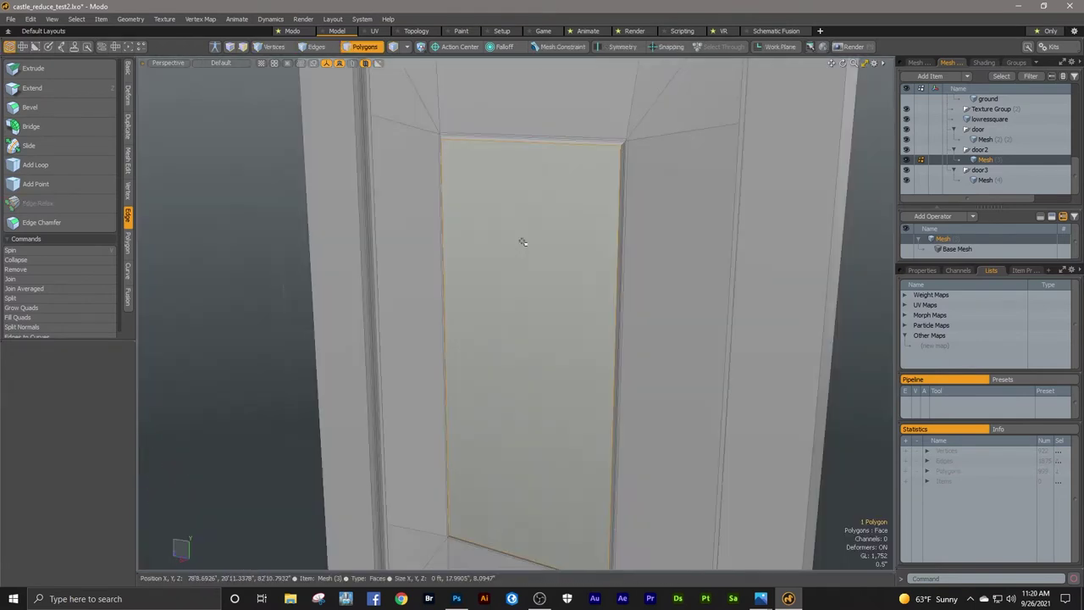
key(b)
click(522, 240)
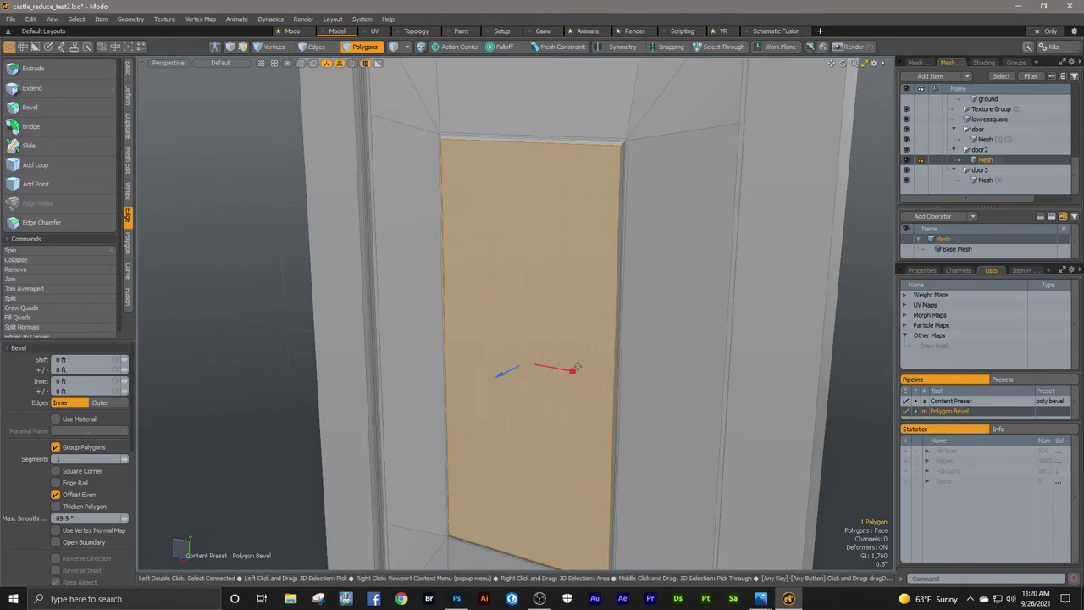
drag(573, 370, 573, 370)
key(space)
click(286, 284)
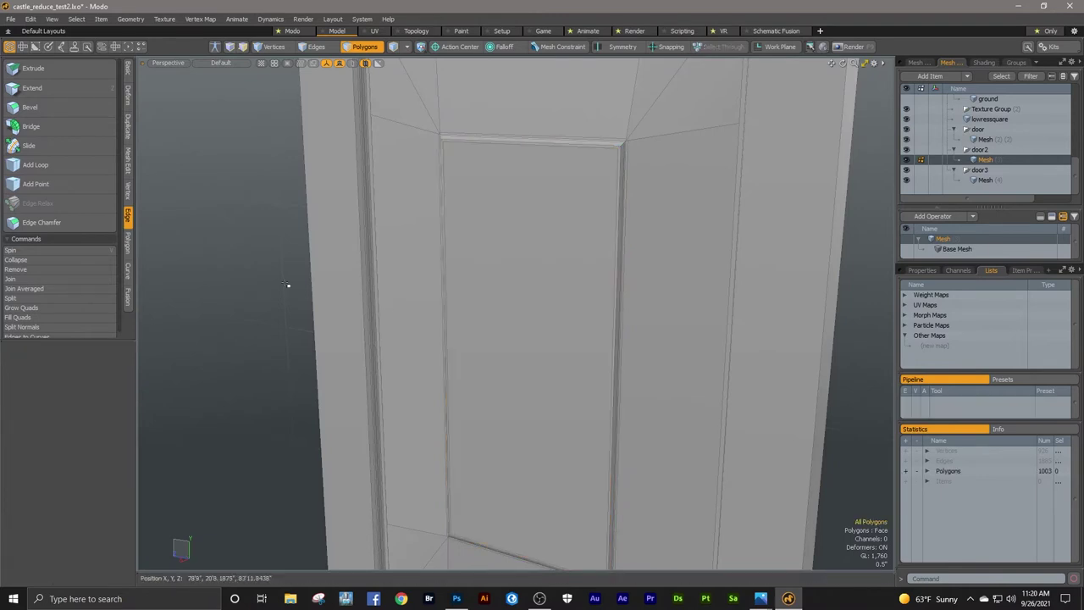
Step: Examine the lower panel, the rail above it and the whole tall door from near and far
alt+drag(462, 279, 518, 238)
alt+shift+drag(549, 170, 538, 265)
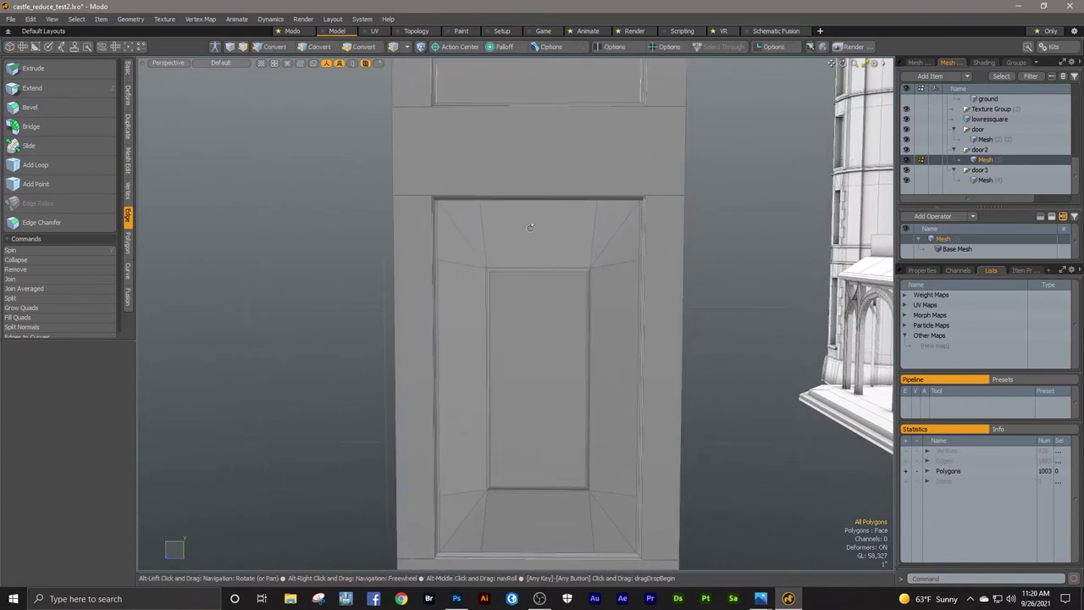
alt+shift+drag(522, 160, 498, 399)
ctrl+alt+drag(515, 317, 449, 303)
alt+drag(508, 212, 505, 295)
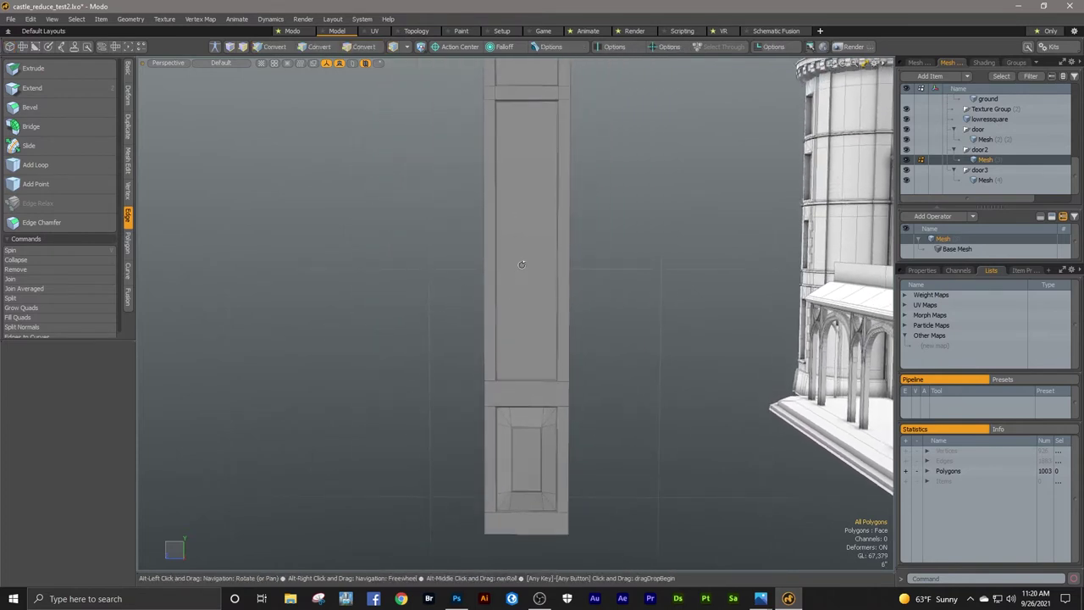
ctrl+alt+drag(516, 423, 662, 384)
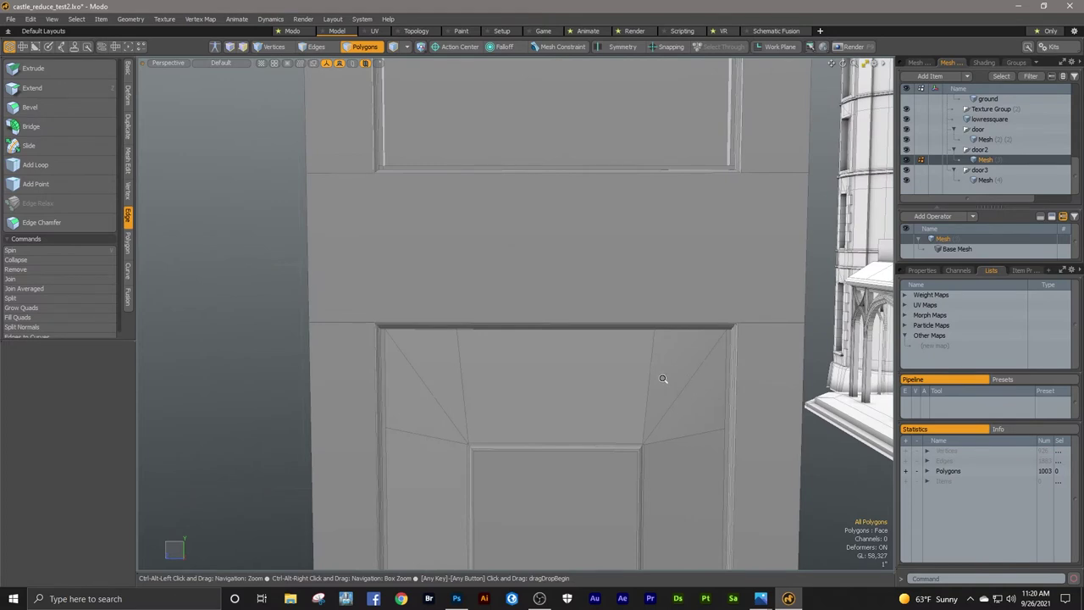
ctrl+alt+drag(662, 378, 495, 378)
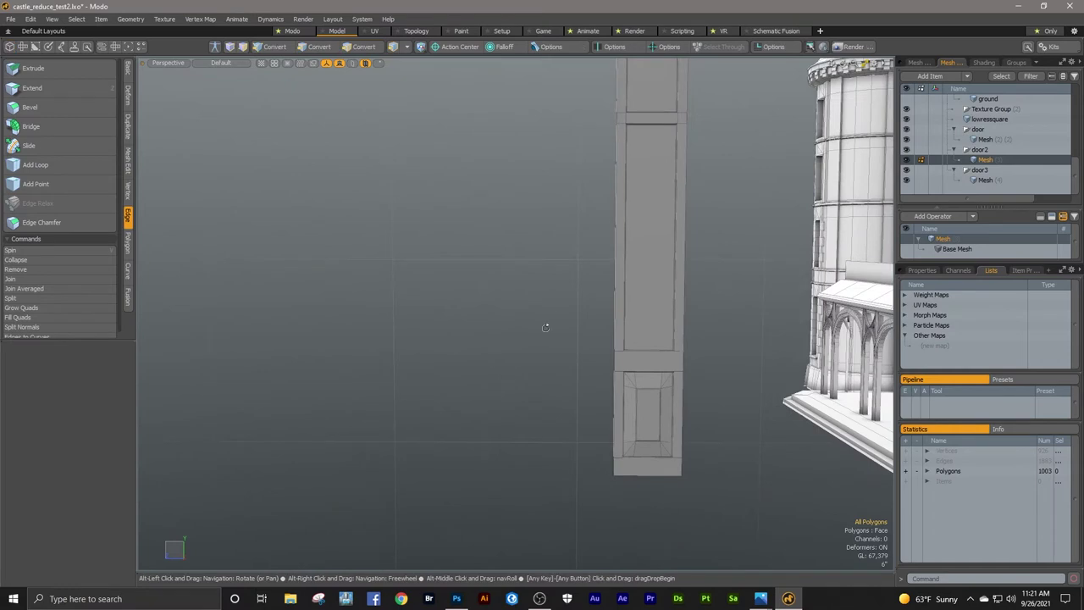
alt+shift+drag(561, 259, 545, 267)
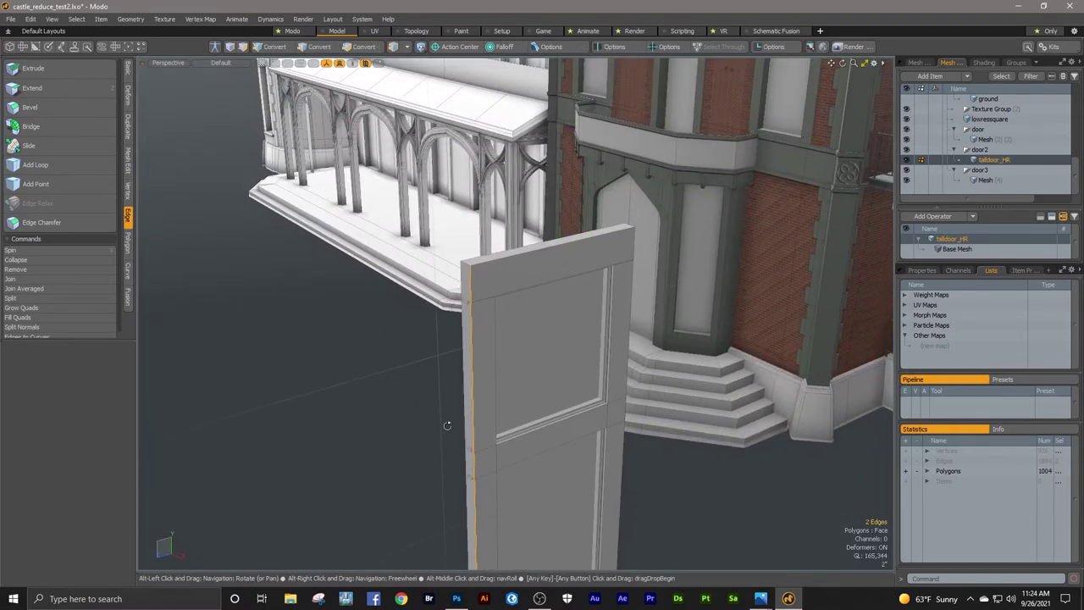
Step: Extend the edge selection along the tall door's long vertical edge, past the middle rail and lower panel, to its bottom corner
alt+shift+drag(466, 467, 598, 316)
ctrl+alt+drag(504, 356, 377, 385)
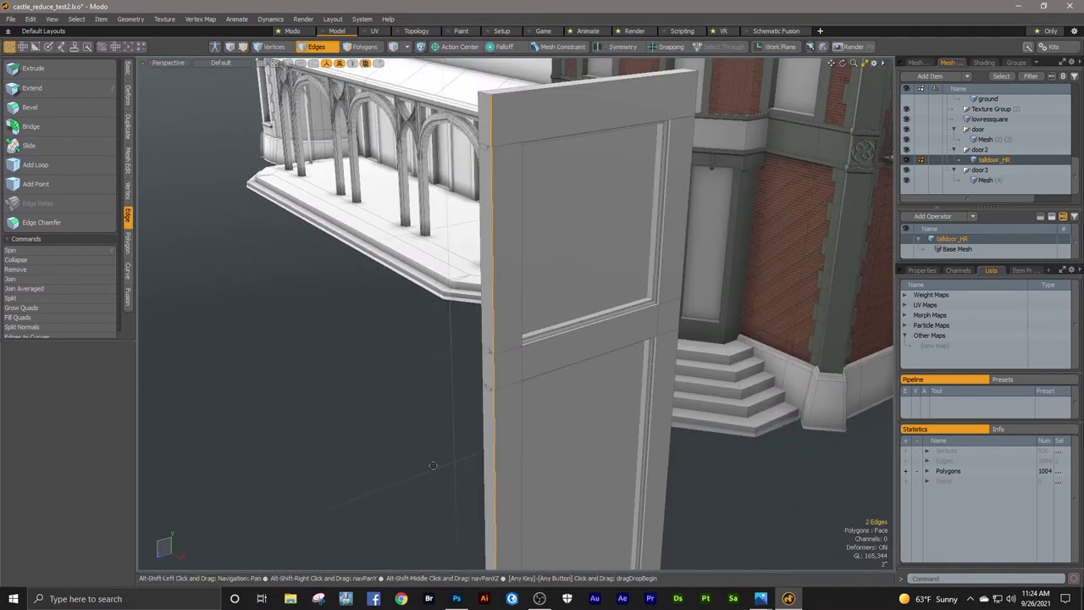
alt+shift+drag(488, 401, 482, 123)
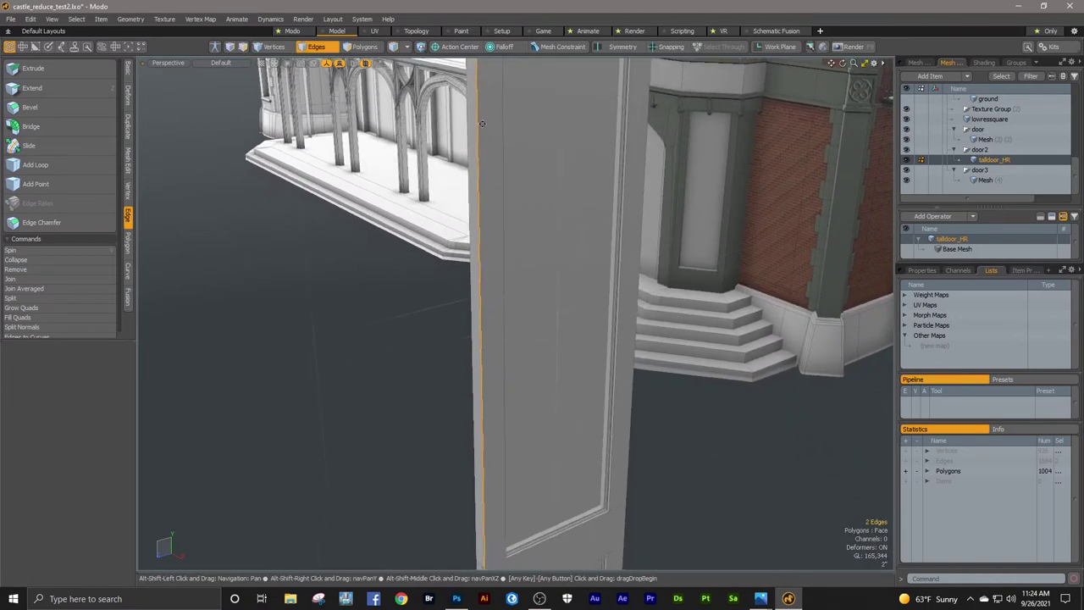
alt+shift+drag(491, 563, 487, 278)
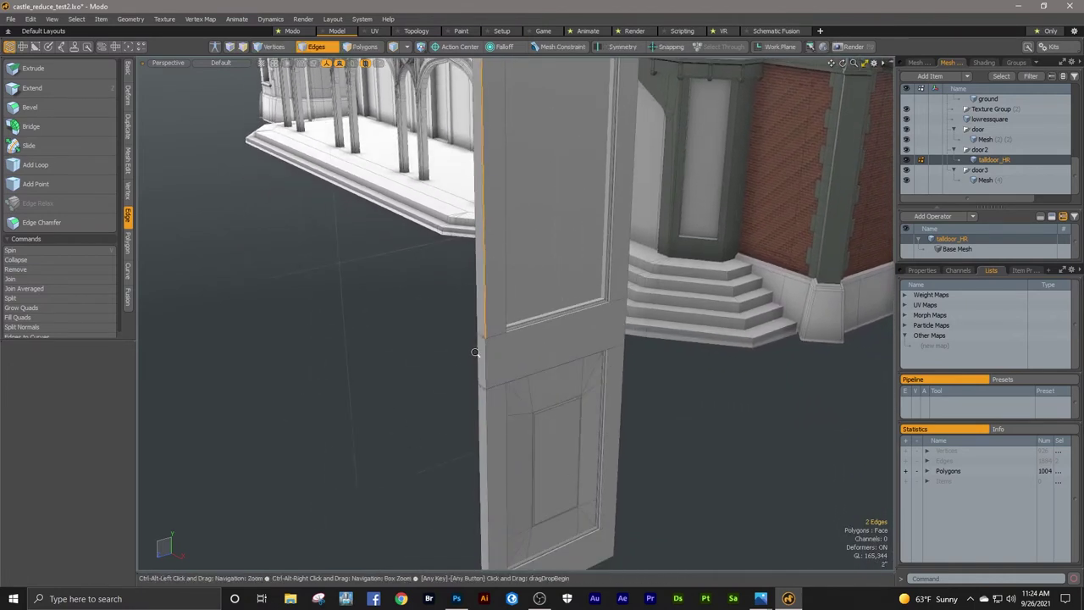
ctrl+alt+drag(476, 354, 537, 179)
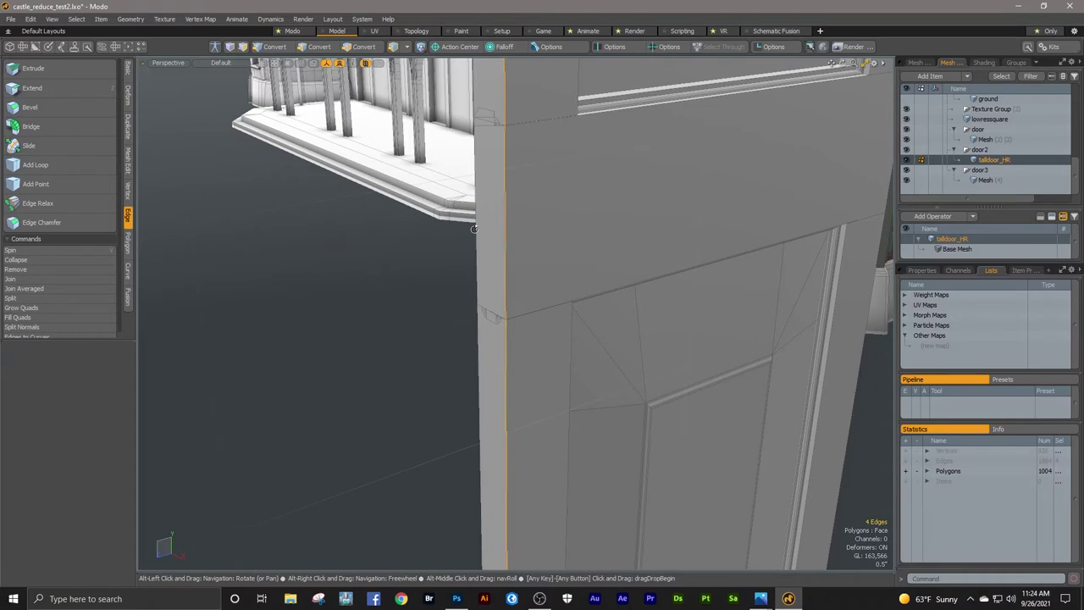
alt+drag(474, 228, 553, 215)
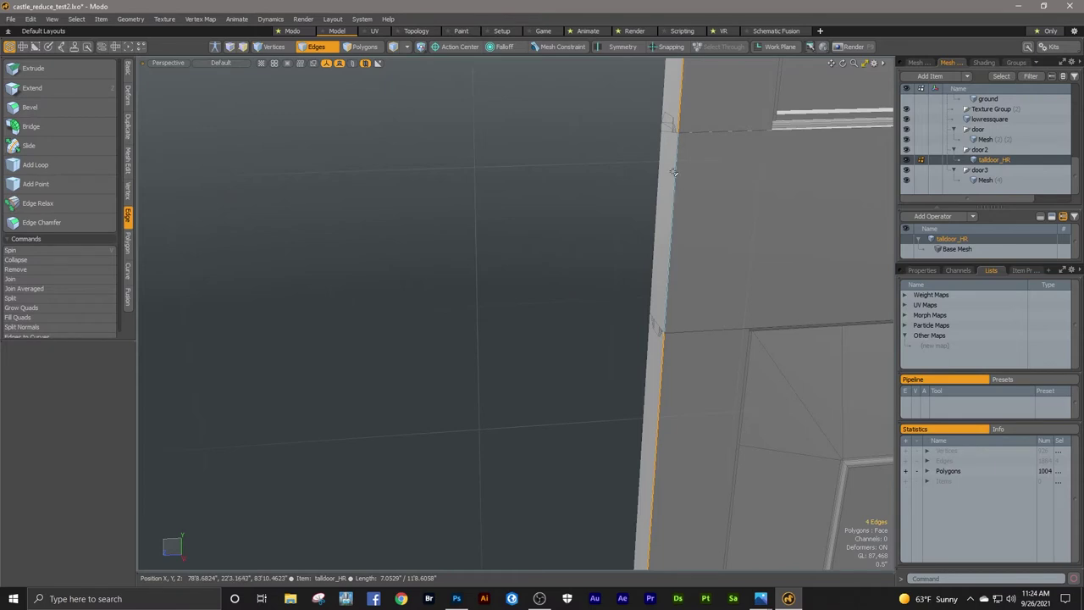
ctrl+alt+drag(652, 241, 521, 261)
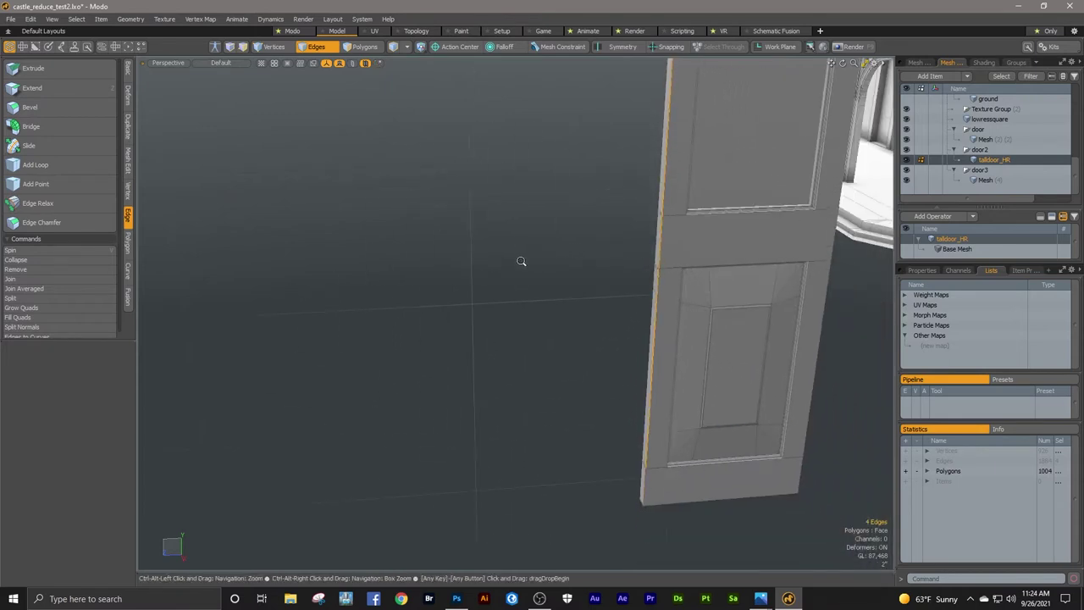
alt+shift+drag(628, 369, 557, 289)
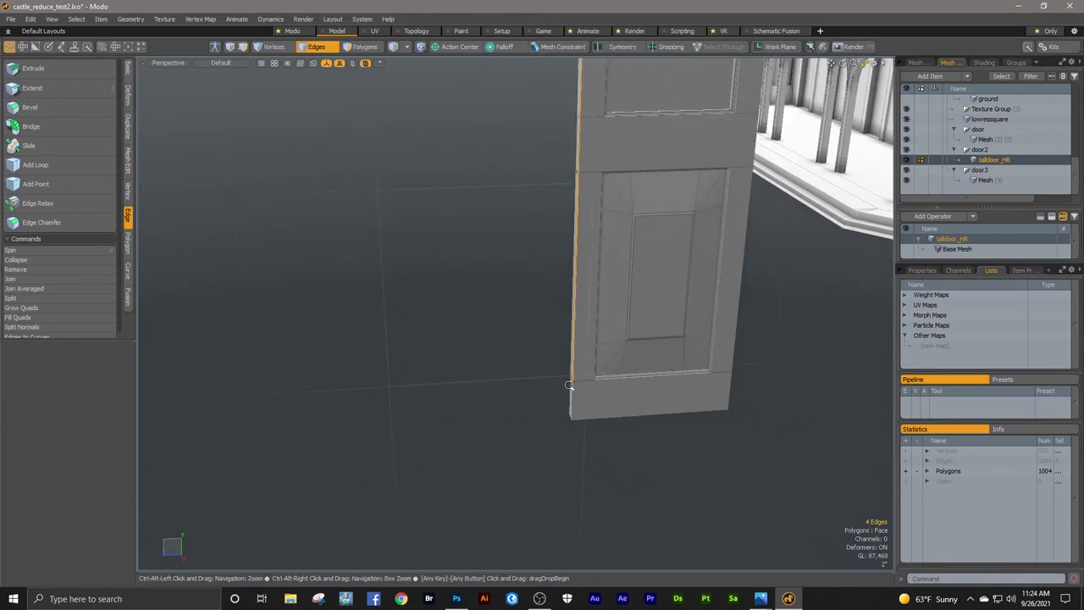
ctrl+alt+drag(570, 377, 688, 375)
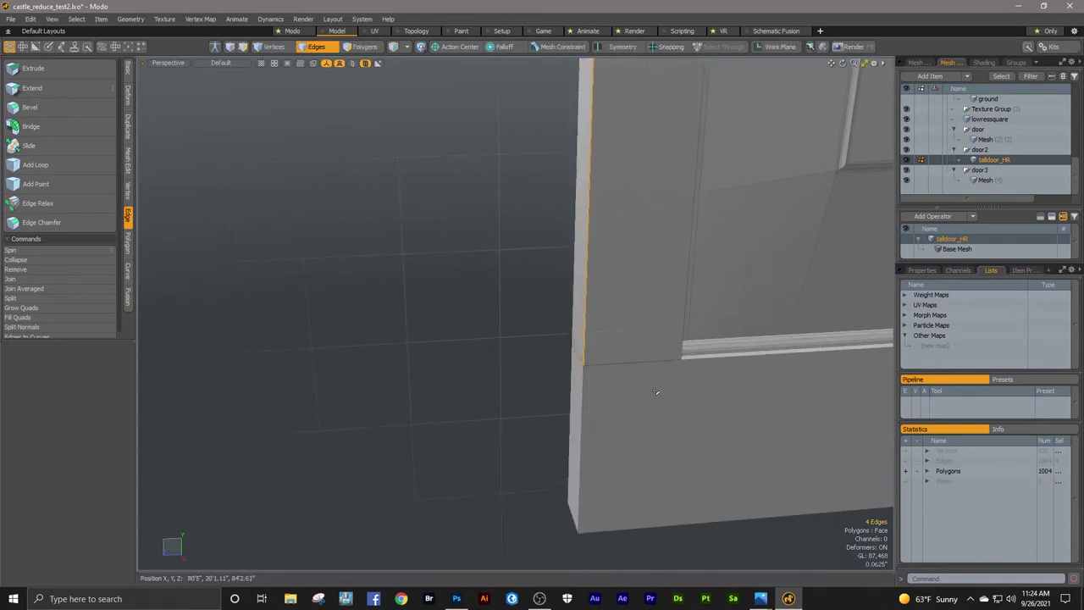
shift+click(582, 385)
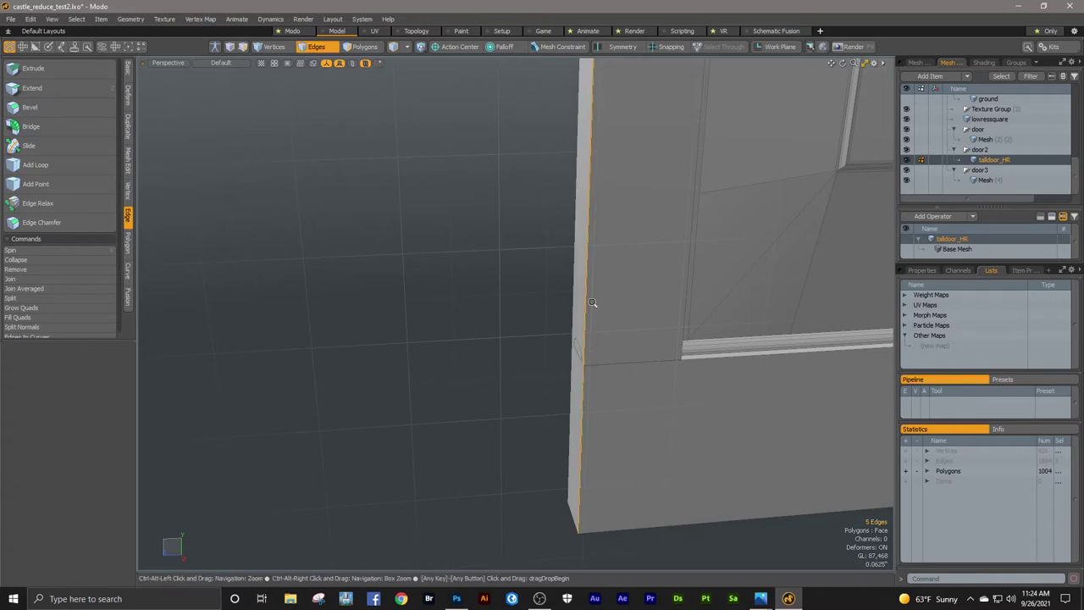
ctrl+alt+drag(591, 307, 377, 325)
alt+drag(547, 188, 488, 373)
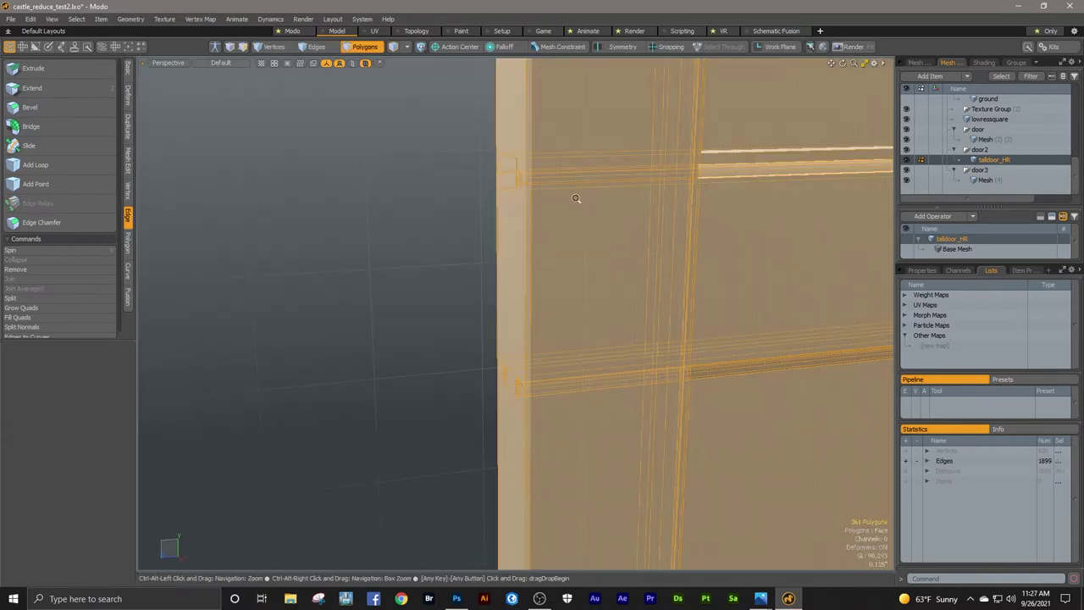
Step: Mirror the selected tall door polygons across the Z axis, with the mirror centre at the door's side edge, Z 83'10.75"
ctrl+alt+drag(576, 200, 308, 262)
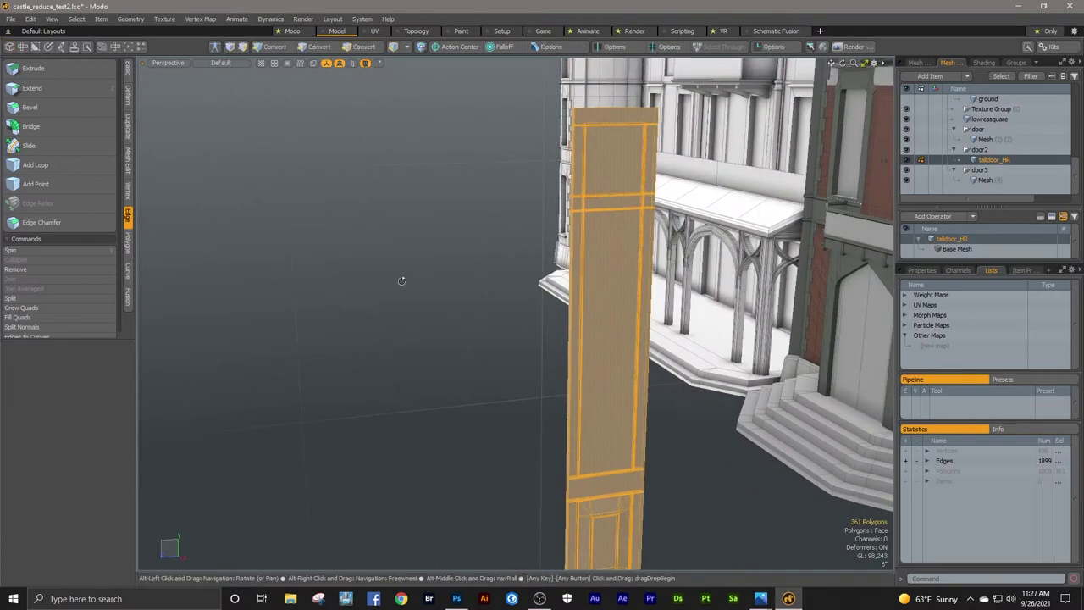
alt+drag(401, 279, 345, 232)
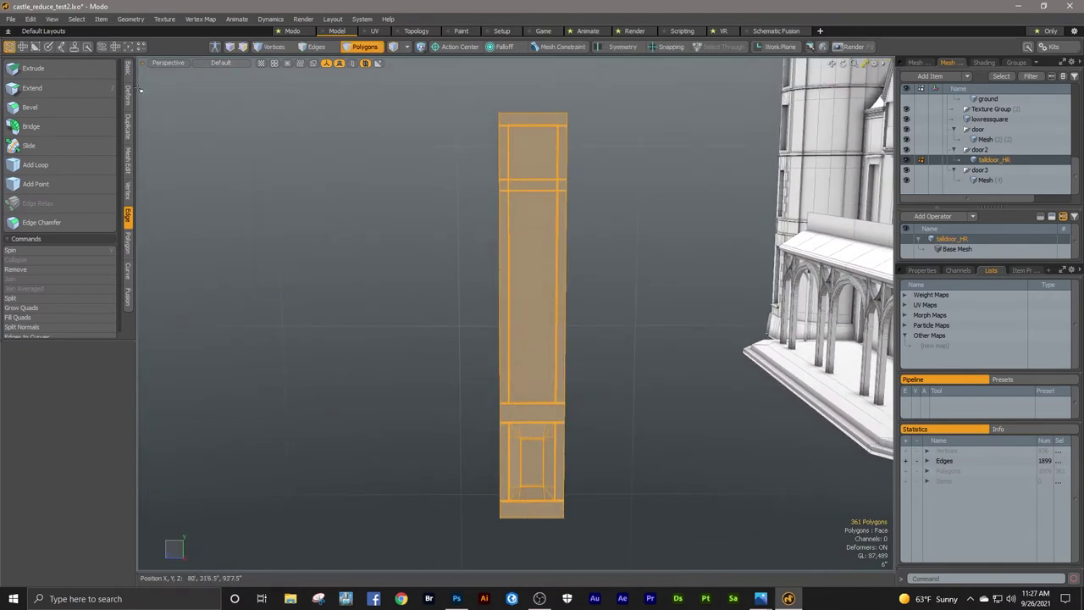
click(128, 129)
click(73, 87)
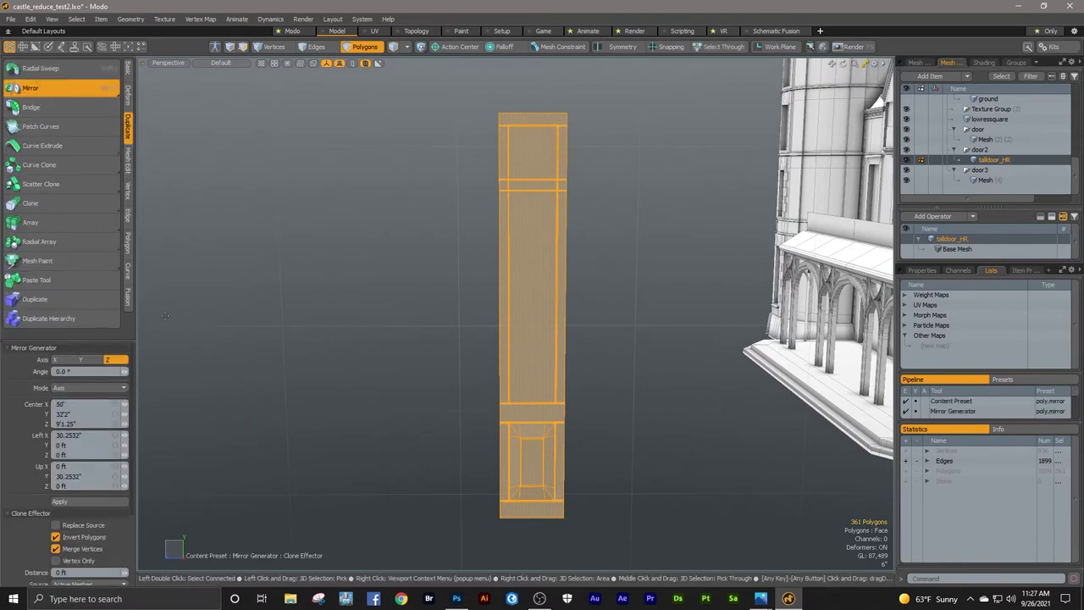
click(497, 287)
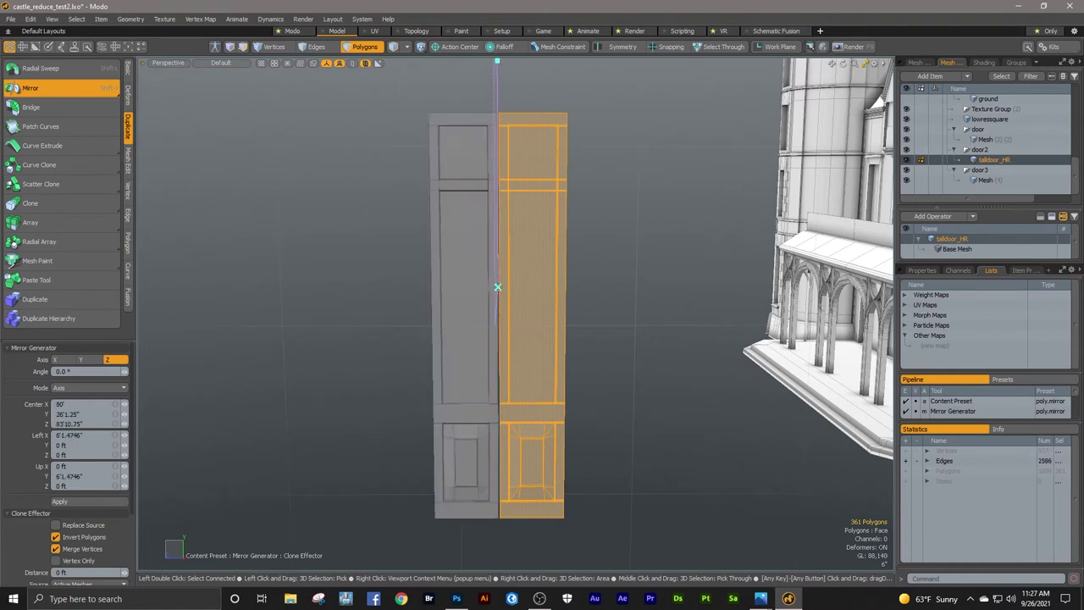
Step: Shift the mirror centre along Z so the two tall door halves meet, then finish the mirror and deselect talldoor_HR
ctrl+alt+drag(497, 287, 717, 283)
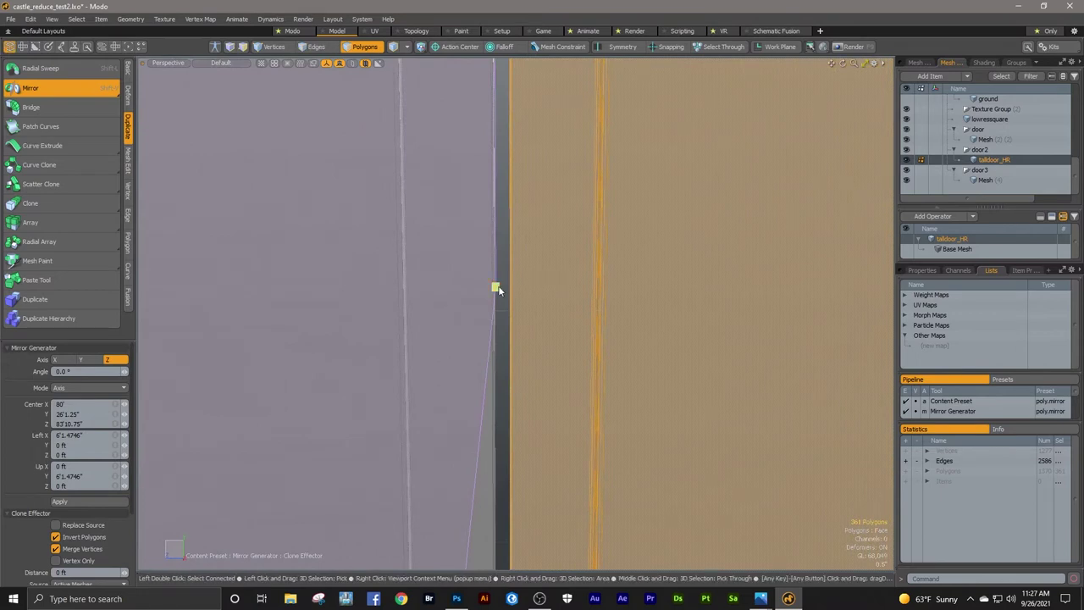
drag(498, 288, 507, 287)
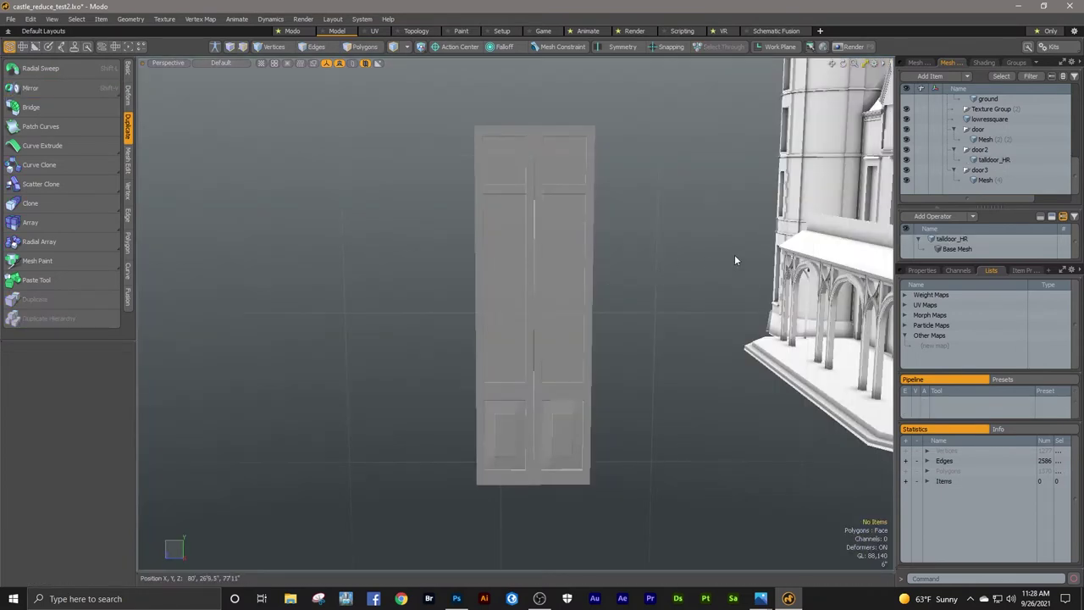
click(982, 161)
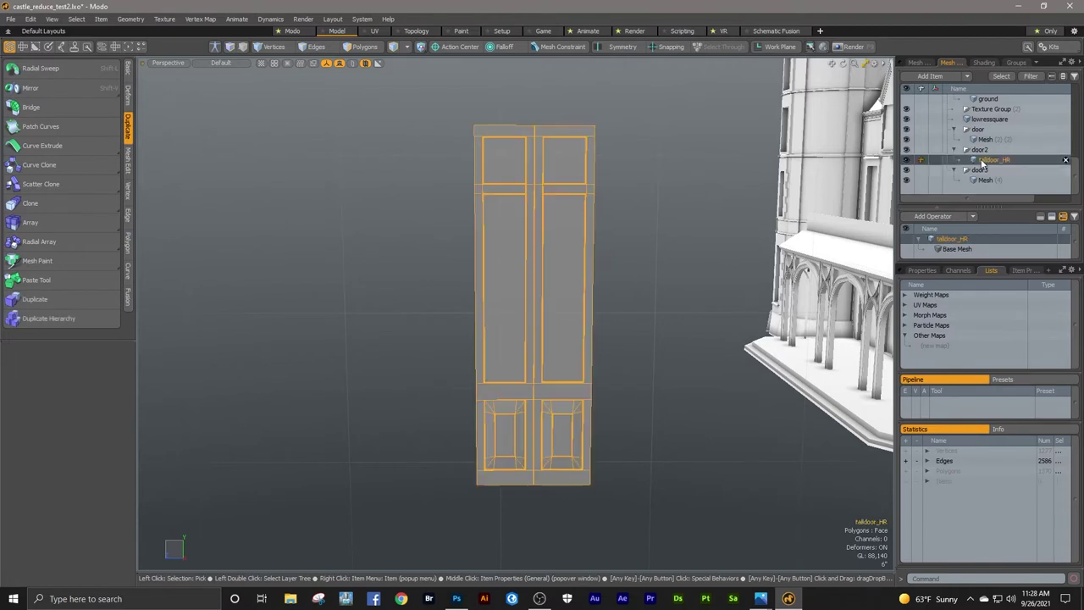
click(622, 282)
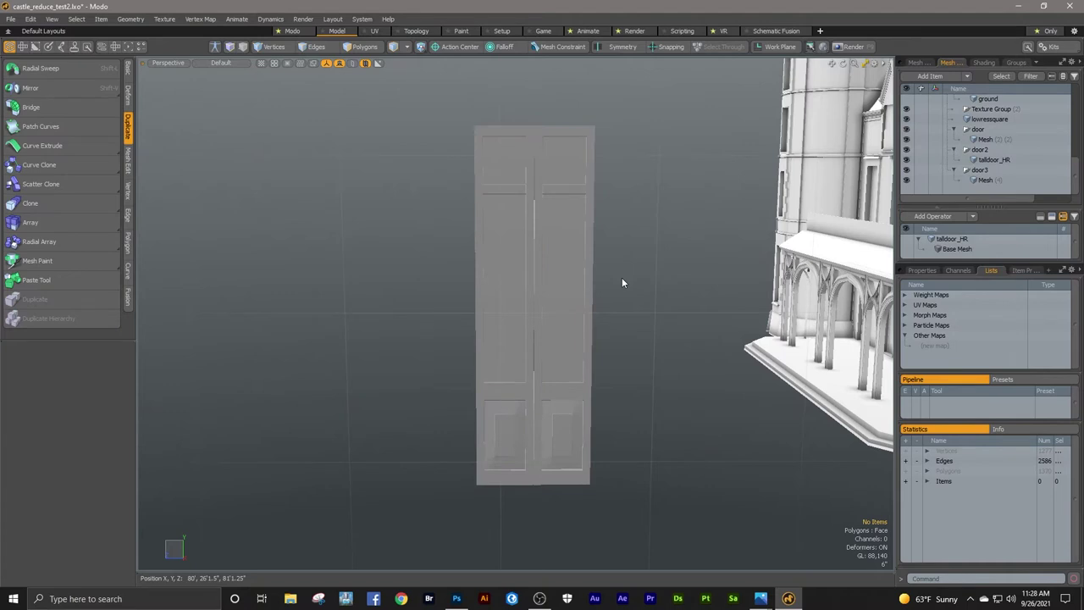
Step: Create a new mesh and draw a flat 3 by 3 segment plane about 12' tall and 4'8.5" wide over the tall door
key(n)
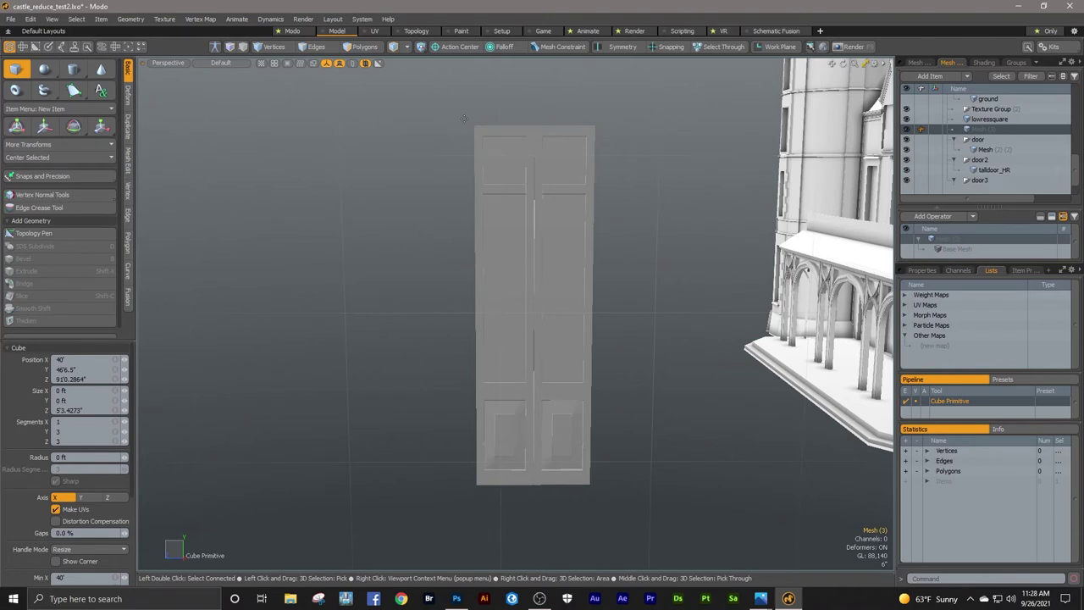
drag(464, 118, 608, 488)
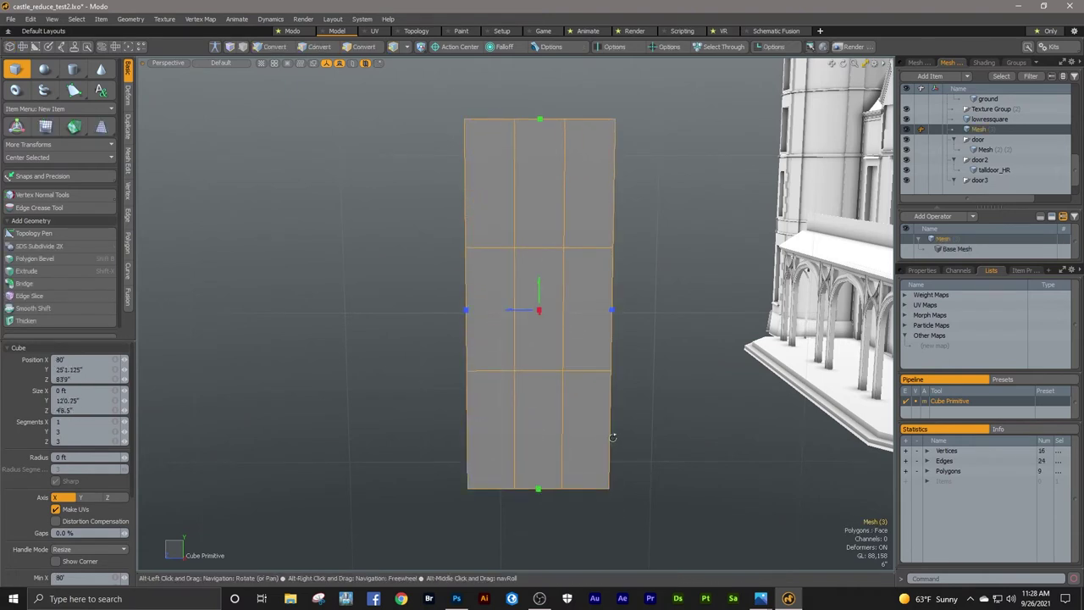
alt+drag(612, 438, 258, 429)
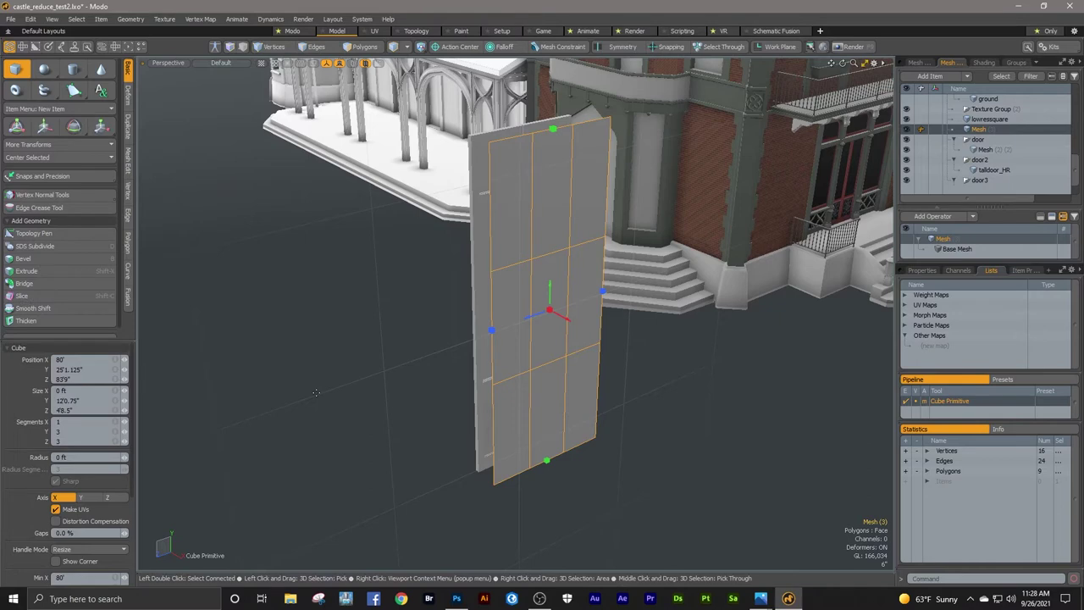
key(q)
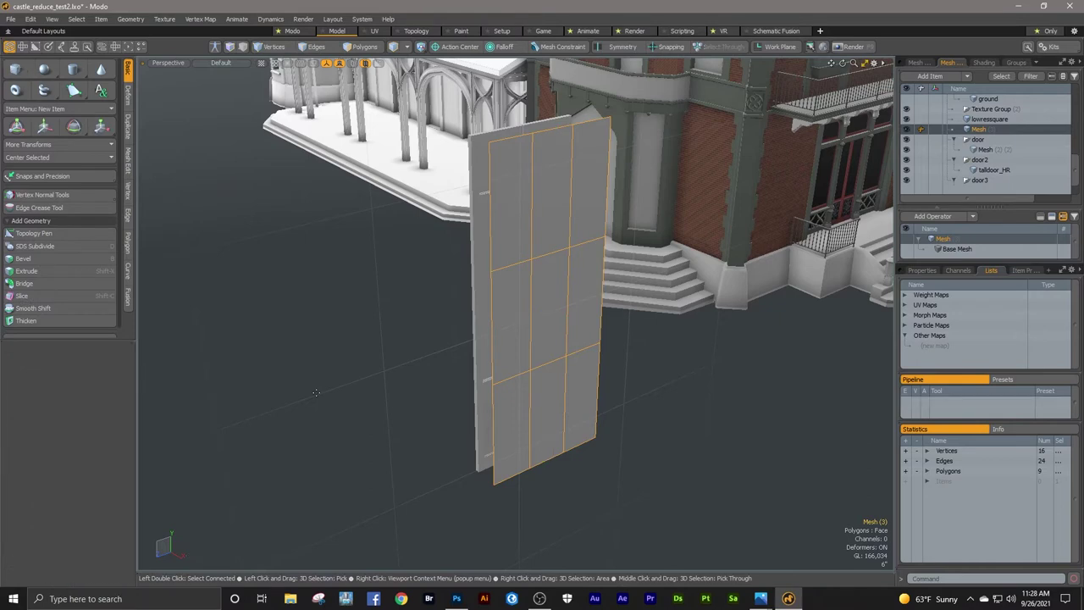
Step: Select all the new plane's polygons and project their UVs from the Right view in the UV layout
key(3)
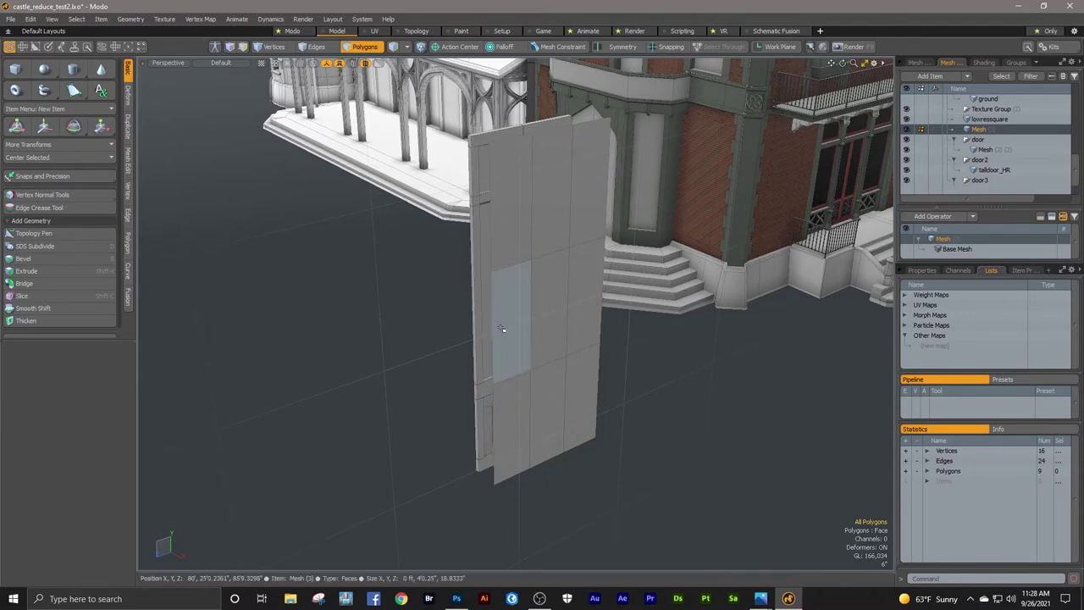
double_click(503, 328)
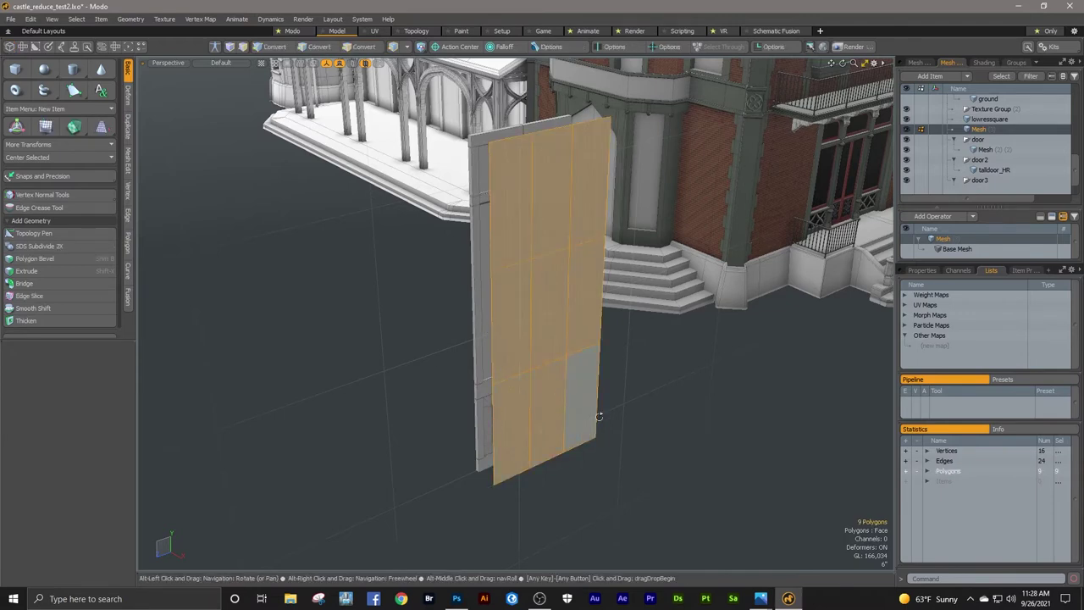
alt+drag(541, 385, 489, 399)
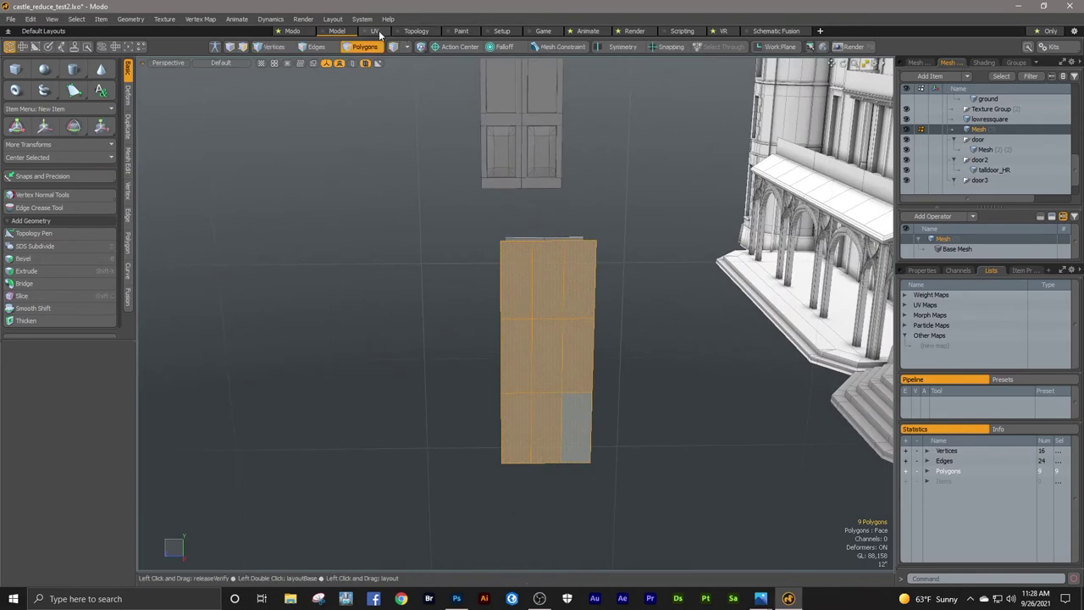
click(380, 33)
ctrl+alt+drag(437, 160, 189, 249)
ctrl+alt+drag(804, 216, 659, 255)
alt+shift+drag(460, 199, 416, 258)
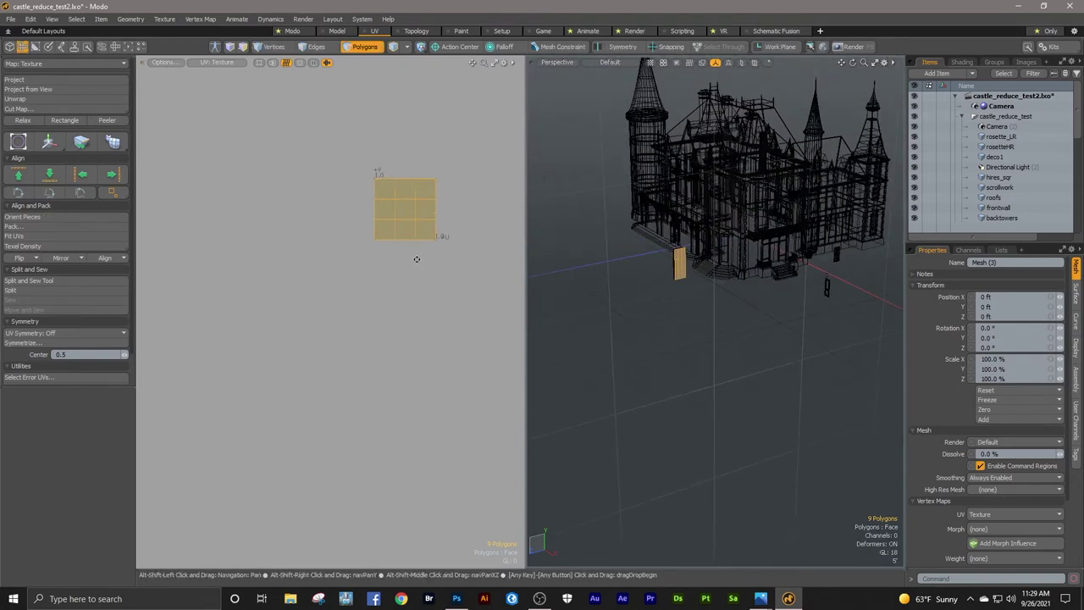
click(559, 61)
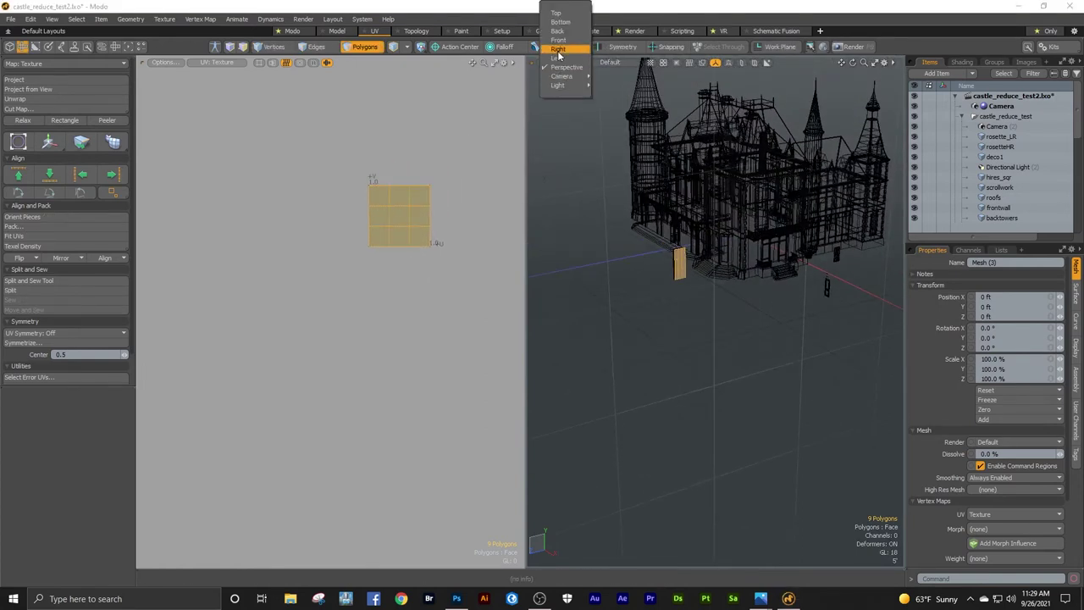
click(558, 53)
ctrl+alt+drag(627, 172, 685, 174)
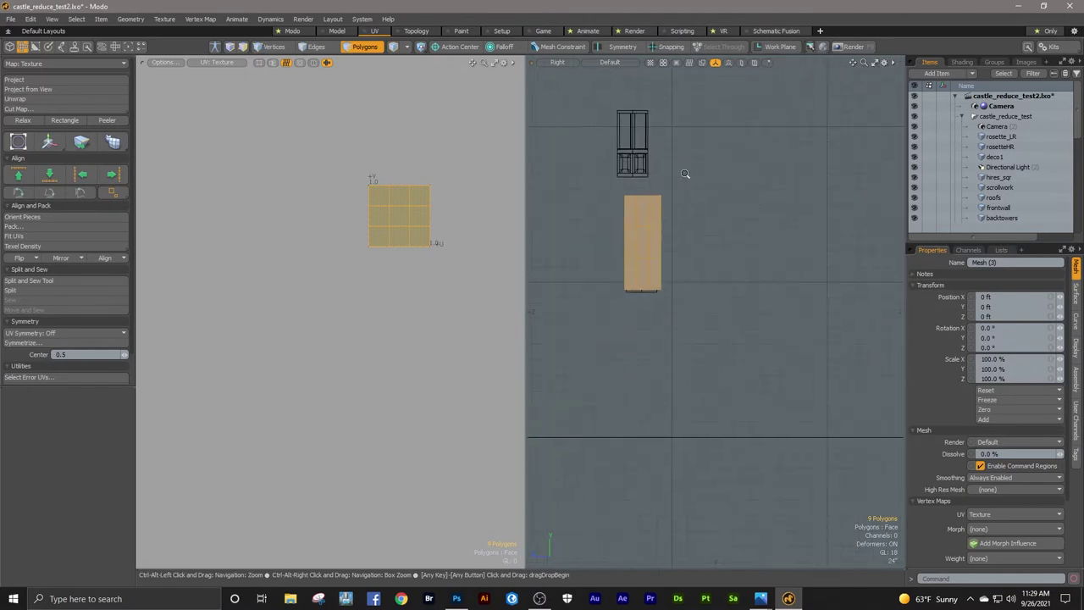
click(73, 88)
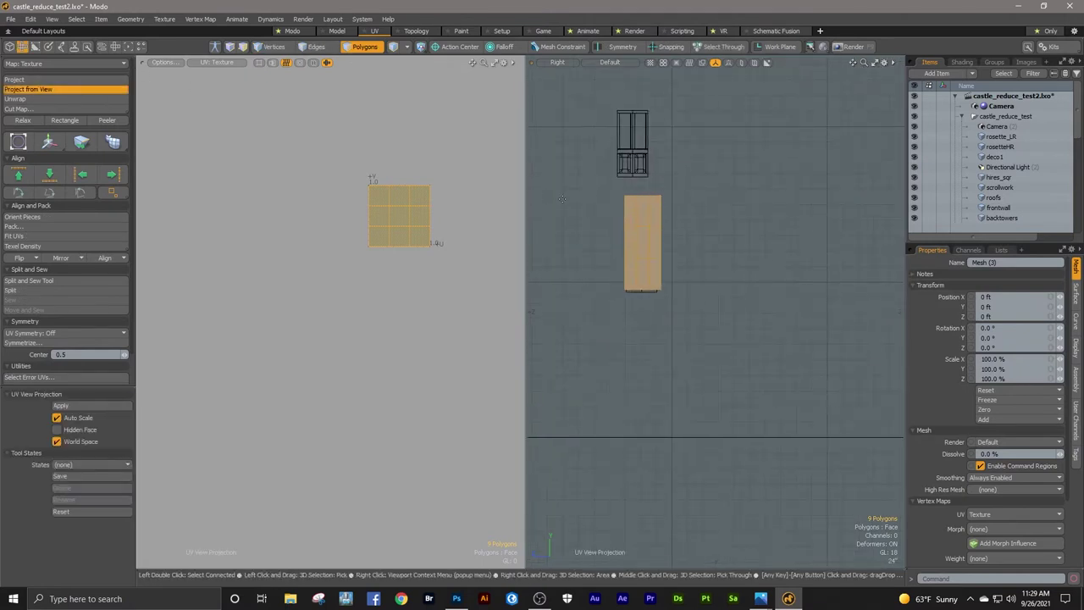
click(562, 199)
ctrl+alt+drag(388, 203, 538, 189)
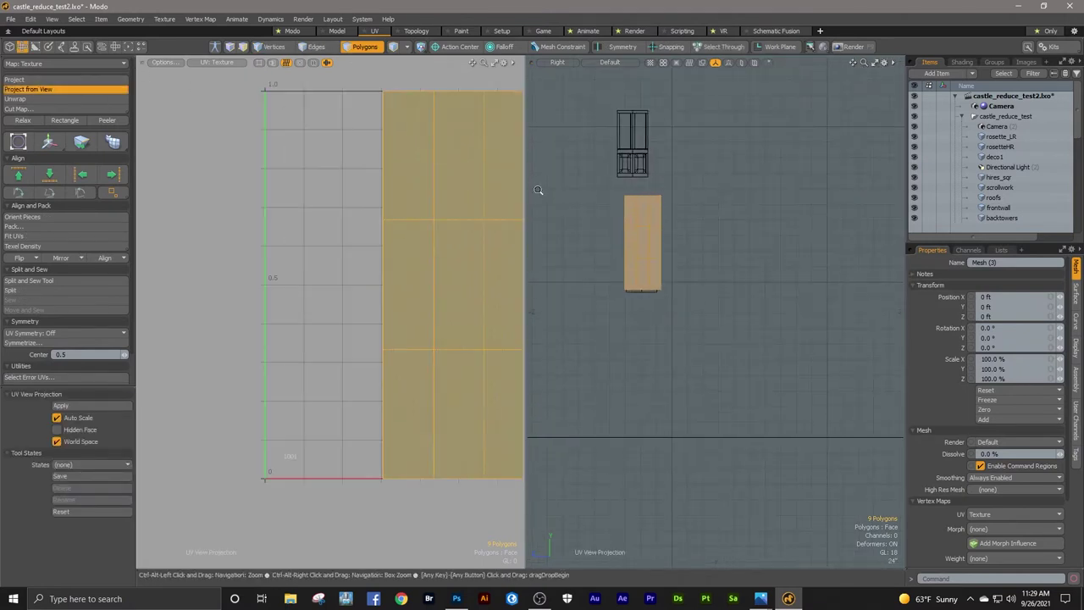
alt+shift+drag(465, 199, 339, 217)
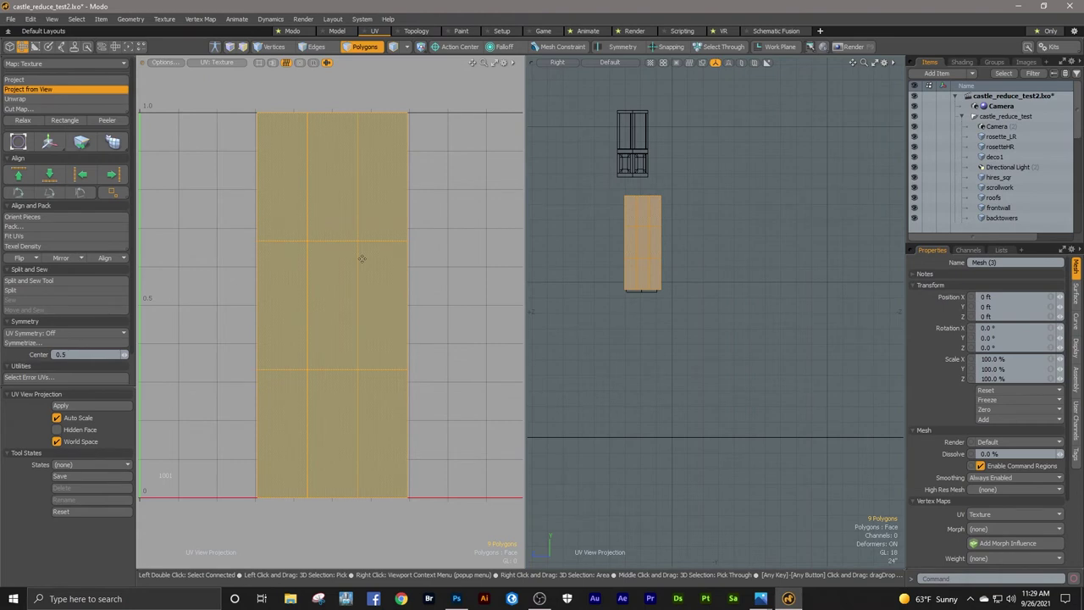
Step: Return to the modelling layout and move the plane about -17" along X so it sits behind the tall door
click(336, 30)
key(w)
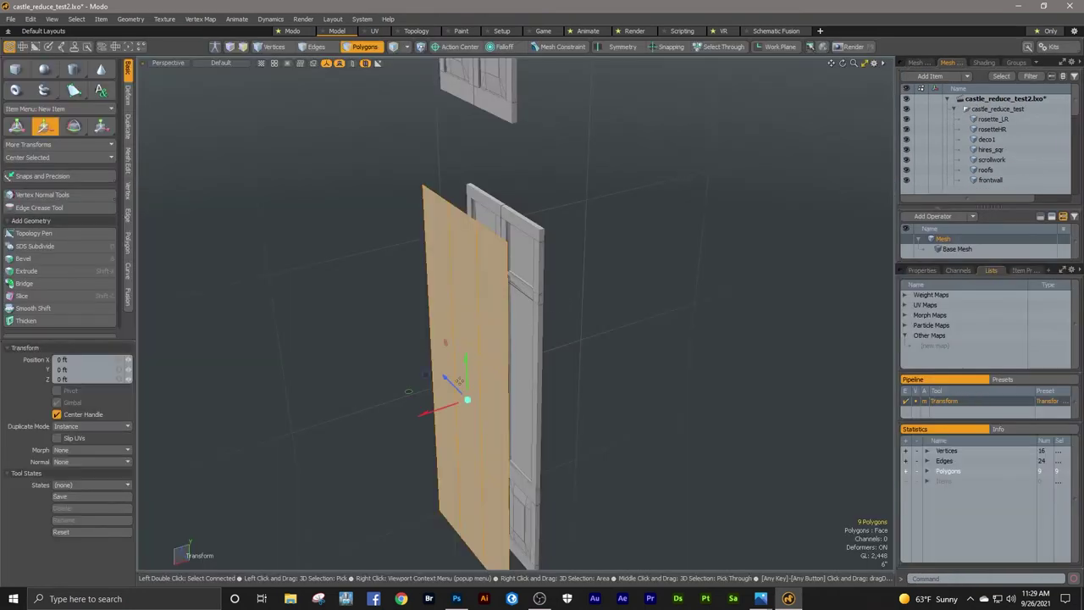
drag(425, 412, 467, 399)
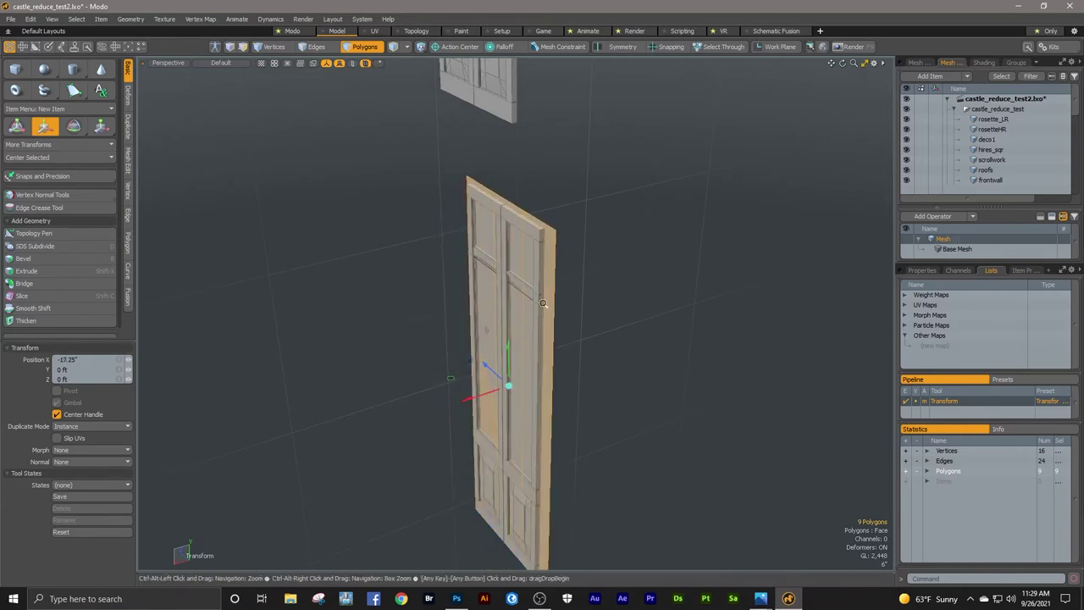
ctrl+alt+drag(543, 299, 576, 285)
drag(464, 448, 465, 450)
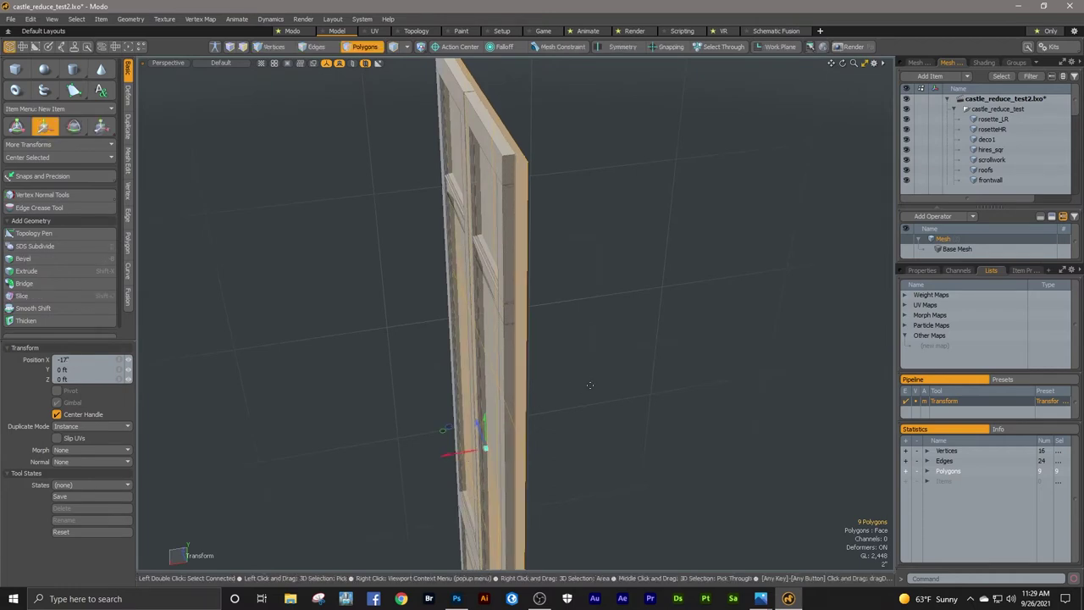
key(space)
Step: Show the door and plane in the Right view and scale the plane's height to about 103%
ctrl+alt+drag(598, 363, 659, 279)
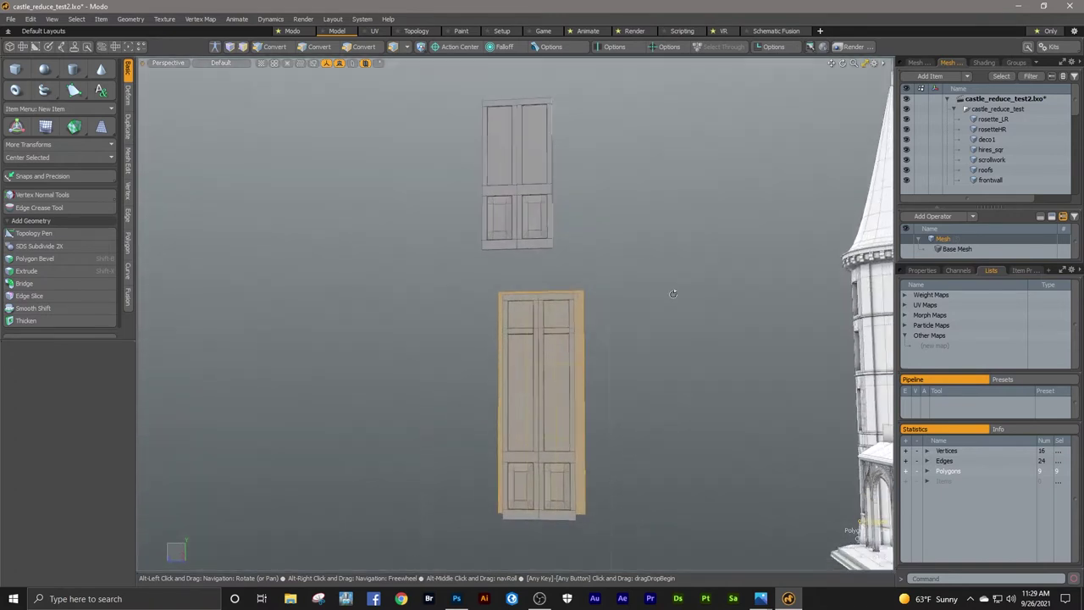
alt+shift+drag(607, 360, 559, 310)
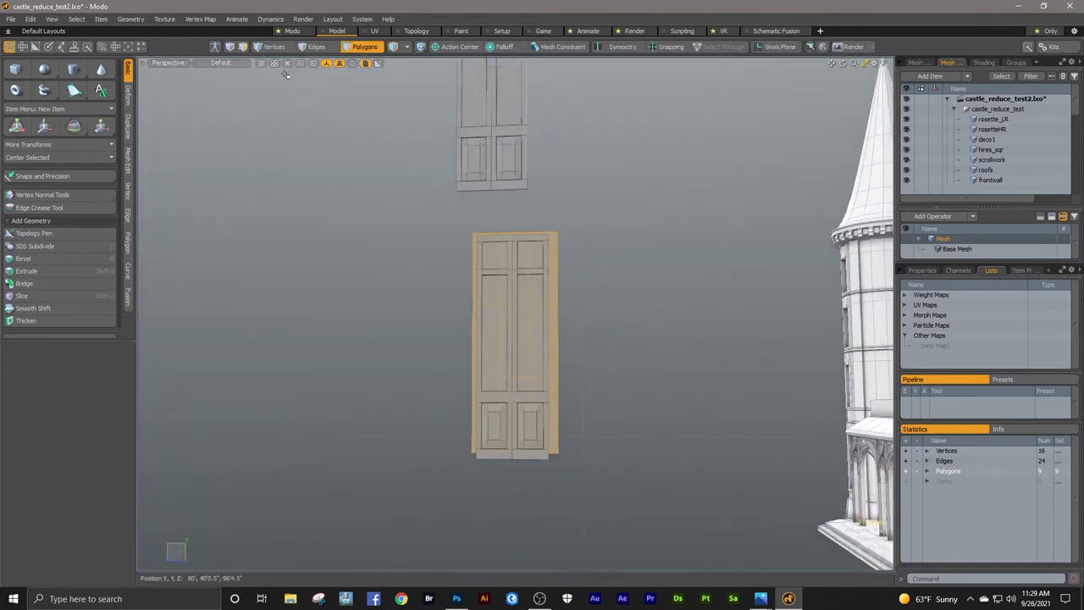
click(177, 63)
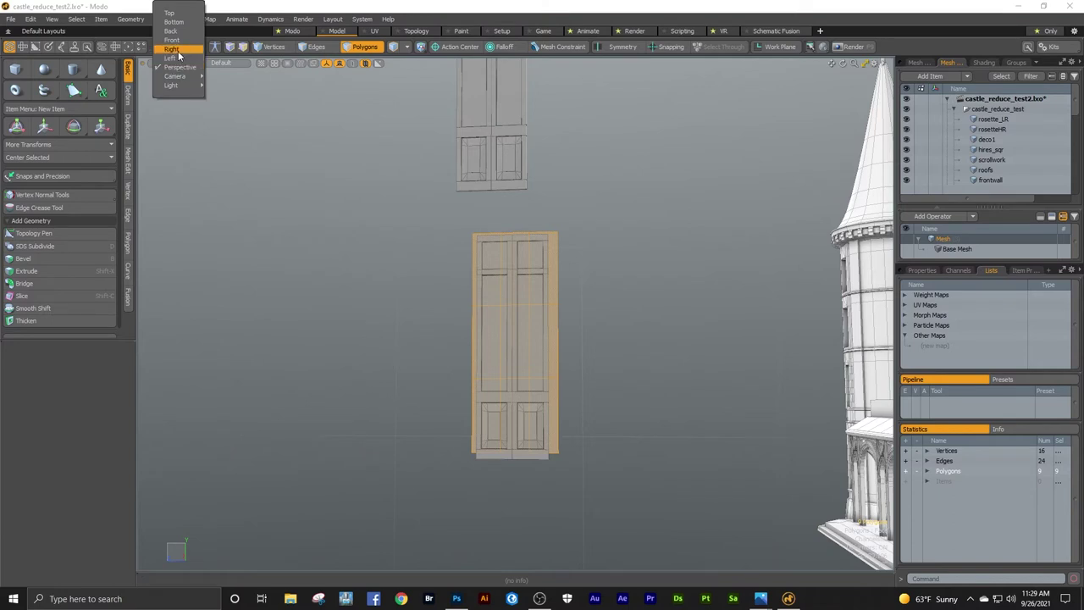
click(174, 49)
ctrl+alt+drag(506, 339, 520, 314)
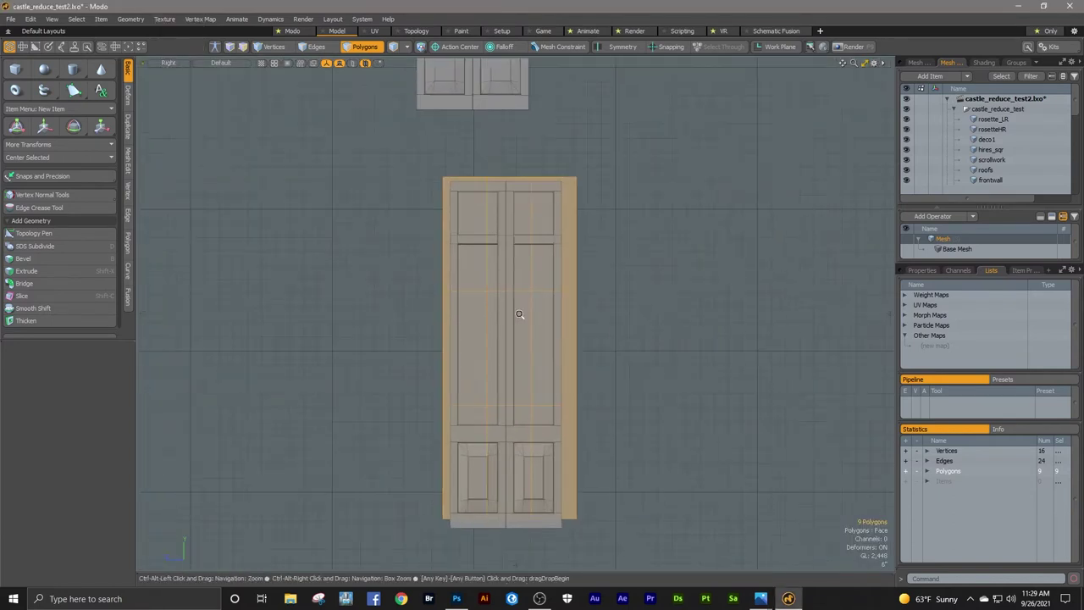
alt+shift+drag(610, 322, 629, 303)
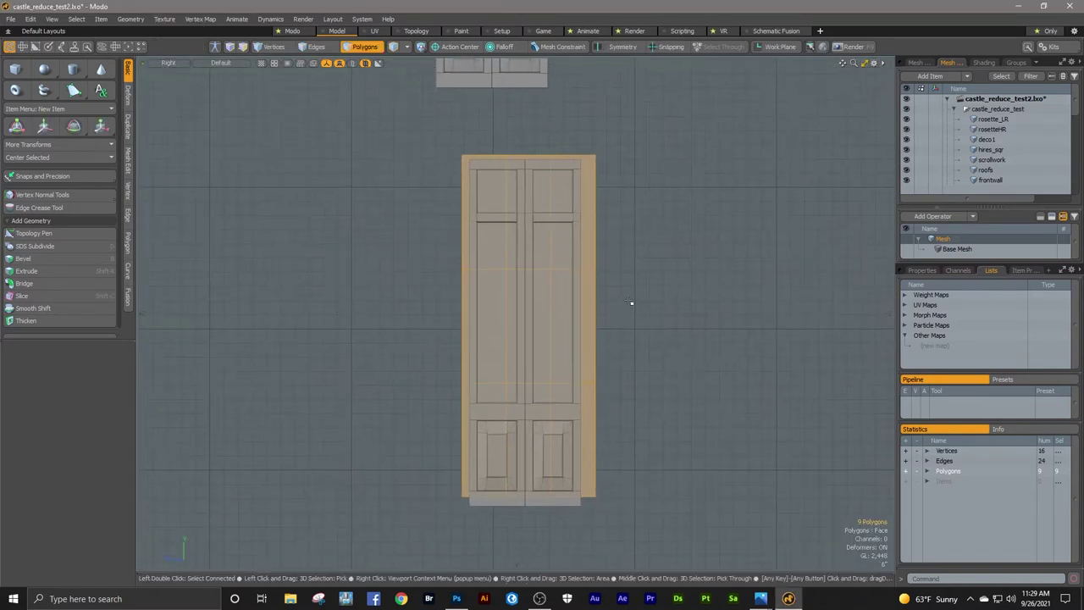
key(r)
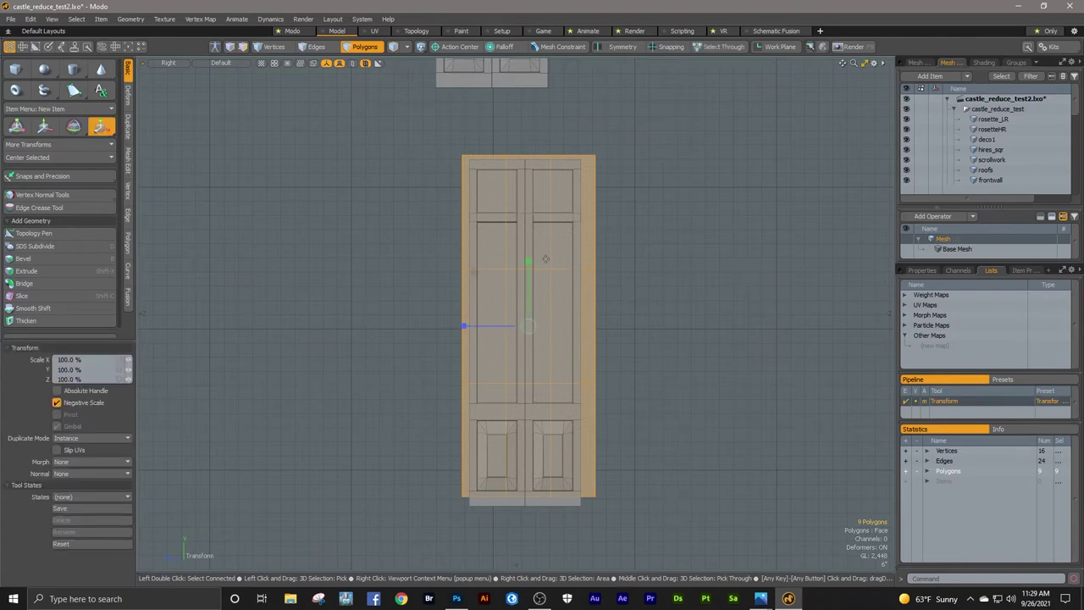
drag(528, 263, 526, 265)
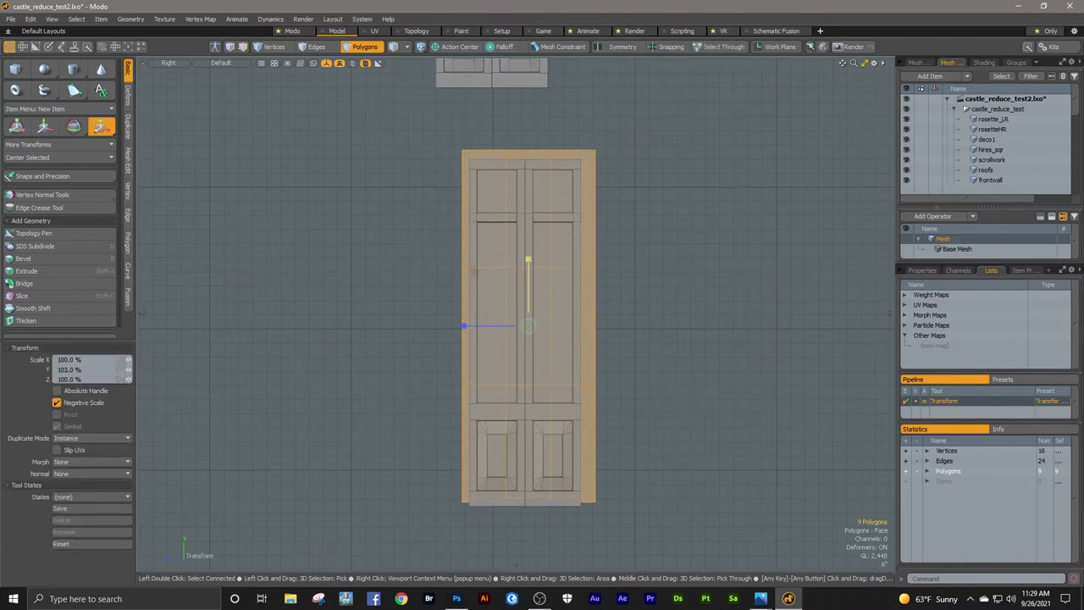
Step: Move the plane about -2.75" in Y and 1.25" in Z to centre it on the tall door
key(w)
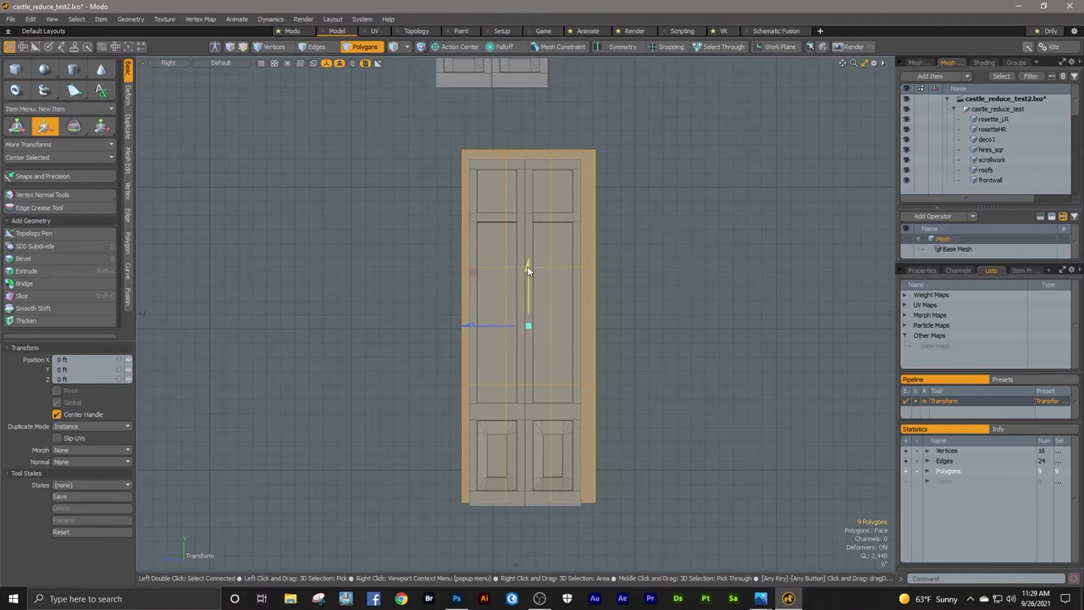
drag(525, 268, 526, 274)
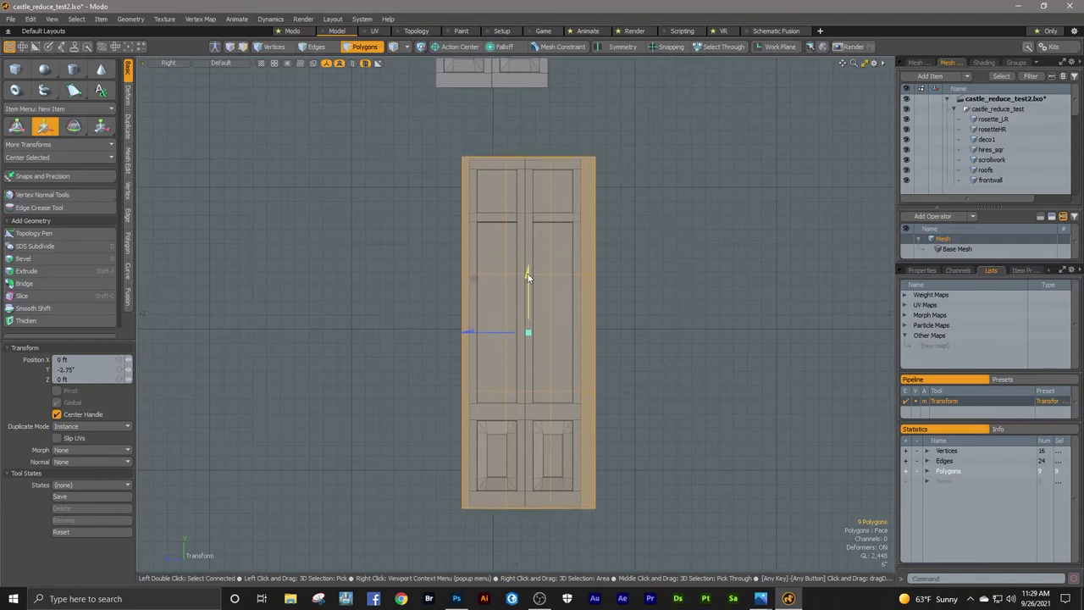
drag(463, 333, 460, 333)
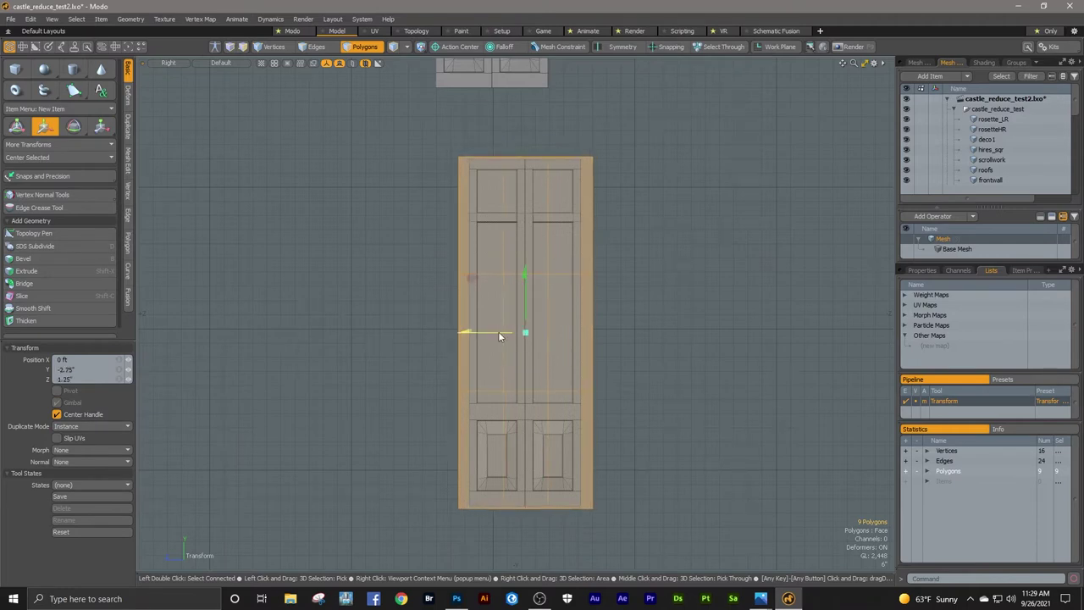
Step: Scale the plane slightly taller so it extends past the door's upper and lower edges
key(r)
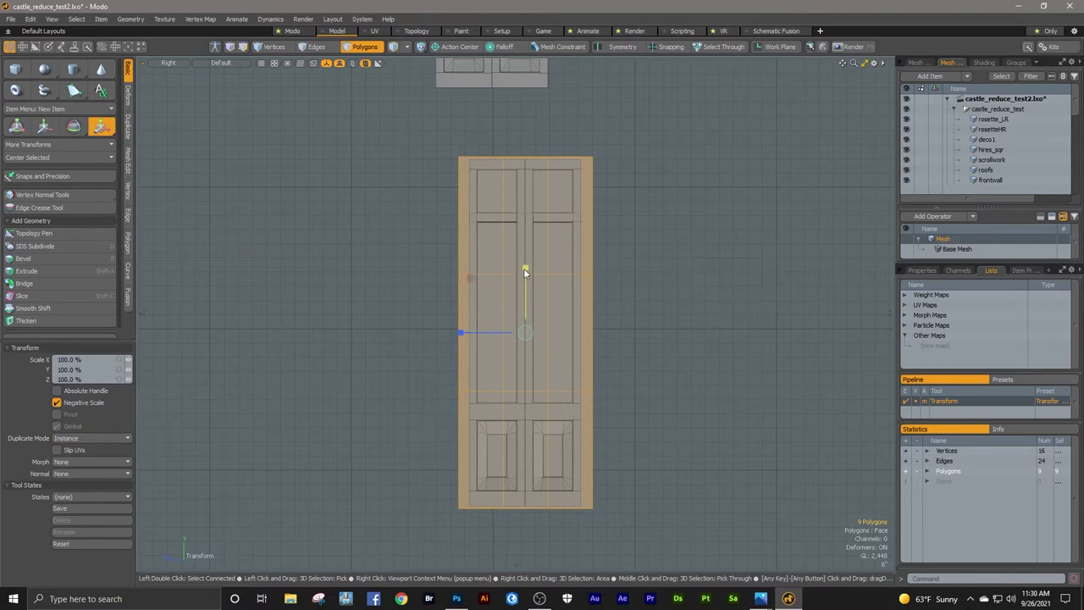
drag(524, 271, 525, 265)
key(space)
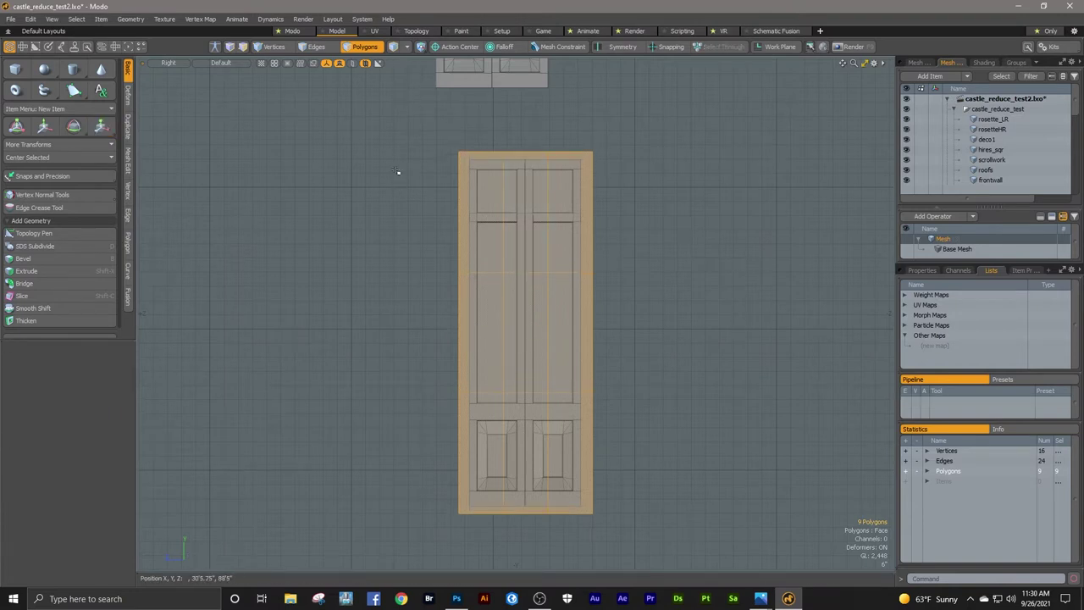
Step: Reproject the resized plane's UVs from the Right view in the UV layout
click(375, 31)
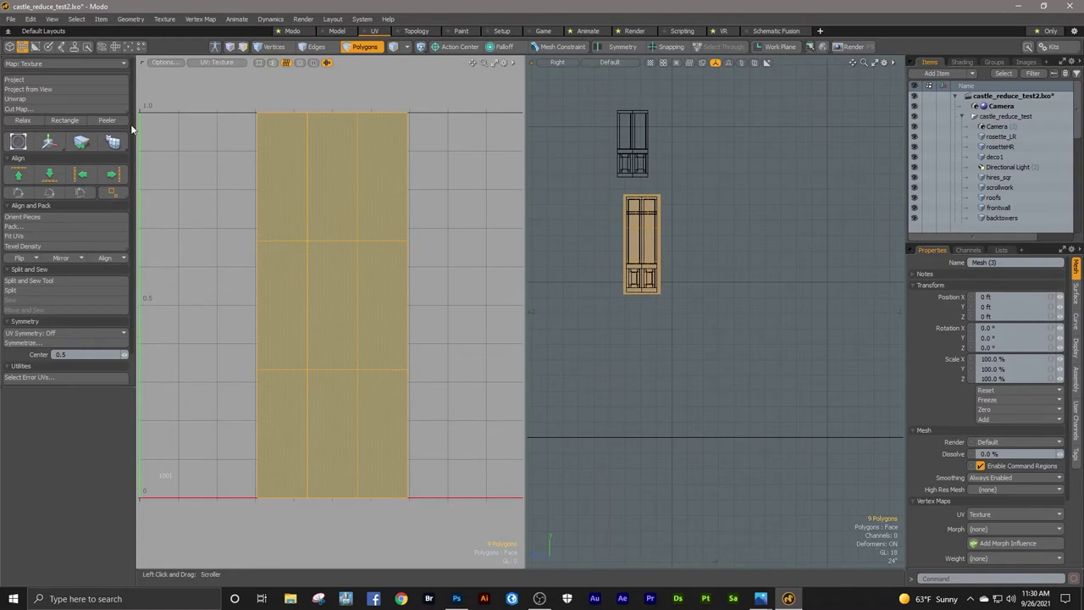
click(61, 90)
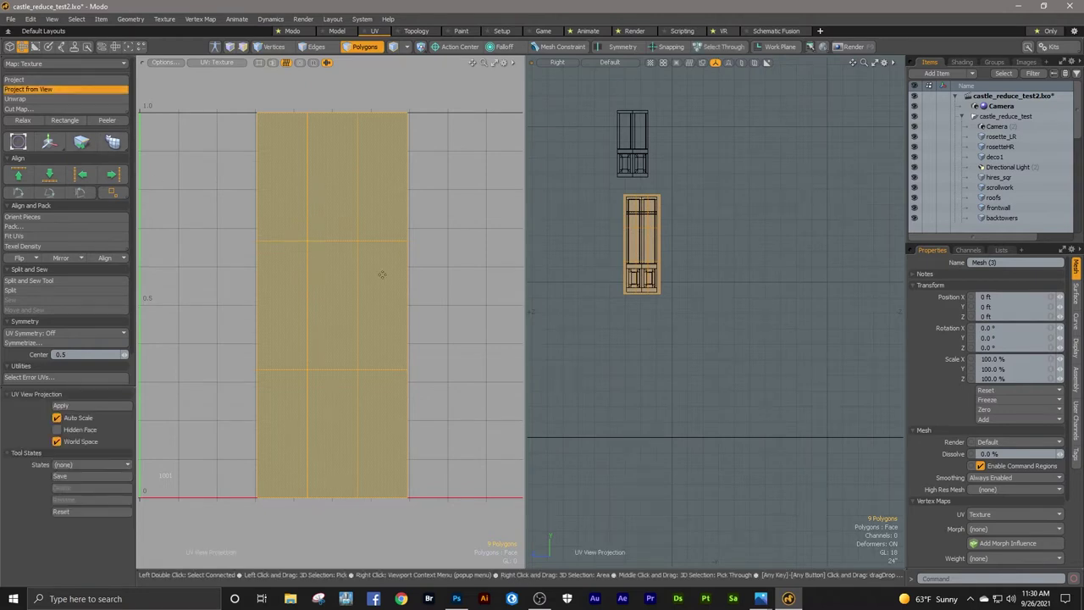
click(579, 217)
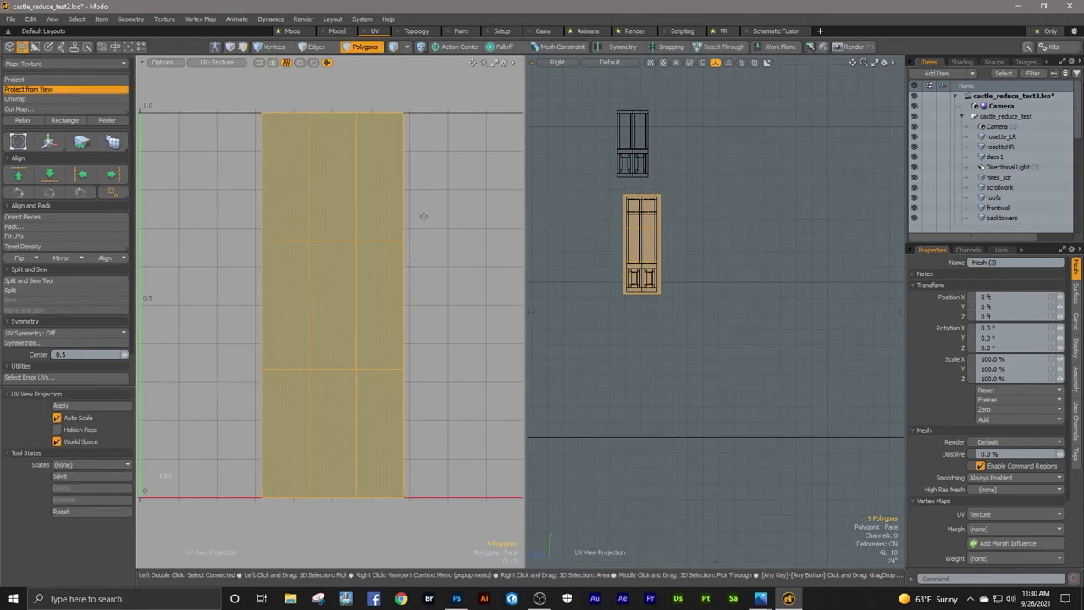
Step: Show the tall door and its plane in a Perspective view of the modelling layout and save the scene
click(340, 30)
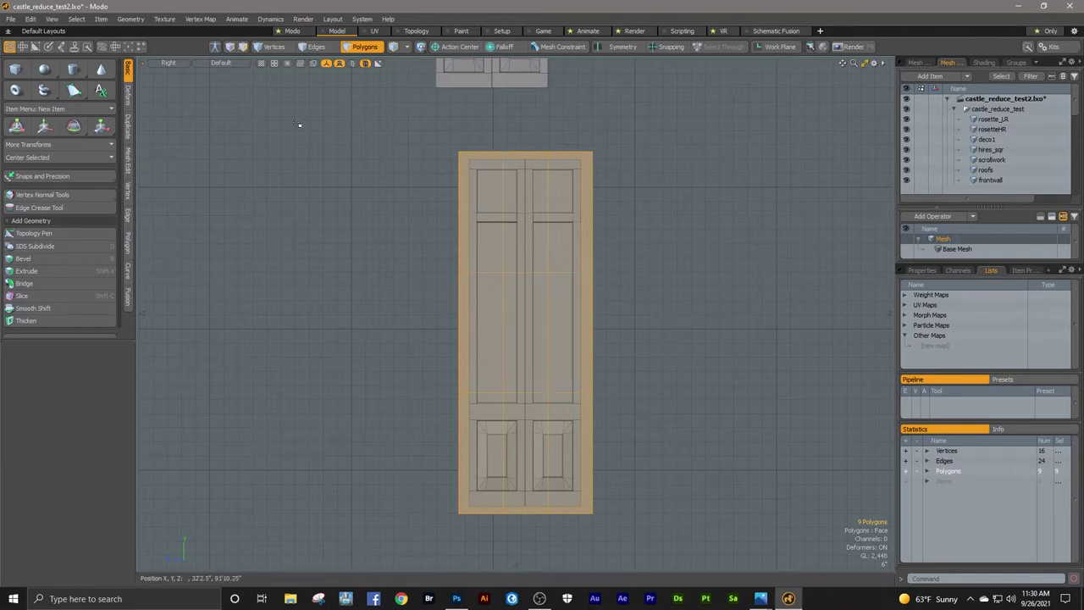
click(181, 66)
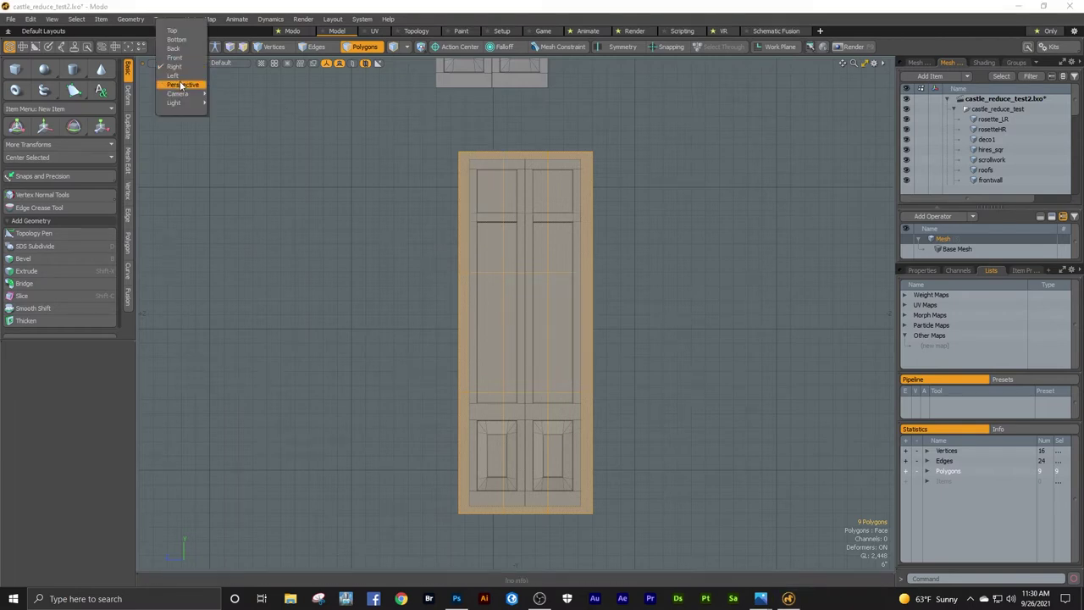
click(181, 85)
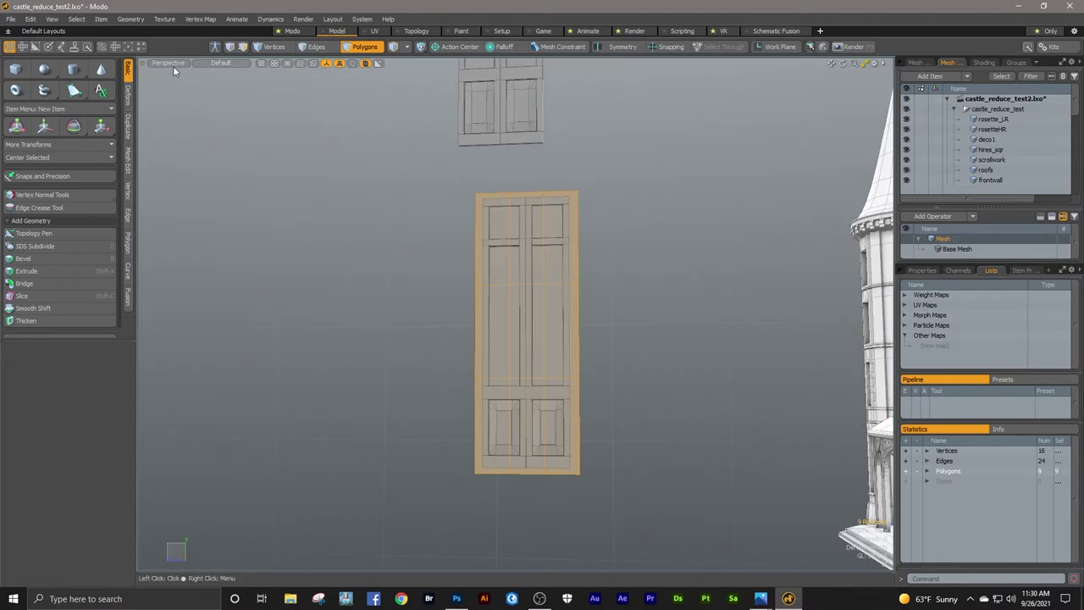
alt+drag(544, 314, 653, 194)
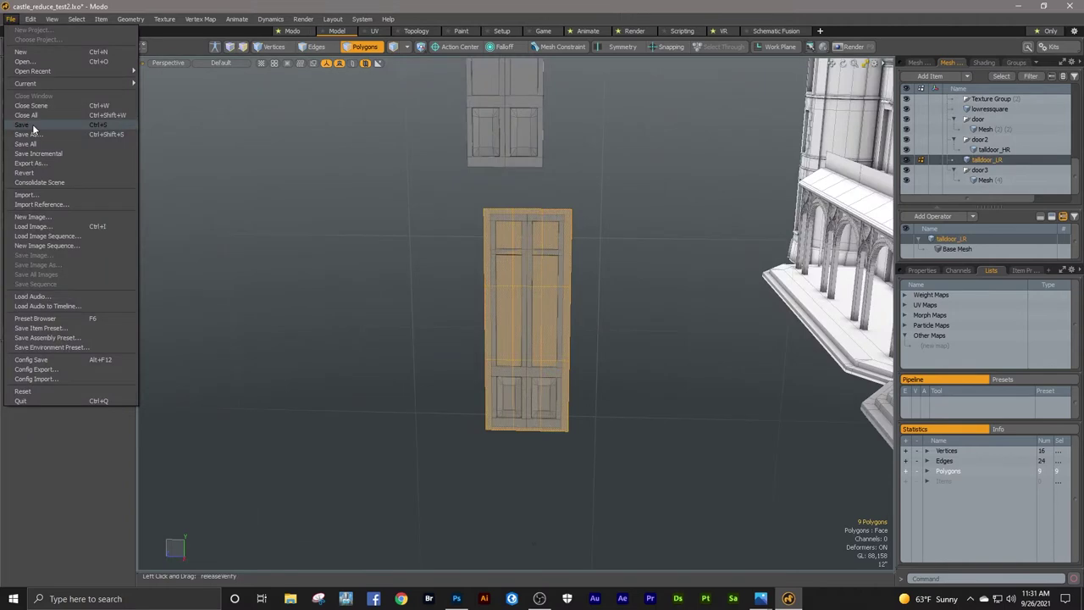
click(127, 142)
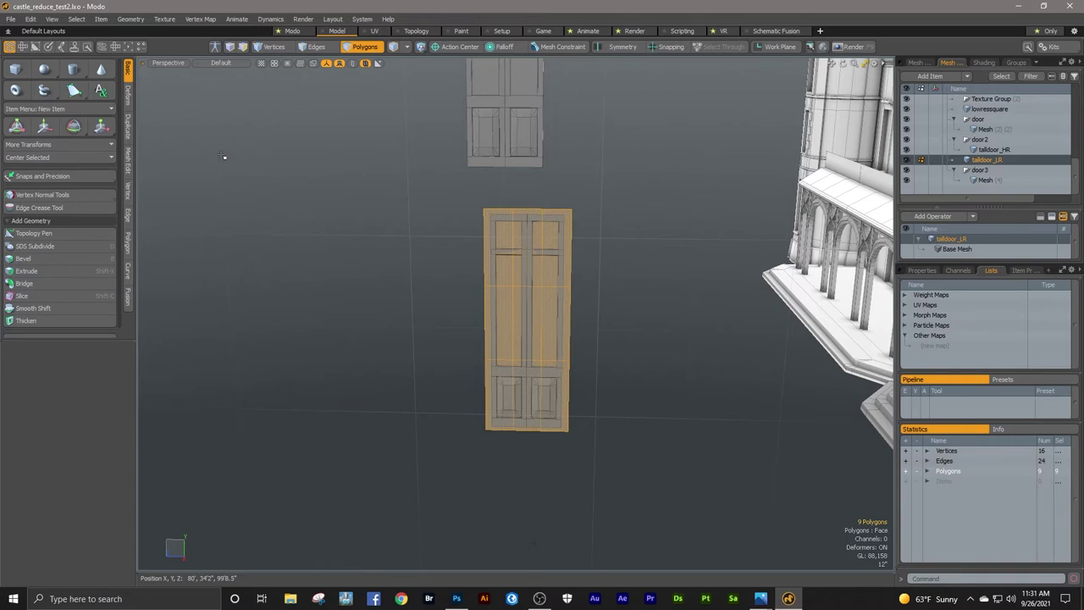
Step: Set up a Baking Wizard bake in the game layout with base filename talldoor and a 2048 by 2048 size
ctrl+alt+drag(516, 237, 570, 234)
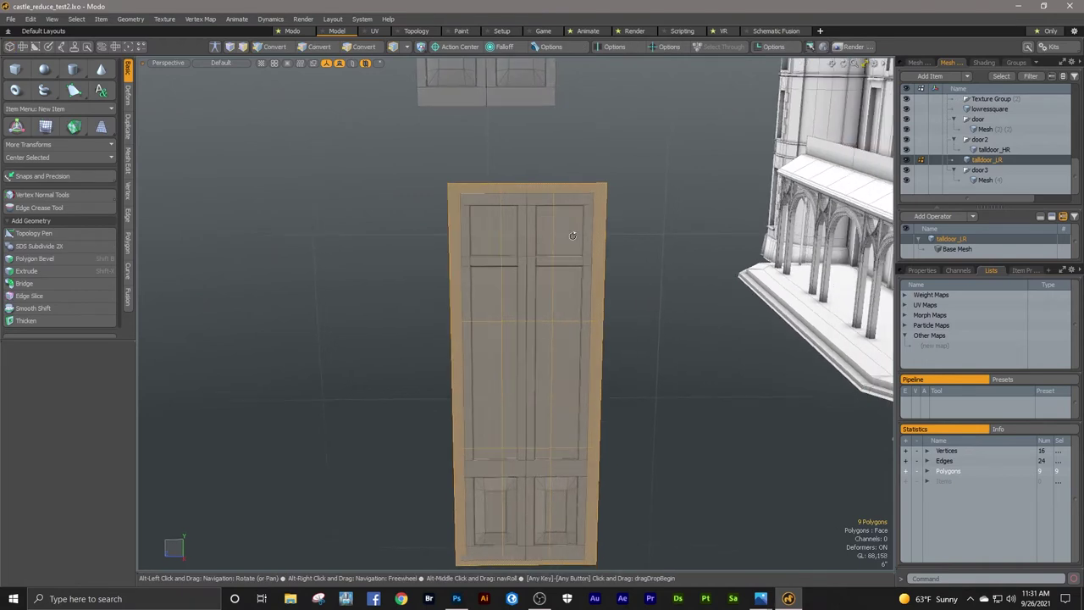
click(541, 31)
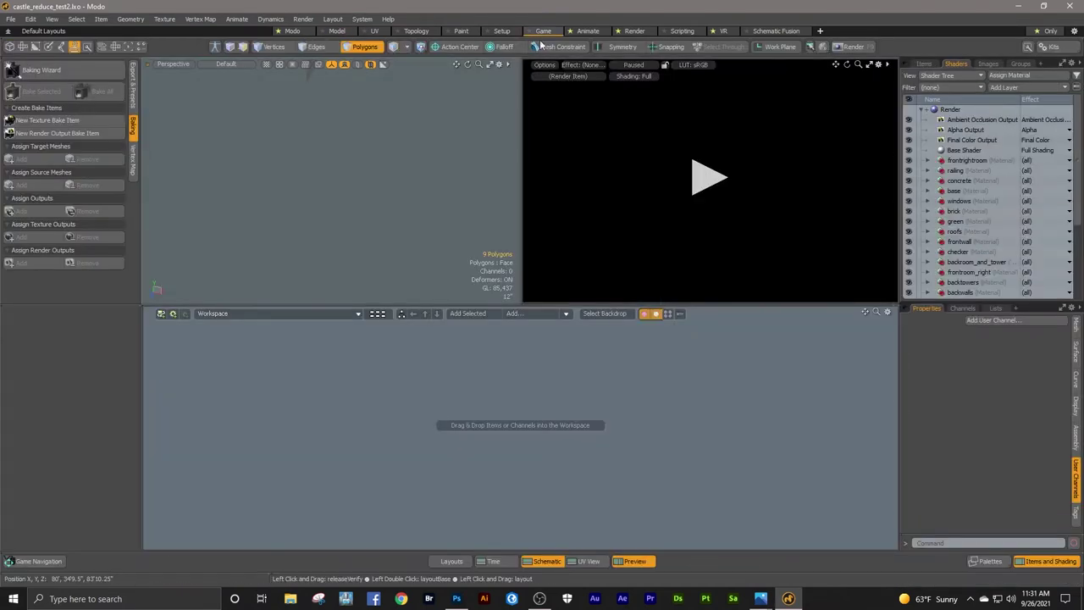
click(105, 75)
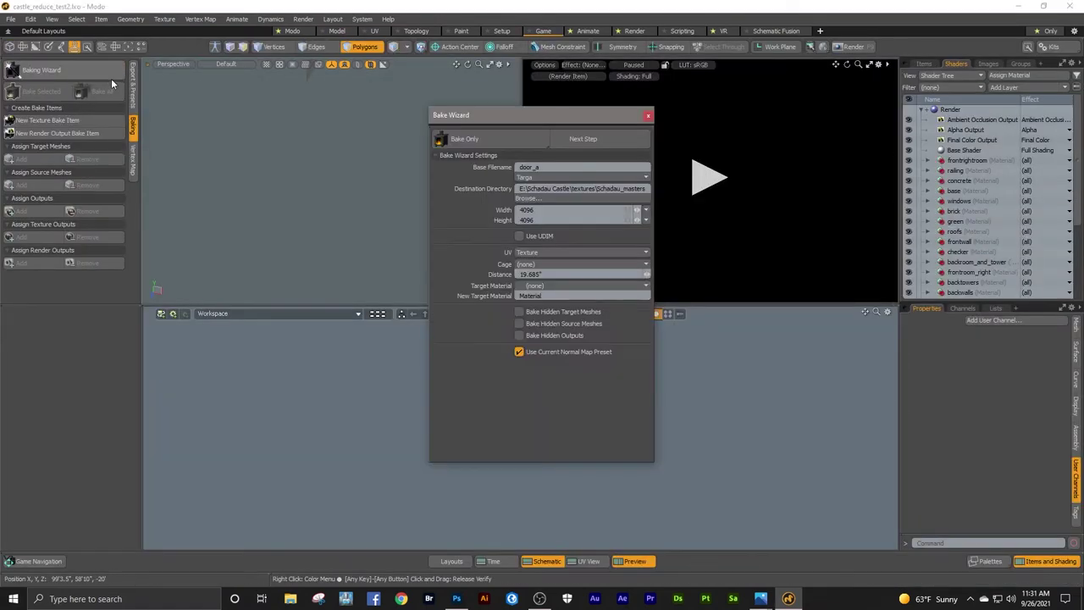
click(520, 209)
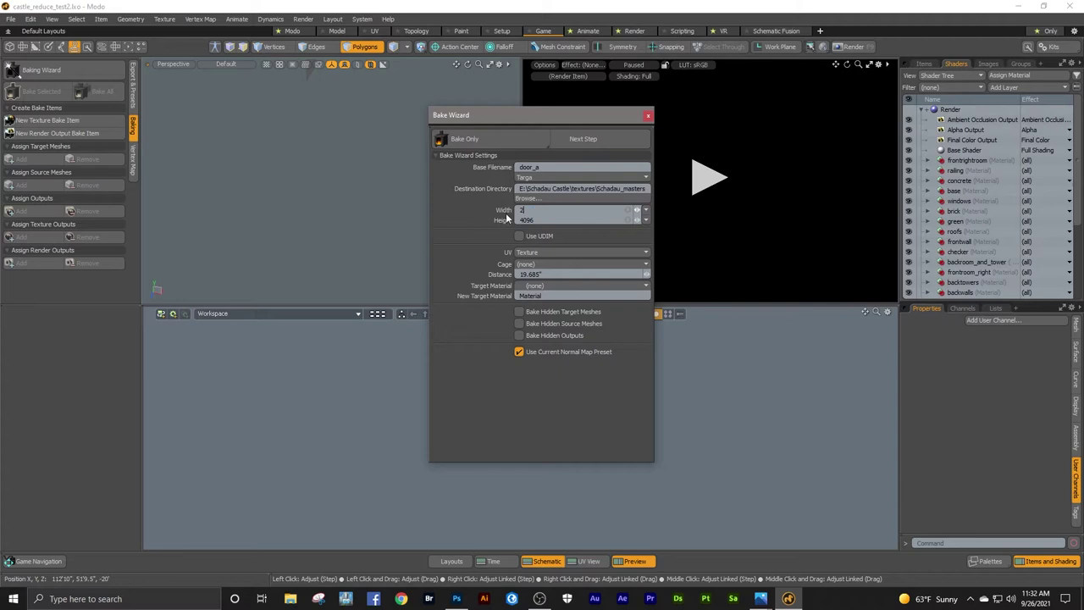
text(2048)
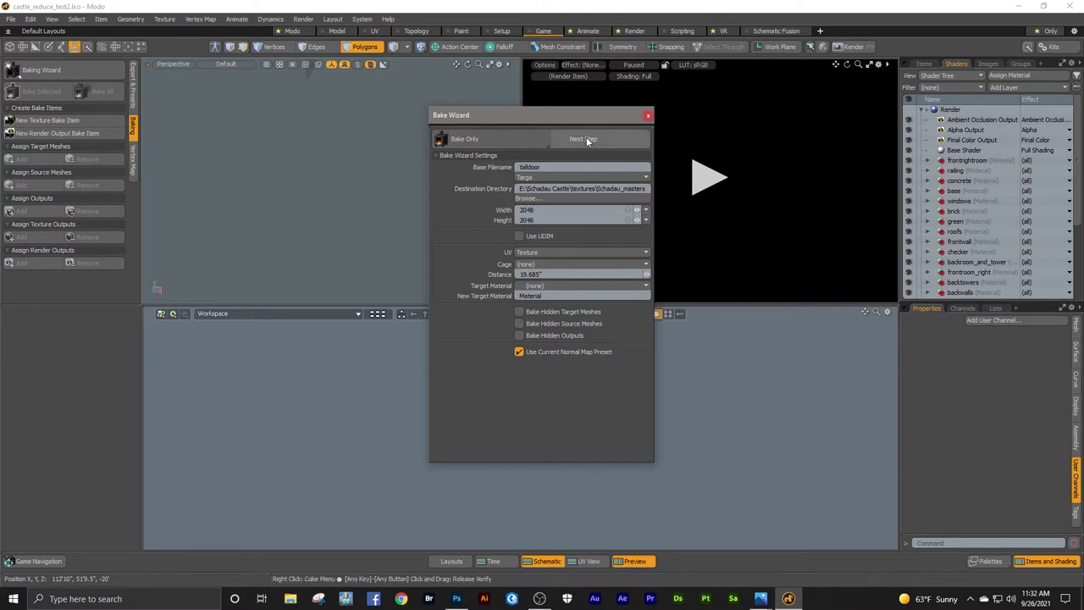
click(584, 138)
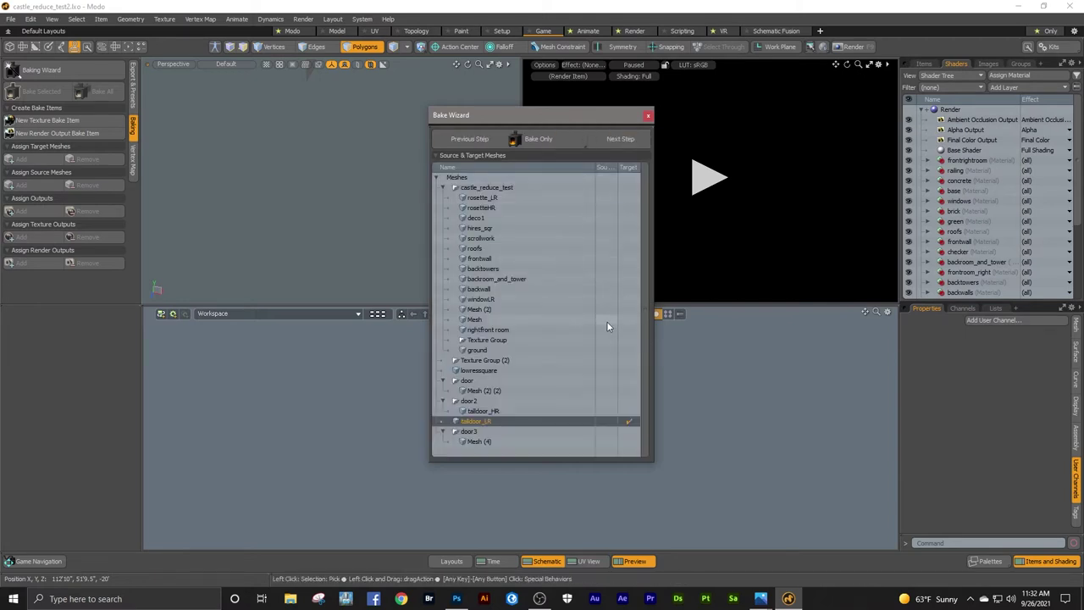
Step: Assign talldoor_HR as the source mesh and bake its normal map onto the talldoor_LR target
click(606, 411)
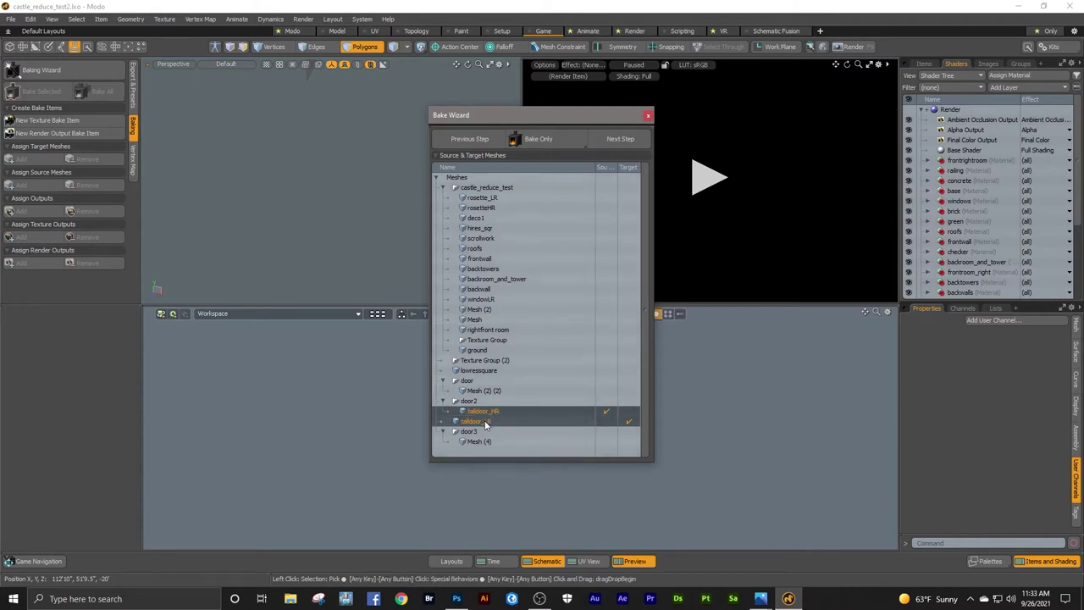
click(616, 140)
click(617, 140)
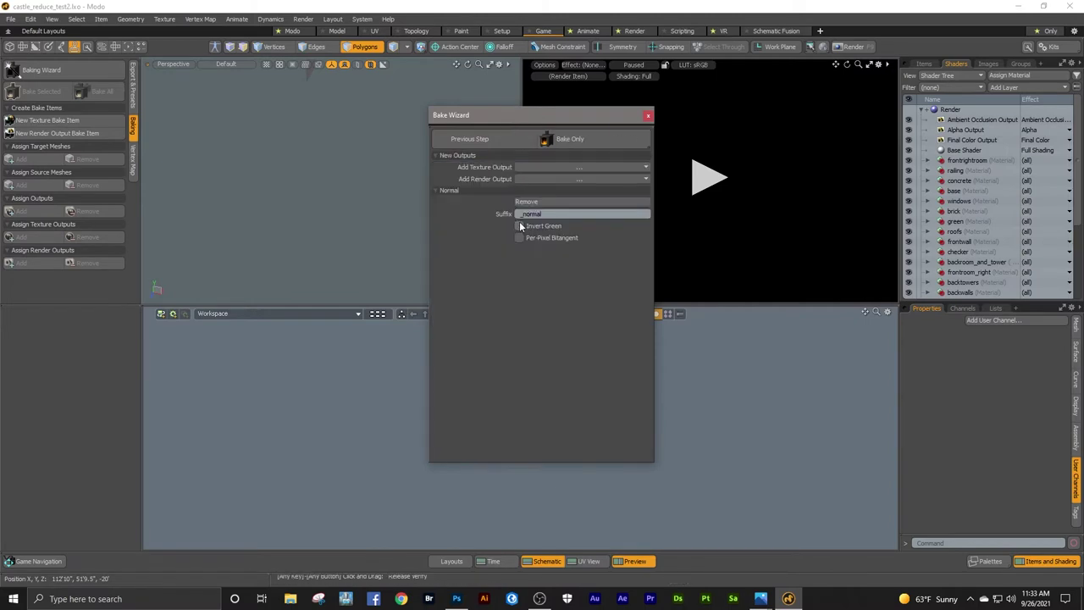
click(602, 142)
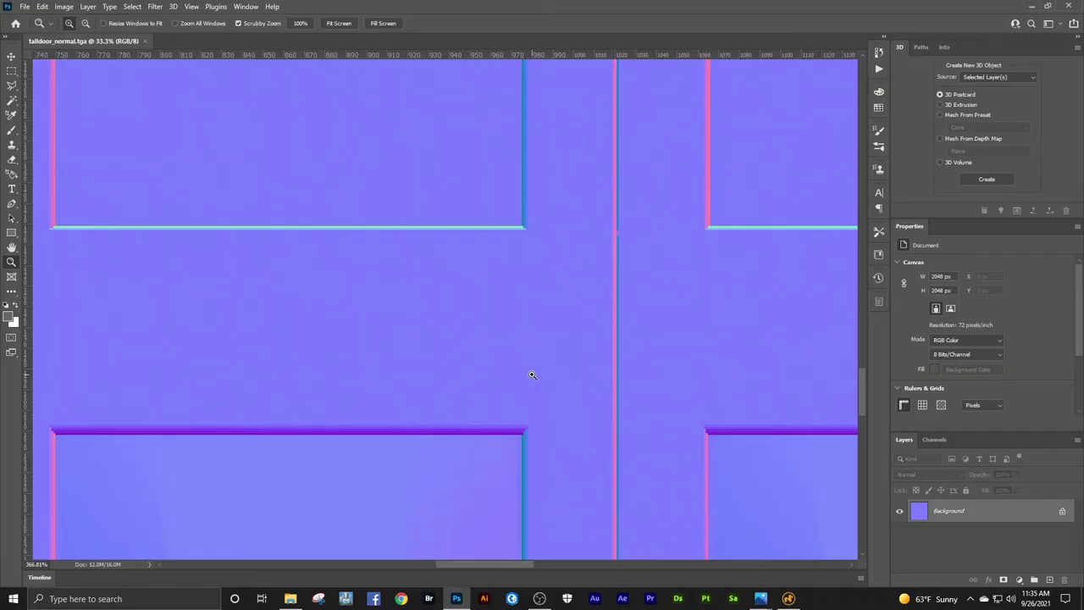
Step: Duplicate the Background layer of talldoor_normal.tga in Photoshop
key(ctrl+minus)
drag(524, 377, 530, 249)
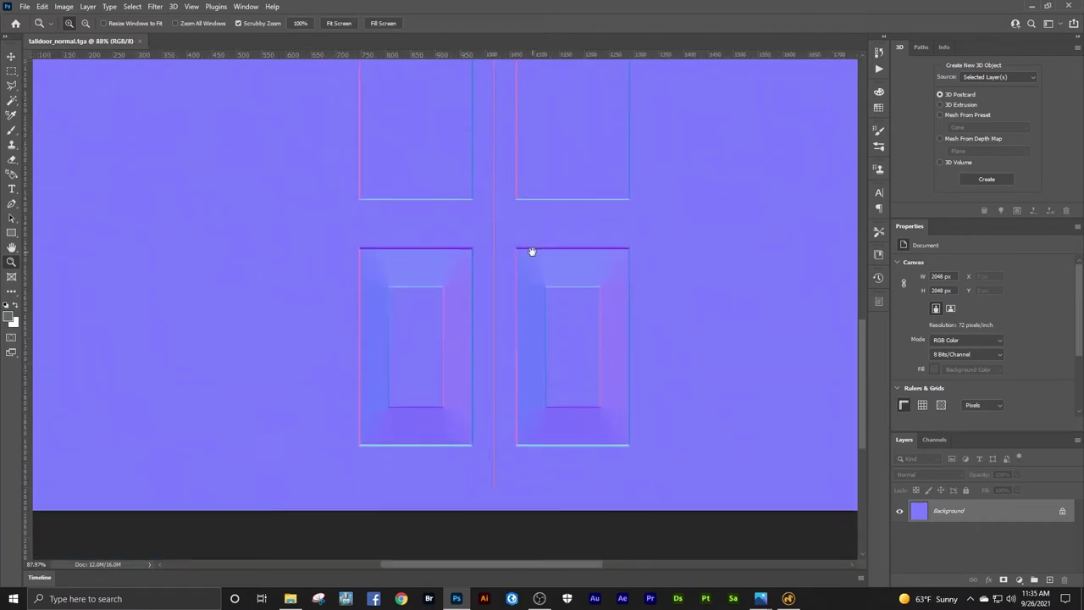
drag(561, 307, 545, 369)
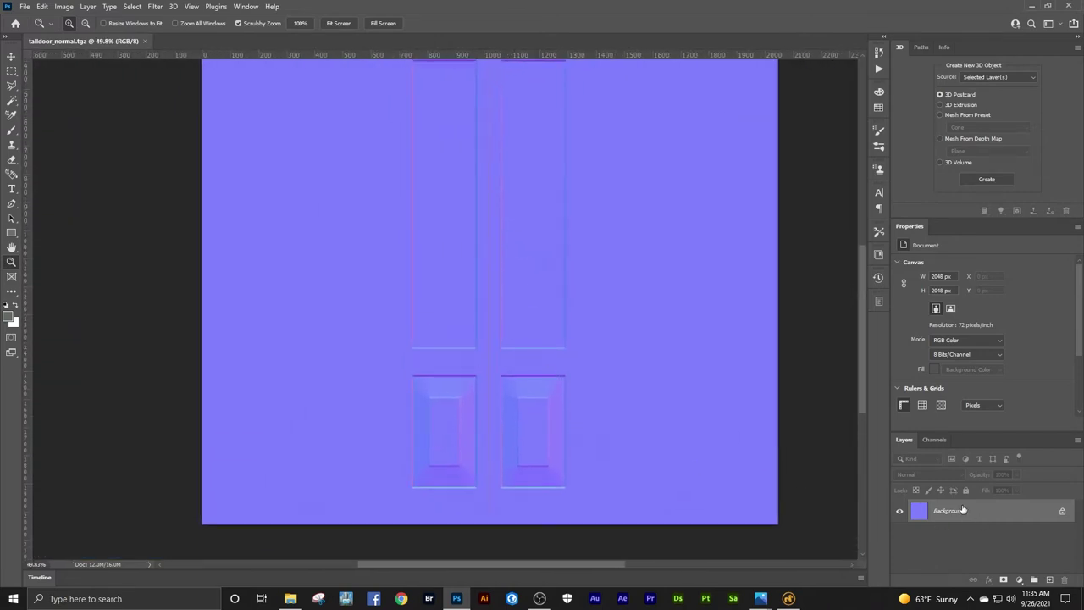
right_click(963, 510)
click(966, 383)
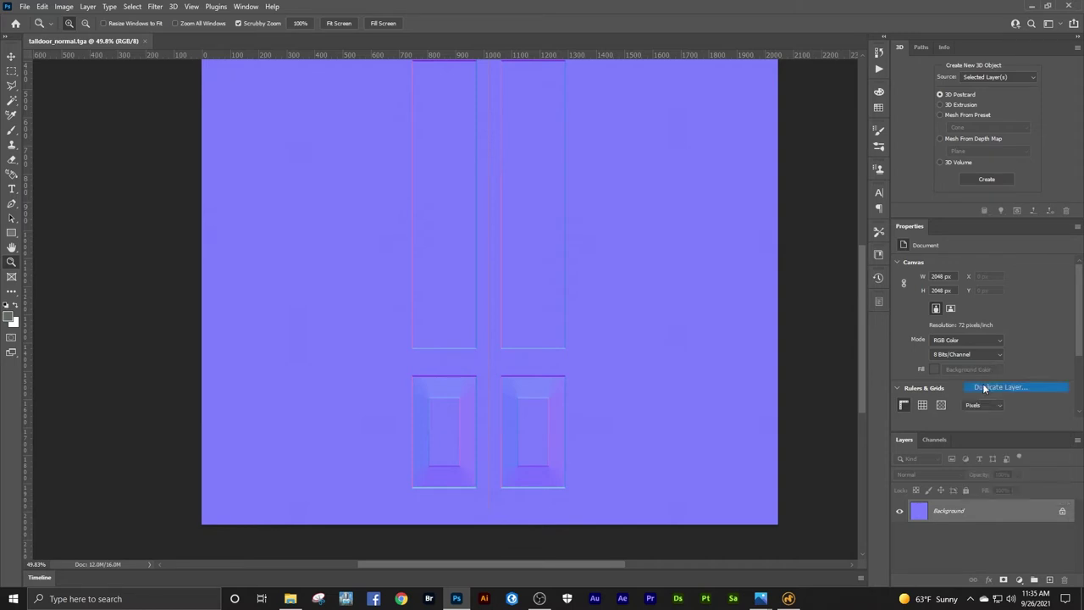
click(642, 166)
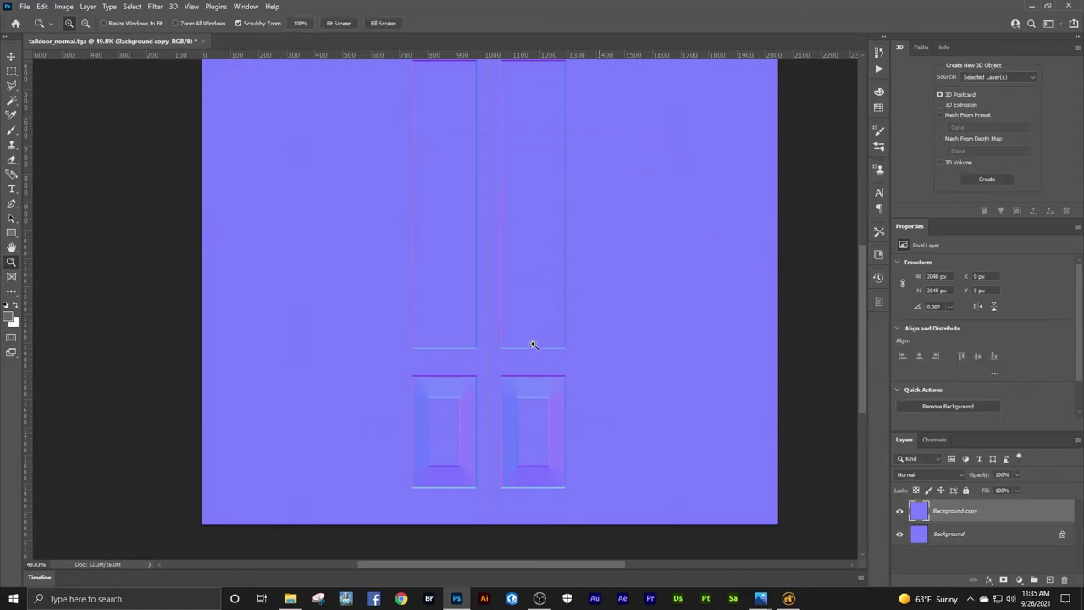
Step: Set the duplicated normal map layer's blend mode to Overlay
drag(491, 360, 530, 337)
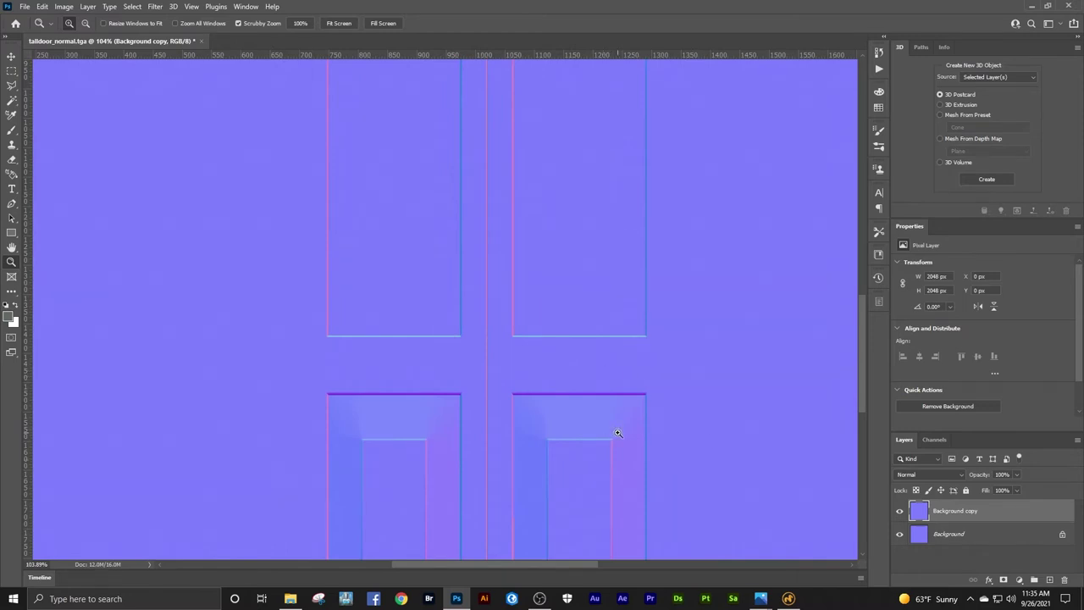
drag(603, 398, 576, 375)
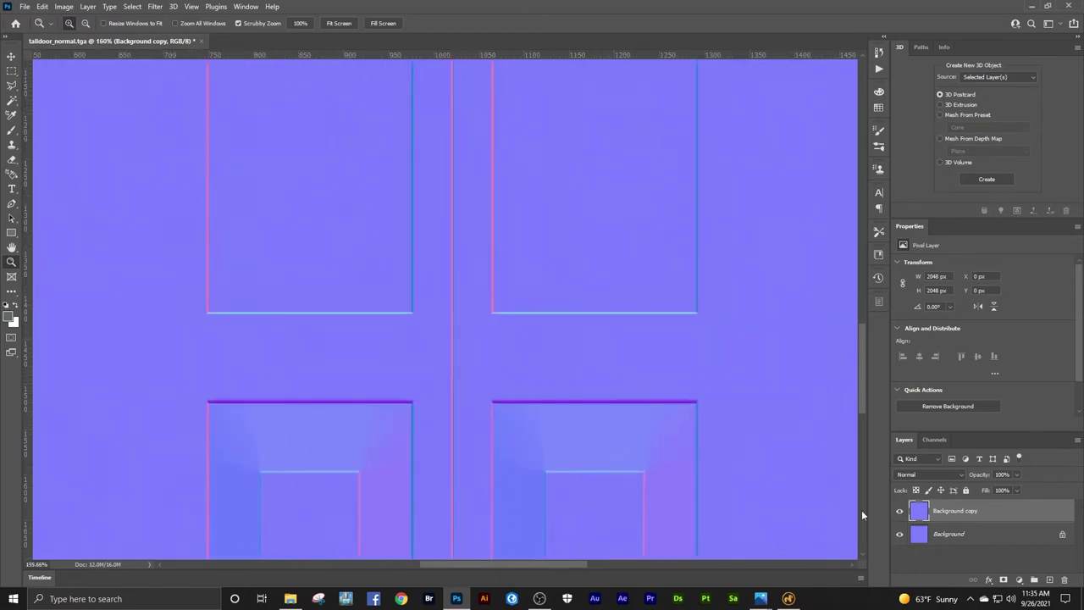
click(943, 475)
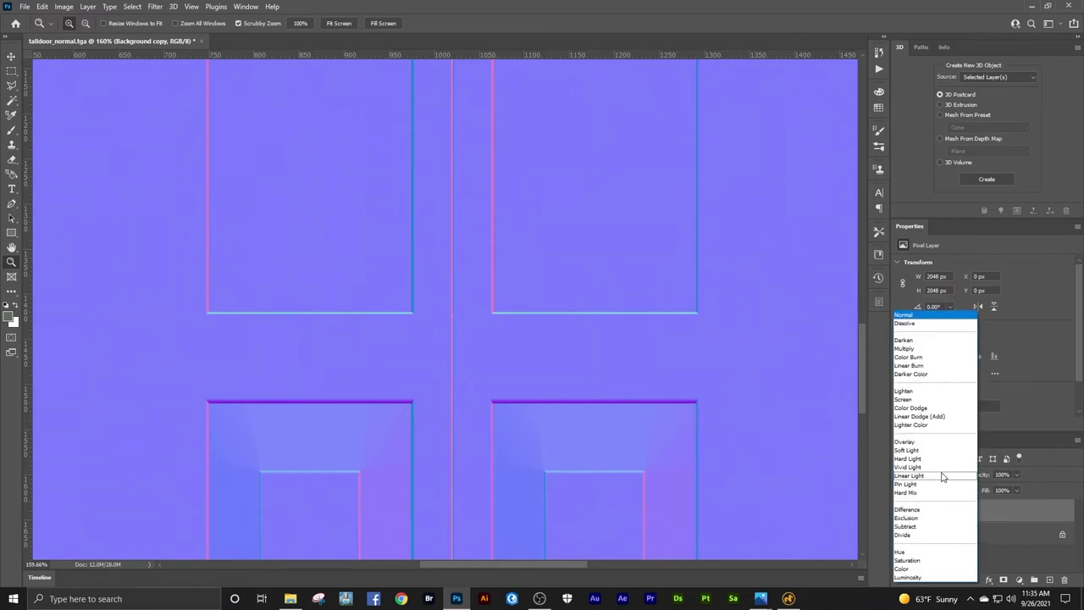
click(929, 447)
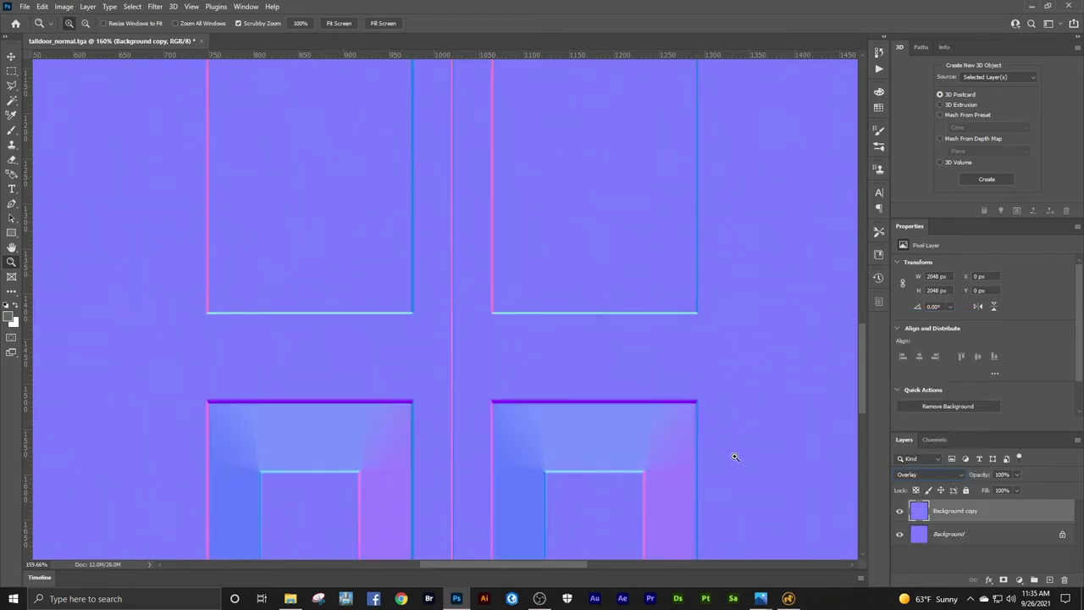
Step: Compare the normal map with and without the Overlay copy, both close up and across the door's lower half
click(899, 512)
click(899, 511)
alt+click(512, 346)
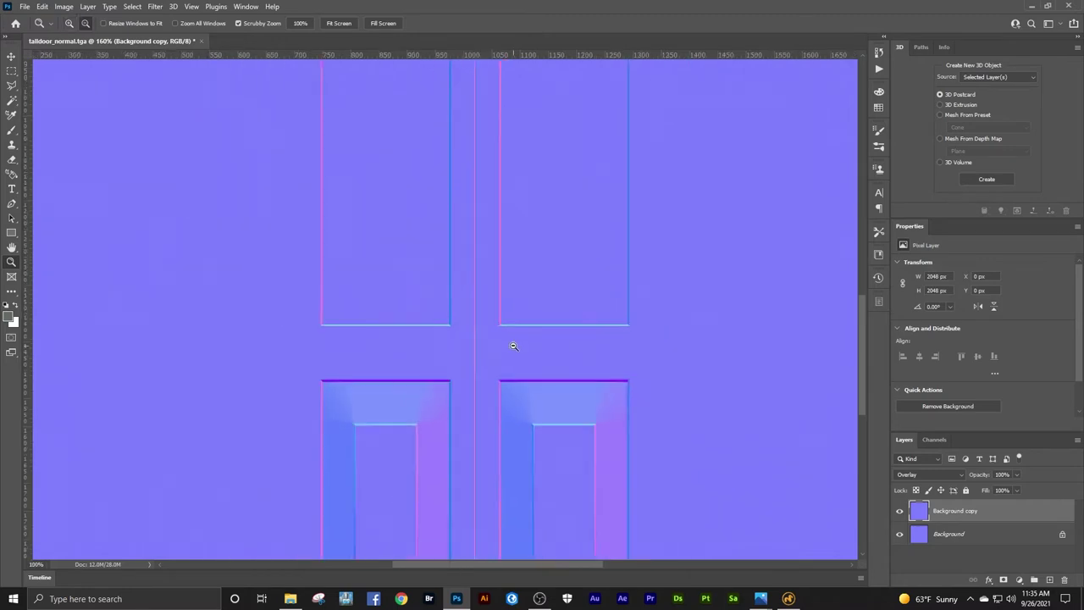
alt+click(512, 345)
alt+click(513, 346)
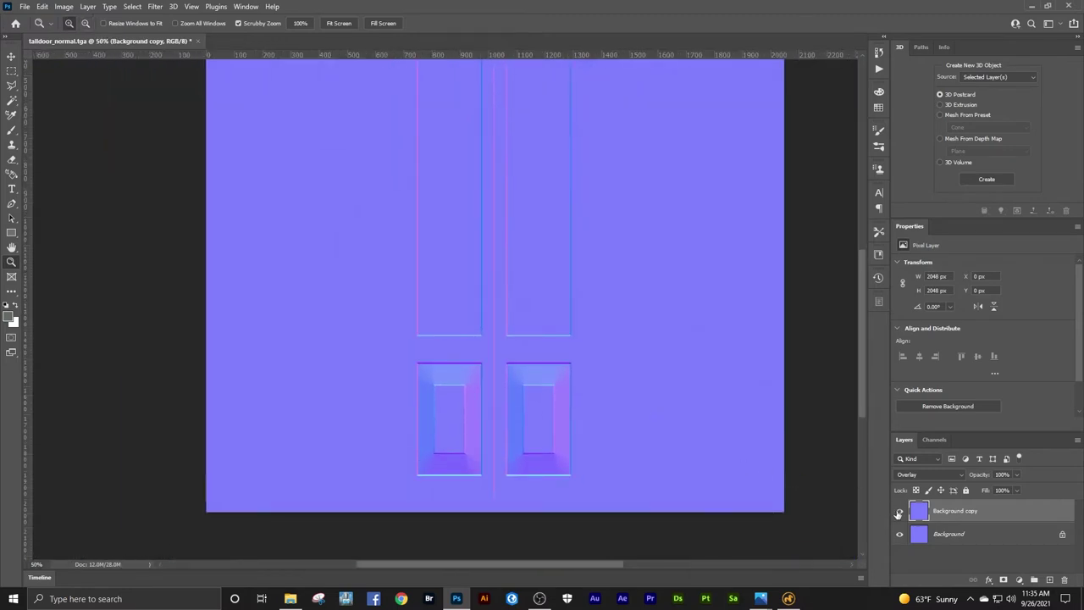
click(899, 512)
click(899, 511)
Step: Examine the panel edges and corner pixels beside the door's centre seam at high magnification
drag(488, 314, 549, 302)
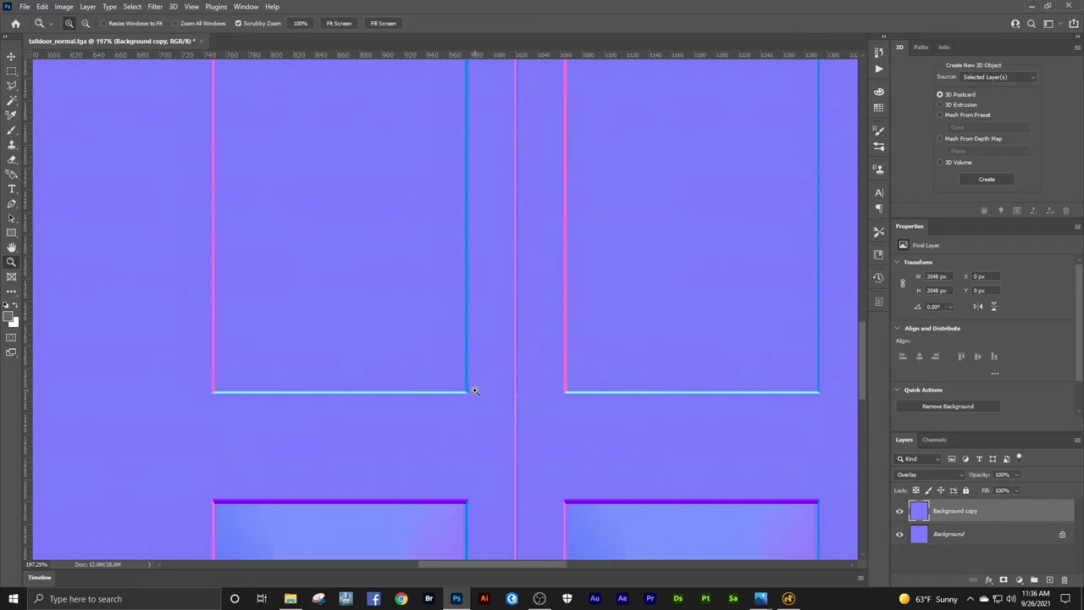
drag(467, 389, 508, 369)
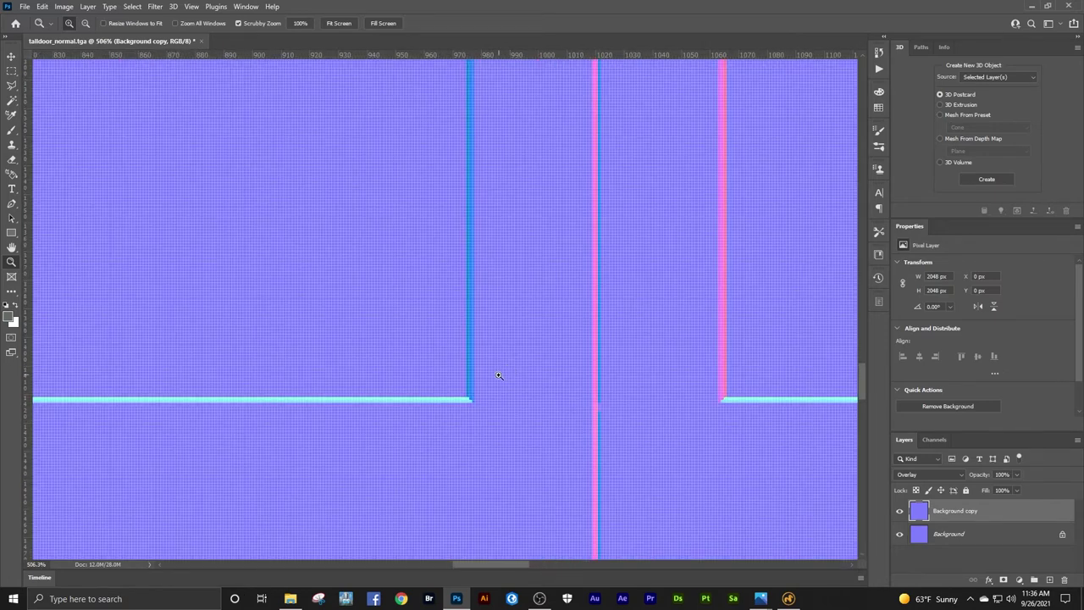
alt+click(486, 376)
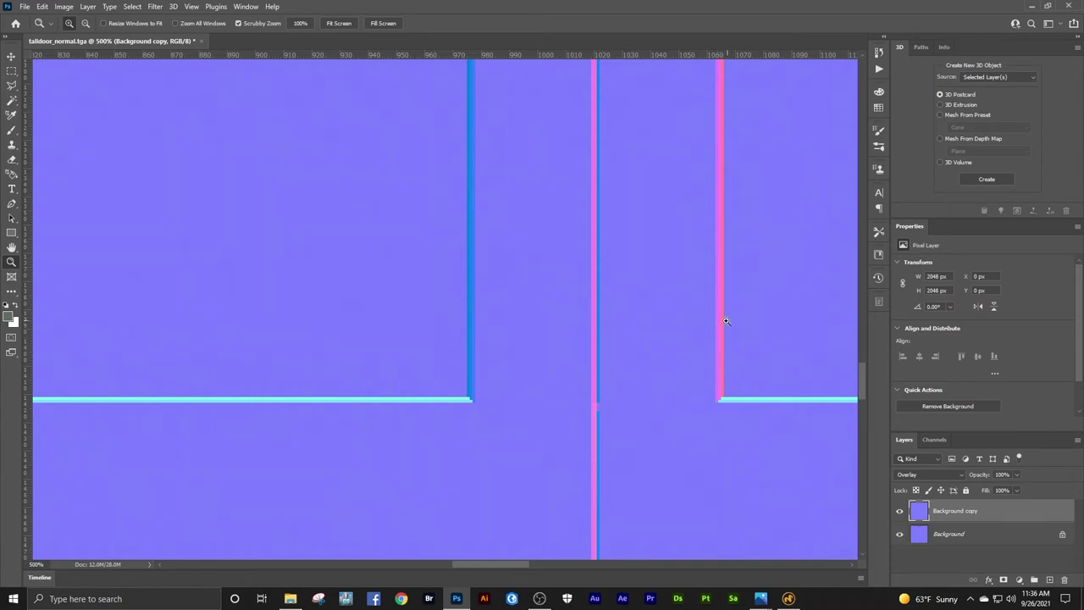
alt+click(641, 357)
alt+drag(641, 358, 641, 357)
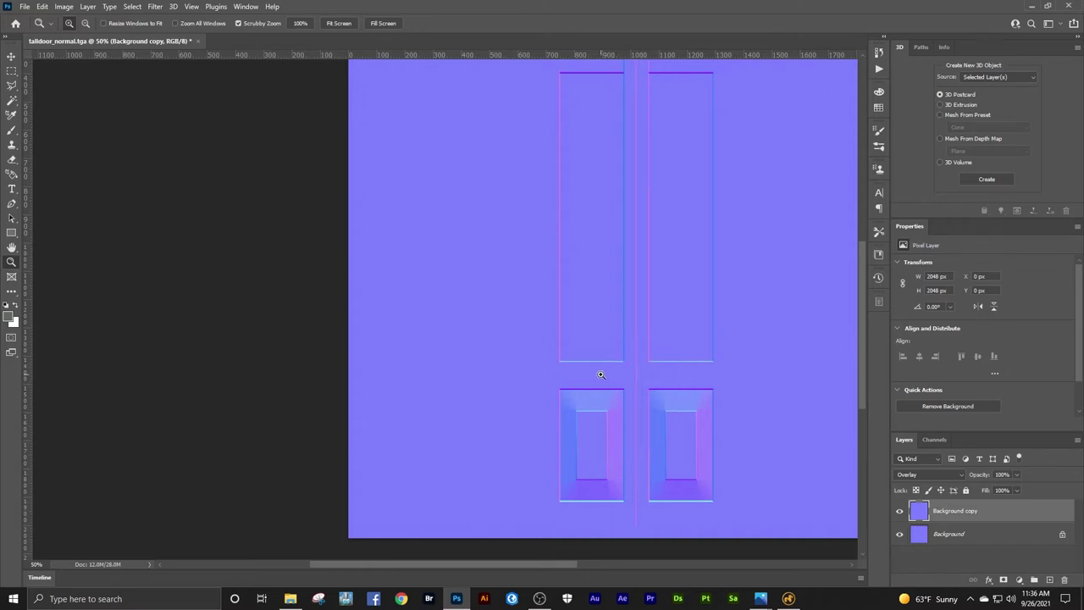
Step: Examine the whole door on the normal map, including the lower panels' bevels and the rail above them
mouse_move(600, 374)
mouse_down()
mouse_move(648, 350)
mouse_move(598, 358)
mouse_up()
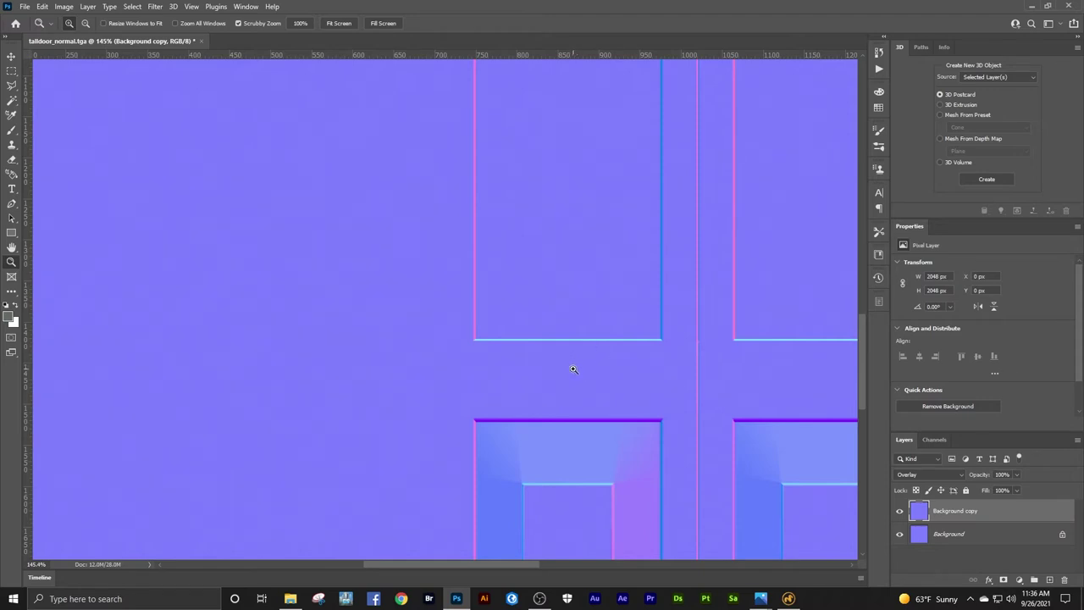
alt+click(604, 334)
alt+click(604, 334)
alt+click(605, 335)
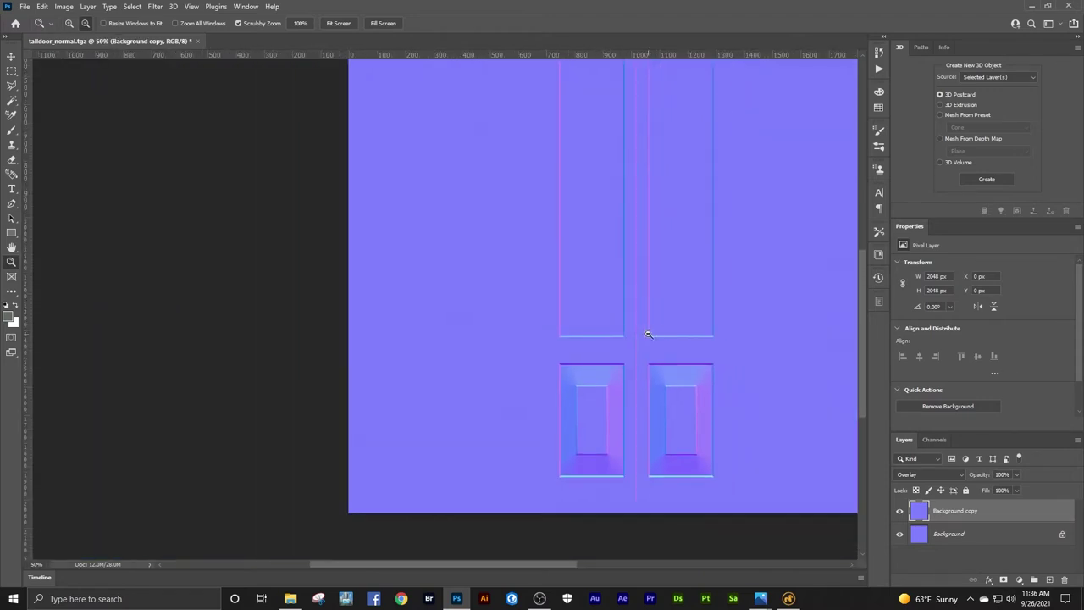
drag(648, 333, 618, 303)
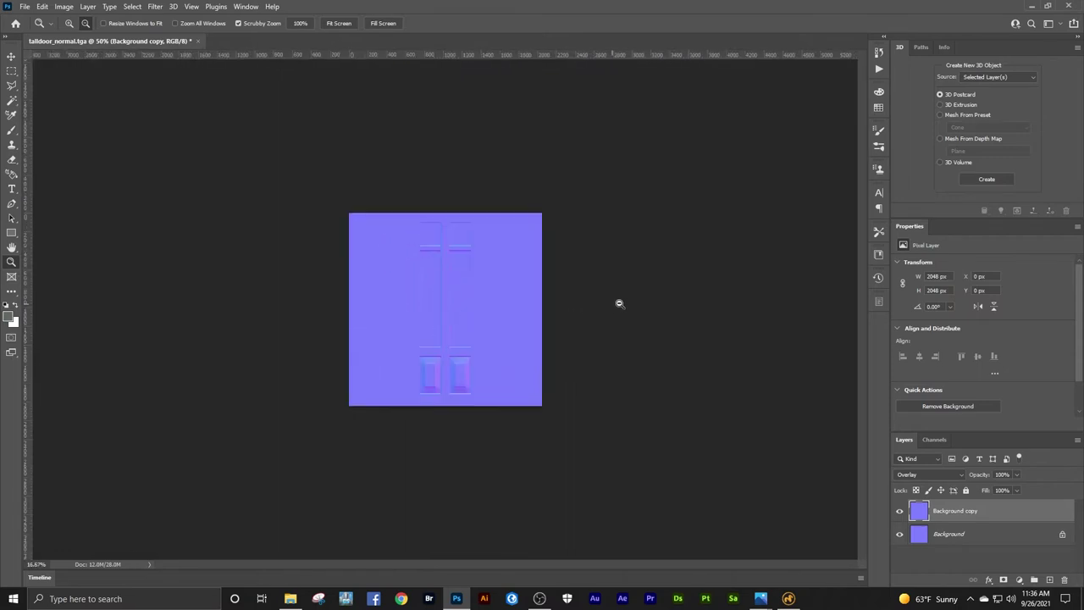
drag(453, 344, 496, 335)
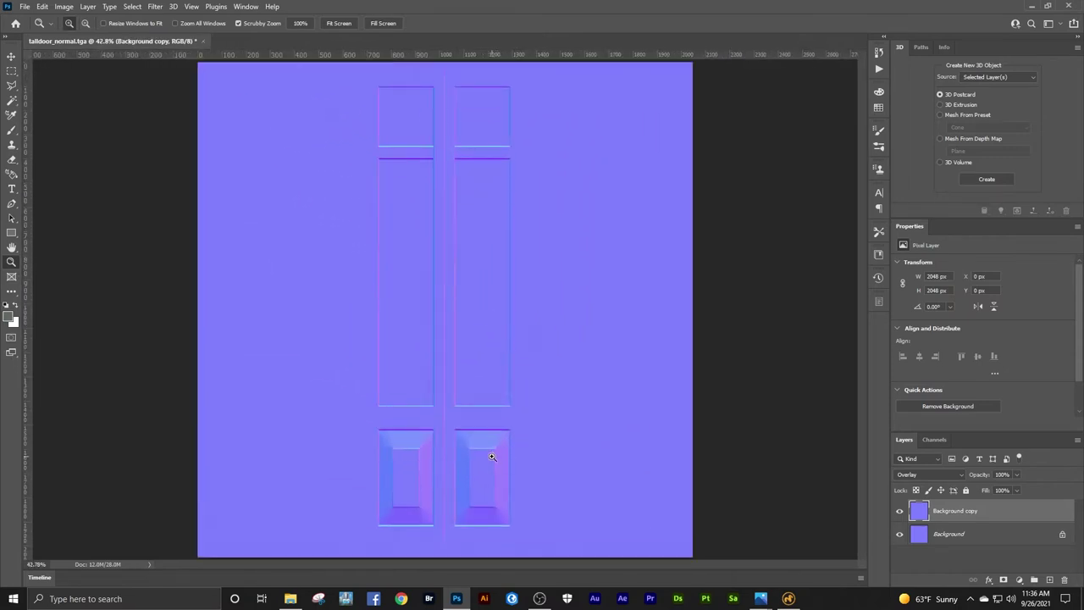
drag(484, 447, 554, 392)
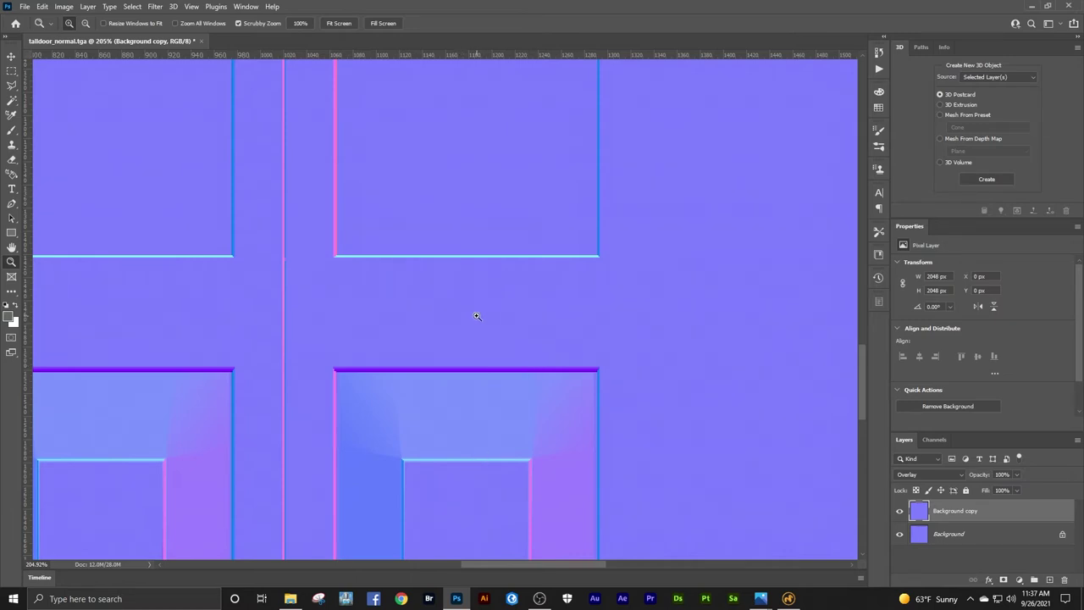
alt+scroll(475, 314, down, 5)
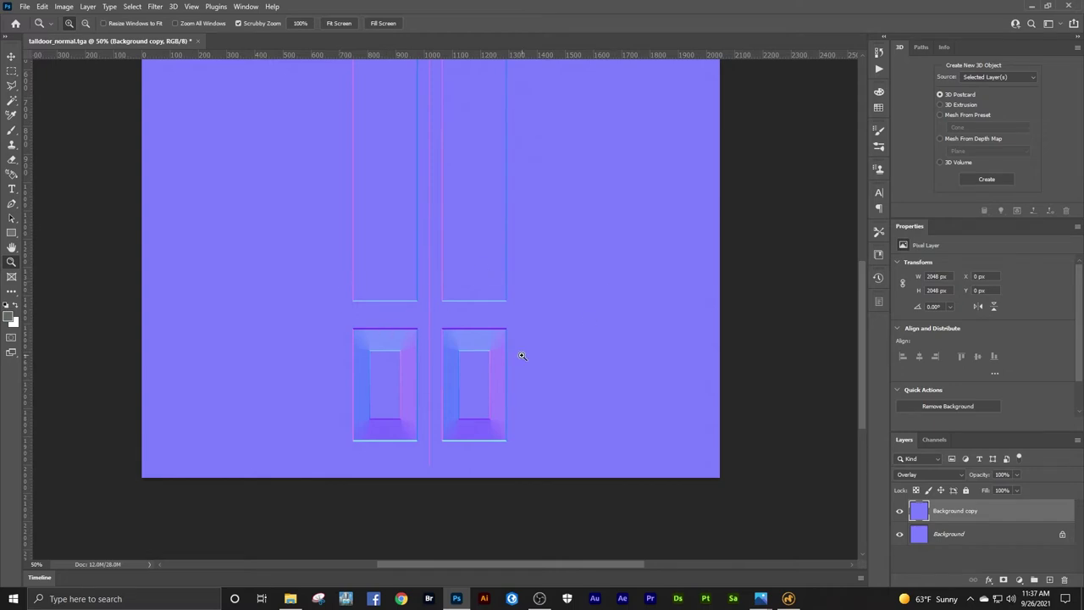
mouse_move(457, 353)
mouse_down()
mouse_move(505, 334)
mouse_move(449, 344)
mouse_up()
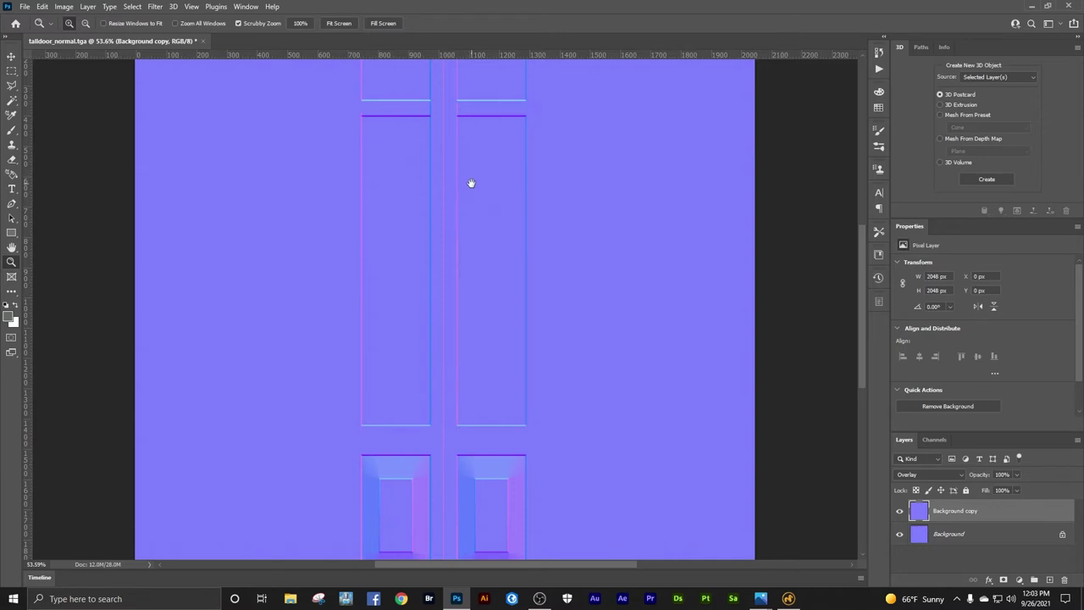
Step: Add a new layer above the Overlay copy and sample the normal map's flat blue-violet as the foreground colour
drag(471, 182, 471, 313)
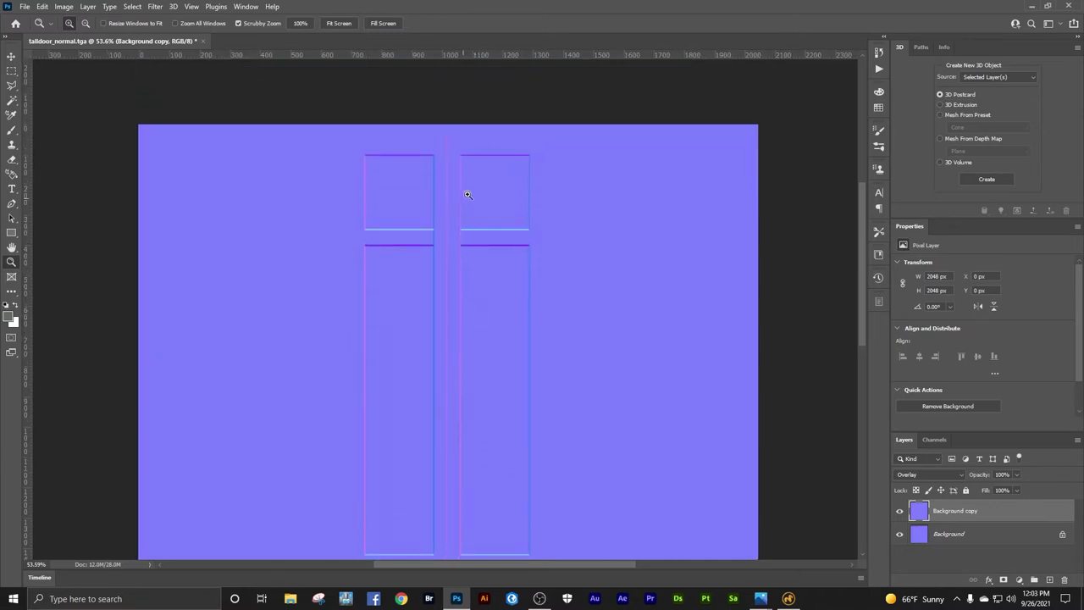
drag(467, 194, 491, 223)
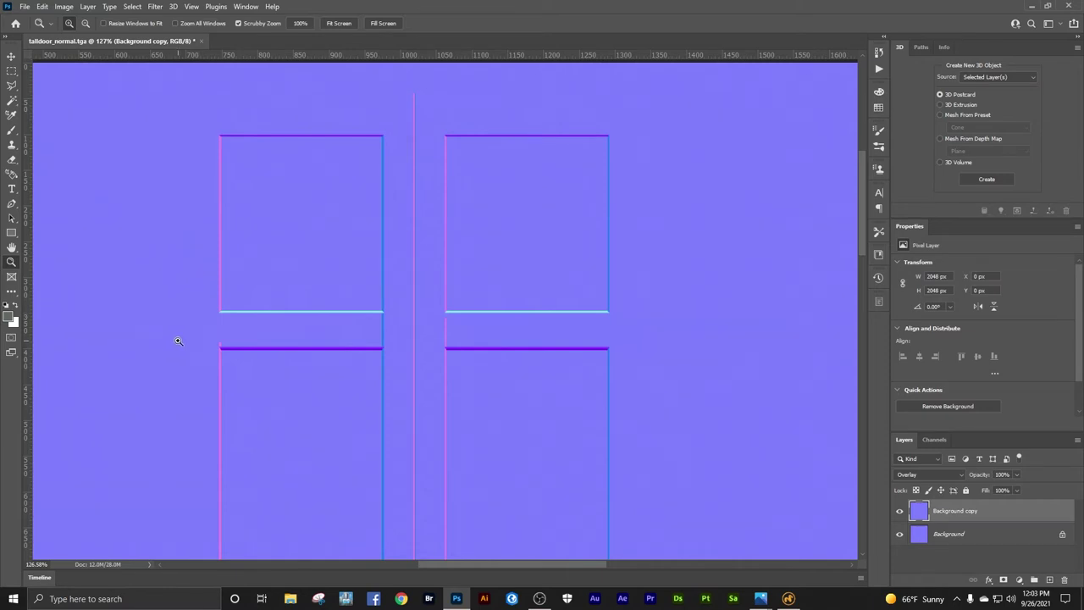
drag(212, 337, 240, 344)
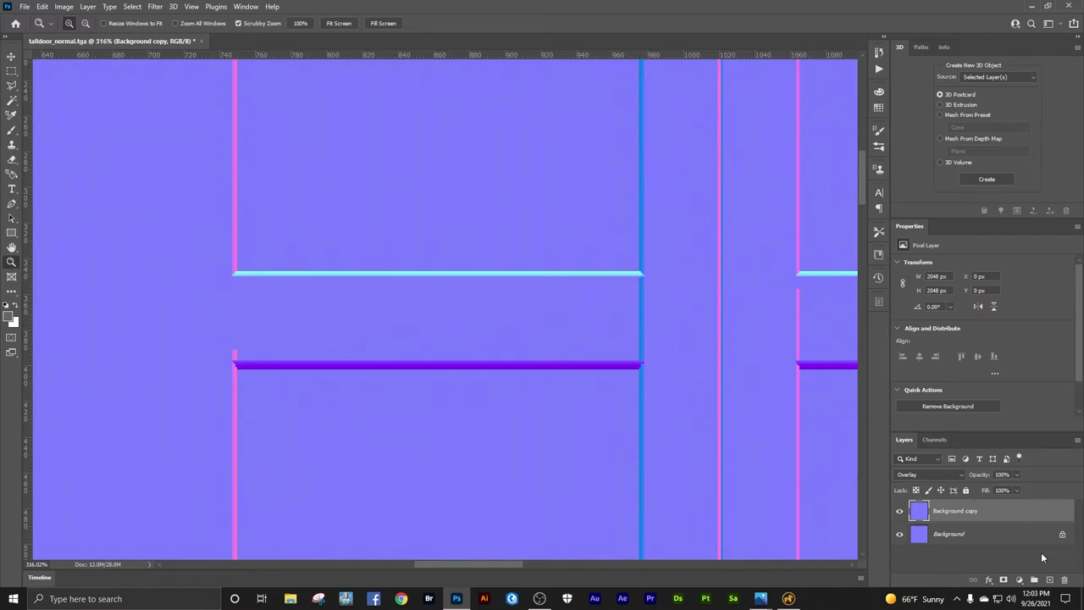
click(1049, 579)
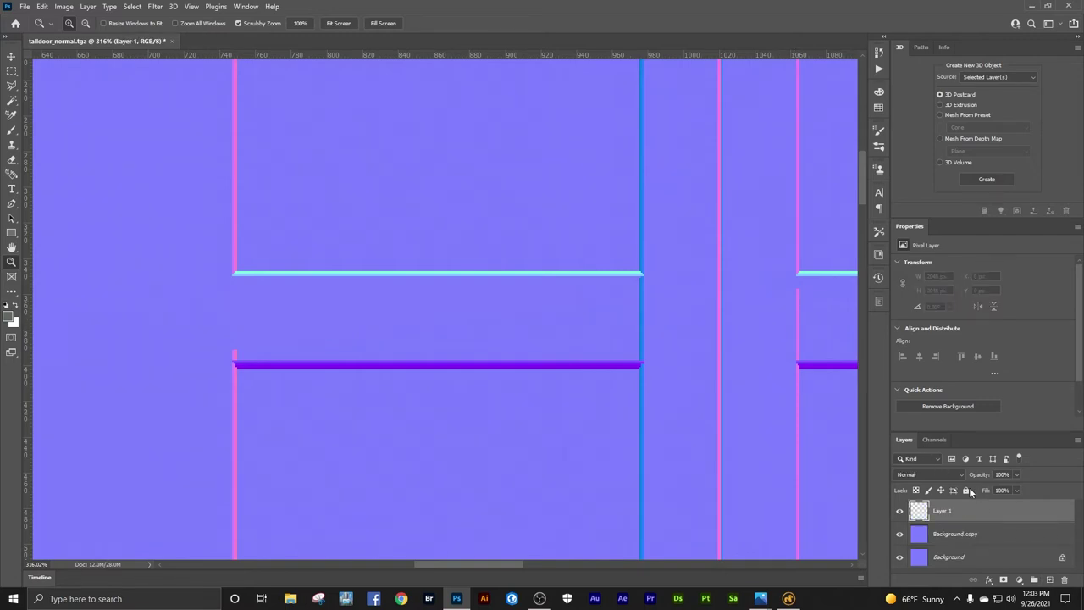
click(11, 292)
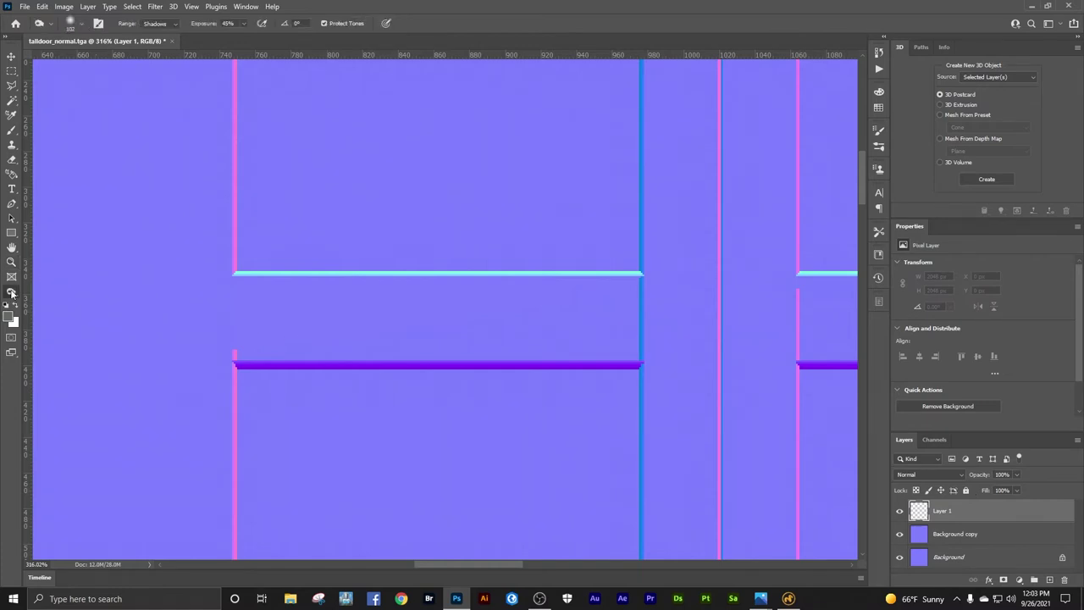
right_click(11, 293)
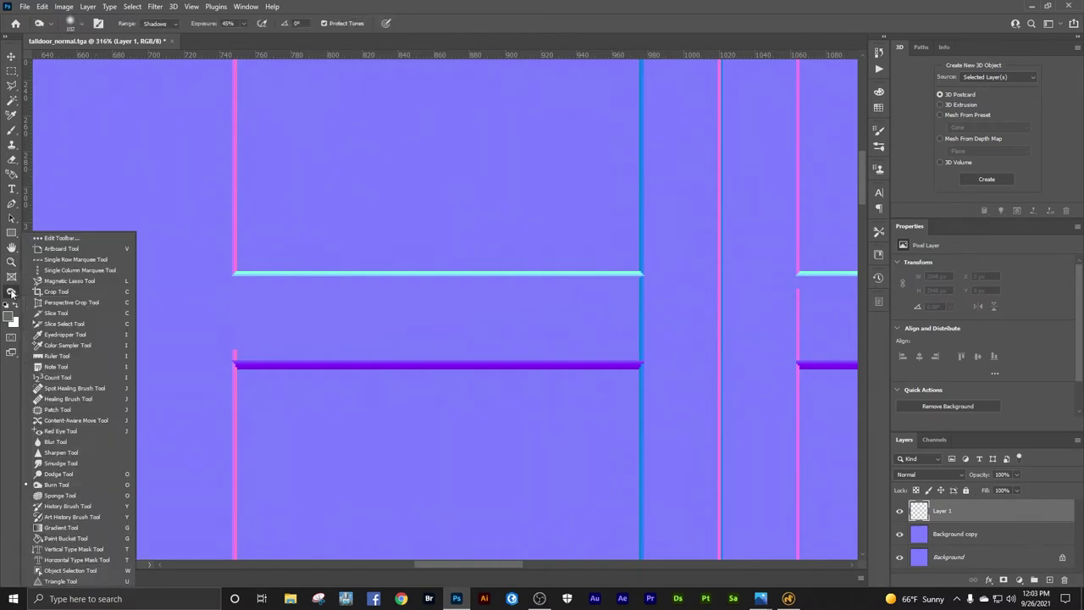
click(66, 334)
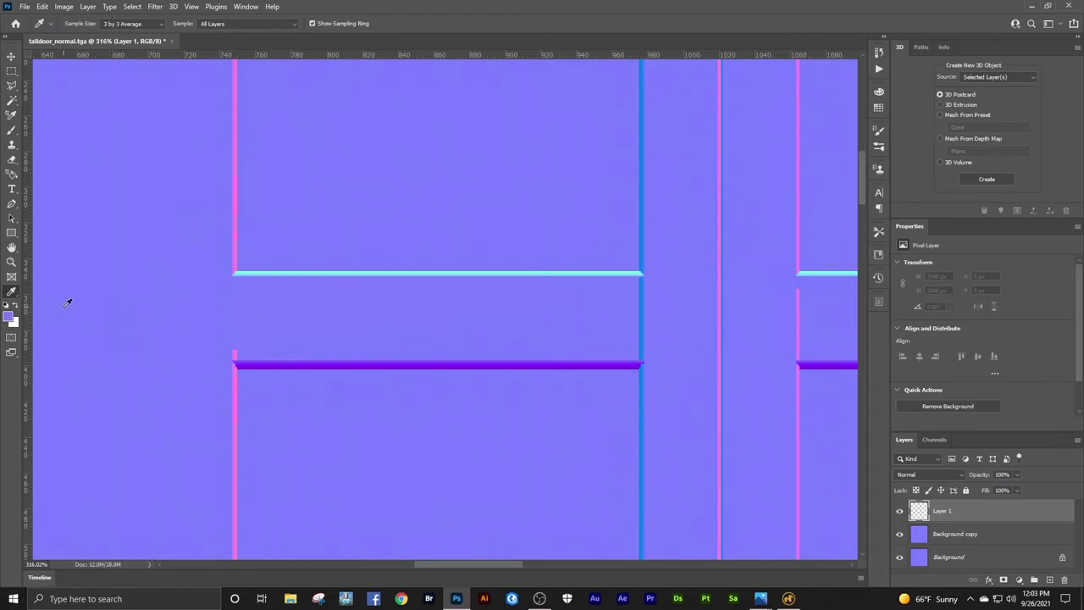
Step: Cover the stray pink pixels above the left tall panel's upper-left corner with a 10 × 10 px fill of the sampled colour on Layer 1
click(11, 261)
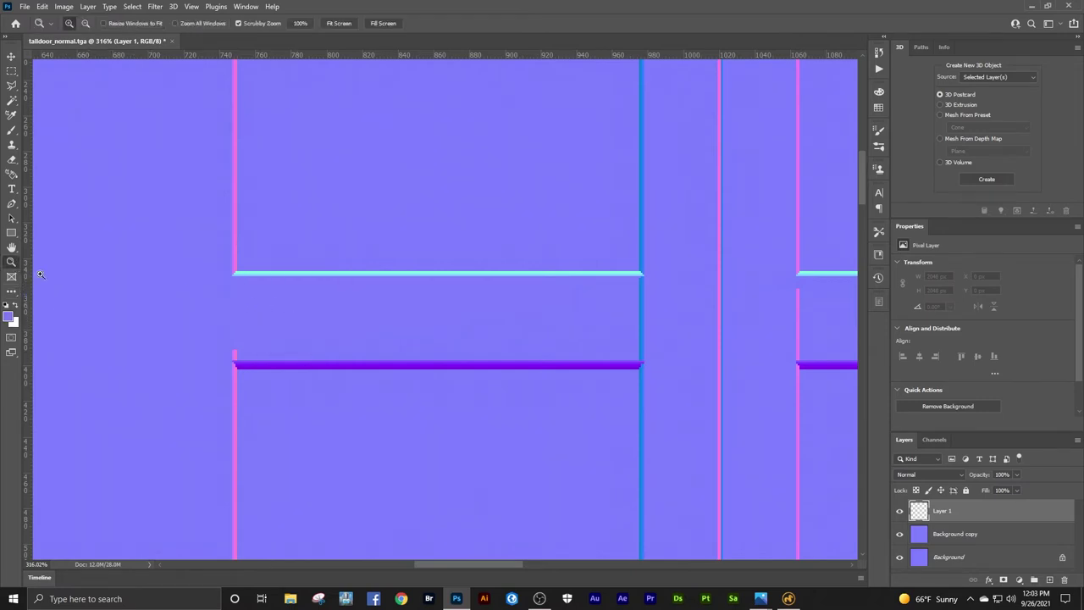
drag(243, 347, 398, 259)
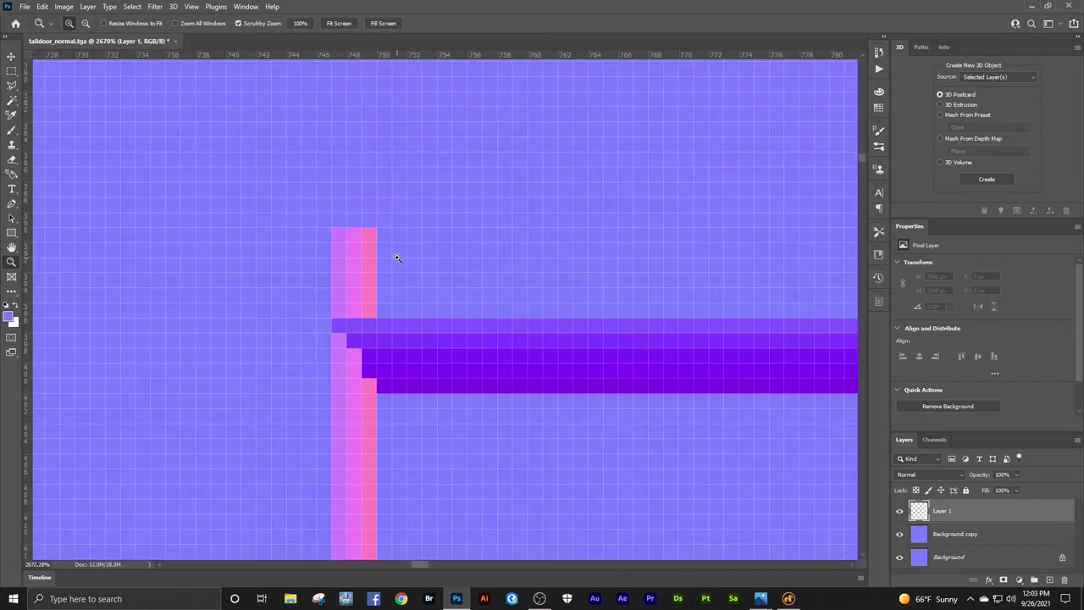
click(11, 71)
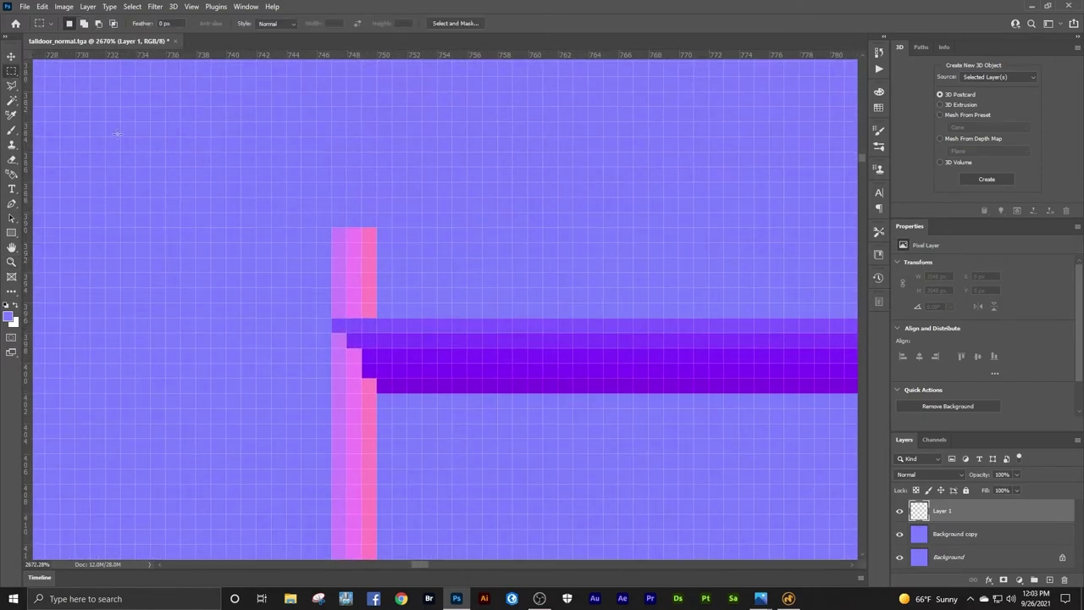
drag(258, 169, 407, 318)
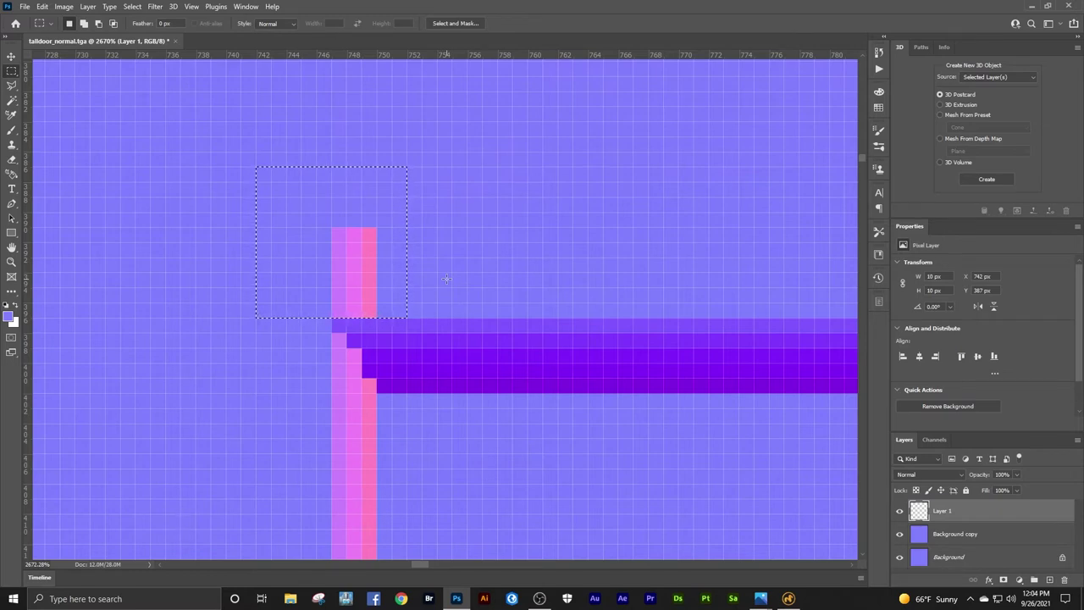
key(alt+BackSpace)
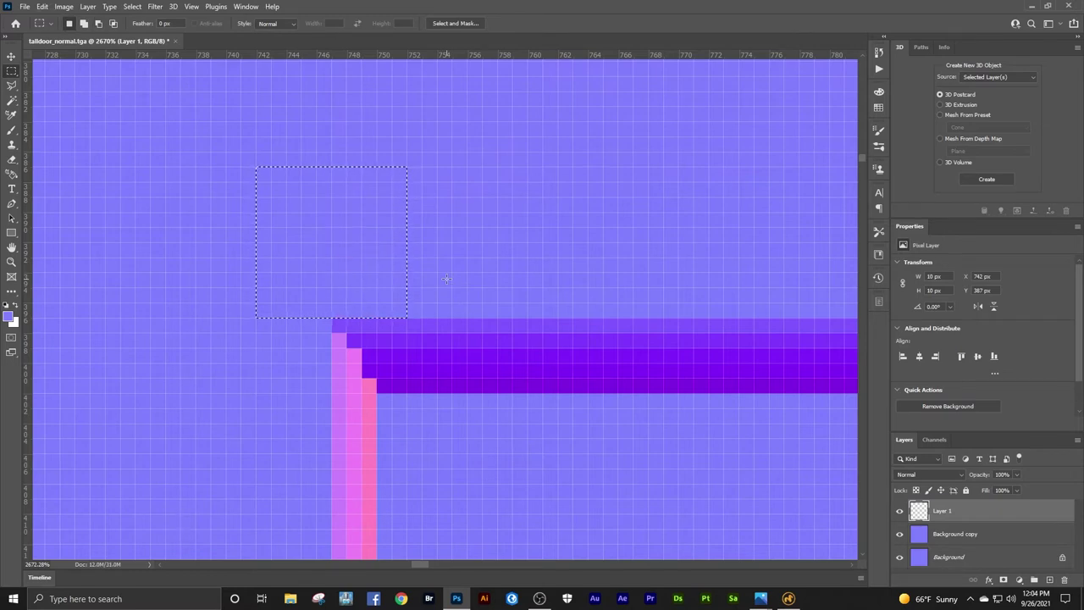
key(ctrl+d)
Step: Cover the stray blue line joining the left door's upper and tall panels at their right edges with a 13 × 47 px fill of the sampled colour
click(12, 261)
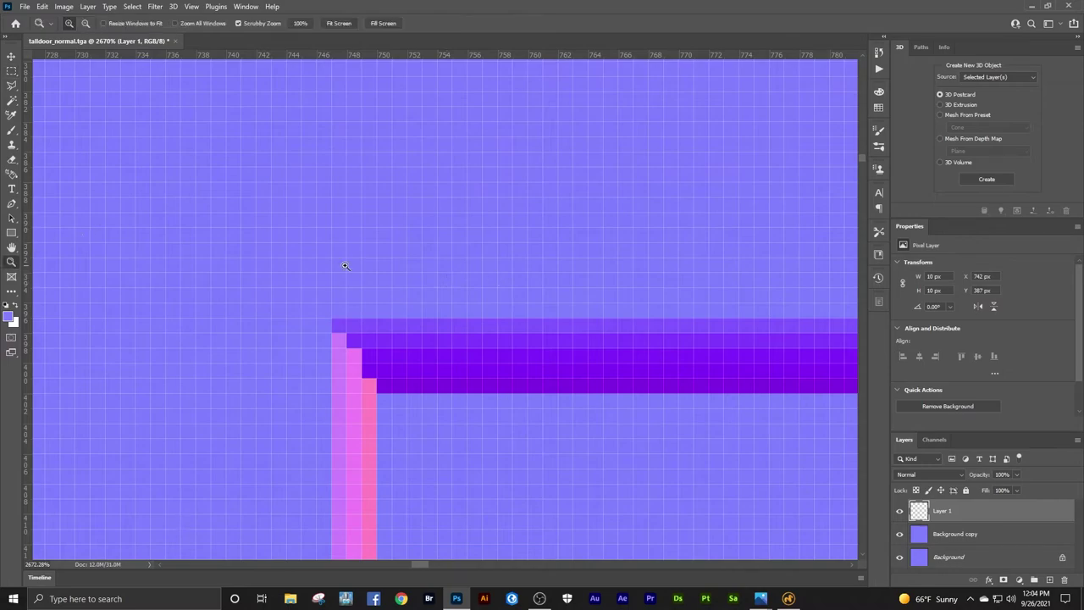
alt+click(496, 246)
alt+click(496, 248)
alt+click(496, 248)
alt+click(496, 248)
alt+click(497, 248)
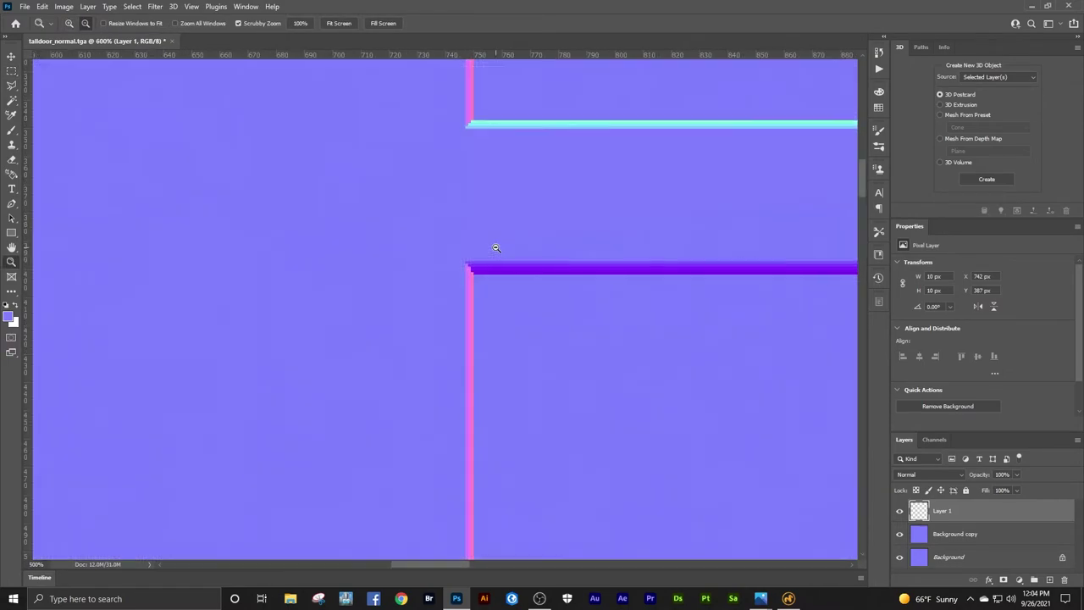
alt+click(496, 248)
alt+click(497, 248)
alt+drag(496, 247, 496, 247)
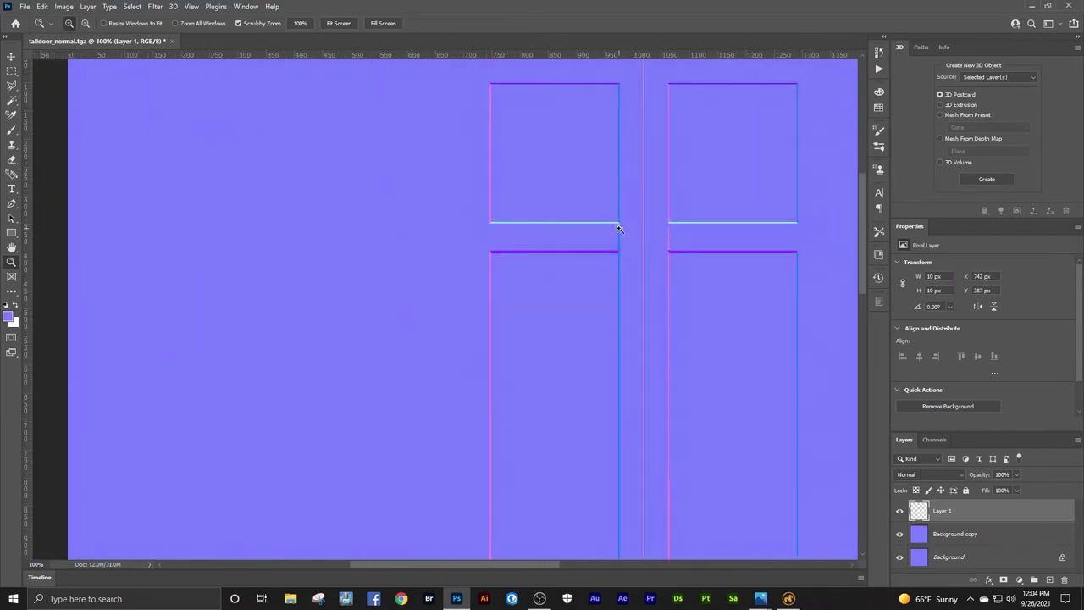
drag(620, 228, 730, 218)
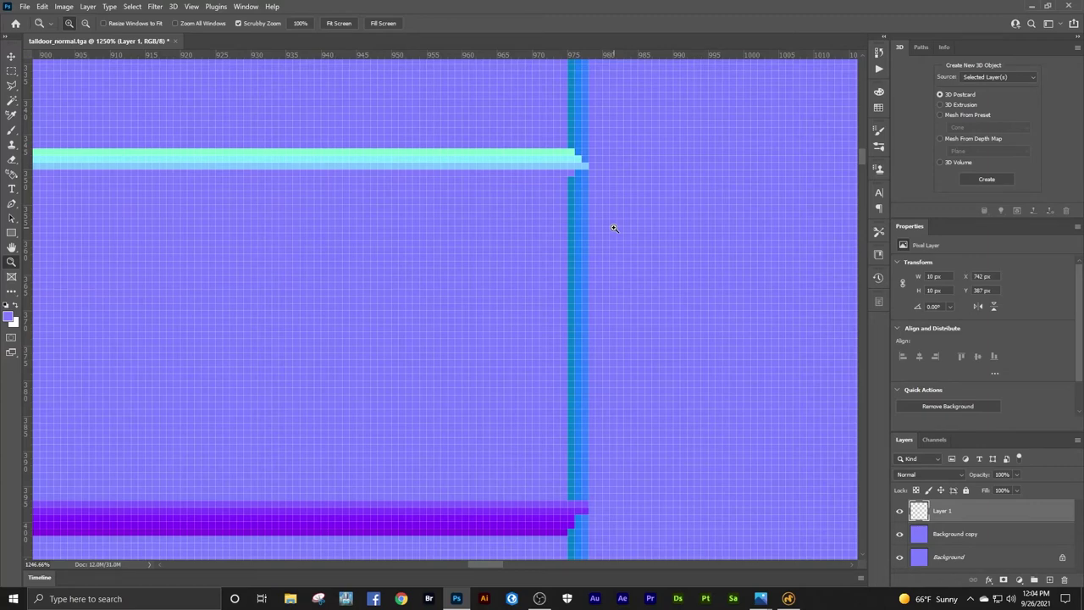
click(11, 71)
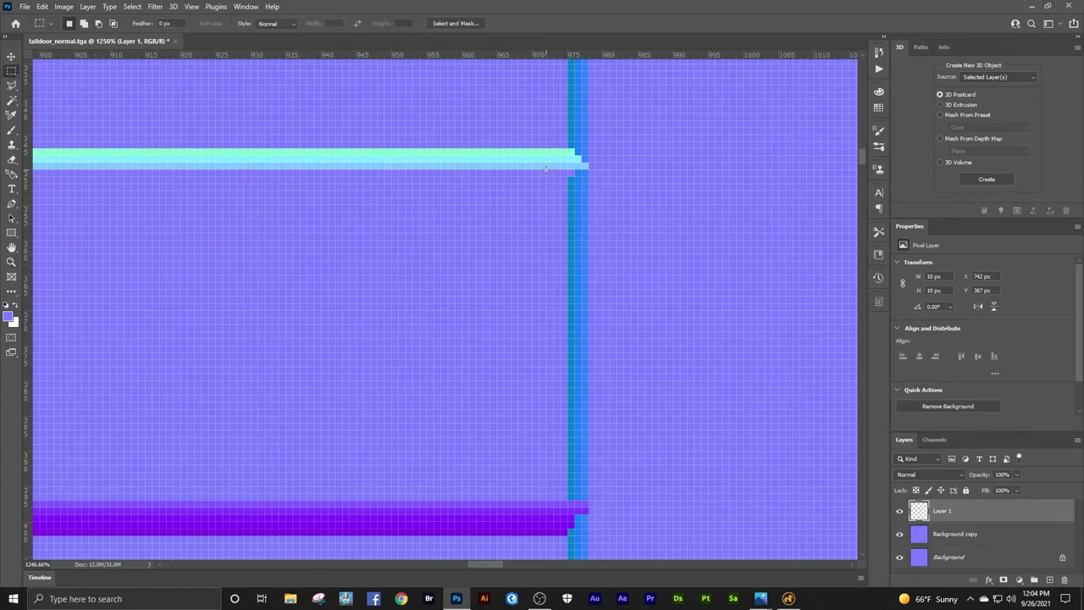
drag(540, 170, 628, 500)
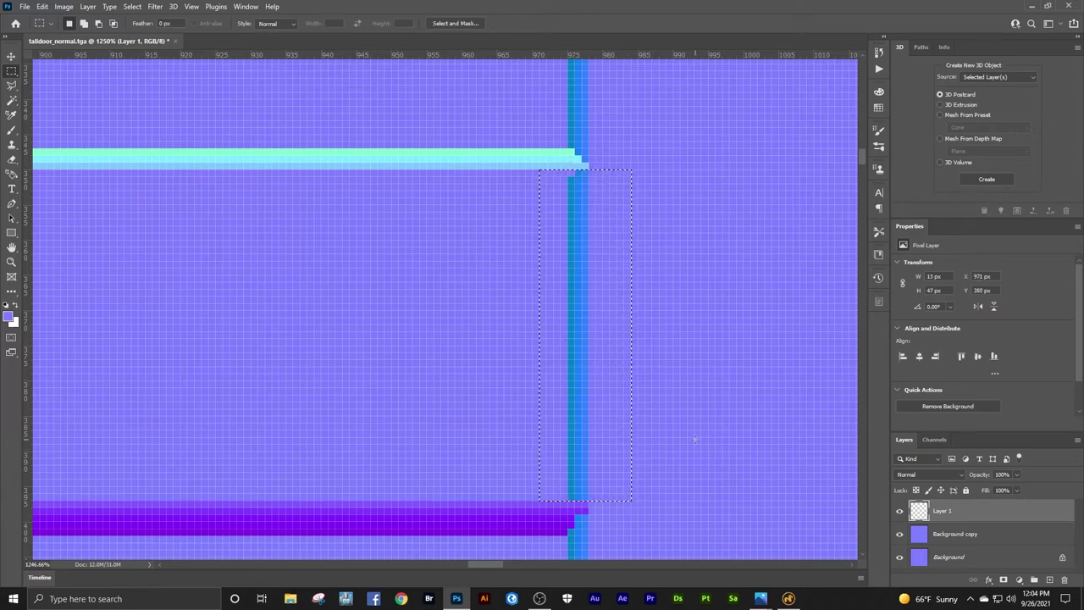
key(Delete)
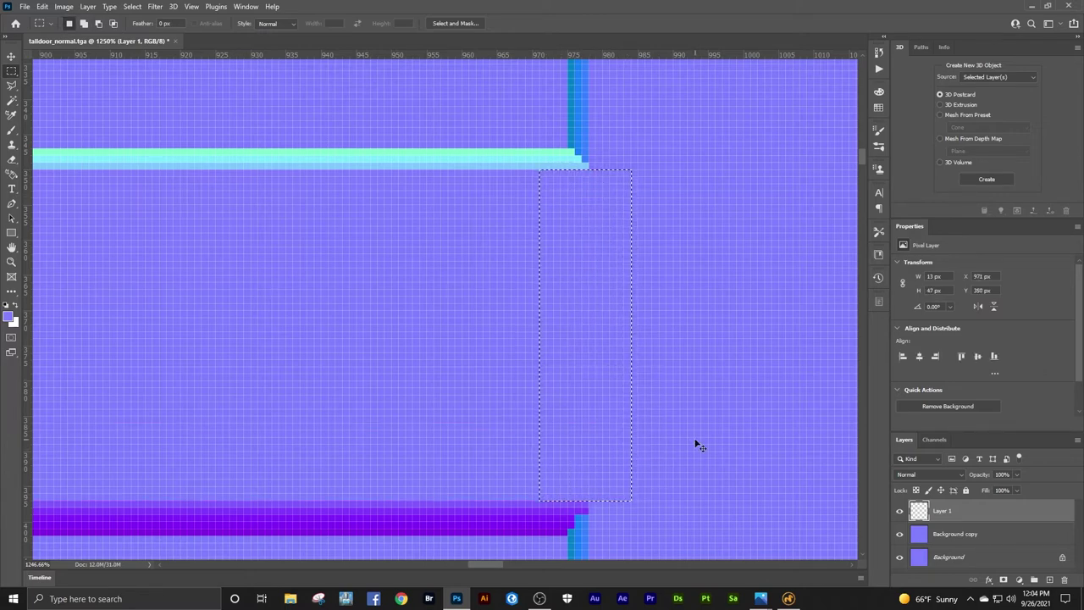
key(ctrl+d)
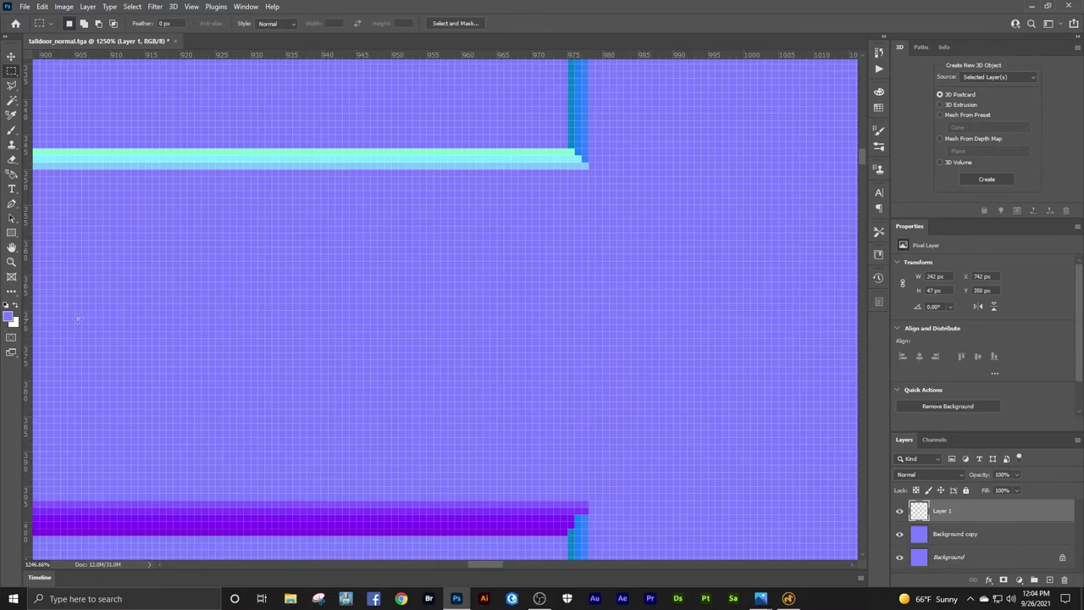
Step: Cover the stray pink line between the right door's upper and tall panels with an 18 × 42 px fill of the sampled colour
click(11, 261)
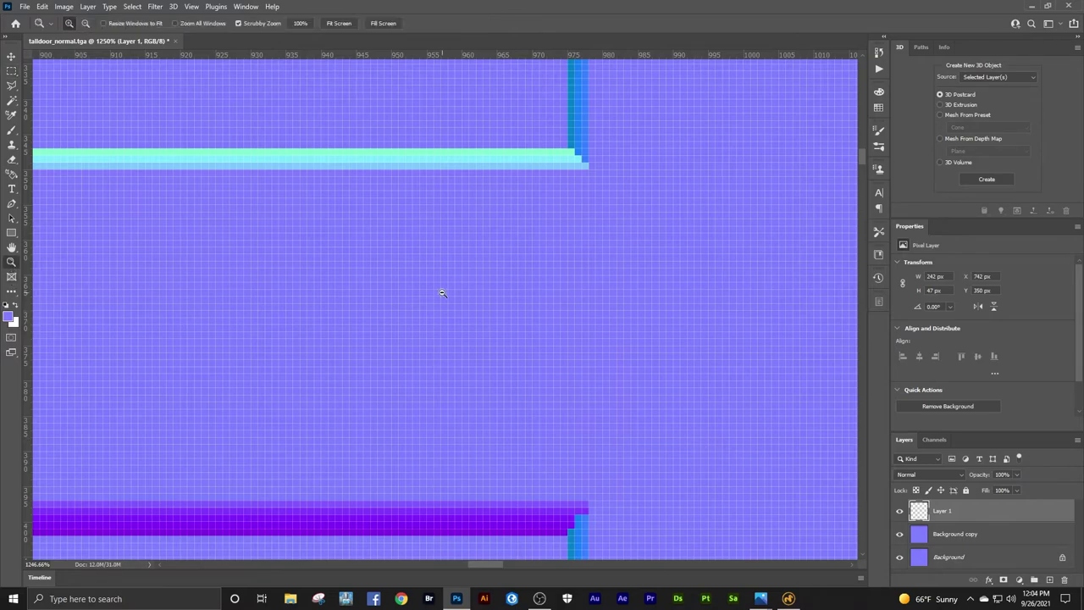
alt+click(442, 292)
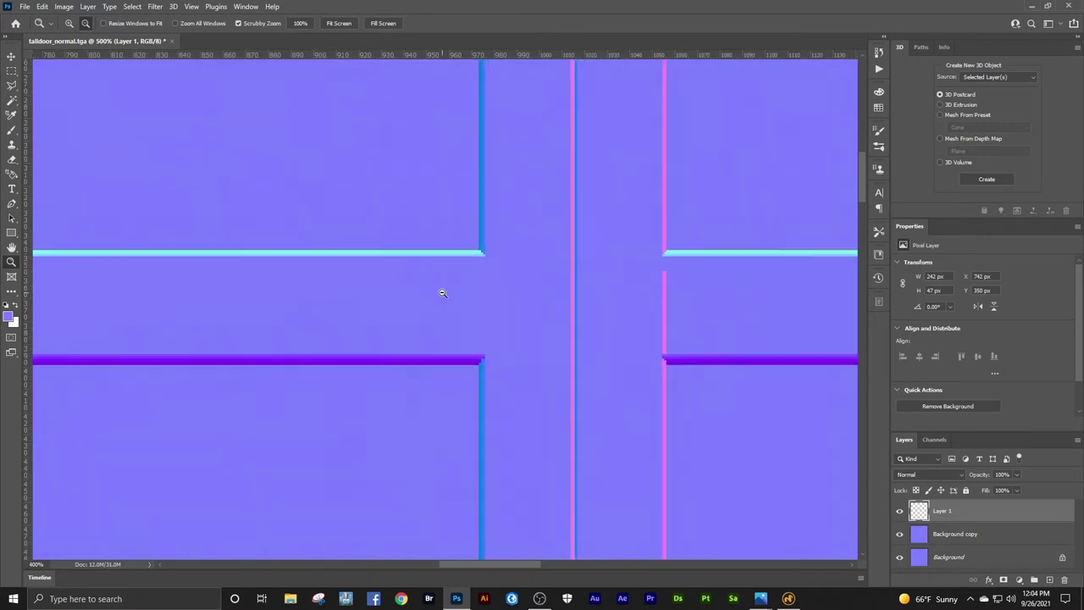
alt+click(442, 292)
alt+click(441, 293)
alt+click(442, 293)
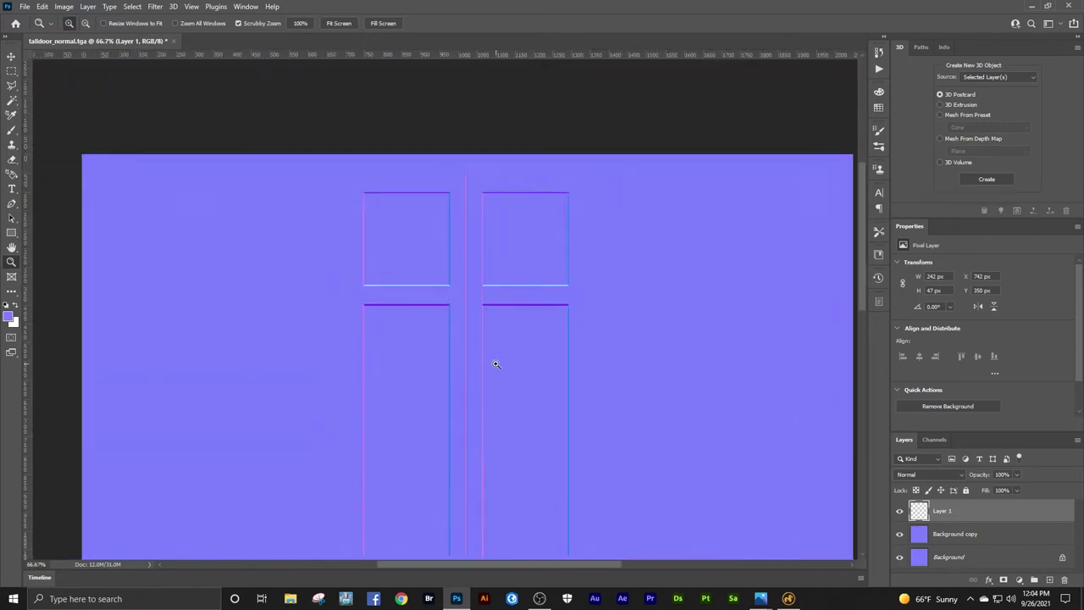
drag(486, 288, 602, 275)
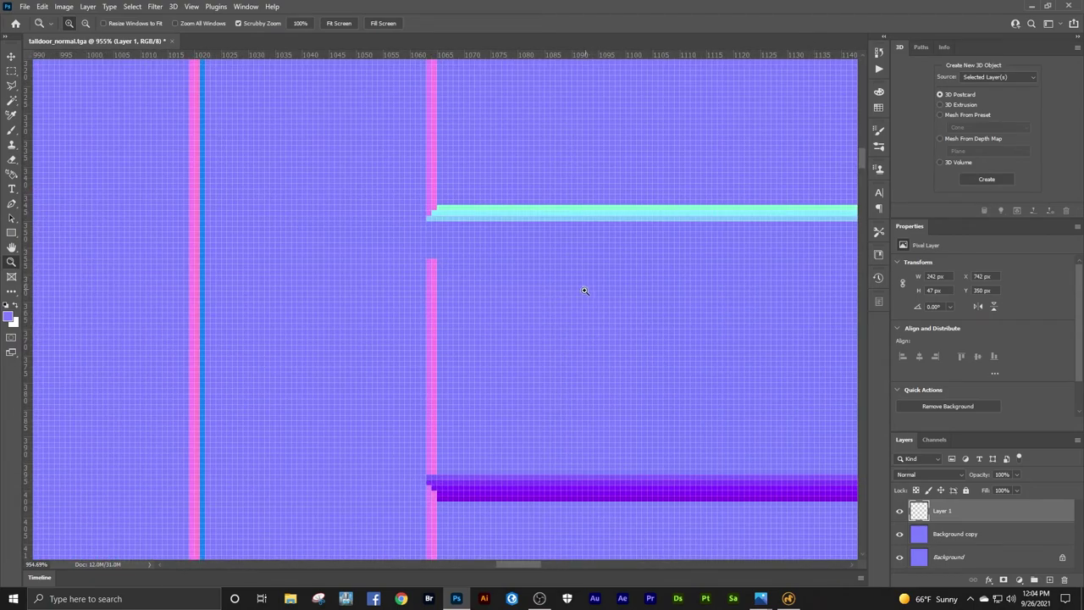
key(m)
drag(391, 253, 485, 471)
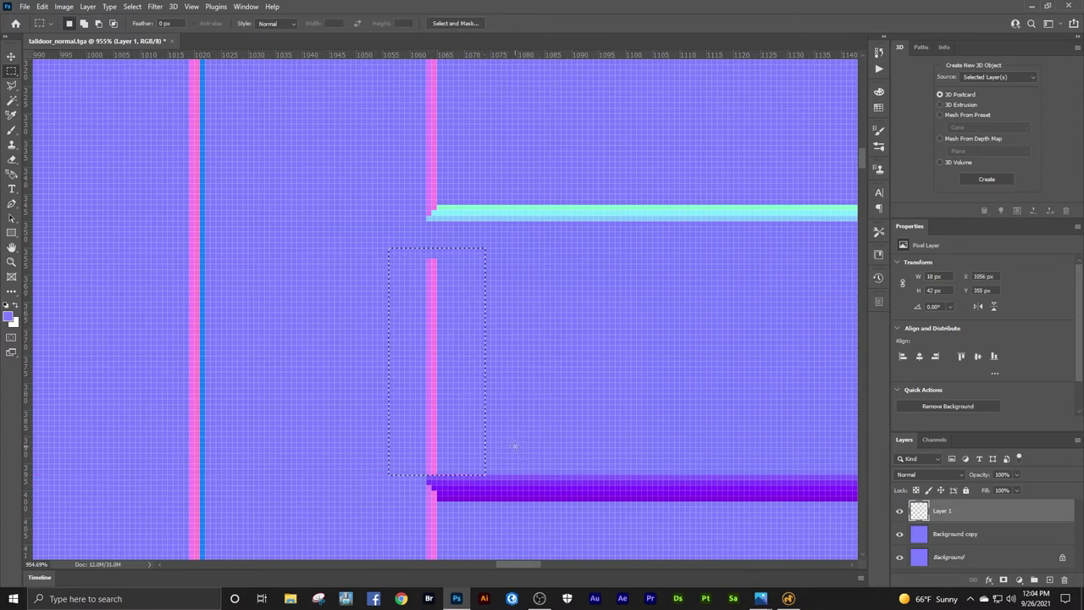
key(Delete)
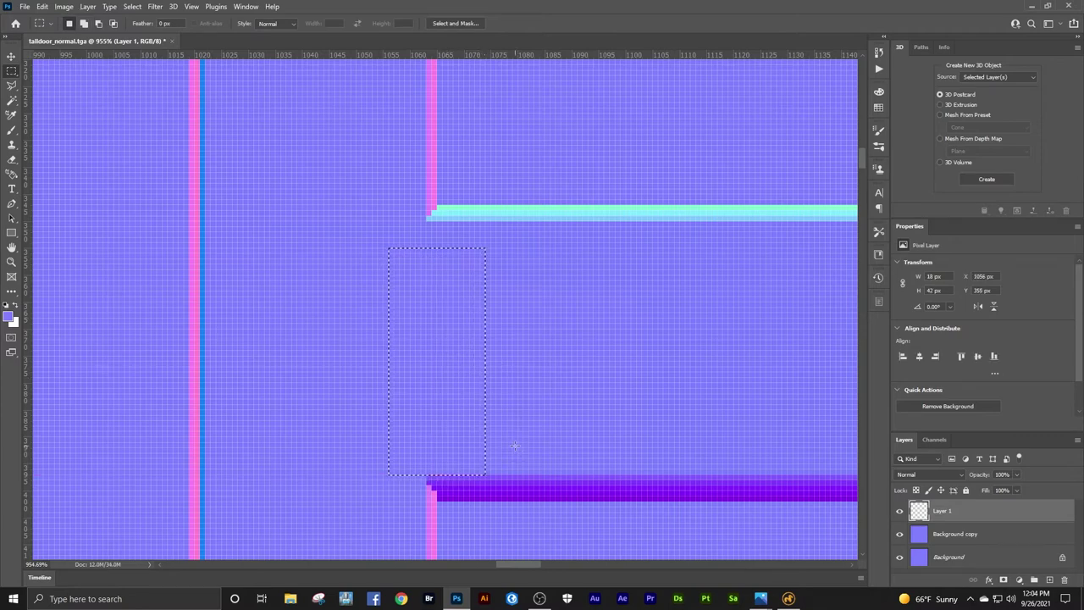
key(ctrl+d)
Step: Inspect the inner frame corners and sloped bevels of both lower door panels, close up and in overview
key(z)
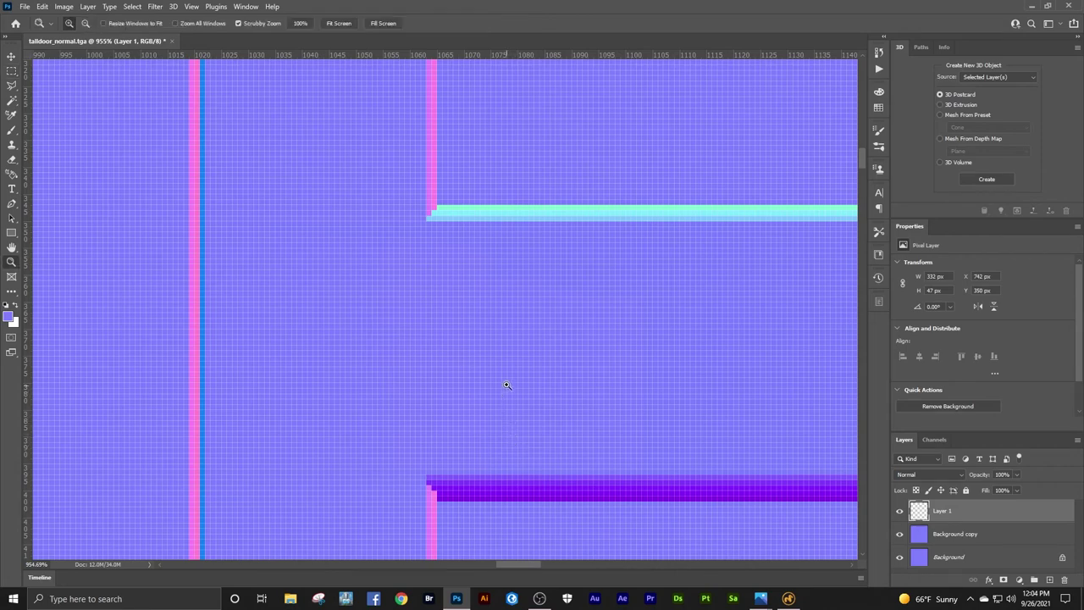
drag(506, 385, 480, 246)
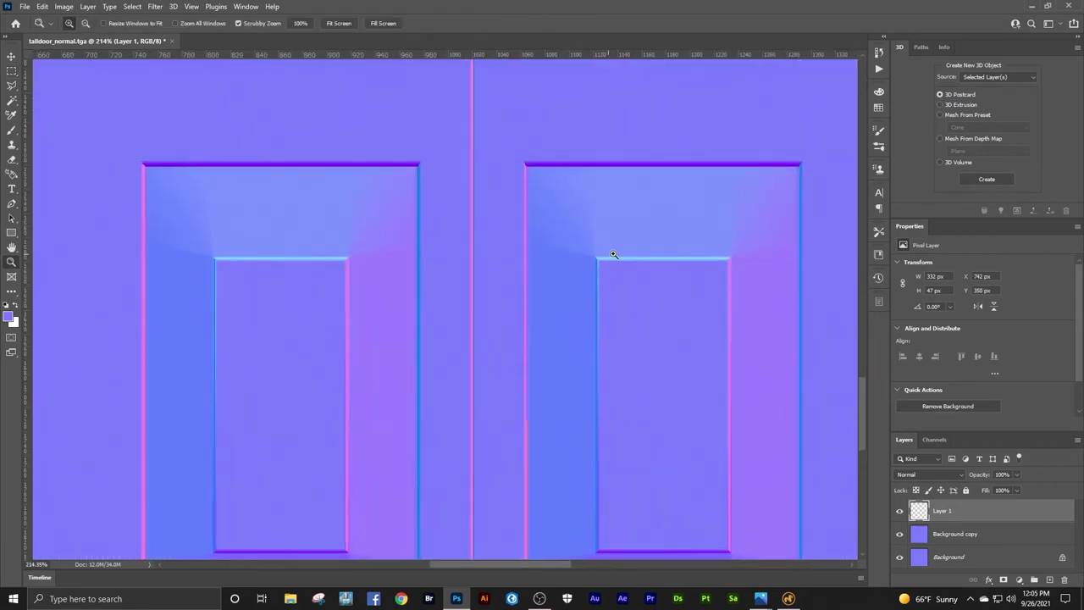
mouse_move(610, 251)
mouse_down()
mouse_move(638, 244)
mouse_move(624, 253)
mouse_up()
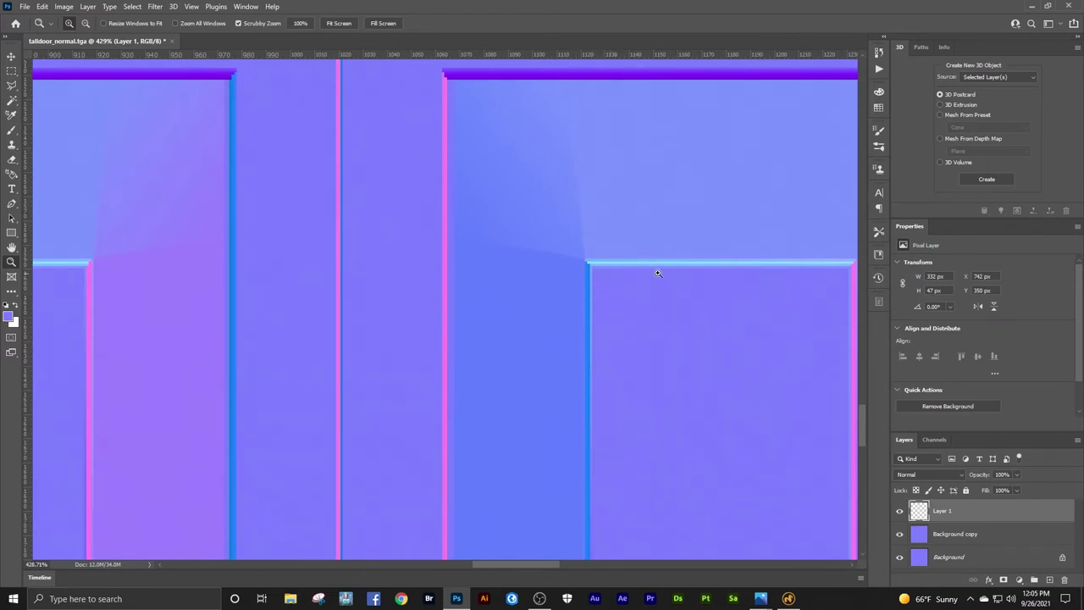
alt+click(586, 276)
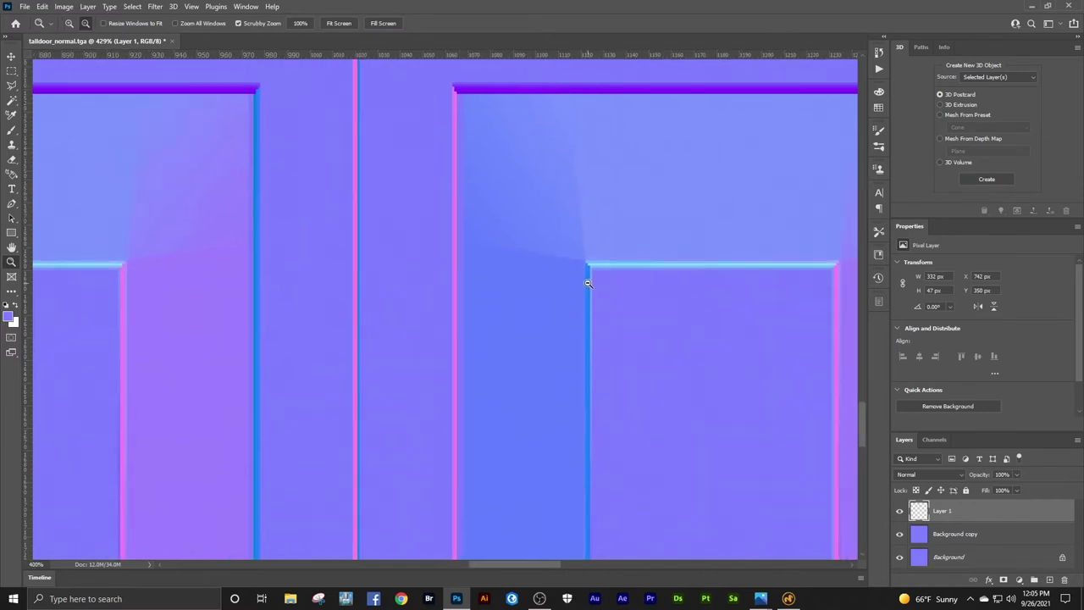
drag(651, 279, 603, 262)
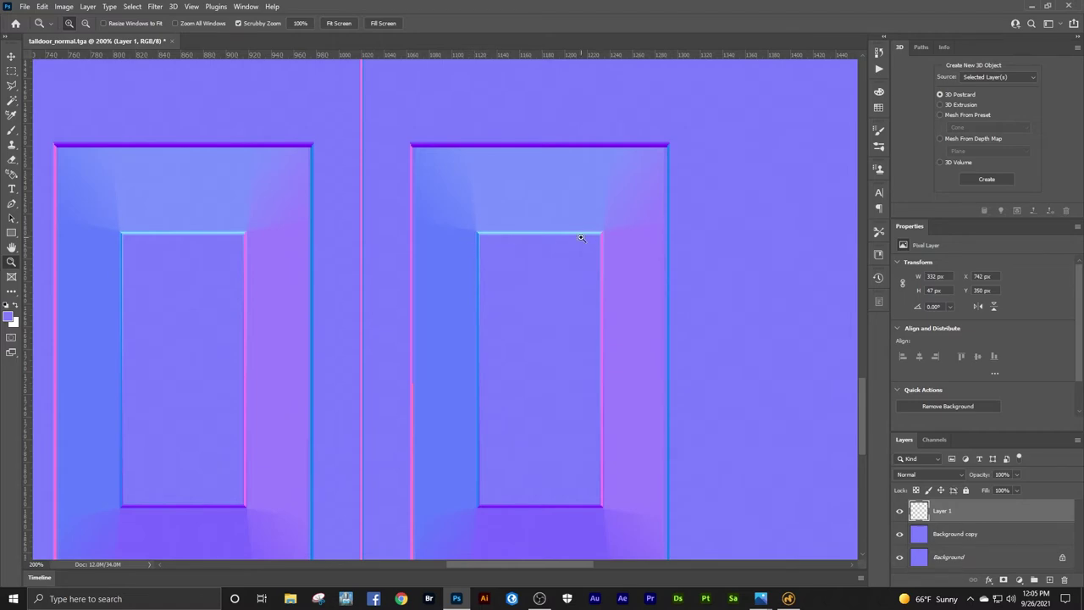
mouse_move(607, 229)
mouse_down()
mouse_move(666, 213)
mouse_move(609, 240)
mouse_up()
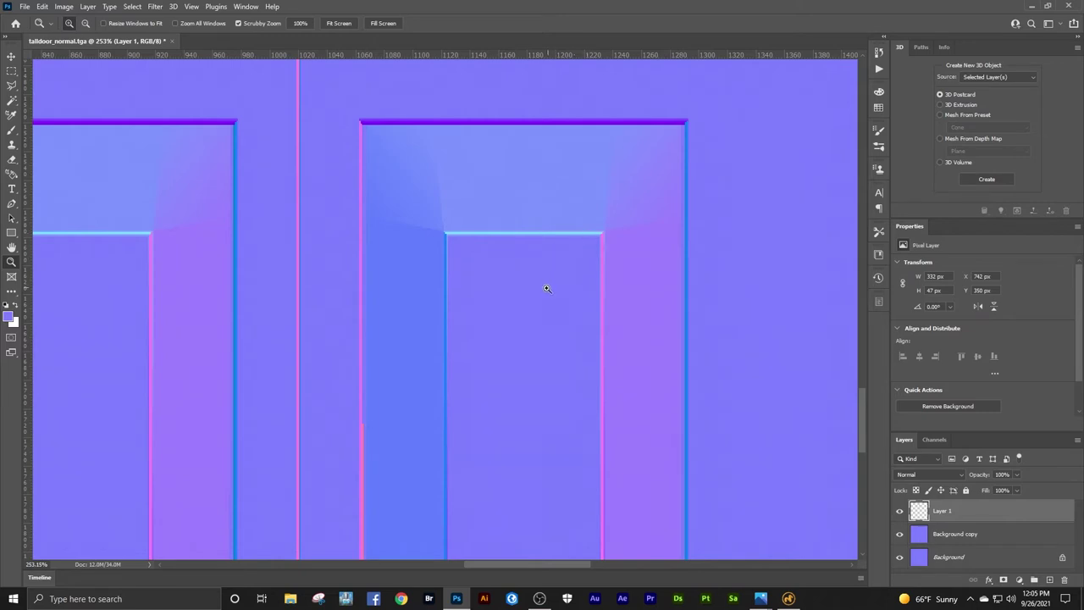
alt+click(545, 289)
alt+click(545, 289)
alt+click(545, 289)
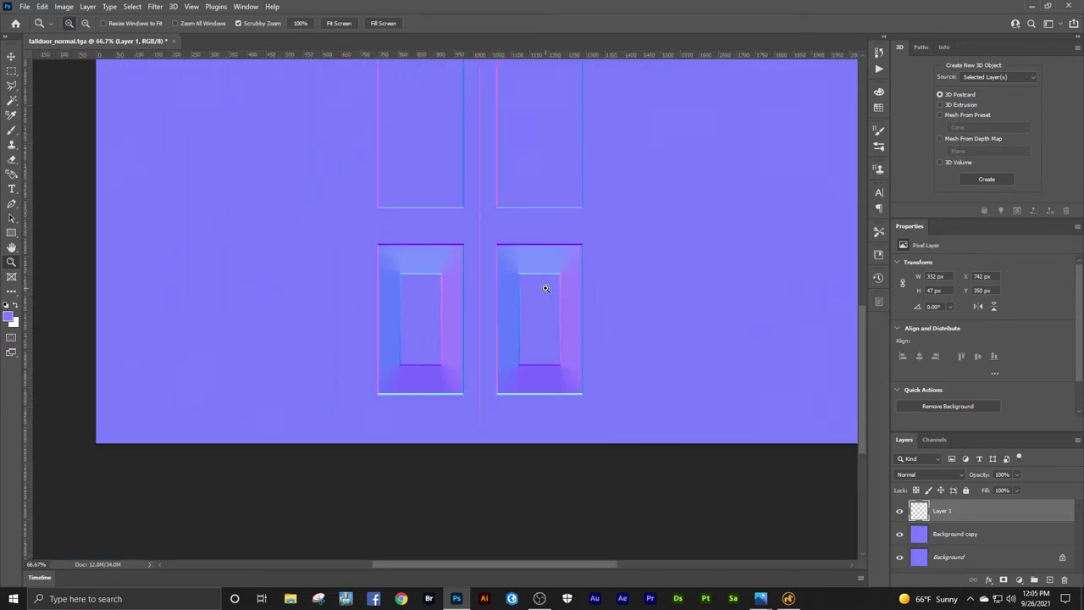
drag(544, 277, 570, 262)
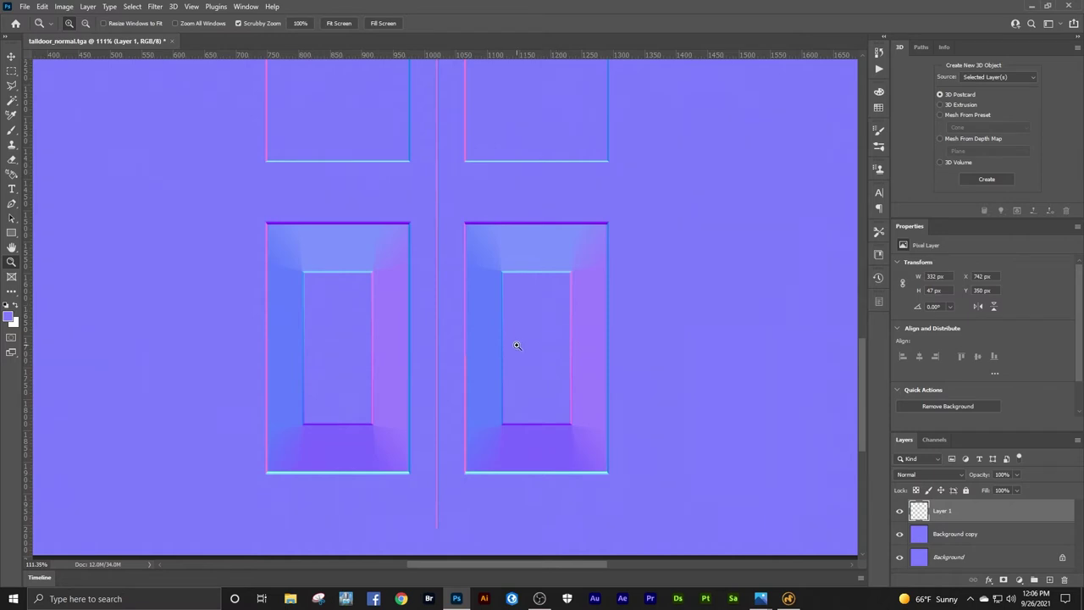
mouse_move(422, 354)
mouse_down()
mouse_move(450, 337)
mouse_move(408, 348)
mouse_up()
drag(497, 208, 497, 401)
mouse_move(480, 235)
mouse_down()
mouse_move(491, 424)
mouse_move(499, 228)
mouse_up()
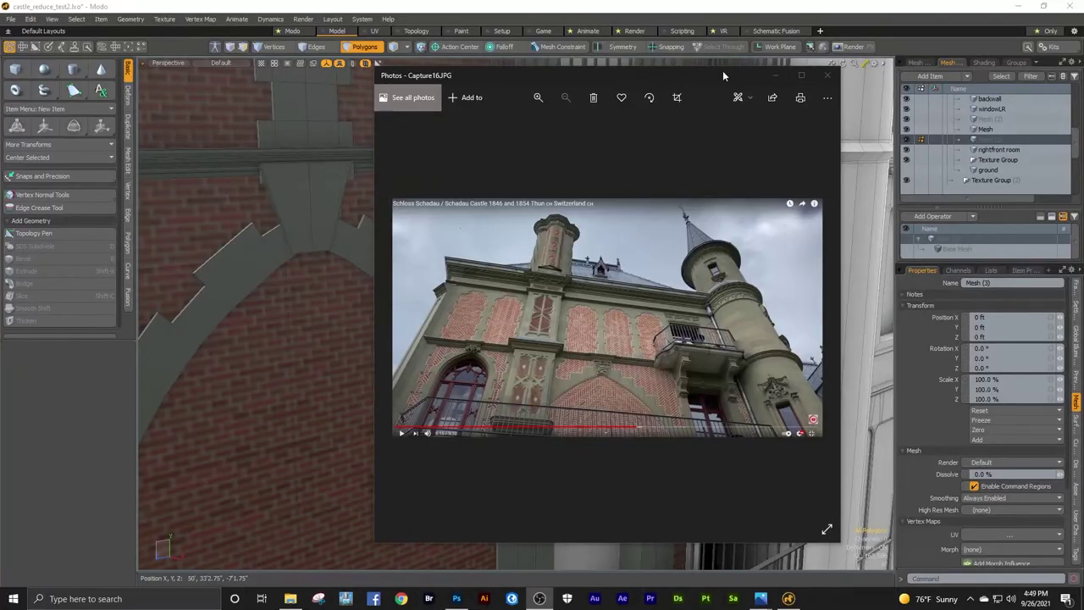
Step: Enlarge the castle reference photo and examine the shape of the stone brackets supporting the balcony
drag(722, 70, 661, 28)
click(740, 33)
scroll(733, 402, up, 3)
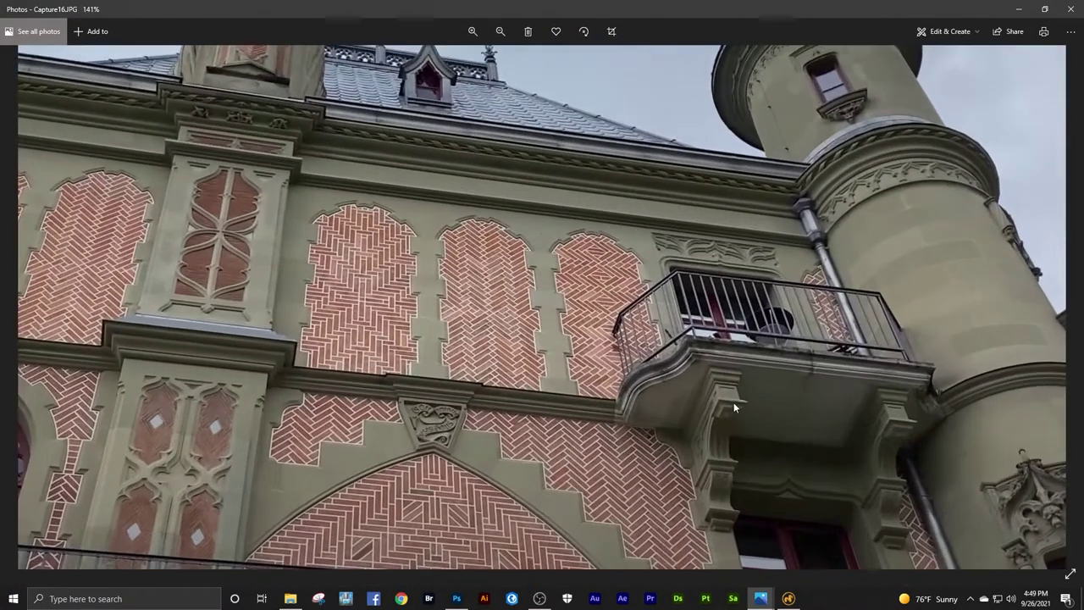
scroll(645, 340, up, 2)
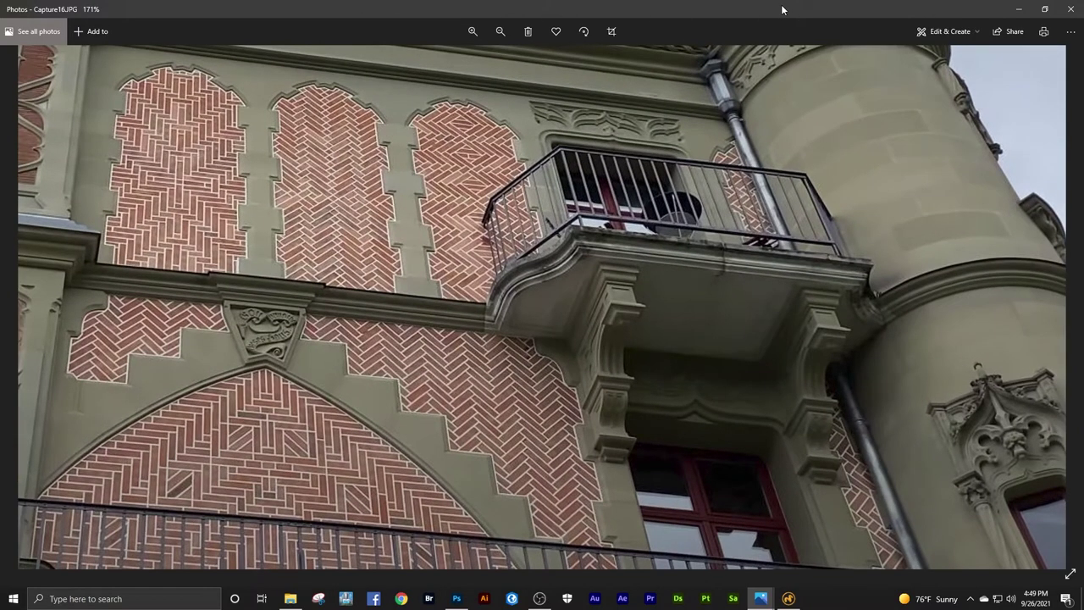
drag(782, 10, 1082, 80)
Step: Create a box about 3'1" high and 8.25" wide beneath the balcony's near corner, with three segments in Y and Z
alt+drag(530, 341, 518, 305)
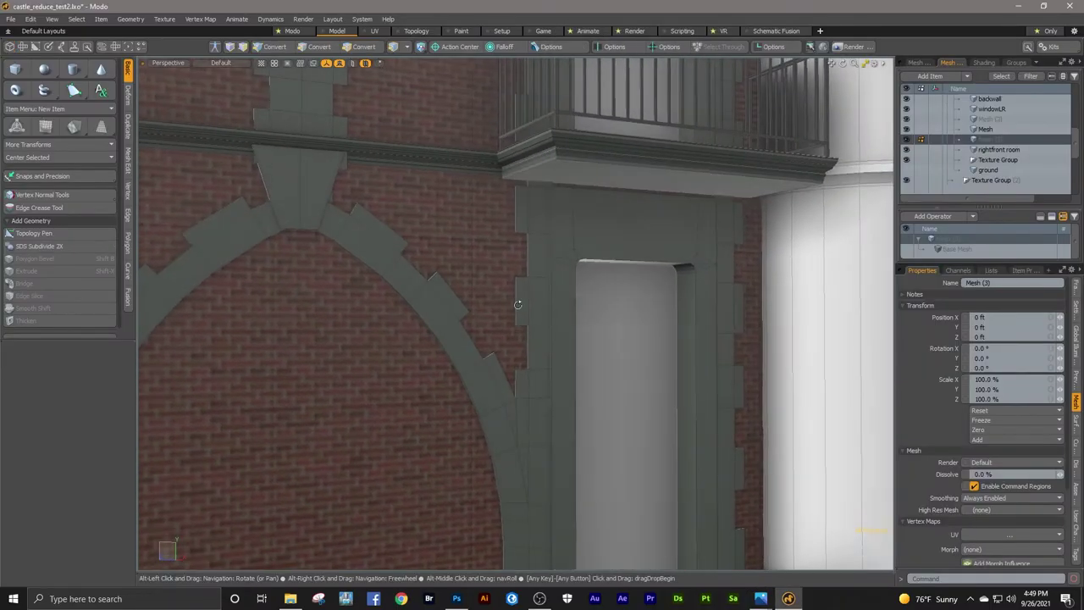
click(16, 70)
alt+drag(493, 237, 566, 295)
alt+drag(453, 315, 517, 229)
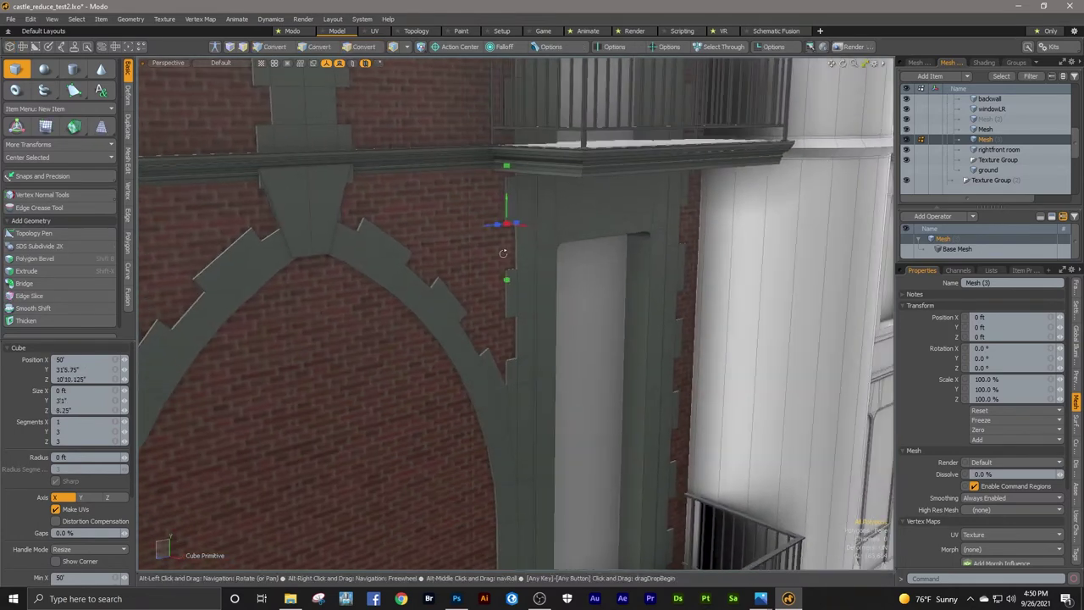
key(q)
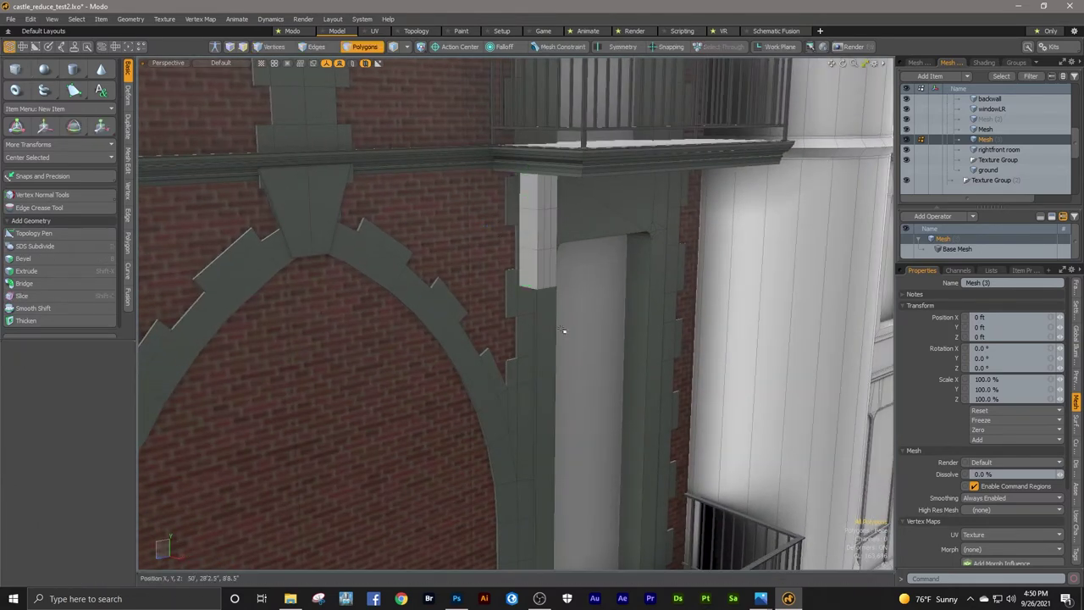
Step: Select the whole box and move it about 9.875" outward in X from the wall
double_click(531, 268)
key(w)
drag(560, 231, 579, 231)
alt+drag(579, 233, 624, 239)
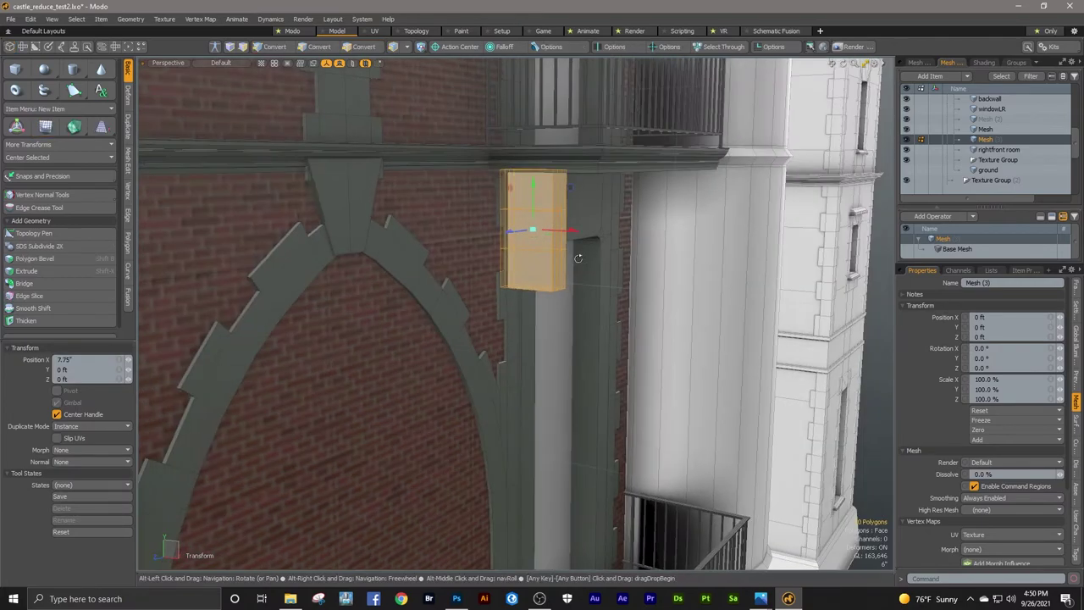
scroll(559, 233, up, 4)
drag(558, 245, 570, 338)
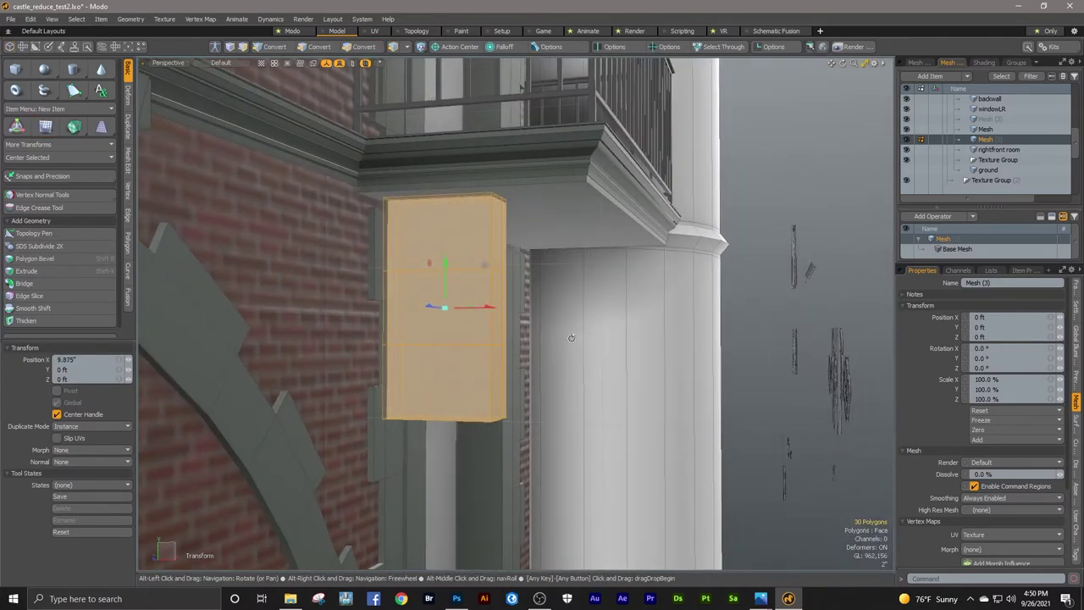
key(r)
key(q)
Step: Move the box's front polygons outward along X to deepen it beneath the balcony
click(501, 318)
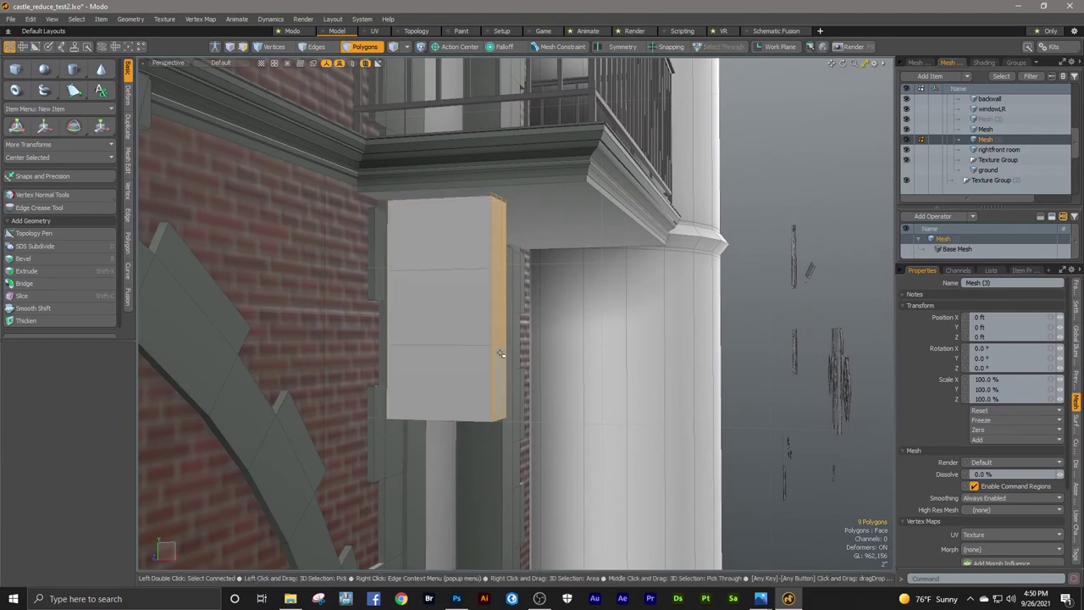
key(w)
drag(542, 306, 775, 345)
key(q)
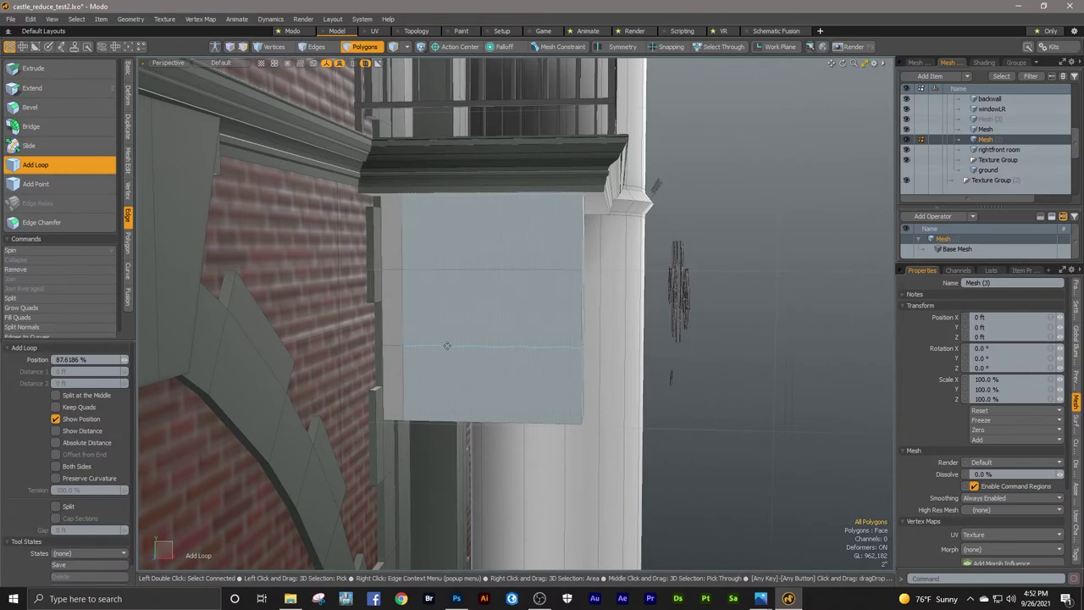
Step: Add two vertical edge loops around the box's side faces, at about 75% and 25% of the section
click(447, 345)
key(q)
click(100, 166)
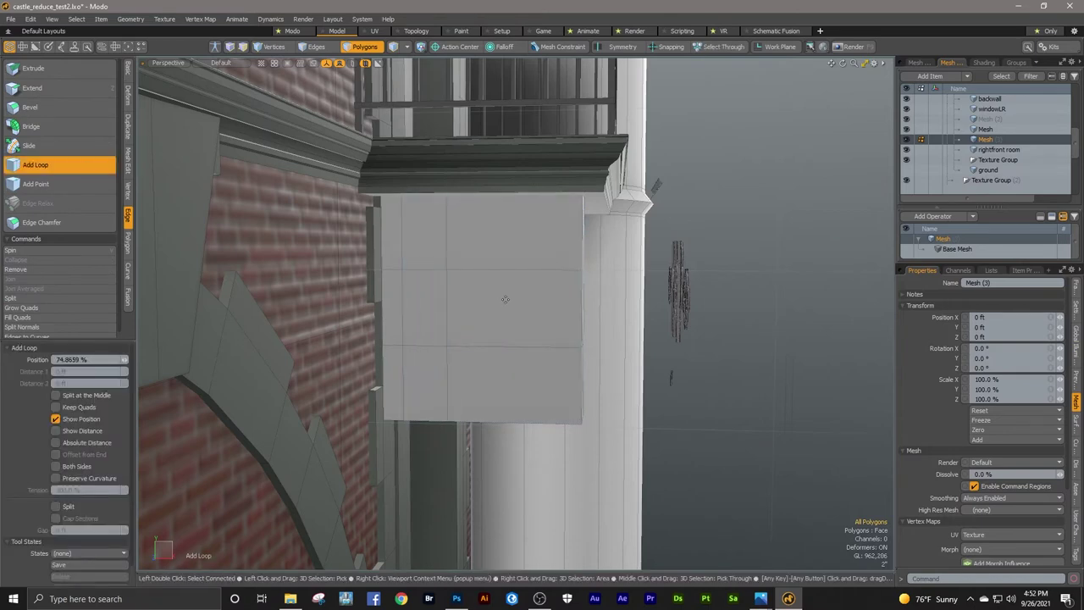
click(546, 269)
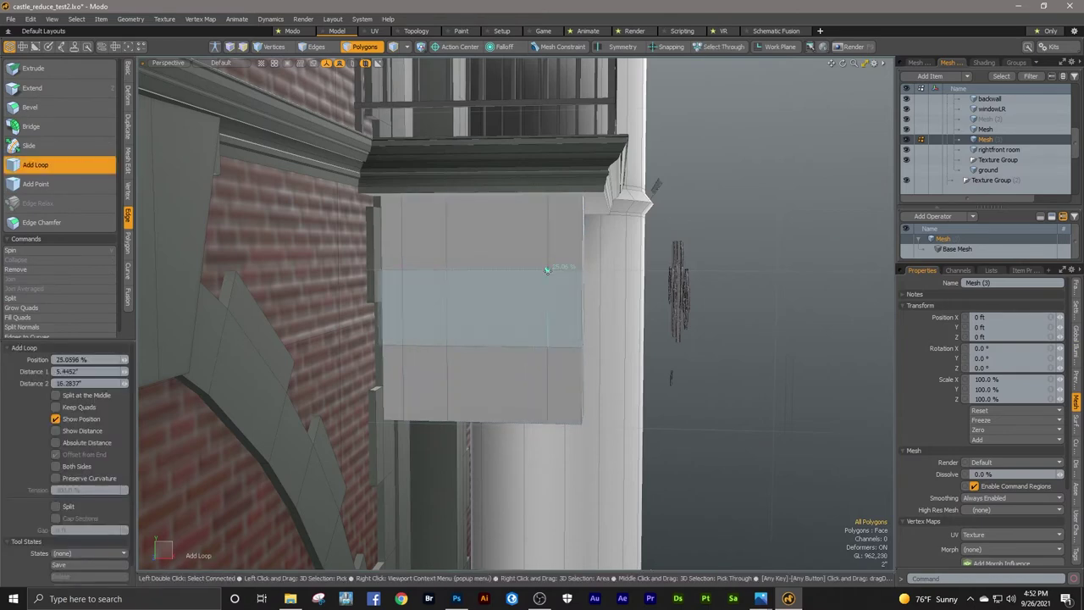
key(space)
Step: Select the whole box and move it away from the castle into open space
click(526, 309)
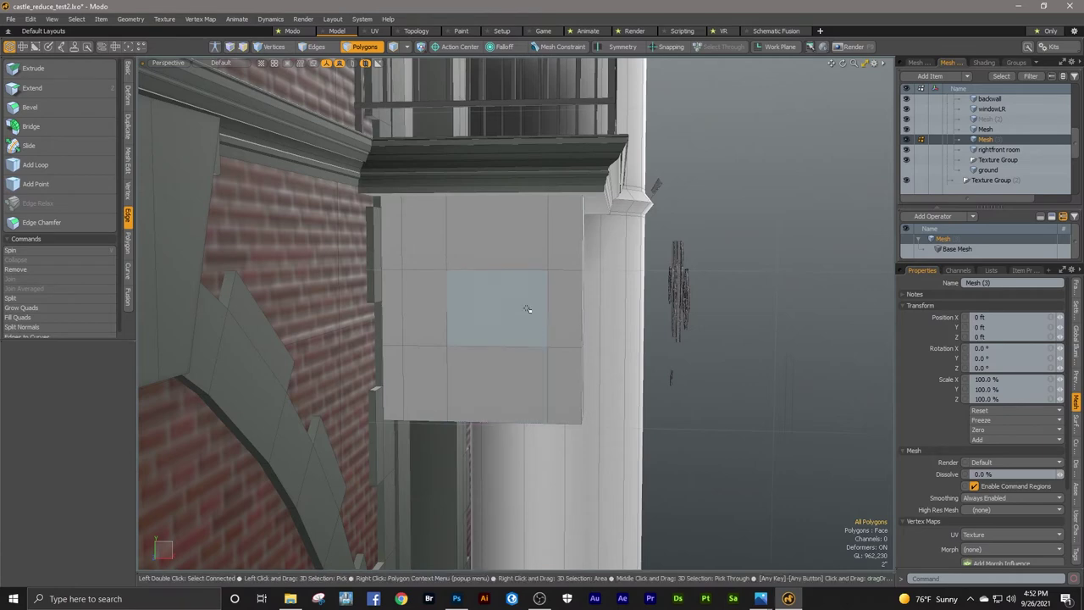
scroll(526, 308, down, 5)
alt+drag(527, 308, 468, 447)
double_click(529, 298)
key(w)
drag(673, 347, 551, 398)
alt+drag(550, 419, 520, 428)
key(q)
Step: Remove the two vertical edge loops that divide the box's narrow front face
ctrl+alt+drag(528, 387, 586, 393)
key(2)
double_click(318, 375)
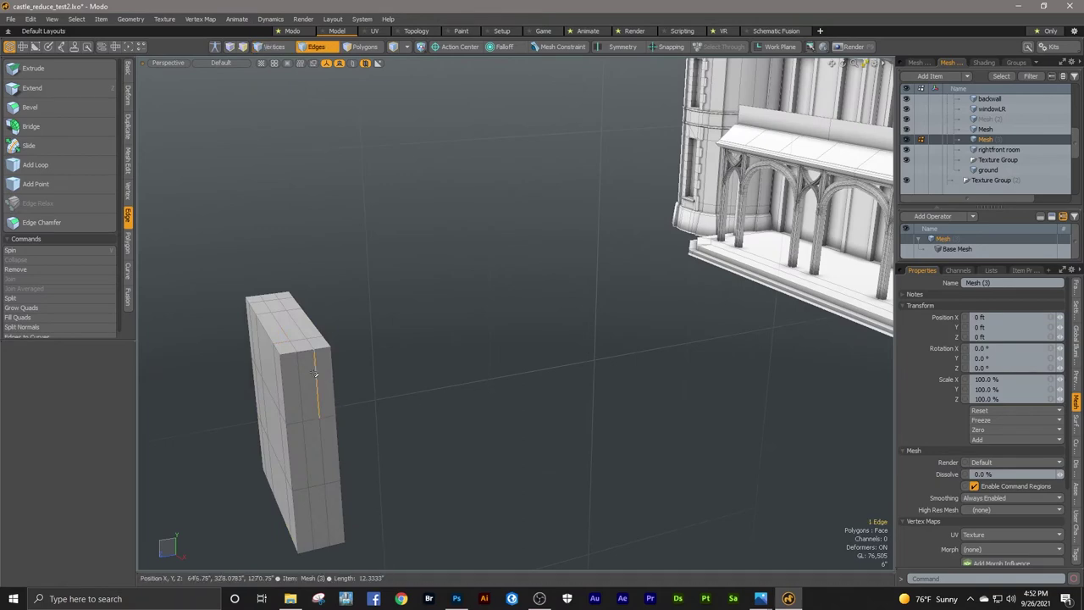
key(BackSpace)
double_click(300, 375)
key(BackSpace)
Step: Move the edge loop nearest the box's front about -1.9375" in X to widen the front section
ctrl+alt+drag(409, 364, 576, 353)
scroll(580, 359, up, 5)
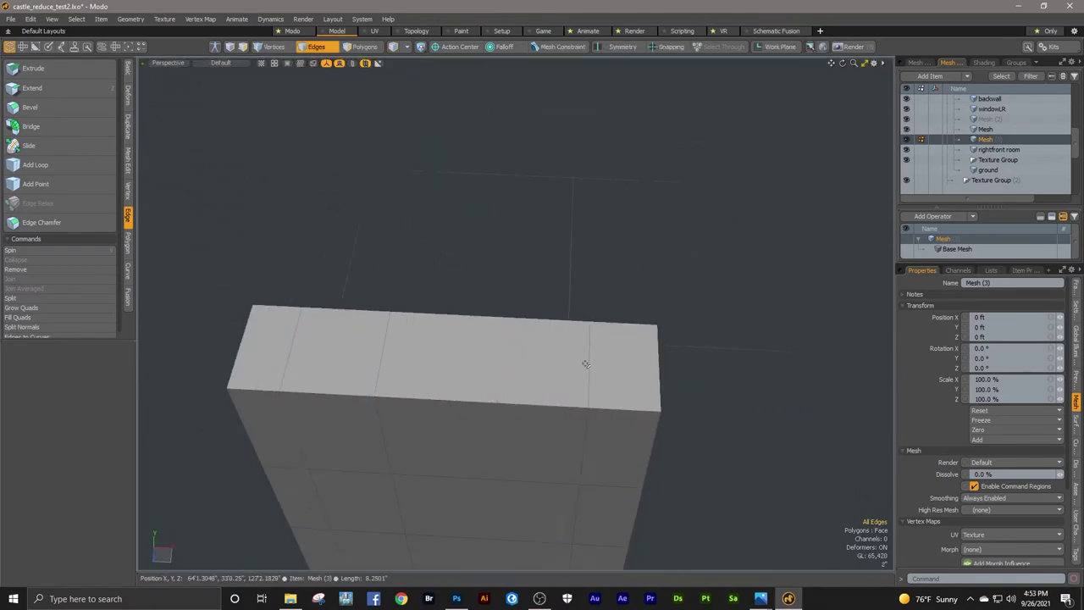
double_click(586, 363)
key(w)
drag(629, 477, 605, 518)
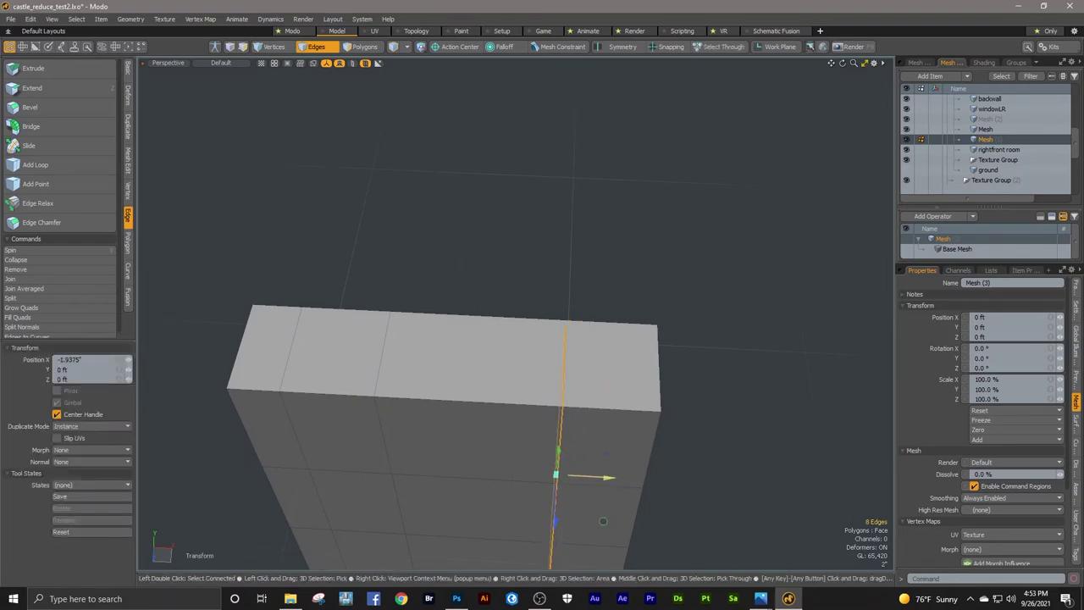
key(space)
Step: Delete the middle and lower polygons of the box's front section, keeping its upper block
scroll(627, 465, down, 5)
alt+drag(579, 448, 686, 341)
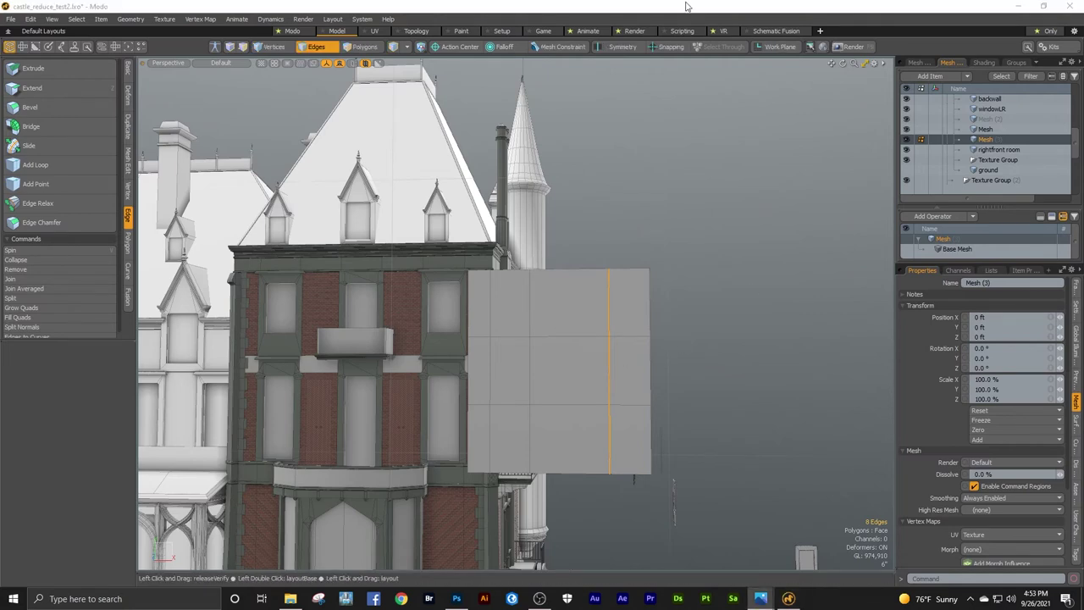
key(3)
click(624, 370)
alt+drag(623, 419, 517, 334)
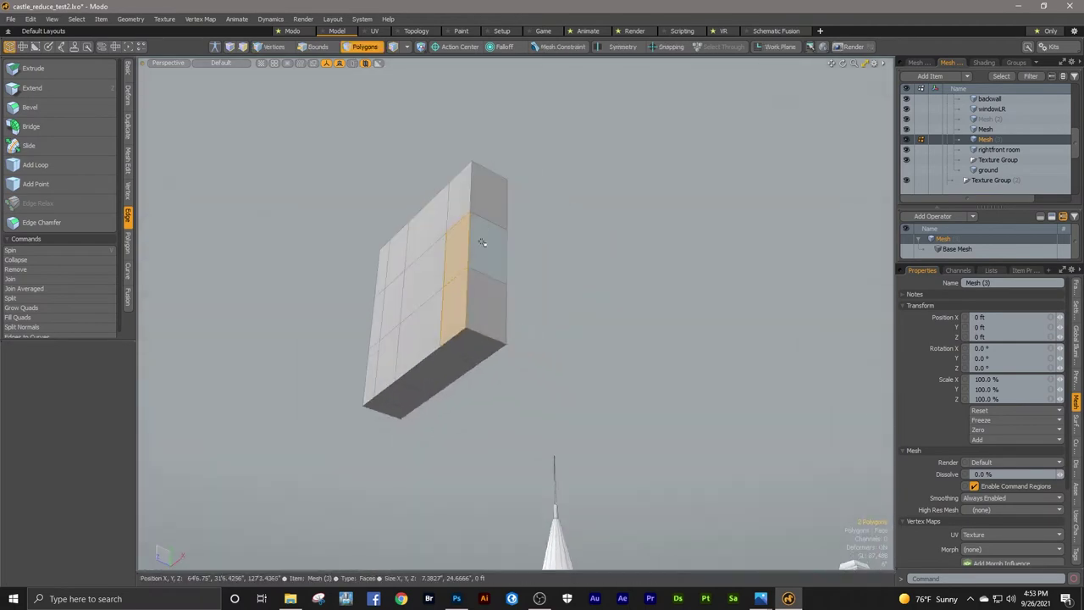
mouse_move(481, 242)
shift+mouse_down()
mouse_move(467, 329)
mouse_move(361, 341)
mouse_move(353, 394)
mouse_move(415, 370)
shift+mouse_up()
key(Delete)
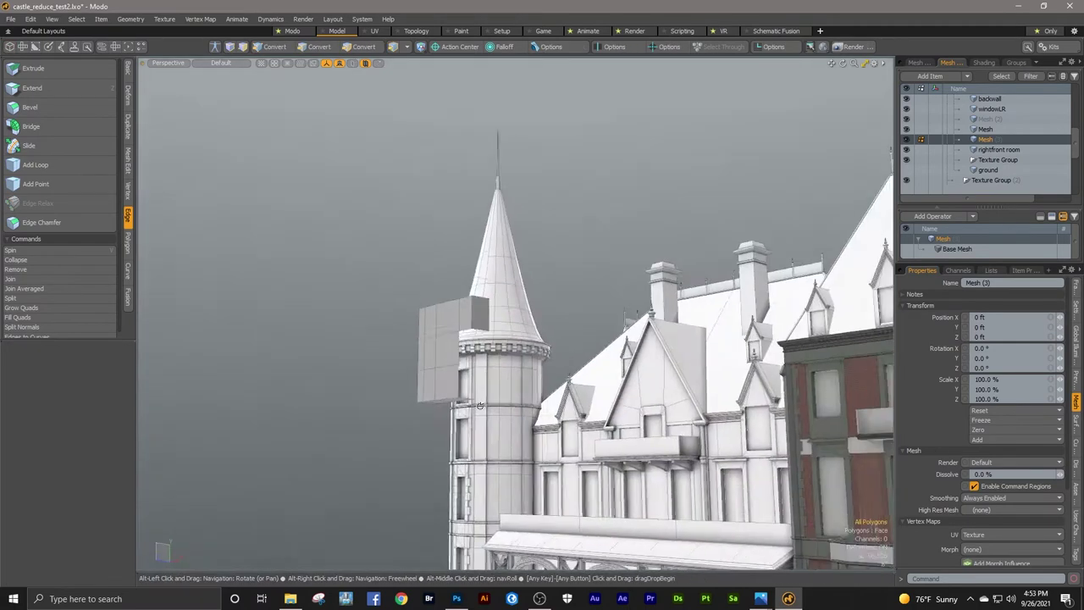
Step: Delete the middle and lower polygons of the adjoining wide section, leaving an inverted L-shaped bracket
alt+drag(479, 406, 571, 354)
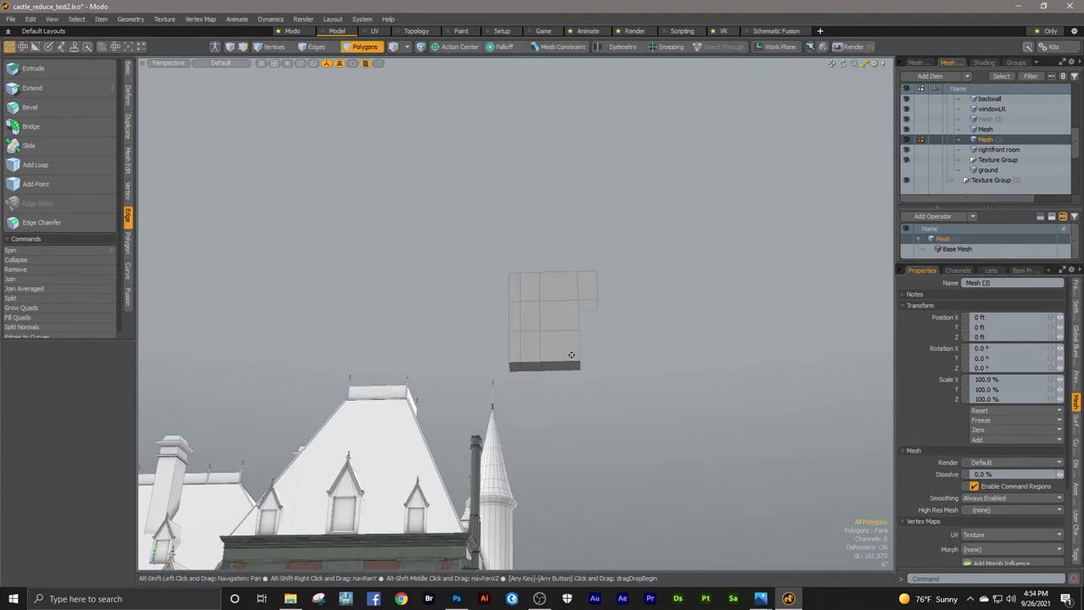
click(568, 317)
shift+click(396, 363)
alt+drag(568, 317, 646, 443)
click(678, 347)
click(584, 388)
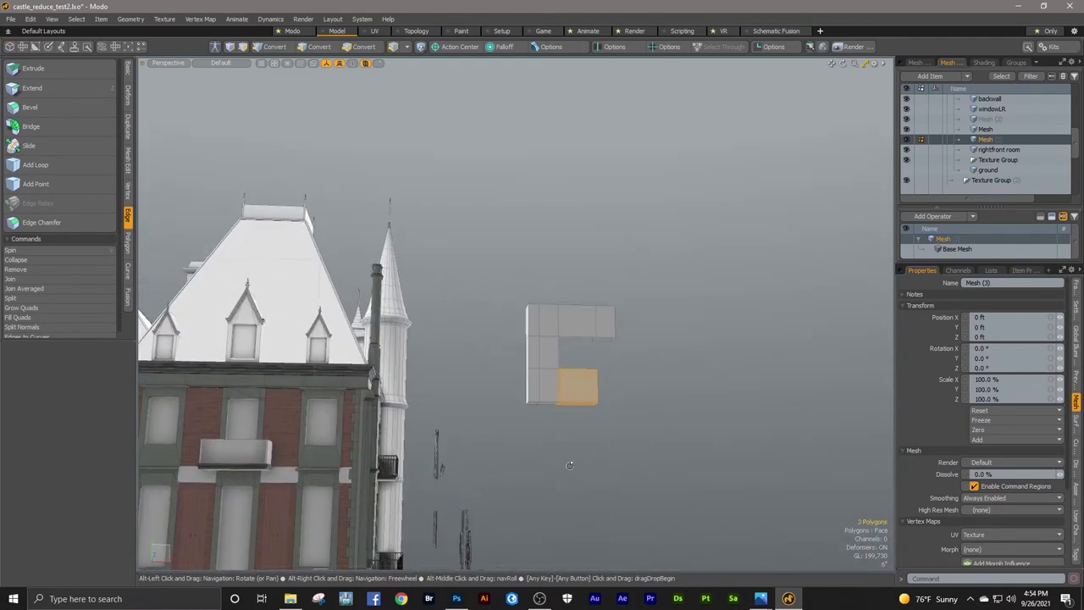
click(646, 443)
ctrl+alt+drag(585, 368, 606, 381)
Step: Create a 12-sided, one-segment cylinder along Z near the bracket, with 11" X and Y radii and about 5.375" Z radius
click(128, 70)
click(75, 72)
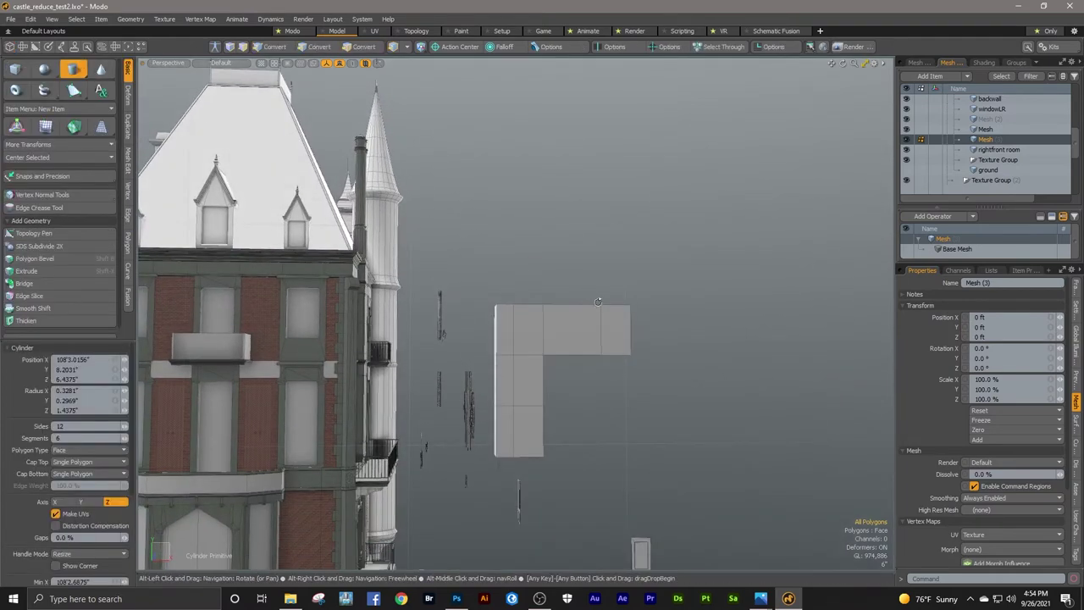
alt+drag(606, 312, 664, 326)
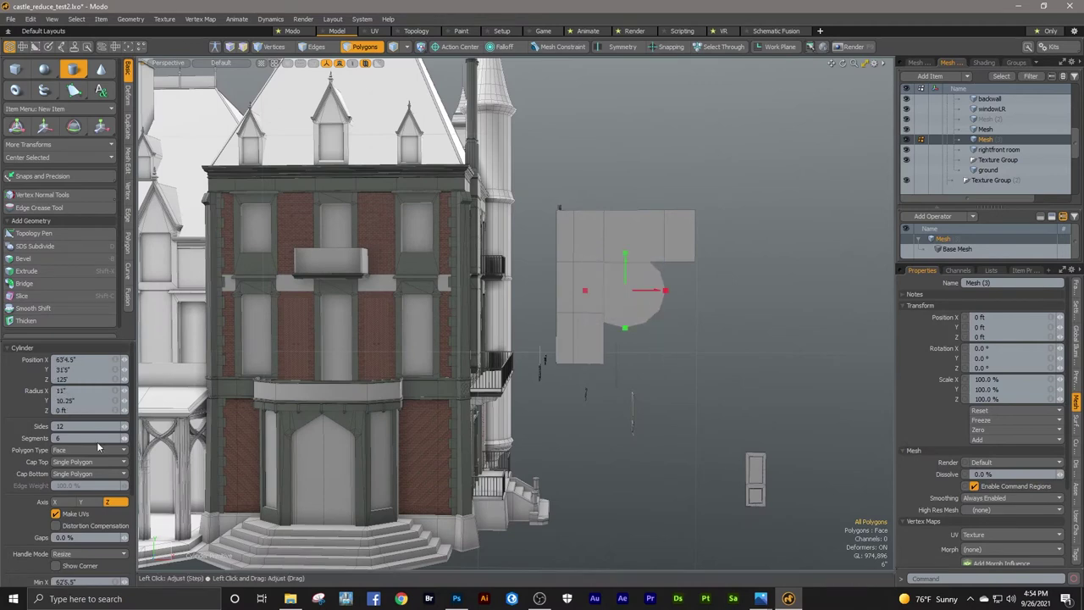
click(58, 401)
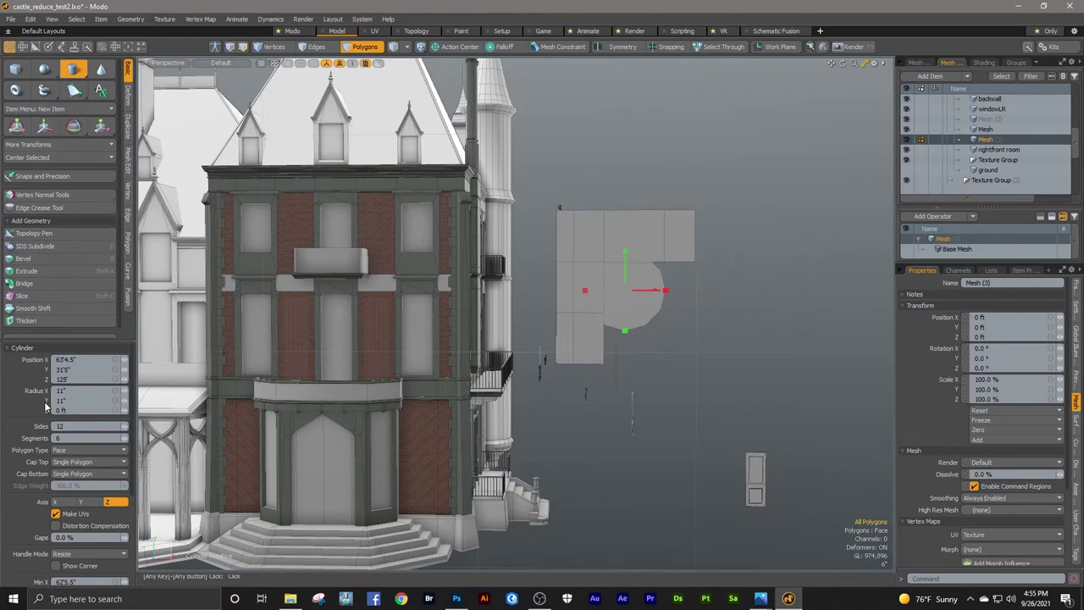
alt+drag(669, 339, 463, 320)
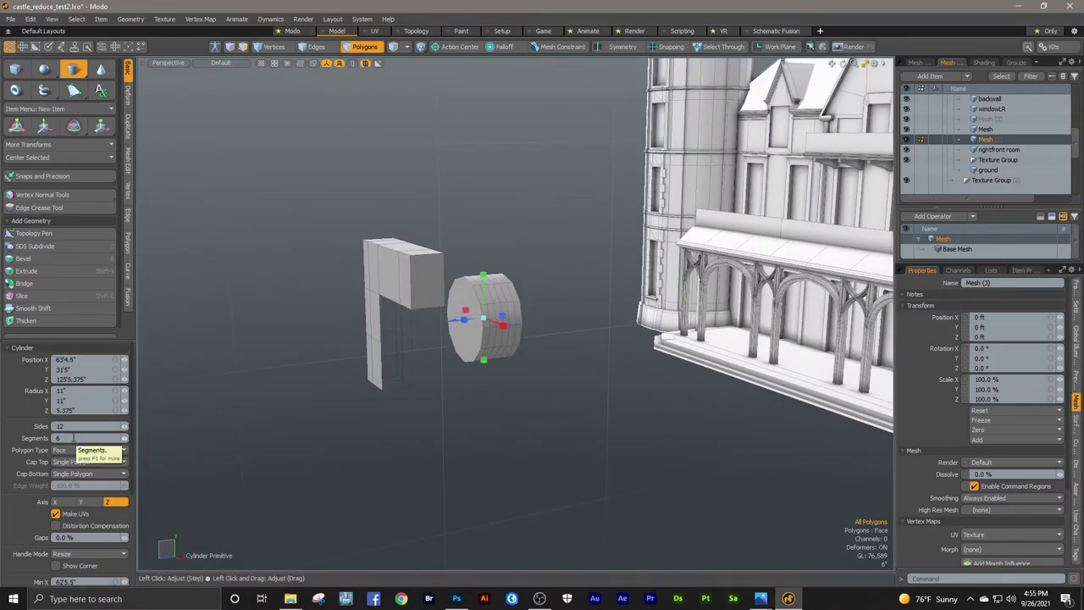
drag(71, 439, 52, 440)
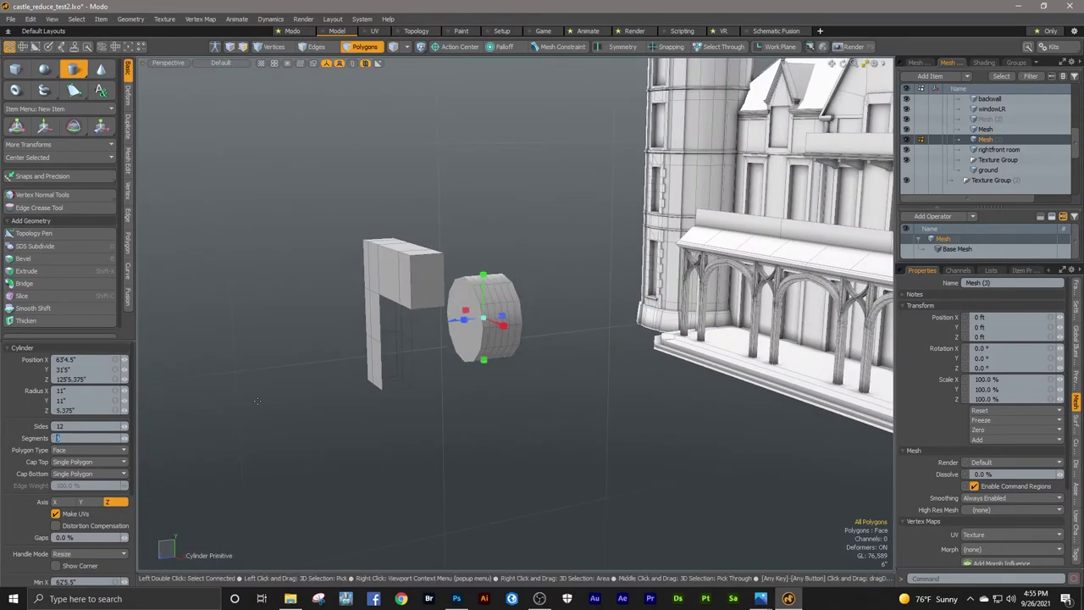
key(space)
Step: Select the cylinder and, in Front view, move it about 4" in X and 0.25" in Y into the bracket's inner corner
double_click(465, 327)
click(167, 63)
click(164, 48)
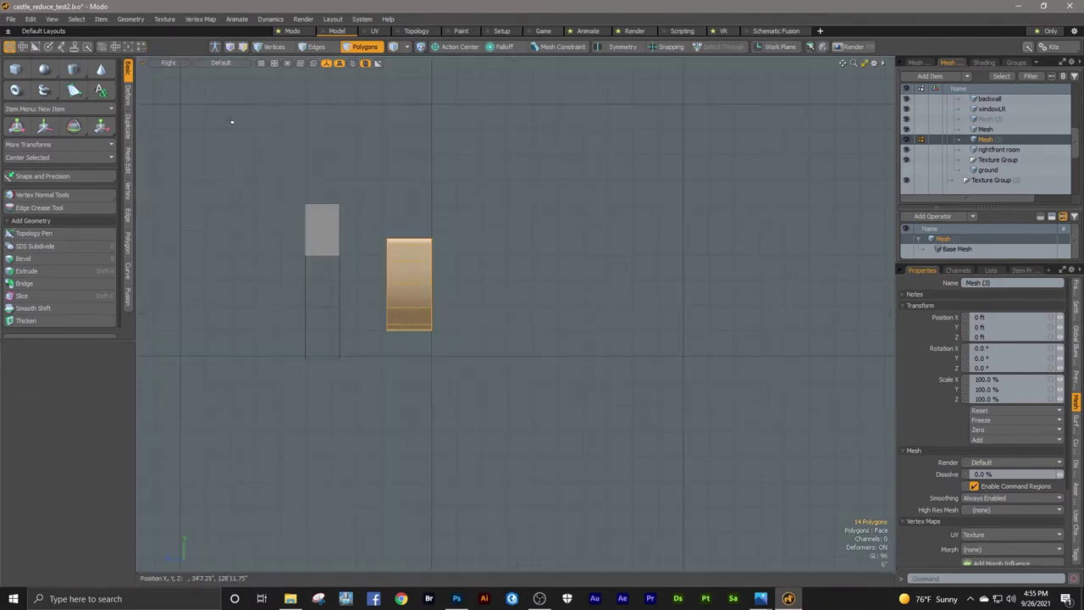
click(169, 62)
click(175, 51)
alt+drag(682, 278, 641, 277)
scroll(569, 285, up, 4)
key(w)
key(e)
key(w)
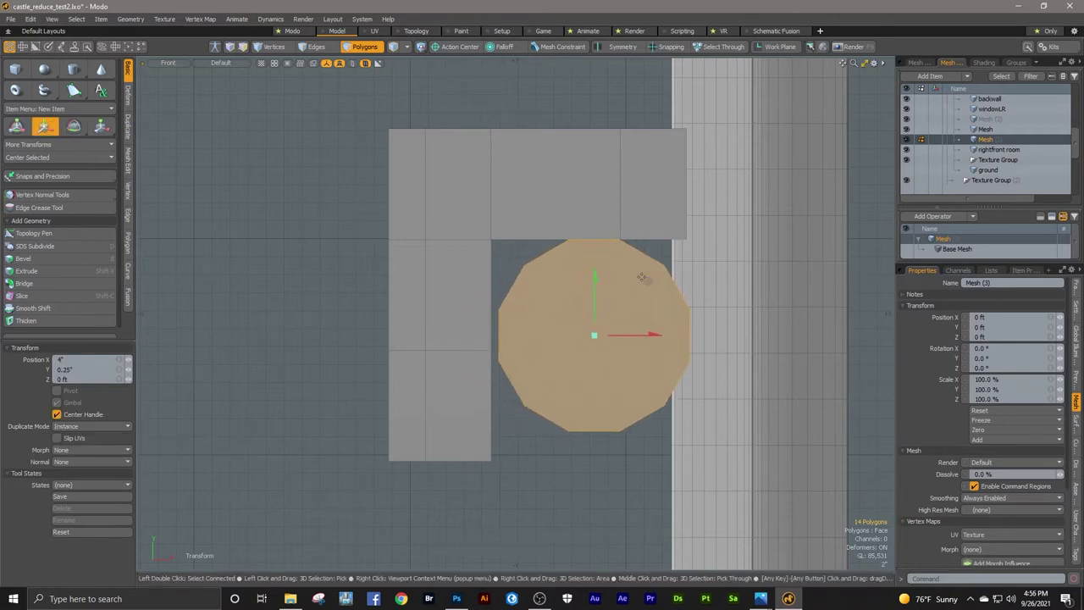
Step: Scale the cylinder up slightly and shift it about -0.25" in X and -0.5" in Y against the bracket's arm and upright
key(r)
drag(648, 281, 646, 287)
key(w)
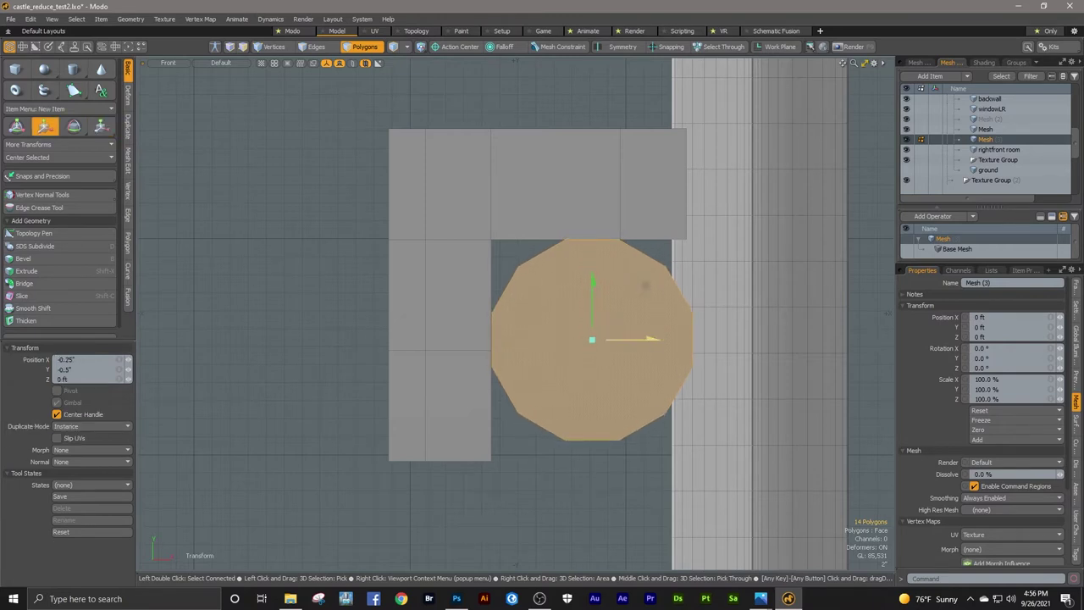
drag(651, 339, 650, 339)
key(space)
Step: In Right view, move the cylinder about 19.25" in Z and -0.25" in Y to line its side up with the bracket
click(171, 64)
click(173, 93)
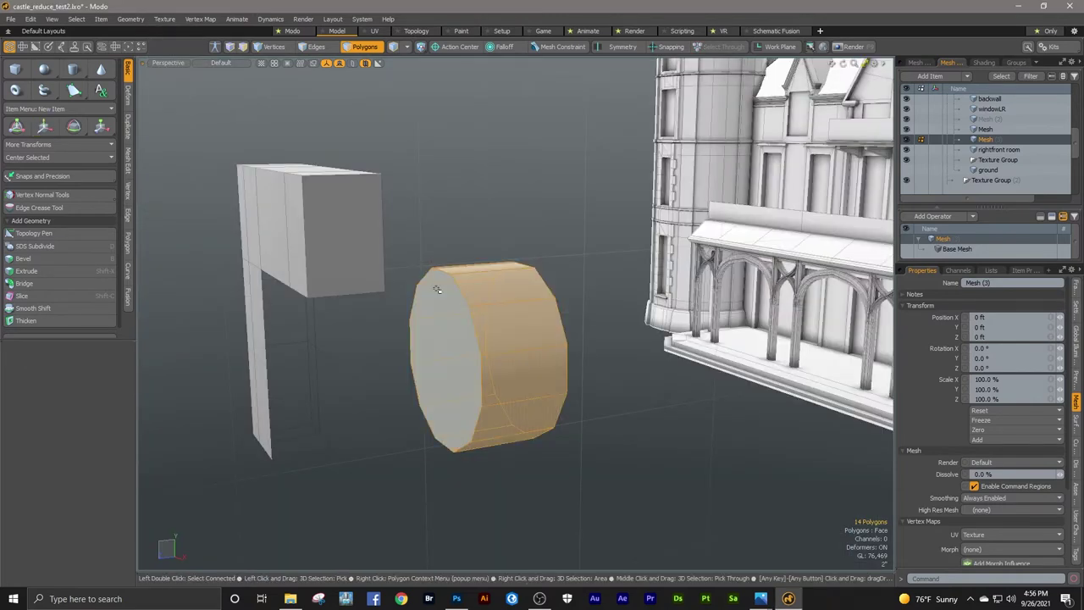
click(169, 65)
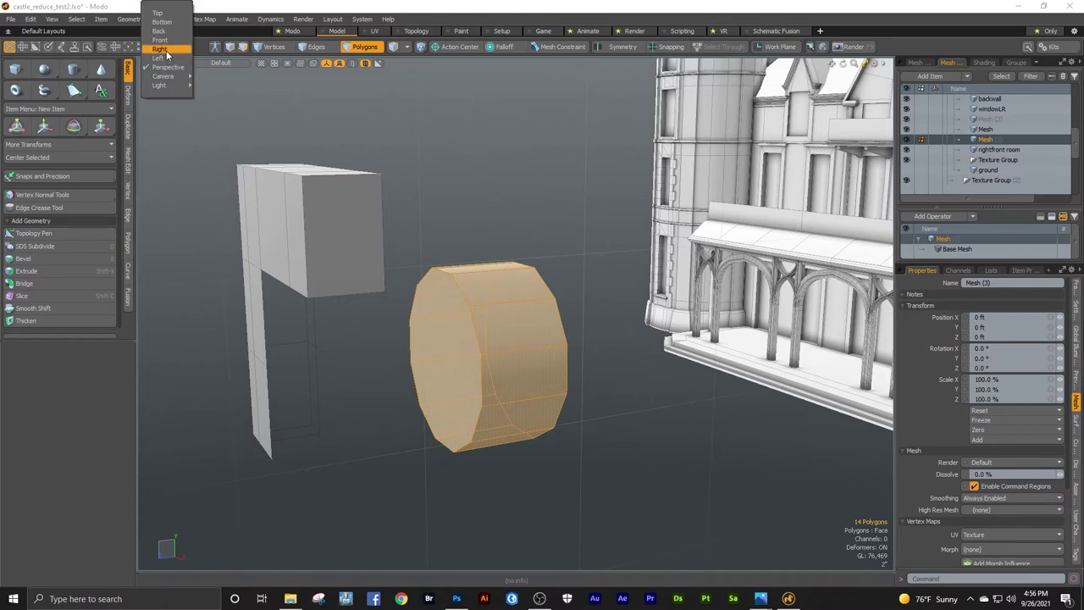
click(168, 56)
alt+shift+drag(438, 203, 562, 204)
key(w)
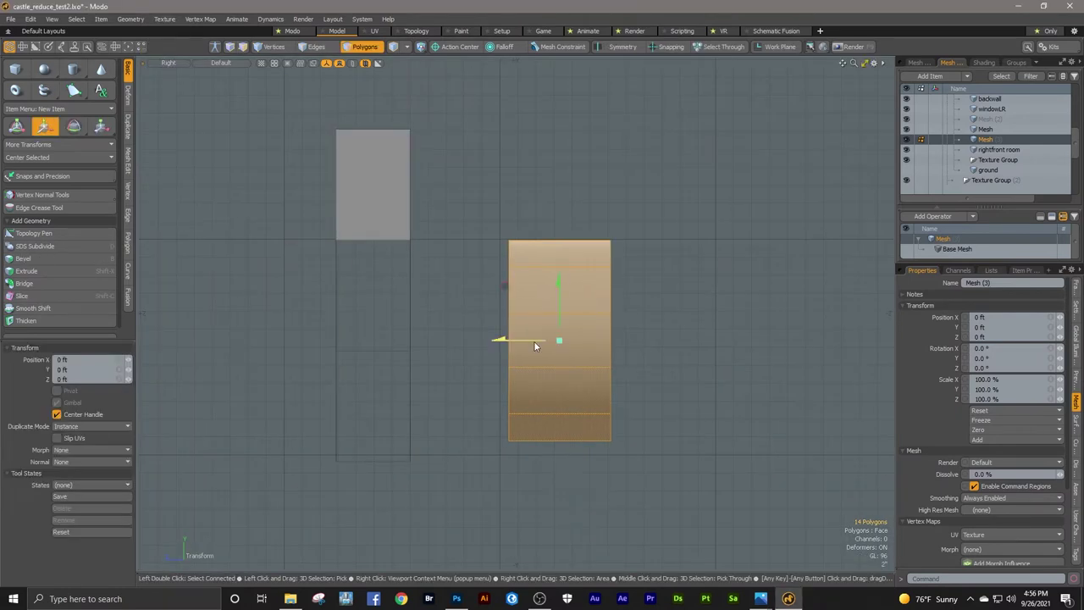
drag(534, 346, 358, 338)
scroll(358, 338, up, 3)
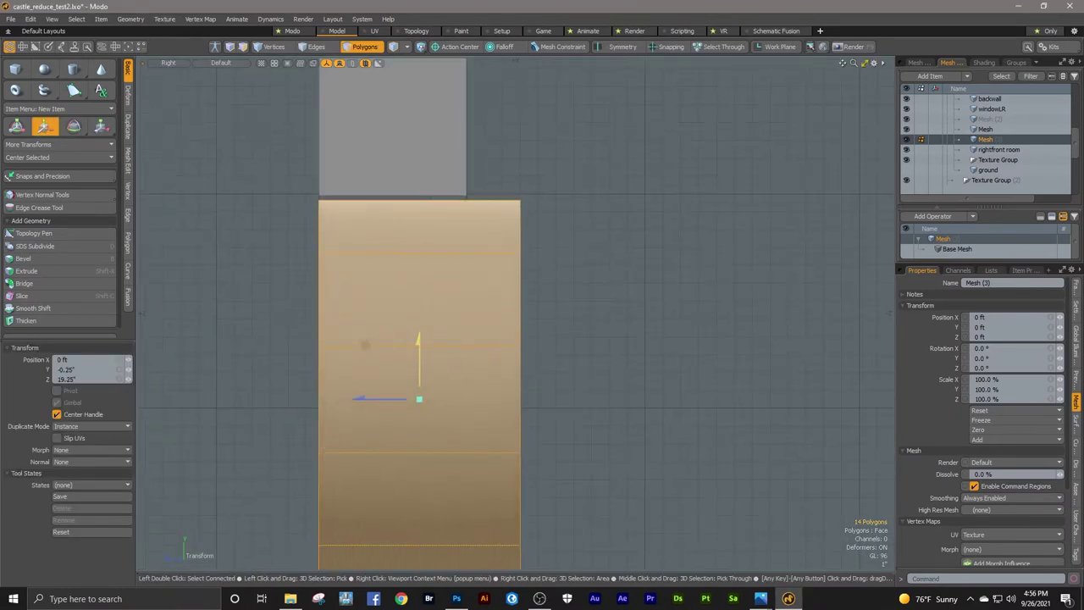
key(space)
scroll(614, 262, down, 4)
Step: Set the vertices of the cylinder's first end cap to Z 0 ft on the aligned work plane, from the Perspective view
key(space)
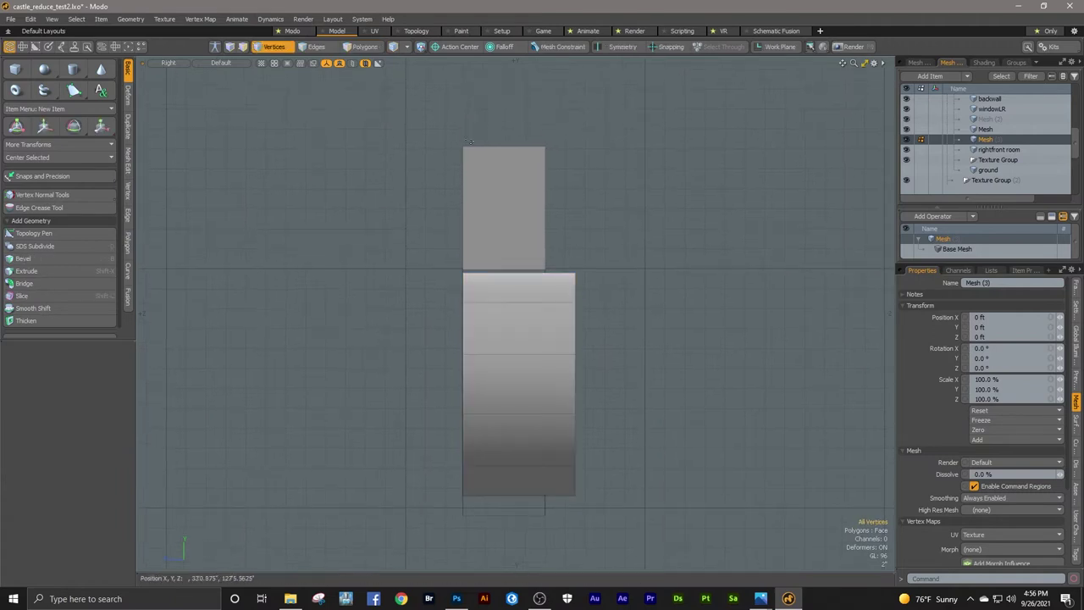
click(169, 63)
click(182, 82)
alt+drag(387, 179, 344, 191)
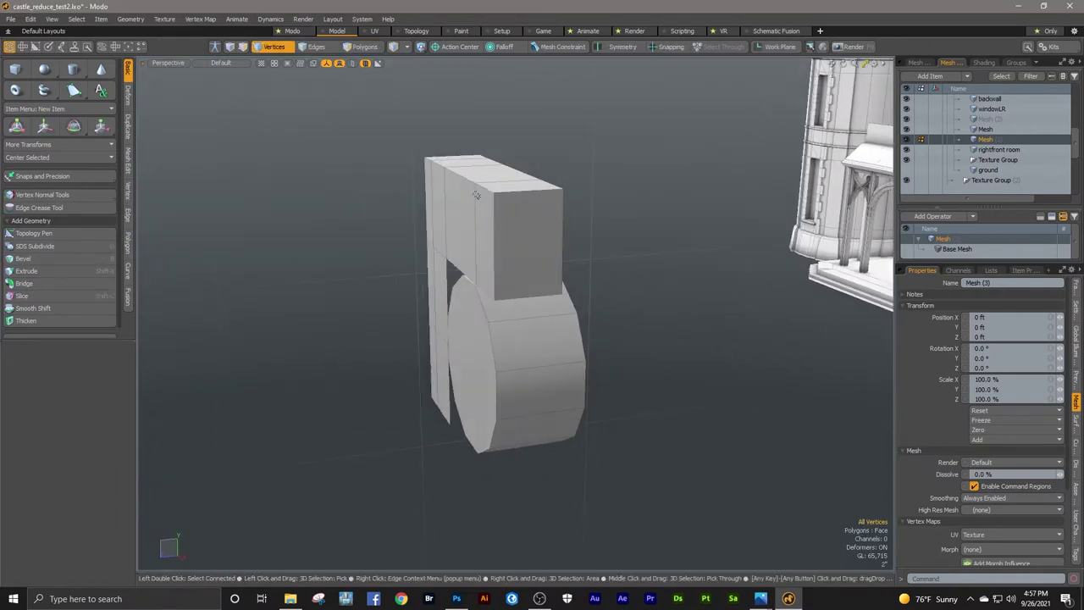
key(3)
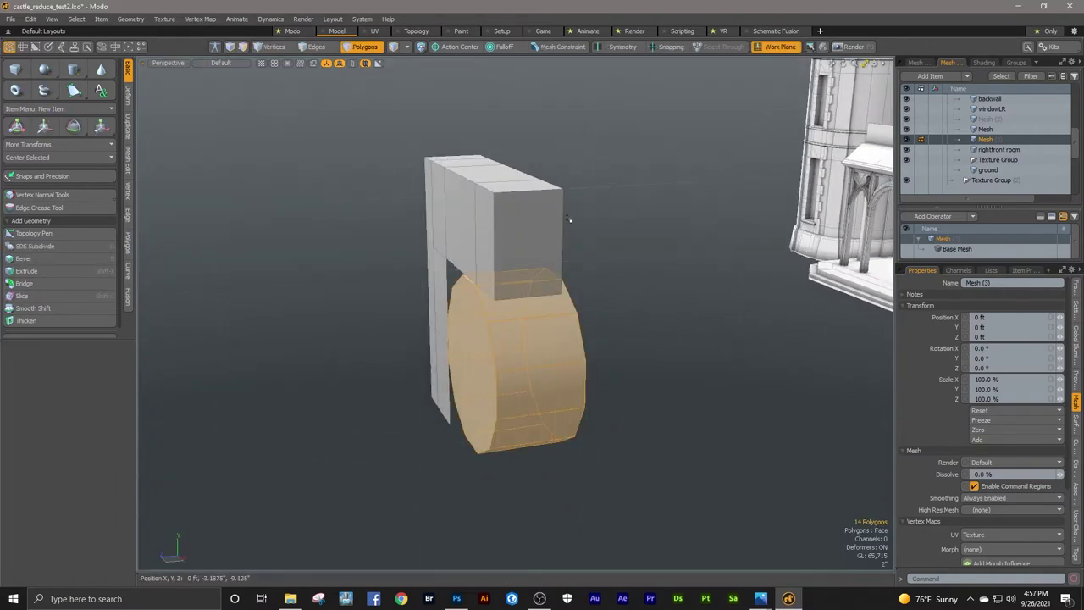
click(471, 331)
alt+click(280, 48)
click(128, 191)
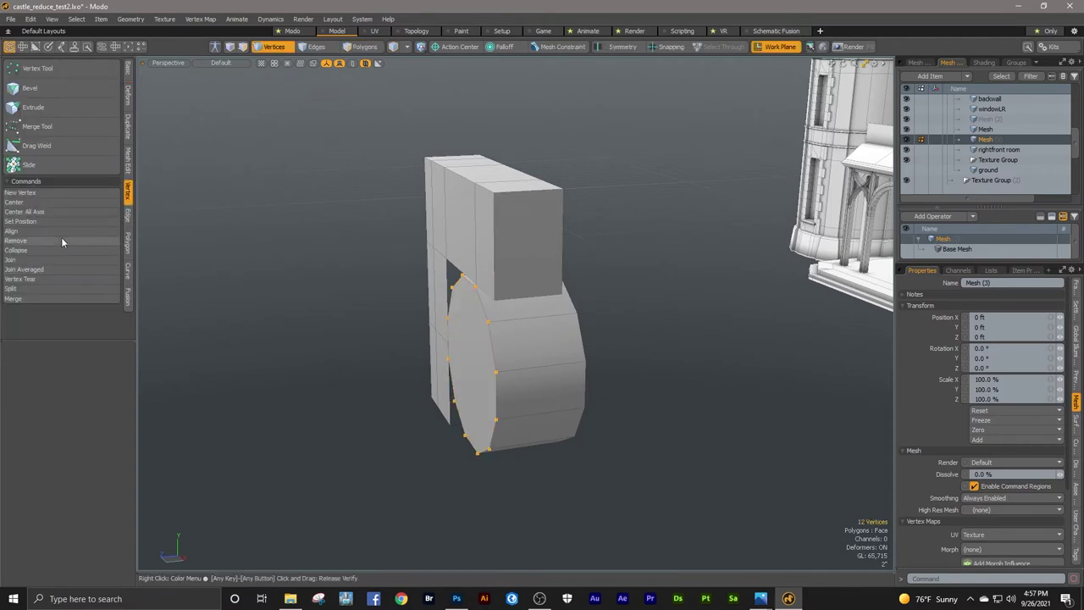
click(59, 221)
click(559, 273)
click(464, 297)
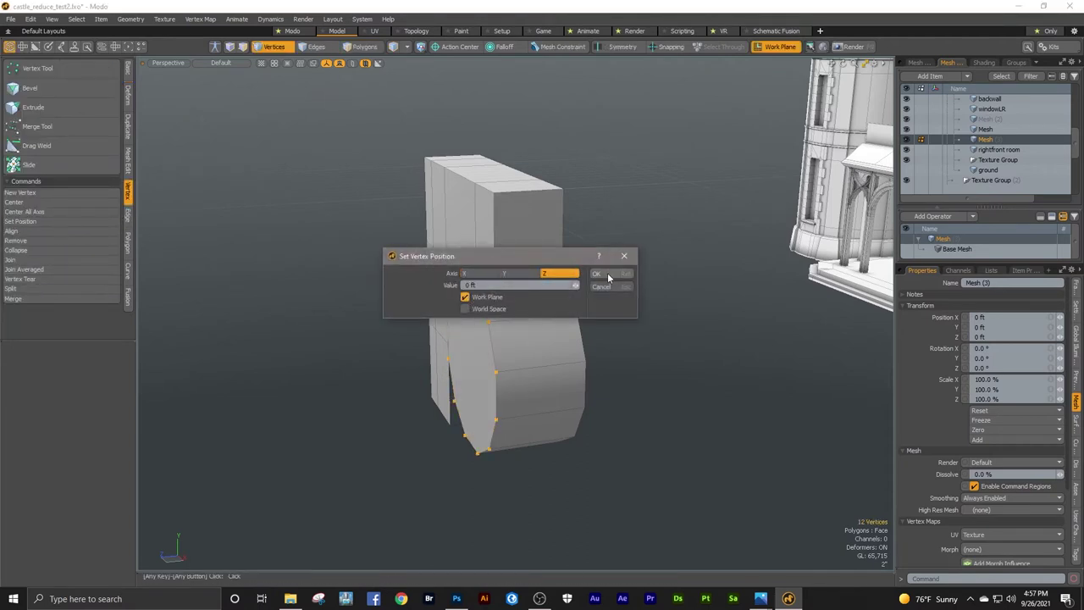
click(608, 278)
Step: Align the work plane to the bracket's other side and set the opposite cap's vertices to Z 0 ft on it
alt+drag(607, 278, 534, 266)
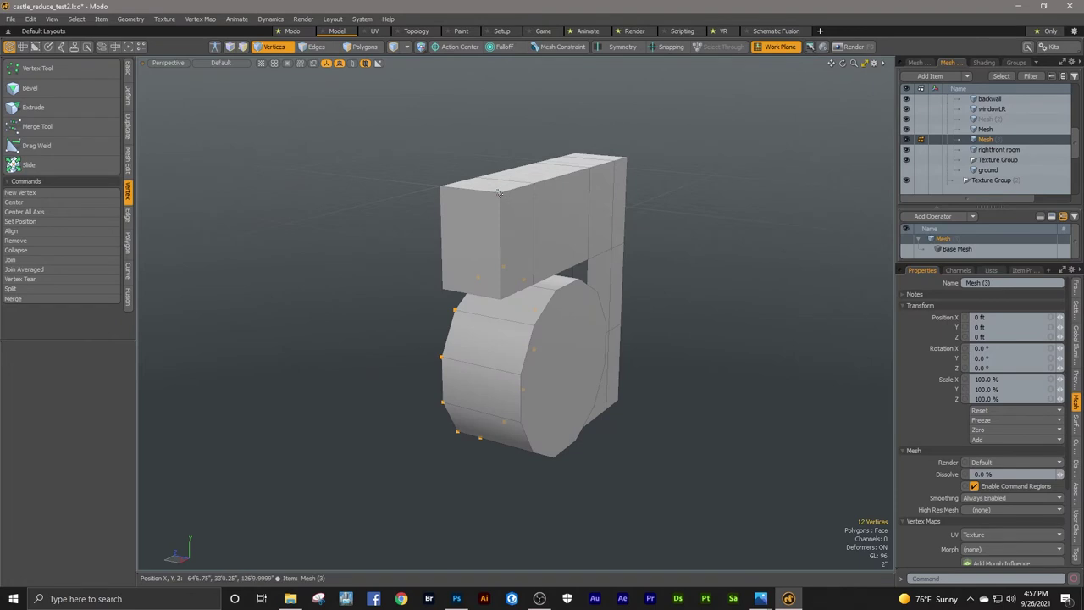
key(3)
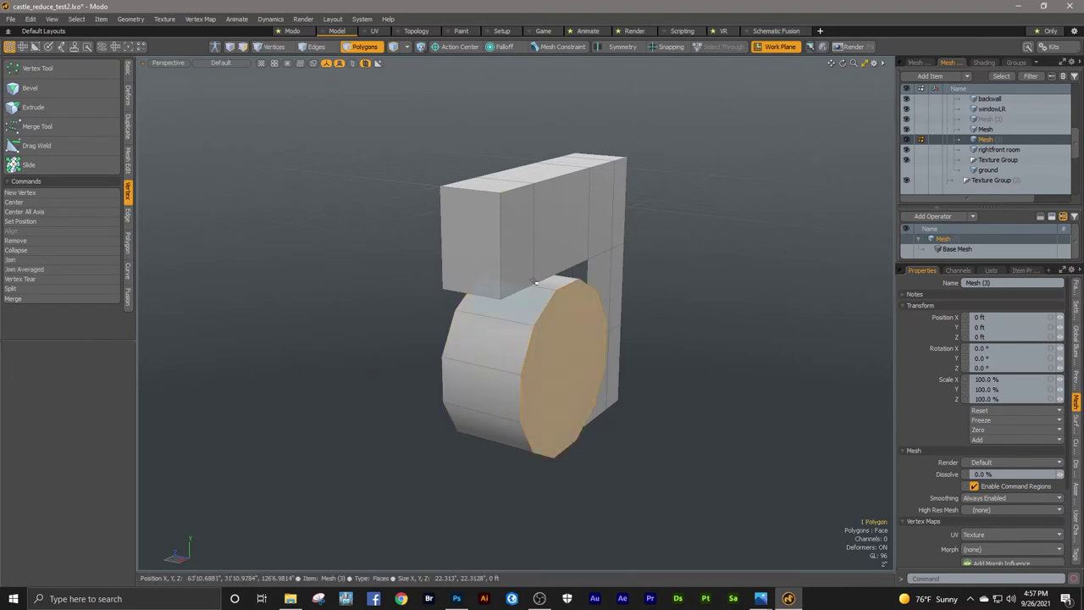
key(1)
click(75, 222)
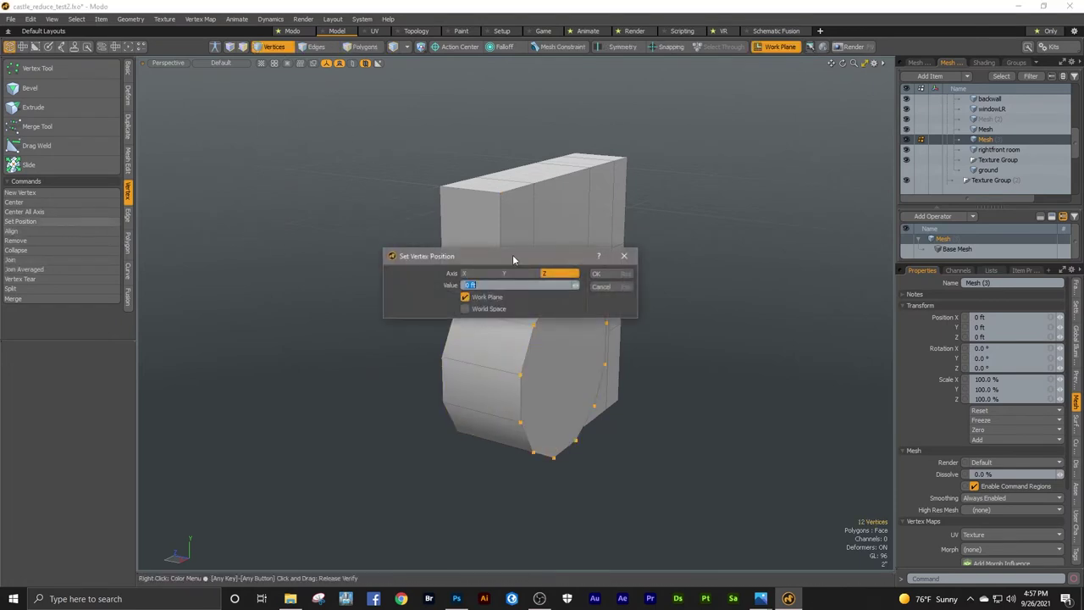
click(601, 273)
Step: Delete both end-cap polygons of the cylinder
key(2)
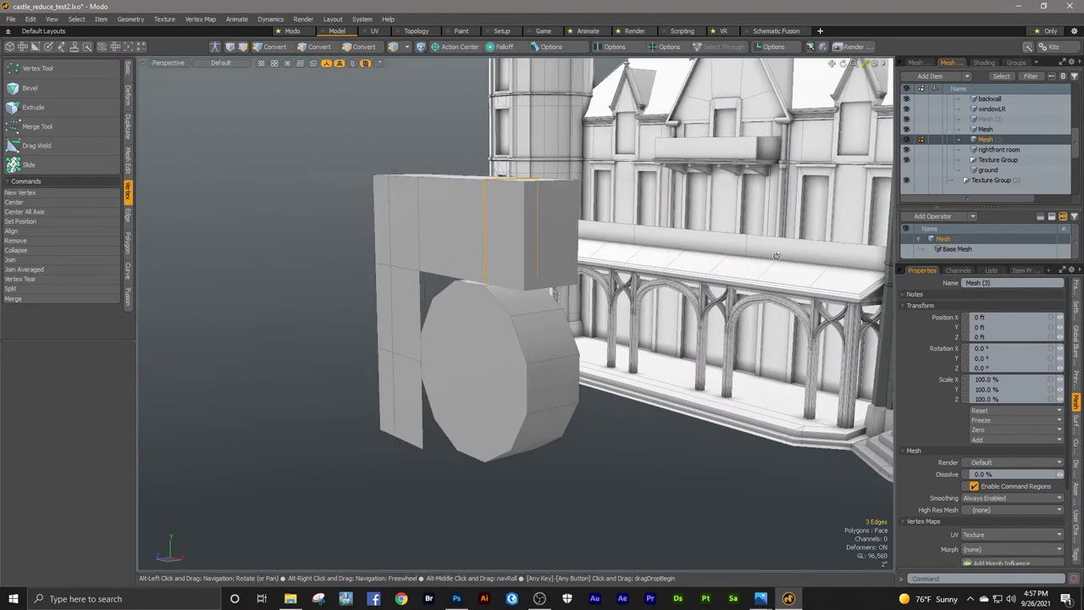
key(3)
key(Delete)
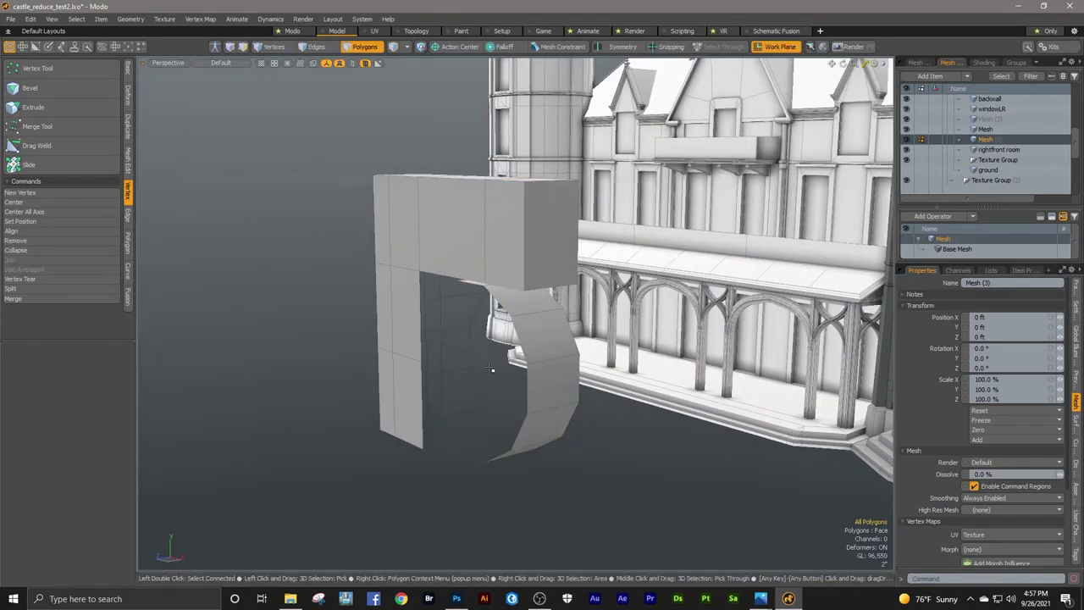
alt+drag(493, 367, 381, 370)
click(511, 368)
key(Delete)
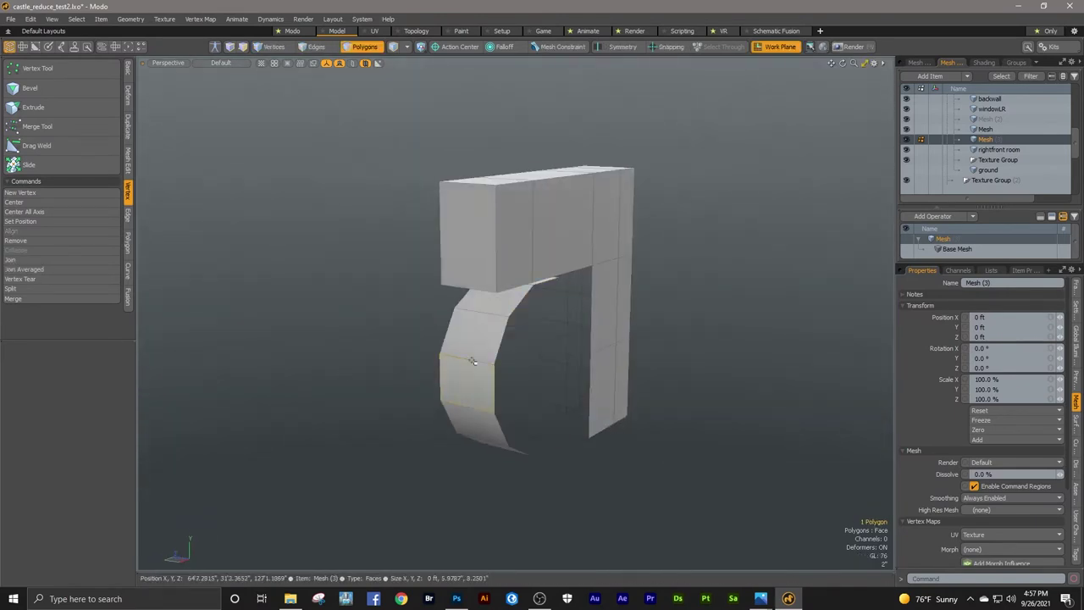
Step: Flip the open cylinder's 12 side polygons inward and reset the work plane
double_click(470, 360)
alt+drag(474, 364, 565, 457)
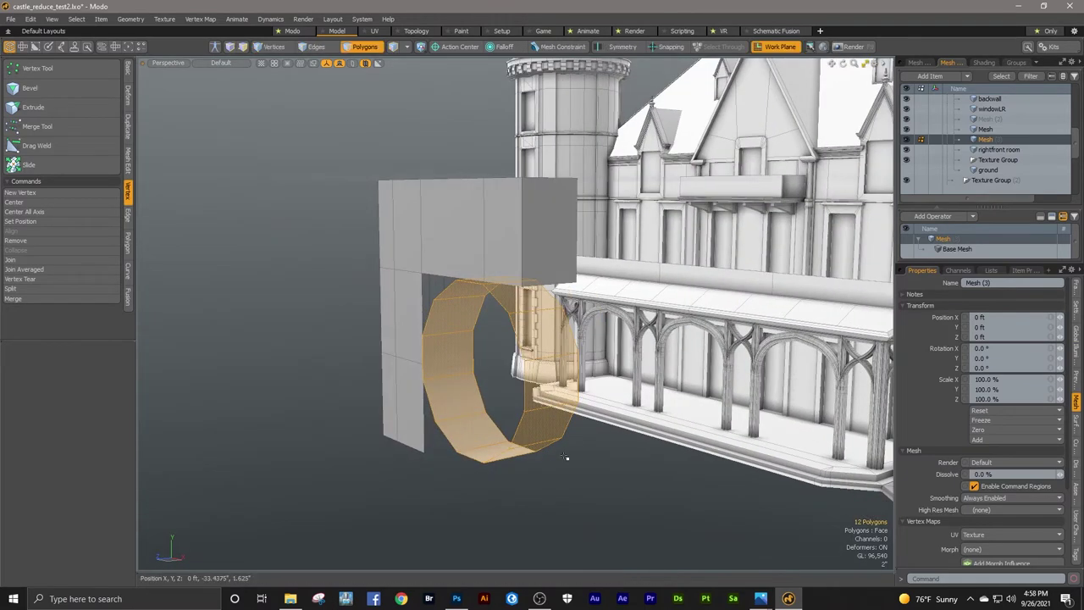
click(779, 52)
Step: Delete the cylinder's outer side polygons, keeping only the four that curve through the bracket's inner corner
key(1)
mouse_move(336, 376)
alt+mouse_down()
mouse_move(429, 399)
mouse_move(445, 426)
mouse_move(738, 365)
mouse_move(664, 389)
mouse_move(715, 341)
alt+mouse_up()
key(3)
key(Up)
key(Delete)
Step: Select the four-polygon arc and move it about 0.22" in X and 0.28" in Y toward the bracket
ctrl+alt+drag(438, 314, 505, 312)
double_click(503, 264)
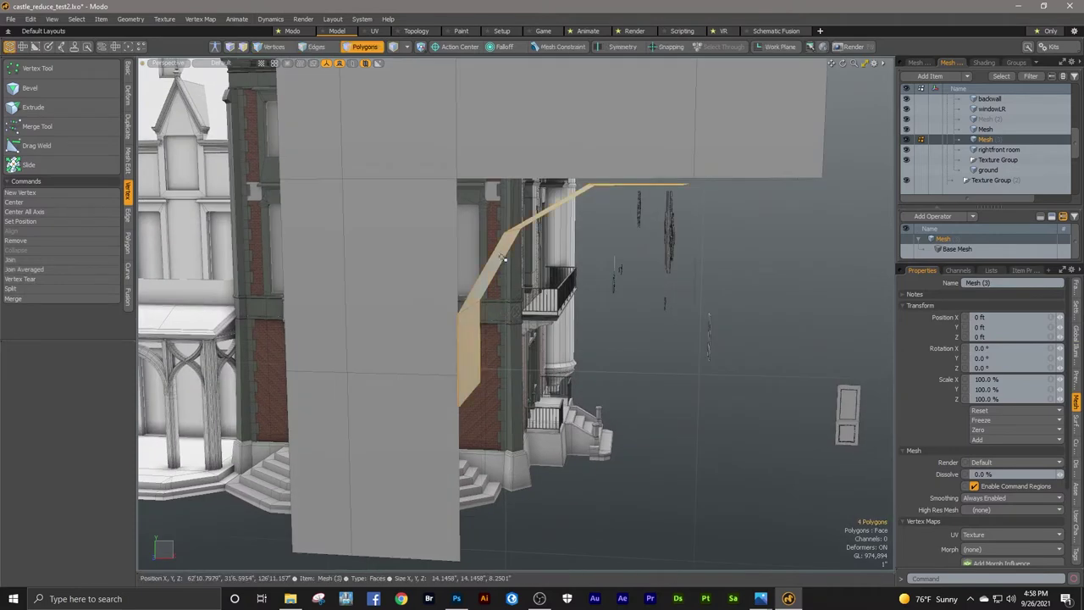
alt+drag(559, 258, 564, 262)
key(w)
drag(610, 307, 522, 263)
scroll(576, 261, down, 3)
scroll(609, 257, up, 3)
alt+drag(638, 259, 555, 385)
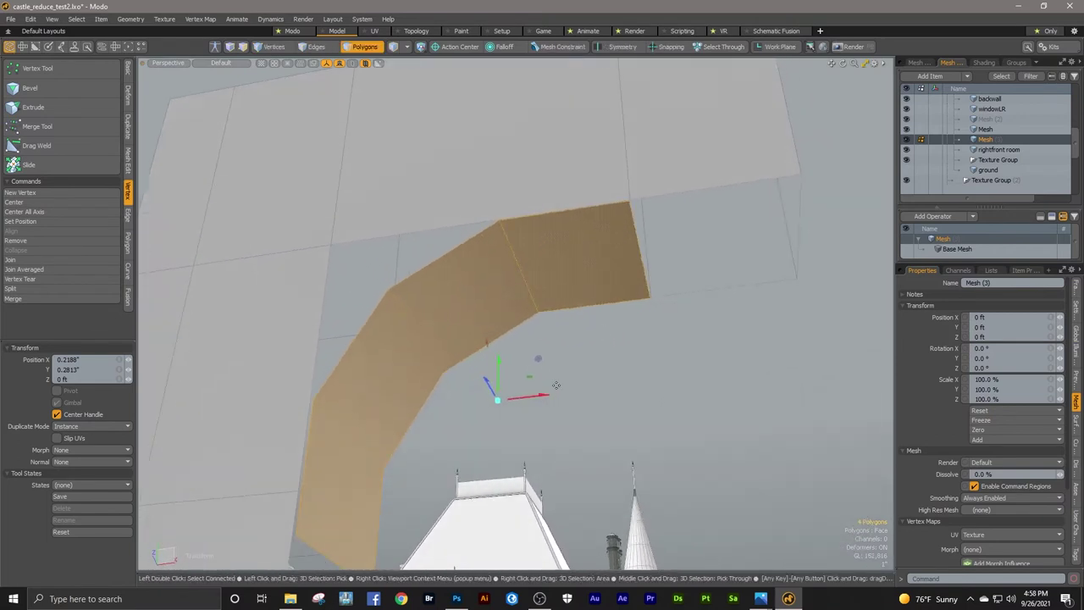
Step: Fine-tune the arc about 0.04" in Y and shift it in X until it meets the bracket's arm and upright
alt+drag(579, 337, 415, 390)
scroll(416, 389, up, 8)
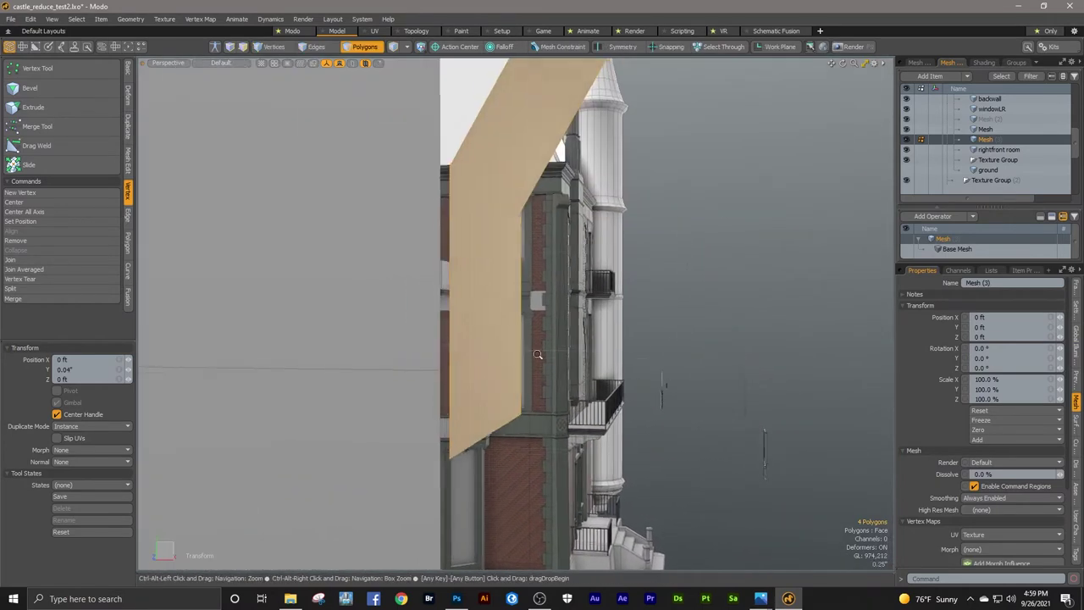
click(489, 368)
drag(518, 367, 623, 369)
scroll(488, 374, down, 8)
key(space)
Step: Move the edge loop across the bracket's upright vertically to line up with the arc's lower end
scroll(551, 389, up, 5)
key(2)
key(y)
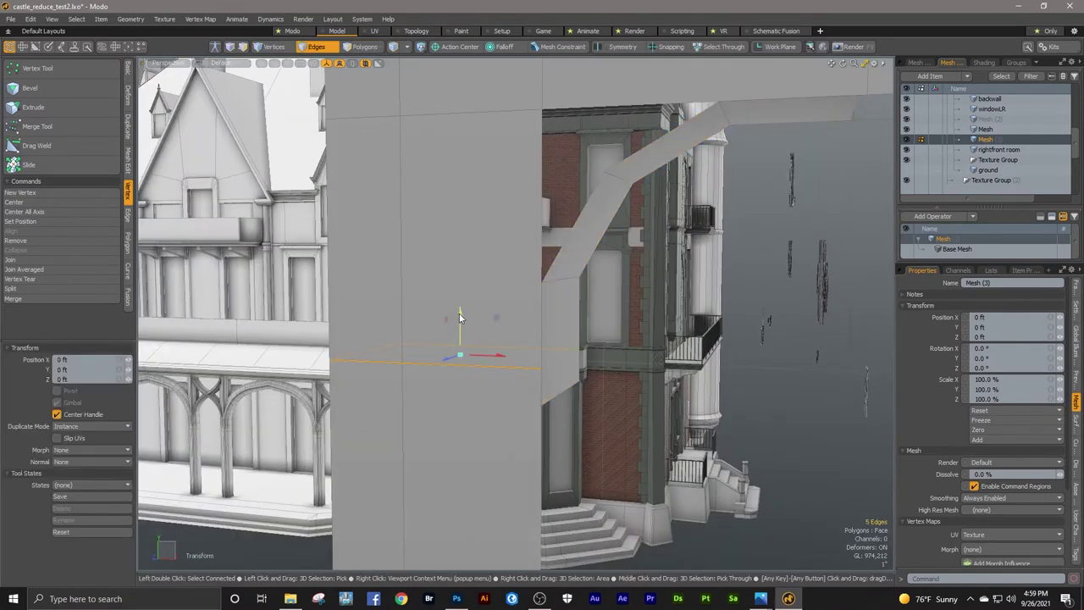
key(space)
Step: Move the vertical edge loop on the bracket's arm in X to line up with the arc's outer end
alt+drag(462, 341, 692, 205)
double_click(594, 292)
key(y)
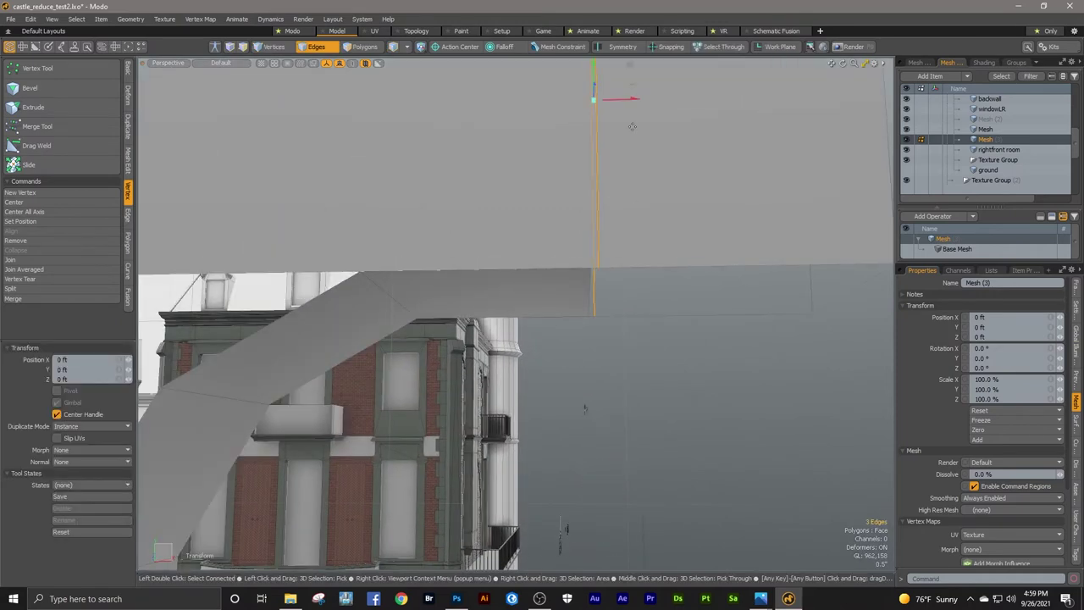
key(space)
Step: Weld the arc's end corners to the adjacent bracket vertices on both sides using Join Averaged
alt+drag(584, 409, 380, 377)
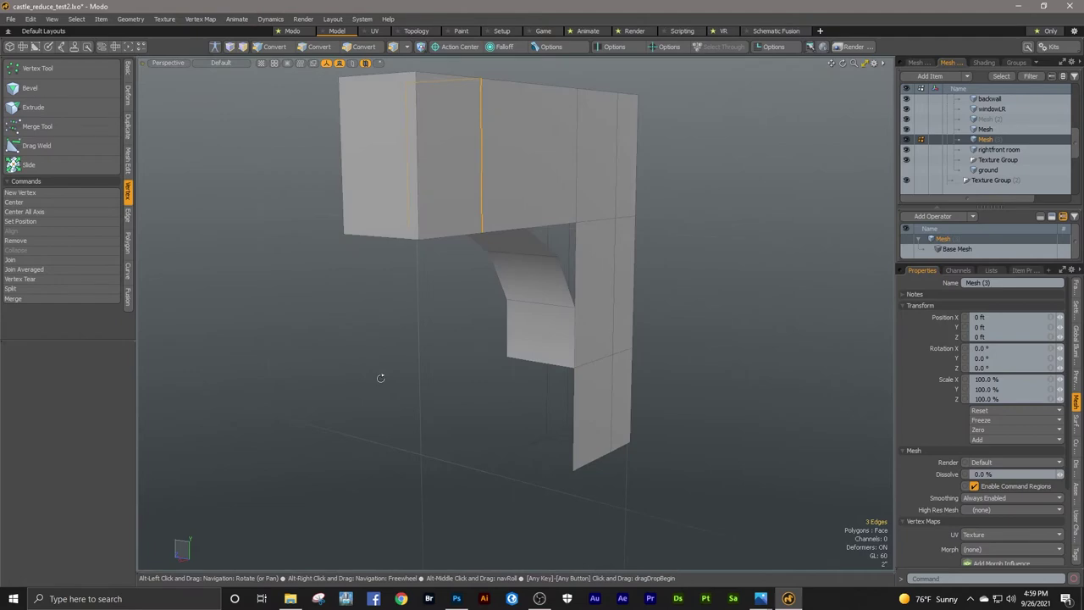
key(1)
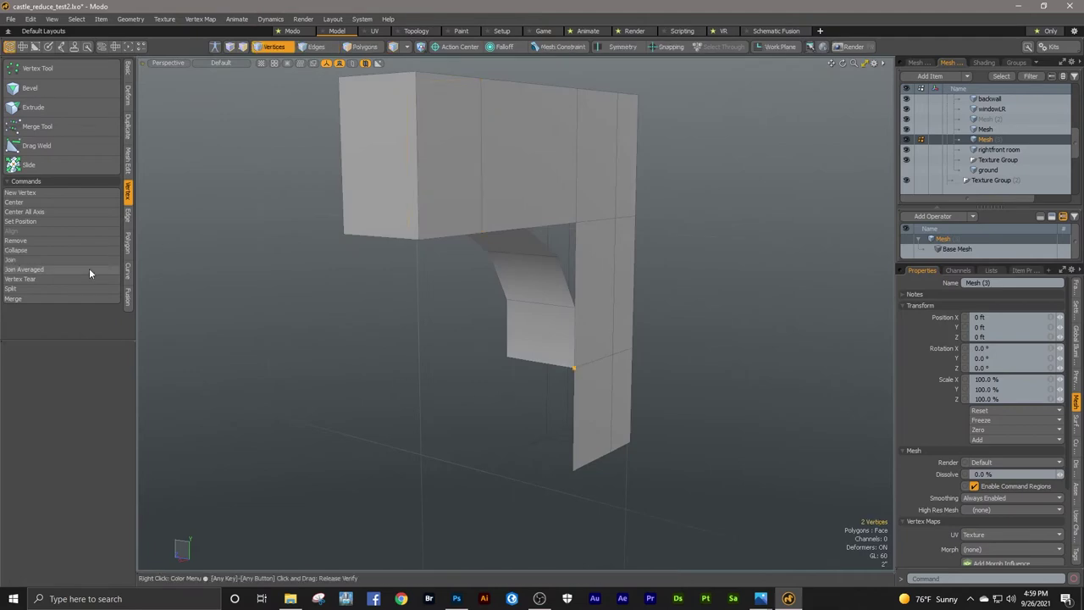
click(89, 270)
alt+drag(480, 271, 475, 181)
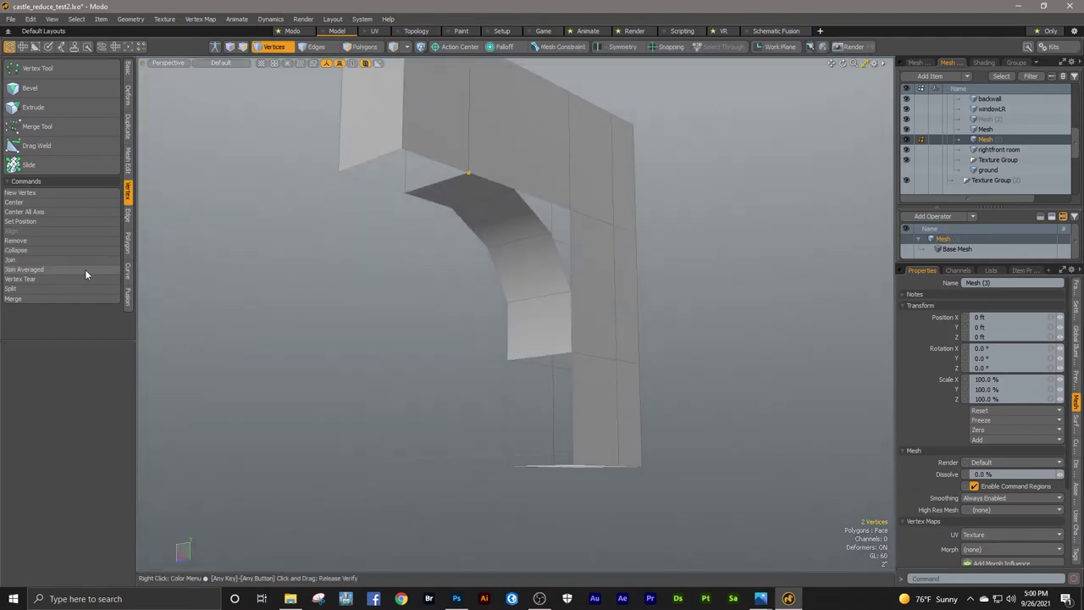
click(86, 271)
alt+drag(355, 273, 620, 176)
click(85, 271)
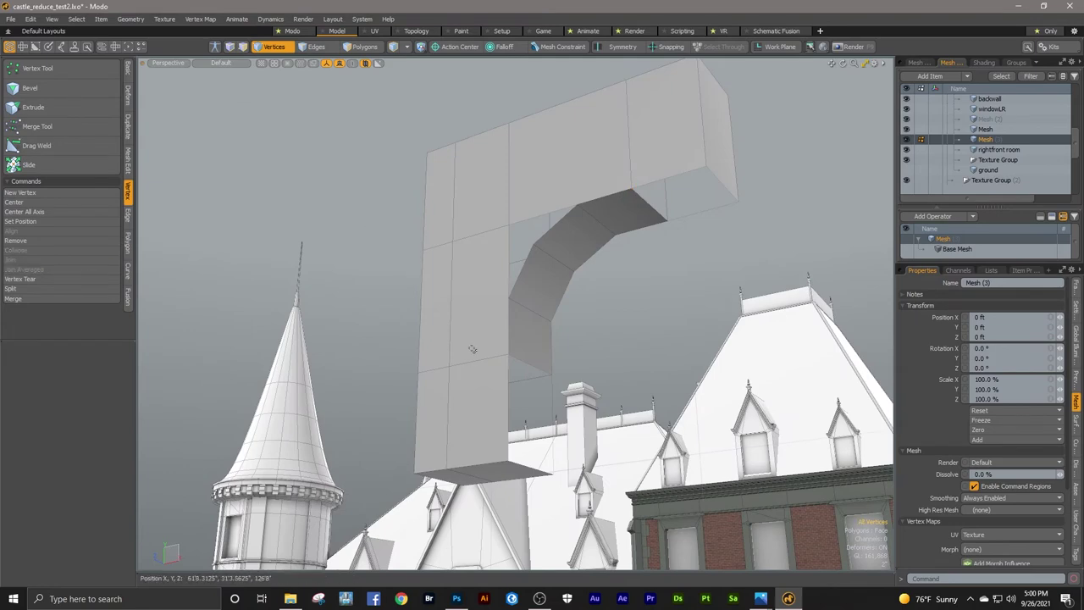
Step: Add an edge loop across the bracket's arm in line with the arc's upper bend
alt+drag(165, 262, 491, 205)
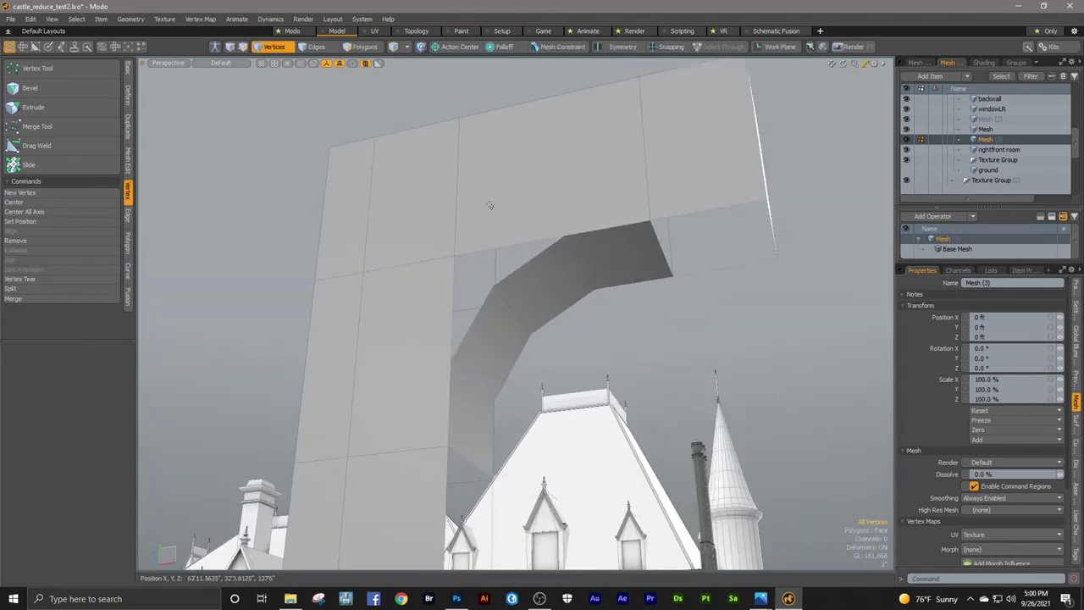
key(2)
alt+drag(611, 322, 575, 189)
click(128, 212)
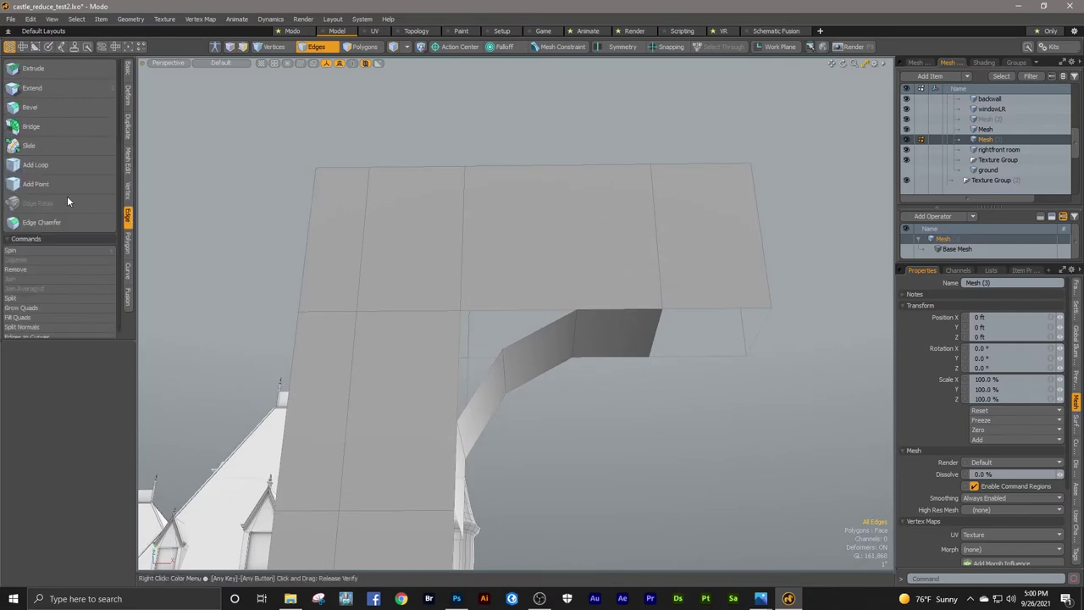
click(80, 164)
click(577, 309)
key(space)
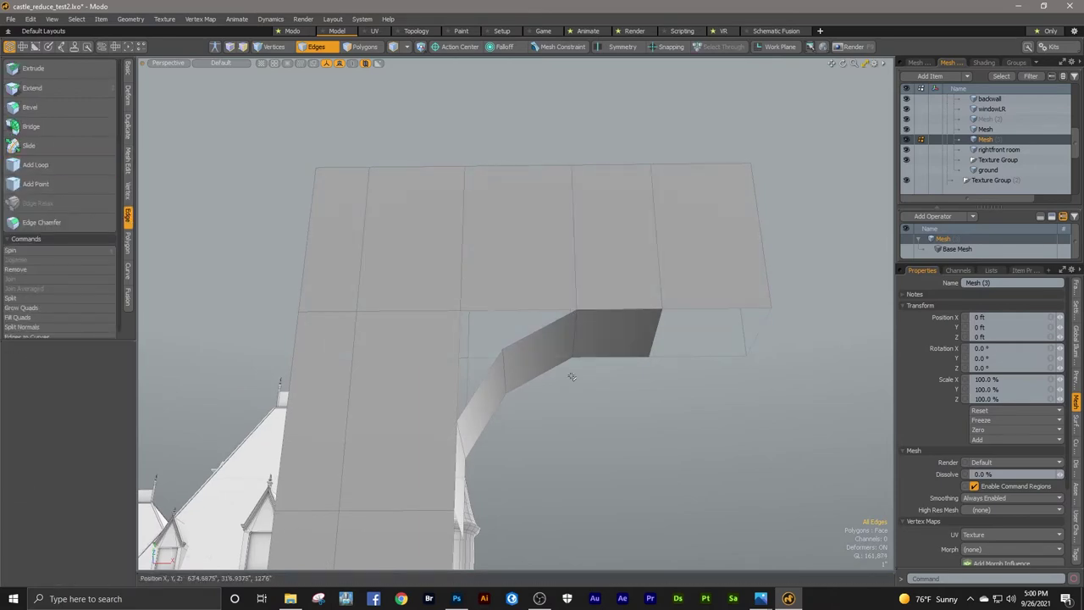
Step: Add an edge loop across the bracket's upright in line with the arc's lower bend
alt+drag(573, 375, 618, 334)
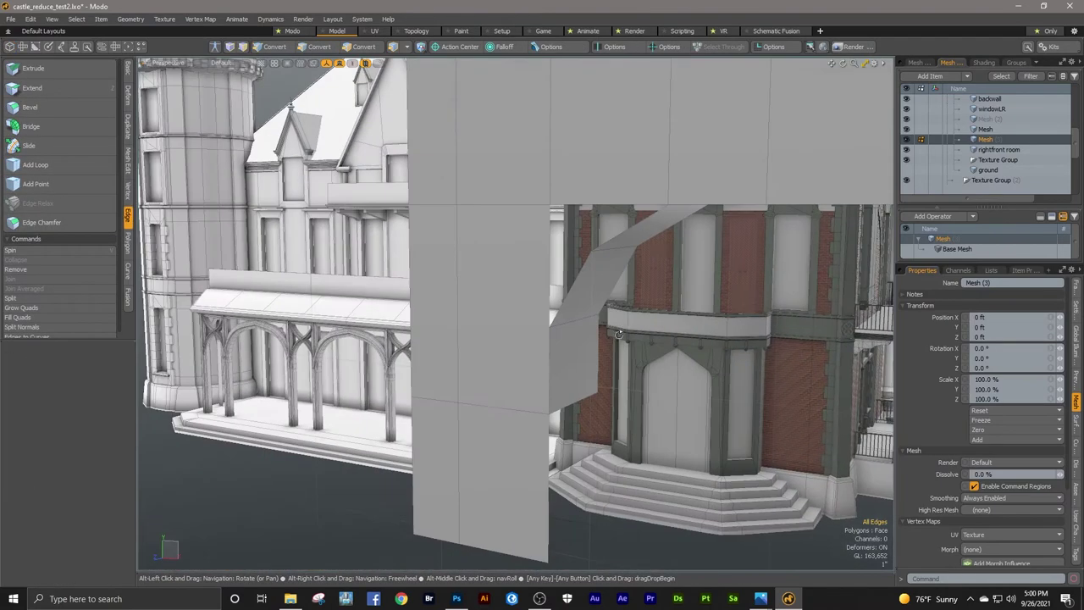
click(73, 164)
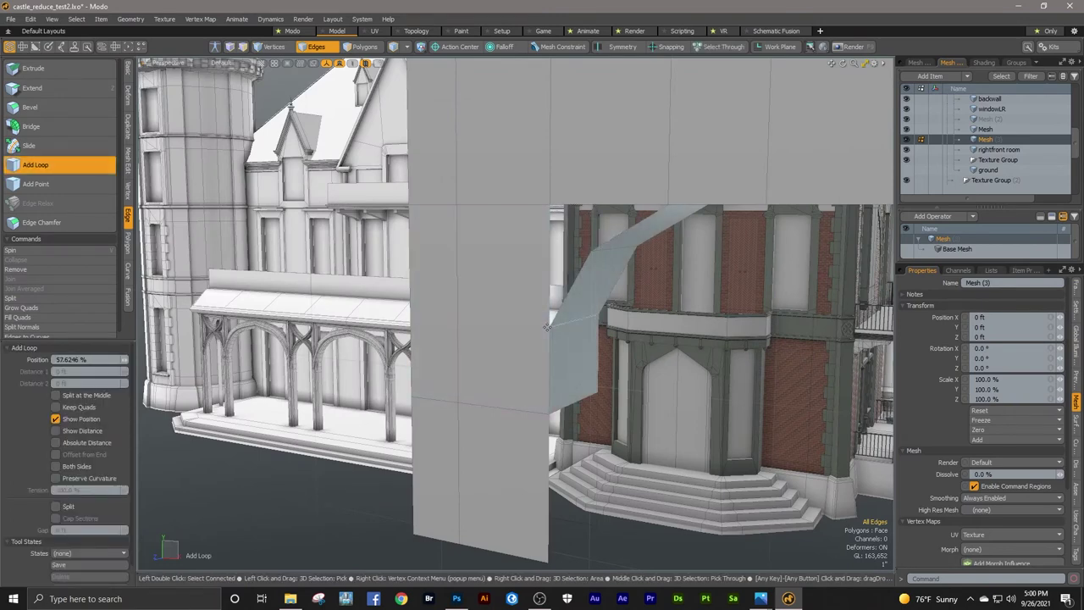
click(547, 321)
key(space)
Step: Join the new loop vertices on the arm and upright to the arc's bend vertices on one side of the bracket
ctrl+alt+drag(546, 320, 593, 254)
scroll(641, 218, up, 3)
alt+drag(641, 218, 641, 208)
key(1)
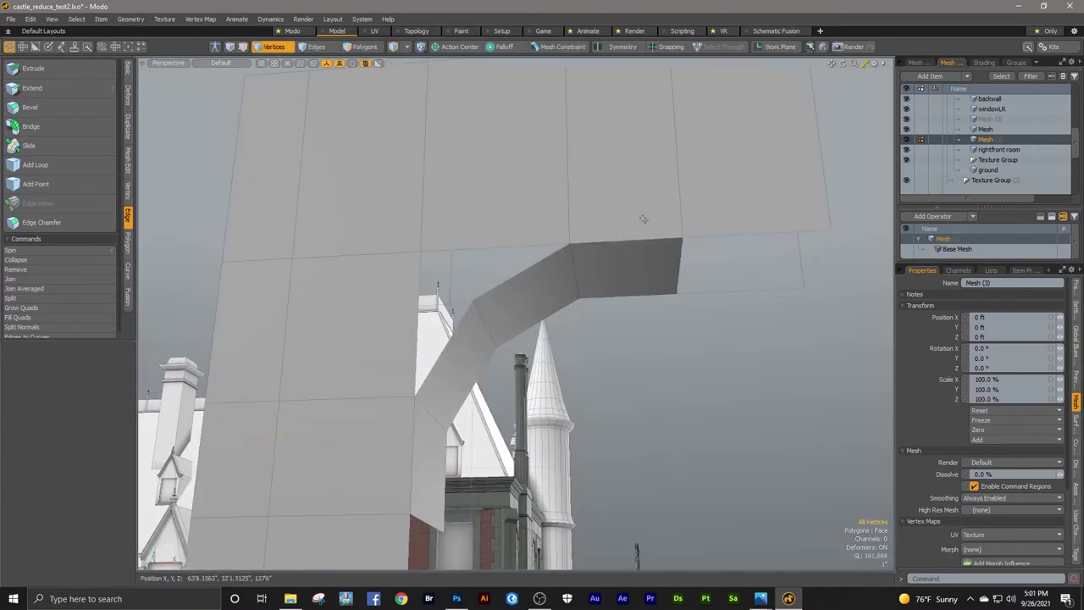
click(128, 191)
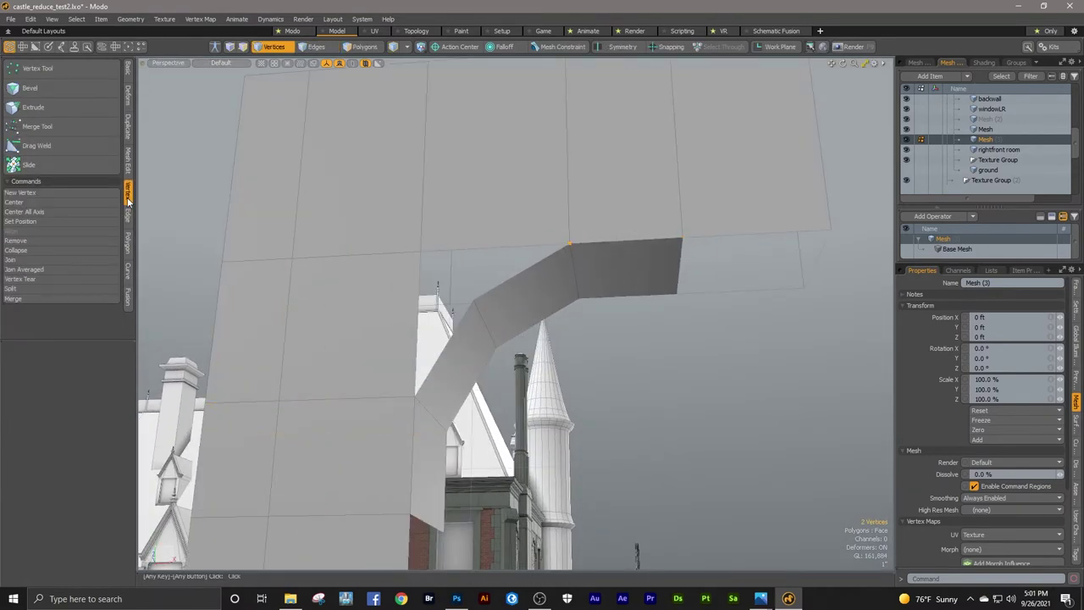
click(69, 269)
right_drag(406, 387, 428, 407)
click(88, 300)
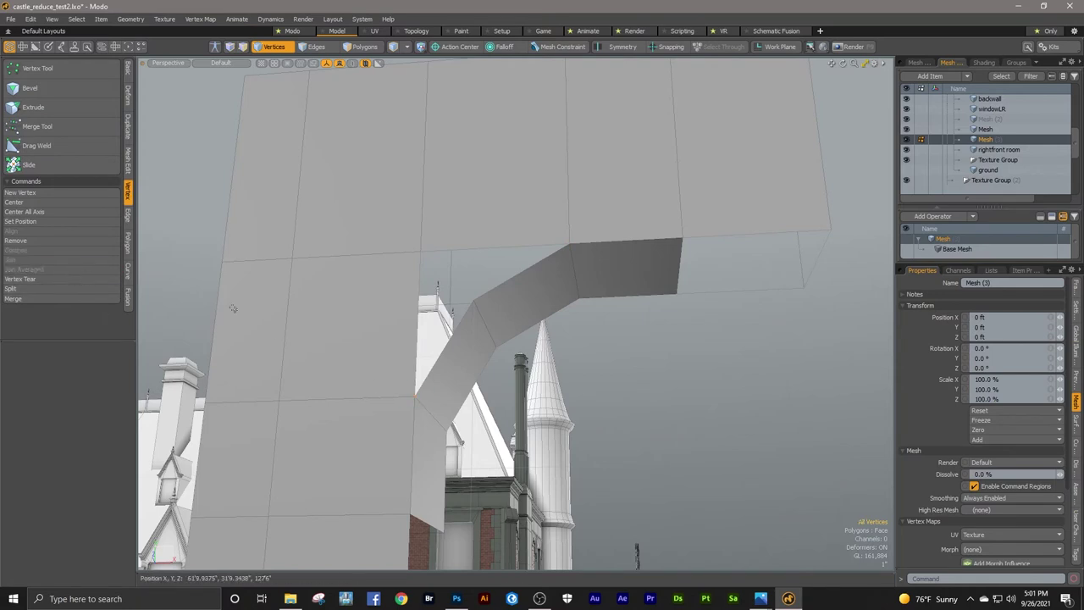
Step: Join the remaining loop vertices to the arc's bend vertices on the bracket's opposite side using Join Averaged
right_drag(426, 528, 427, 529)
alt+drag(432, 365, 182, 329)
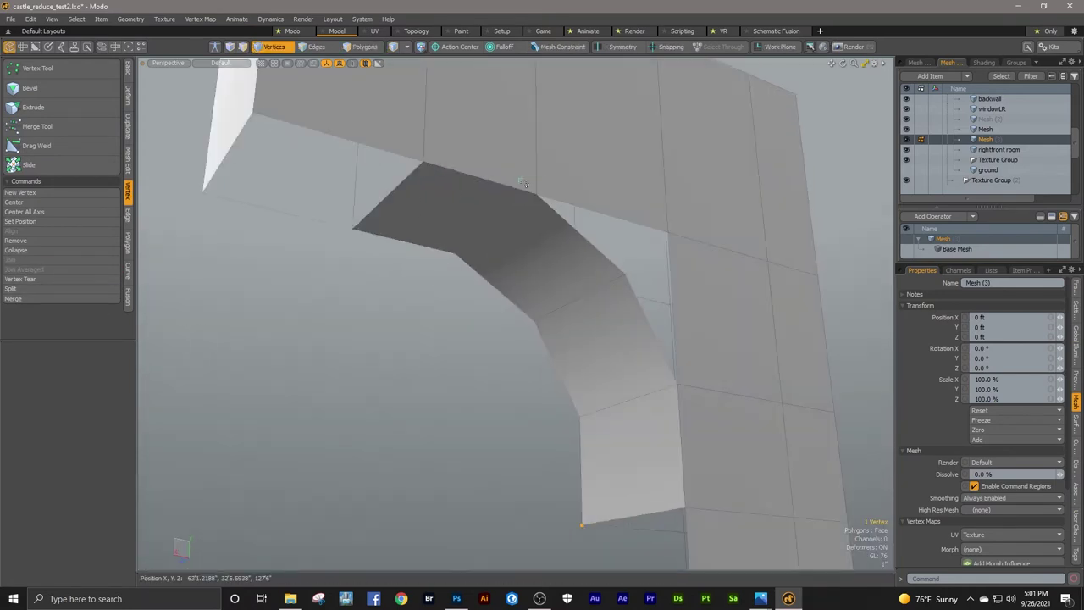
click(69, 269)
alt+drag(643, 380, 635, 380)
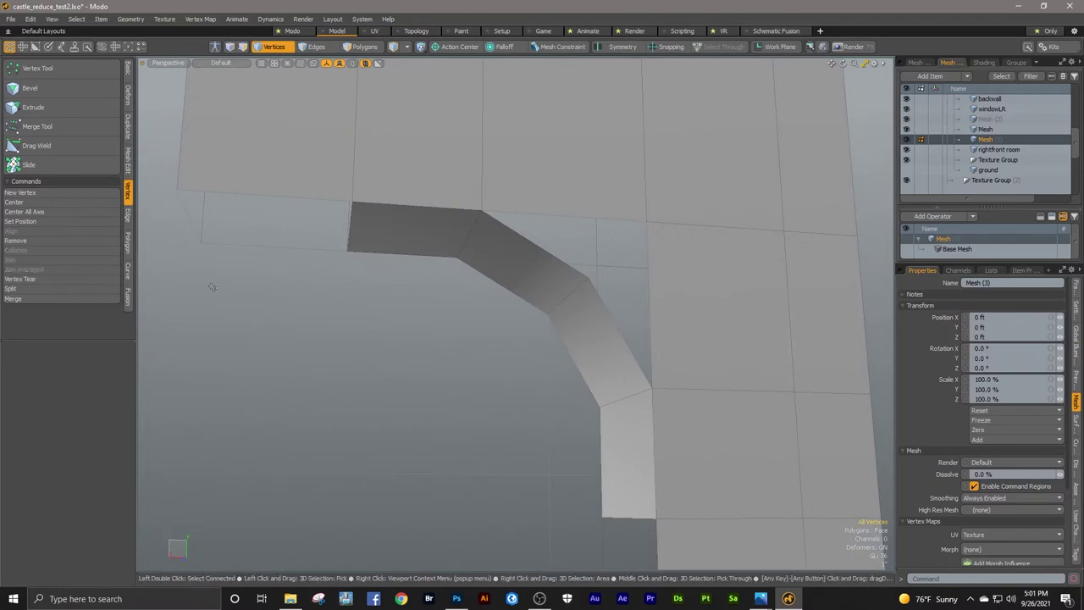
Step: Select the four edges around the open gap behind the arc and fill them with a polygon
key(2)
click(538, 217)
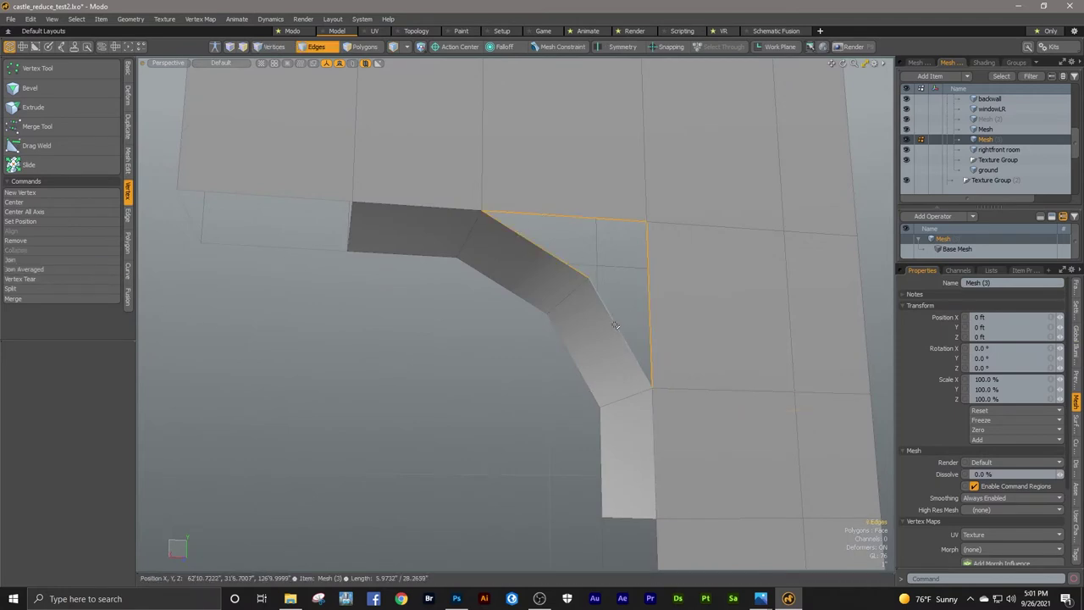
shift+click(616, 326)
Step: Split the corner-fill polygon with Edge Slice from the arc's middle vertex to the bracket's inner corner
key(alt+c)
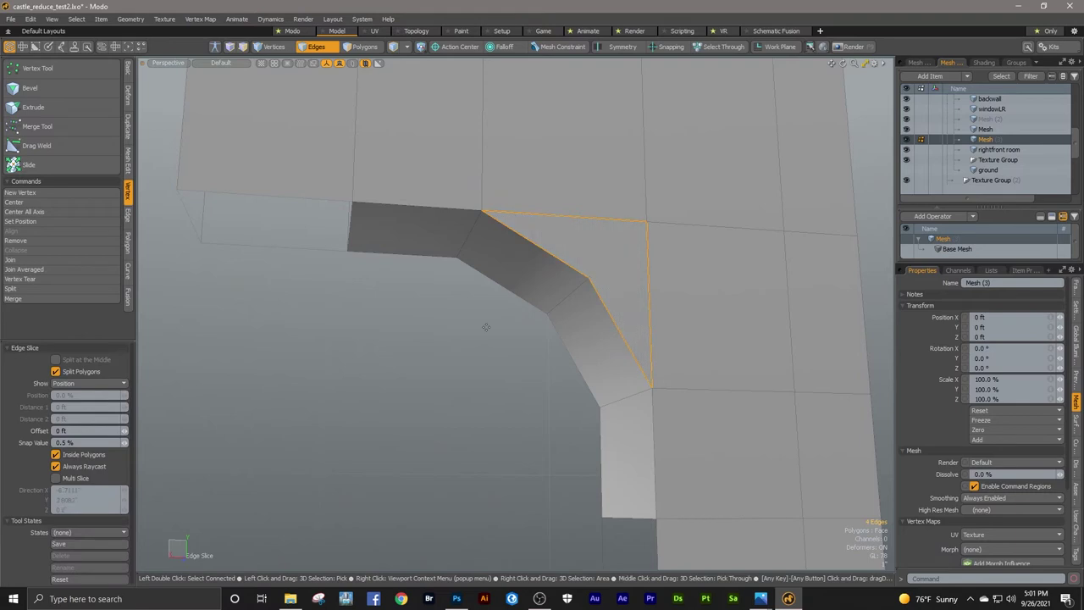
key(3)
key(1)
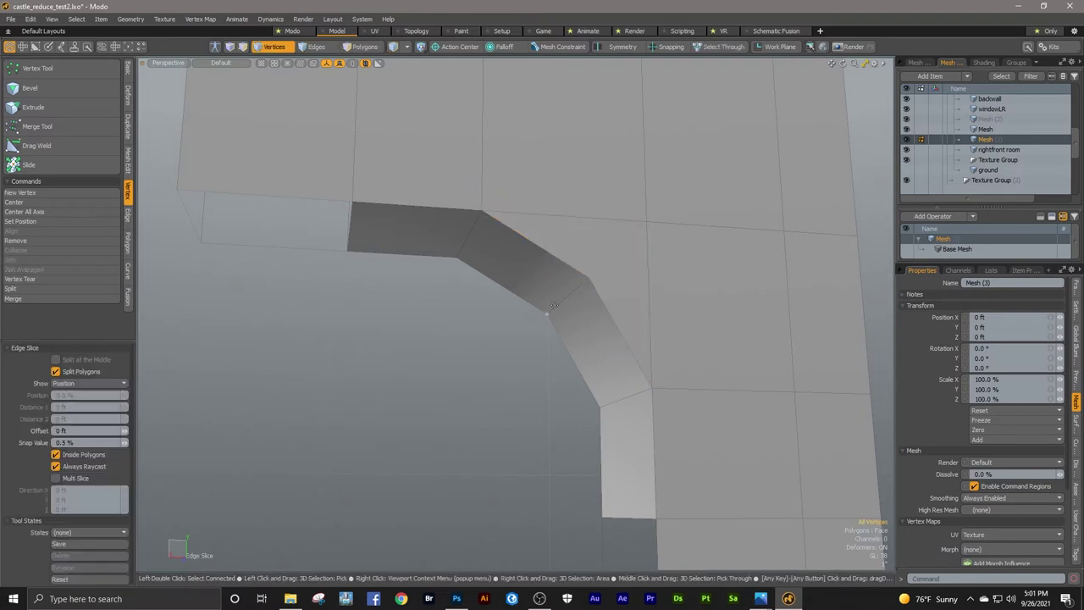
key(space)
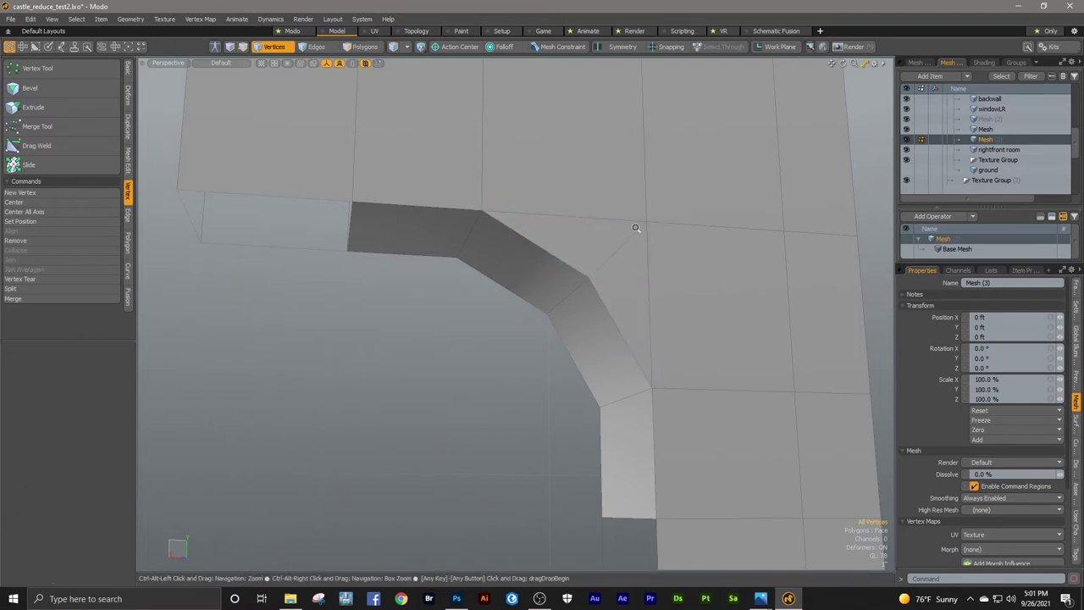
Step: Select the four edges around the matching open gap on the bracket's opposite side and fill them with a polygon
scroll(542, 254, down, 3)
alt+drag(453, 277, 658, 295)
scroll(491, 265, up, 4)
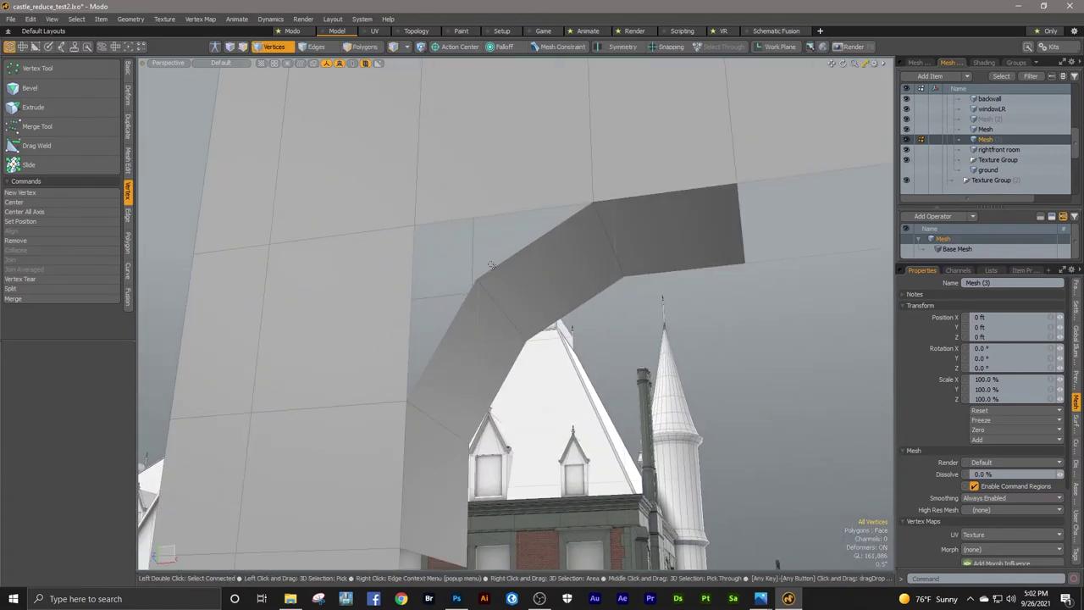
key(2)
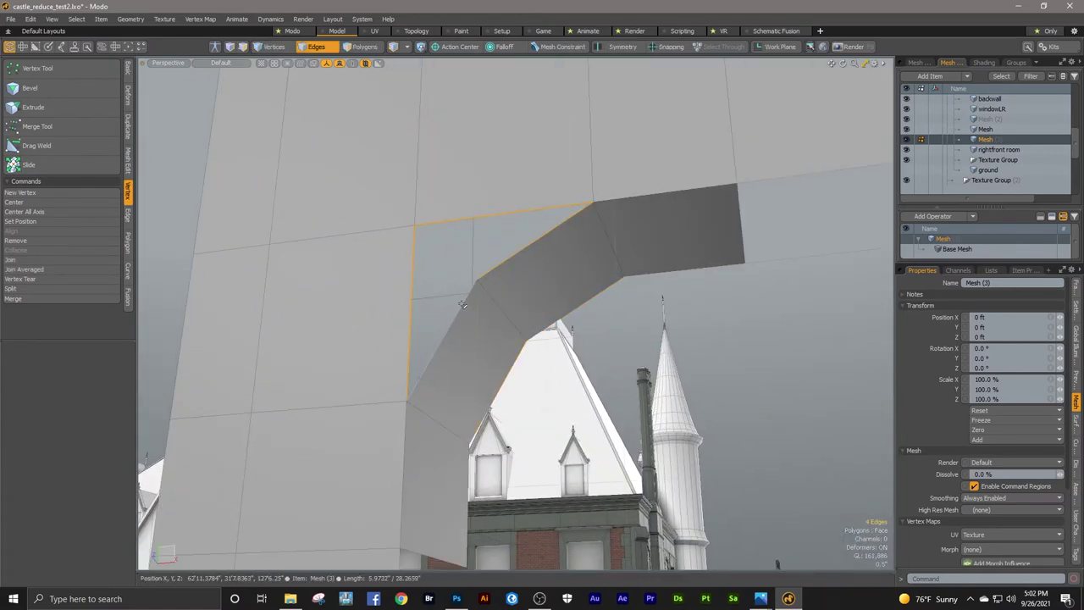
Step: Cut the opposite side's corner-fill polygon with Edge Slice, from the arc's middle vertex to the inner corner
key(3)
key(alt+c)
click(474, 280)
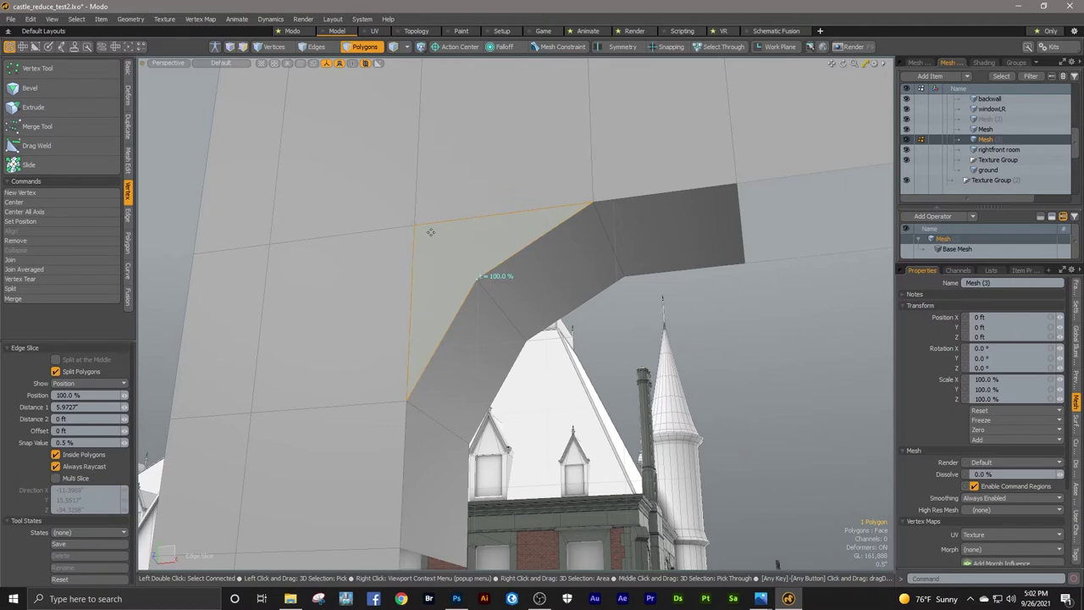
click(414, 227)
key(space)
click(406, 251)
scroll(413, 276, down, 5)
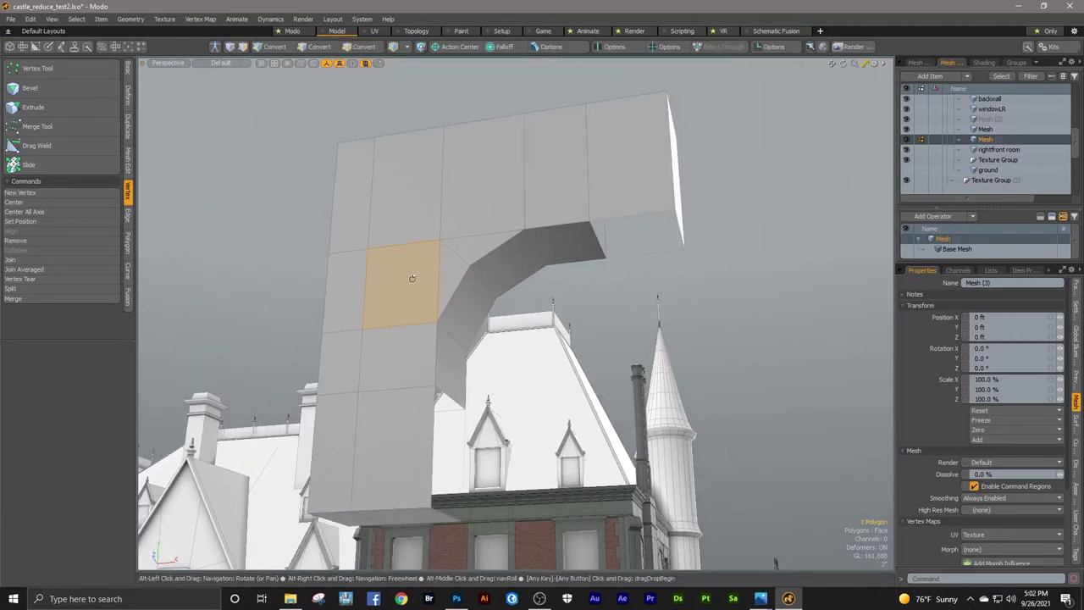
Step: Select the four edges around the open underside of the arm's outer end and Extend them downward about 3.56 inches
alt+shift+drag(554, 265, 536, 272)
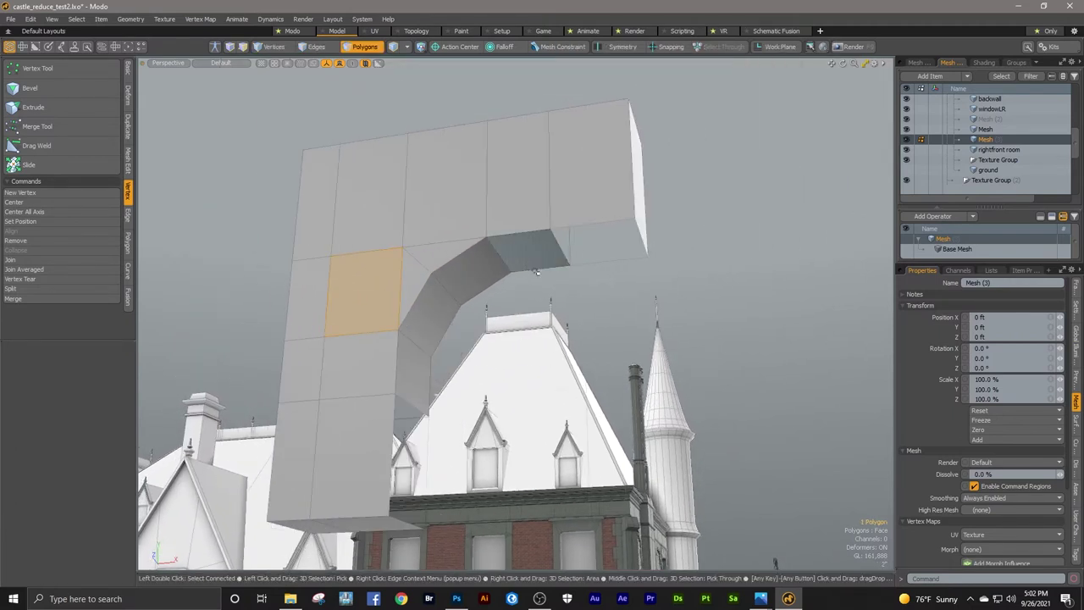
key(alt)
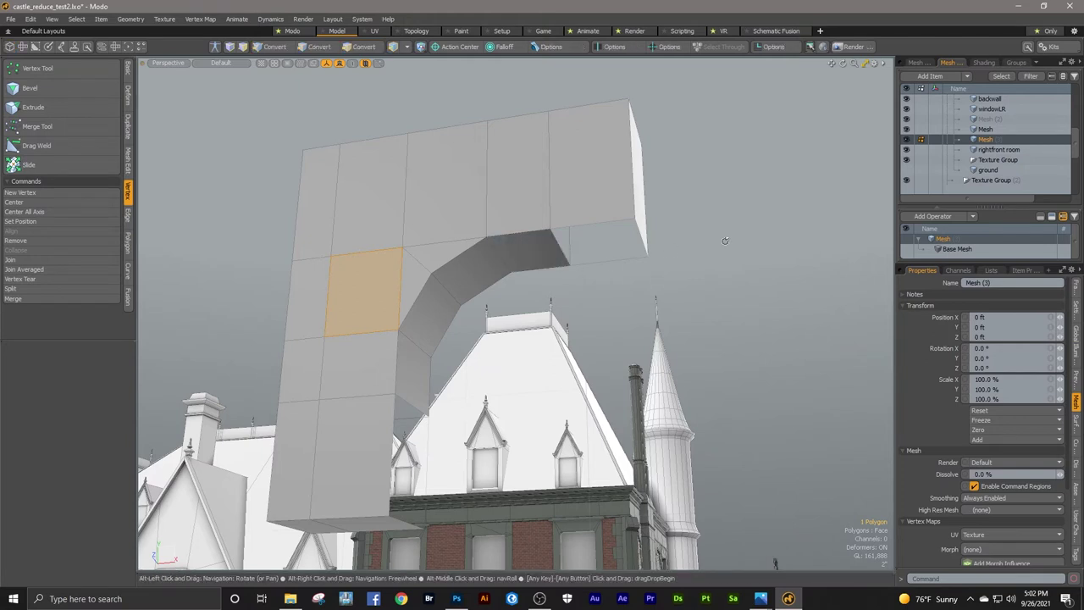
alt+shift+drag(770, 211, 760, 221)
key(2)
click(599, 234)
shift+click(632, 248)
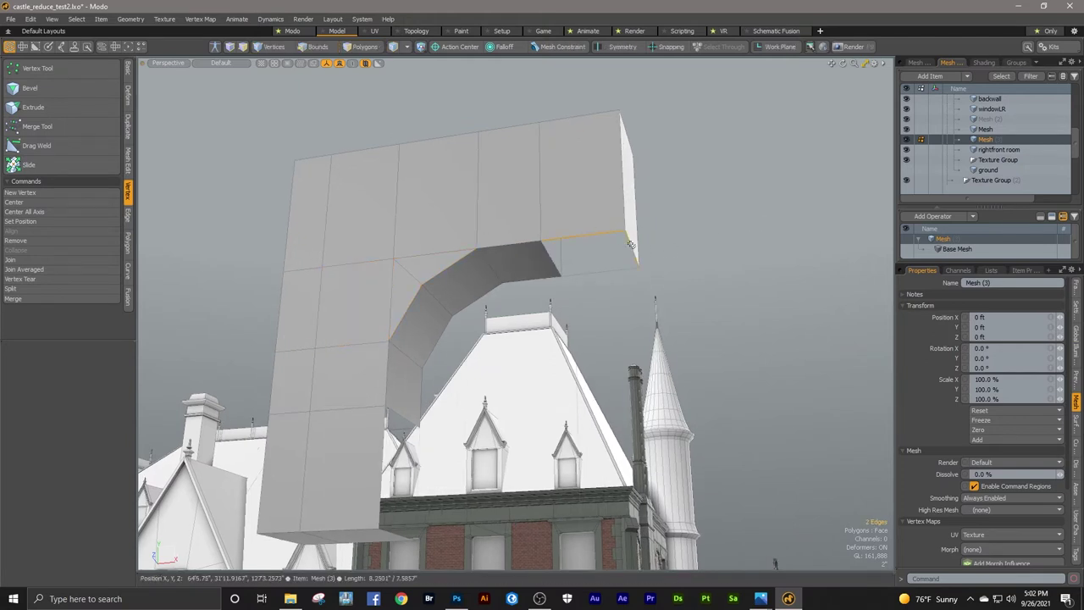
shift+click(573, 273)
shift+click(555, 266)
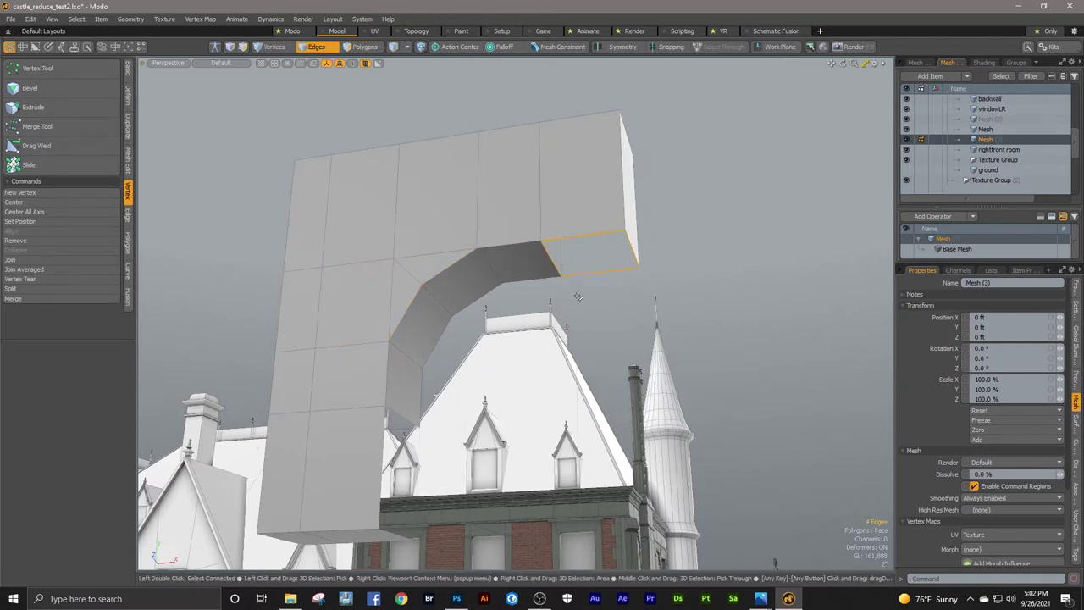
click(127, 215)
key(shift+x)
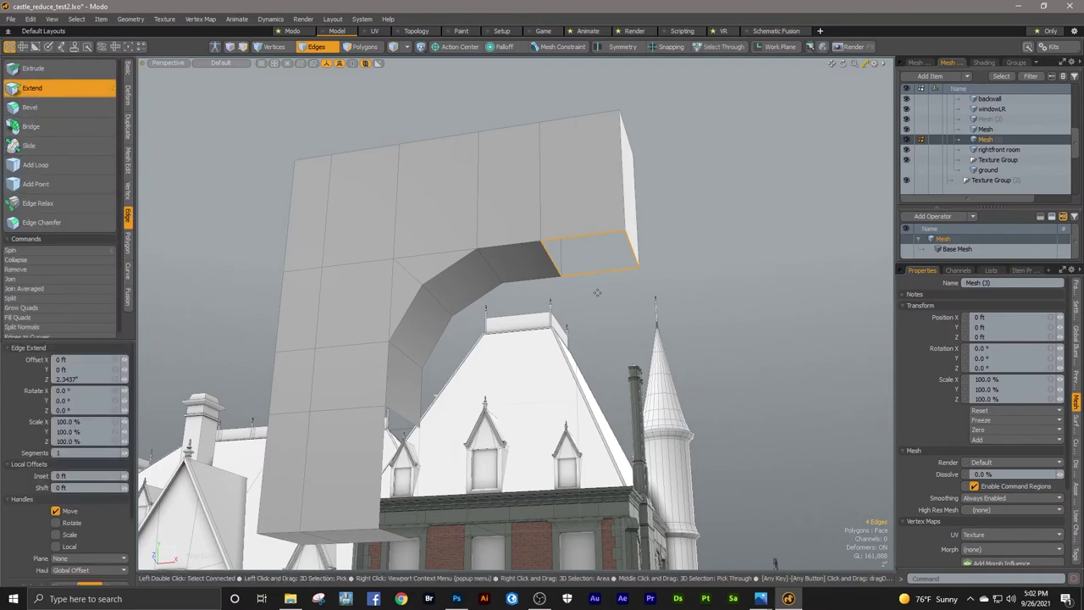
mouse_move(591, 246)
alt+mouse_down()
mouse_move(661, 259)
mouse_move(595, 231)
mouse_move(586, 246)
alt+mouse_up()
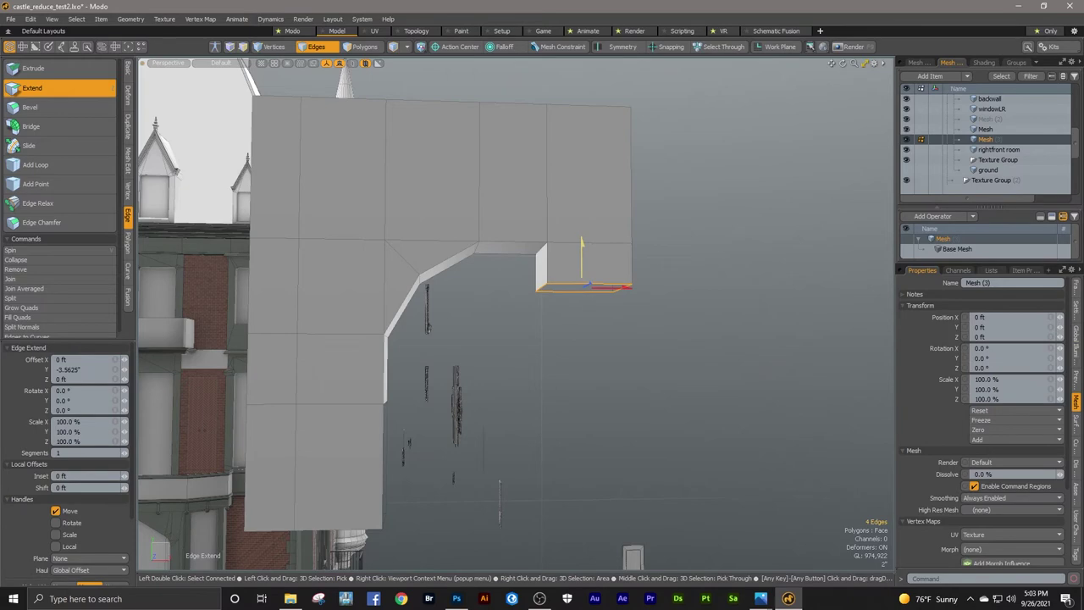
key(space)
Step: Cap the open underside of the arm's end and the open inner face of the upright with polygons
mouse_move(687, 274)
alt+mouse_down()
mouse_move(671, 265)
mouse_move(632, 298)
mouse_move(691, 261)
alt+mouse_up()
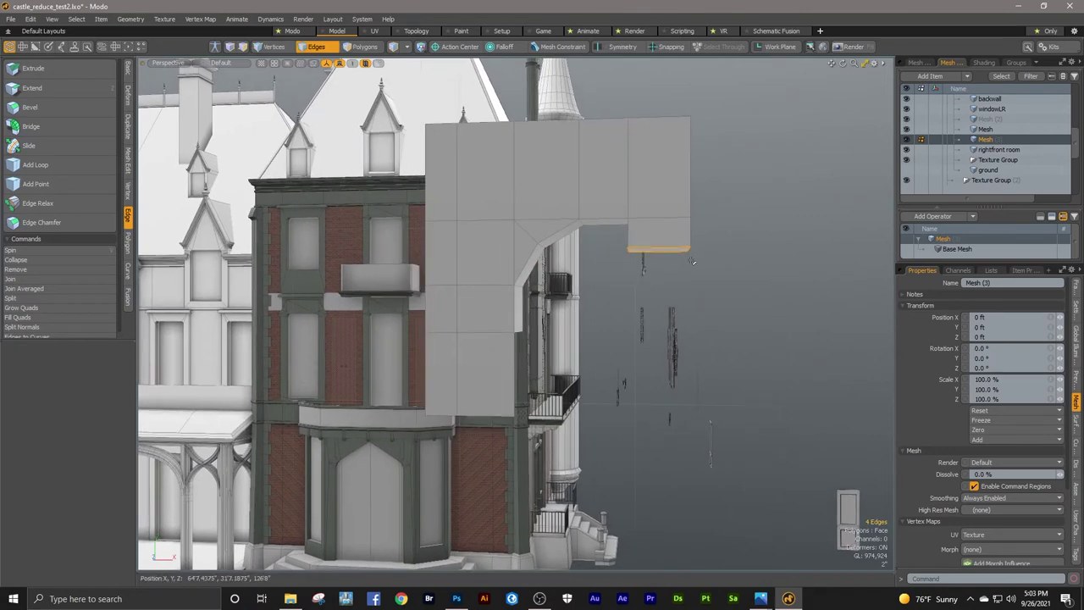
alt+drag(695, 261, 641, 356)
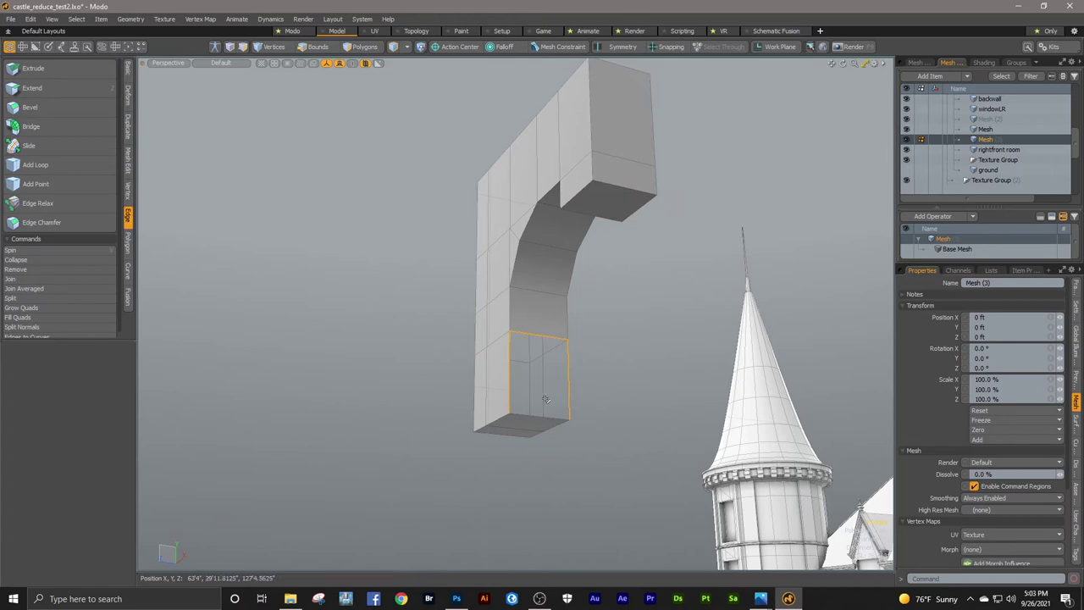
mouse_move(605, 387)
alt+mouse_down()
mouse_move(674, 343)
mouse_move(606, 370)
alt+mouse_up()
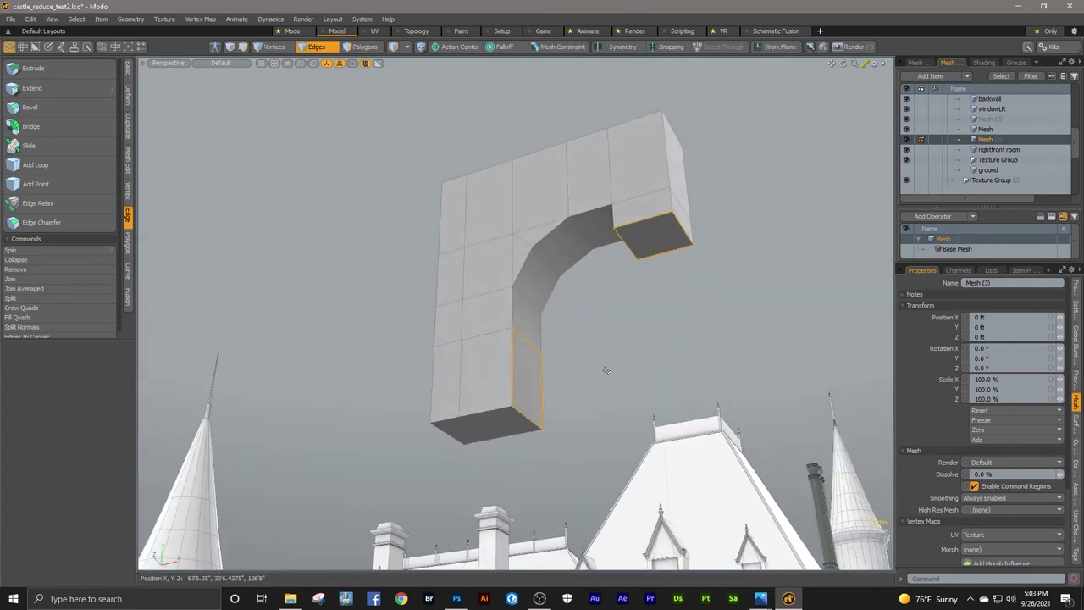
Step: Select all connected polygons of the bracket and run Mesh Cleanup on them
key(3)
double_click(505, 307)
click(145, 19)
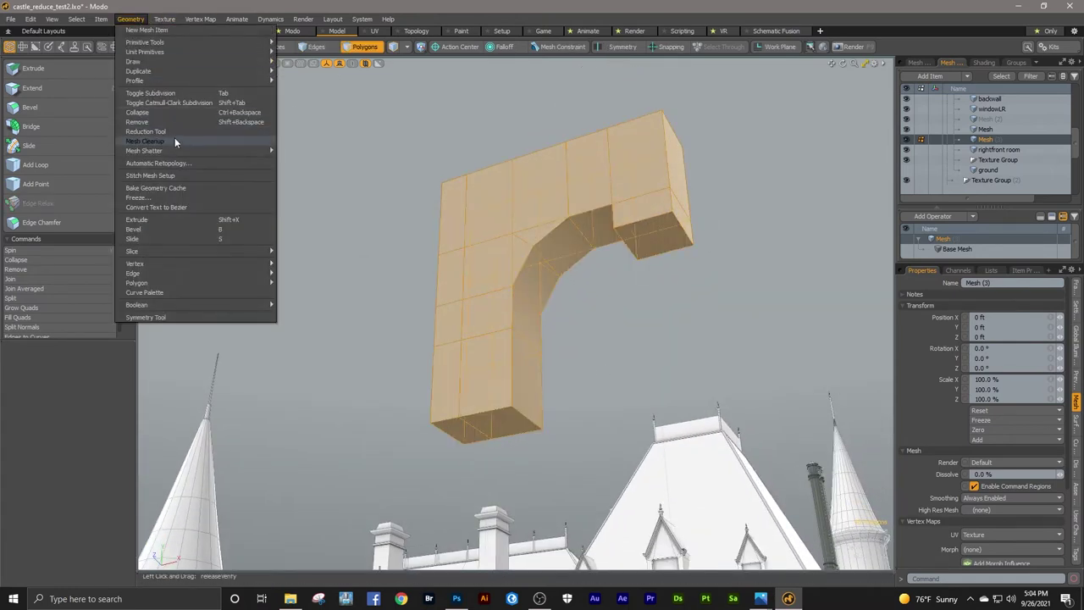
click(174, 137)
click(583, 223)
click(577, 255)
Step: Move the whole bracket into place against the wall directly underneath the castle balcony
alt+drag(579, 294, 635, 346)
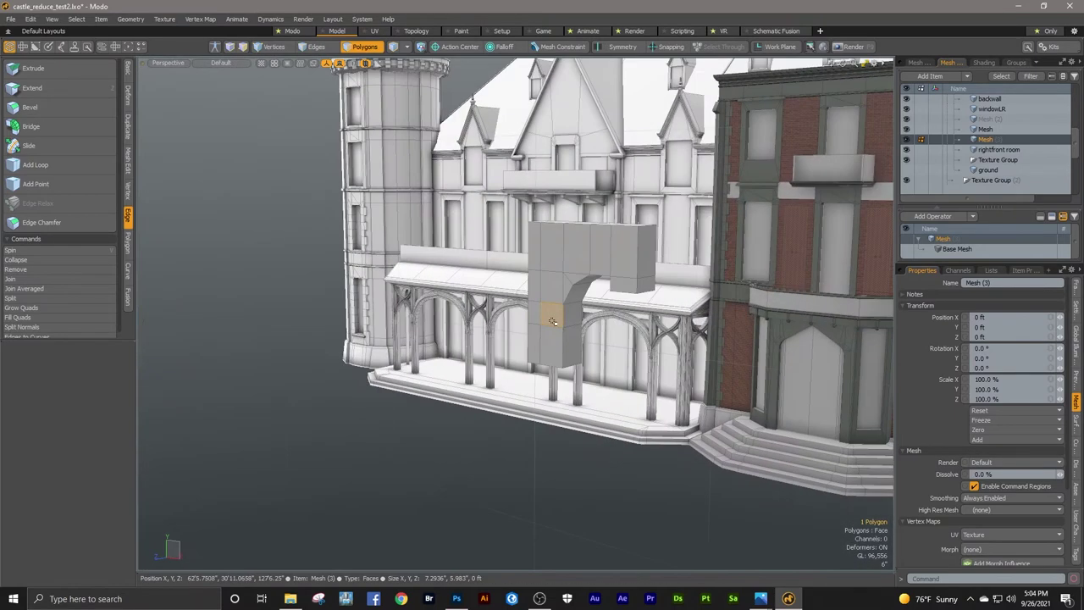
key(w)
drag(456, 313, 460, 313)
alt+drag(460, 315, 601, 417)
key(q)
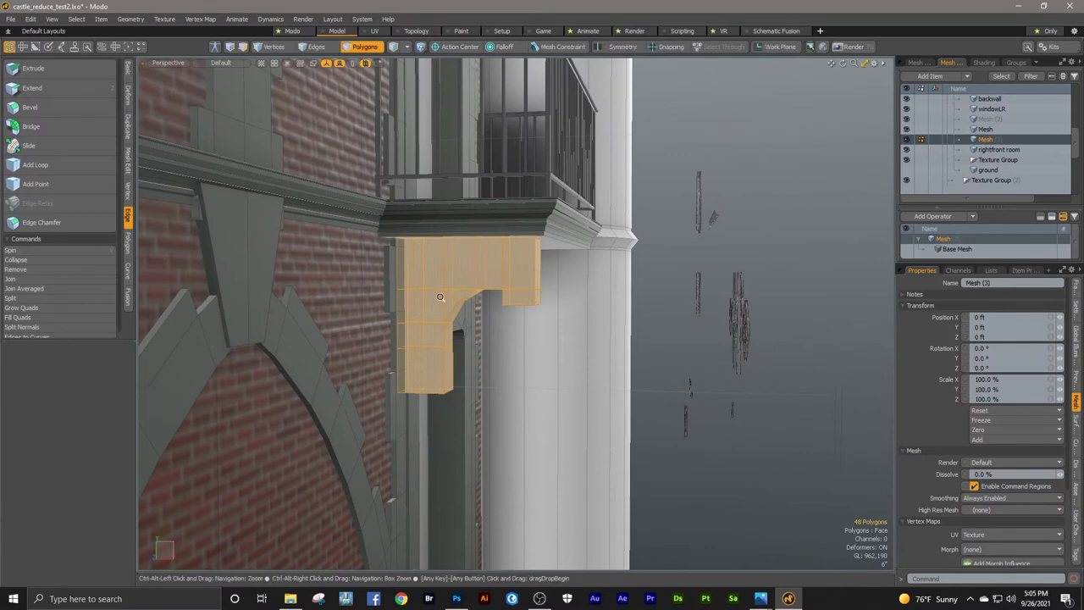
scroll(443, 295, up, 3)
mouse_move(500, 287)
alt+mouse_down()
mouse_move(370, 286)
mouse_move(486, 286)
alt+mouse_up()
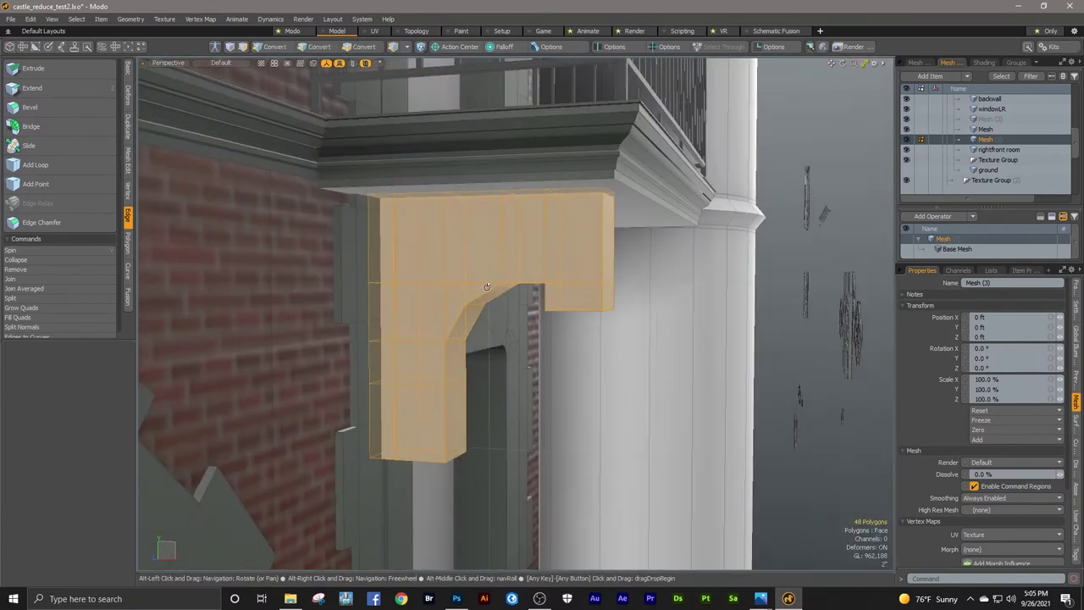
Step: Select the bracket's polygons below the arm's upper row and raise them 6.5 inches
key(2)
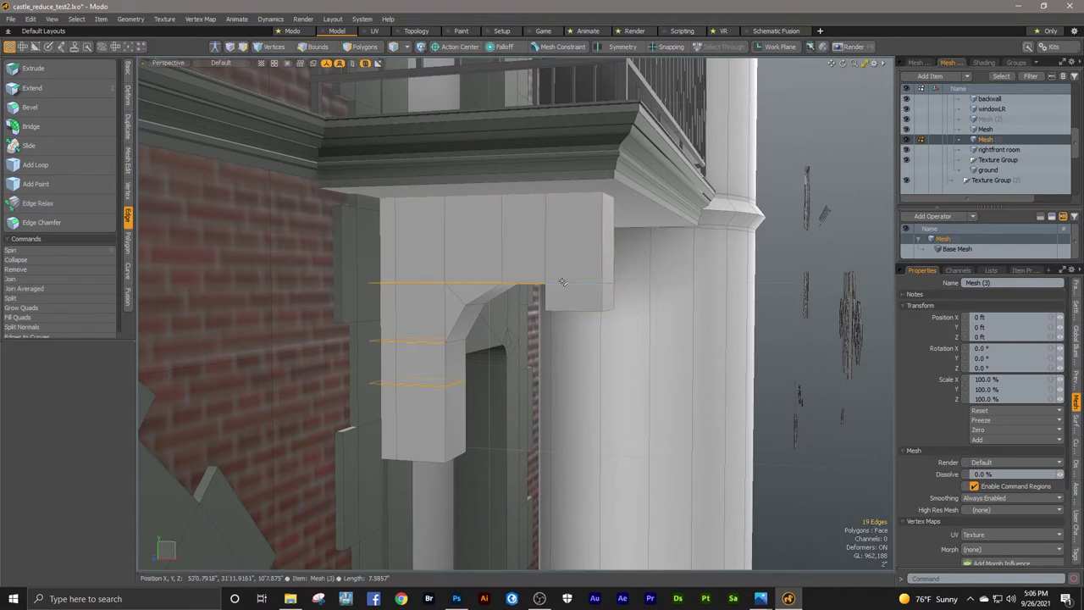
alt+drag(562, 282, 617, 275)
key(3)
middle_drag(649, 262, 331, 490)
alt+drag(442, 418, 409, 419)
key(w)
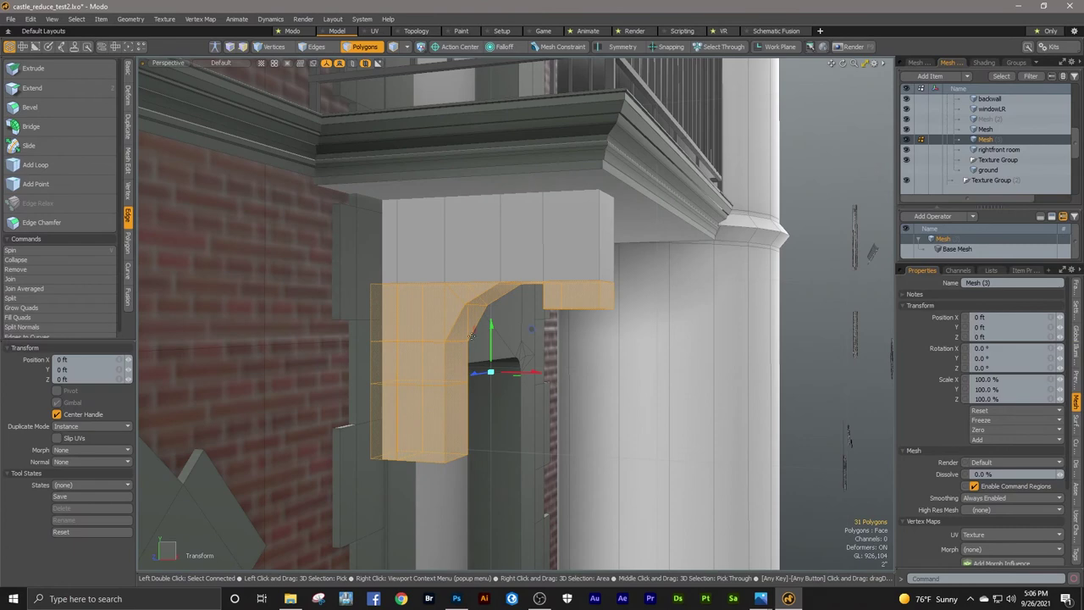
mouse_move(491, 329)
mouse_down()
mouse_move(491, 295)
mouse_move(491, 318)
mouse_up()
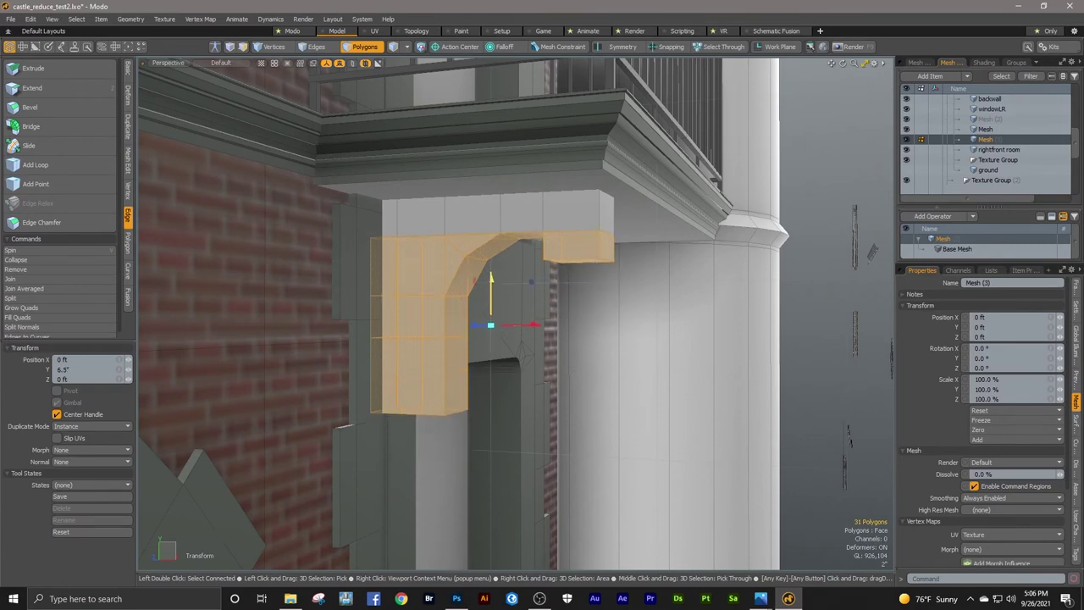
key(space)
Step: Bevel a narrow polygon band around the bracket's top outward with a stepped molding profile
scroll(489, 307, down, 5)
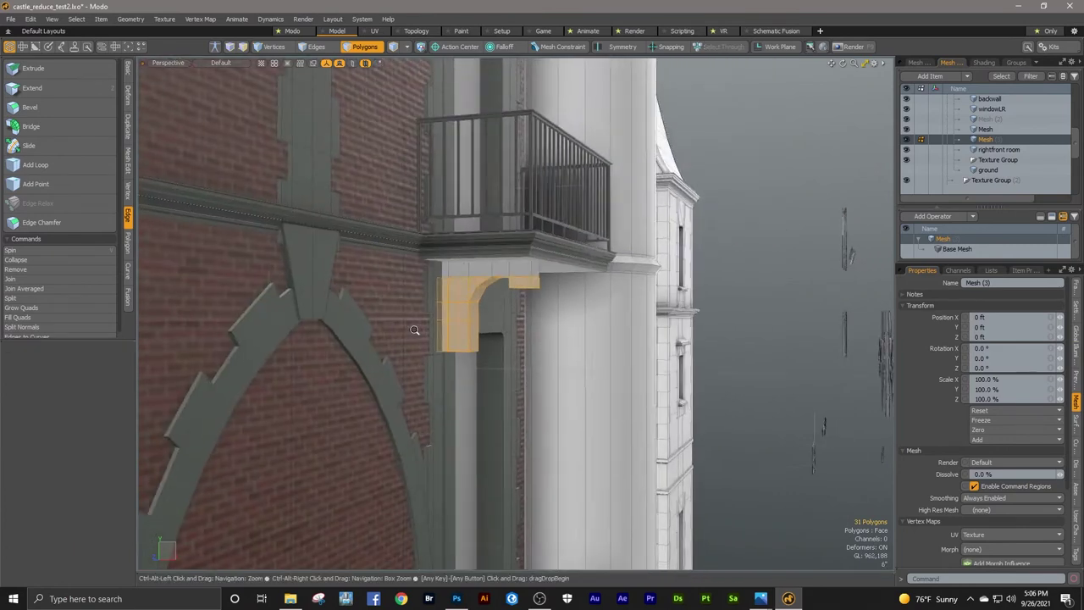
alt+drag(415, 331, 434, 337)
scroll(461, 296, up, 4)
alt+drag(462, 296, 494, 253)
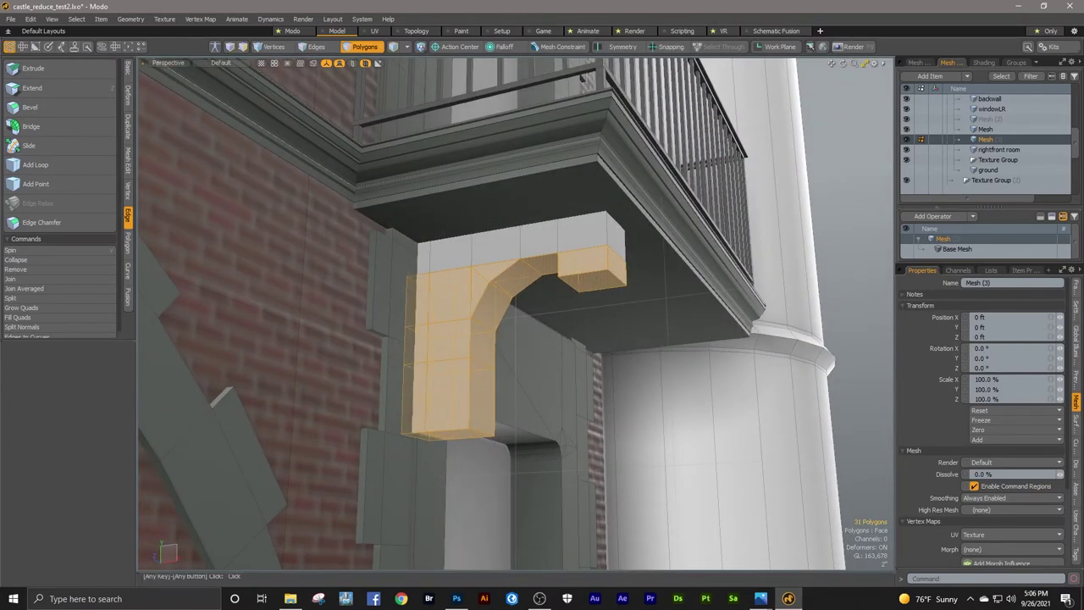
key(1)
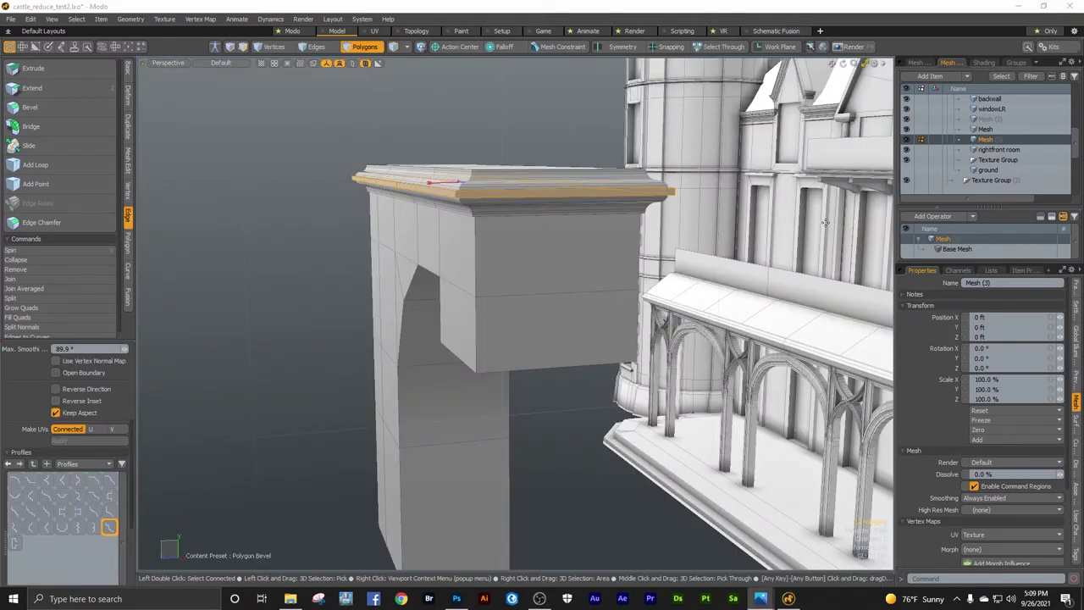
scroll(558, 151, up, 5)
alt+drag(523, 156, 238, 293)
key(q)
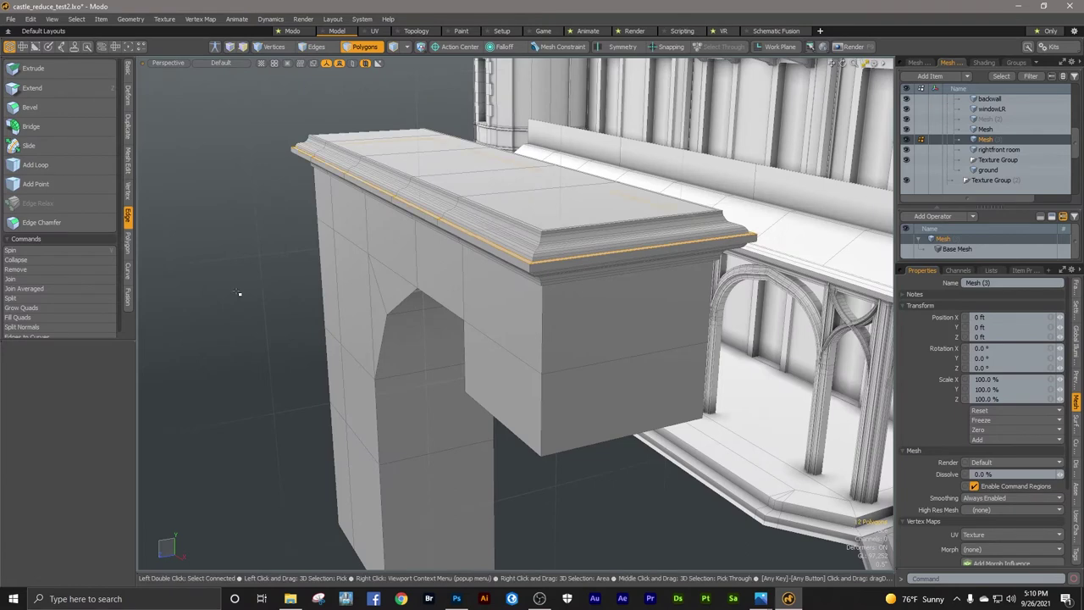
Step: Select the molding's upper half together with the bracket's top faces and delete them
click(238, 293)
double_click(489, 217)
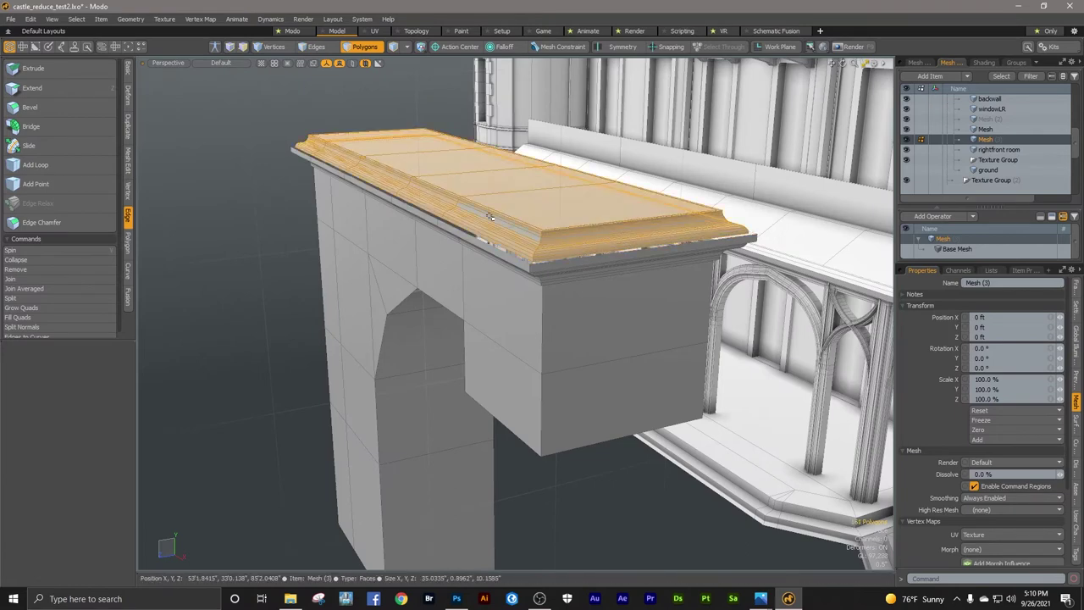
key(Delete)
Step: Add an edge loop around the arm's hanging end at about 63% toward its bottom
ctrl+alt+drag(490, 217, 413, 238)
alt+drag(413, 239, 425, 186)
alt+shift+drag(452, 220, 499, 237)
alt+drag(500, 237, 437, 247)
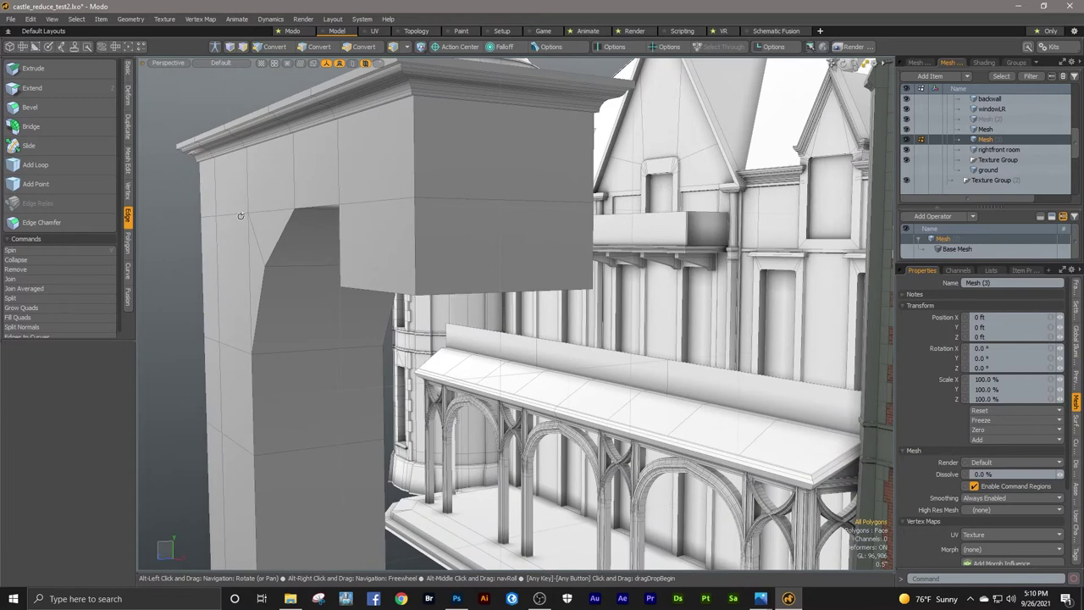
click(35, 164)
click(415, 260)
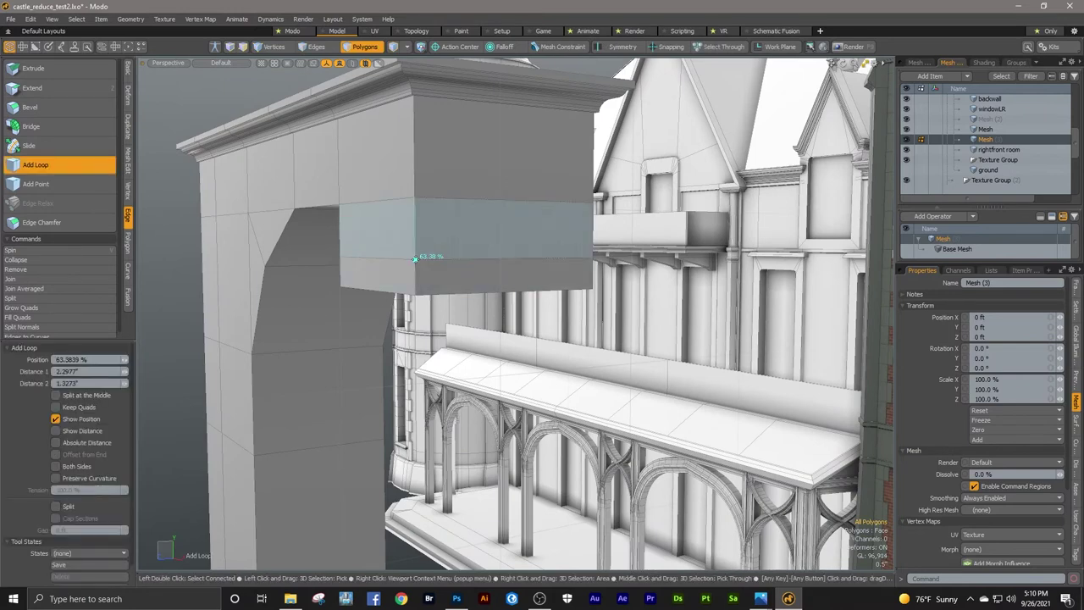
key(space)
Step: Try a profile bevel of about 0.69 inches on the bottom band of the arm's end and undo it
click(425, 271)
key(b)
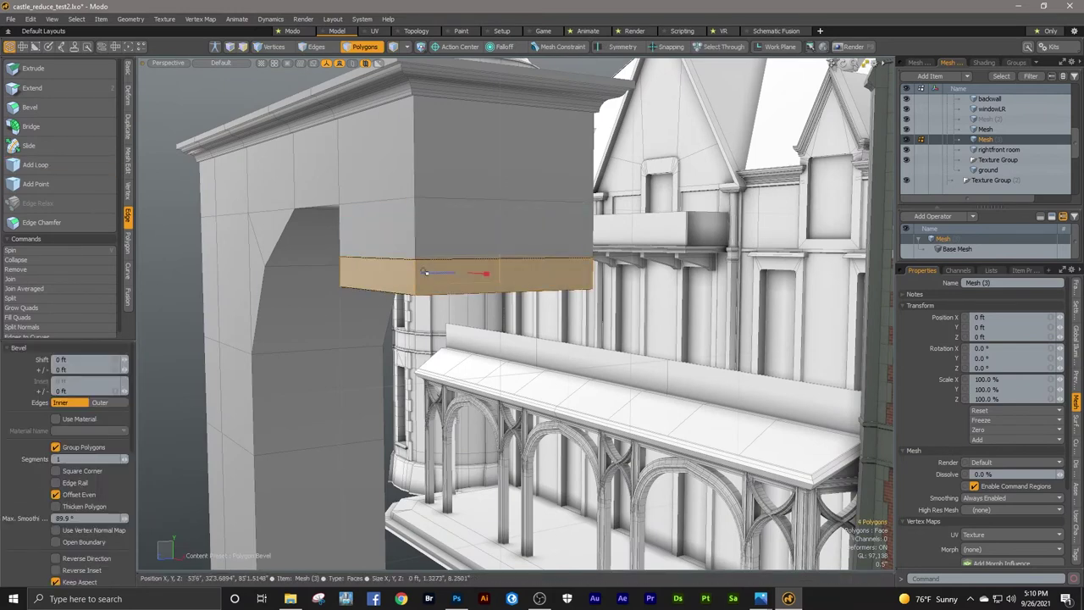
drag(425, 270, 447, 237)
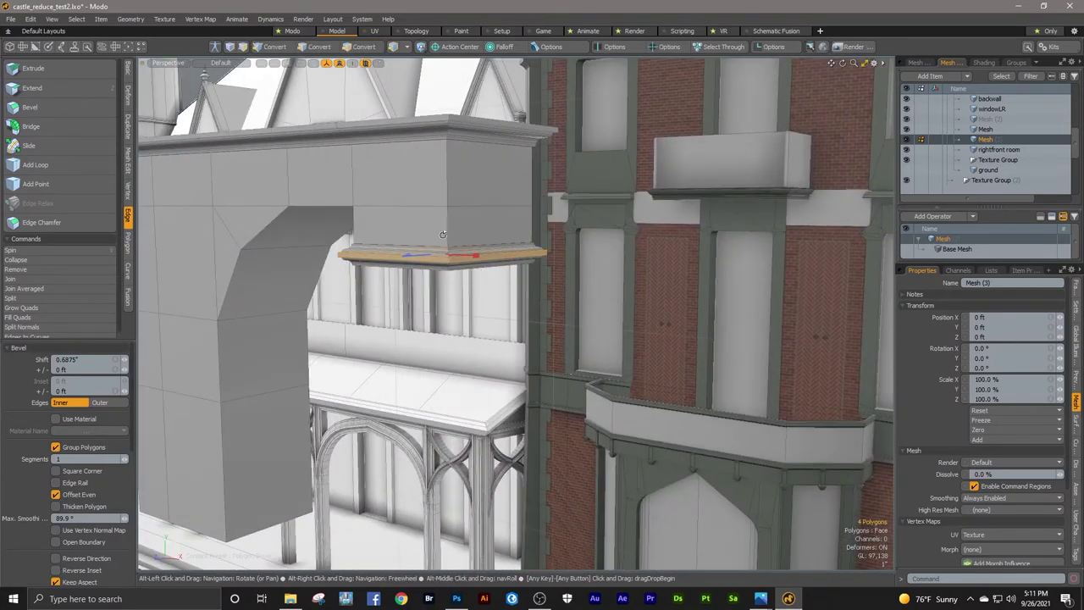
click(31, 20)
click(39, 31)
click(31, 20)
click(38, 31)
Step: Raise the edge loop near the bottom of the arm's end, and bevel the band below it about 0.78 inches with the molding profile
key(2)
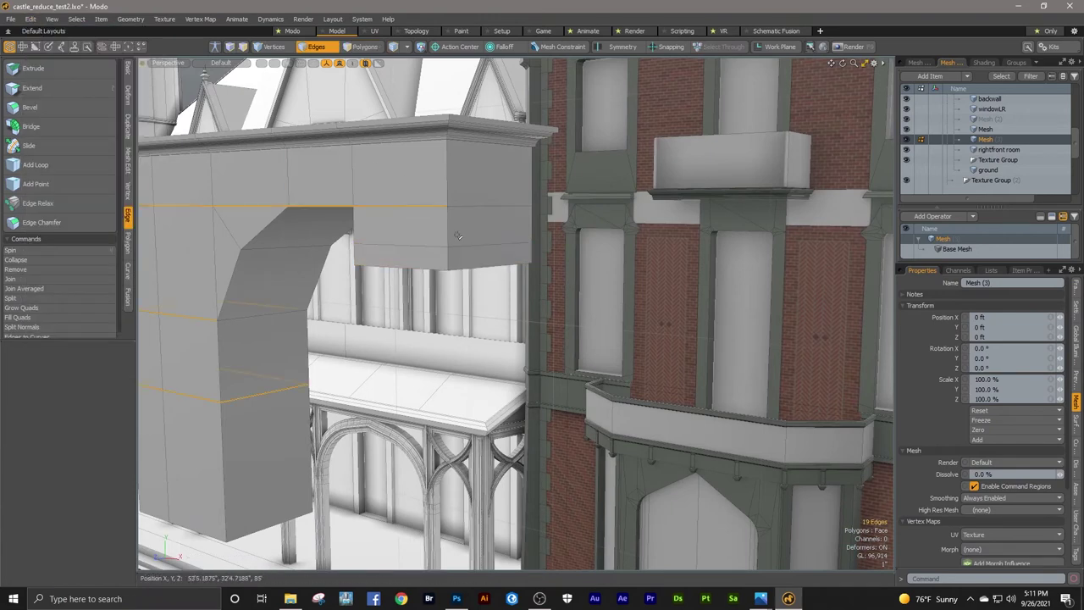
key(w)
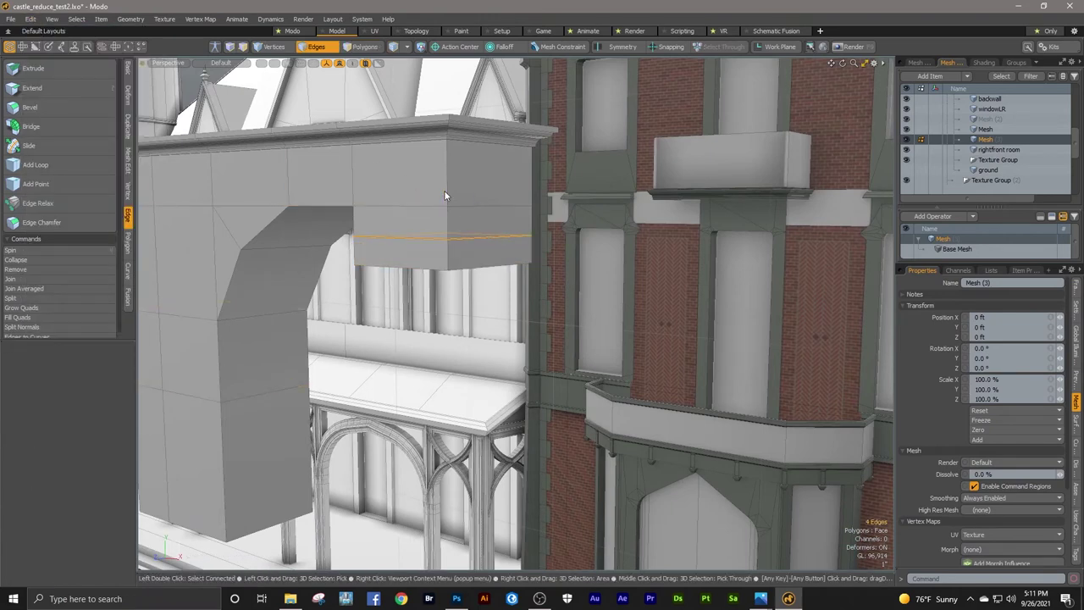
key(3)
key(b)
click(437, 254)
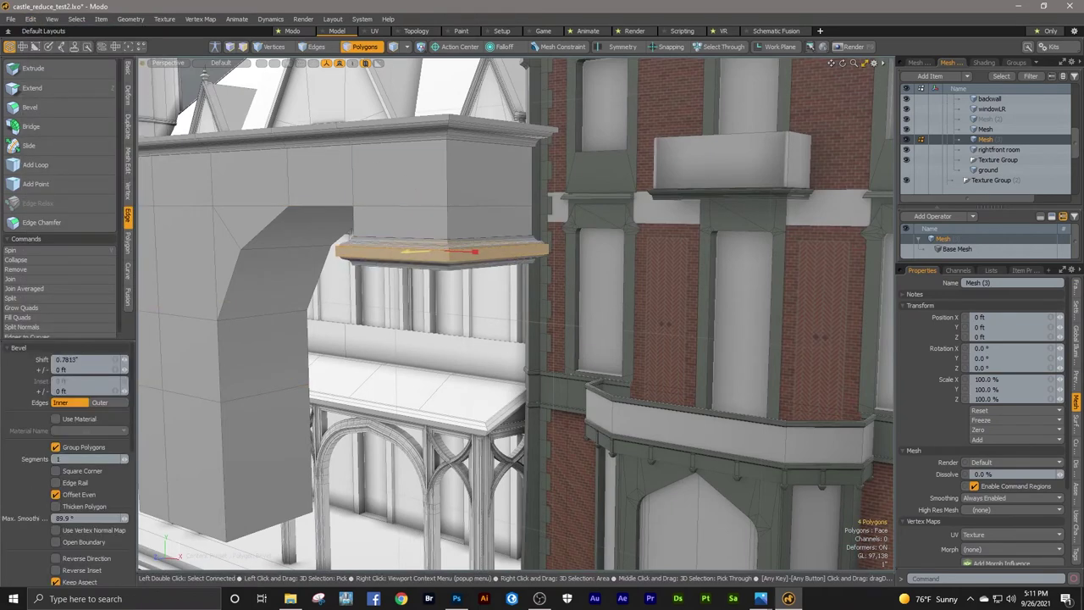
alt+drag(454, 279, 526, 195)
key(space)
click(372, 278)
Step: Try a downward profile bevel of about 0.70 inches on the bottom face of the arm's end and undo it
scroll(450, 143, up, 5)
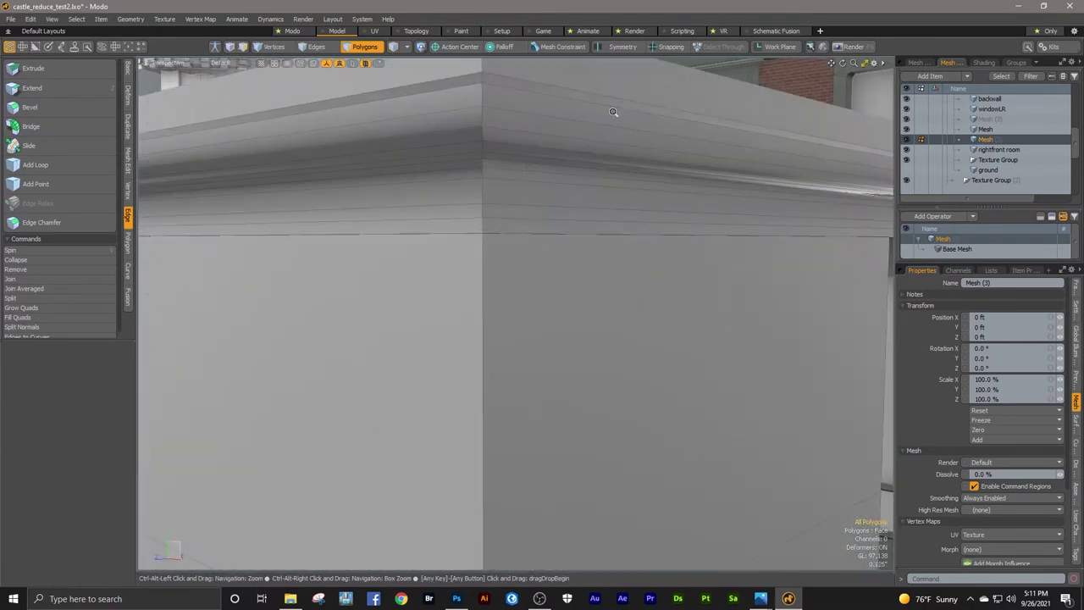
alt+drag(615, 113, 504, 296)
scroll(563, 158, down, 5)
scroll(598, 276, up, 5)
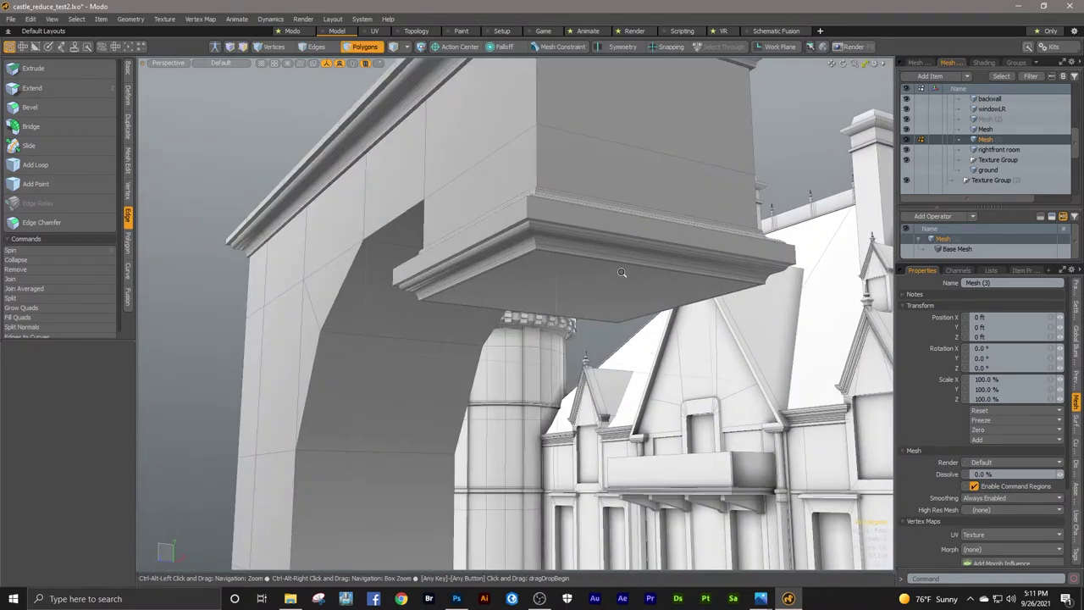
click(601, 278)
key(b)
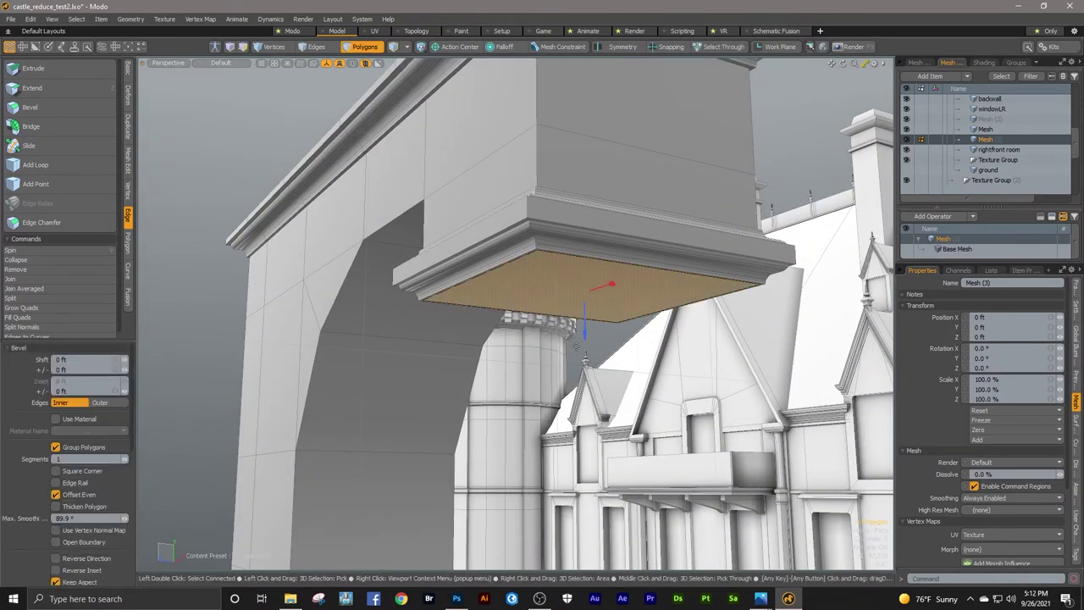
drag(583, 339, 527, 316)
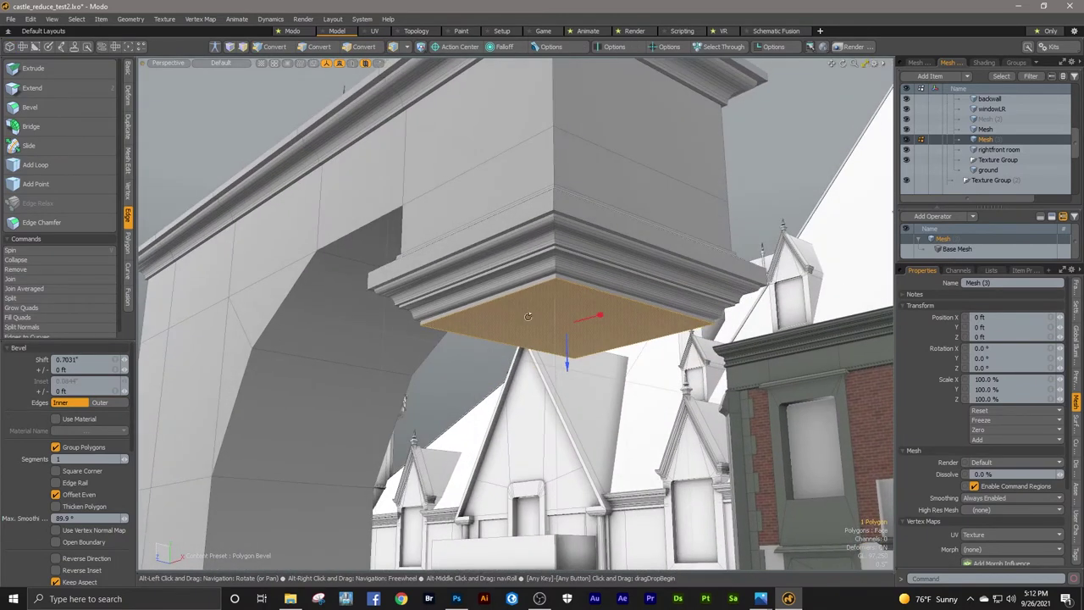
click(30, 19)
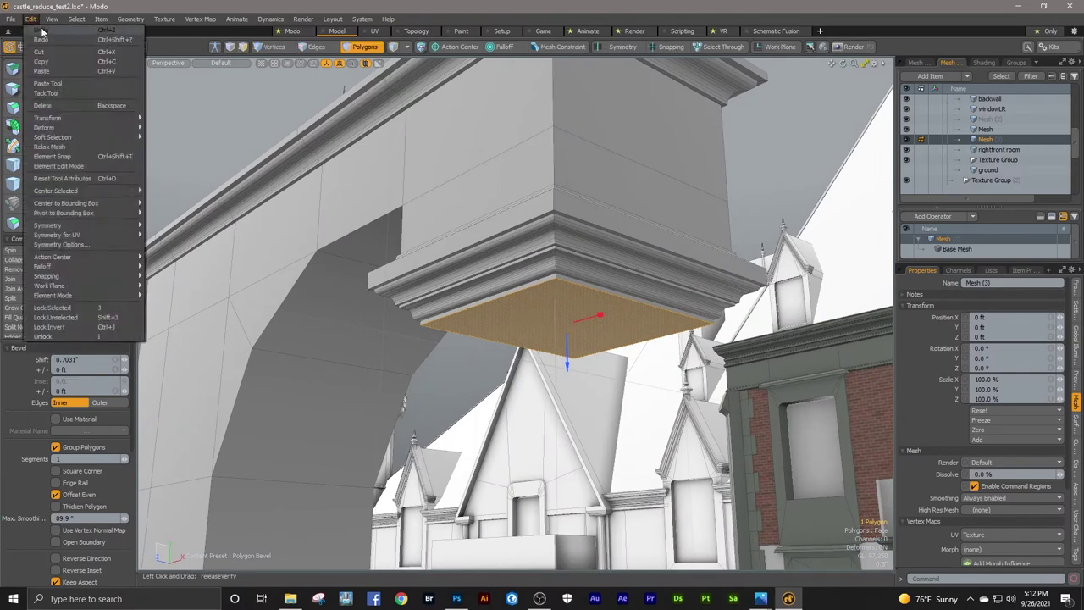
click(42, 31)
key(space)
ctrl+alt+drag(423, 320, 558, 242)
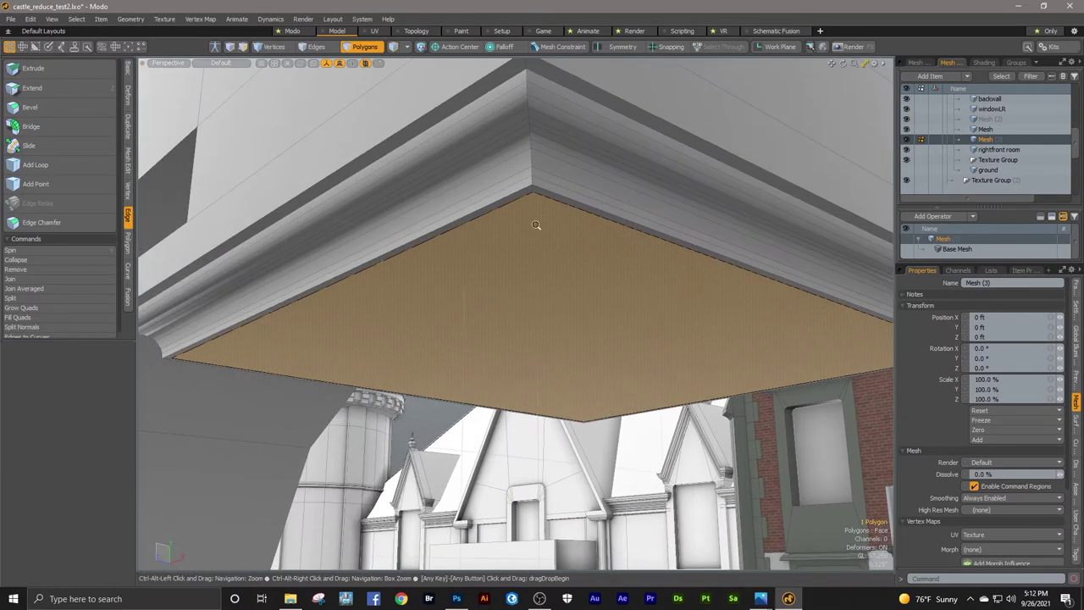
click(30, 19)
click(42, 31)
Step: Add an edge loop around the lower part of the bracket's long leg at about 75%
ctrl+alt+drag(440, 227, 449, 262)
alt+shift+drag(449, 263, 508, 215)
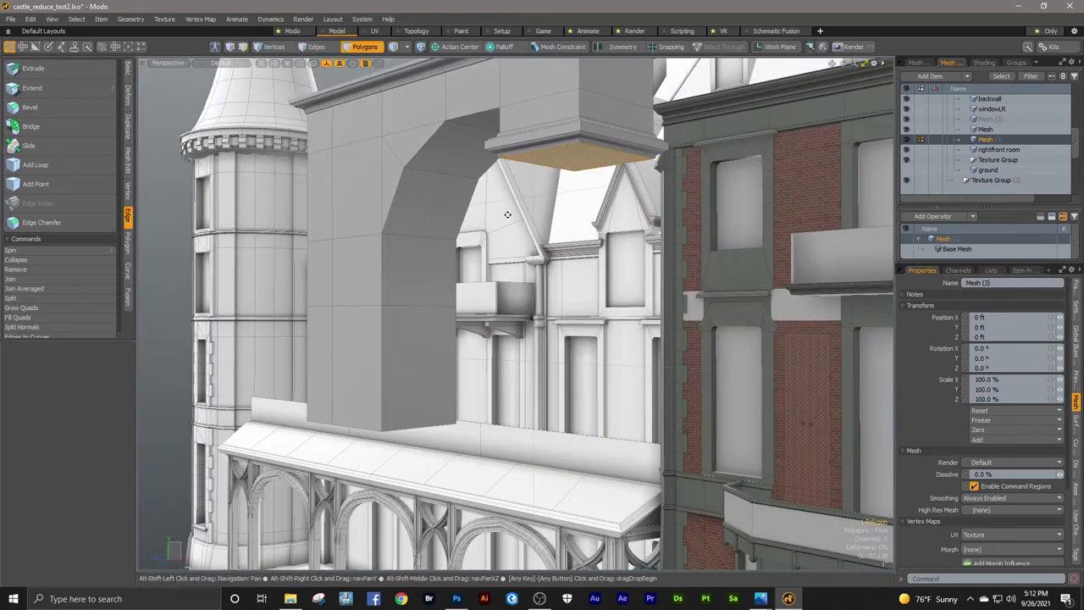
alt+drag(456, 290, 508, 287)
key(alt+l)
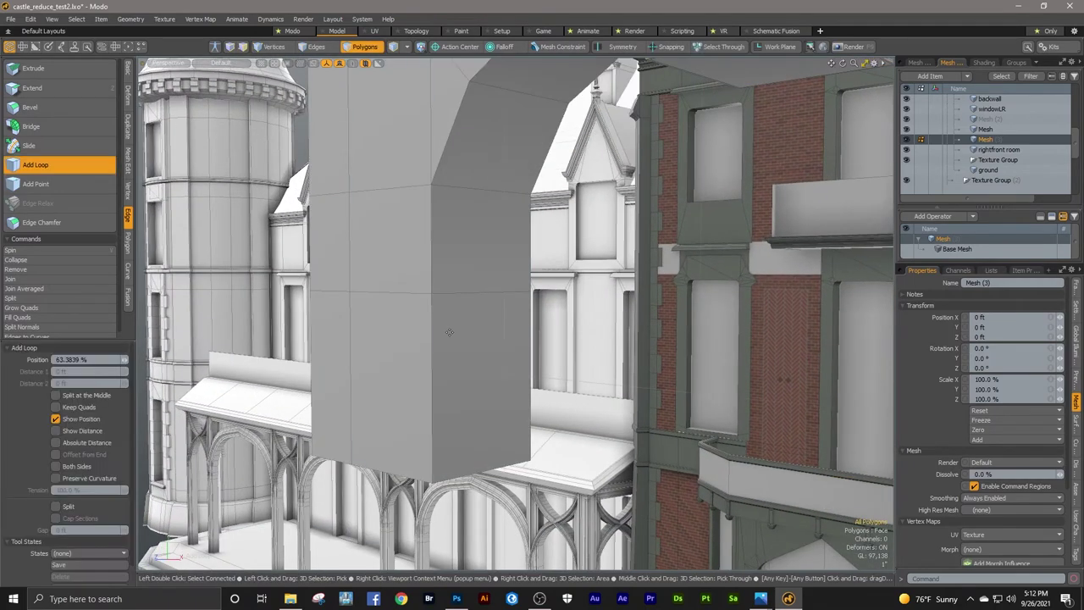
click(432, 340)
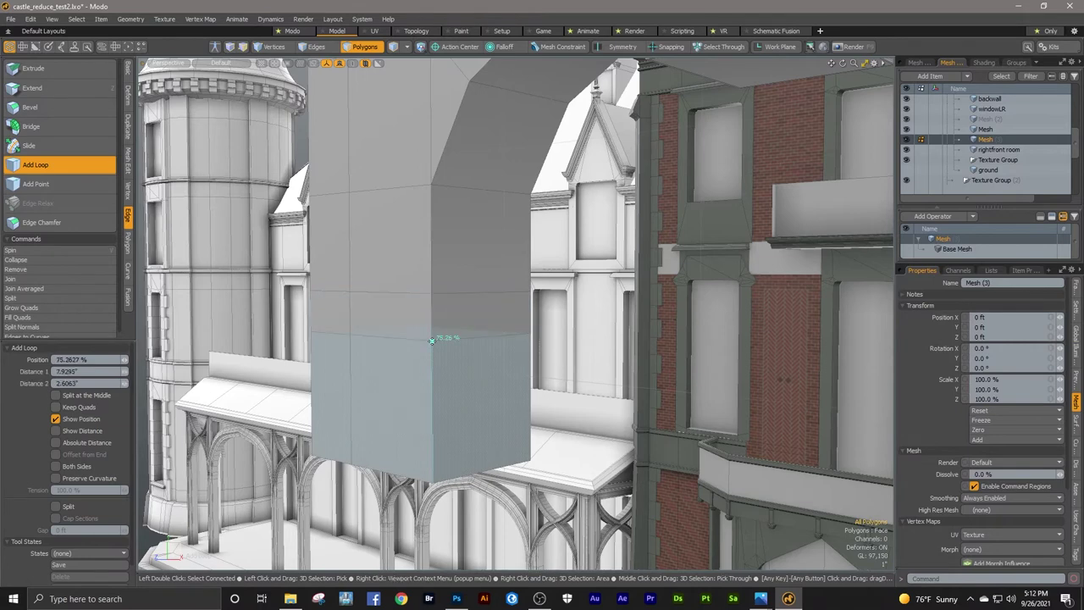
key(space)
Step: Select the leg's band just above the added edge loop and bevel it about 1.28 inches with the molding profile
drag(414, 317, 446, 316)
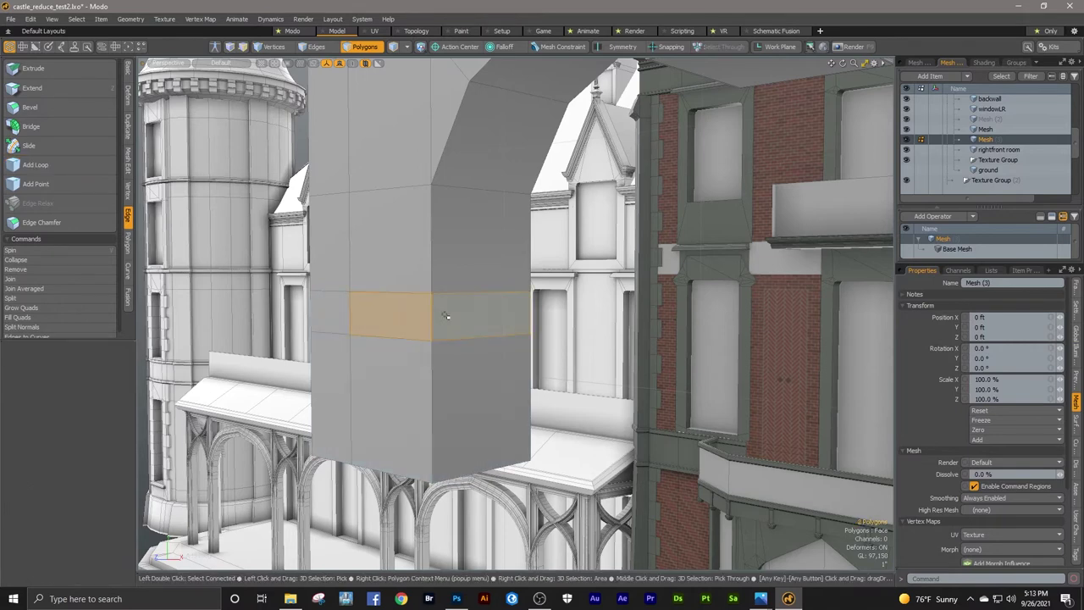
key(b)
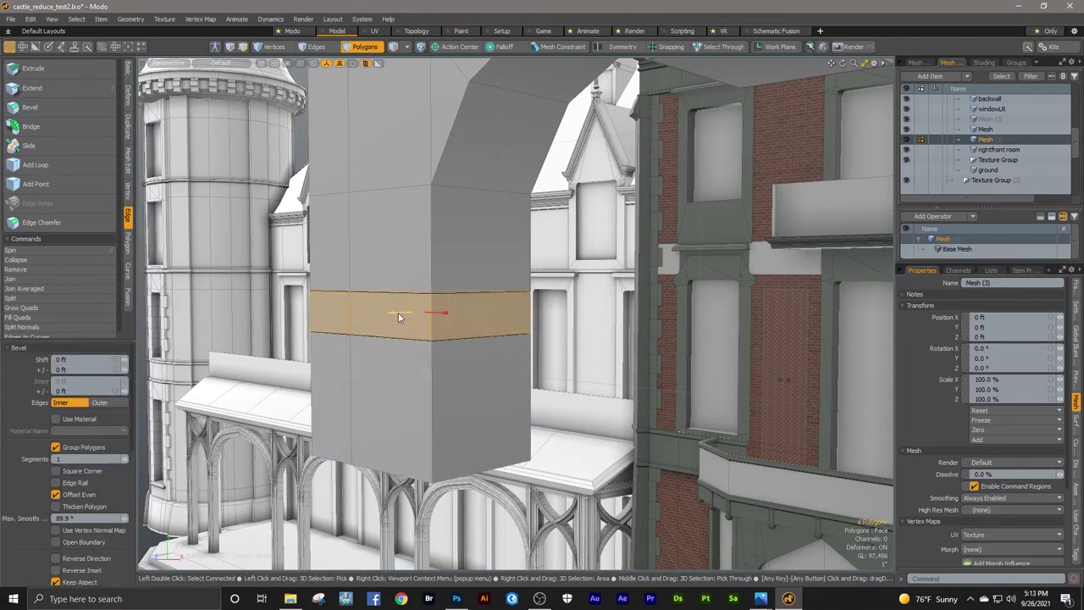
drag(431, 314, 495, 302)
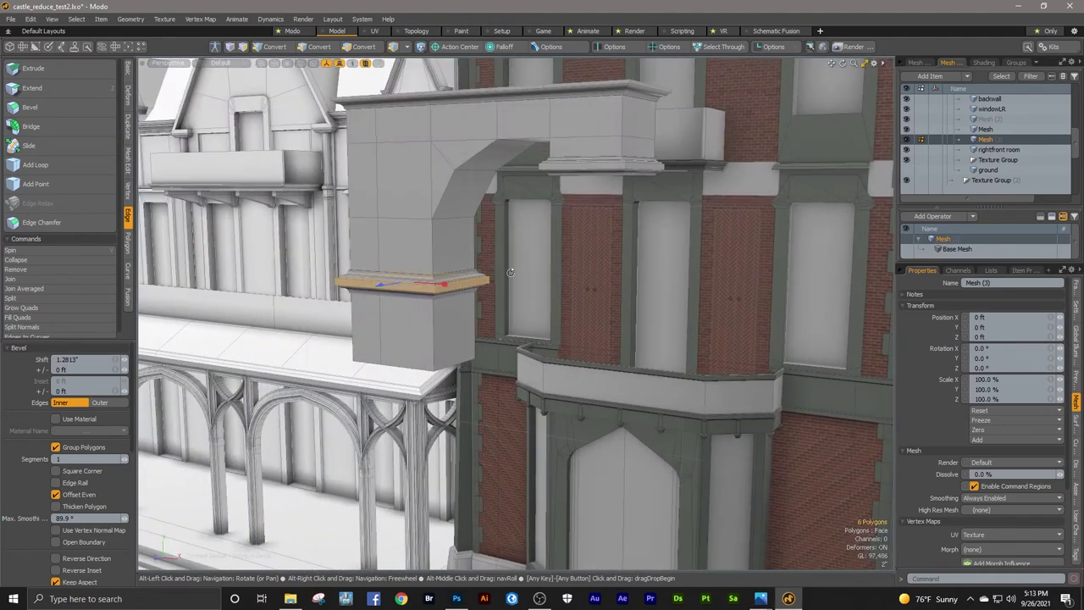
key(space)
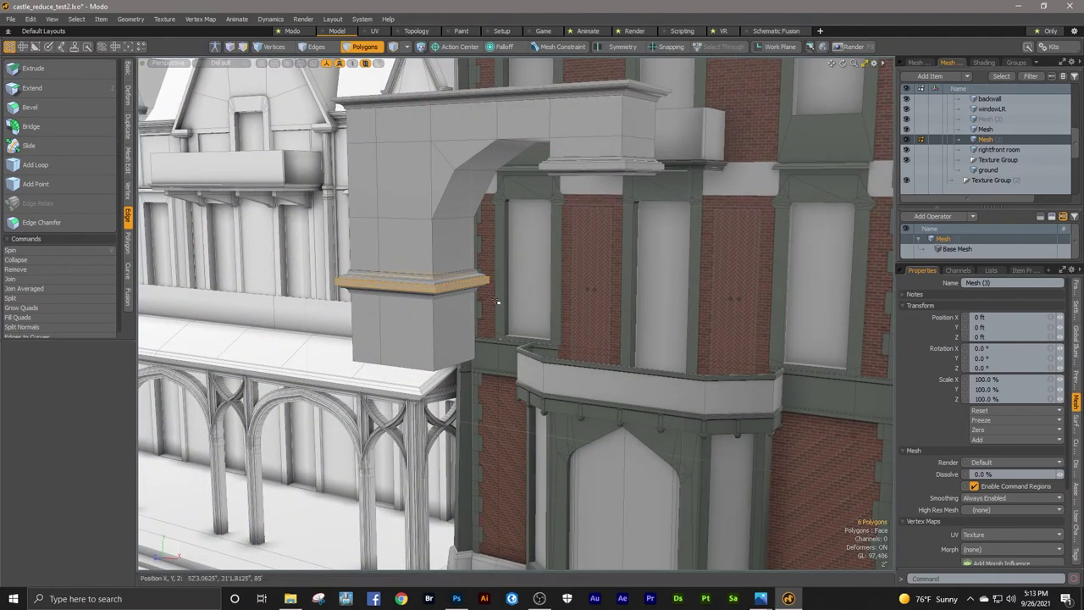
Step: Thin out the edge loops in the curved profile of the bracket's top molding, undoing the last removal
key(1)
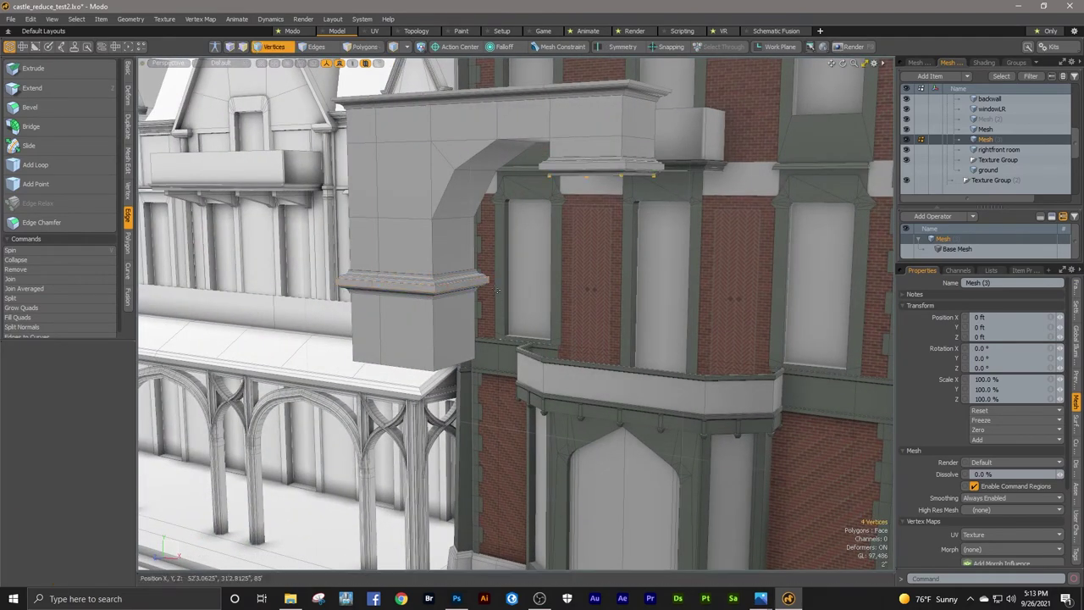
ctrl+alt+drag(496, 300, 499, 191)
ctrl+alt+drag(500, 192, 441, 231)
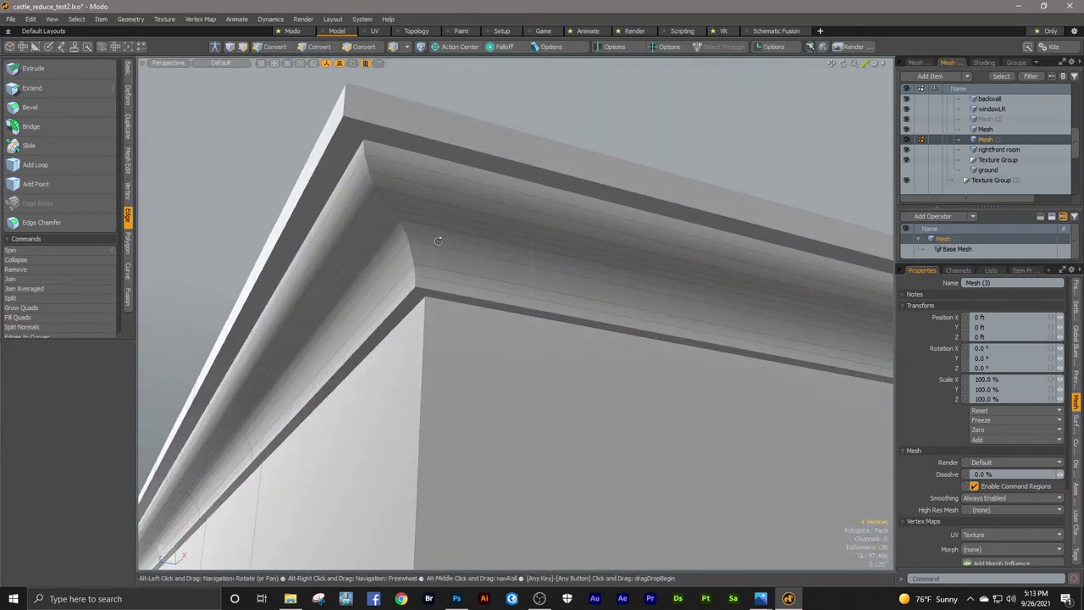
key(2)
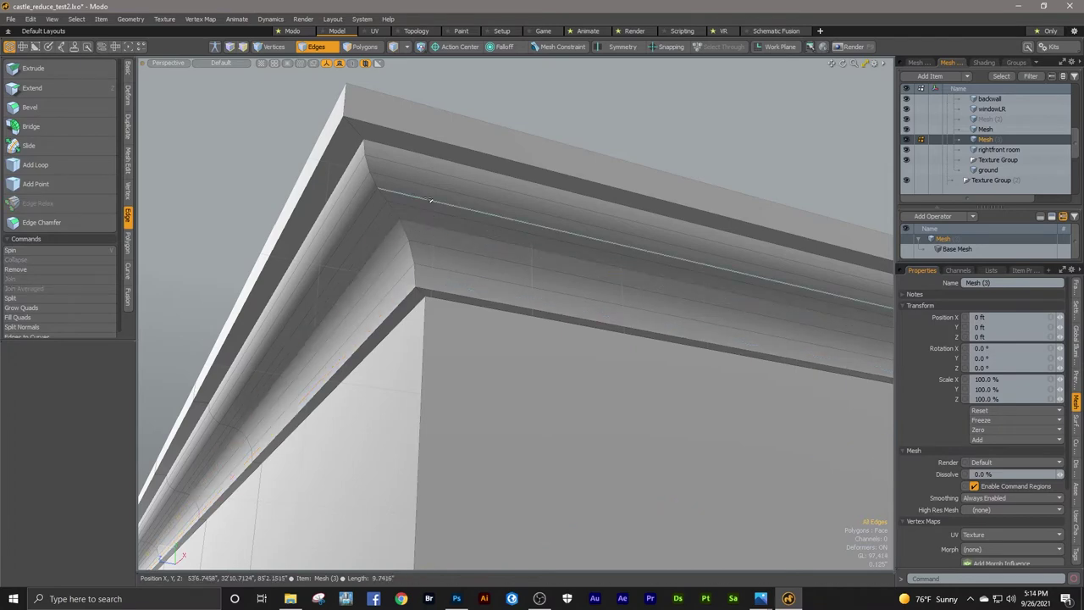
ctrl+alt+drag(430, 200, 391, 187)
ctrl+alt+drag(392, 186, 455, 179)
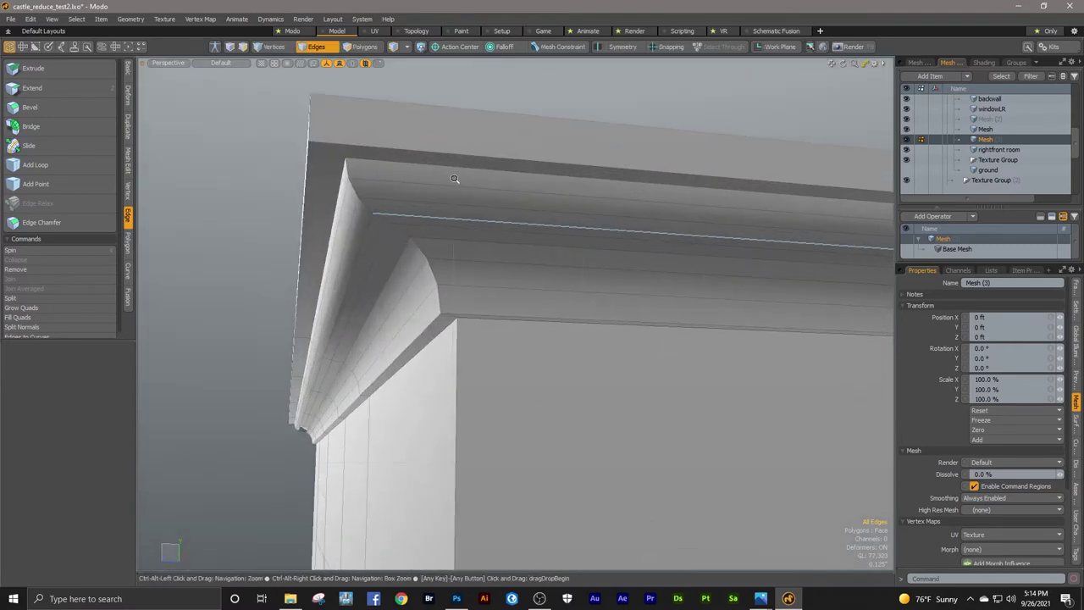
key(Delete)
click(32, 20)
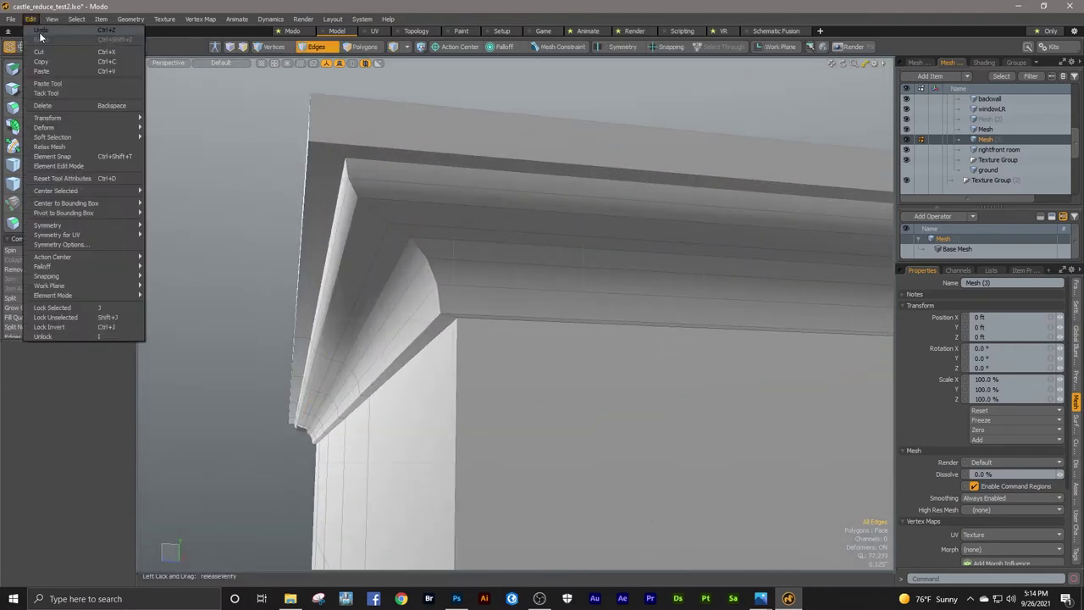
click(41, 32)
Step: Remove surplus edge loops from the curved upper profile of the arm-end molding, restoring the loop that defines its corner
ctrl+alt+drag(341, 161, 502, 304)
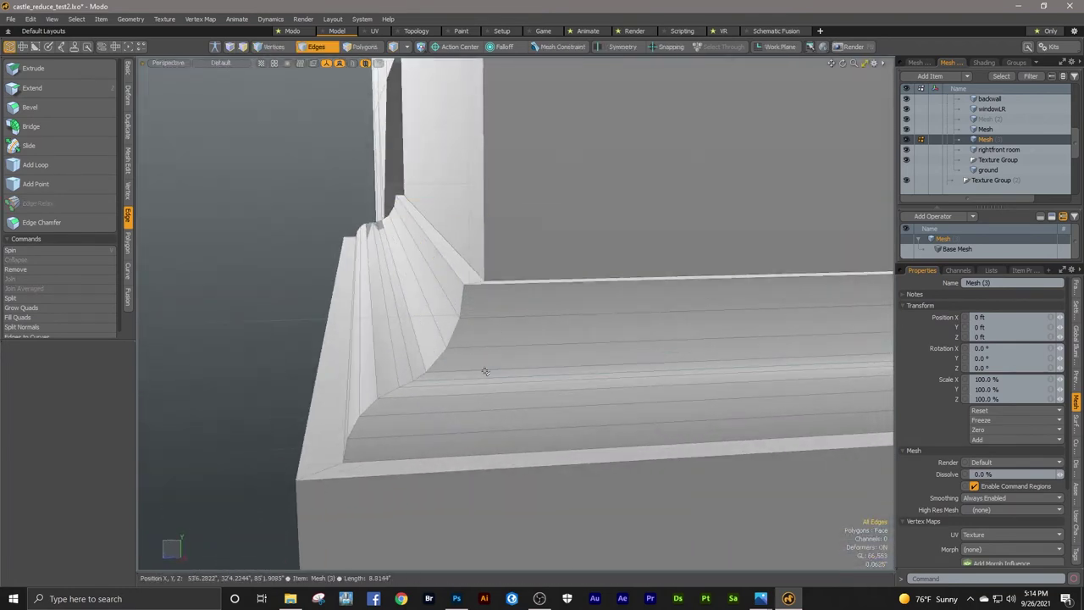
alt+drag(468, 378, 442, 364)
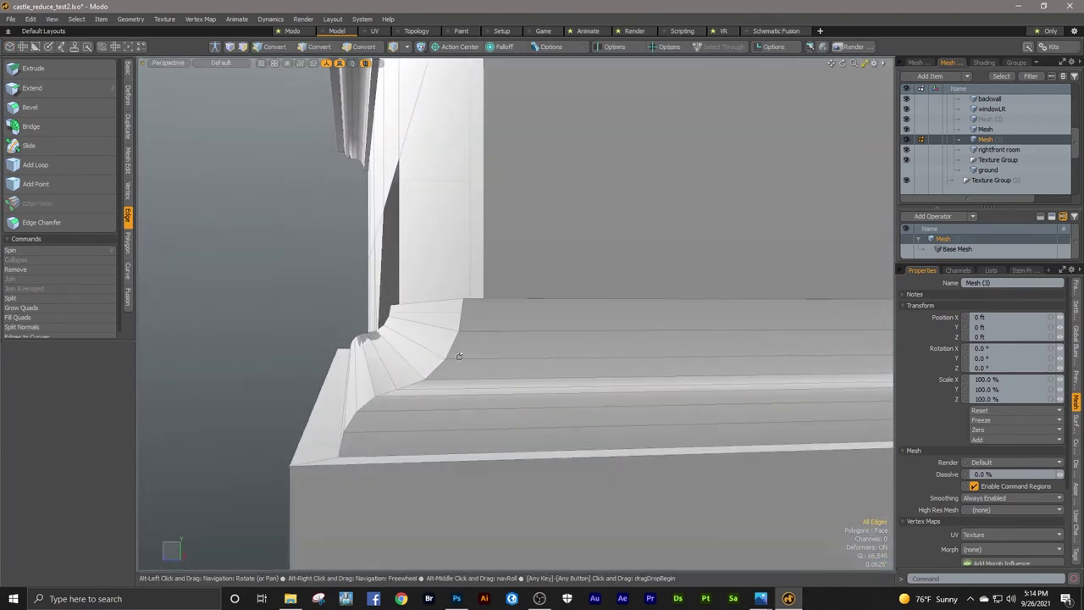
key(BackSpace)
click(30, 19)
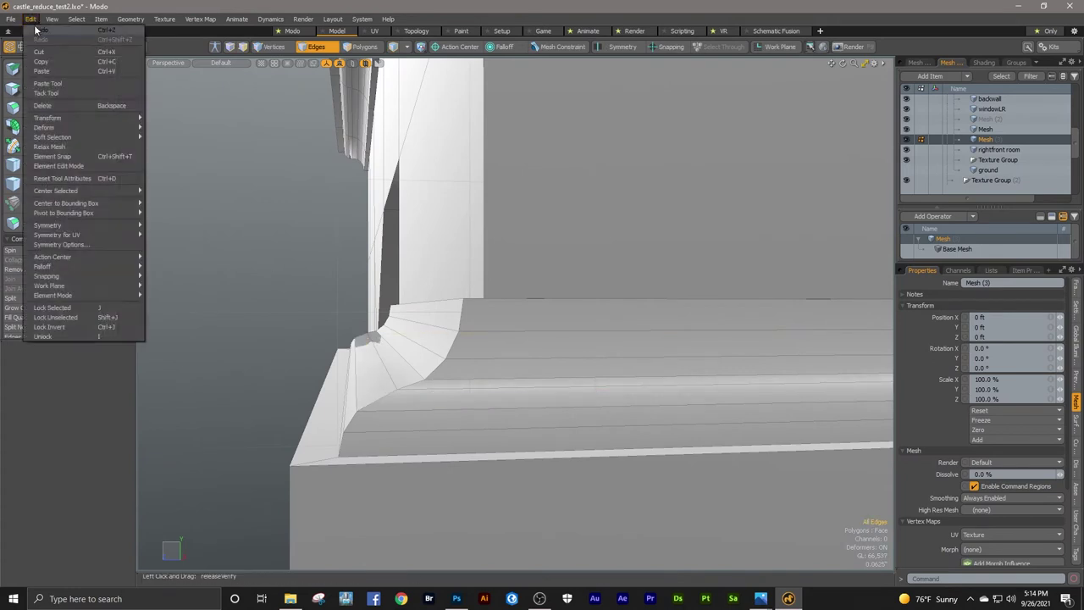
click(39, 30)
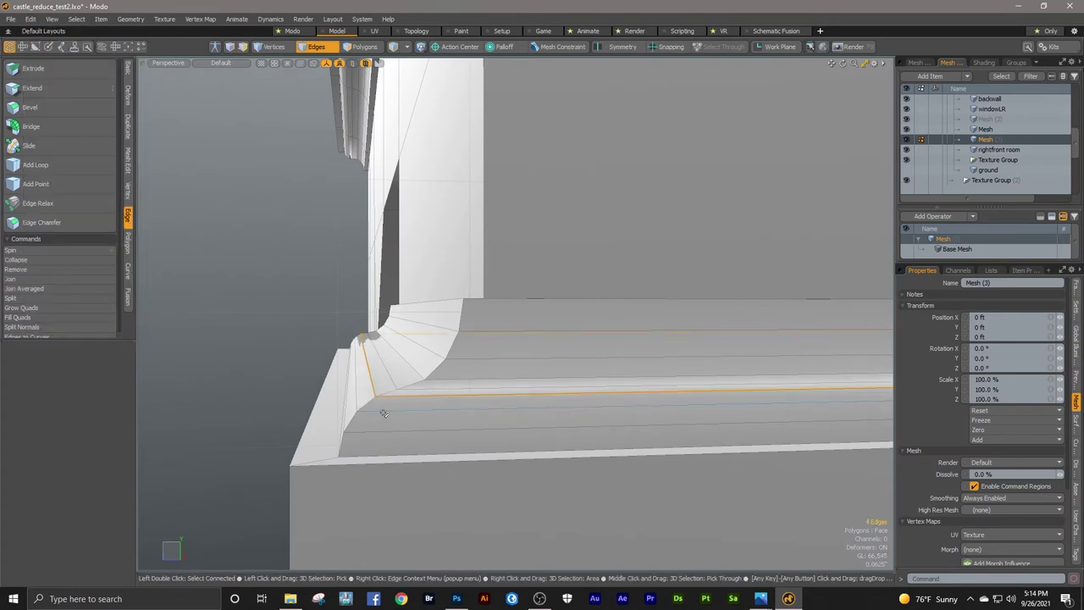
key(BackSpace)
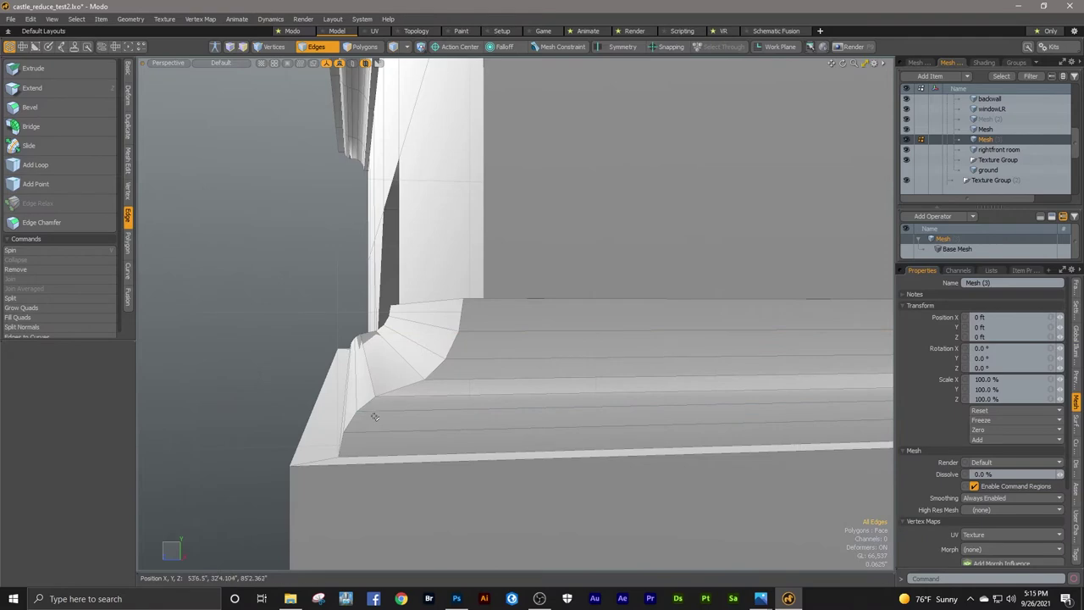
alt+drag(373, 415, 422, 357)
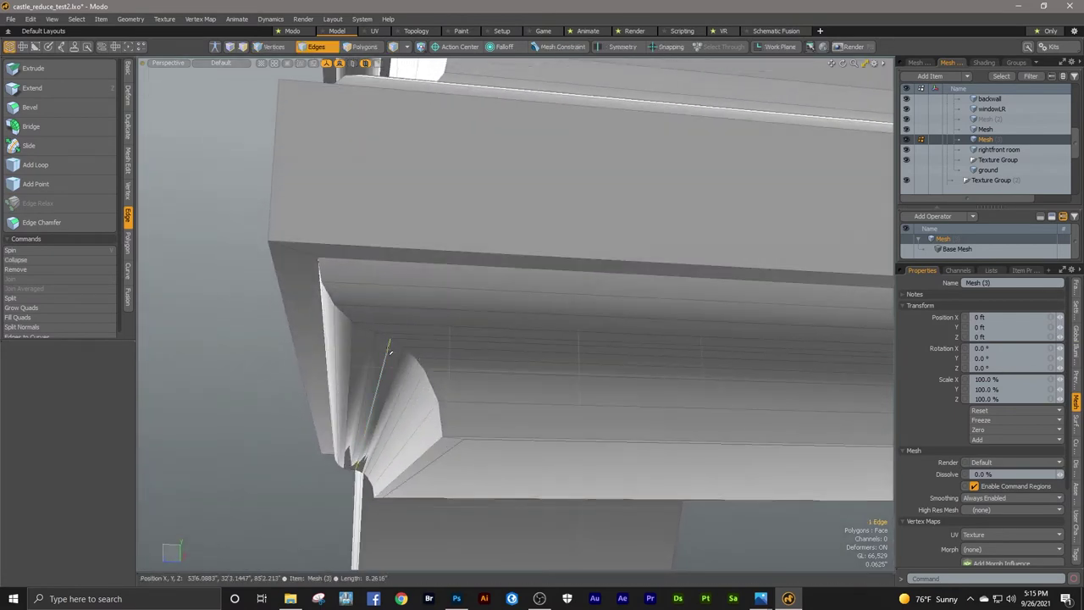
Step: Remove surplus edge loops from the upper profile of the leg's molding, undoing the removal of the loop in mid-curve
alt+drag(391, 351, 575, 328)
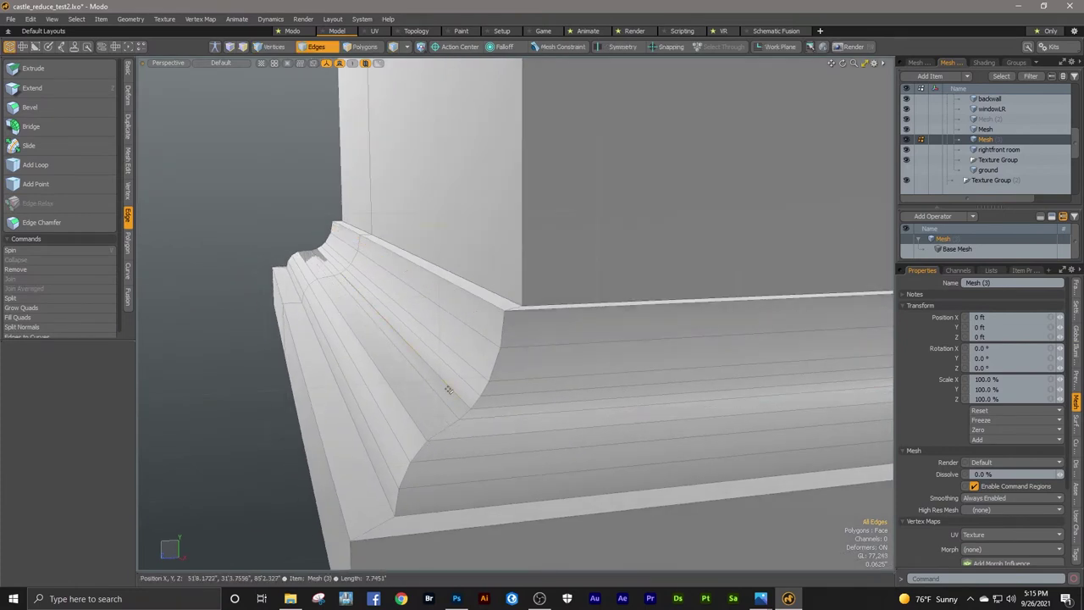
alt+drag(449, 390, 509, 285)
click(509, 285)
key(BackSpace)
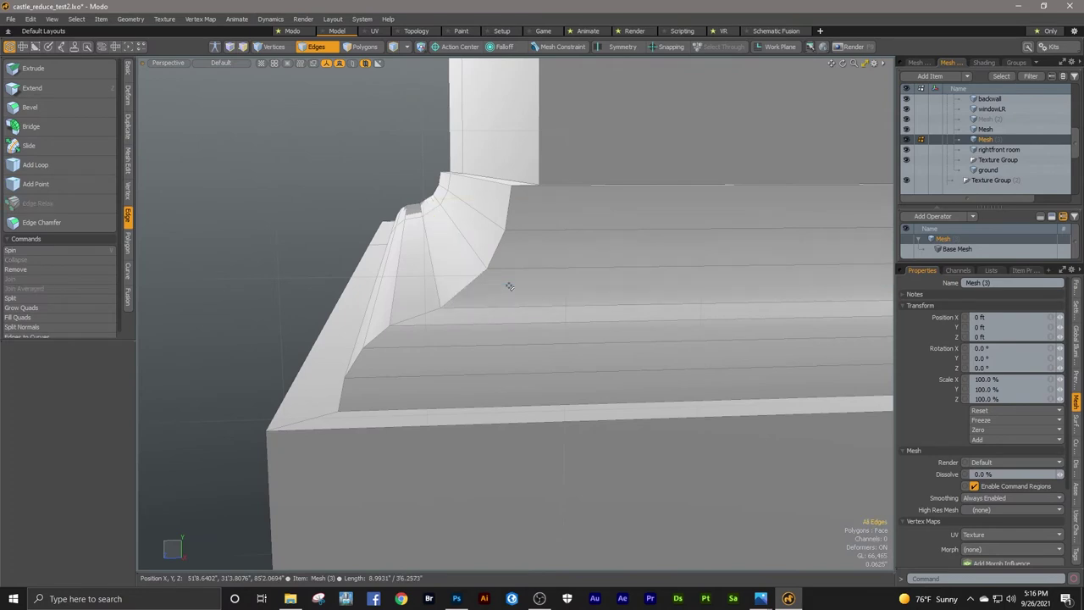
click(29, 19)
click(38, 32)
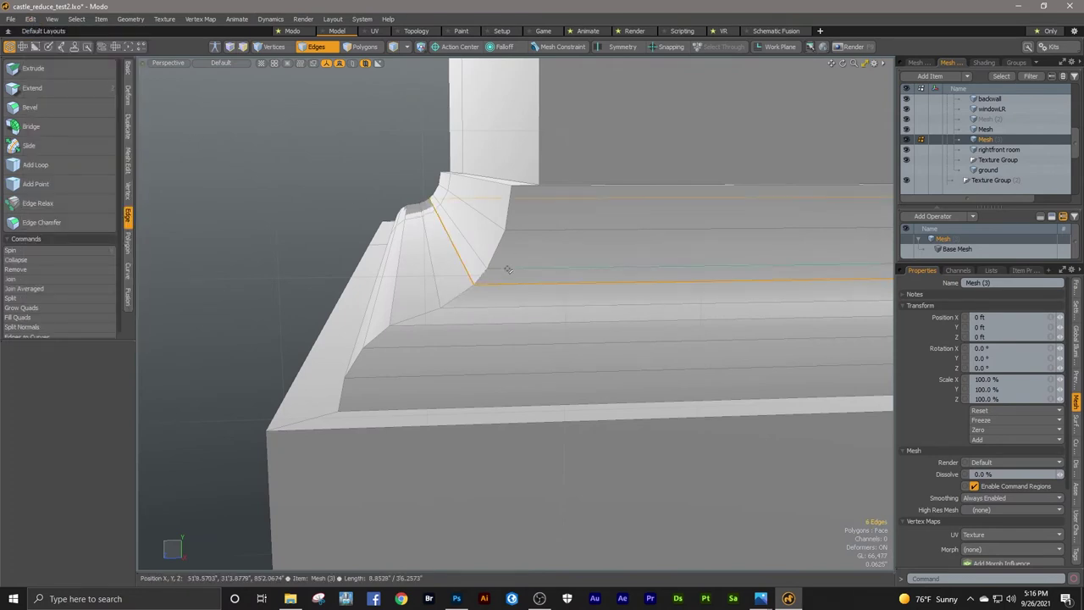
key(BackSpace)
Step: Thin out the edge loops on the underside of the leg's molding and select the loop in its upper concave part
alt+drag(547, 253, 534, 343)
key(ctrl+z)
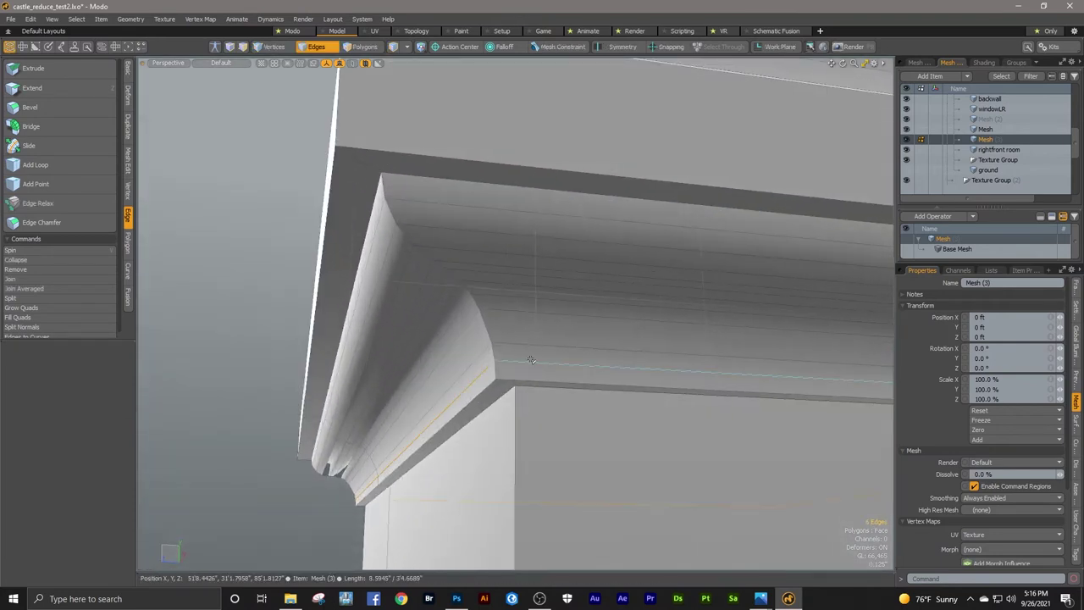
drag(502, 298, 496, 277)
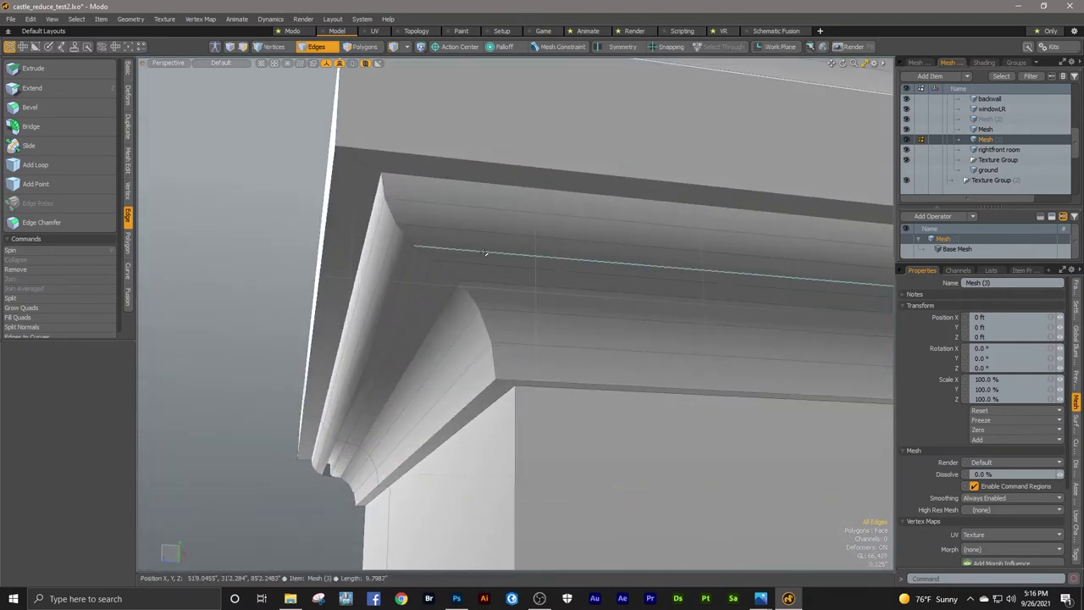
double_click(485, 252)
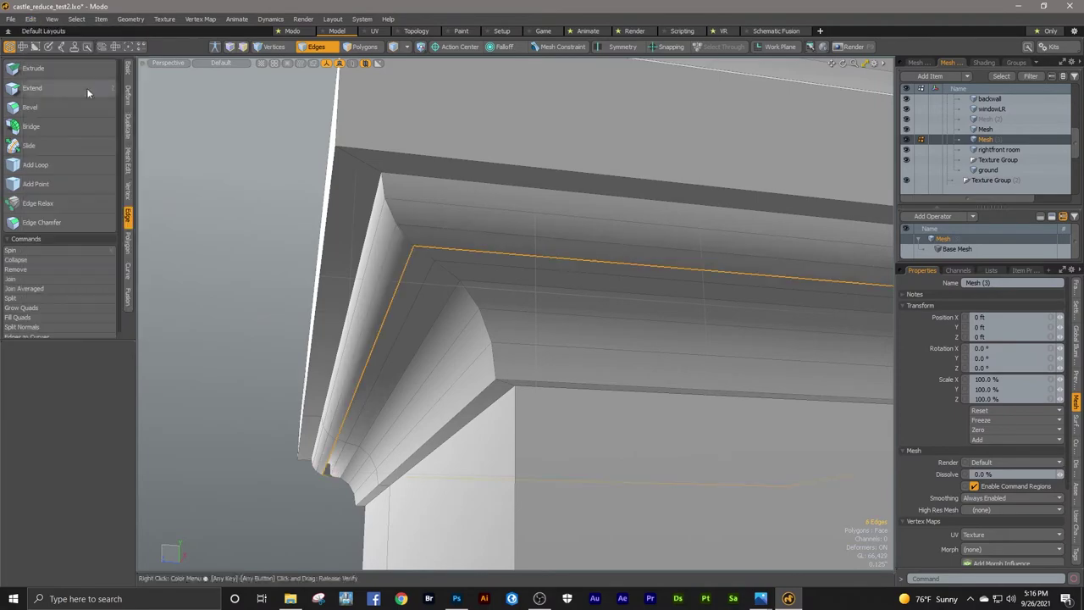
Step: Add an edge loop across the middle of each of the two slanted segments of the bracket's inner arc
key(3)
ctrl+alt+drag(271, 271, 470, 224)
mouse_move(471, 224)
alt+mouse_down()
mouse_move(482, 216)
mouse_move(479, 231)
alt+mouse_up()
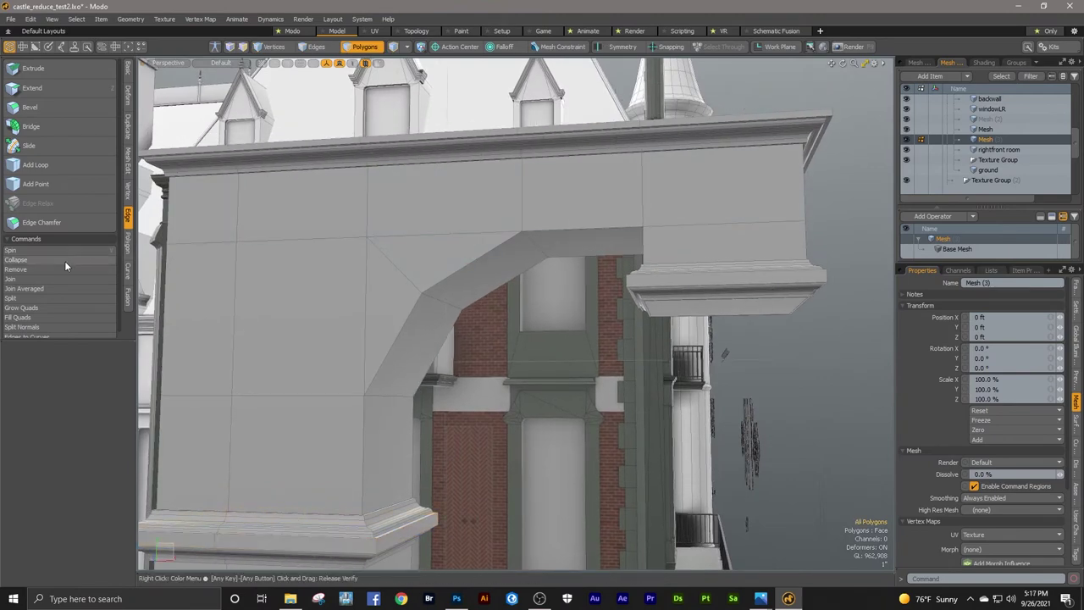
click(36, 164)
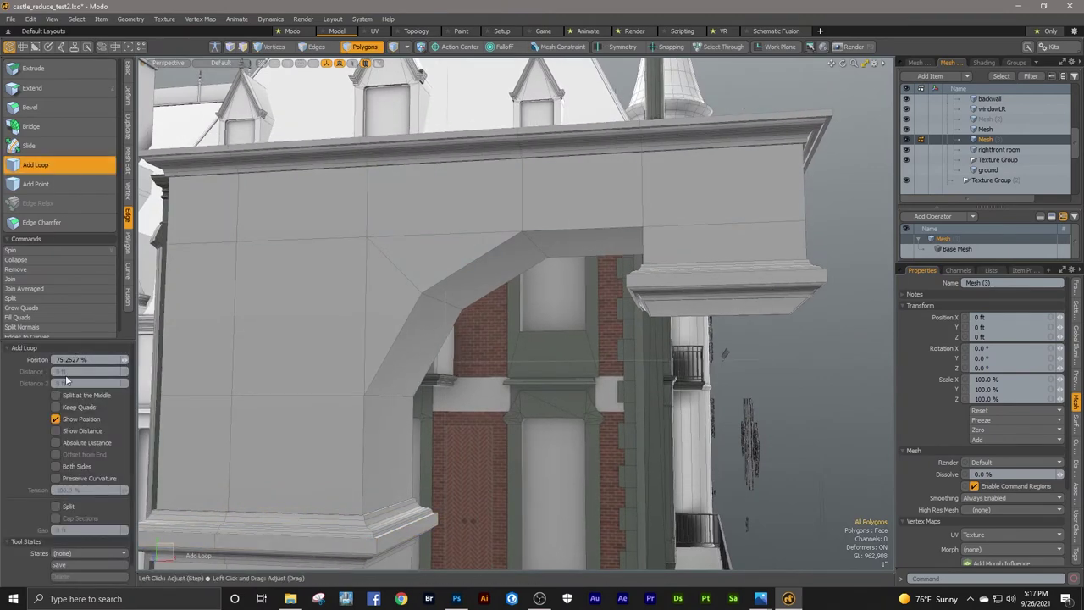
click(473, 261)
key(q)
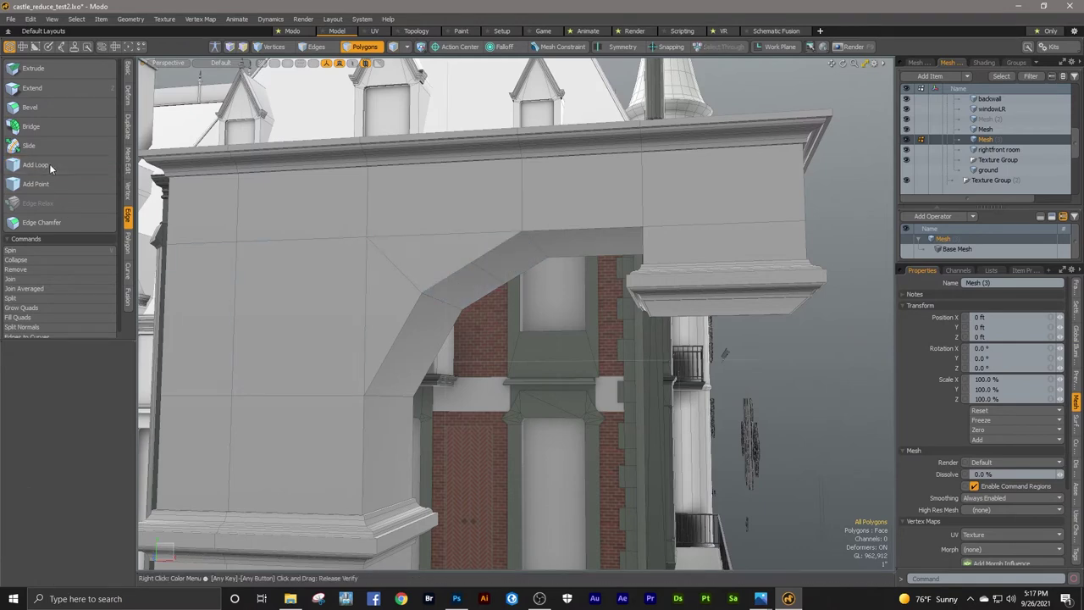
click(49, 165)
key(space)
Step: Select the added edge on the arc's upper segment and move it about -0.28 inches in X and 0.25 inches in Y
key(2)
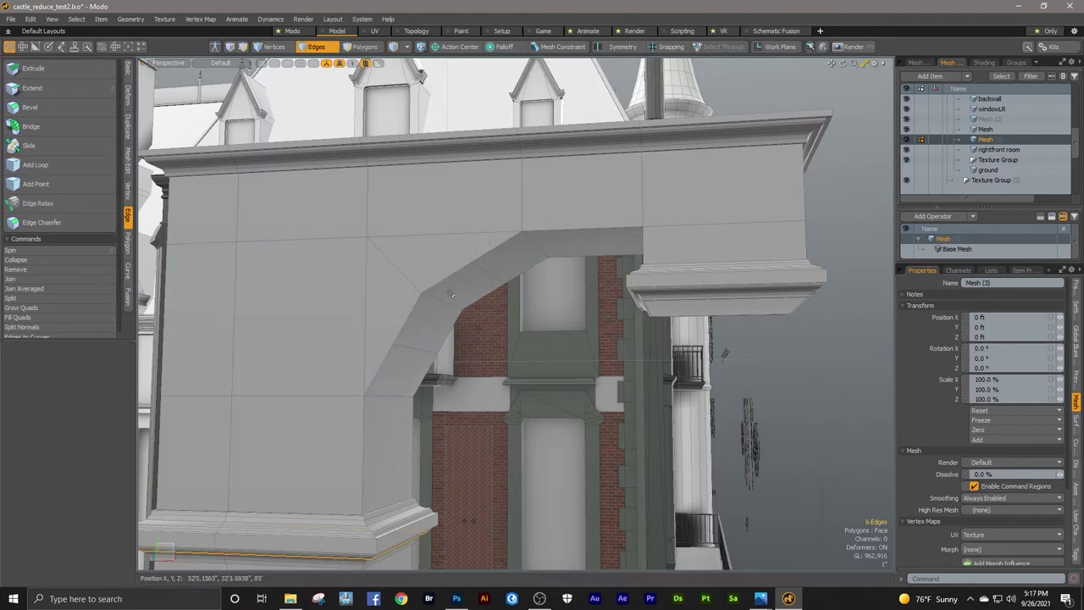
alt+drag(480, 271, 512, 269)
key(w)
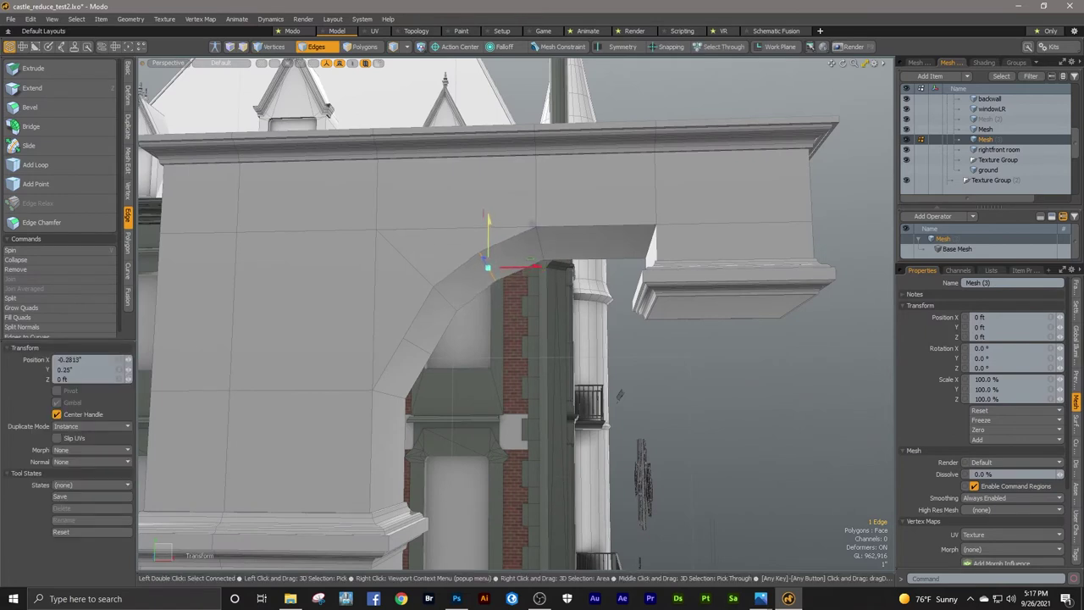
Step: Select the added edge on the arc's lower segment and move it about 0.06 inches in Y and slightly in X, rounding the curve
key(space)
key(w)
key(space)
click(654, 334)
alt+drag(591, 335, 623, 339)
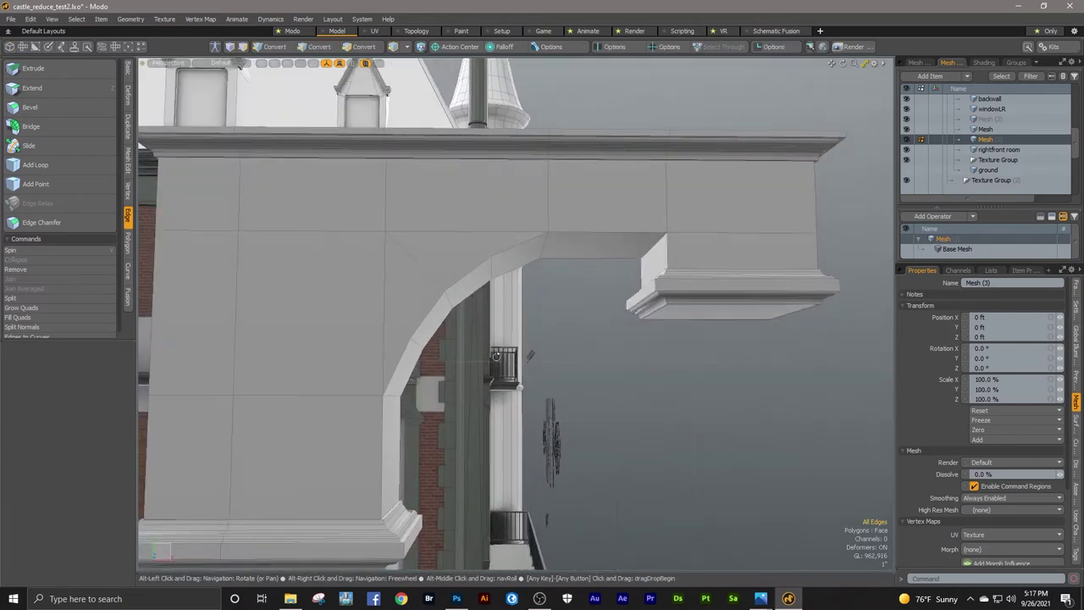
click(416, 343)
key(w)
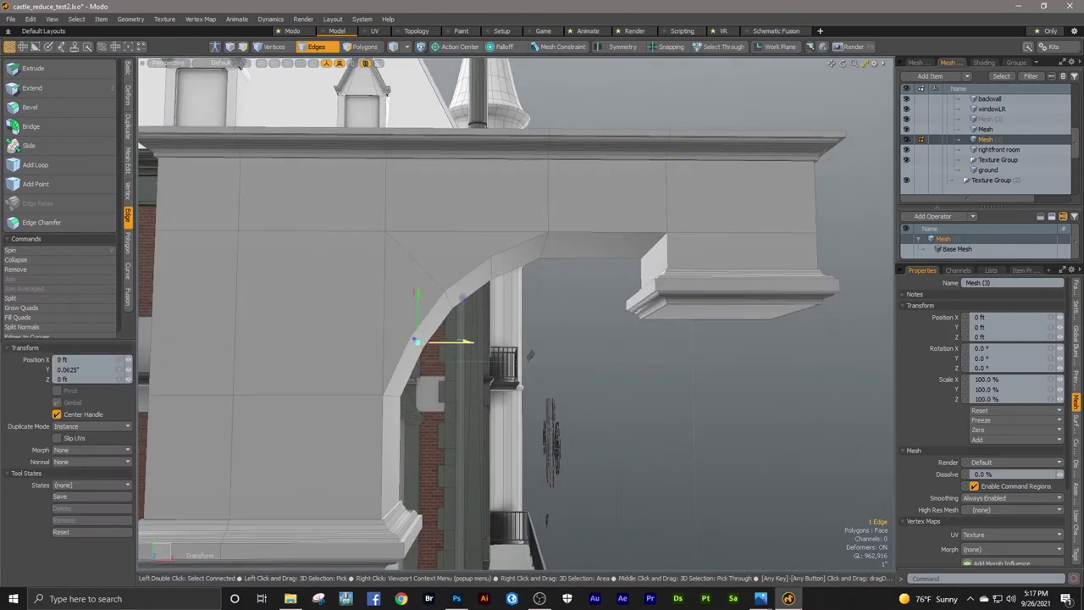
drag(468, 341, 464, 342)
key(space)
click(602, 328)
alt+drag(603, 328, 564, 357)
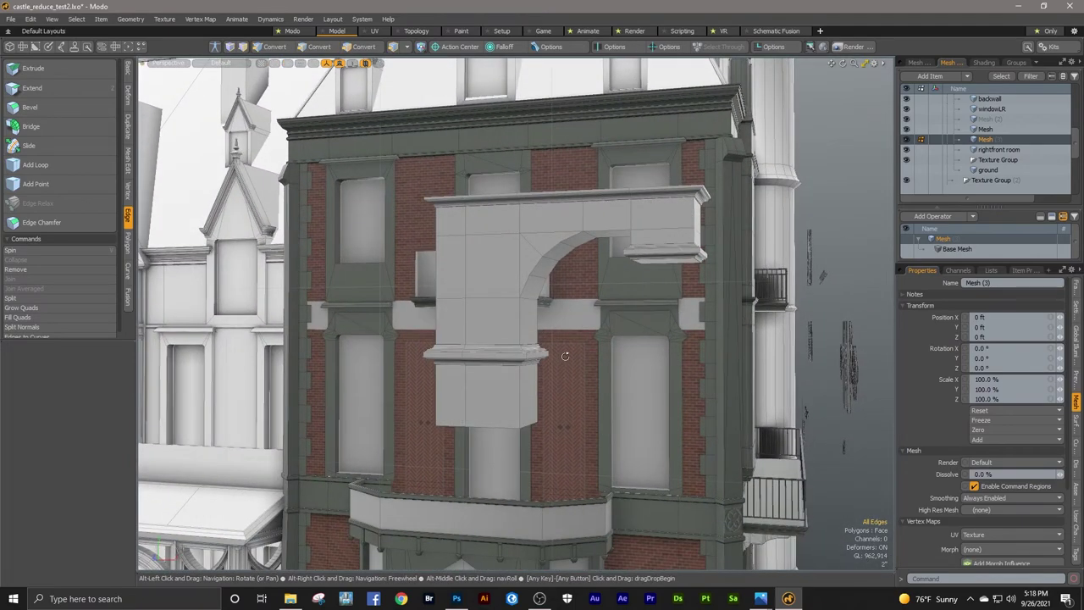
Step: Select all polygons of the molding around the leg and move it slightly down to meet the arch's foot
key(2)
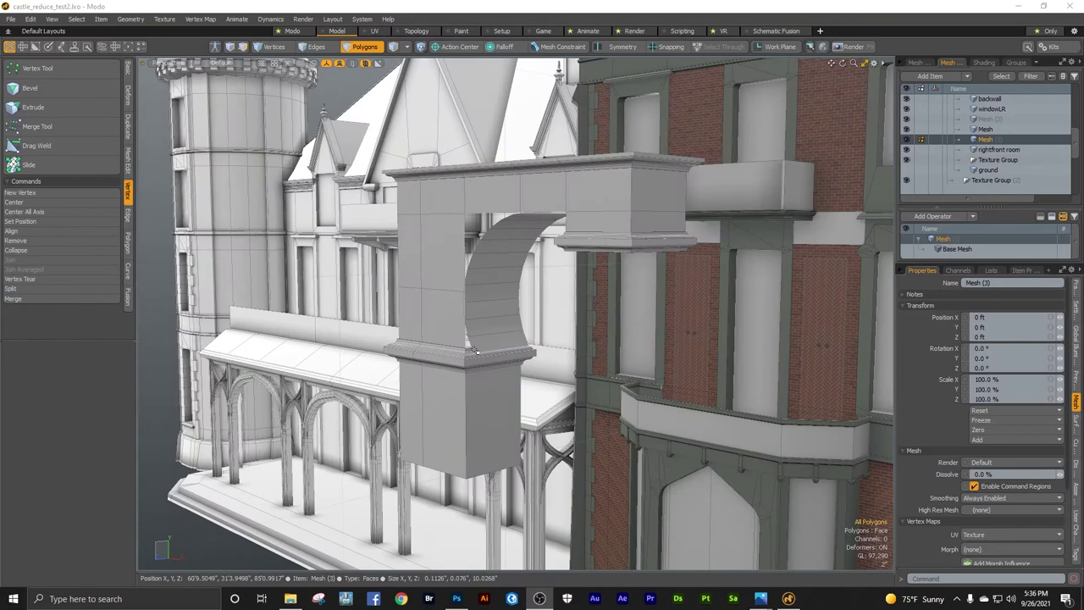
ctrl+alt+drag(524, 310, 412, 363)
key(3)
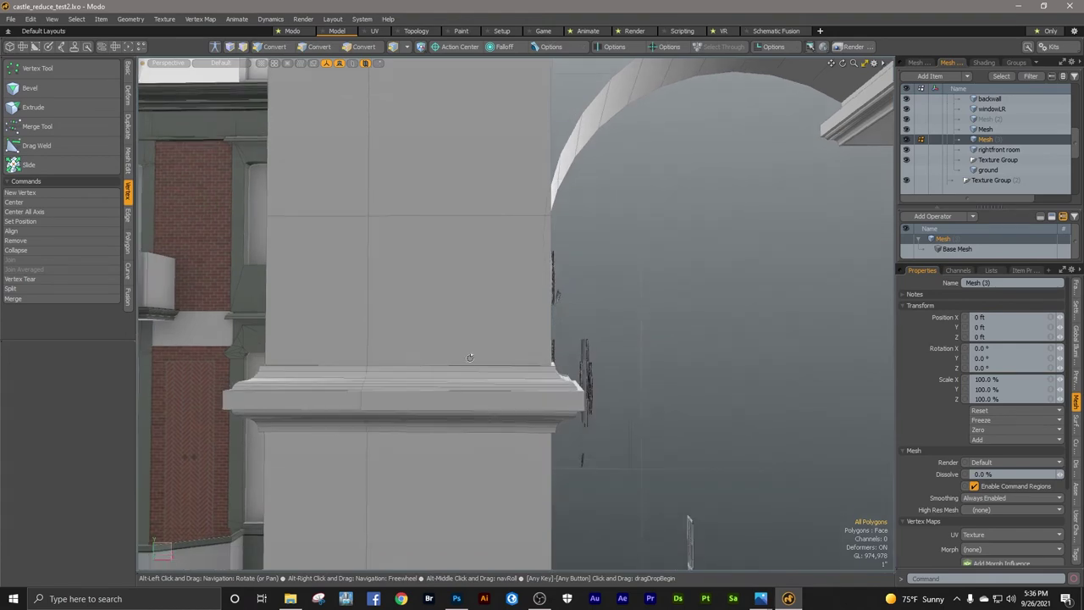
mouse_move(205, 335)
mouse_down()
mouse_move(496, 460)
mouse_move(555, 473)
mouse_move(365, 401)
mouse_up()
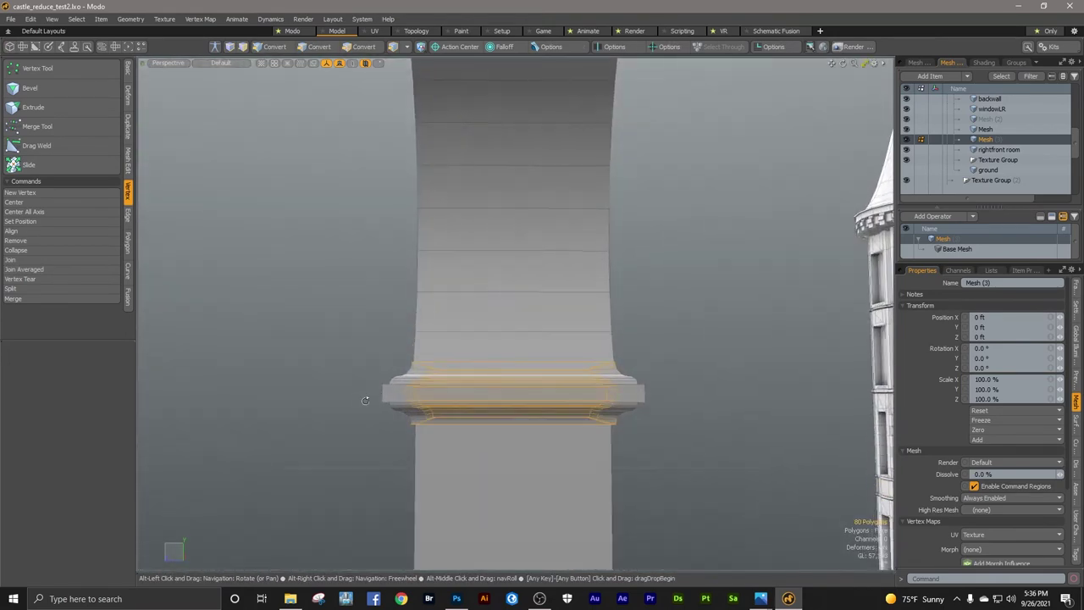
shift+right_drag(368, 375, 669, 443)
alt+drag(590, 441, 575, 359)
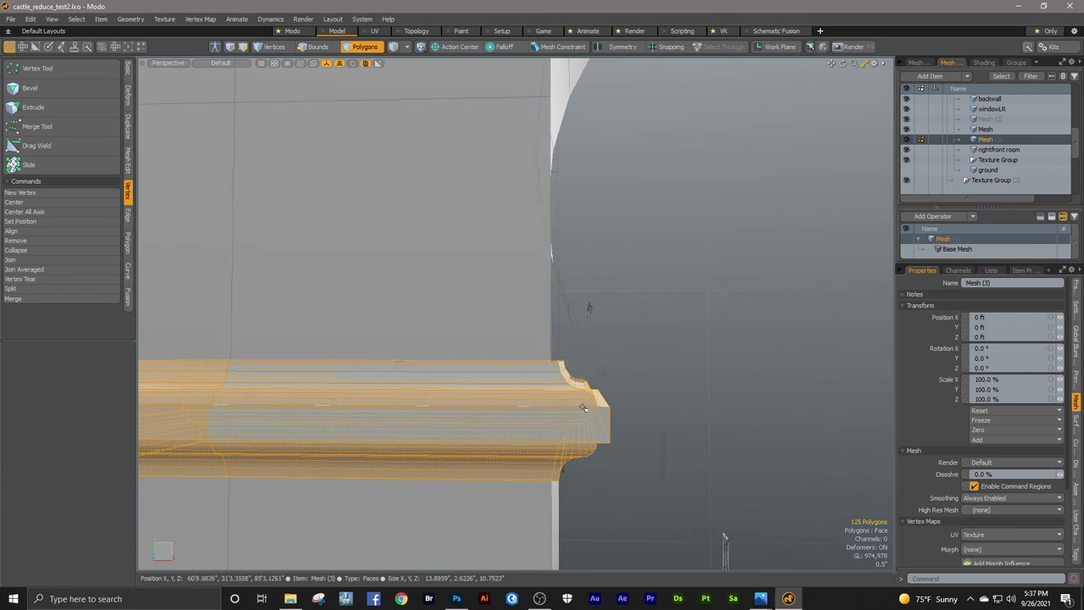
alt+drag(583, 408, 425, 378)
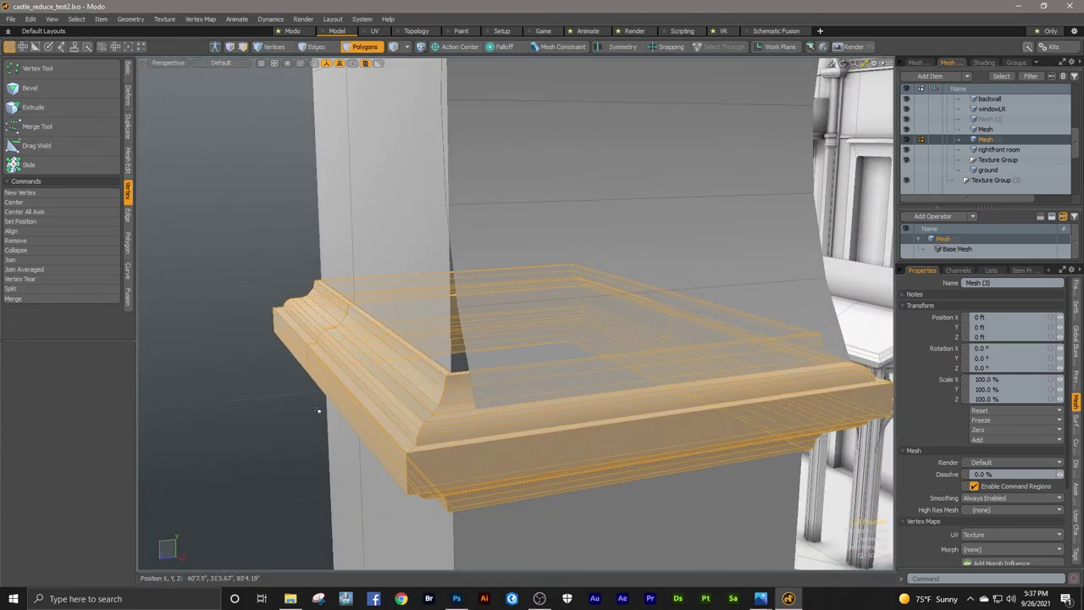
alt+drag(317, 410, 574, 352)
alt+drag(653, 379, 519, 367)
key(w)
mouse_move(384, 335)
mouse_down()
mouse_move(384, 347)
mouse_move(419, 346)
mouse_move(389, 353)
mouse_up()
ctrl+alt+drag(457, 323, 399, 327)
key(space)
Step: In the front view, select all profile vertices on the arch side of the leg's molding
click(178, 71)
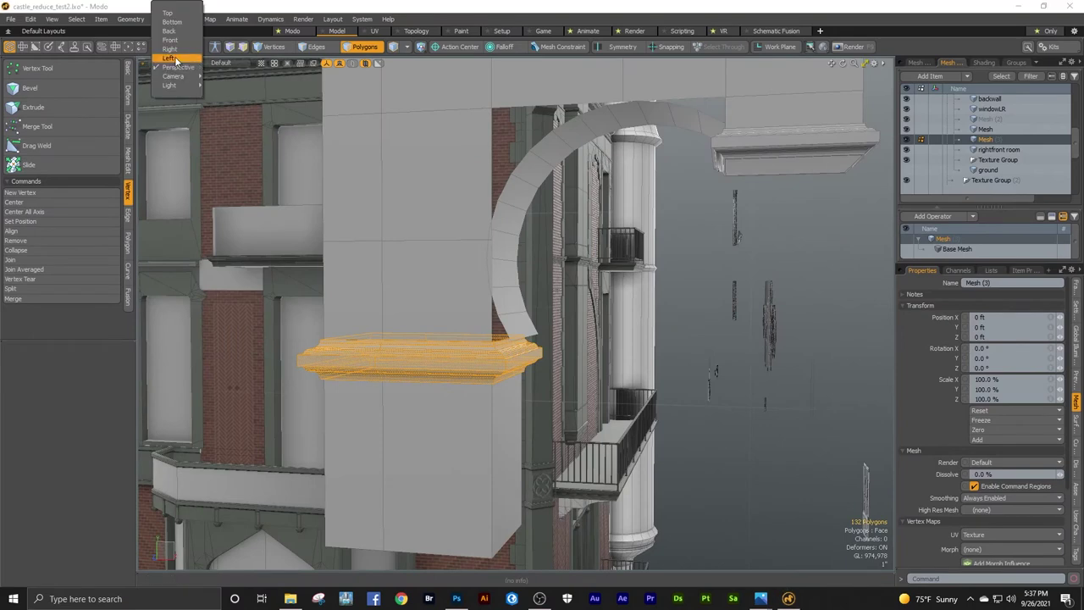
click(180, 83)
ctrl+alt+drag(404, 384, 600, 364)
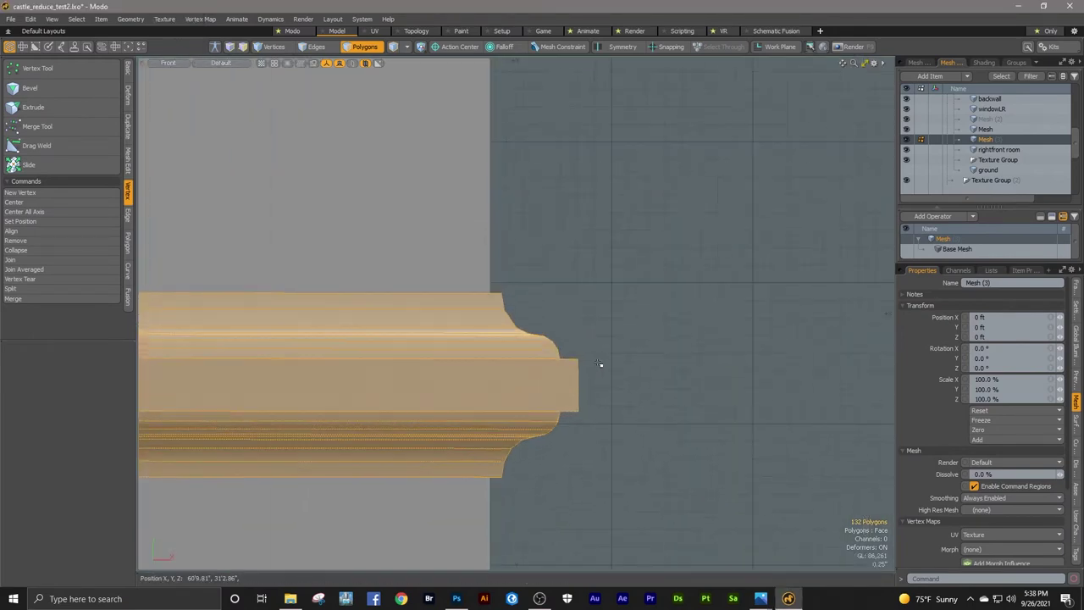
key(1)
mouse_move(459, 285)
right_down()
mouse_move(549, 434)
mouse_move(567, 505)
right_up()
shift+right_drag(631, 348, 476, 456)
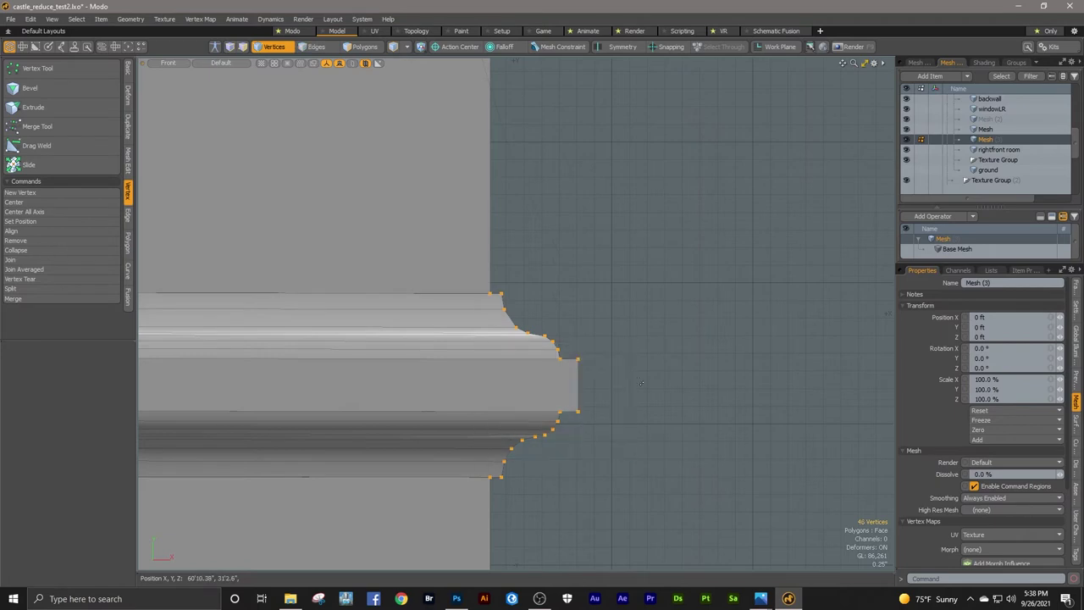
ctrl+alt+drag(641, 382, 531, 375)
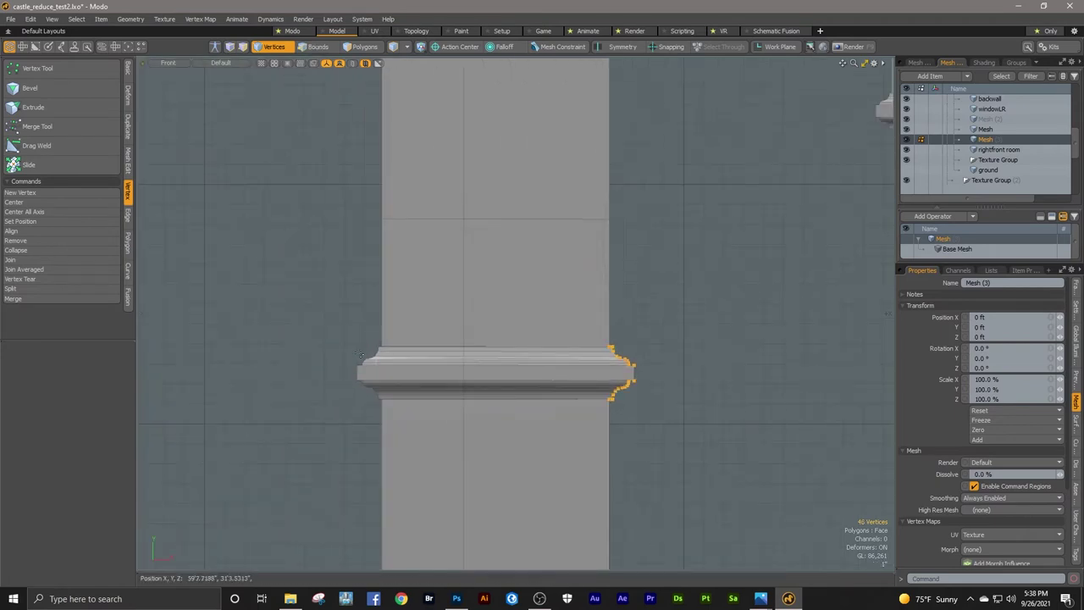
alt+shift+drag(506, 348, 442, 241)
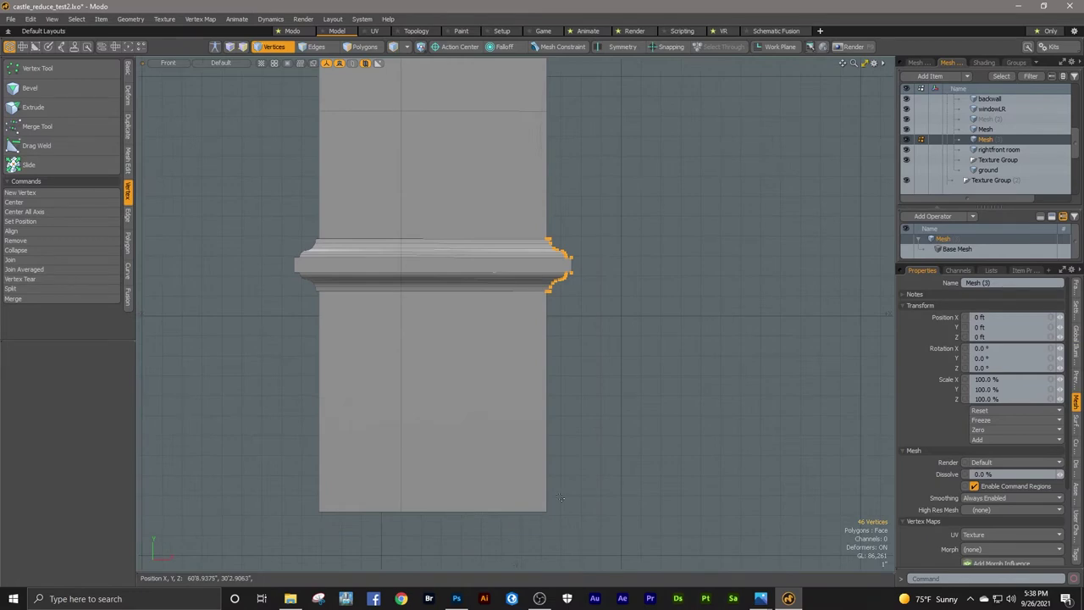
Step: In the perspective view, move the selected molding vertices outward along X to the arch's foot and clear the selection
click(168, 66)
click(172, 92)
alt+drag(482, 215, 500, 254)
scroll(607, 245, up, 3)
key(w)
drag(641, 434, 669, 438)
alt+drag(645, 377, 501, 346)
scroll(687, 260, down, 4)
key(Escape)
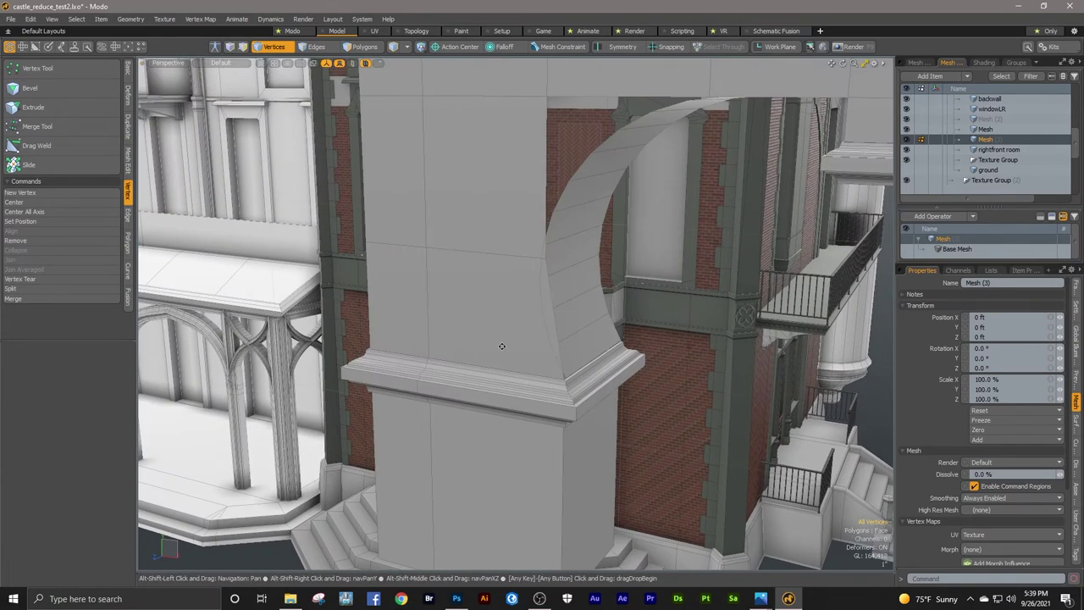
Step: Delete the polygons beside the arch on both the front and back faces of the leg, between the beam and the molding
key(3)
click(498, 316)
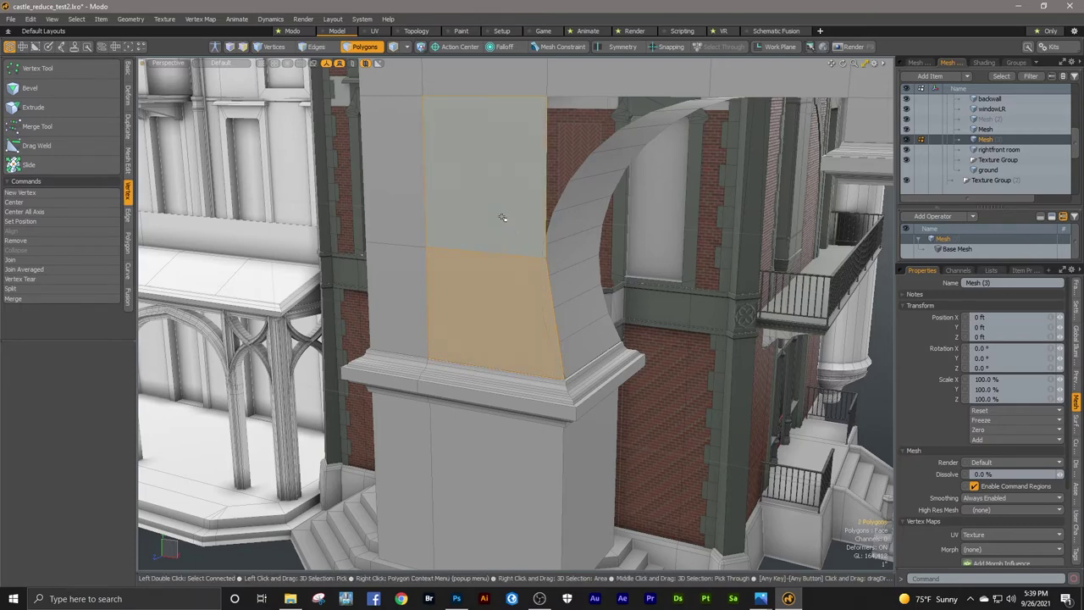
key(Delete)
alt+drag(503, 216, 326, 228)
drag(540, 188, 549, 261)
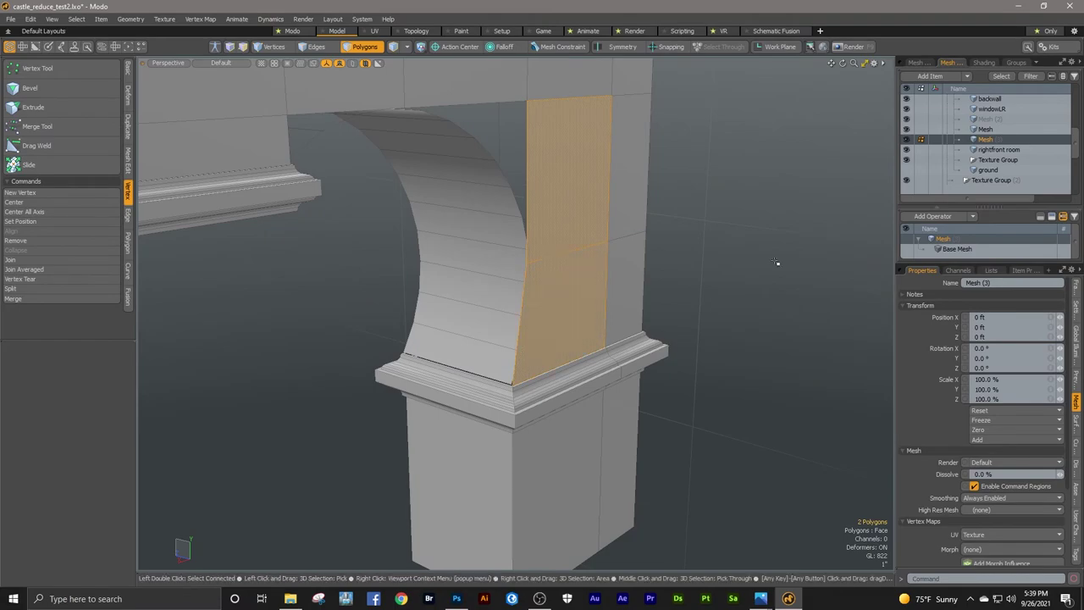
key(Delete)
alt+drag(719, 263, 740, 325)
Step: Delete the side polygon above the hanging end's molding that faces the arch
scroll(661, 264, down, 4)
scroll(695, 246, up, 5)
click(798, 220)
alt+drag(799, 220, 577, 337)
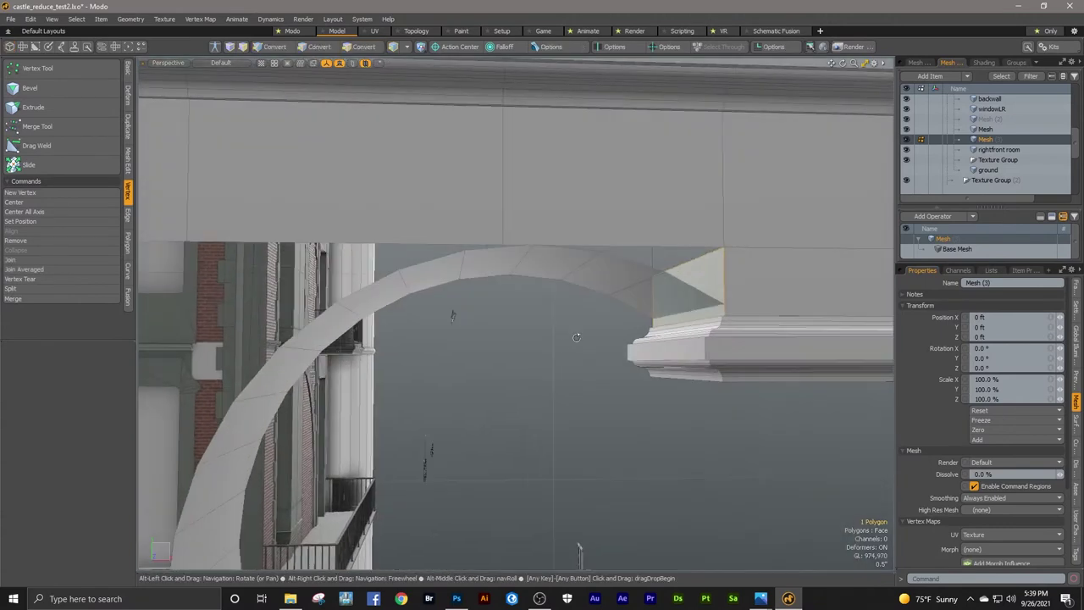
key(3)
key(Delete)
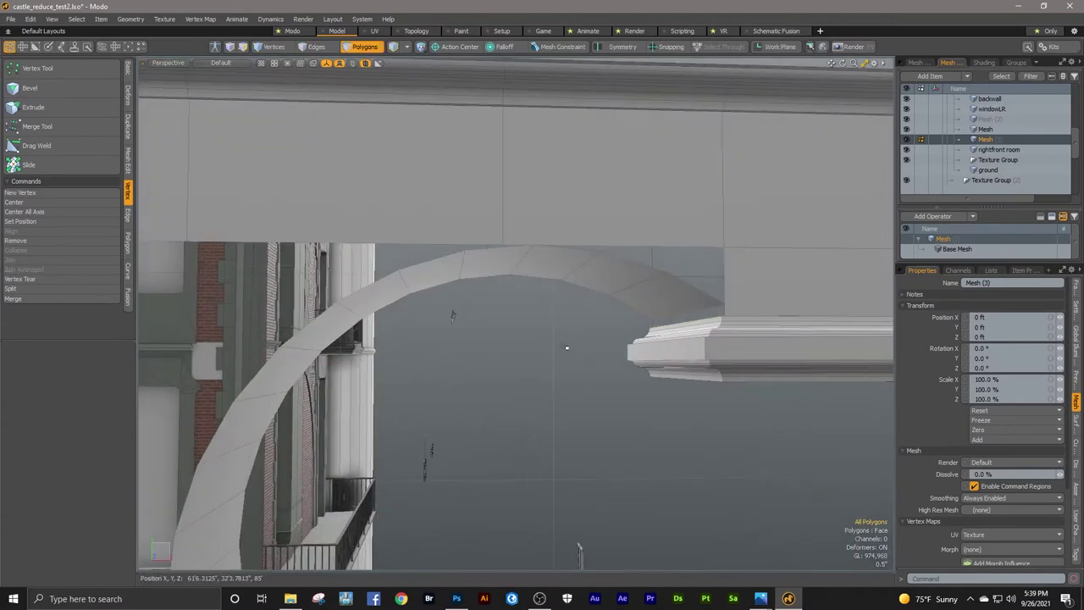
Step: In the front view, select the profile vertices at both ends of the hanging end's molding, then return to the perspective view
alt+drag(567, 347, 561, 347)
scroll(567, 333, down, 4)
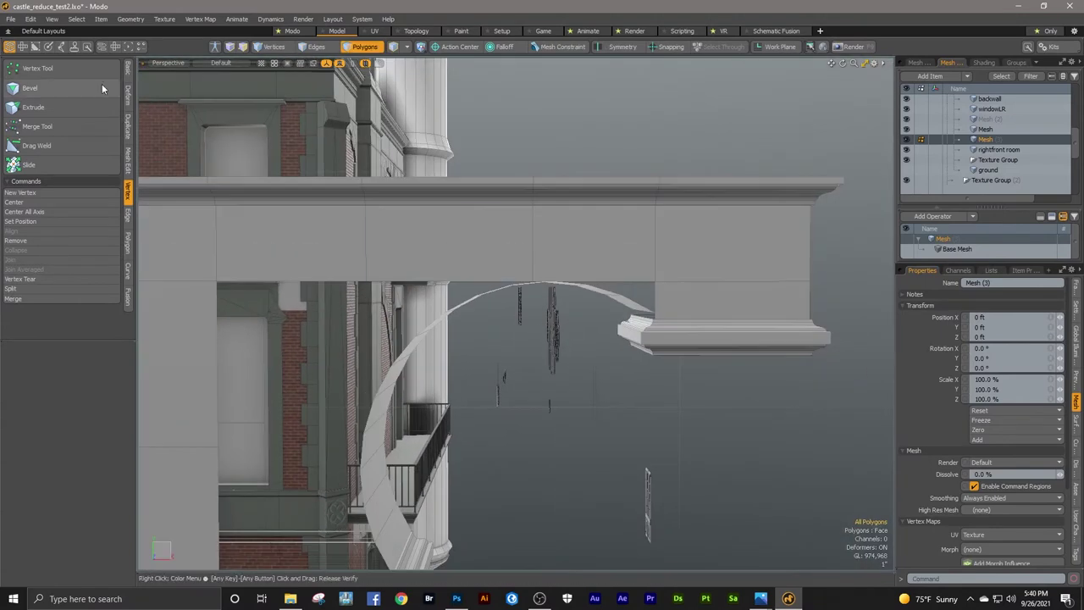
click(165, 65)
click(163, 45)
alt+shift+drag(725, 310, 460, 303)
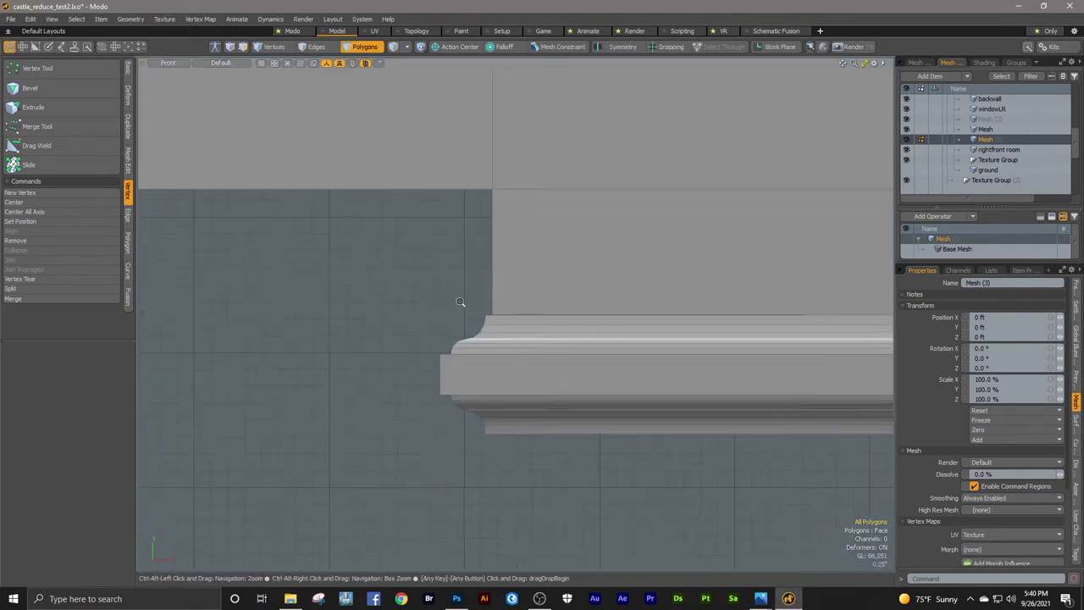
right_drag(435, 323, 503, 435)
shift+right_drag(416, 302, 498, 397)
mouse_move(568, 413)
ctrl+alt+mouse_down()
mouse_move(827, 366)
mouse_move(727, 349)
ctrl+alt+mouse_up()
click(169, 63)
click(178, 94)
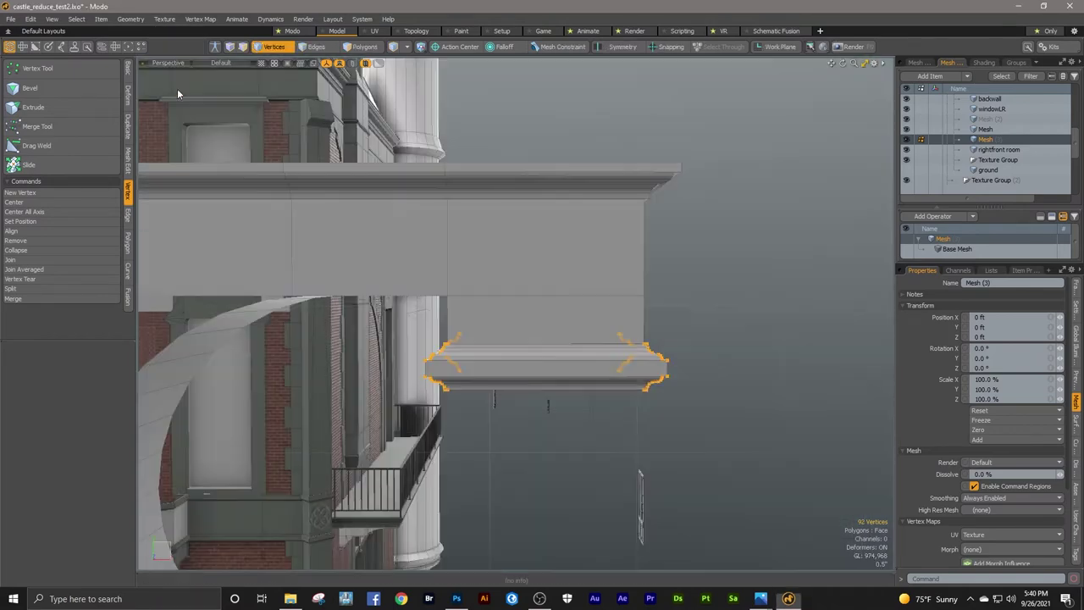
Step: Move the selected vertices of the hanging end's molding to line its inner edge up with the arch's end
scroll(484, 332, up, 3)
alt+drag(489, 331, 555, 335)
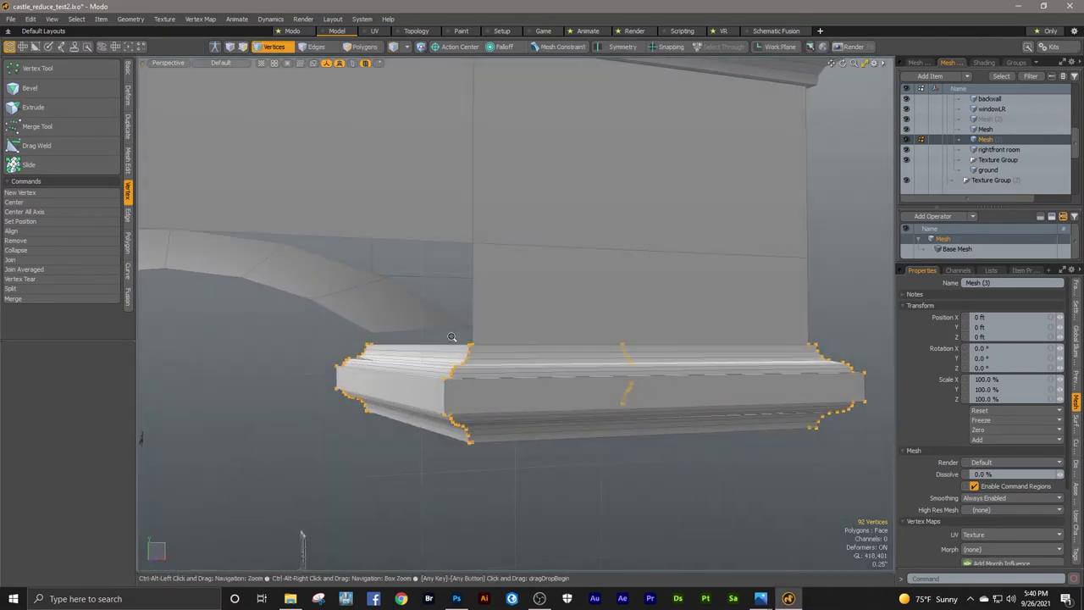
scroll(486, 331, up, 3)
key(w)
drag(635, 380, 613, 354)
key(q)
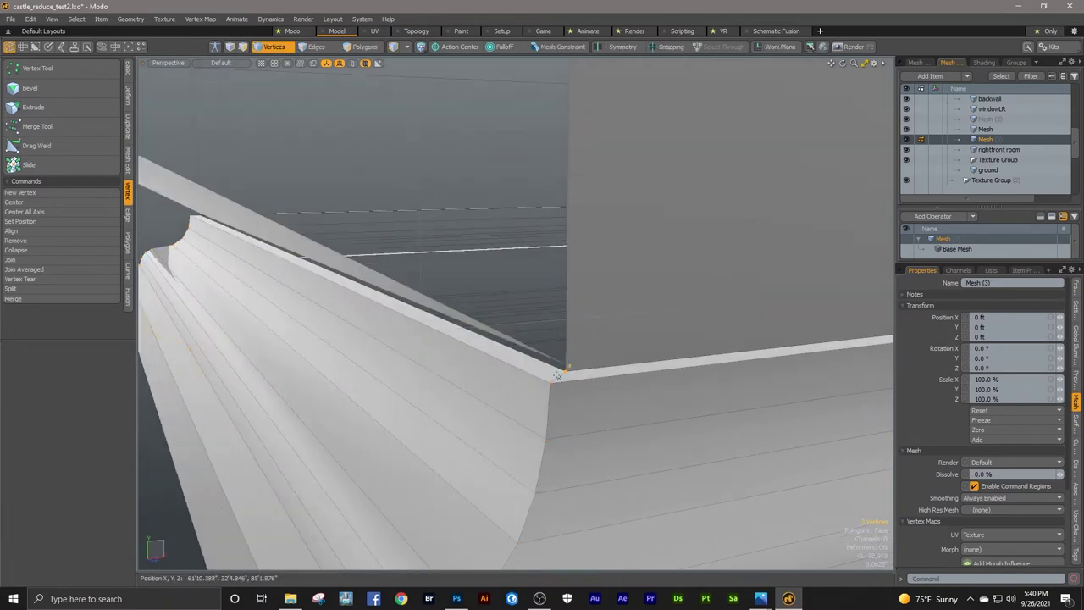
Step: Join Averaged the overlapping vertices at both corners where the arch meets the hanging end's molding
click(64, 269)
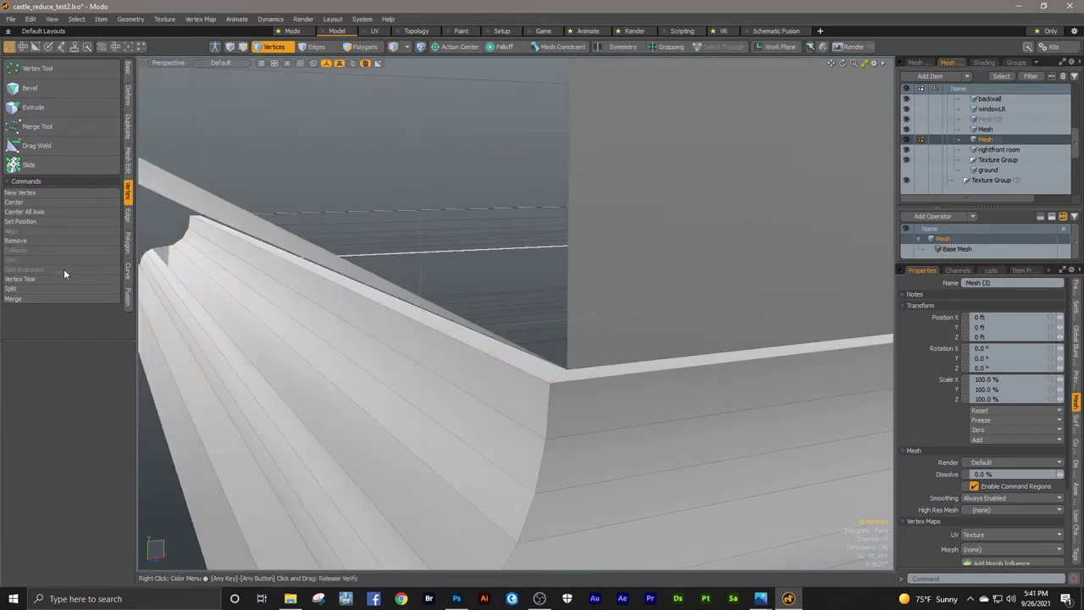
ctrl+alt+drag(626, 334, 534, 325)
click(57, 269)
alt+drag(534, 326, 550, 336)
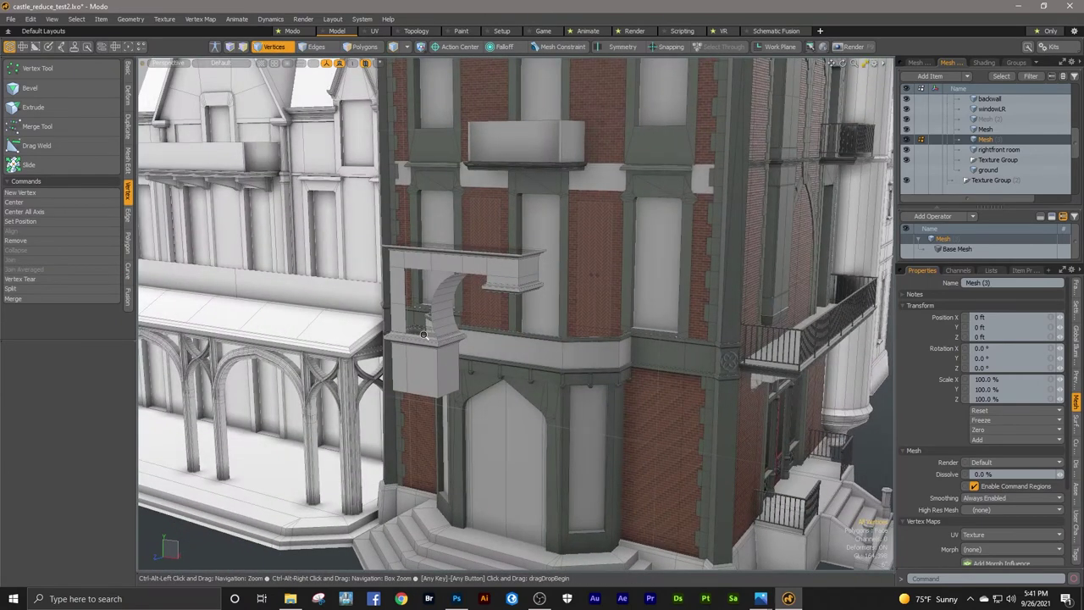
Step: Select the arch's bottom edge above the leg's molding and move it to the molding's upper edge
ctrl+alt+drag(516, 330, 584, 330)
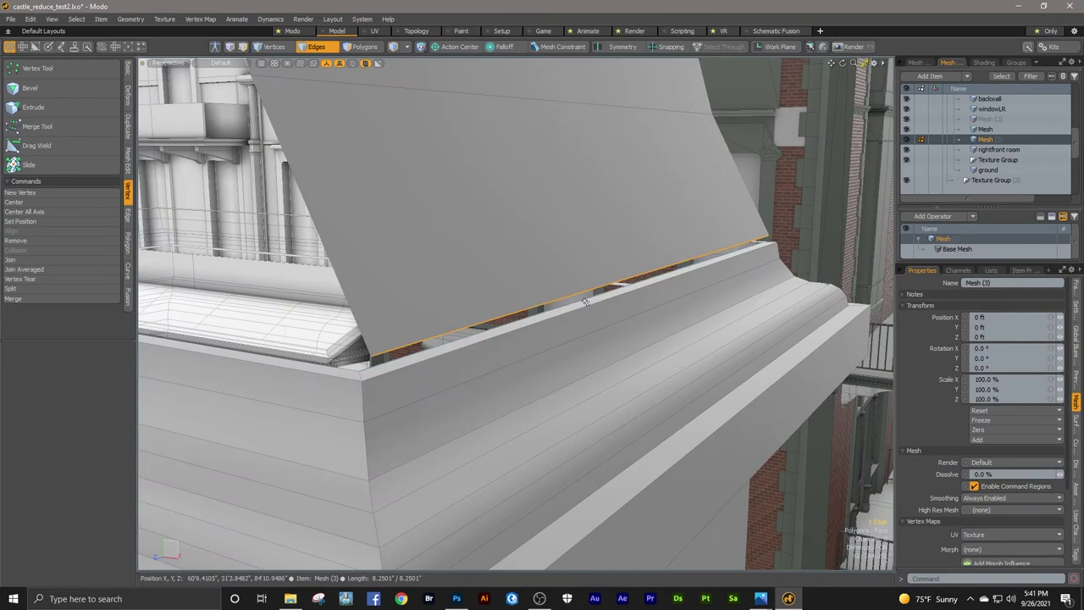
key(w)
drag(657, 192, 498, 330)
key(q)
Step: Join Averaged the vertices at both corners where the arch's foot meets the leg's molding
ctrl+alt+drag(364, 493, 503, 455)
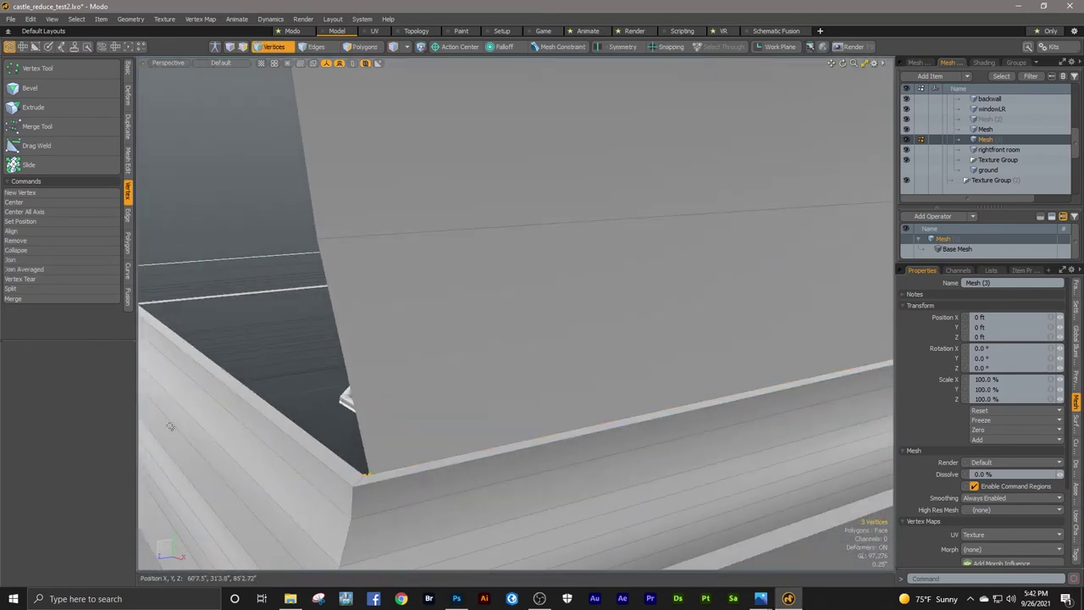
click(44, 273)
ctrl+alt+drag(525, 343, 432, 351)
alt+drag(432, 352, 508, 358)
click(55, 269)
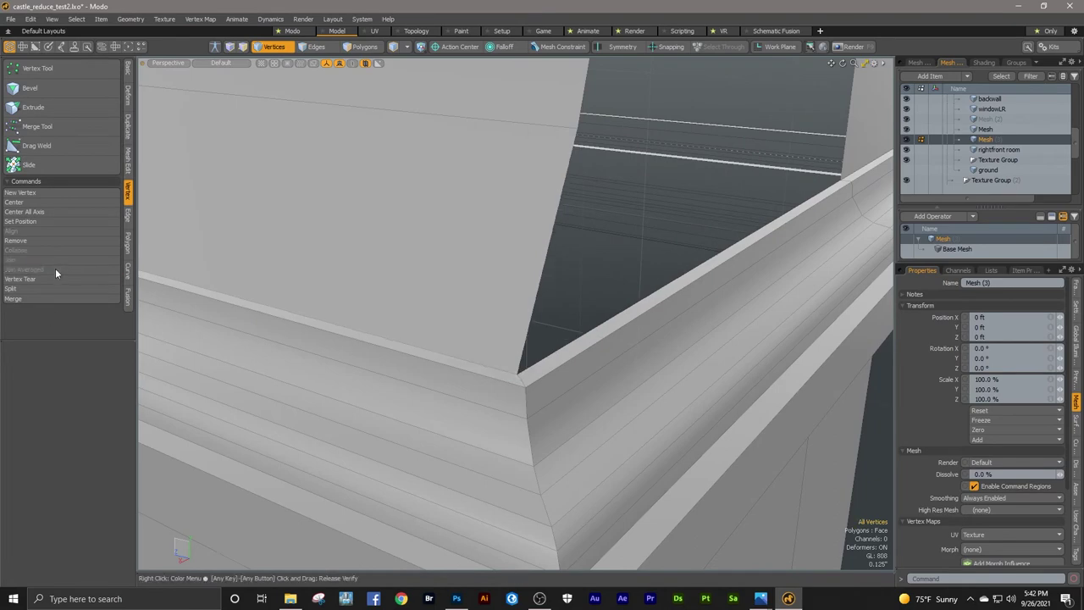
ctrl+alt+drag(584, 307, 477, 303)
alt+drag(477, 302, 519, 309)
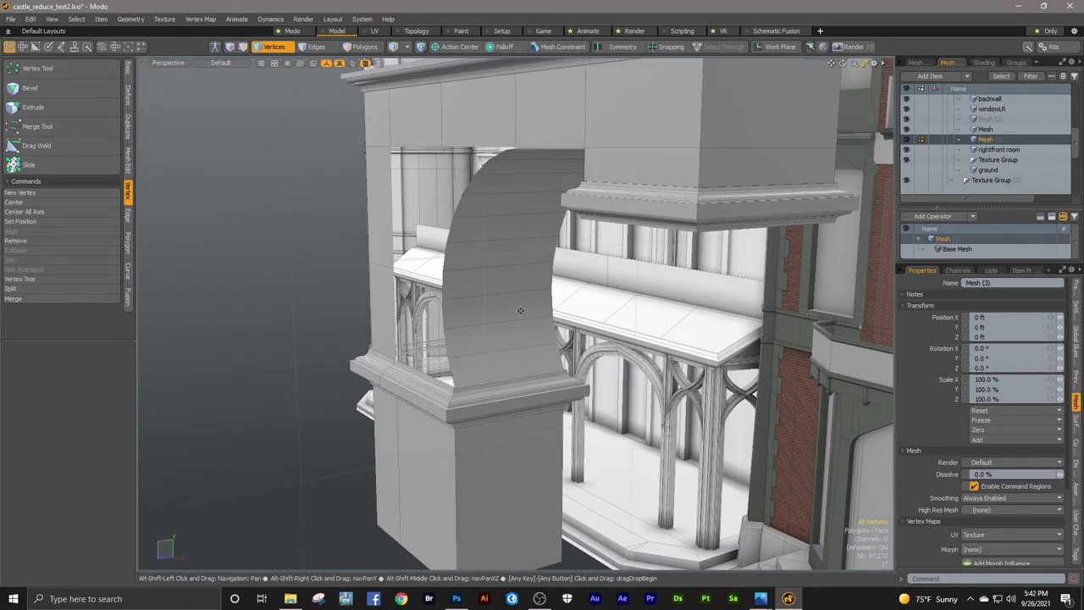
Step: Select the vertical edges across the middle of the beam's front face and move them along X to the arch's crown vertex
alt+drag(474, 347, 567, 220)
key(w)
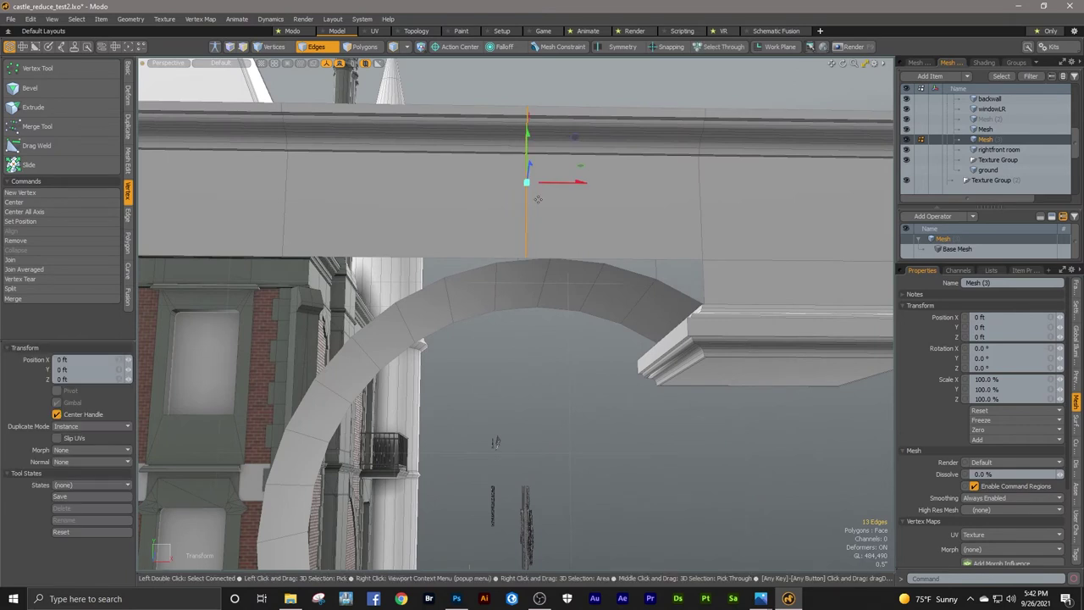
key(q)
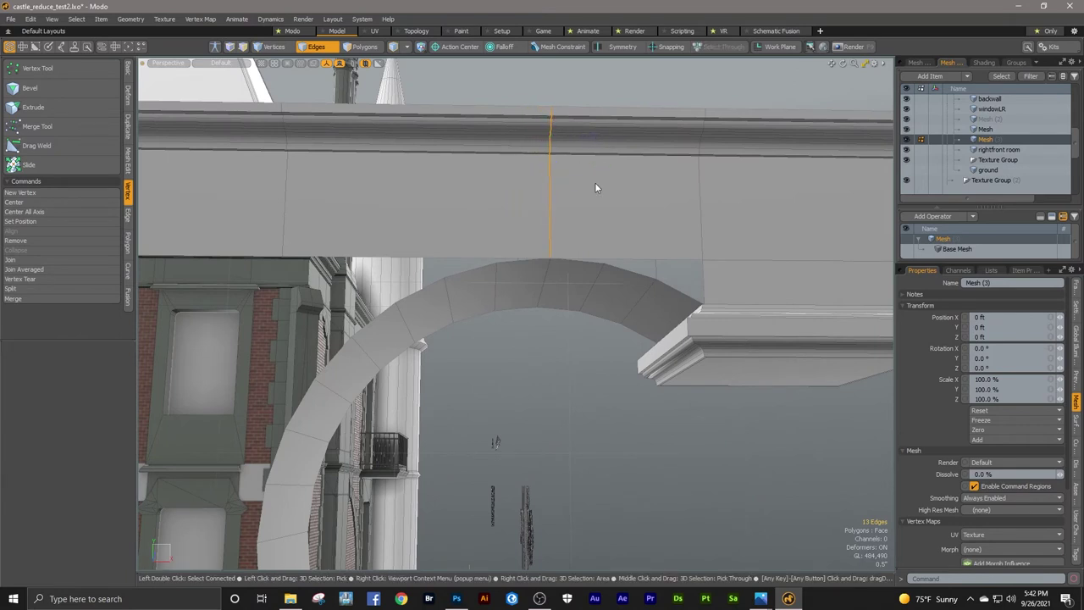
ctrl+alt+drag(595, 188, 619, 222)
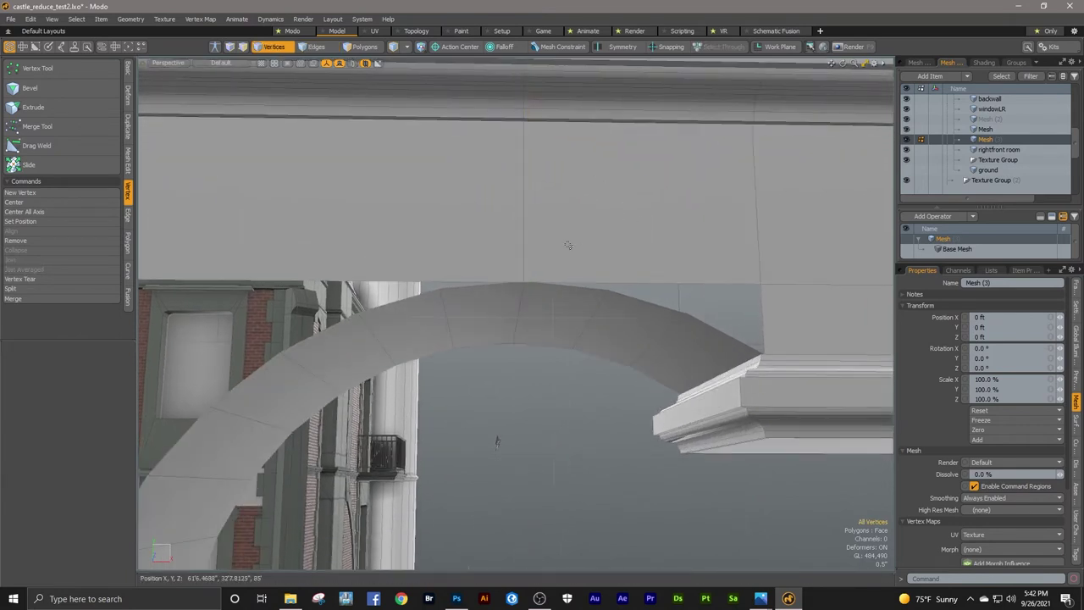
Step: Move the matching vertical edges on the beam's back face along X to the arch's crown vertex
alt+drag(406, 275, 443, 188)
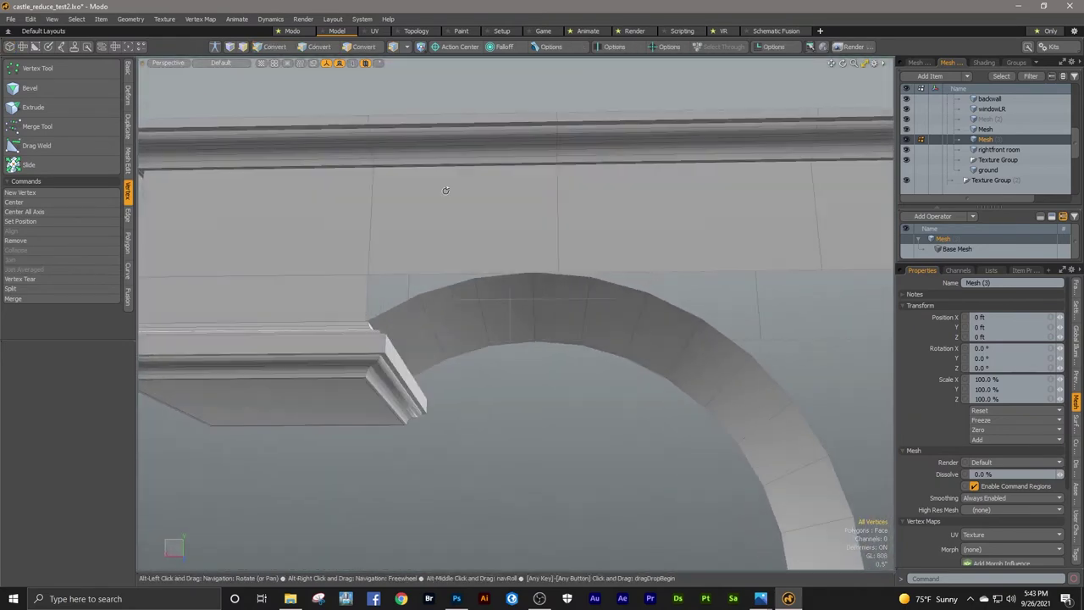
key(w)
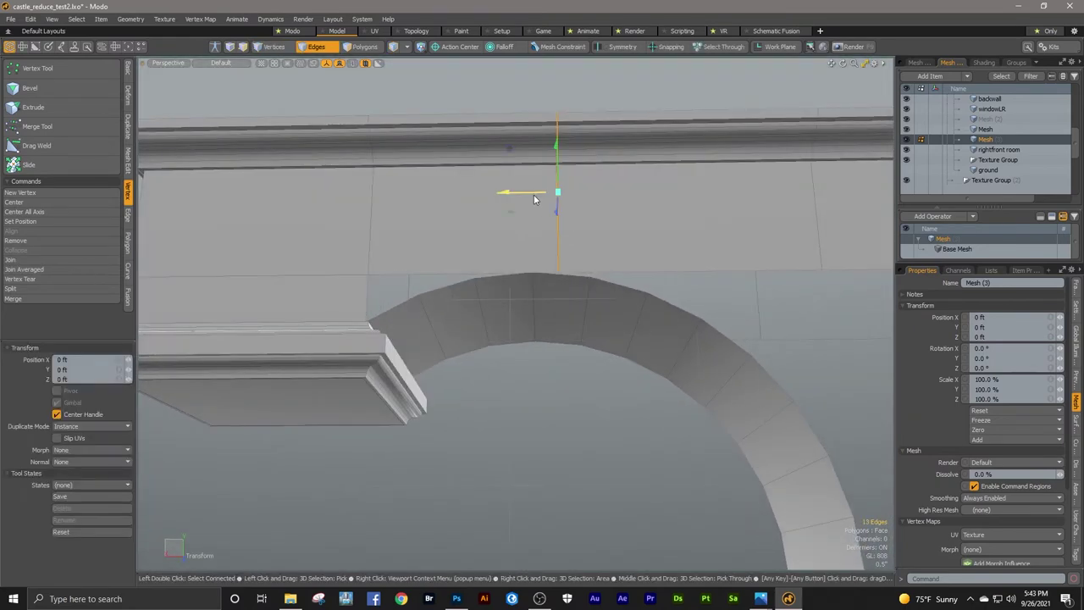
drag(500, 193, 497, 193)
key(q)
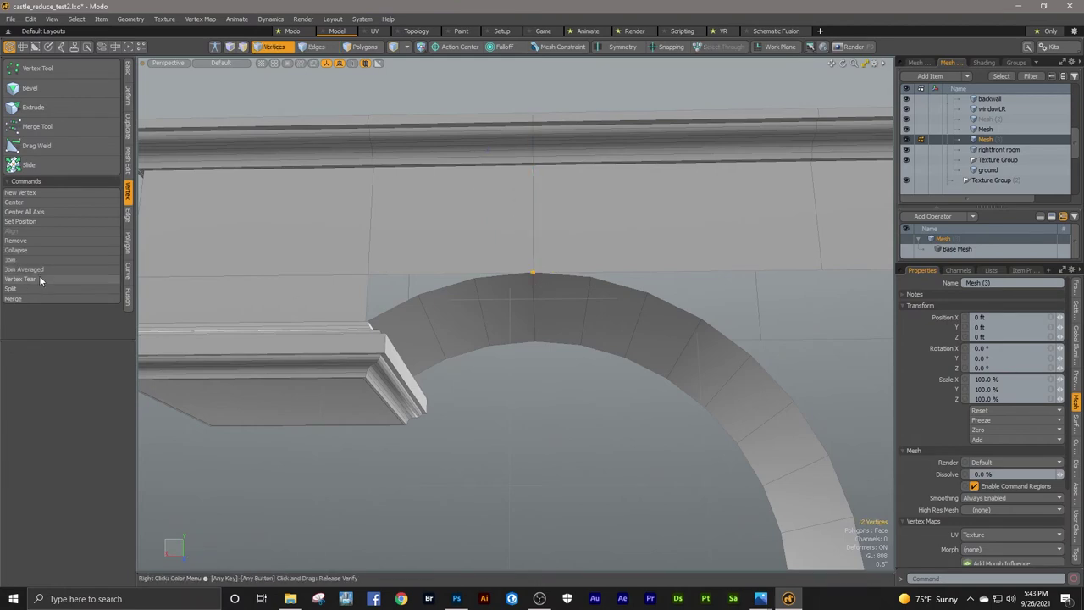
Step: Make a polygon across the gap between the beam, the arch and the short leg's molding on one side, and triple it
mouse_move(426, 286)
alt+mouse_down()
mouse_move(415, 305)
mouse_move(423, 322)
mouse_move(429, 276)
alt+mouse_up()
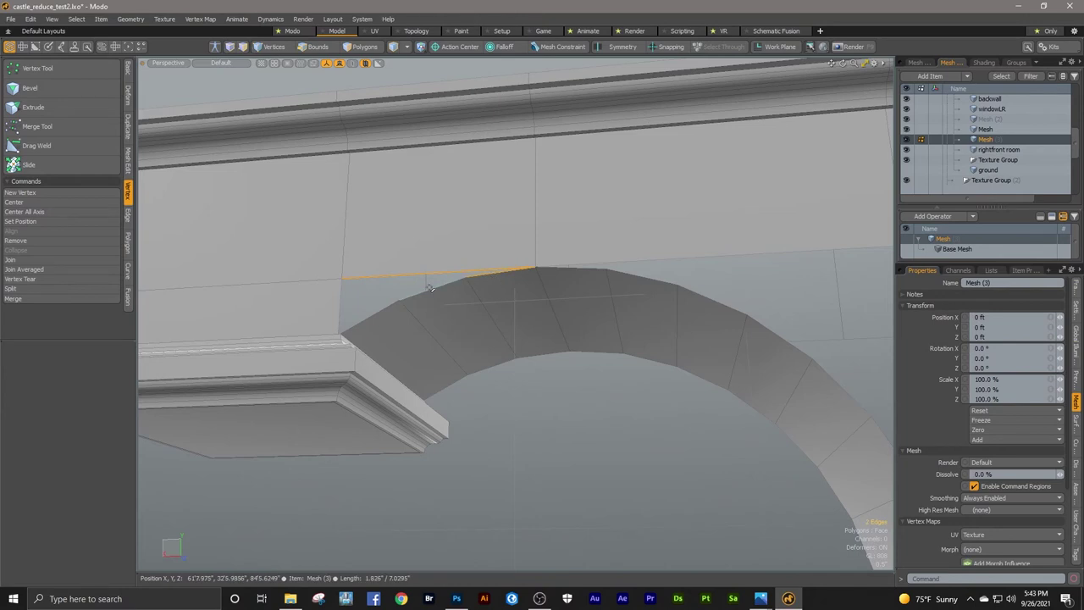
shift+click(340, 297)
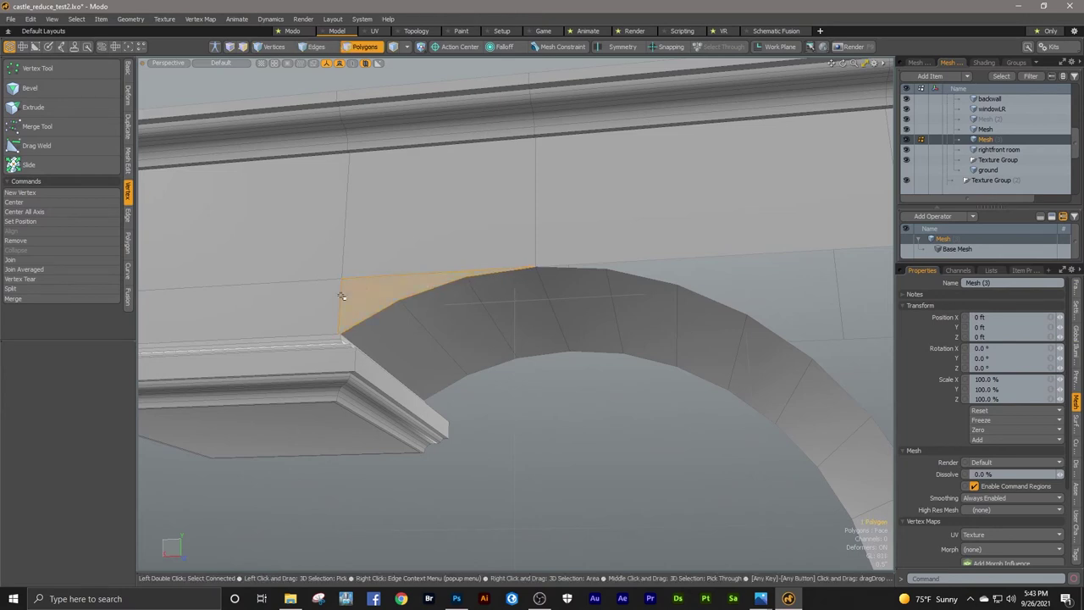
click(128, 242)
click(58, 250)
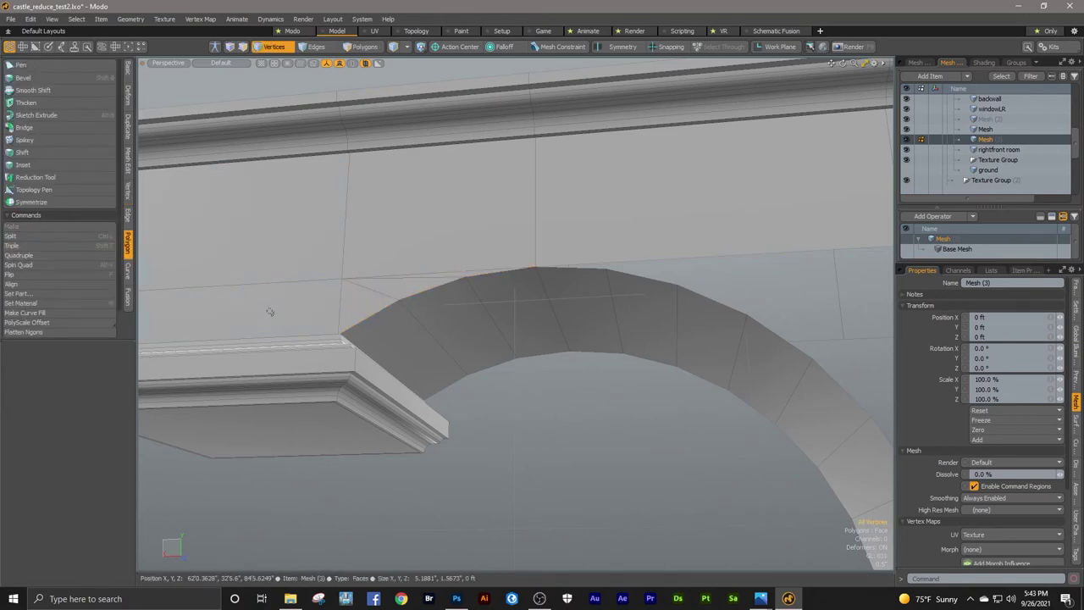
Step: Select the edges around the matching gap on the bracket's opposite side and make a polygon across it
alt+drag(266, 307, 770, 295)
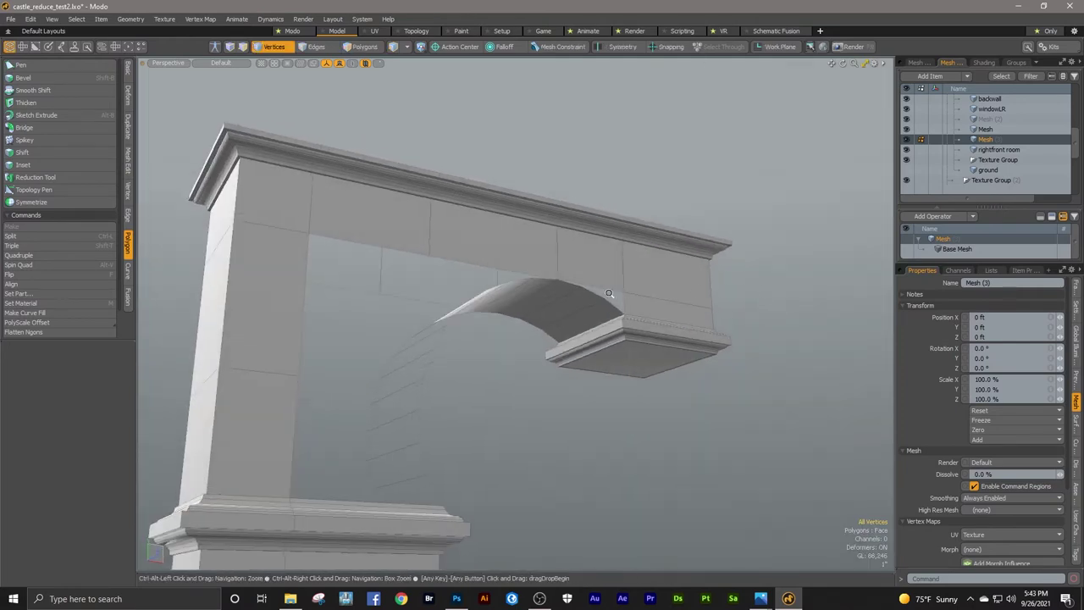
scroll(686, 283, up, 6)
scroll(693, 275, down, 2)
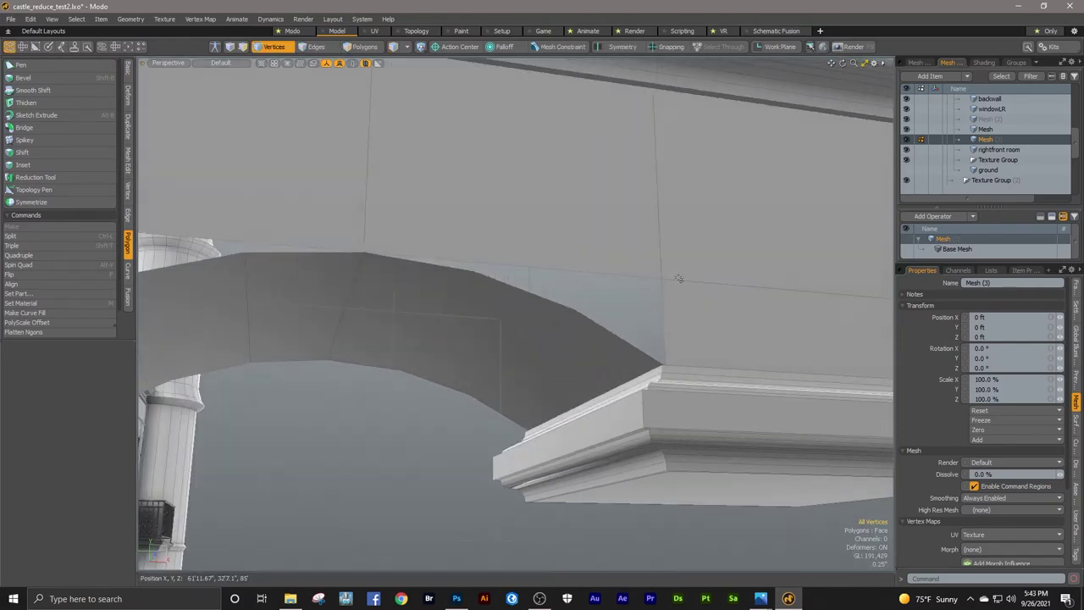
key(2)
click(654, 283)
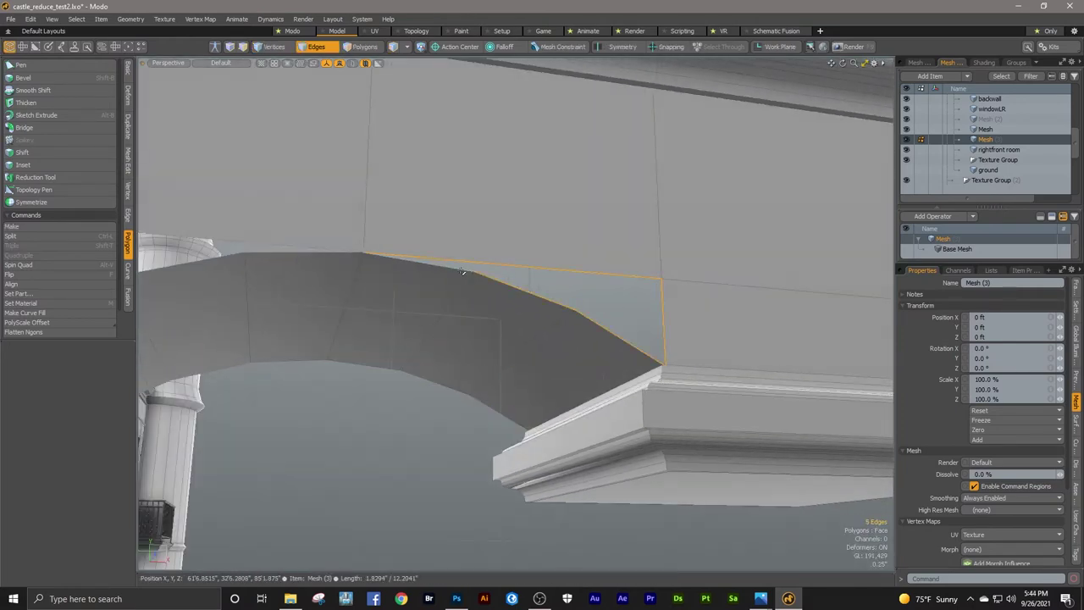
key(3)
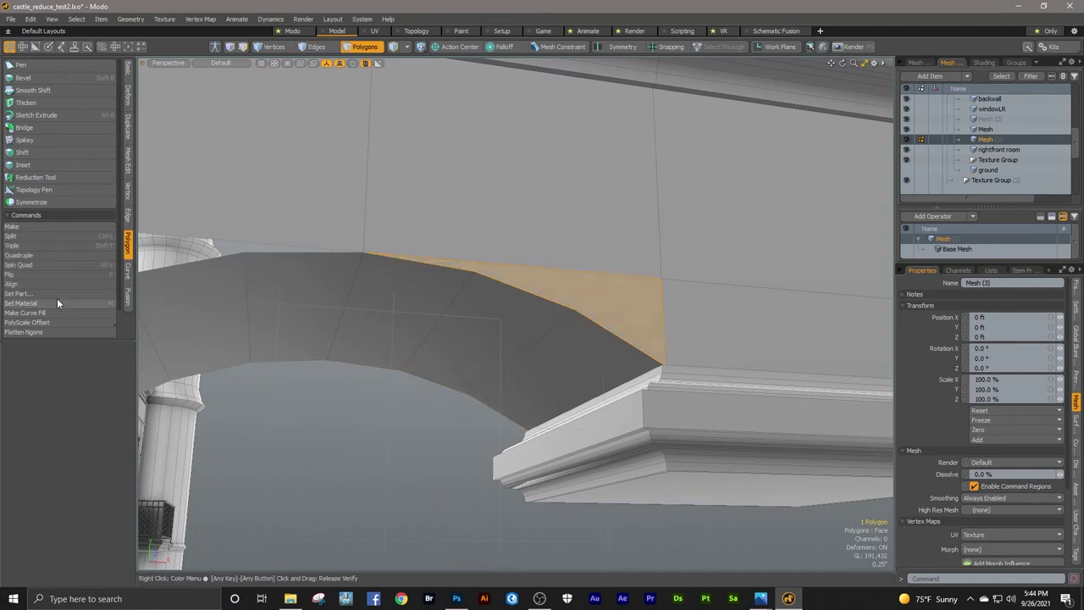
click(46, 255)
click(29, 19)
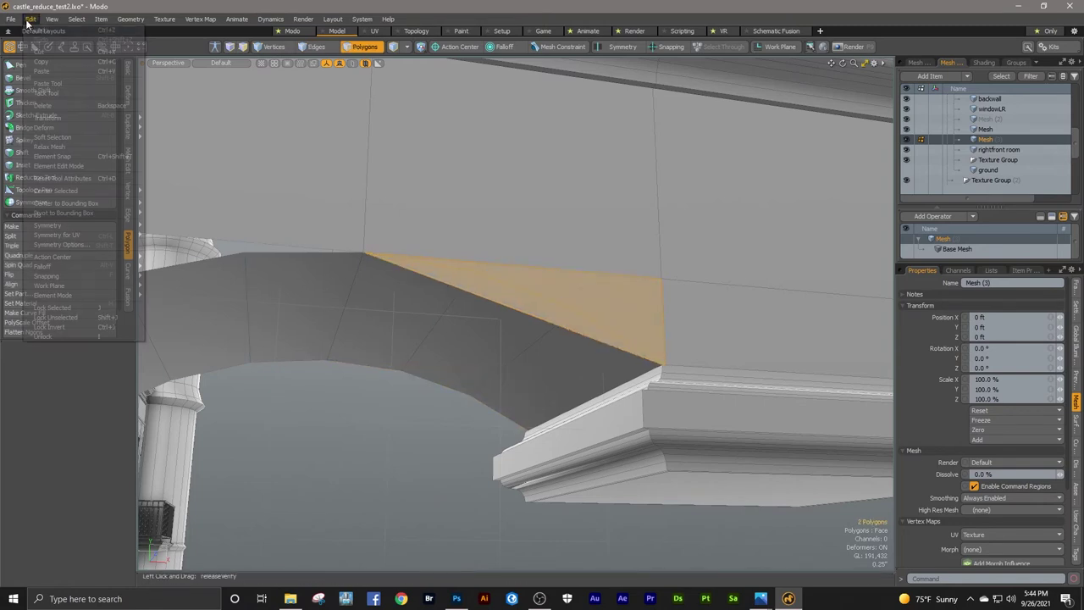
click(39, 30)
Step: Triple the new polygon between the beam, the arch and the short leg's molding
click(45, 246)
key(1)
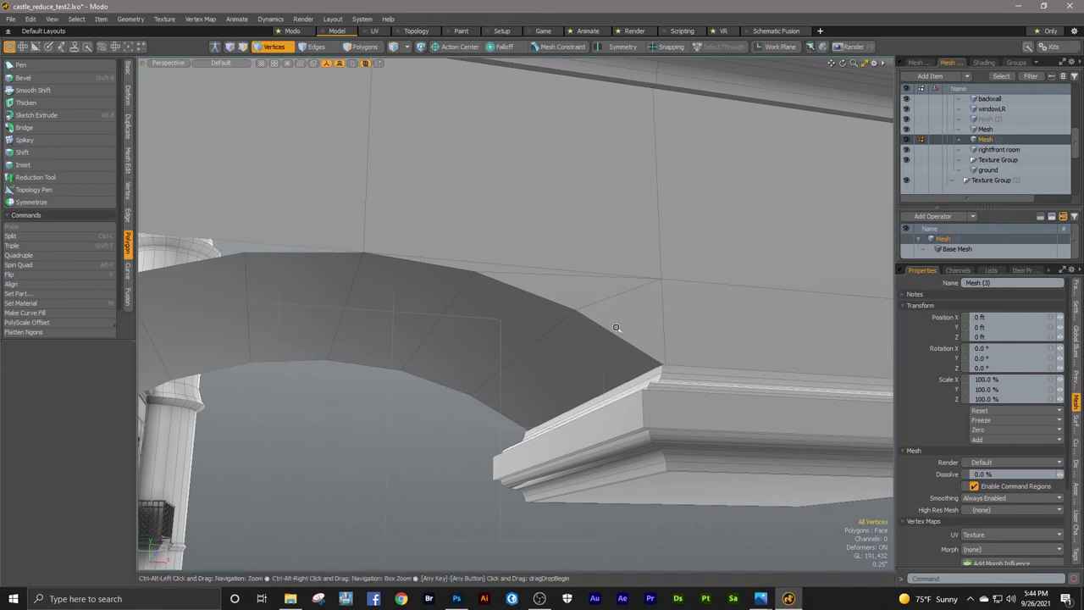
ctrl+alt+drag(616, 328, 516, 313)
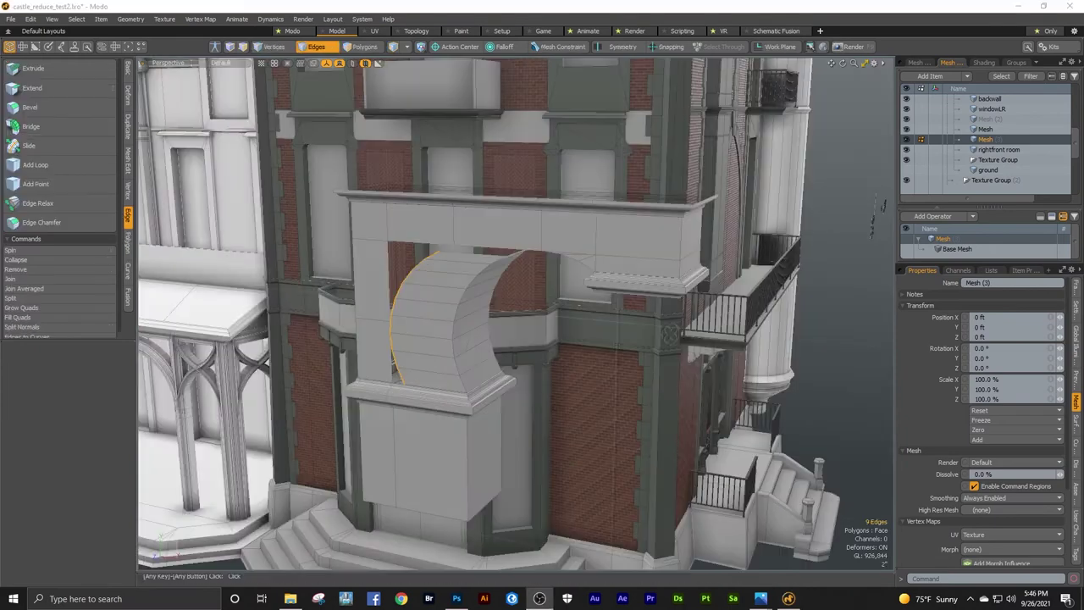
Step: Select the arch's side edges from its foot to near the crown on the side still open and Extend them about -6.94" along X
alt+drag(355, 345, 342, 346)
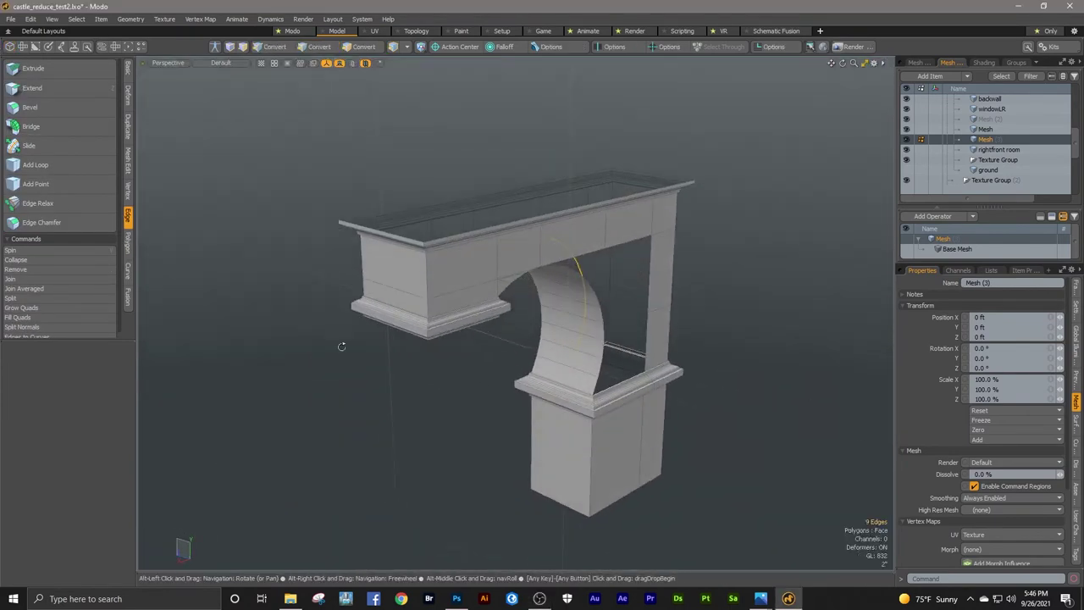
scroll(632, 359, up, 3)
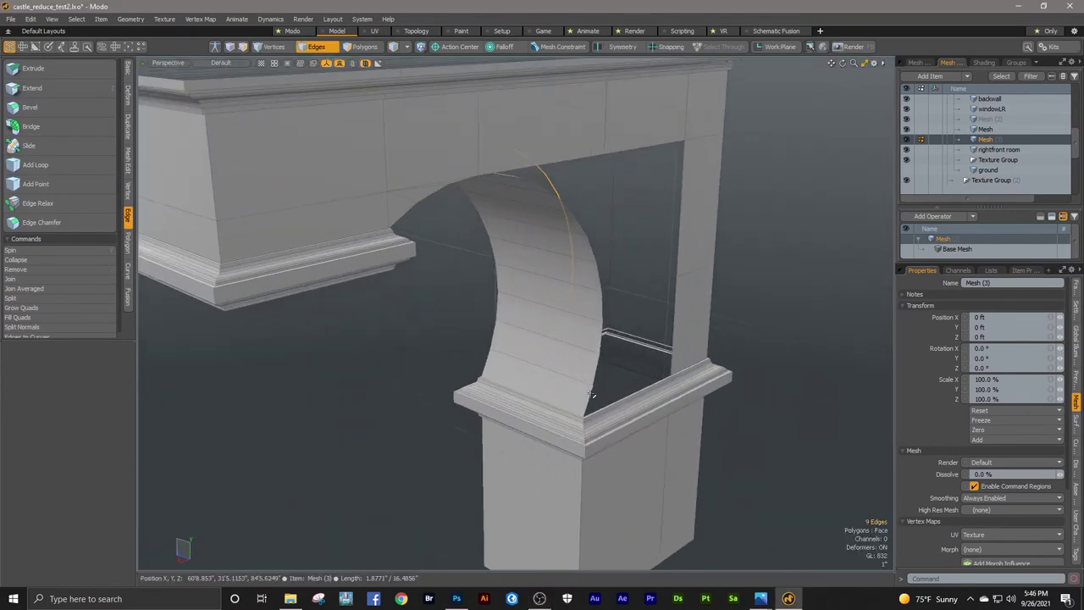
key(Up)
key(Up)
key(Up)
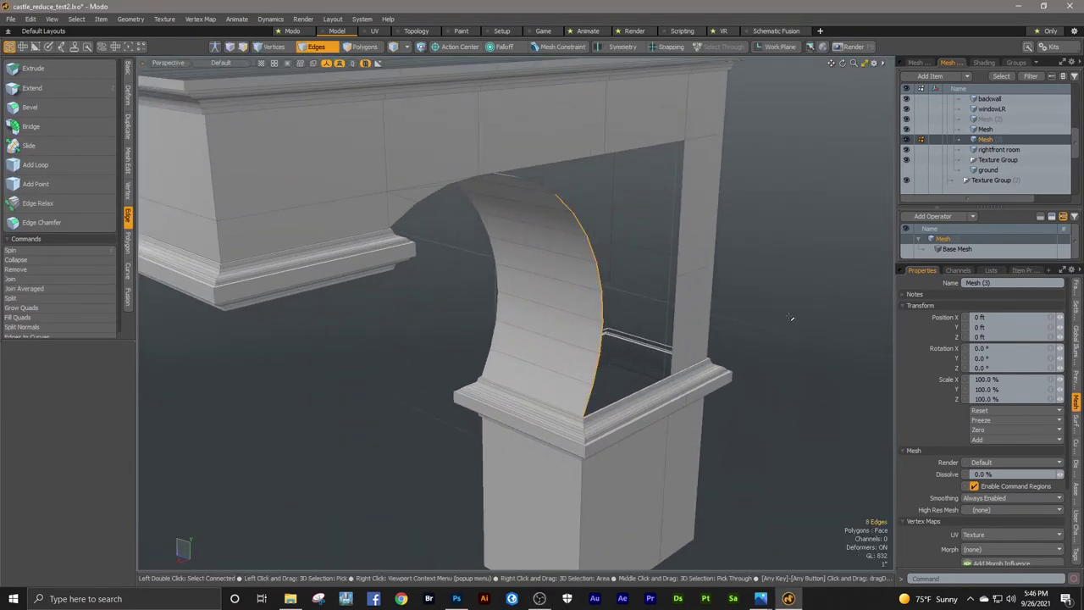
alt+drag(790, 316, 781, 268)
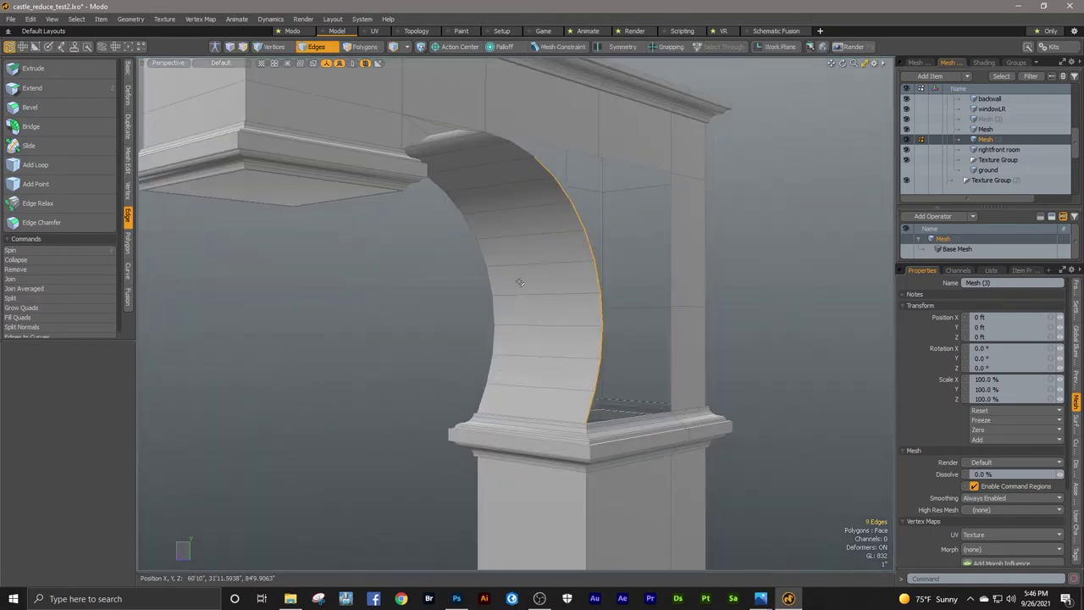
alt+drag(520, 283, 267, 276)
click(86, 91)
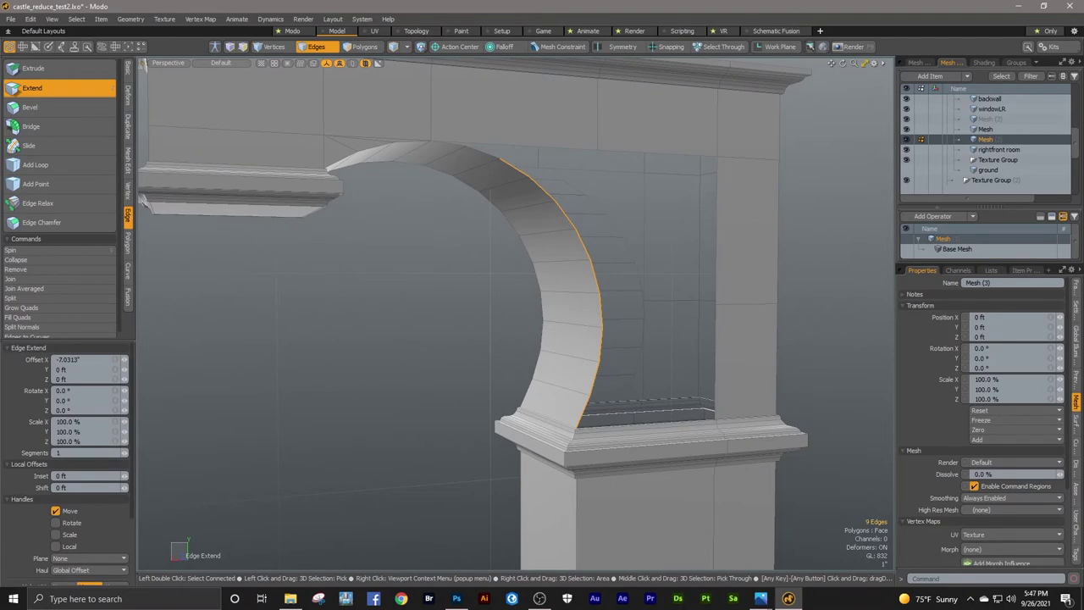
drag(501, 296, 623, 294)
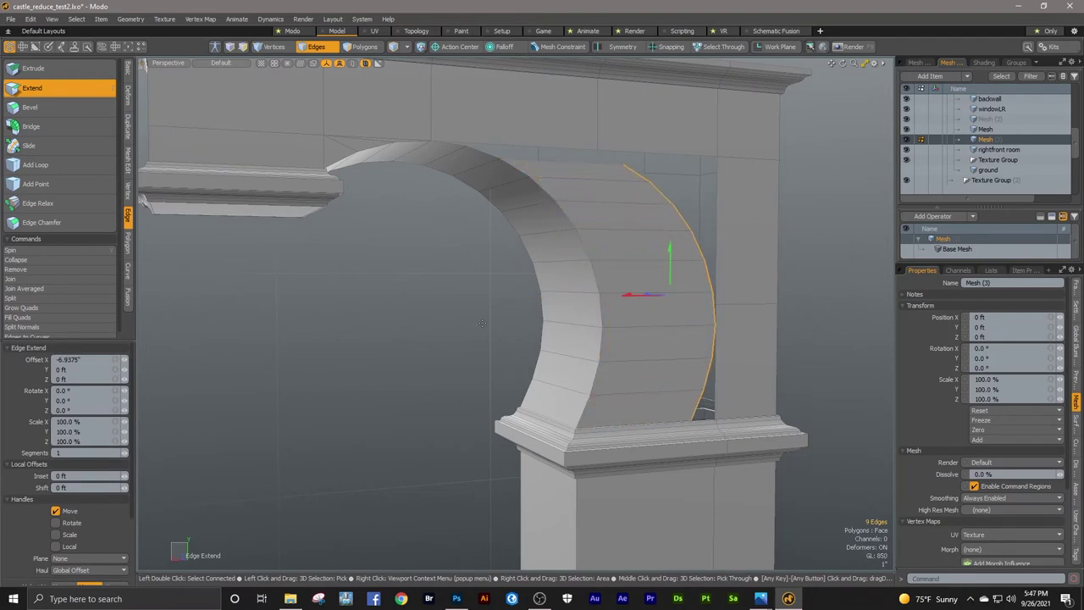
Step: Select the next arch edge toward the crown on the same side and Extend it about -6.92" along X
key(space)
alt+drag(482, 323, 416, 373)
key(3)
scroll(476, 201, up, 4)
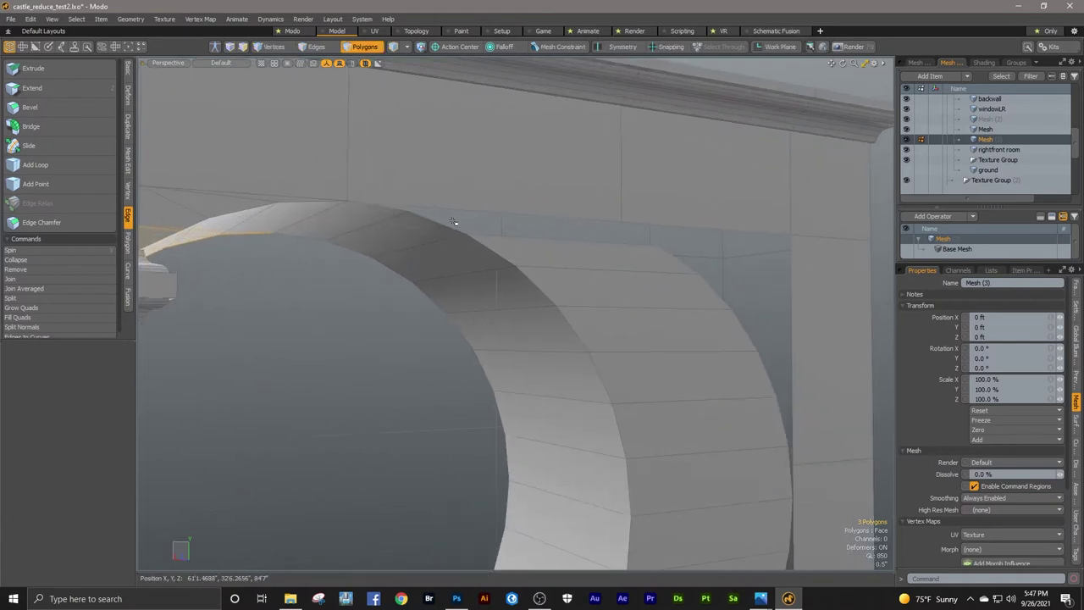
key(2)
alt+drag(452, 227, 404, 269)
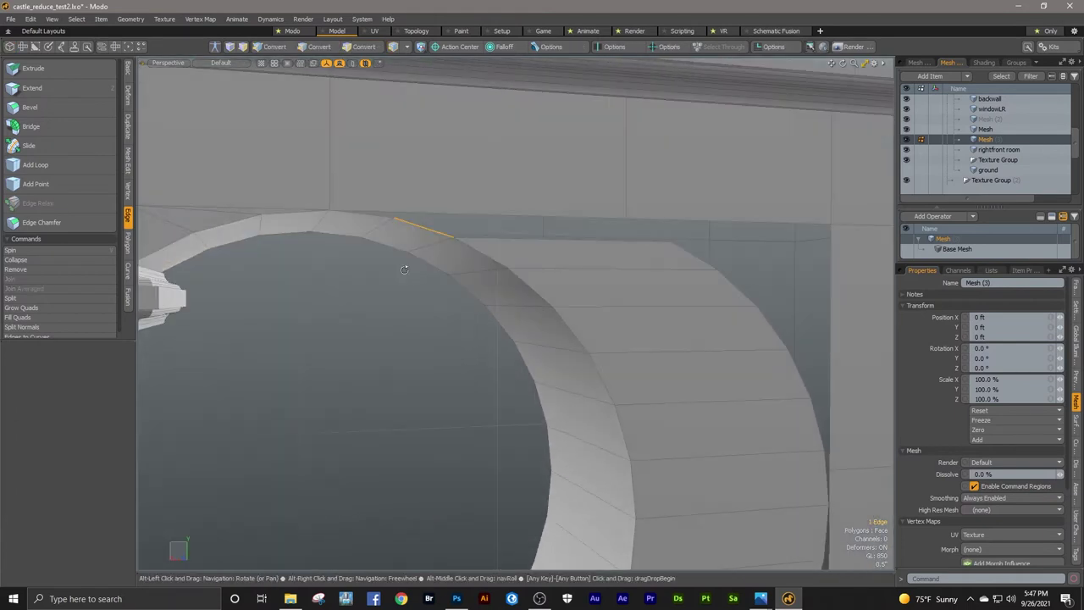
click(87, 88)
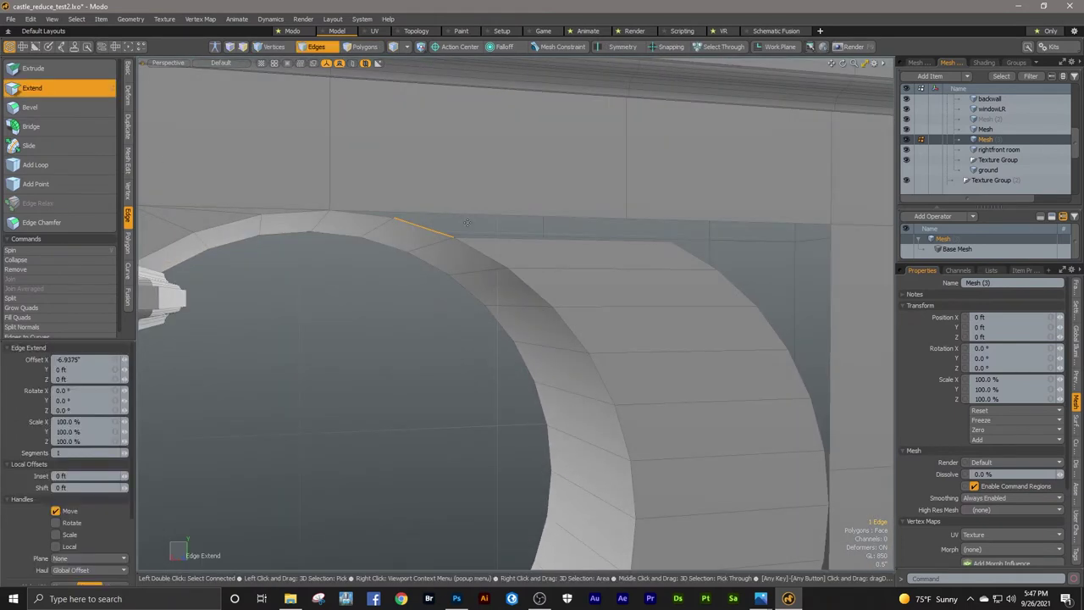
drag(378, 221, 526, 229)
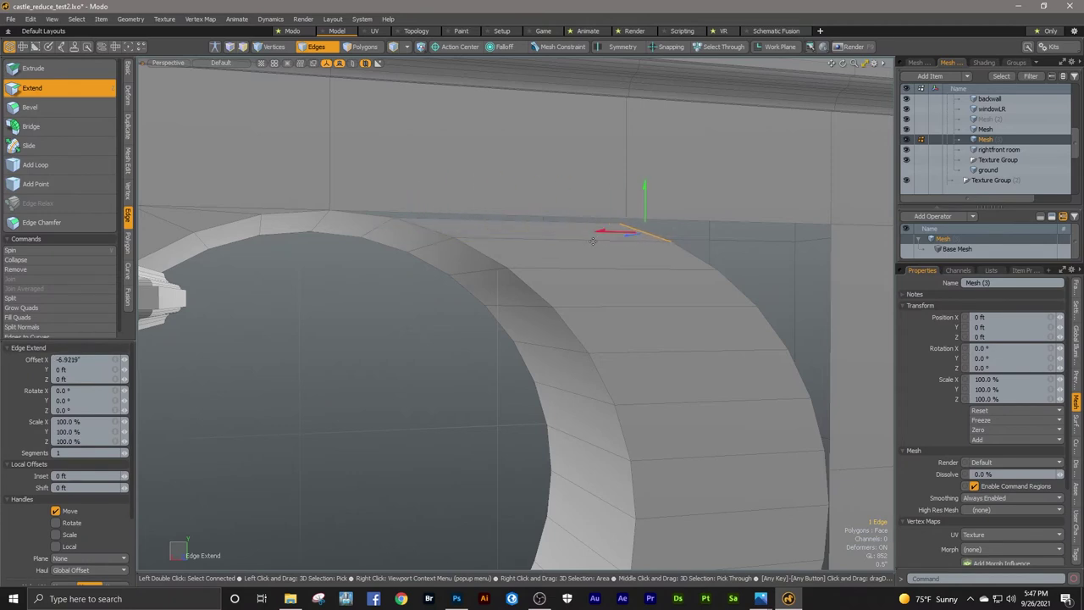
Step: Join the two neighboring vertices where the new extension meets the outer end of the larger one
key(1)
click(127, 189)
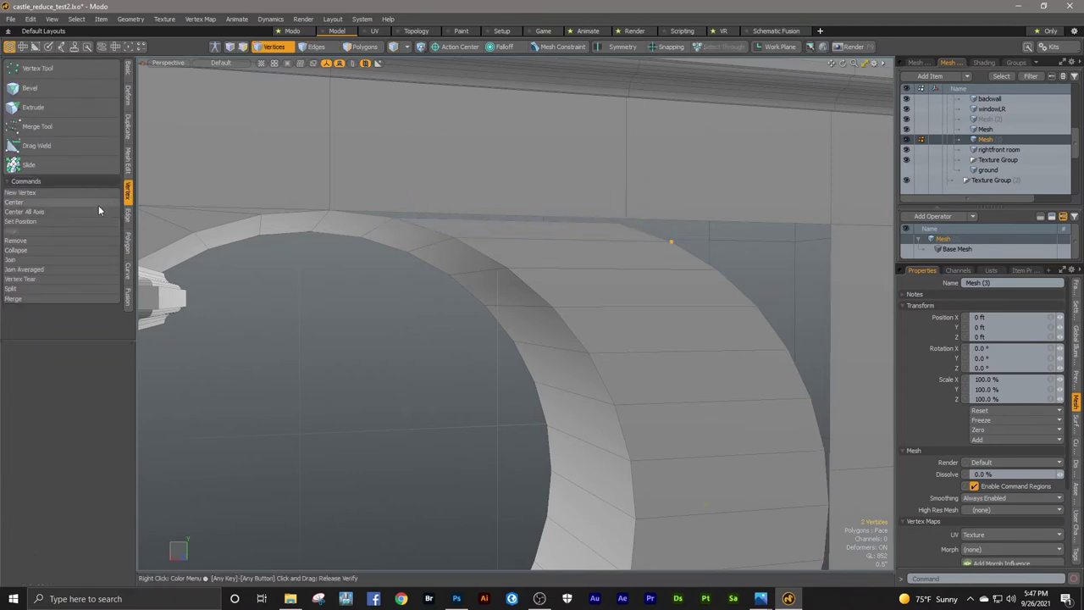
scroll(364, 291, down, 3)
Step: Select the matching open arch edge toward the crown on the bracket's opposite side
alt+drag(365, 290, 585, 254)
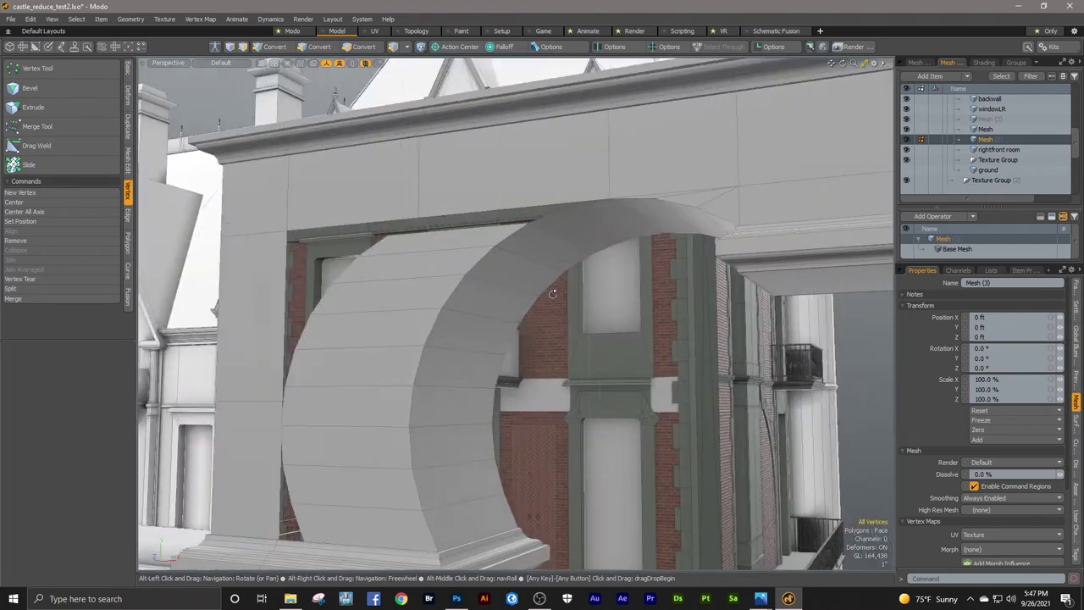
scroll(601, 188, up, 3)
key(2)
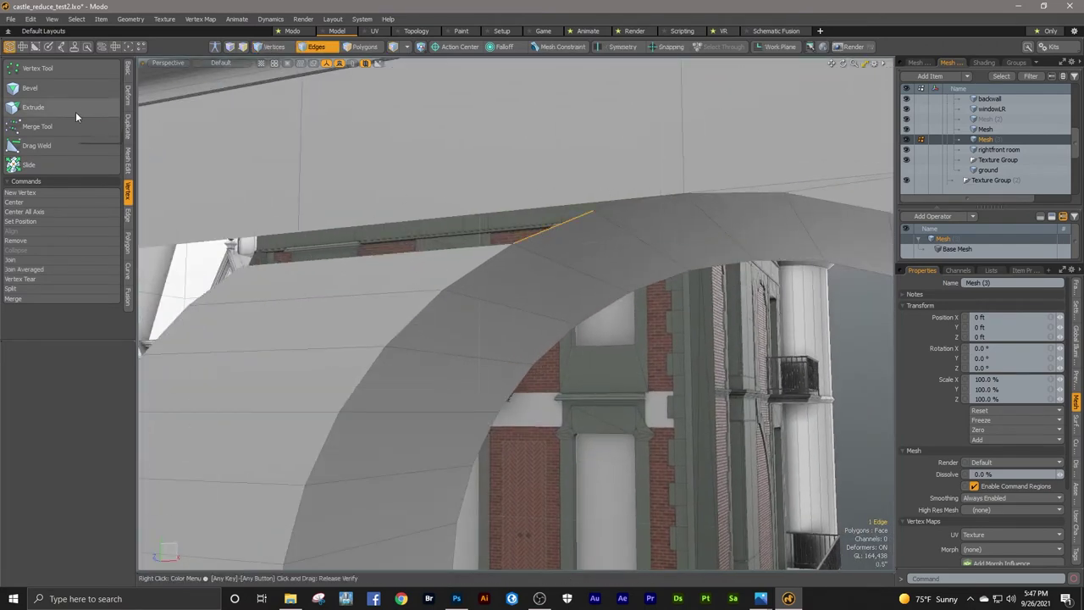
Step: Extend the selected edge at the crown of the arch by about -7.01" along X, across the arch's outer surface
click(127, 214)
click(32, 87)
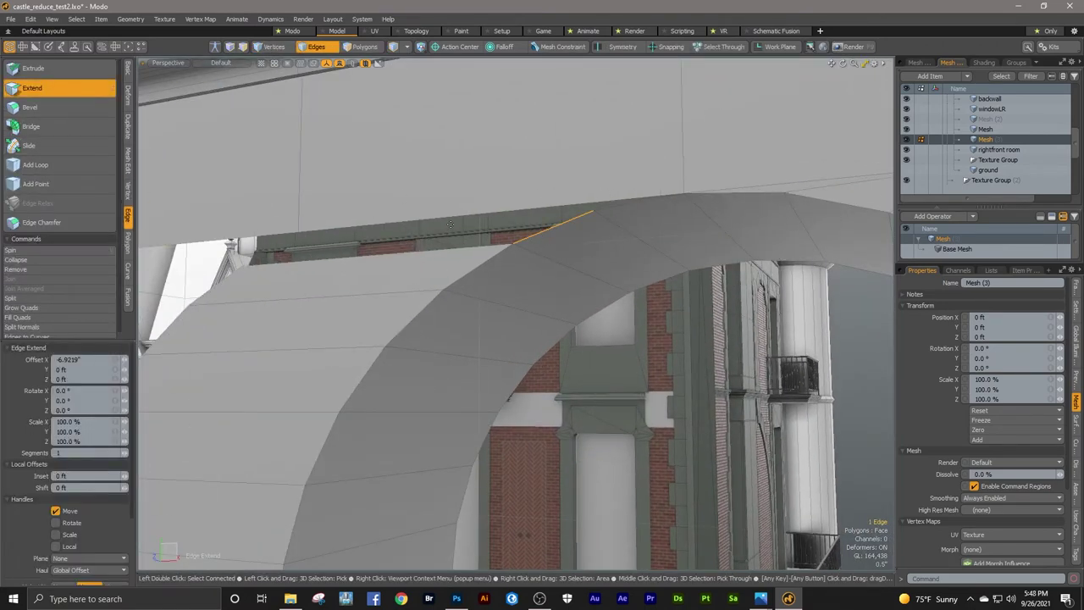
drag(604, 224, 417, 239)
alt+drag(322, 251, 484, 265)
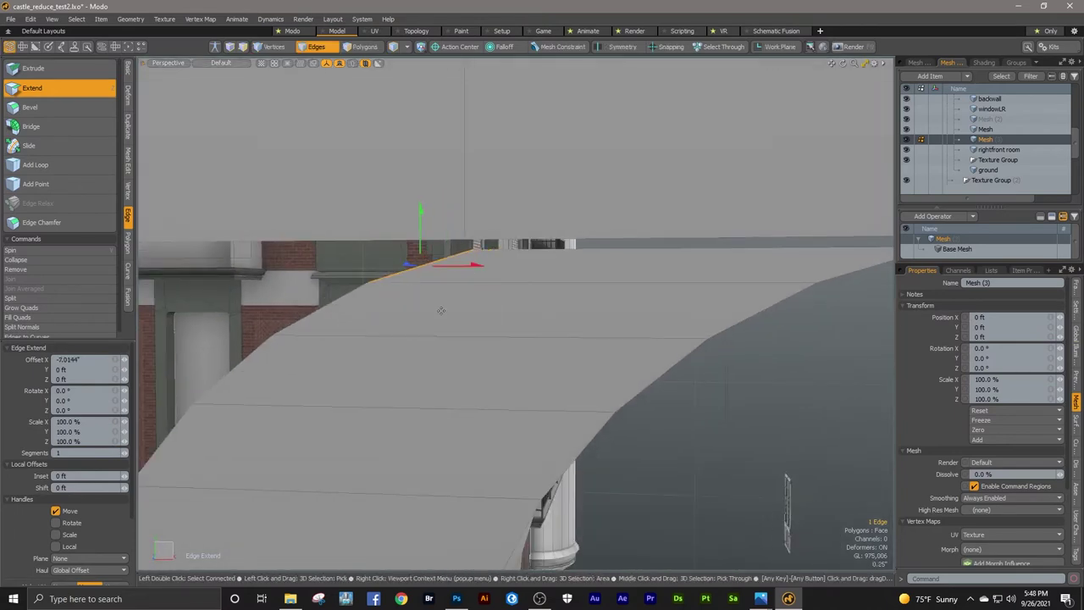
Step: Convert the extended edge's selection to vertices and merge them with Join Averaged
key(space)
key(1)
click(128, 191)
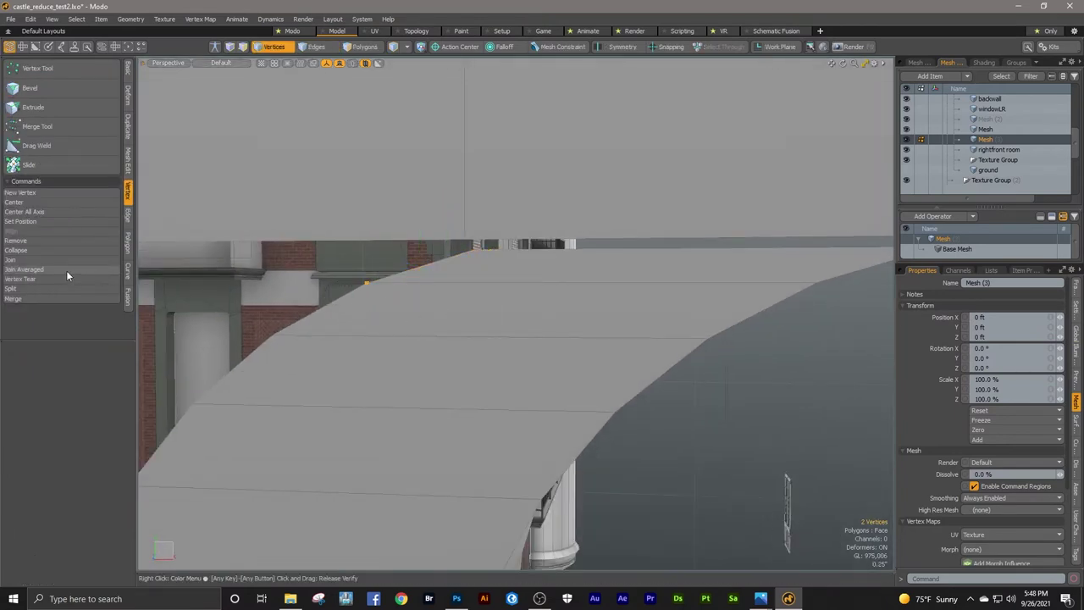
click(66, 270)
Step: Add an edge loop through the beam at about 20%, in line with the arch vertex just beside the crown
scroll(441, 292, down, 5)
alt+drag(457, 301, 499, 367)
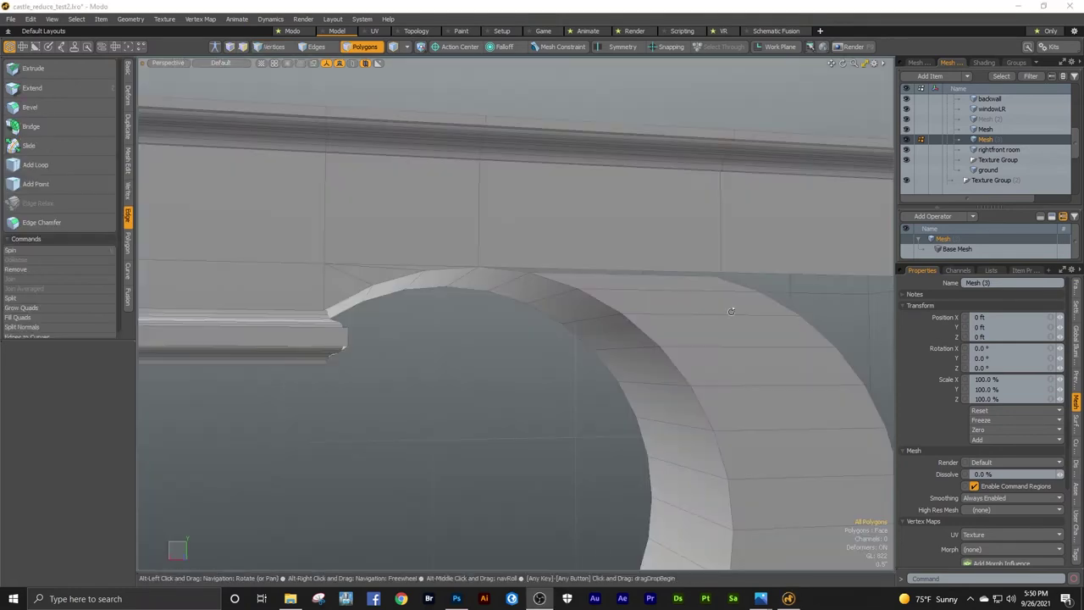
alt+drag(725, 310, 562, 232)
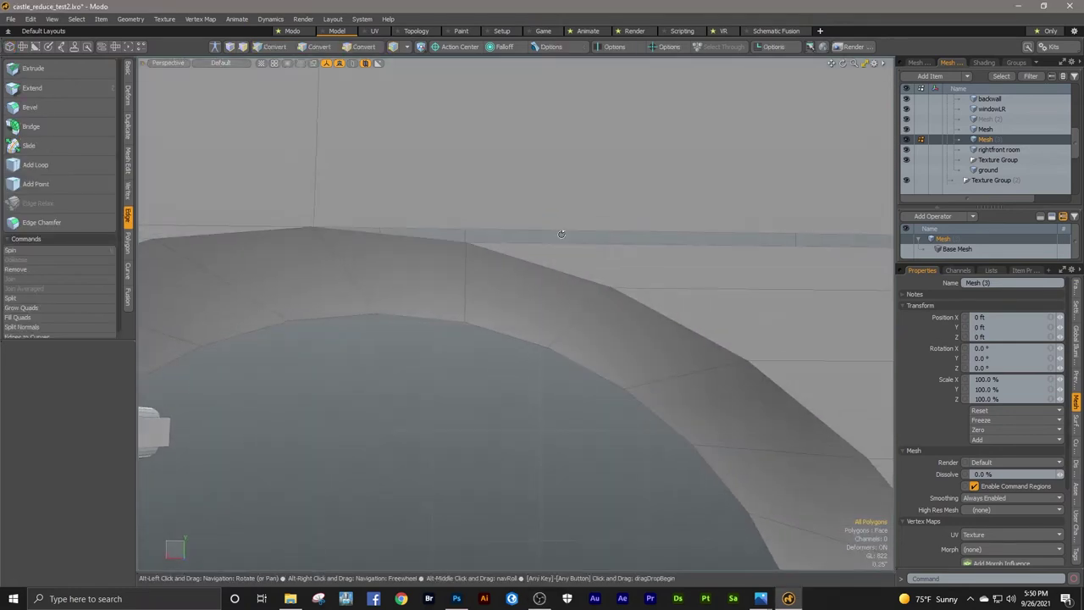
key(alt+l)
click(466, 228)
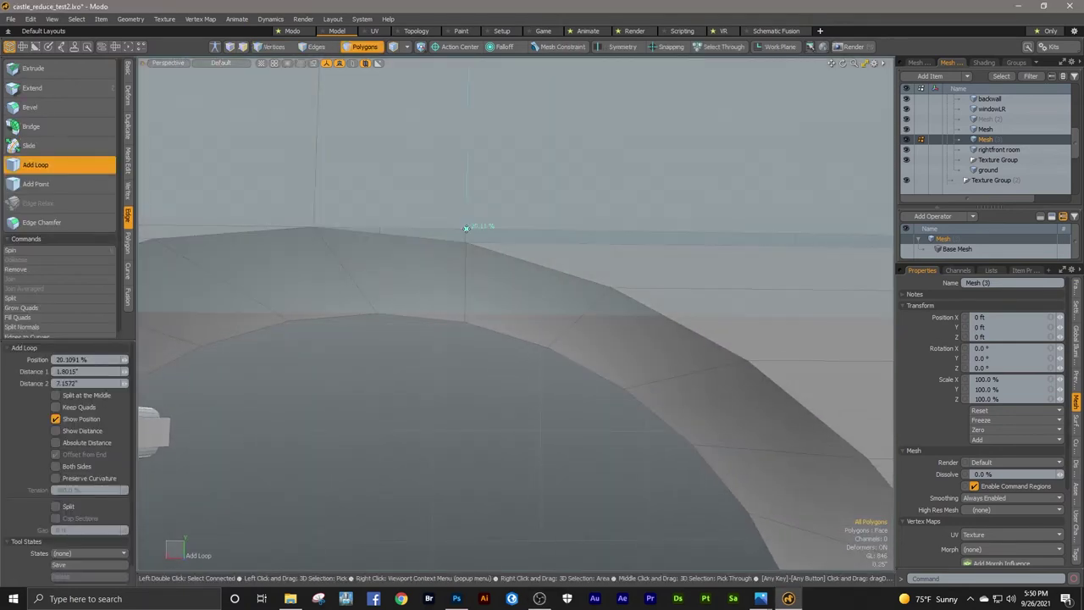
key(space)
Step: Fill the thin triangular gaps between the beam's lower edge and the arch crown with three-vertex polygons on both faces
mouse_move(503, 211)
ctrl+alt+mouse_down()
mouse_move(446, 208)
mouse_move(523, 204)
ctrl+alt+mouse_up()
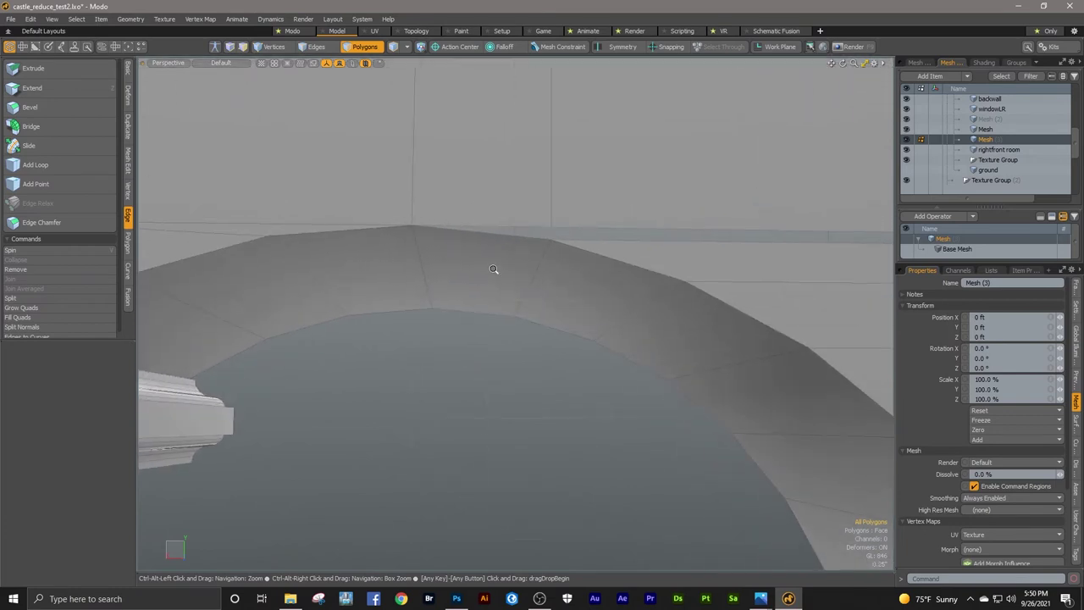
ctrl+alt+drag(494, 269, 548, 218)
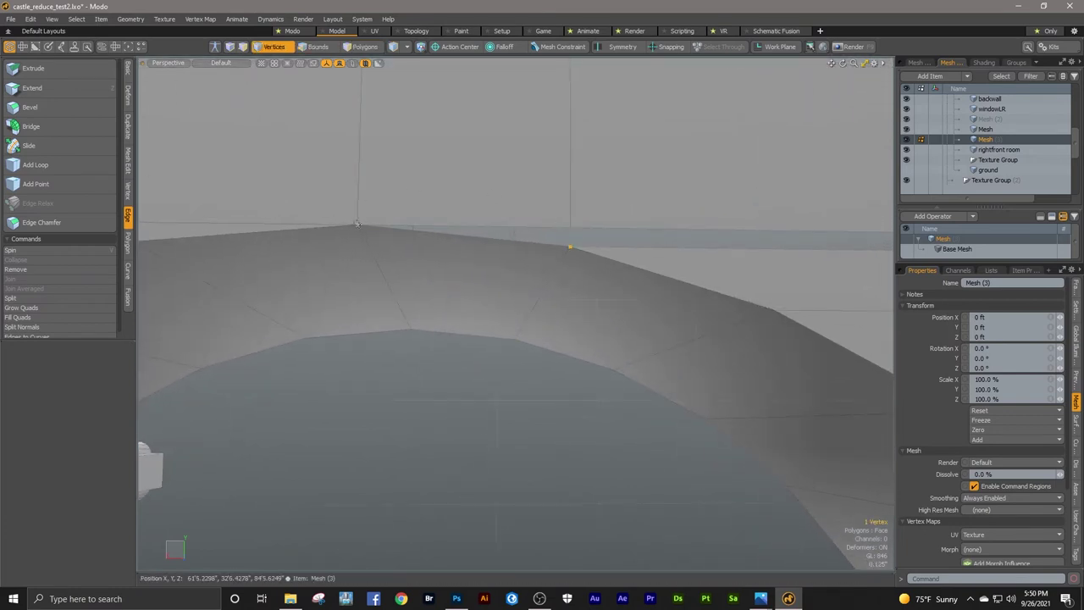
key(p)
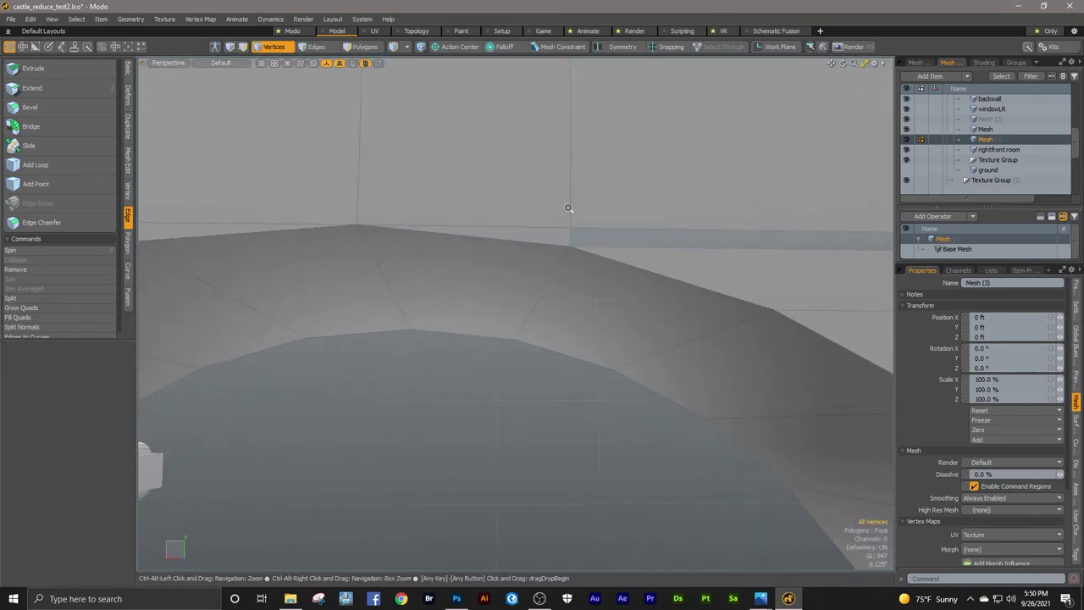
alt+drag(569, 208, 685, 241)
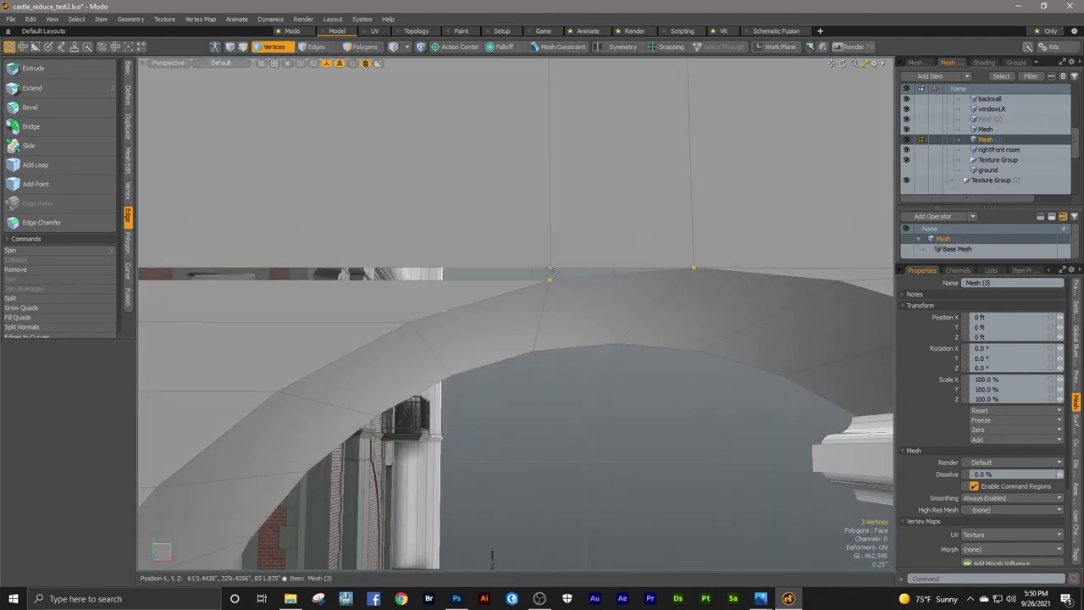
scroll(550, 269, down, 3)
Step: Select the beam's vertical edge loop above the arch and move it about 0.09" along X
alt+drag(550, 268, 629, 243)
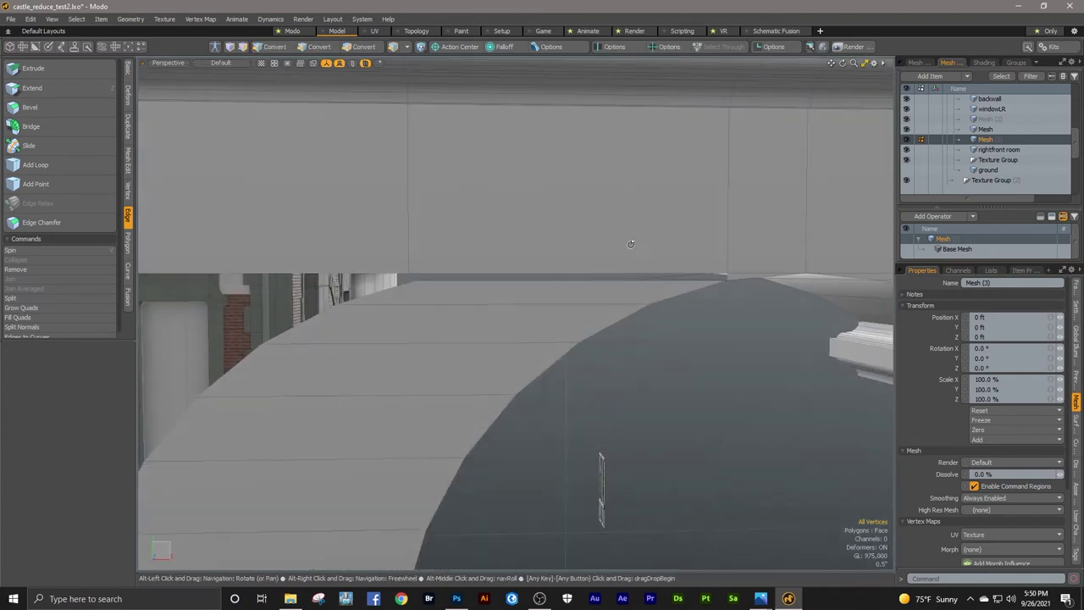
key(2)
key(w)
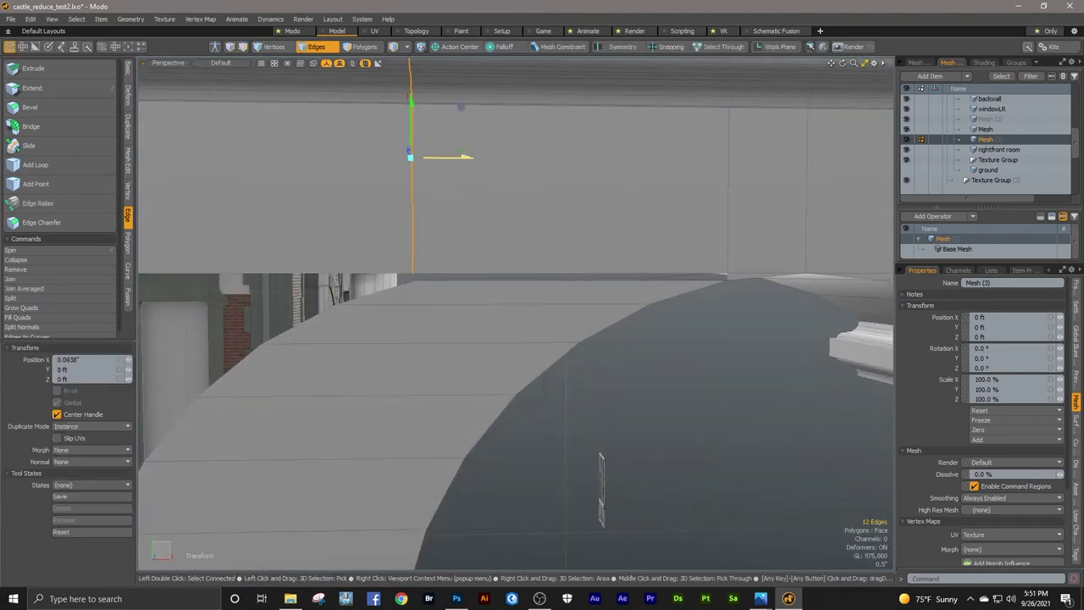
key(q)
alt+drag(547, 218, 545, 204)
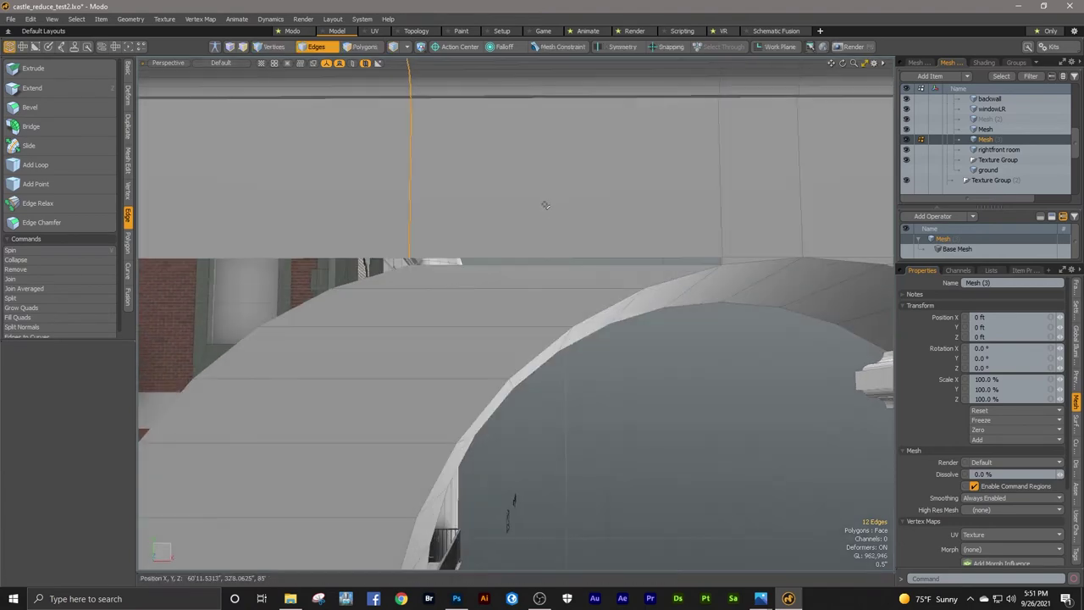
Step: Bridge the open edges between the beam's underside and the top of the arch to close the narrow gap
click(62, 130)
click(509, 237)
key(q)
scroll(509, 237, down, 3)
alt+drag(487, 243, 595, 248)
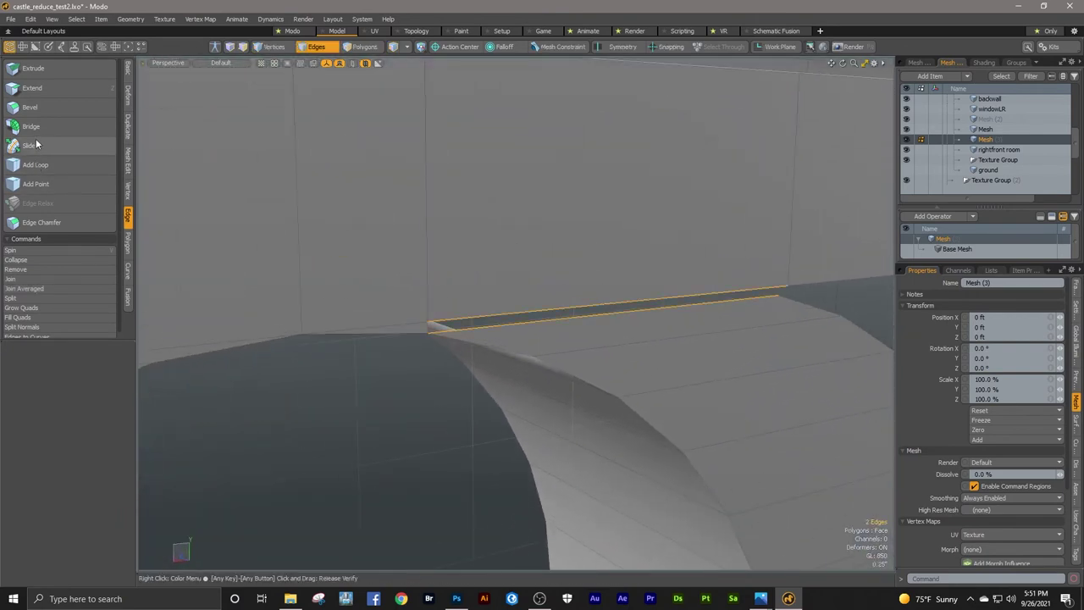
click(34, 128)
click(483, 227)
key(q)
Step: Delete the looped polygons on all sides of the upper pillar above the pedestal, including its cornice section
ctrl+alt+drag(483, 225, 527, 253)
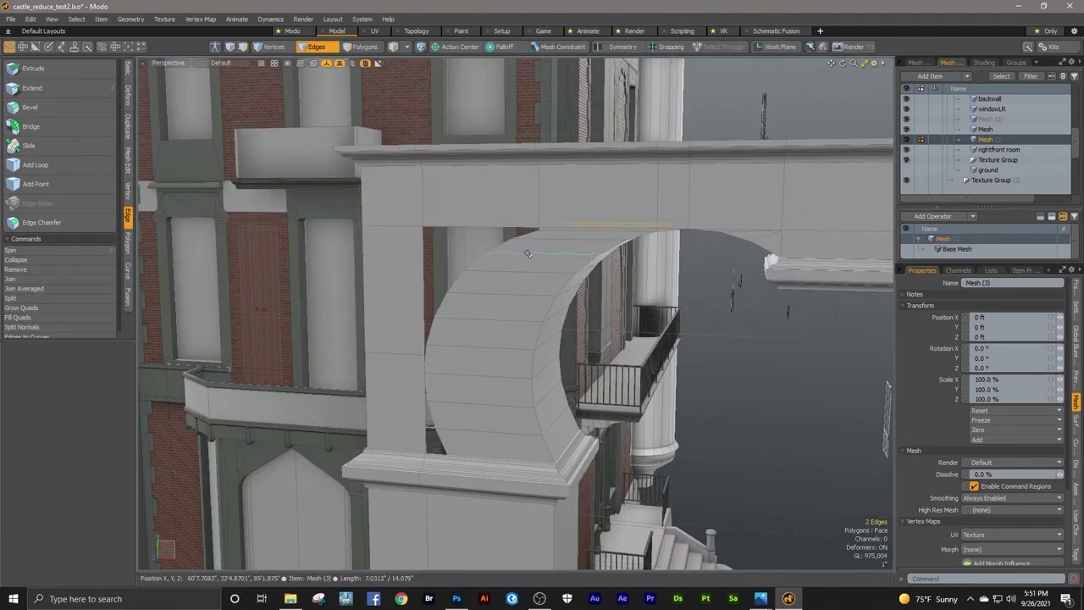
alt+drag(526, 253, 552, 194)
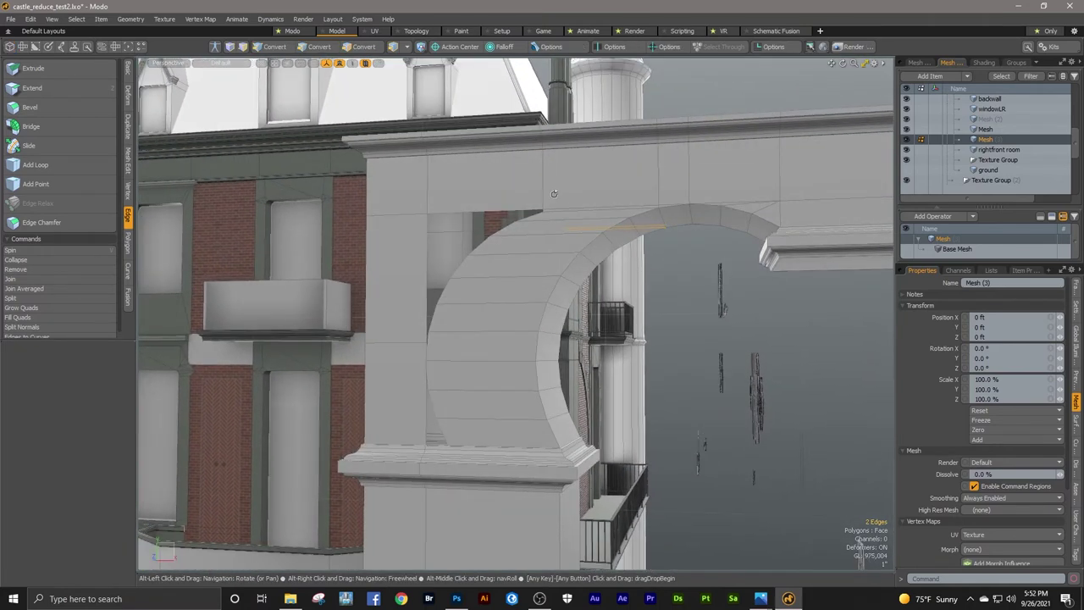
alt+drag(554, 194, 571, 218)
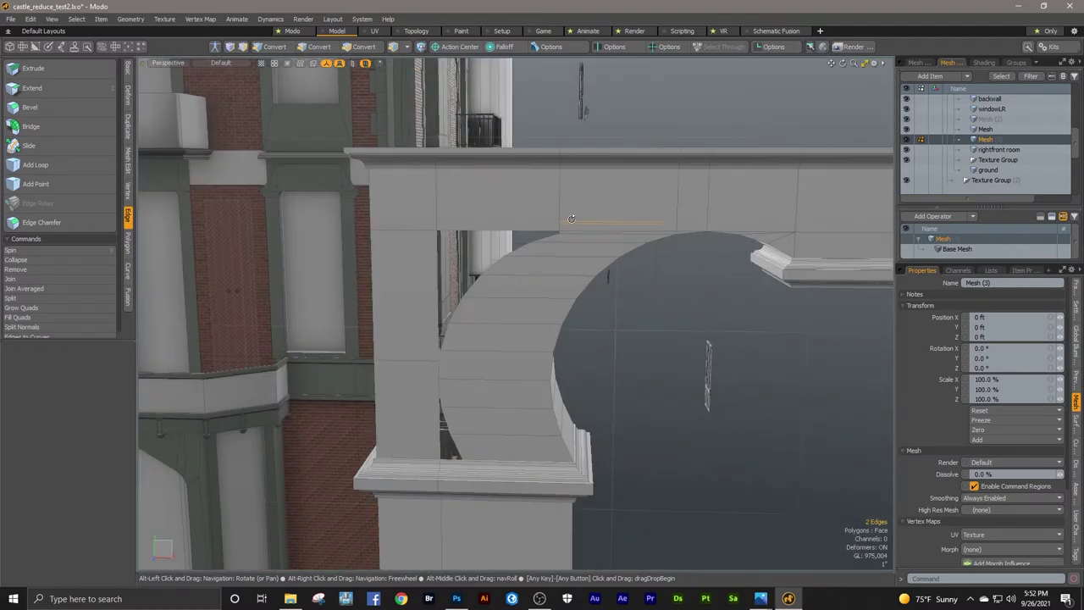
key(3)
drag(413, 376, 411, 353)
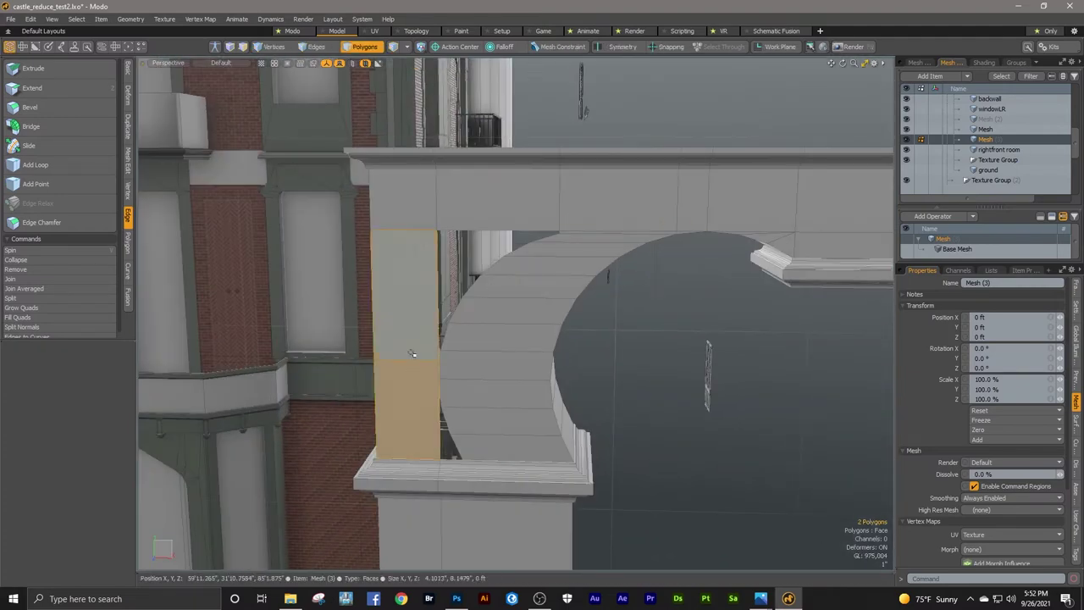
key(l)
click(569, 279)
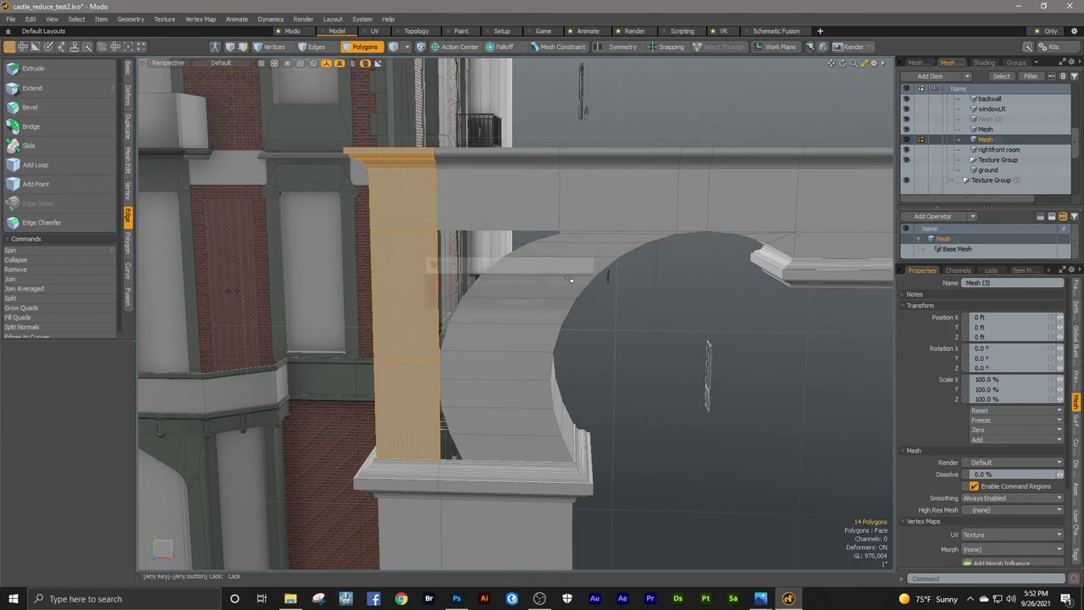
alt+drag(471, 287, 510, 273)
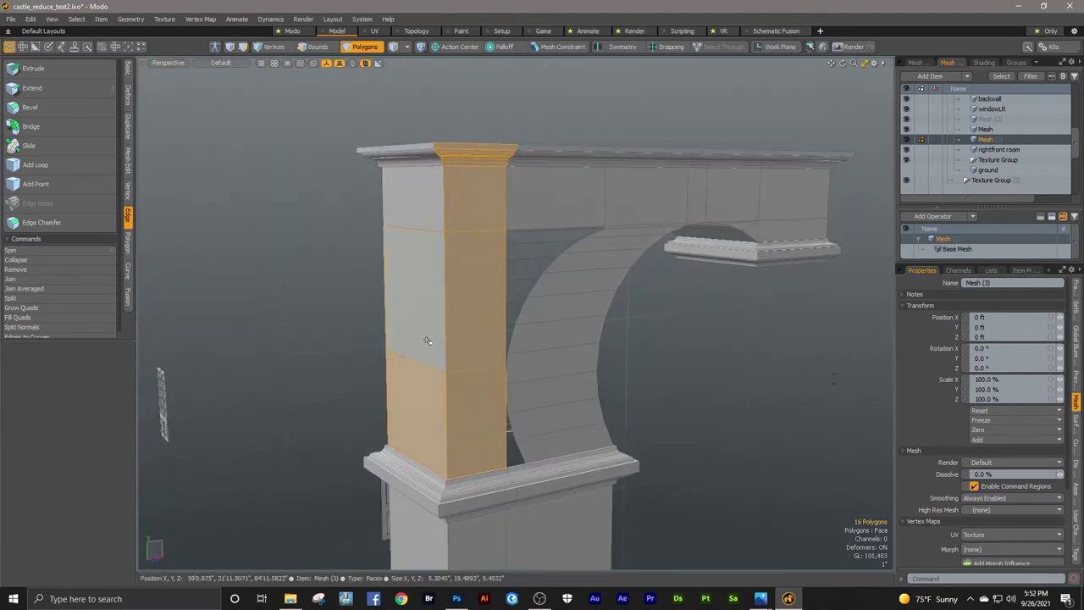
shift+click(427, 340)
key(l)
click(573, 291)
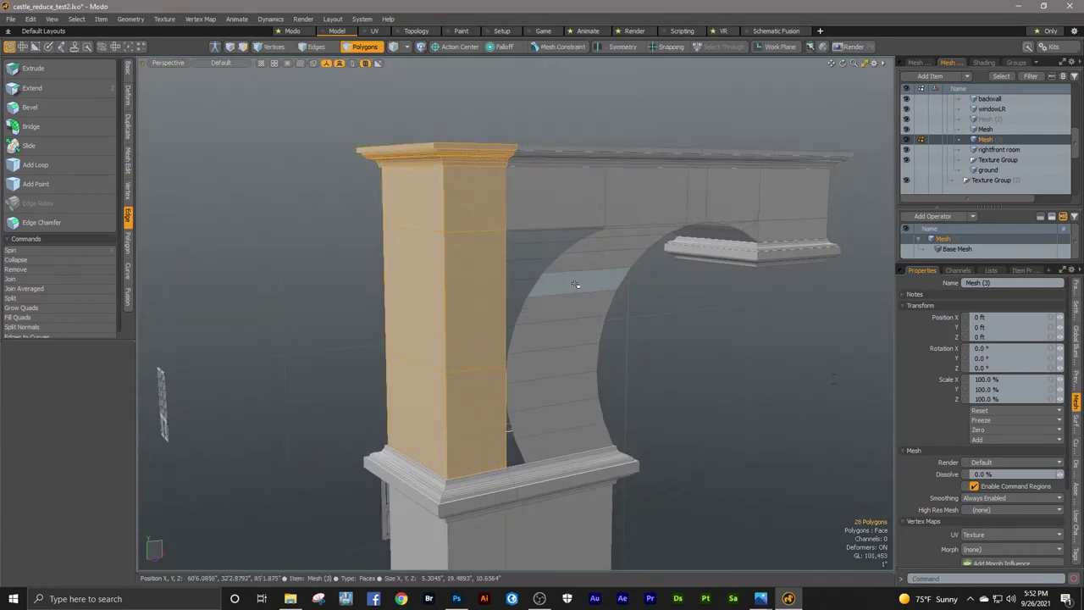
alt+drag(575, 285, 460, 343)
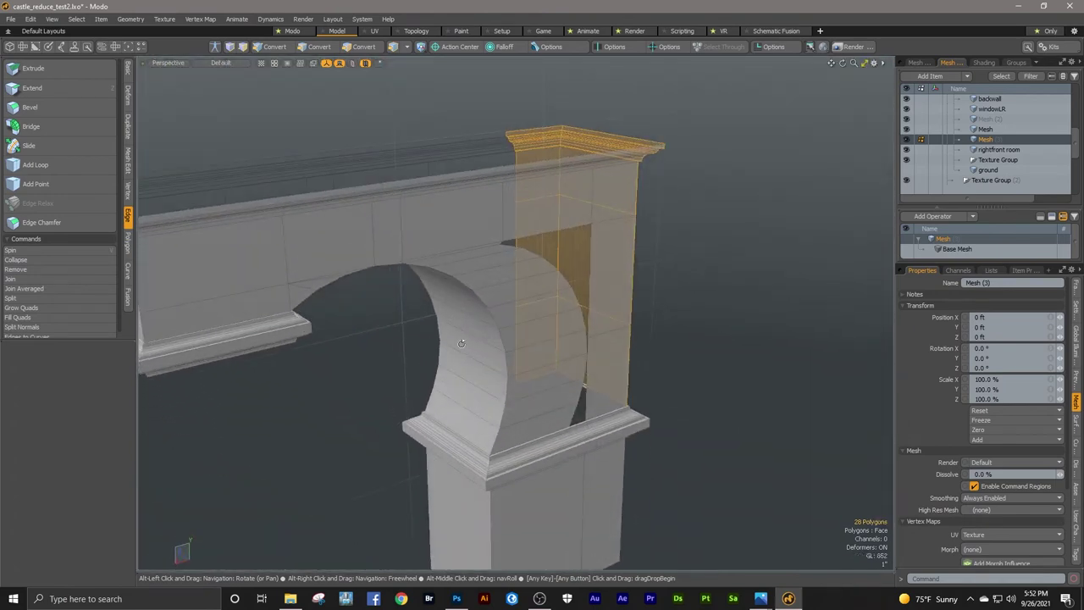
shift+drag(597, 354, 687, 289)
key(l)
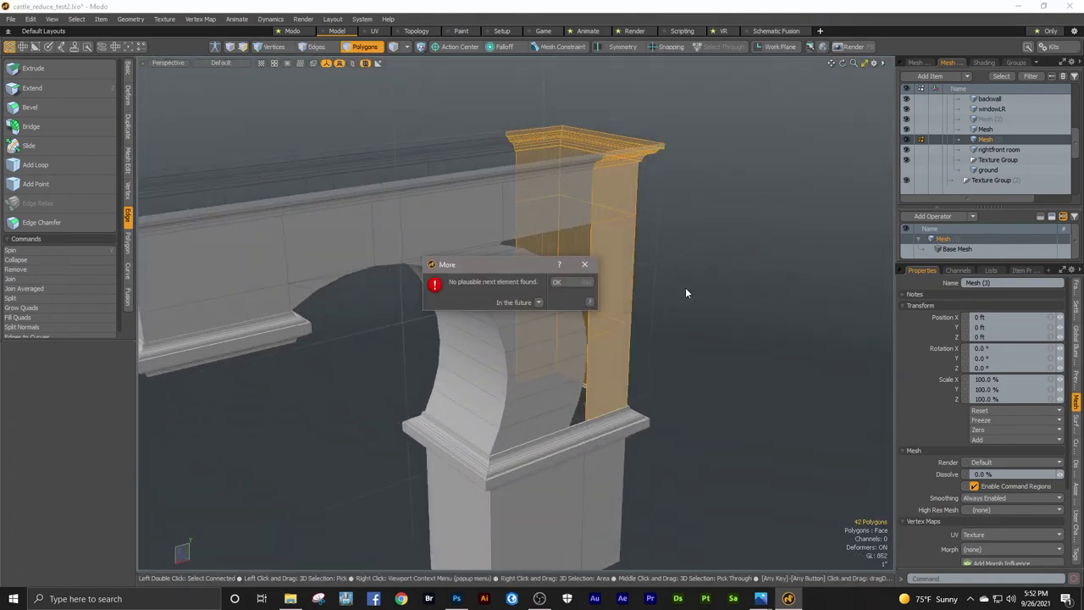
key(Delete)
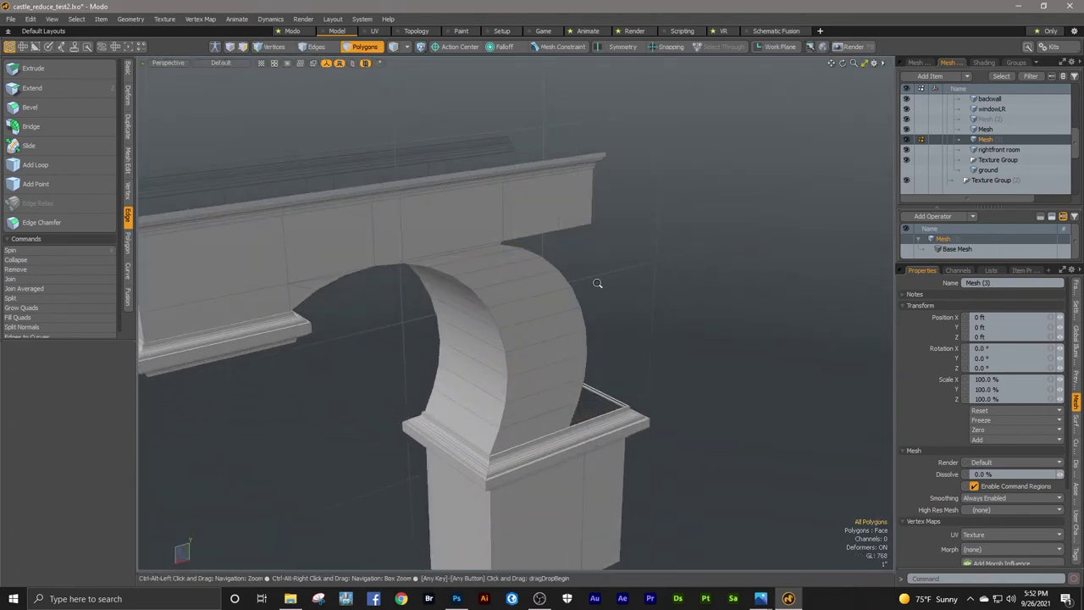
Step: Delete the overhanging end section of the beam and its cornice on both faces, back to where the arch begins
scroll(599, 283, down, 3)
alt+drag(599, 283, 496, 311)
scroll(508, 330, up, 3)
scroll(491, 212, up, 2)
click(477, 221)
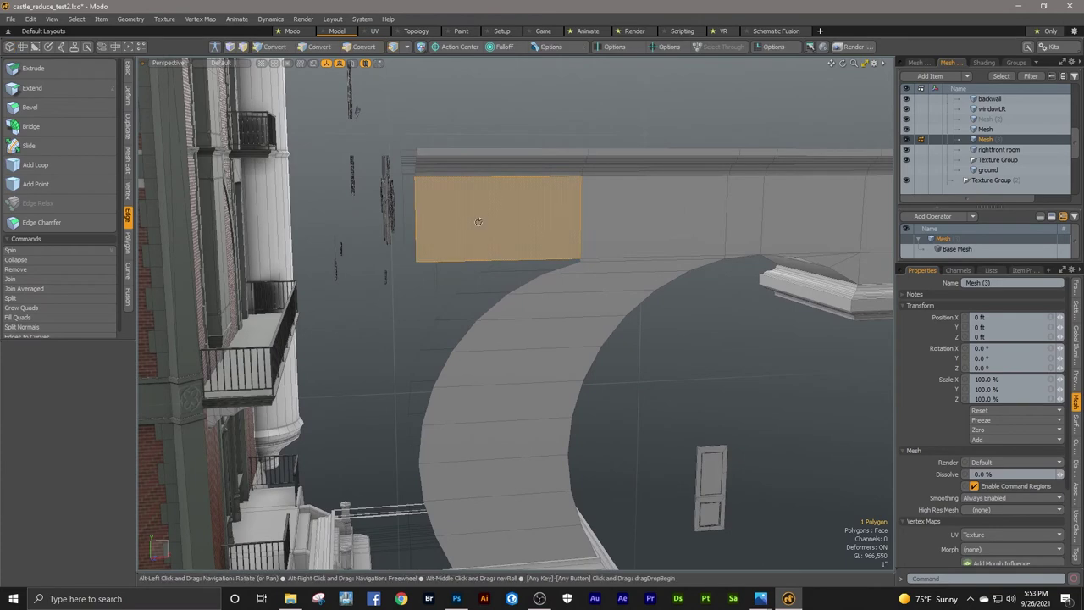
alt+drag(476, 221, 504, 128)
shift+click(498, 160)
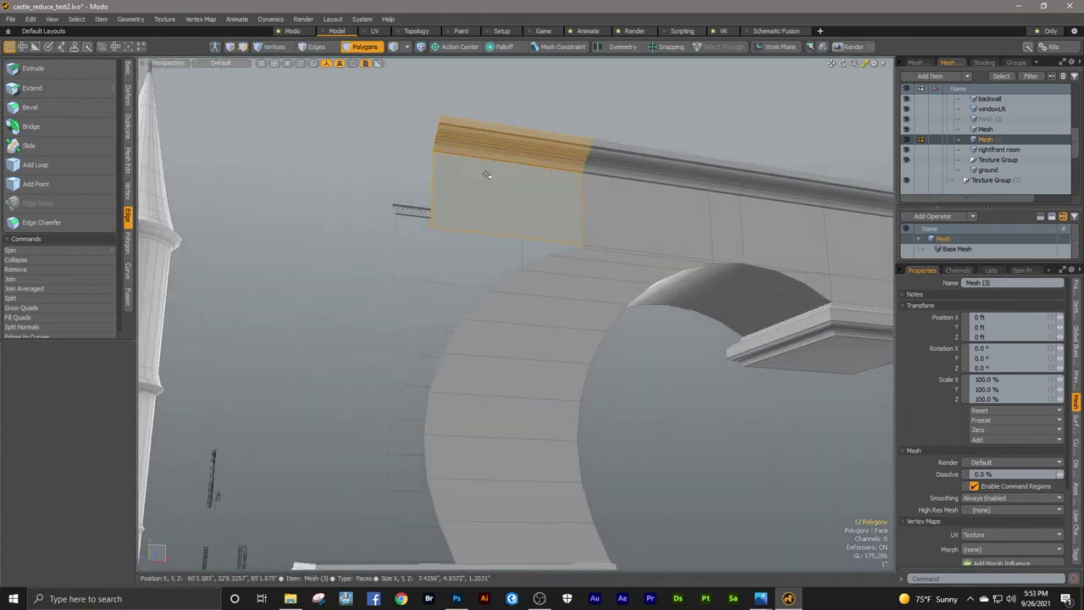
ctrl+alt+drag(487, 175, 585, 180)
key(Delete)
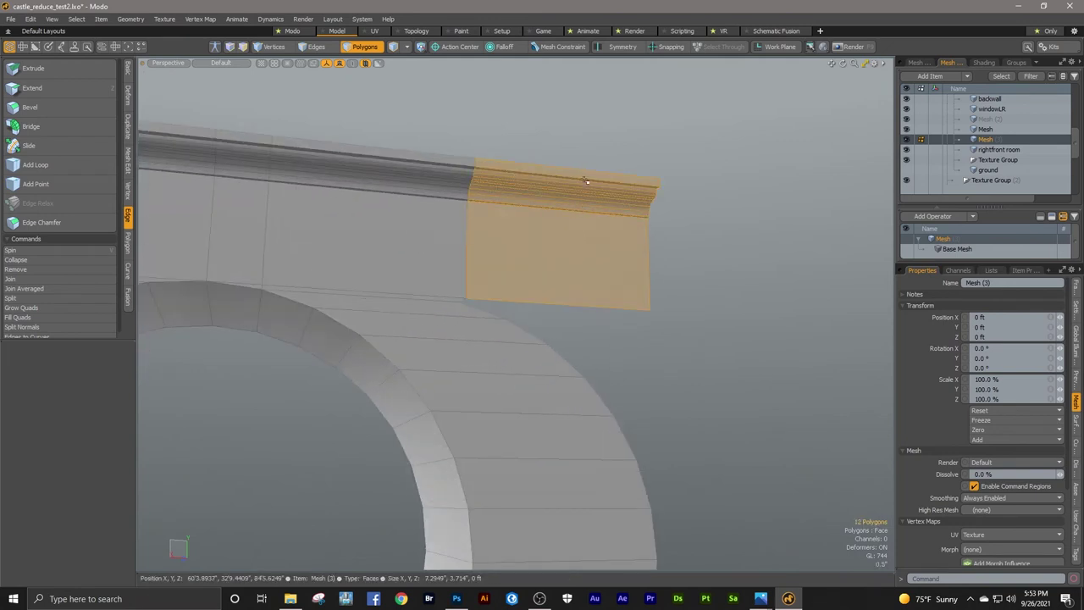
key(Delete)
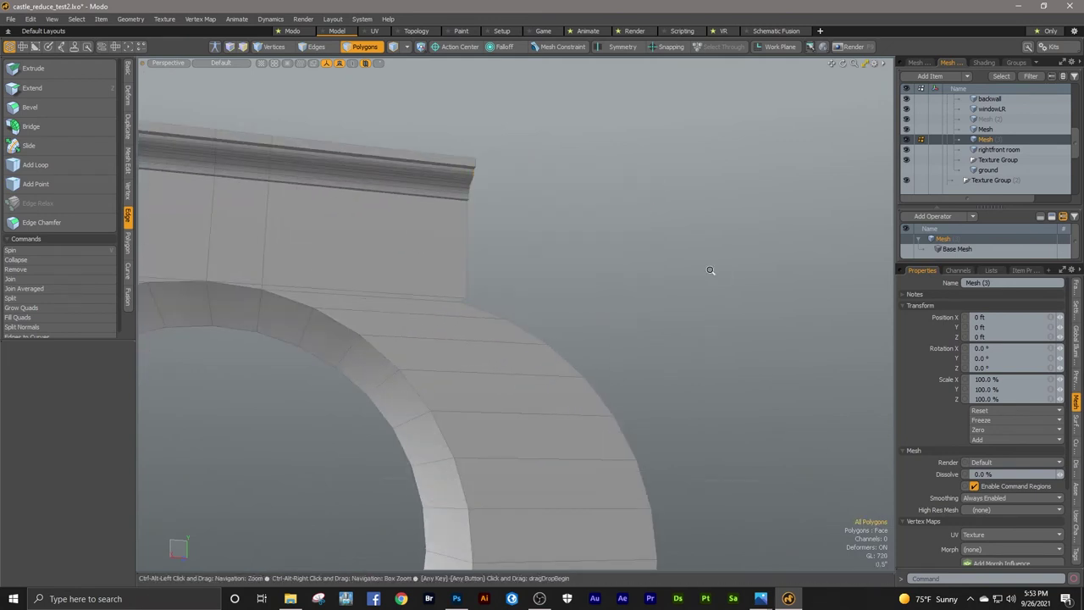
Step: Select the inner corner vertex of the pedestal's top rim and align the work plane to it
alt+drag(709, 269, 737, 358)
key(1)
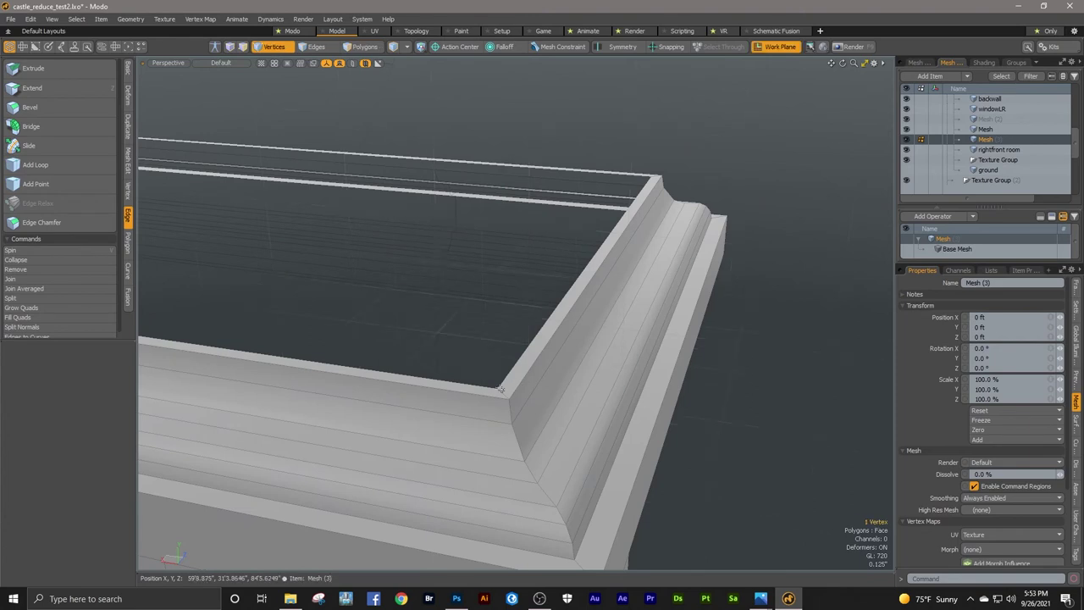
ctrl+alt+drag(500, 389, 547, 283)
scroll(519, 206, up, 3)
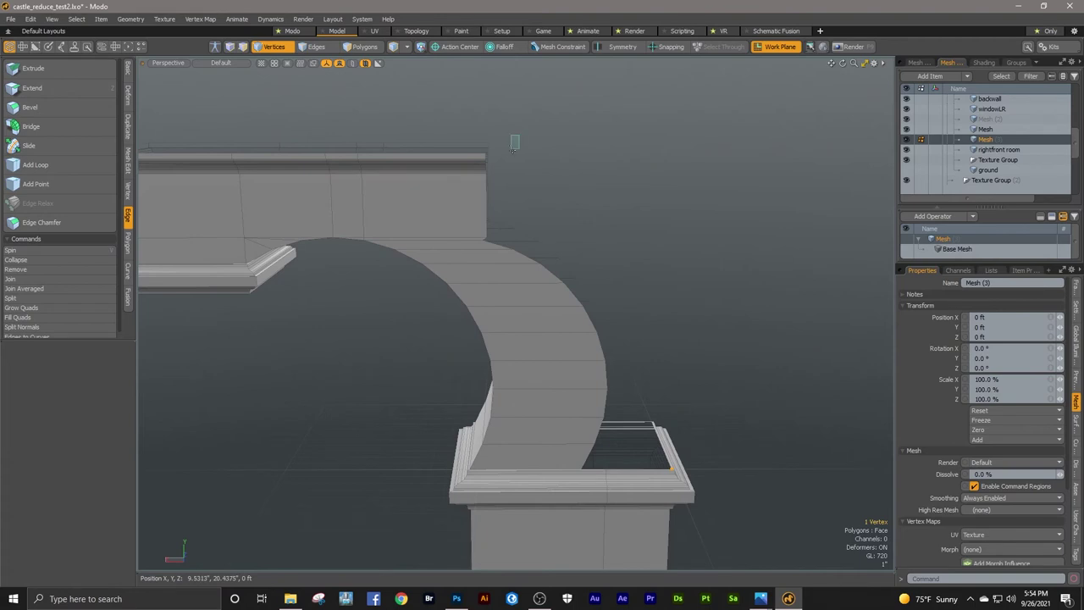
Step: Select all vertices along the beam's cut end and the arch's outer curve on both sides, down to the pedestal rim
middle_drag(512, 151, 473, 251)
alt+drag(542, 245, 562, 257)
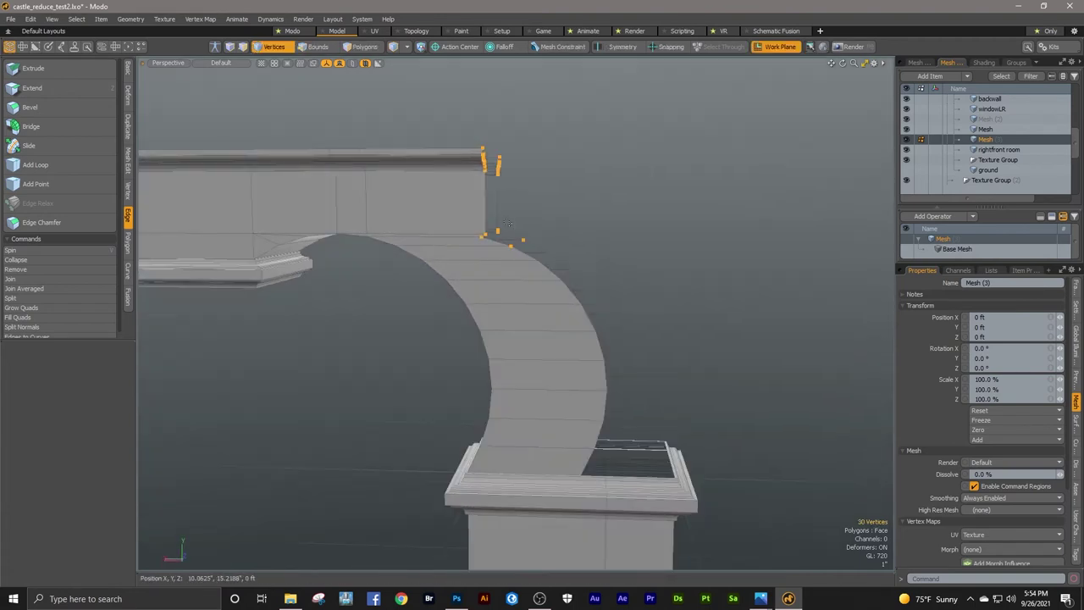
drag(484, 234, 659, 388)
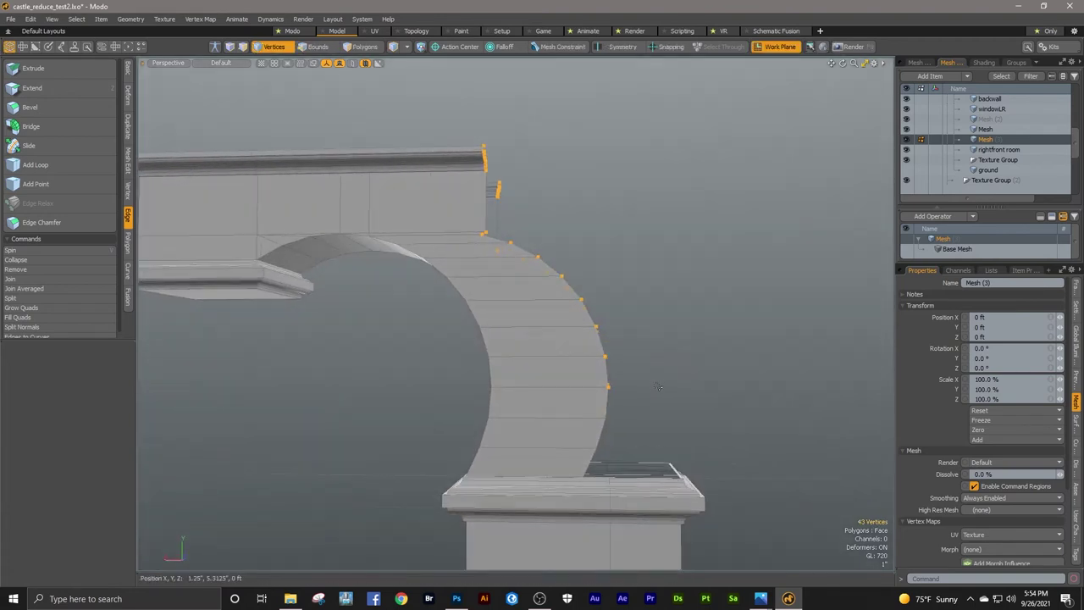
drag(582, 450, 381, 271)
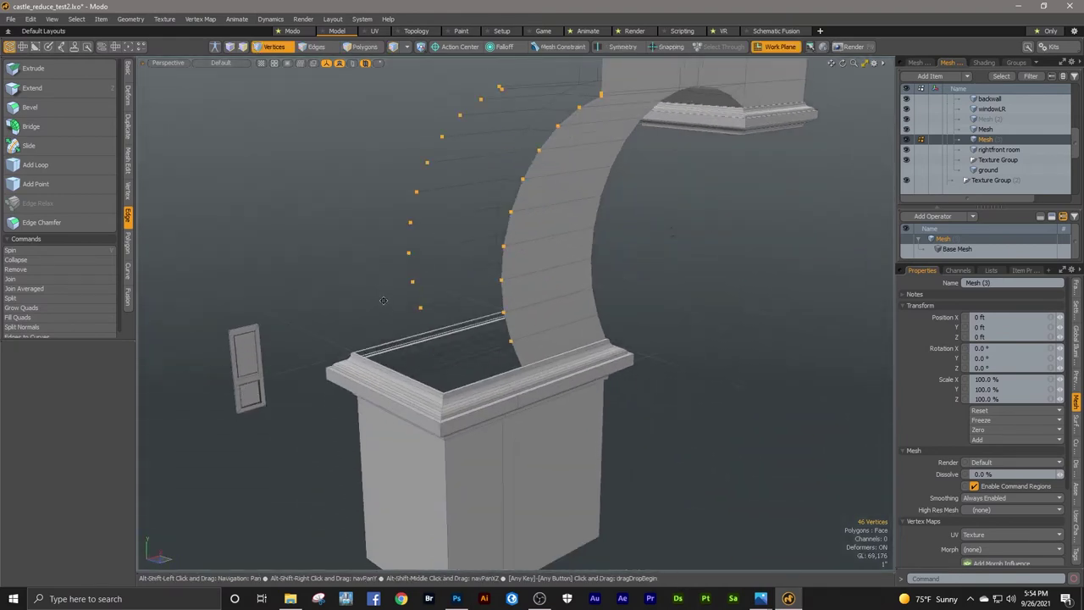
ctrl+alt+drag(382, 299, 635, 342)
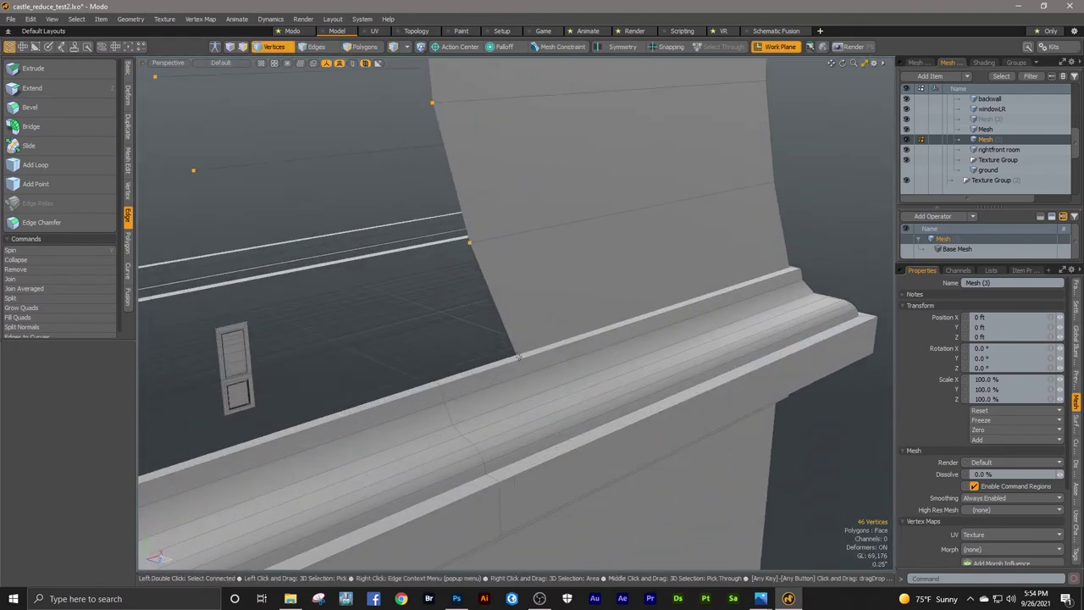
alt+drag(518, 358, 575, 333)
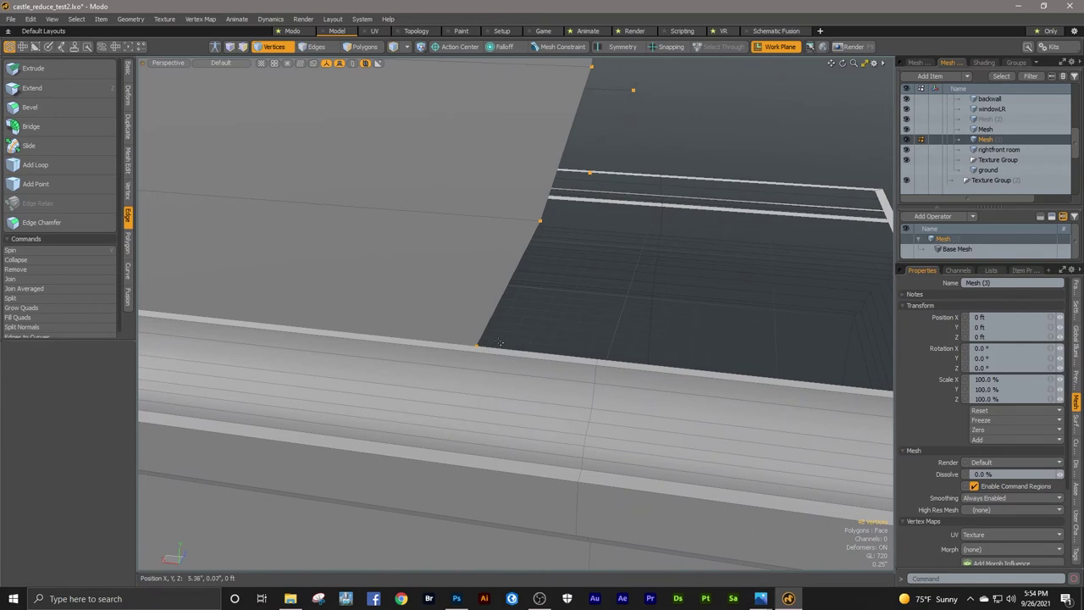
ctrl+alt+drag(499, 342, 423, 315)
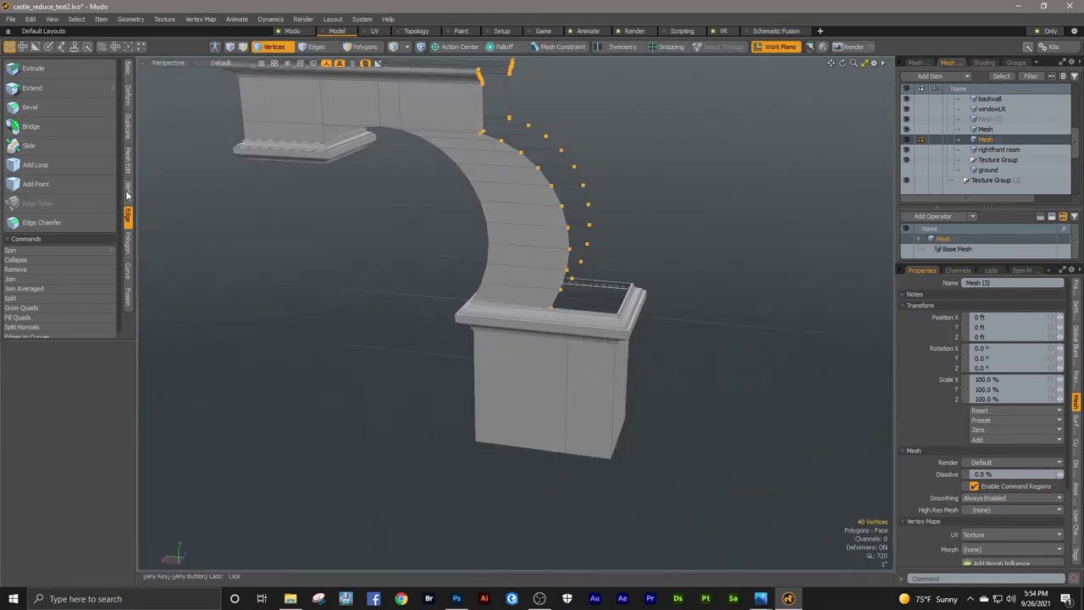
Step: Set the selected vertices' X position to 0 ft relative to the work plane, squaring the arch side with the pedestal
click(127, 193)
click(87, 223)
click(479, 275)
drag(474, 256, 318, 257)
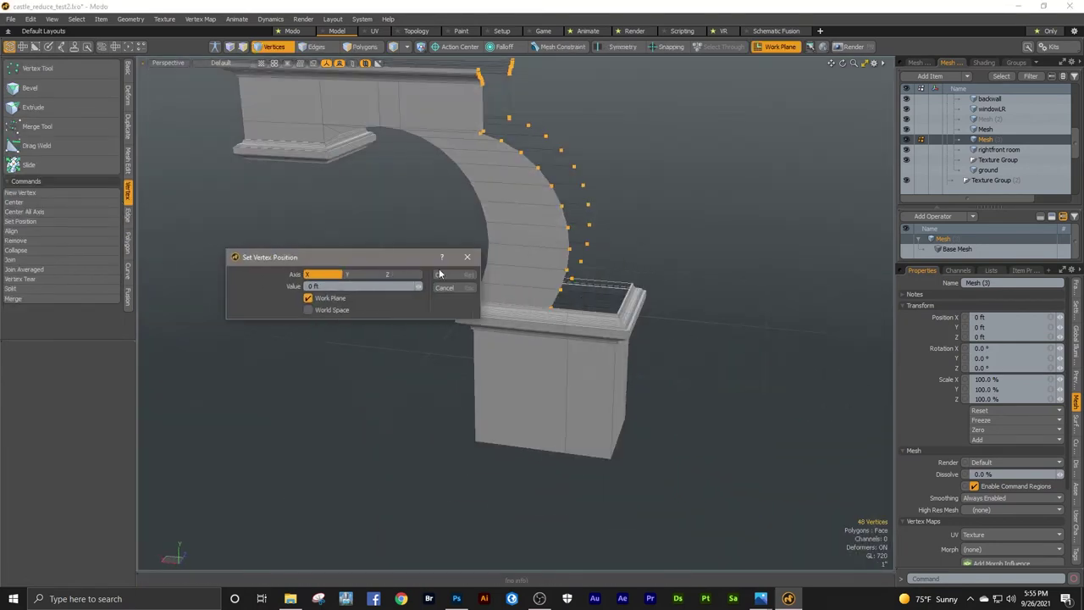
click(440, 274)
alt+drag(419, 310, 626, 337)
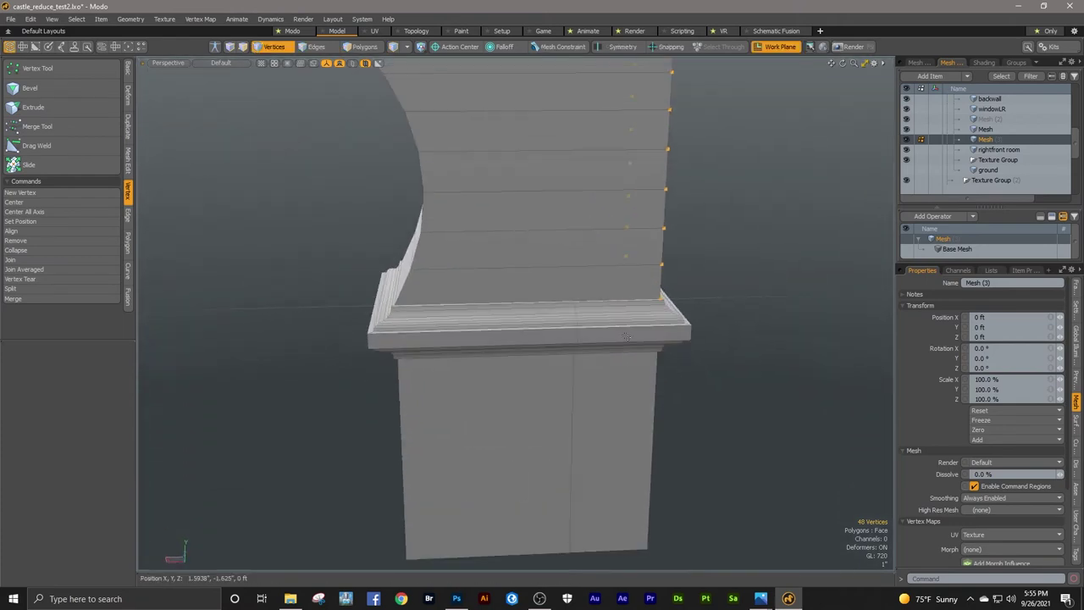
Step: Reset the work plane and show the rest of the castle around the arch again
key(2)
ctrl+alt+drag(722, 326, 687, 272)
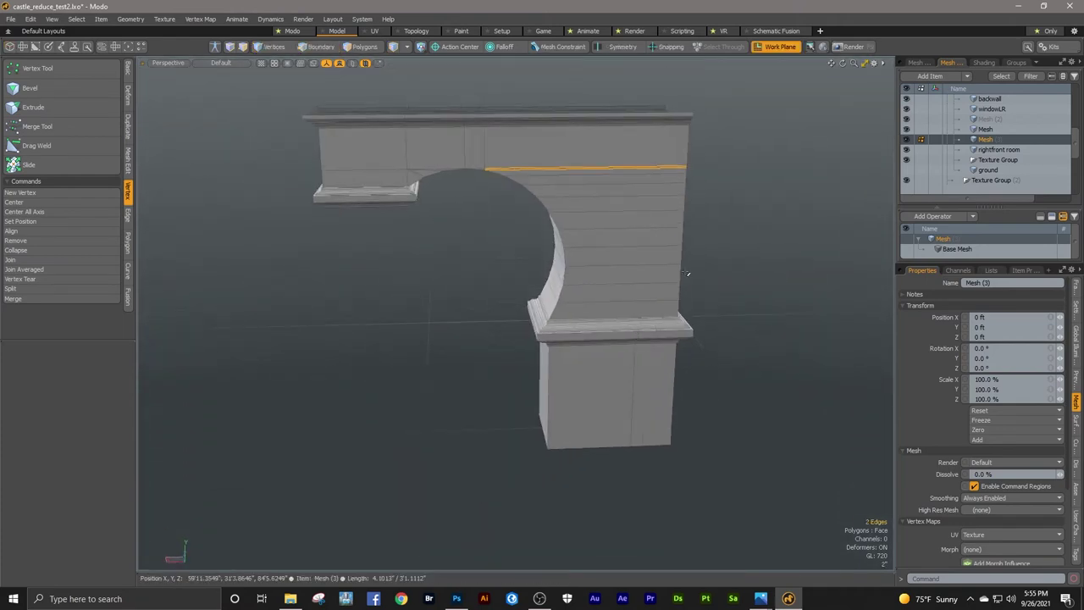
click(676, 140)
alt+drag(637, 203, 415, 299)
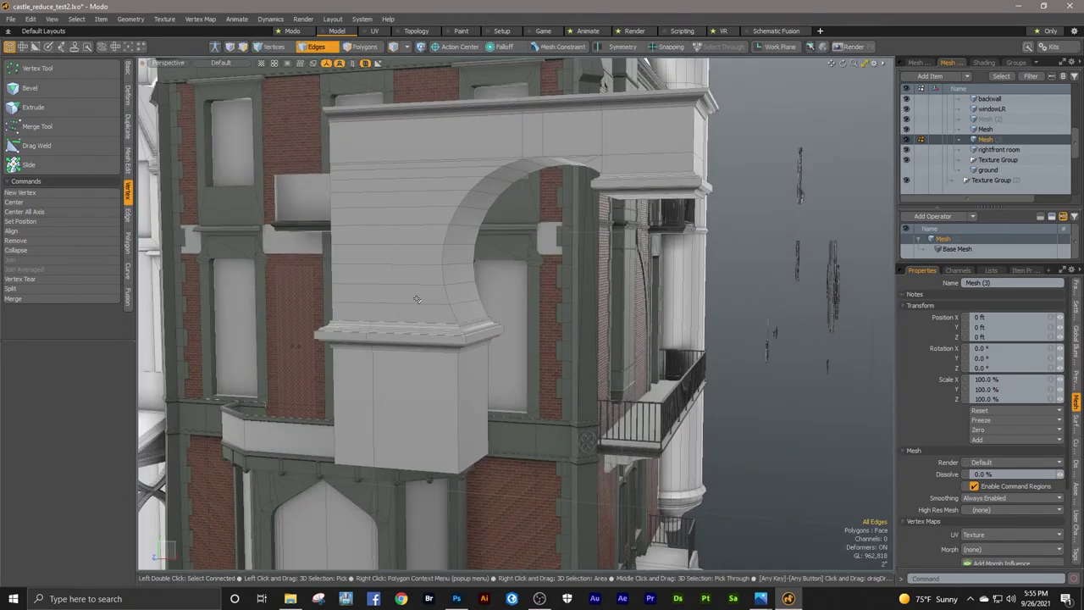
Step: Select all connected polygons of the arch piece and run Mesh Cleanup with every option enabled
key(3)
double_click(416, 296)
click(130, 19)
click(156, 142)
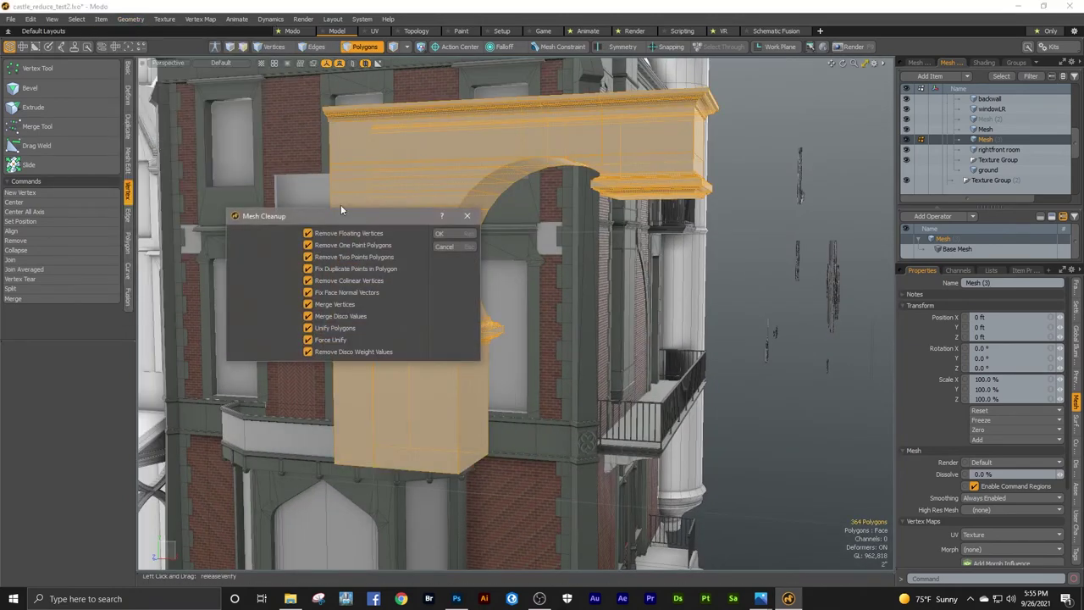
click(450, 236)
click(398, 282)
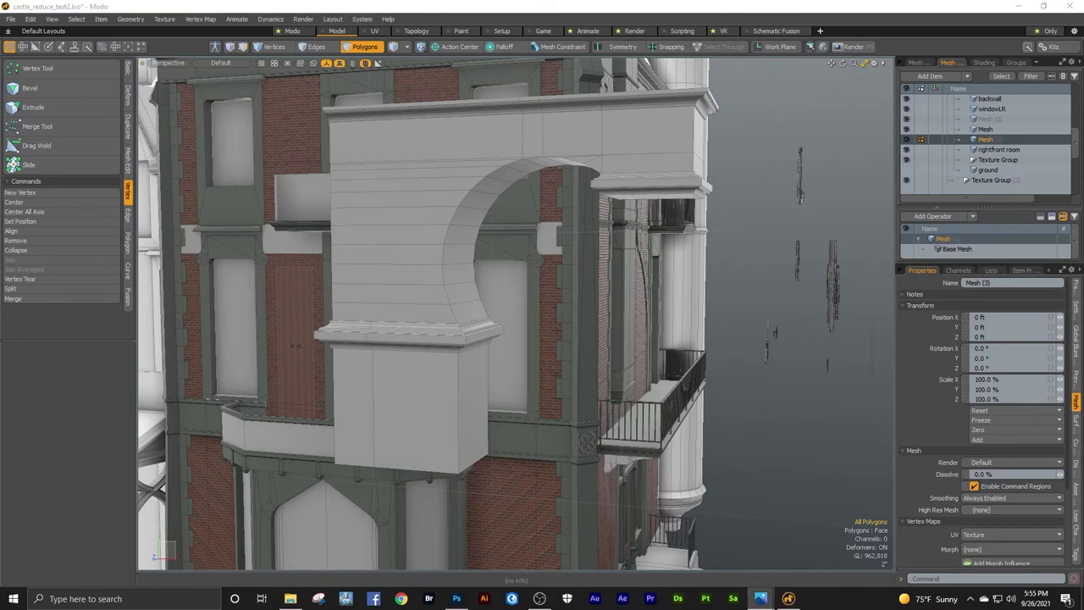
Step: Add a horizontal edge loop around the pedestal block near mid-height, at about 54.8 %
alt+drag(444, 374, 474, 338)
scroll(500, 341, up, 3)
key(3)
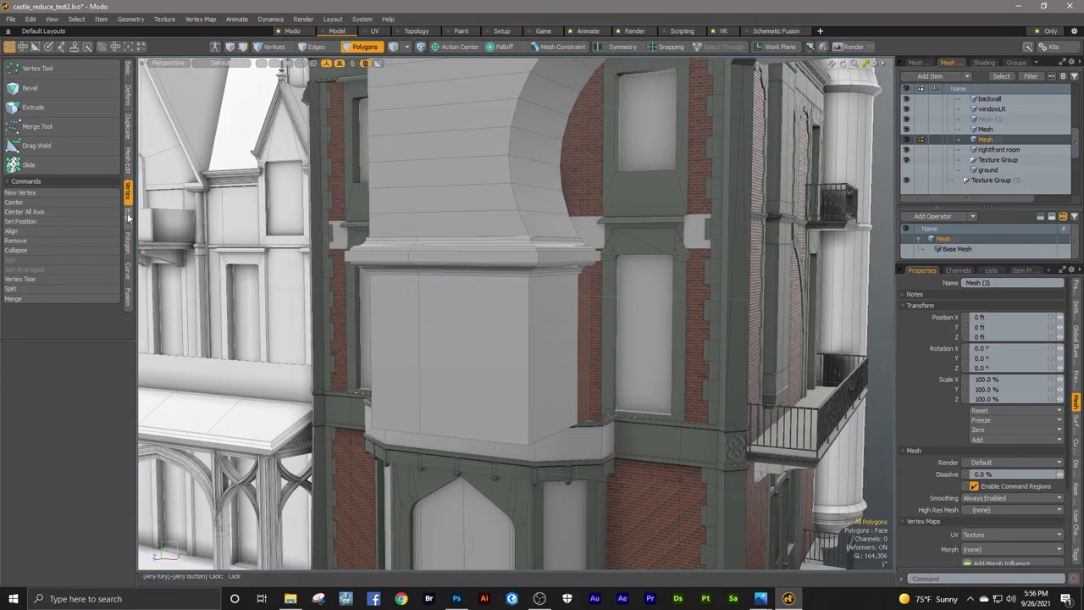
click(129, 217)
click(78, 164)
click(518, 354)
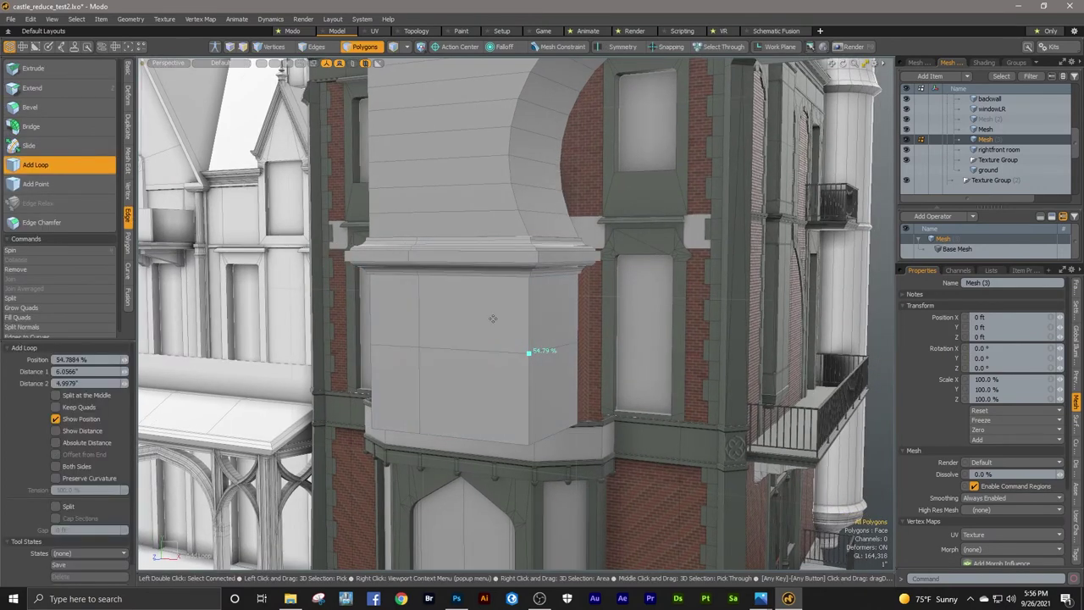
Step: Split the pedestal's upper and lower halves with one centred edge loop each, using Split at the Middle
click(74, 393)
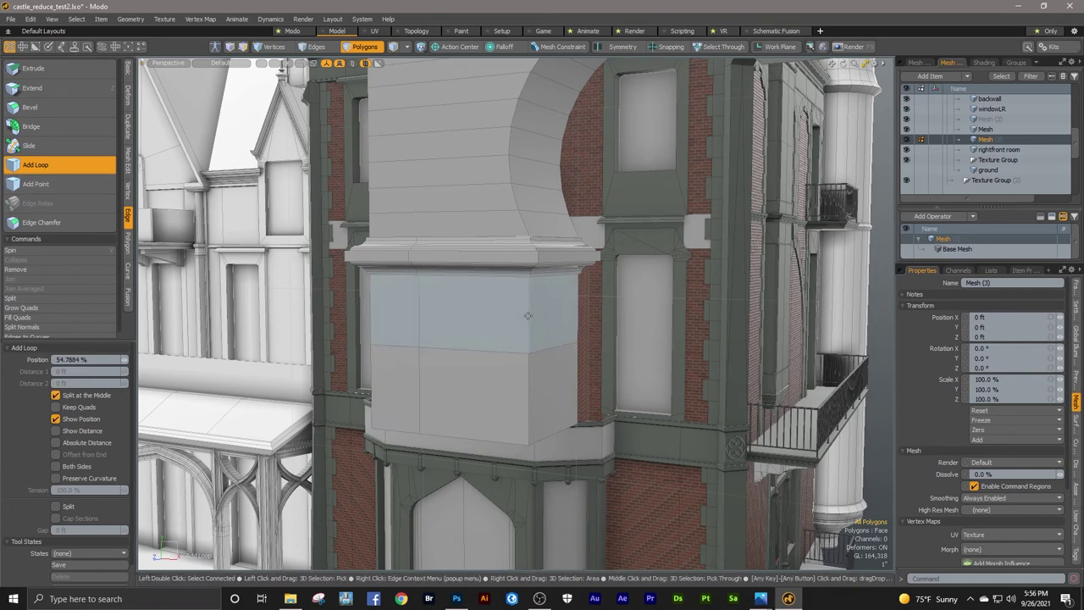
key(space)
click(71, 166)
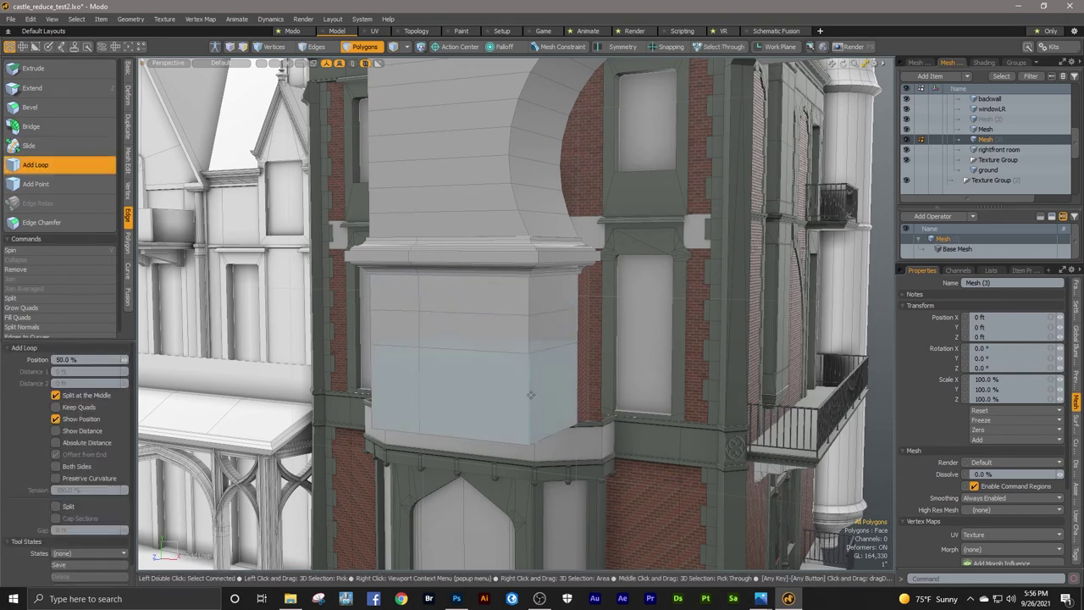
click(529, 393)
key(space)
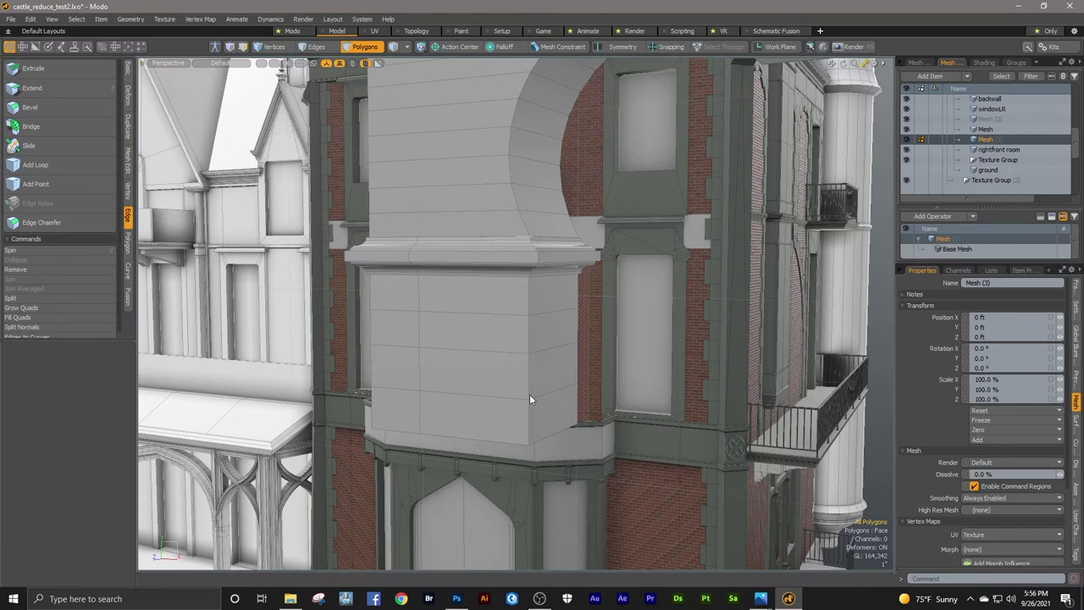
Step: Run Mesh Cleanup again on the whole arch piece with its new pedestal loops
alt+drag(530, 393, 557, 381)
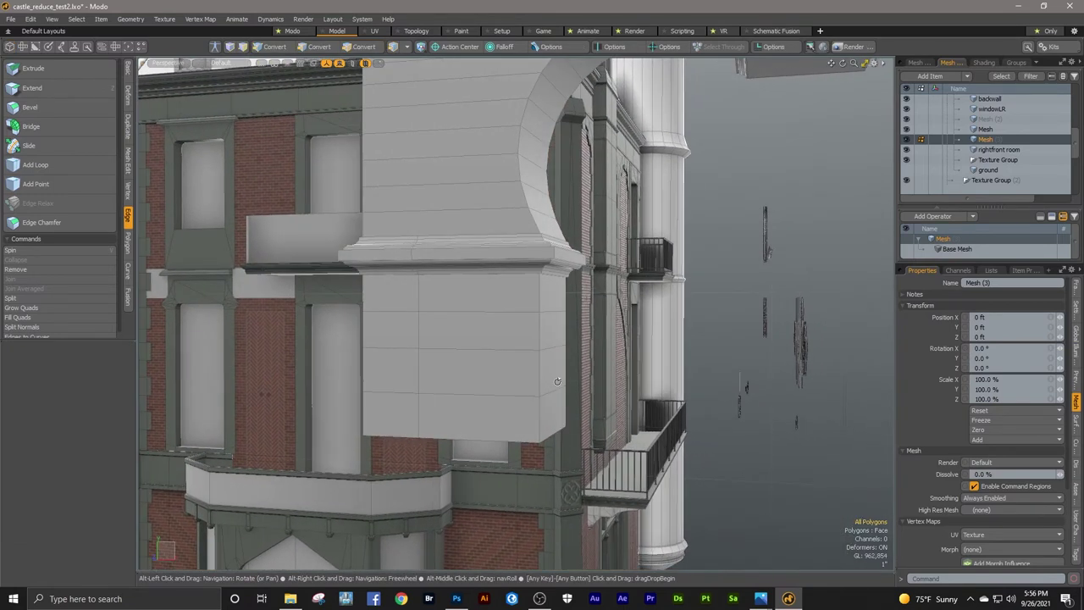
alt+drag(557, 381, 511, 364)
key(3)
double_click(511, 362)
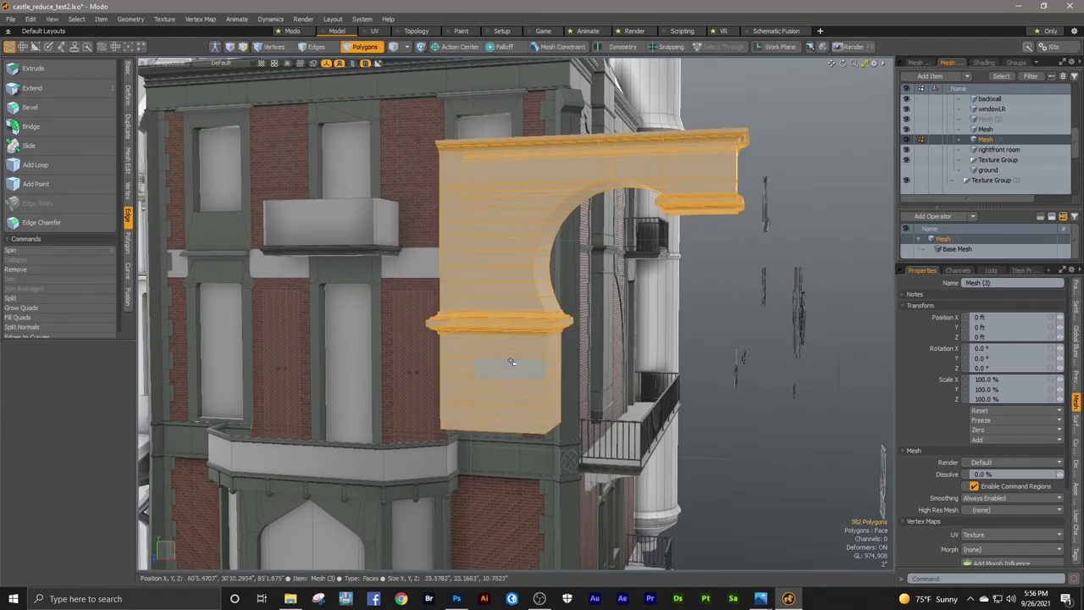
click(139, 18)
click(167, 141)
click(456, 231)
click(415, 256)
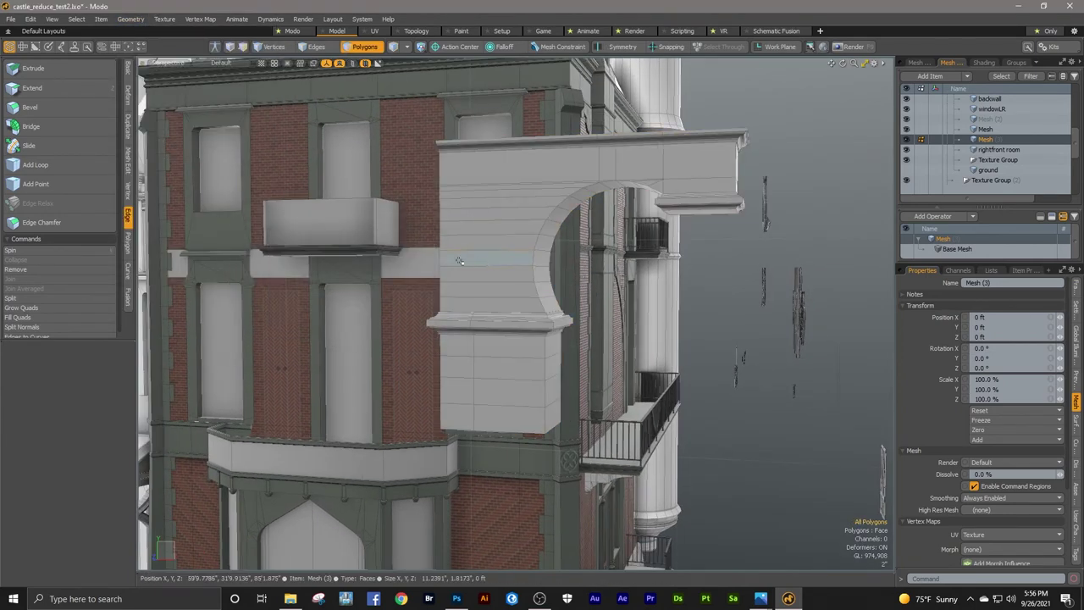
Step: Isolate the arch piece and delete the pedestal's back face, including the cornice polygons on that side
double_click(461, 254)
key(shift+h)
alt+drag(428, 237, 566, 259)
scroll(499, 353, up, 4)
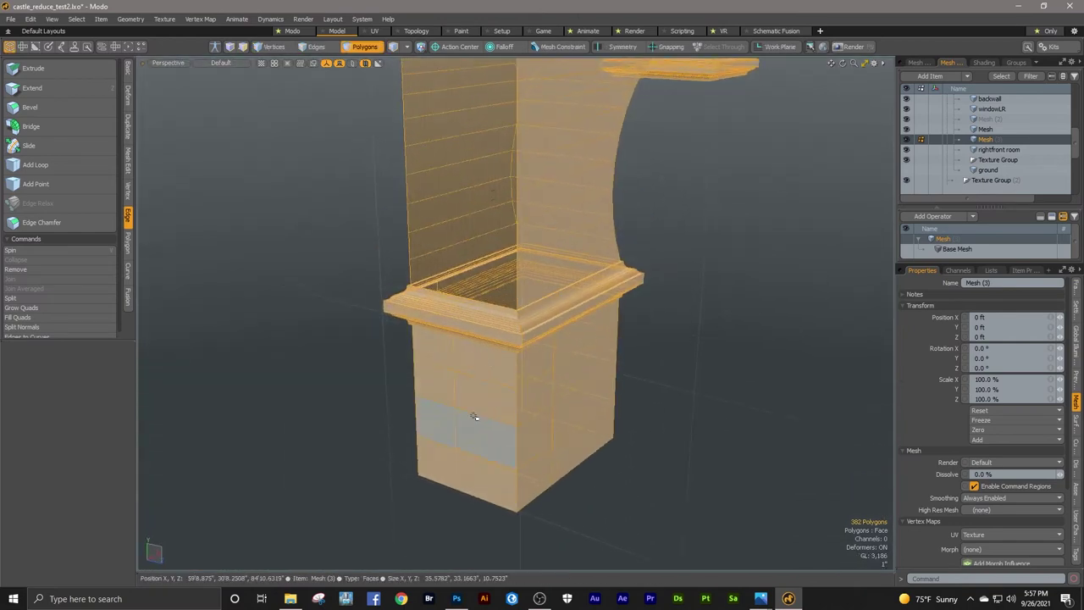
alt+drag(479, 362, 496, 392)
scroll(503, 331, up, 4)
alt+drag(495, 392, 492, 272)
shift+drag(492, 272, 486, 378)
scroll(494, 300, down, 5)
shift+drag(486, 377, 483, 407)
key(Delete)
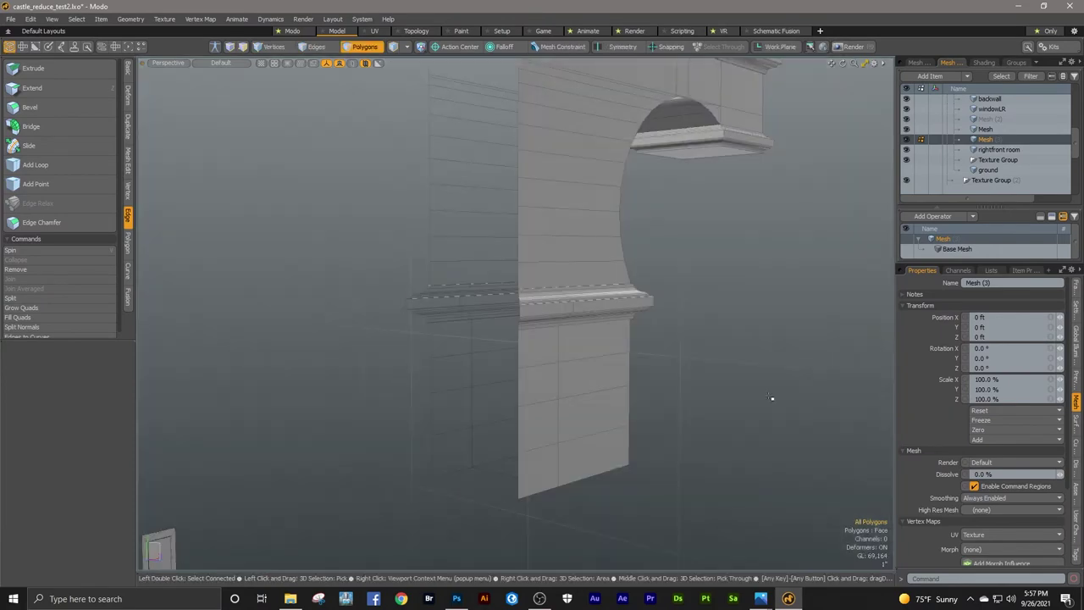
Step: Move the whole arch piece about -66 ft in Z and -9 ft in X, to just below the upper balcony
alt+drag(772, 399, 706, 227)
scroll(747, 500, down, 3)
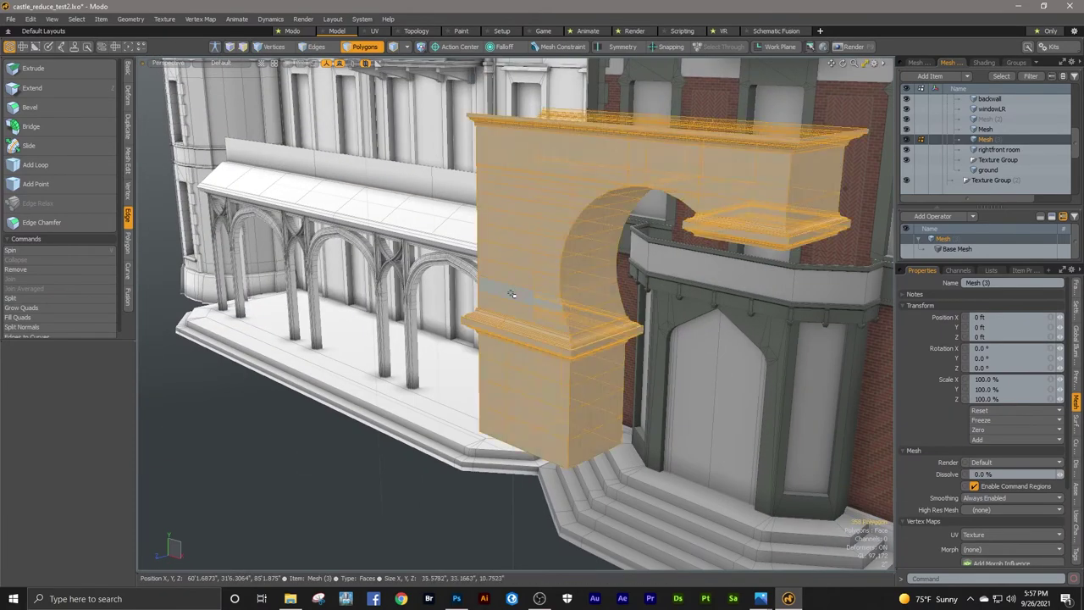
scroll(471, 296, down, 5)
scroll(472, 296, down, 5)
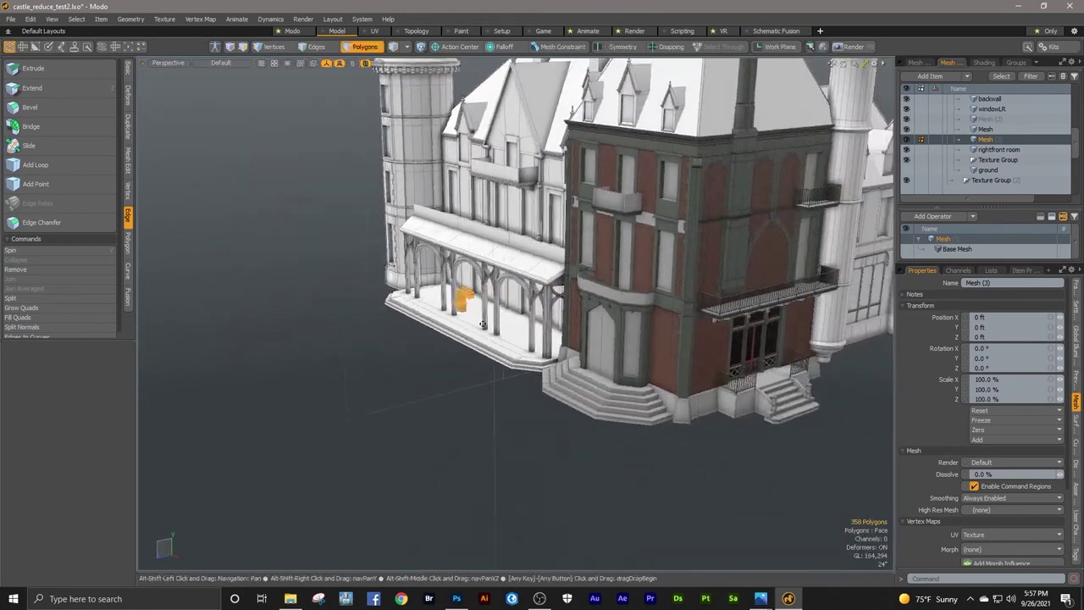
alt+shift+drag(472, 298, 360, 353)
key(w)
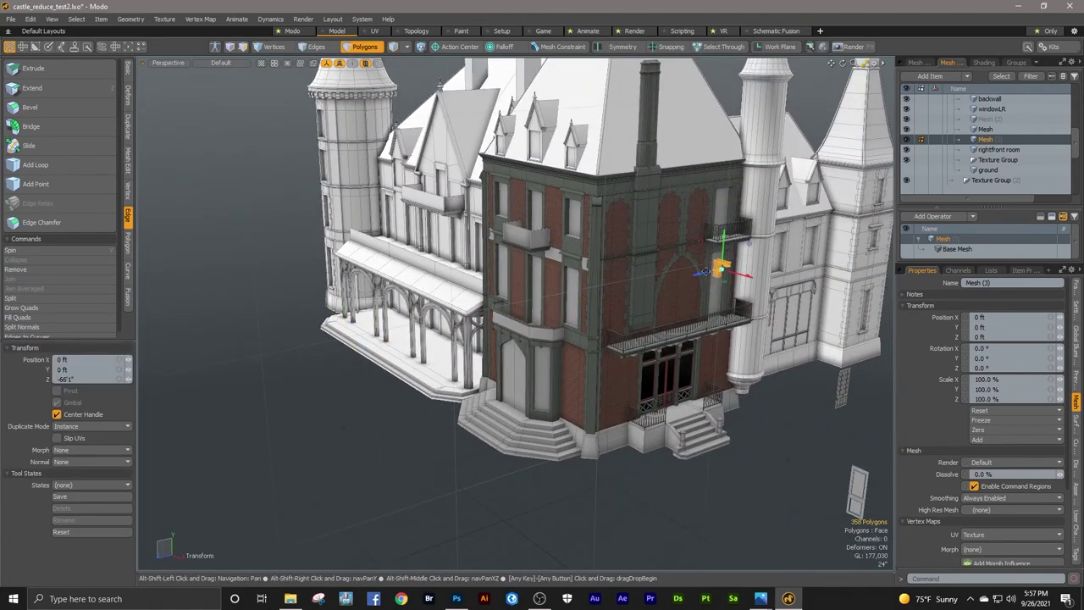
scroll(559, 311, up, 4)
alt+shift+drag(706, 271, 436, 315)
scroll(478, 347, up, 4)
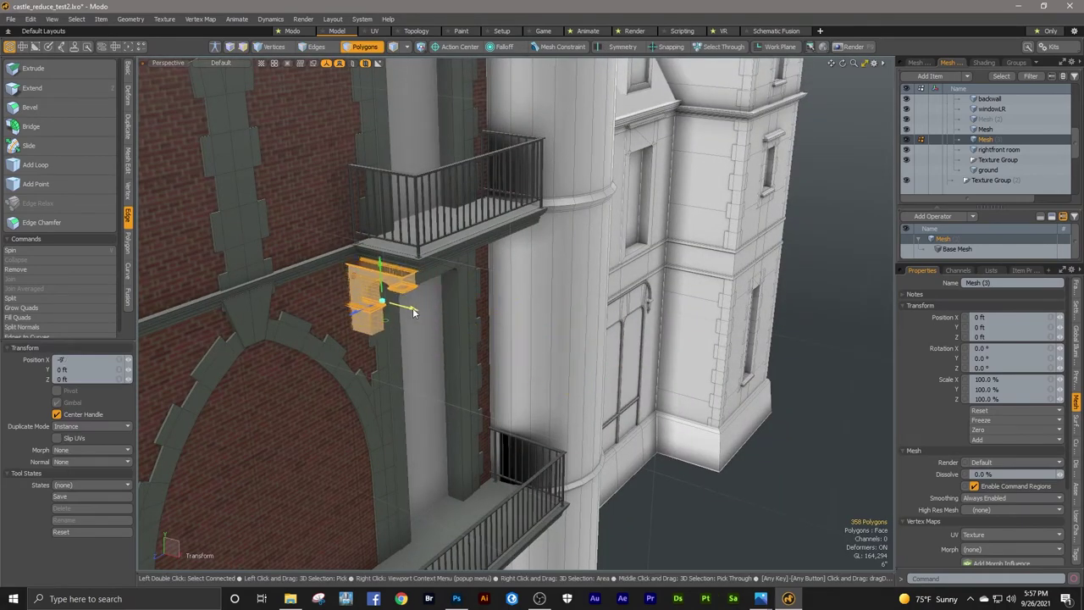
Step: Slide the arch piece sideways along the wall to line it up as a bracket under the balcony beside the window
alt+drag(362, 383, 584, 331)
scroll(584, 331, up, 4)
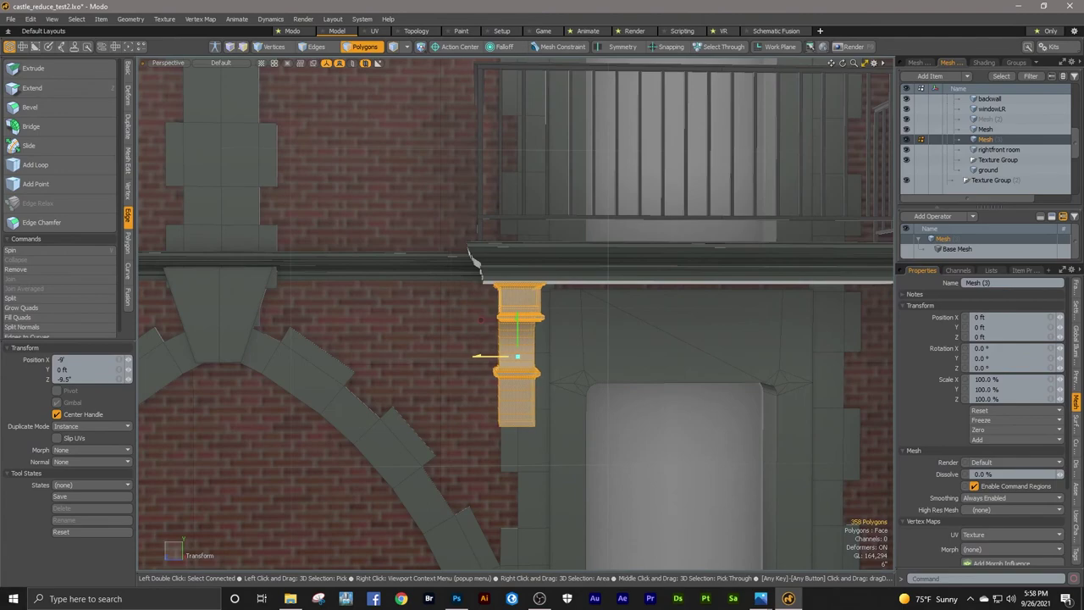
drag(501, 356, 575, 353)
drag(576, 353, 516, 371)
scroll(587, 362, up, 4)
key(q)
click(790, 371)
alt+drag(790, 371, 661, 366)
alt+drag(660, 366, 492, 349)
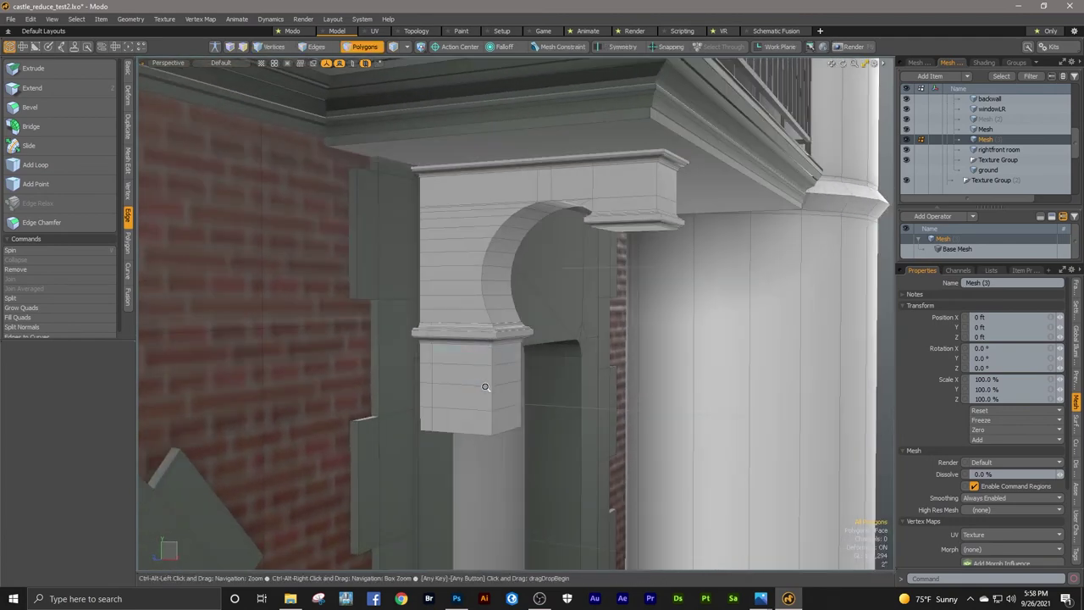
Step: Move the lowest front face of the pedestal block back -5.125" in X to taper its base
ctrl+alt+drag(485, 387, 534, 387)
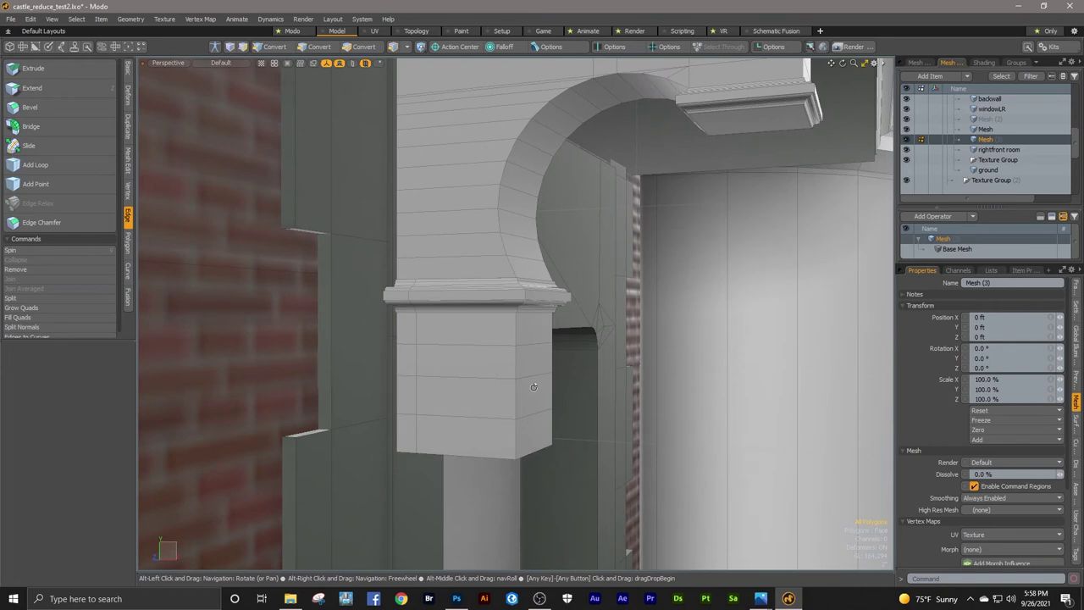
click(530, 431)
key(w)
drag(530, 431, 481, 430)
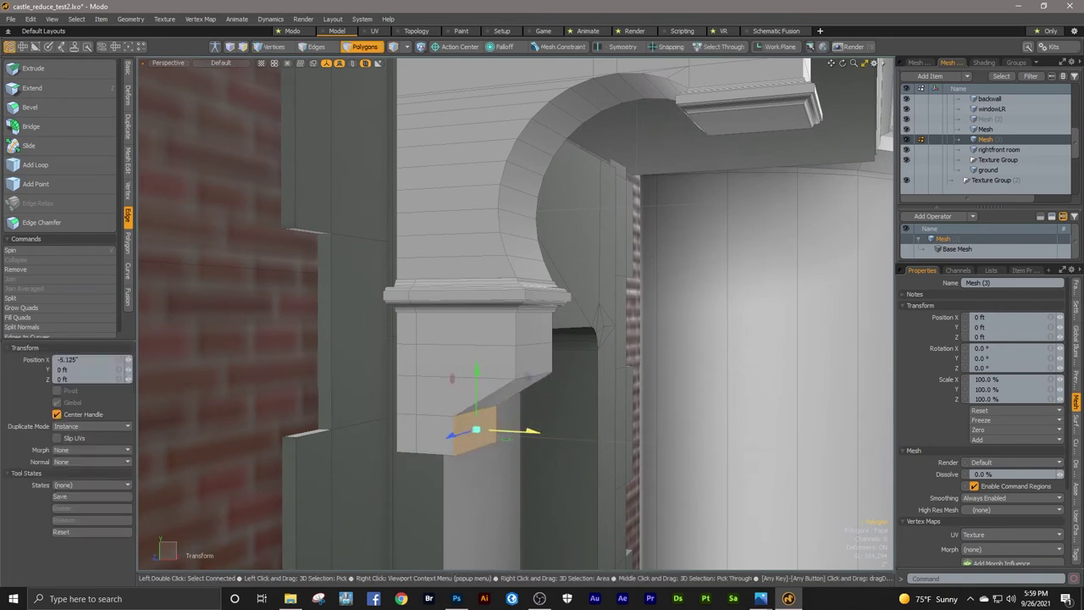
key(space)
Step: Move the middle front edge of the pedestal's taper back -3.875" in X to make the slope concave
key(2)
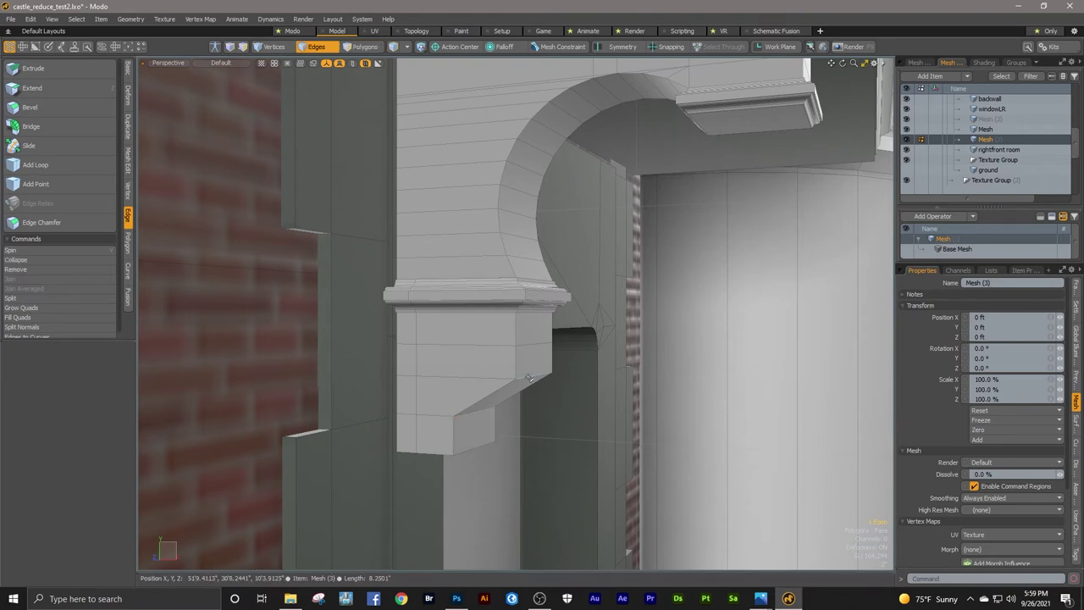
key(w)
drag(589, 376, 561, 376)
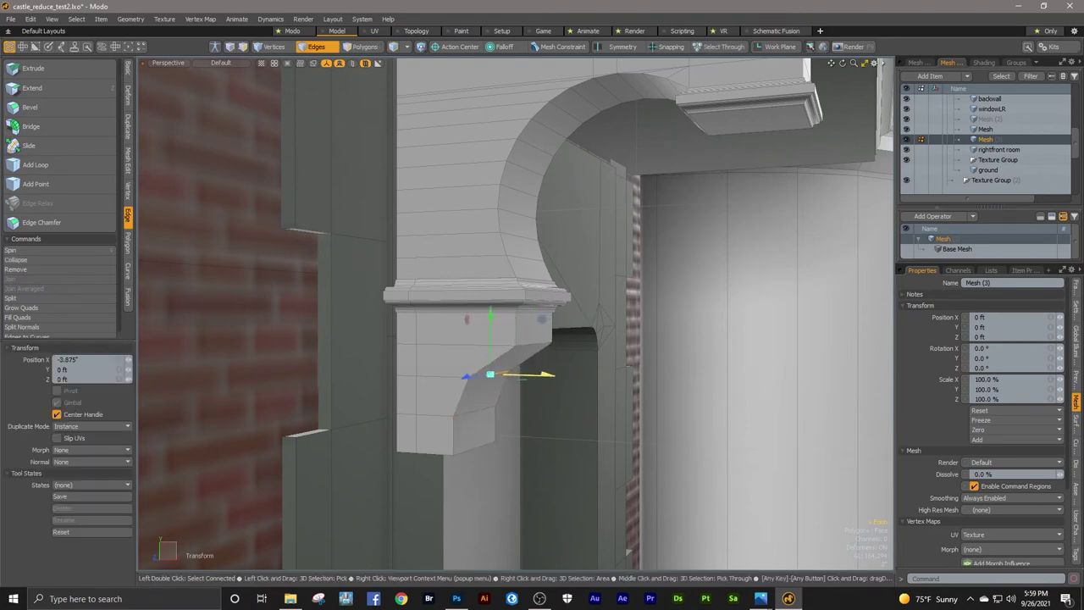
key(space)
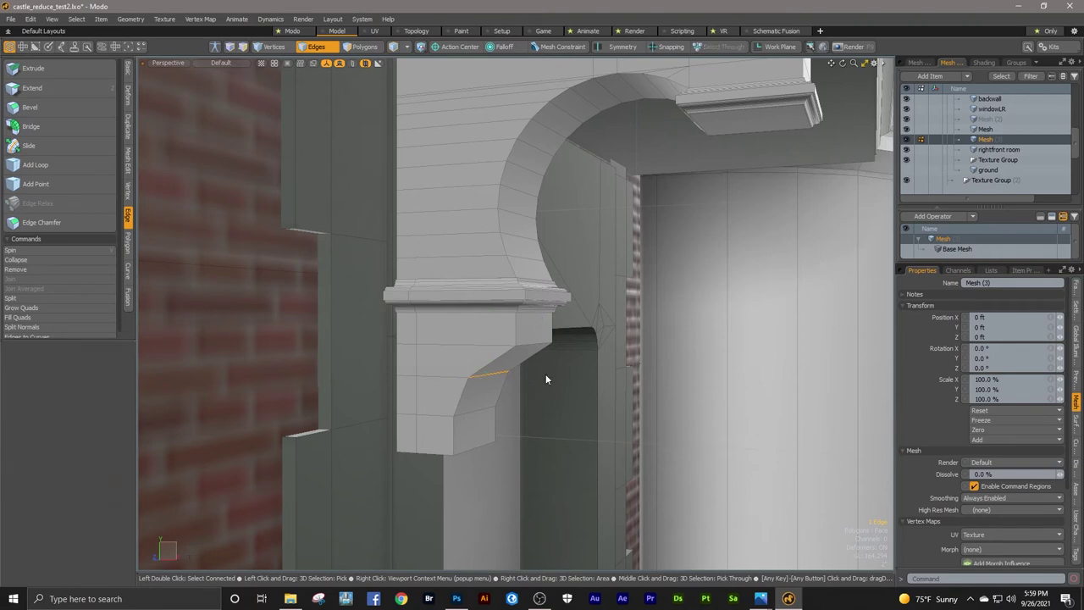
Step: Add a centred horizontal edge loop at 50% to each of the two sloped sections of the pedestal's taper
scroll(545, 375, up, 3)
key(3)
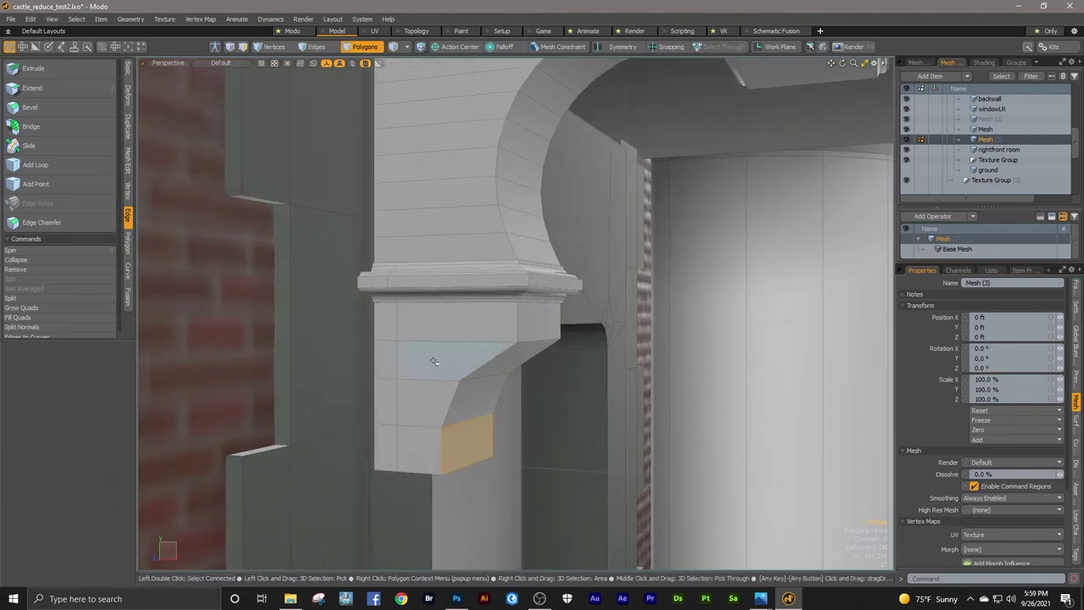
click(80, 164)
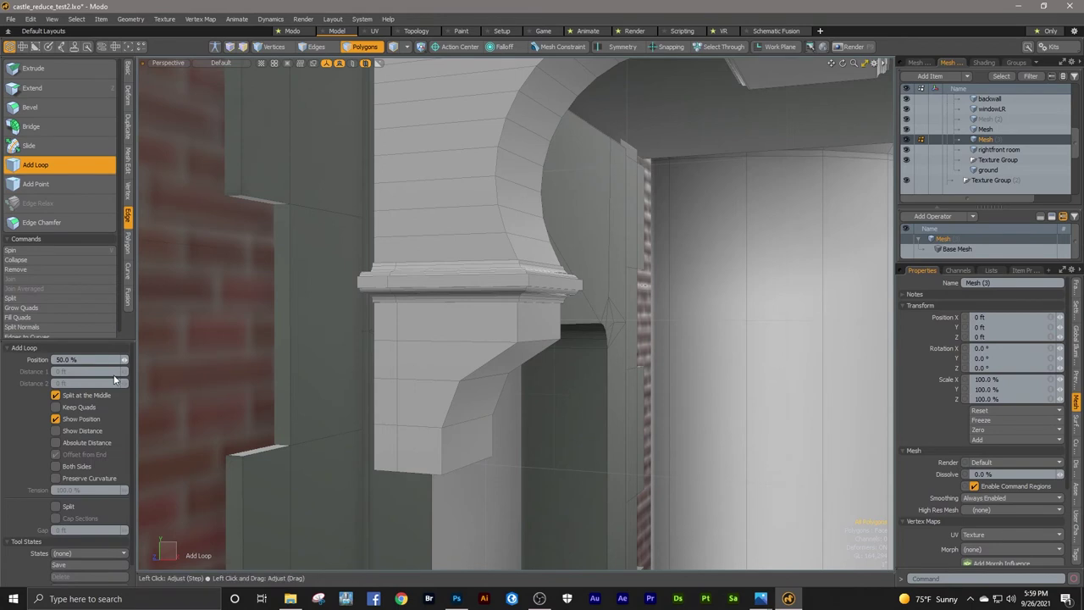
click(397, 359)
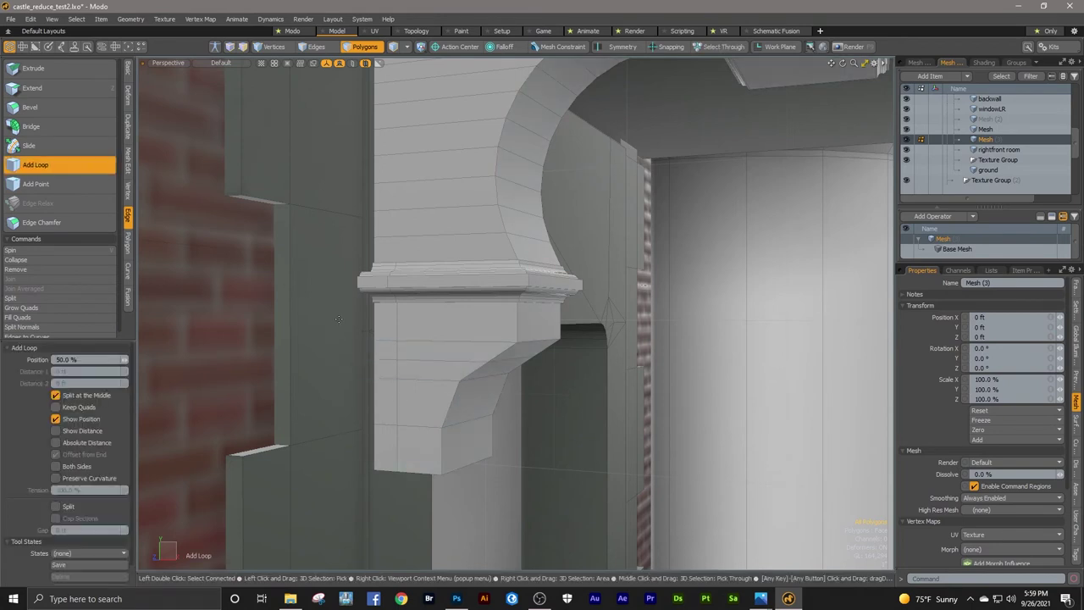
key(space)
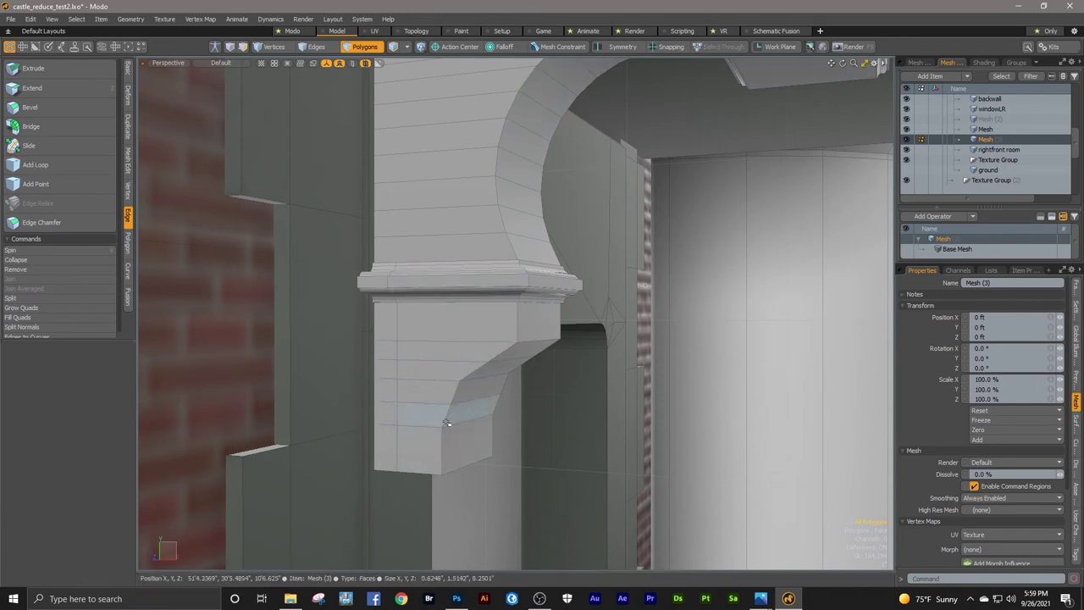
Step: Move the front edge in the middle of the upper slope back in X to deepen the concave curve
key(2)
click(503, 364)
key(w)
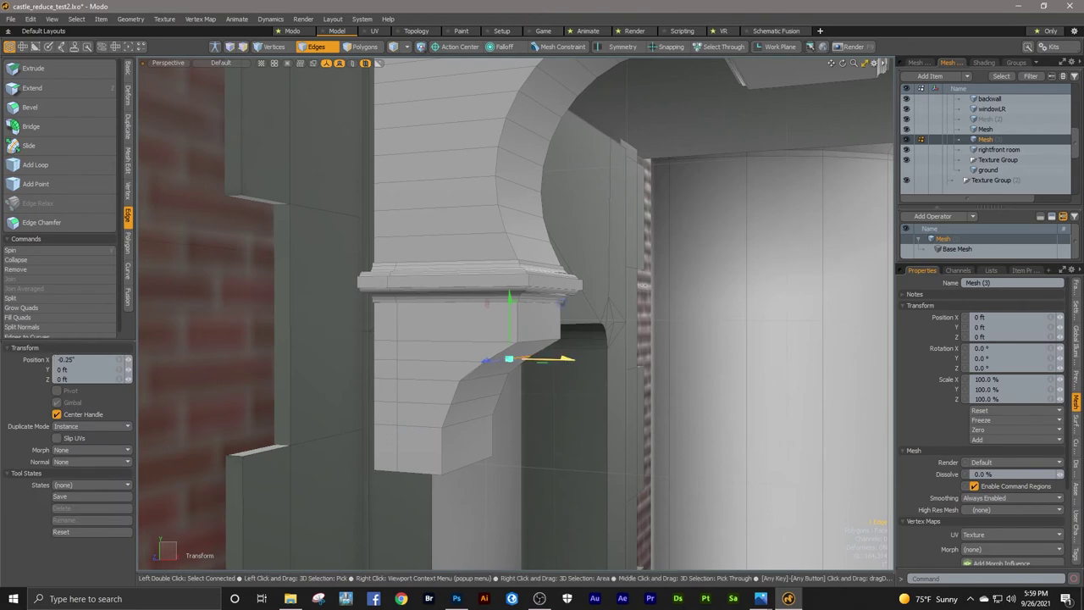
key(space)
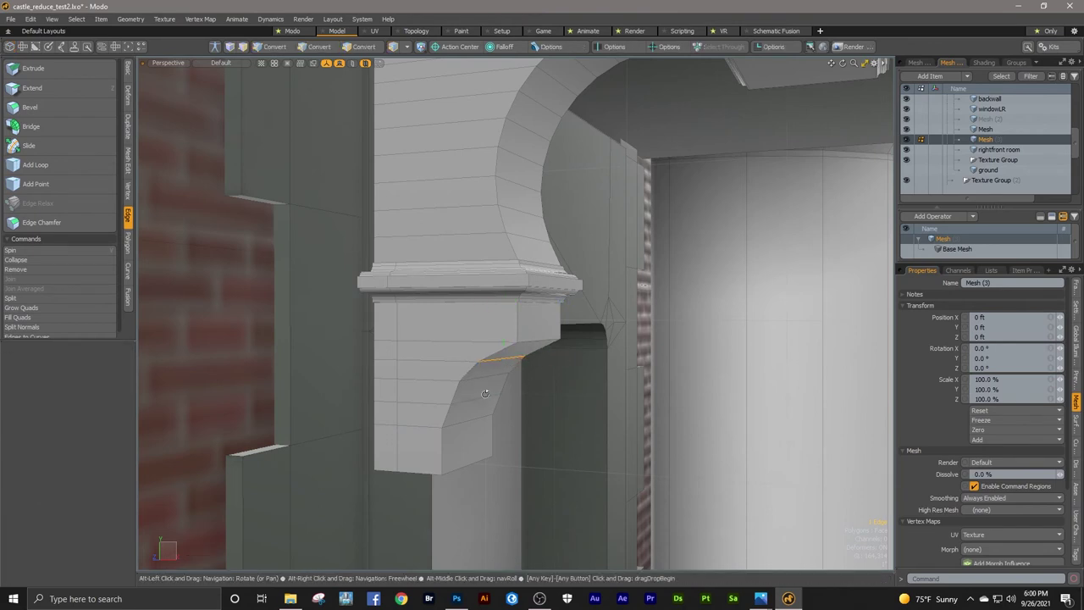
Step: Add a 50% edge loop across the straight block above the slope and move the block's lower front edge back in X
alt+drag(502, 364, 474, 394)
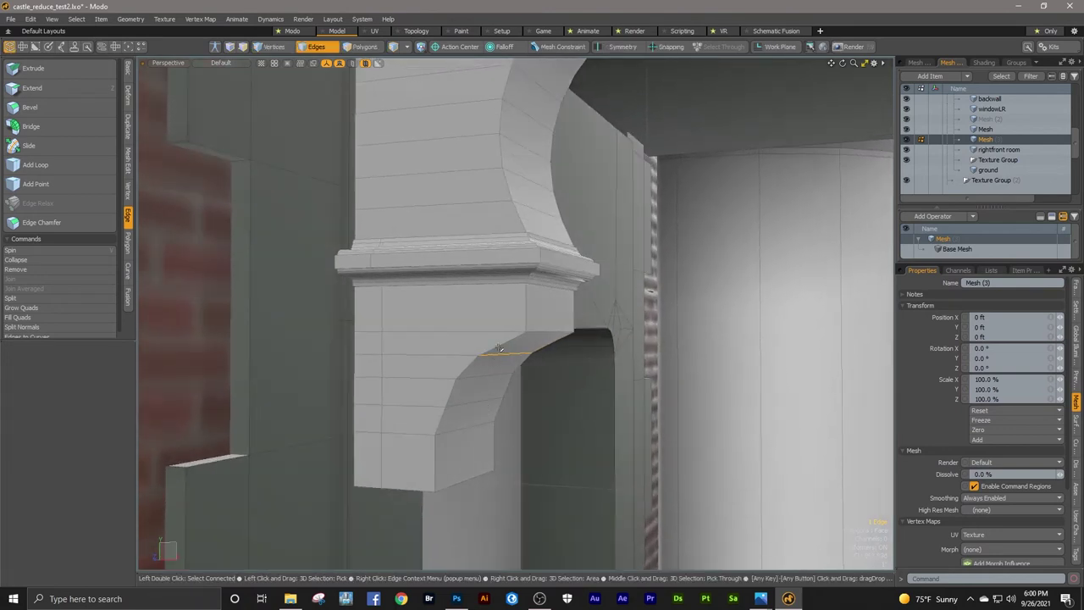
key(3)
click(95, 164)
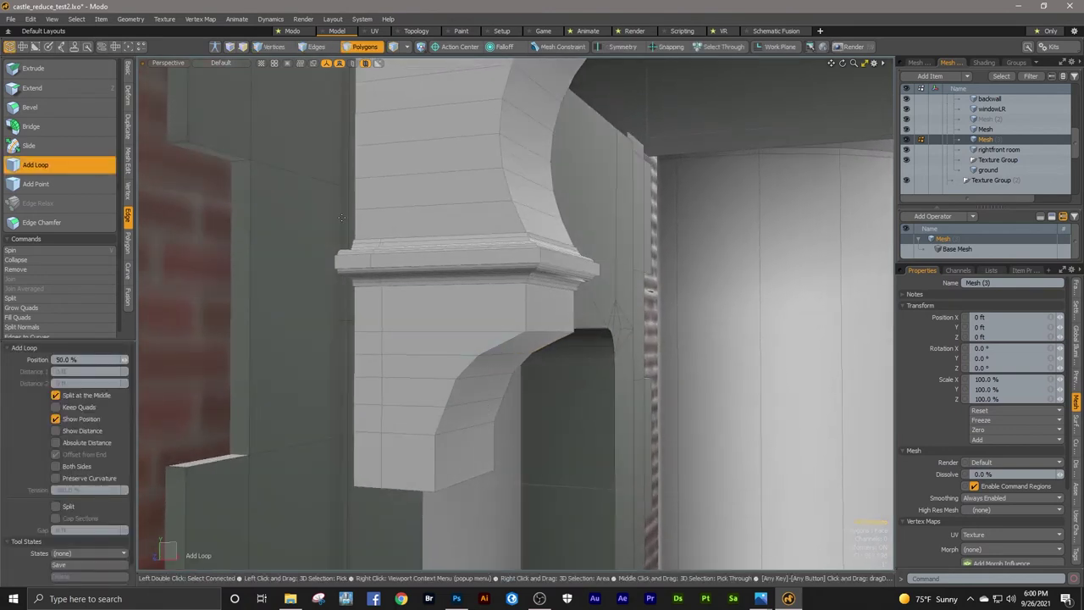
key(space)
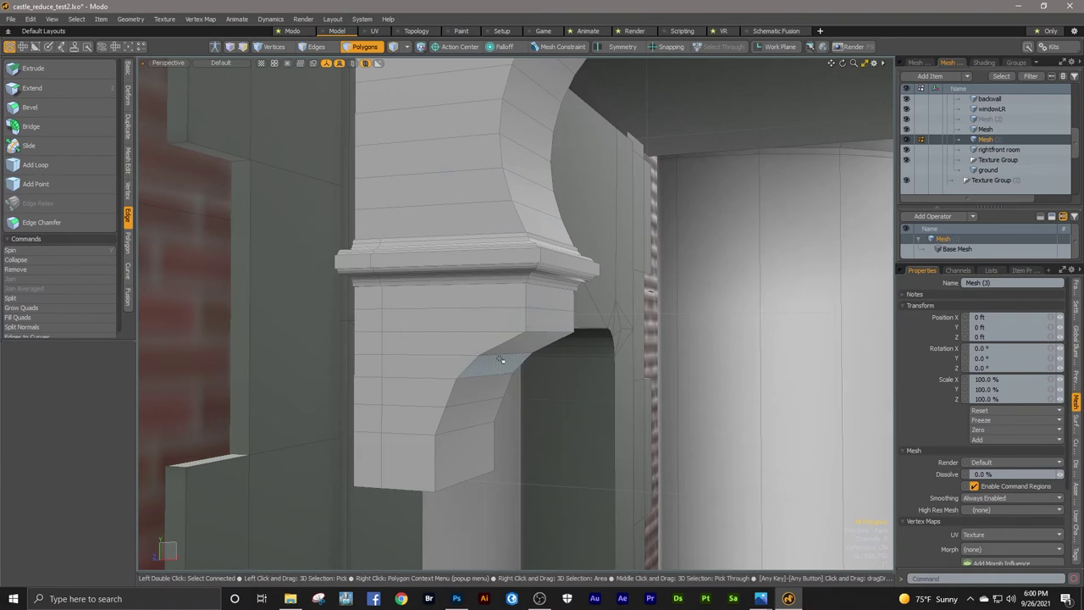
key(2)
click(590, 330)
key(y)
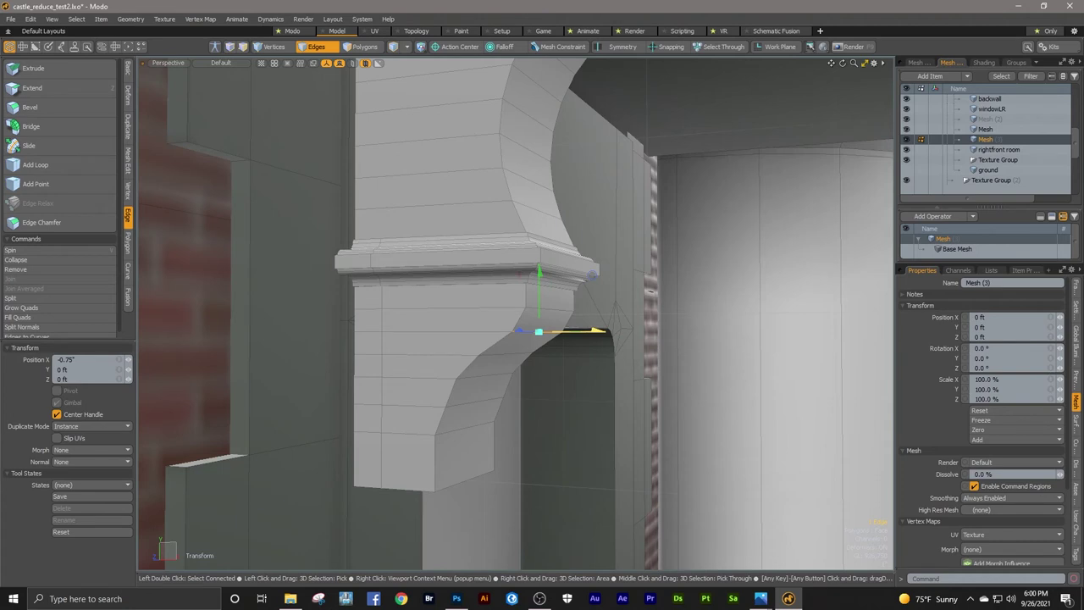
key(space)
Step: Adjust the front edges along the middle and lower curve in X to smooth the pedestal's S-shaped profile
alt+drag(556, 381, 573, 377)
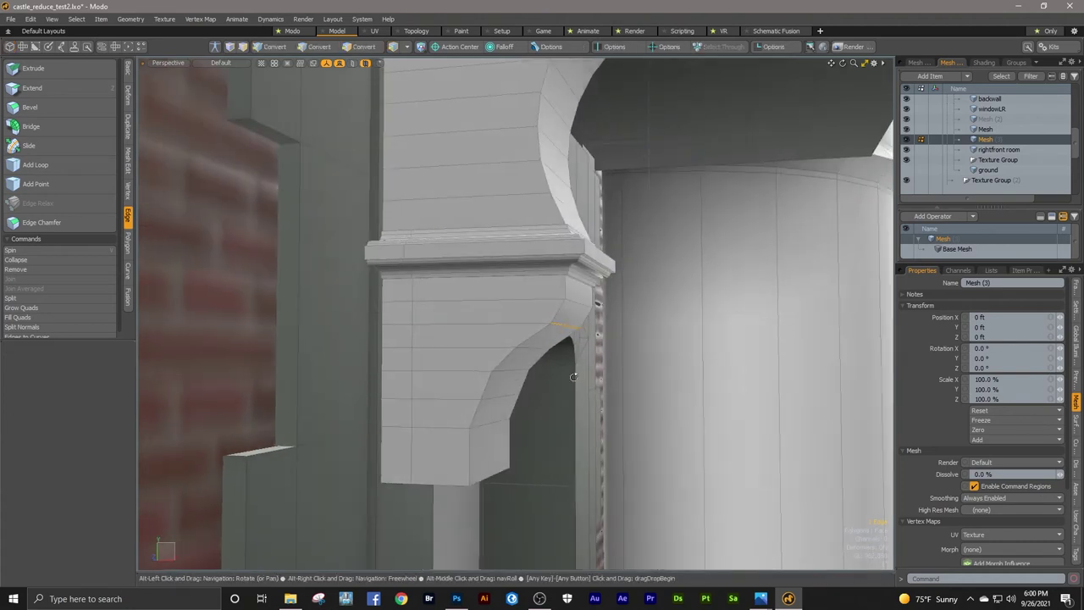
click(531, 352)
key(y)
key(space)
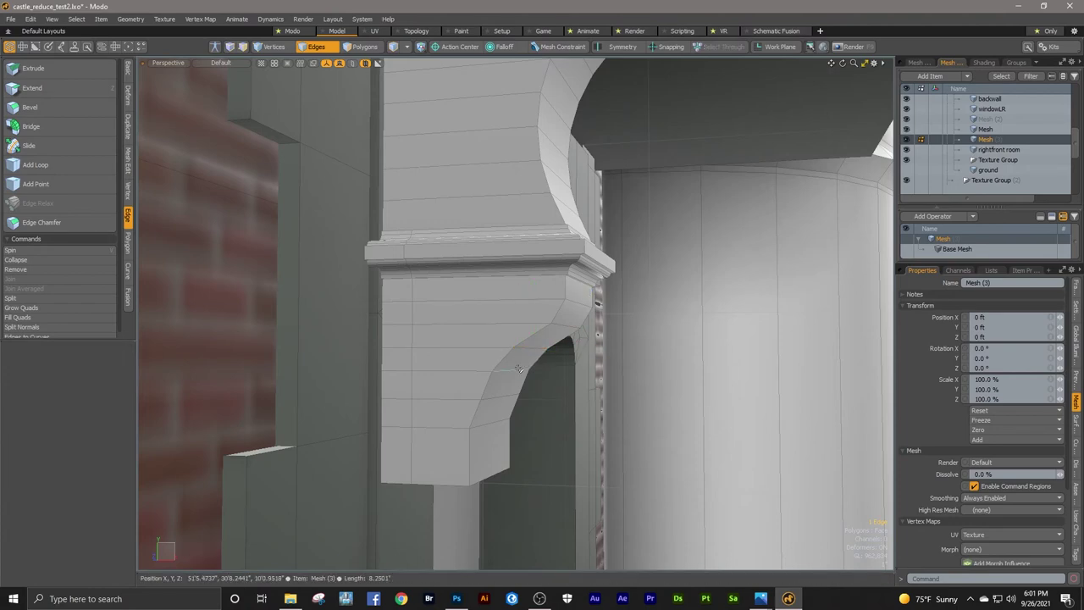
click(511, 371)
key(y)
key(space)
click(505, 395)
key(y)
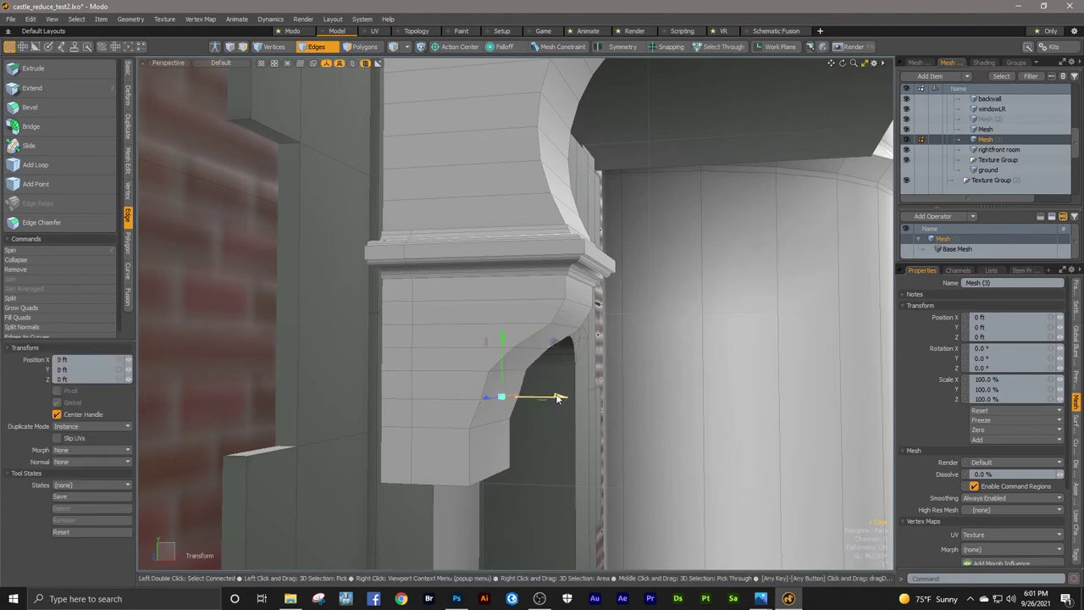
key(space)
Step: Nudge the horizontal edge loop at the curve's midpoint up in Y by about 0.0625"
alt+drag(550, 397, 568, 378)
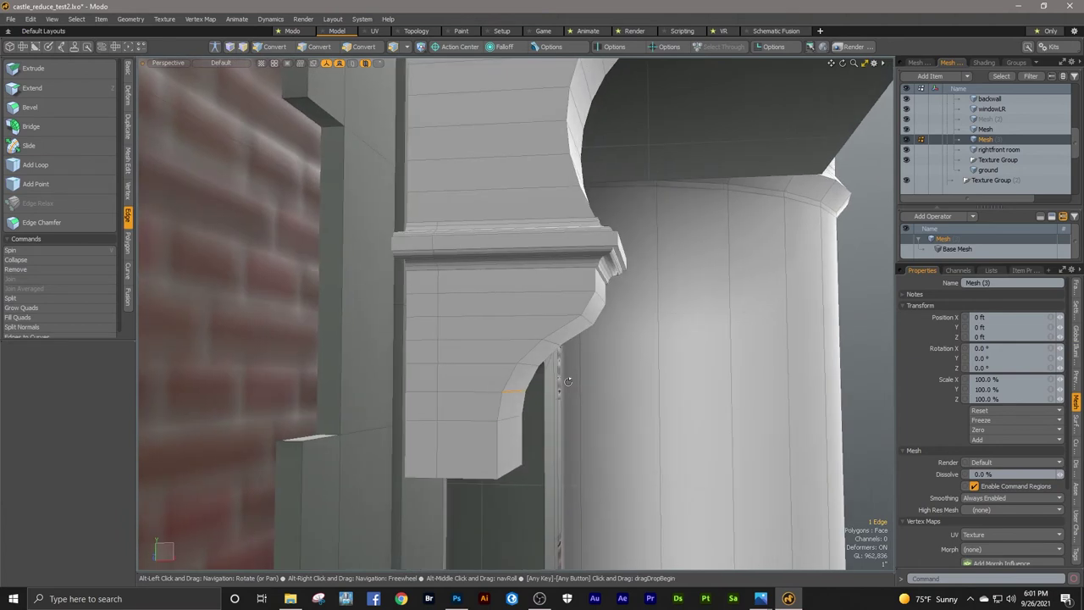
alt+drag(562, 342, 574, 349)
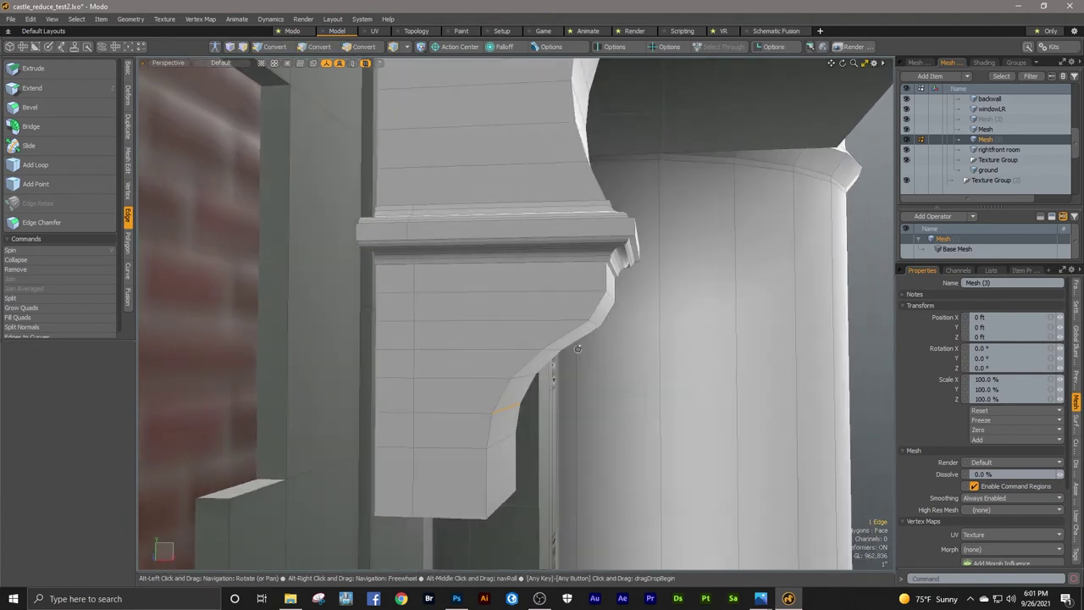
key(w)
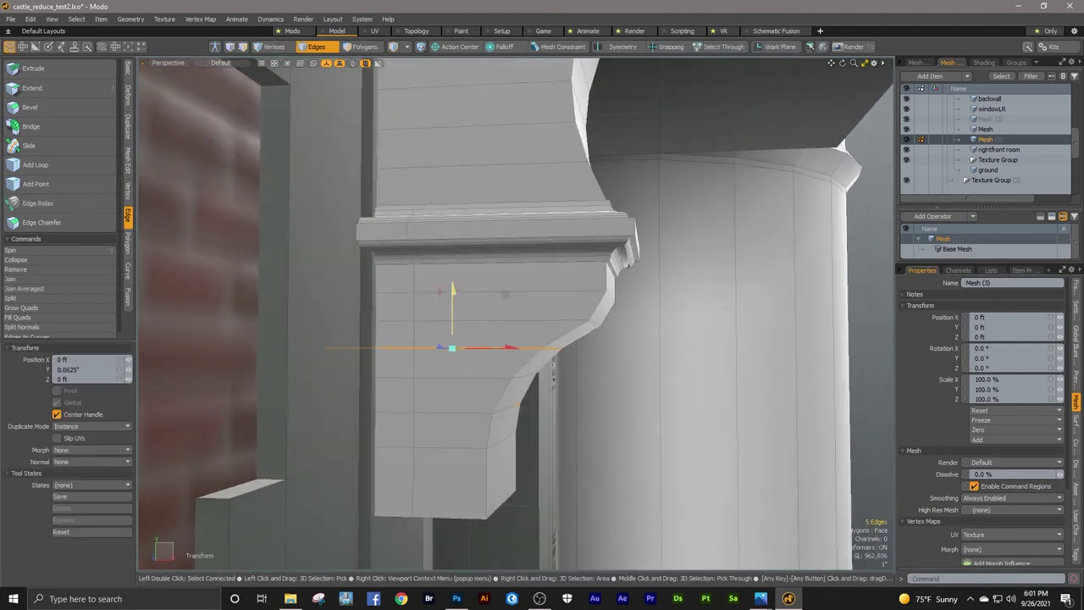
key(q)
Step: Remove the vertical edge loop running down the sides of the bracket's lower pedestal
alt+drag(500, 321, 458, 354)
key(3)
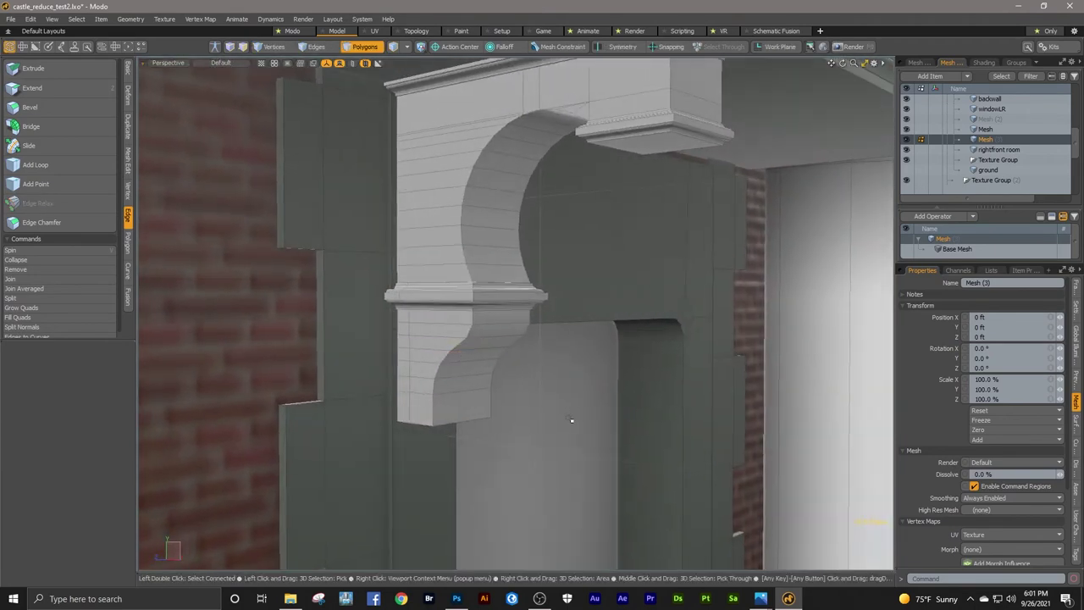
ctrl+alt+drag(442, 401, 490, 418)
key(2)
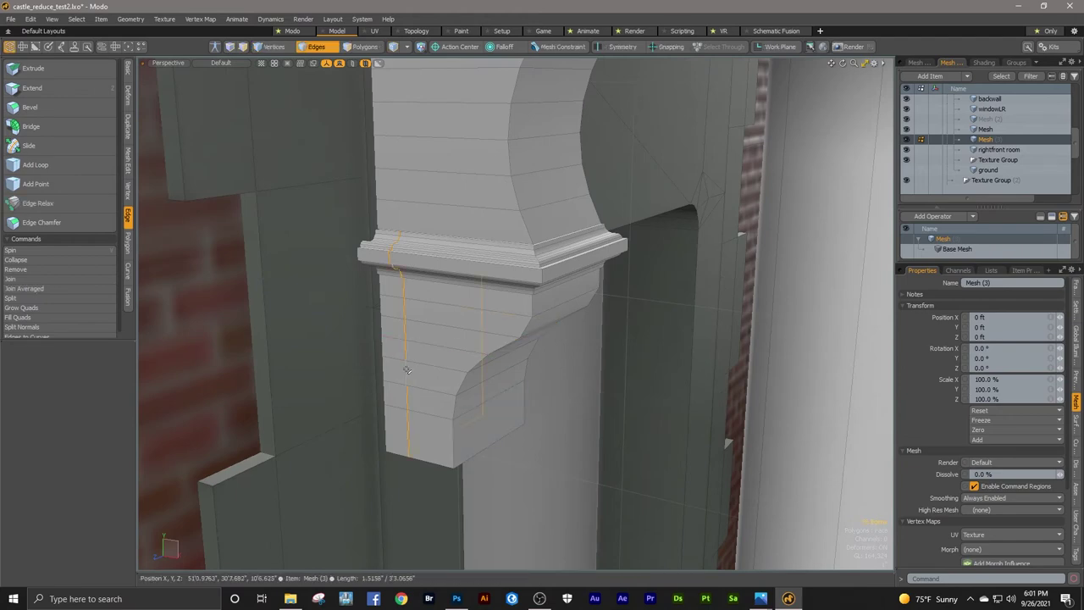
alt+drag(414, 370, 456, 315)
Step: Select the bracket's entire connected mesh and apply a geometry operation to it
key(3)
double_click(456, 315)
click(130, 19)
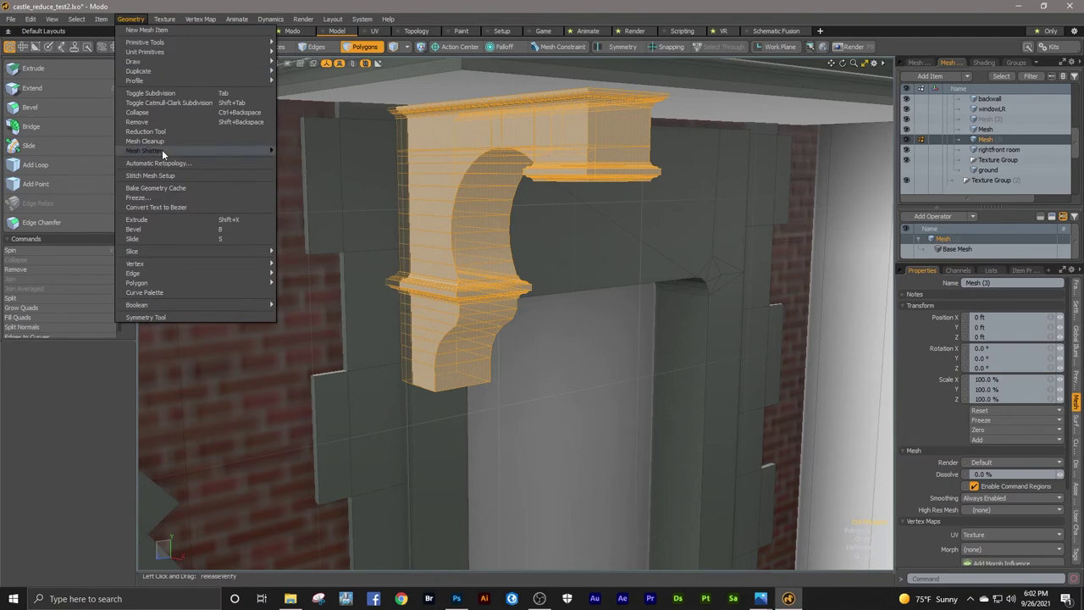
click(162, 149)
click(446, 231)
click(408, 257)
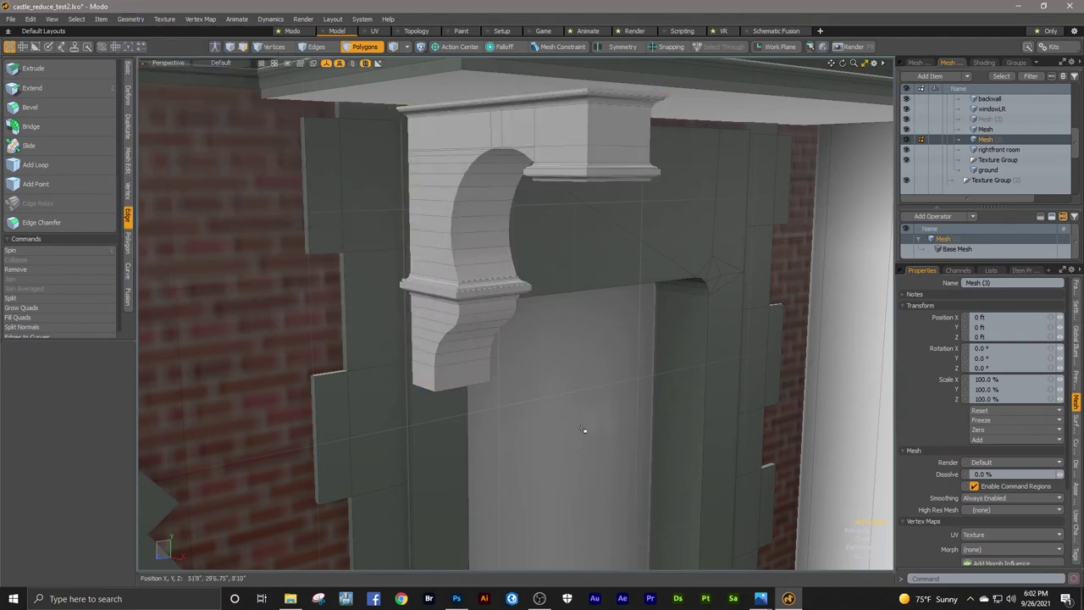
Step: Add a horizontal edge loop at 50% around the pedestal's lowest block and adjust the height of the block's underside
alt+drag(583, 429, 545, 416)
scroll(513, 363, up, 4)
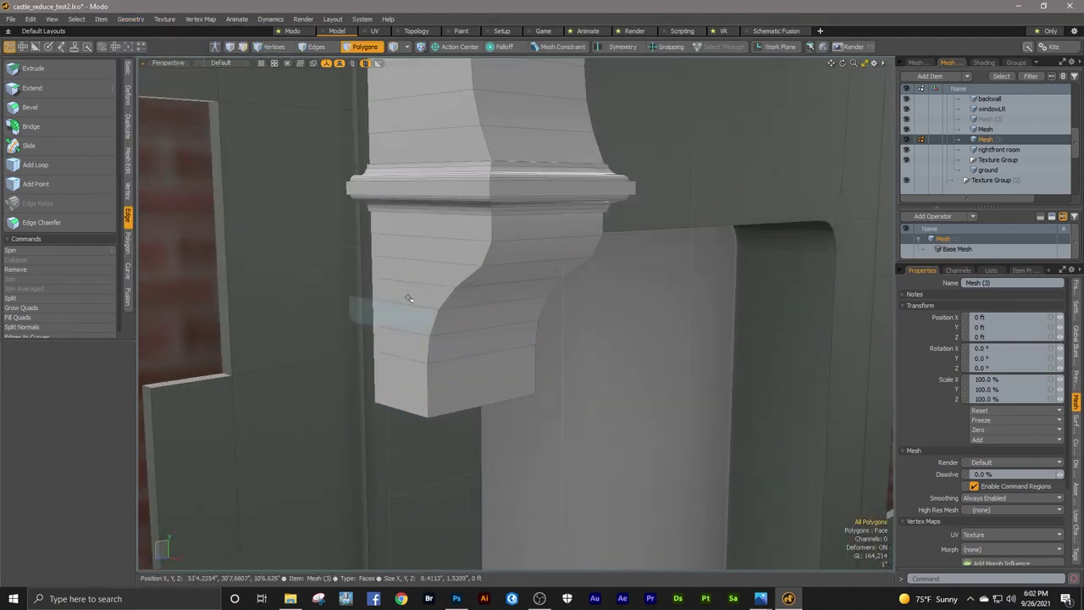
click(95, 164)
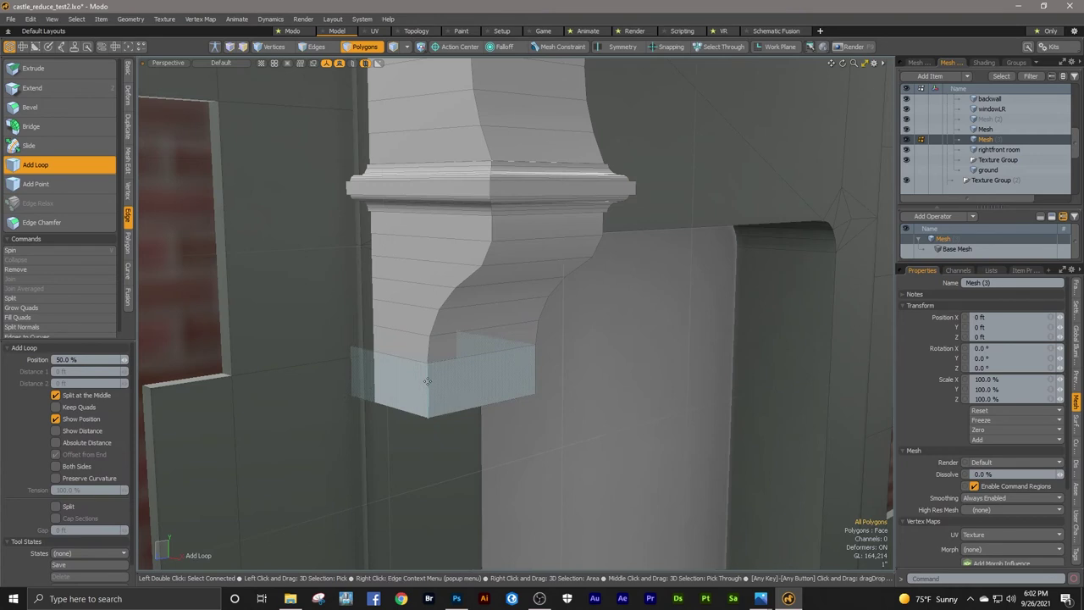
alt+drag(429, 385, 474, 355)
key(space)
click(438, 401)
key(w)
key(space)
Step: Bevel the three exposed faces of the bottom band outward with a molding profile, using a shift of about 0.875"
click(444, 364)
shift+click(415, 364)
shift+click(566, 369)
key(b)
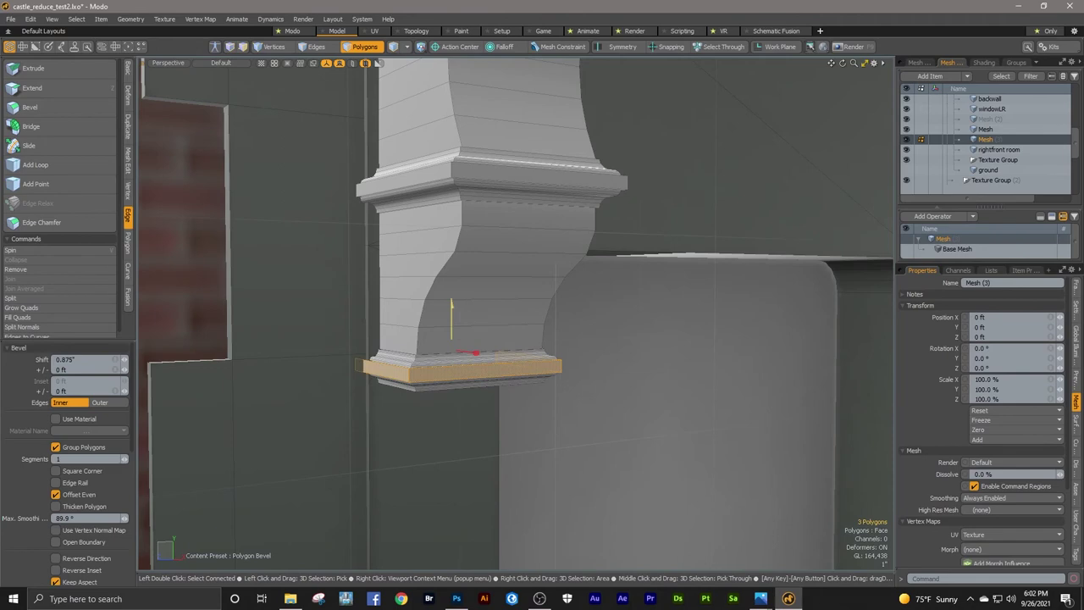
key(space)
alt+drag(451, 314, 474, 288)
key(space)
key(space)
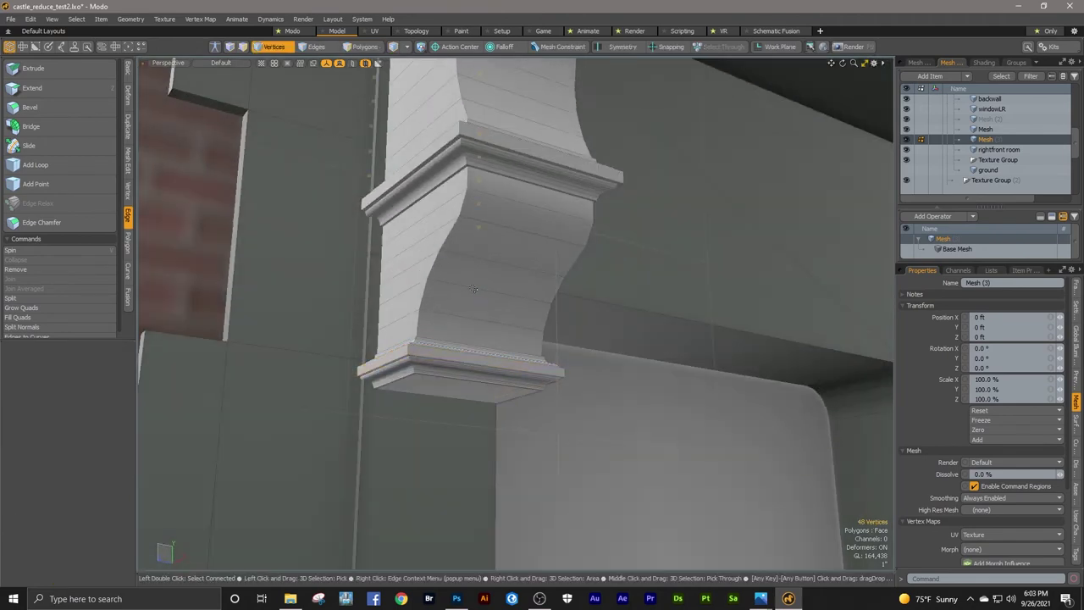
scroll(496, 380, up, 4)
key(space)
key(space)
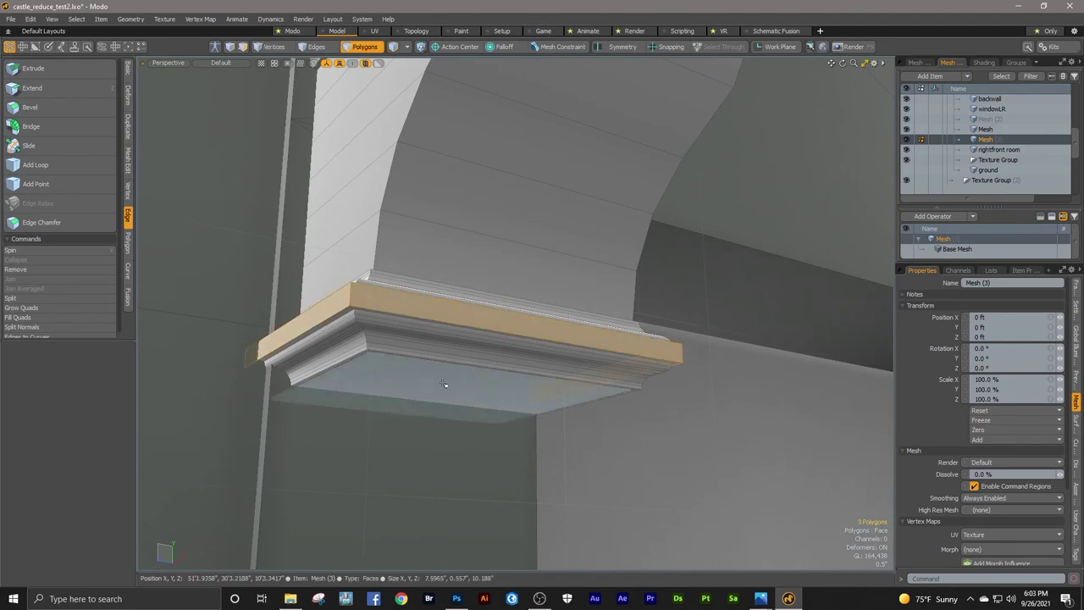
click(446, 384)
key(b)
scroll(77, 516, down, 5)
click(56, 556)
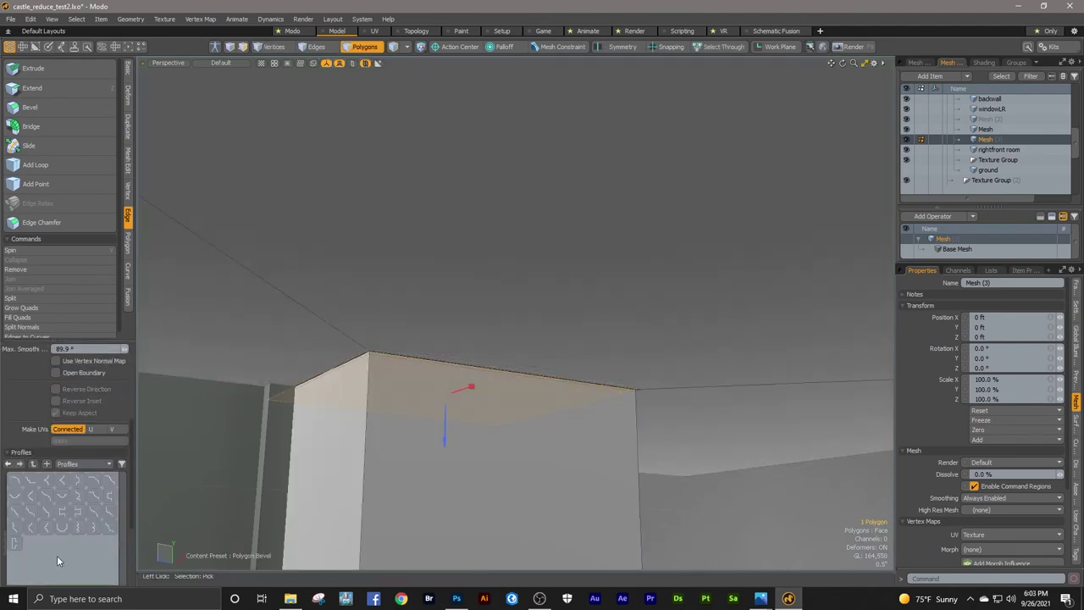
scroll(399, 377, down, 10)
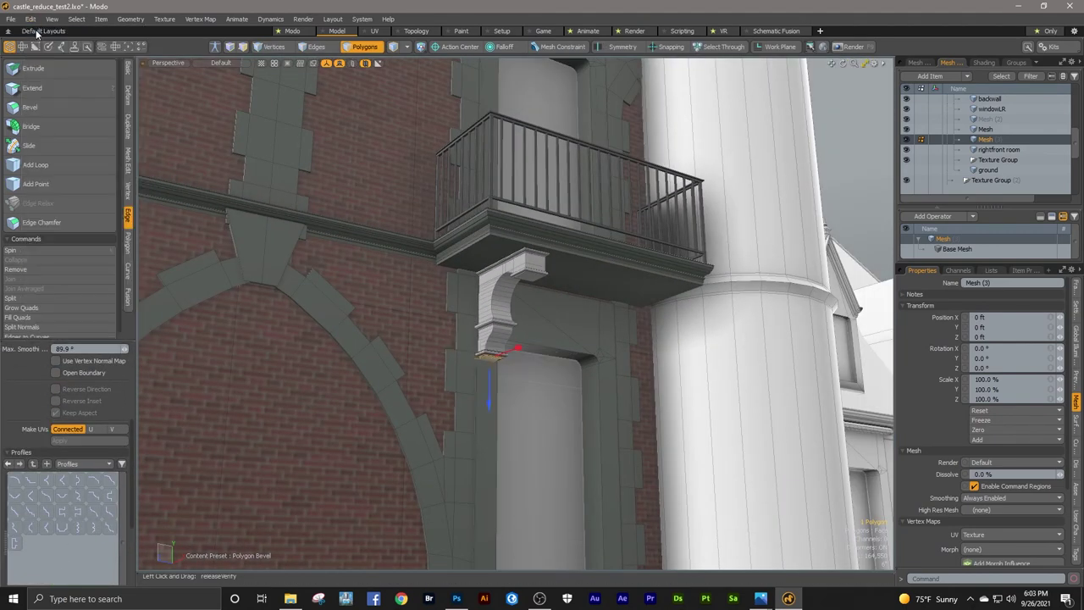
scroll(545, 316, up, 5)
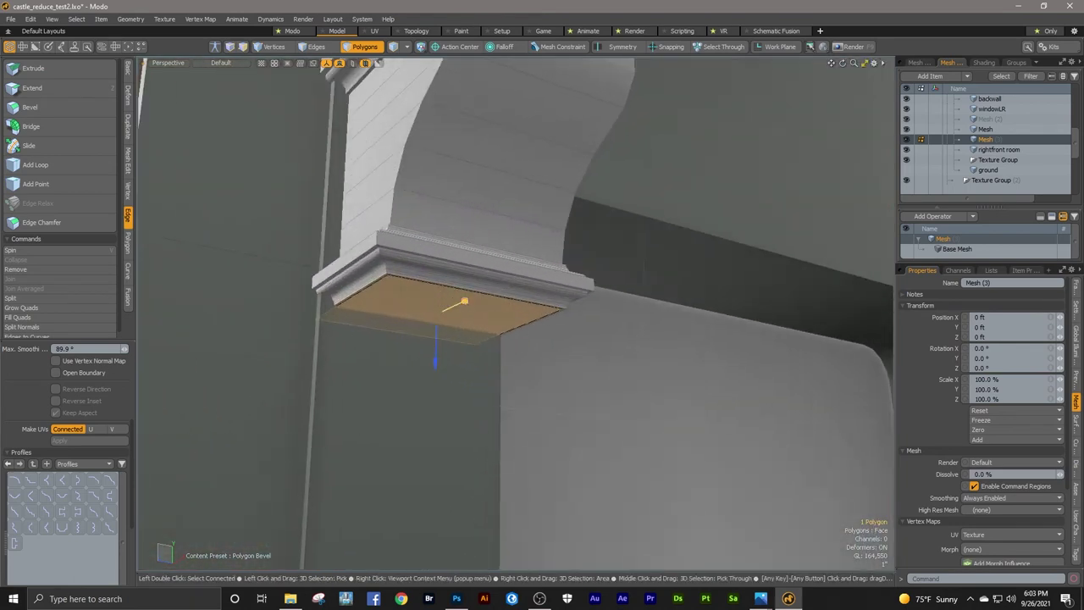
key(space)
click(35, 22)
click(40, 32)
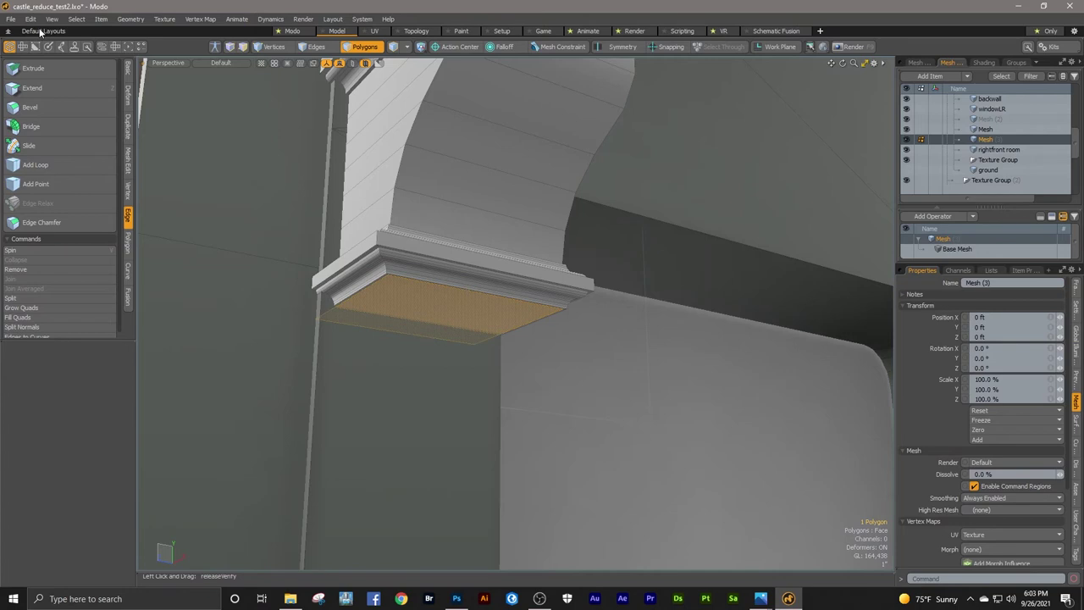
Step: Inset the bracket's bottom face with Bevel and lower the inset face in Y to form a tapered underside
key(b)
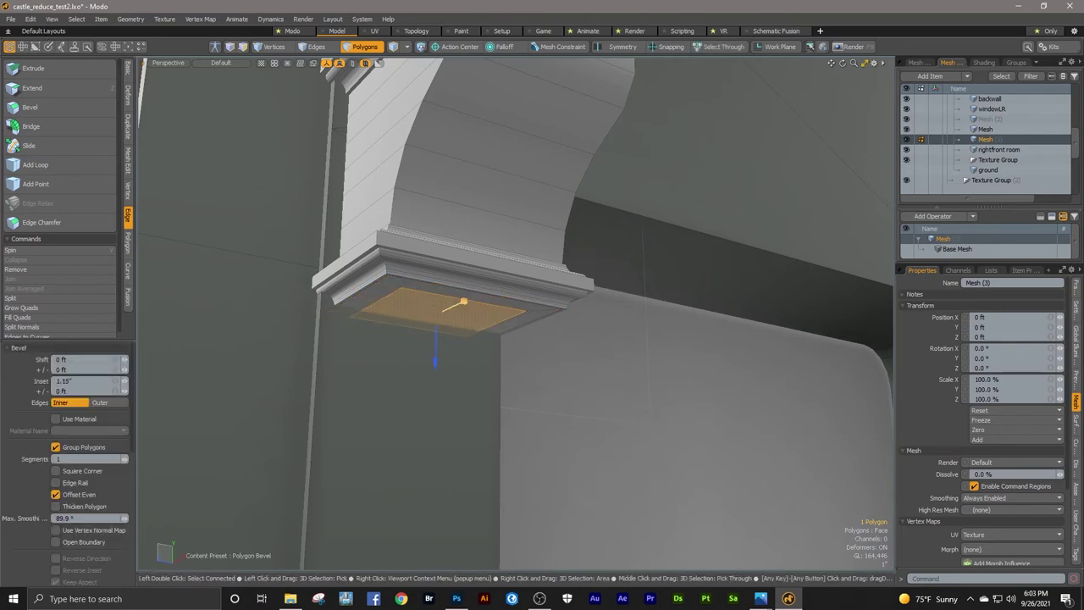
key(space)
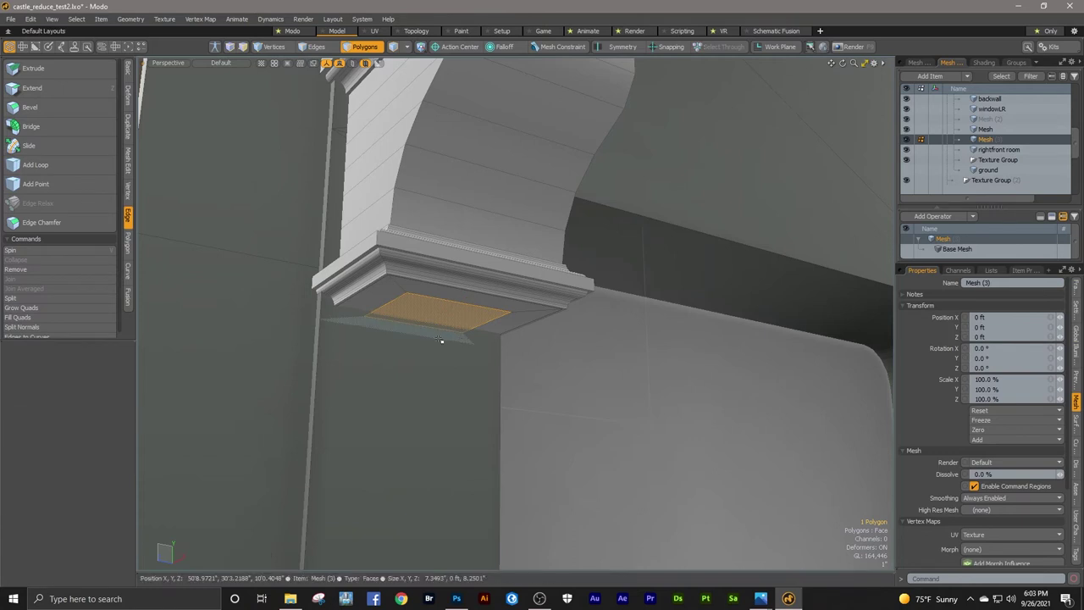
ctrl+alt+drag(438, 312, 452, 319)
key(w)
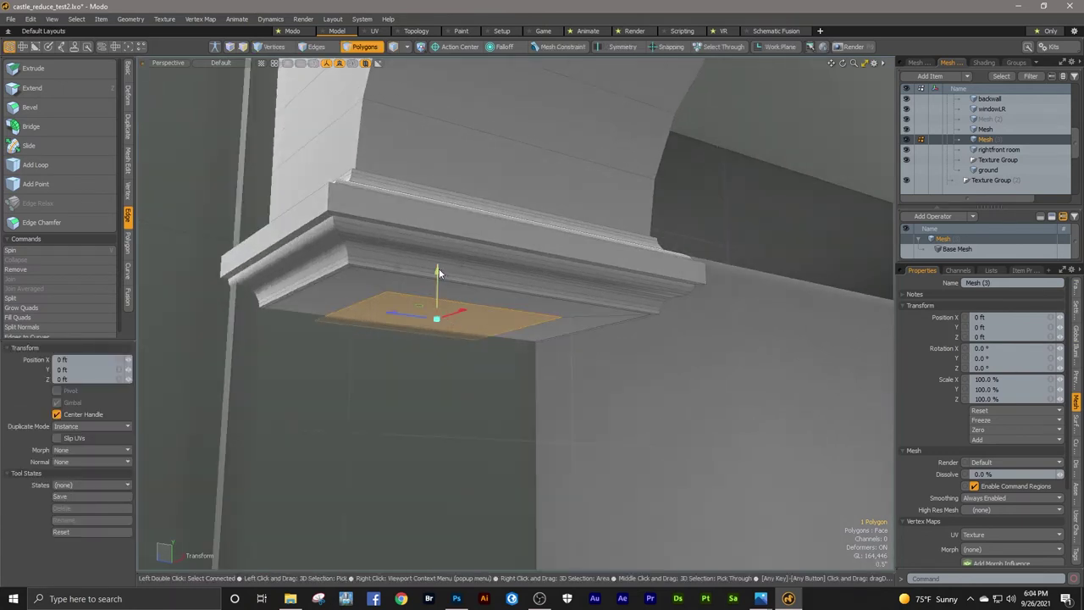
drag(436, 270, 436, 299)
drag(436, 349, 436, 353)
mouse_move(436, 305)
mouse_down()
mouse_move(436, 322)
mouse_move(415, 308)
mouse_up()
key(space)
alt+drag(415, 308, 508, 249)
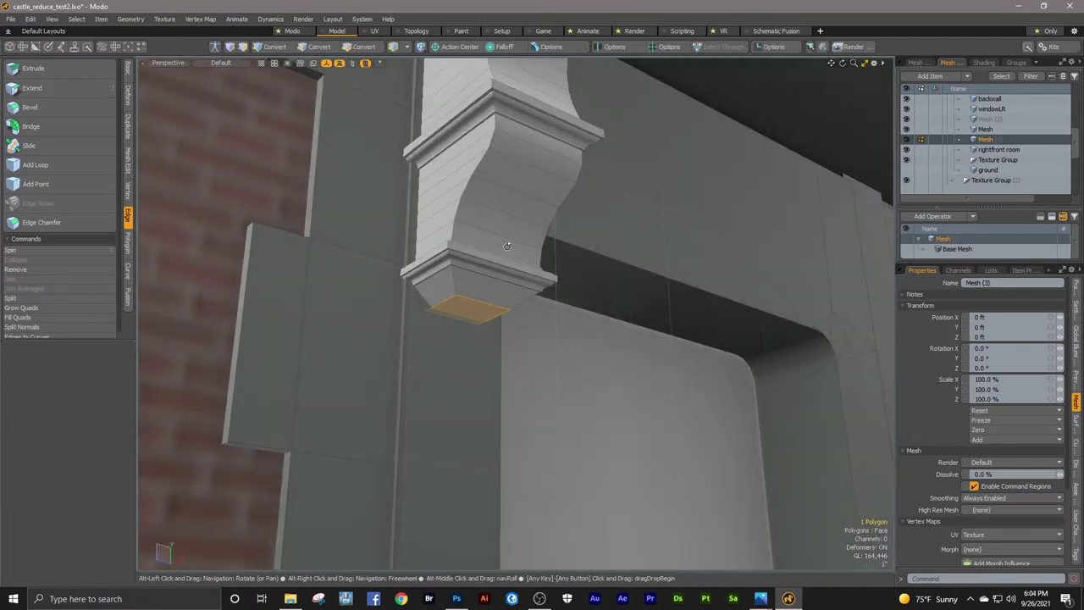
Step: Inset the pedestal's bottom face about 0.48" with Bevel and lower the inset face about 0.22" in Y
ctrl+alt+drag(474, 295, 530, 283)
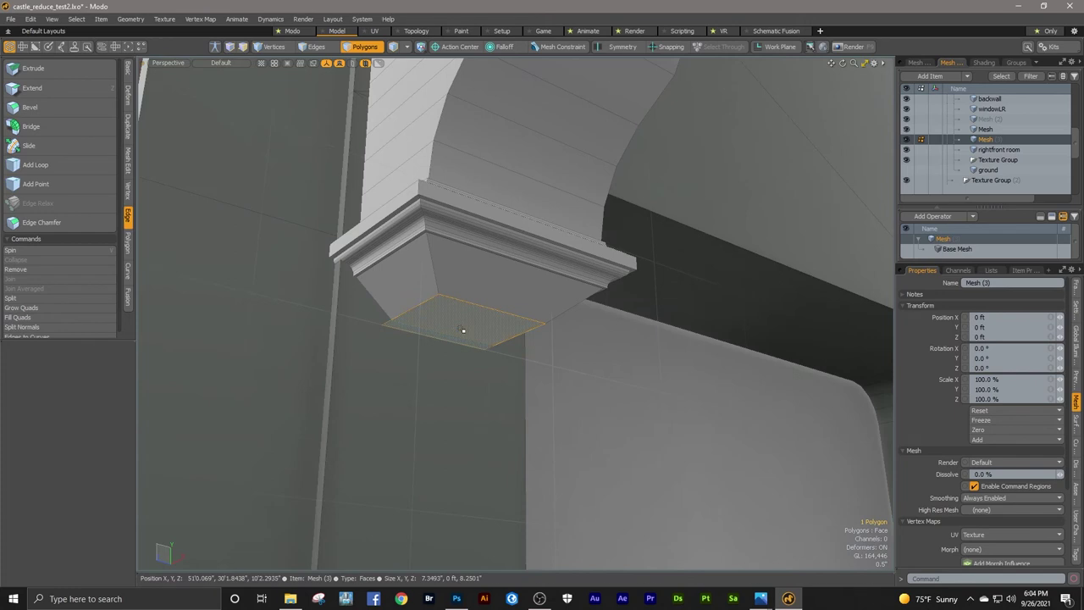
key(b)
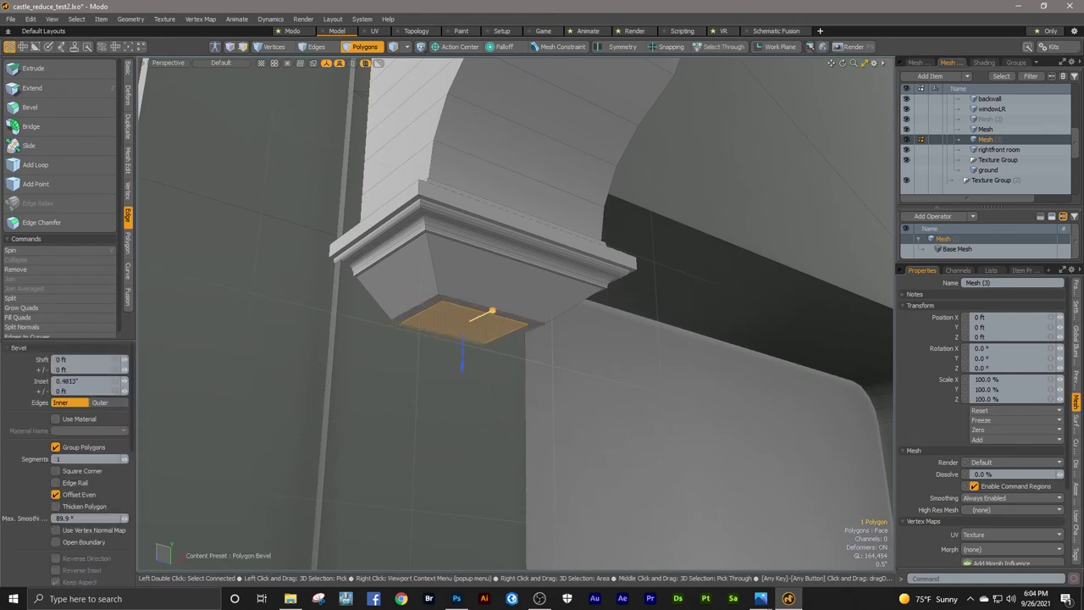
key(q)
key(w)
drag(463, 285, 463, 289)
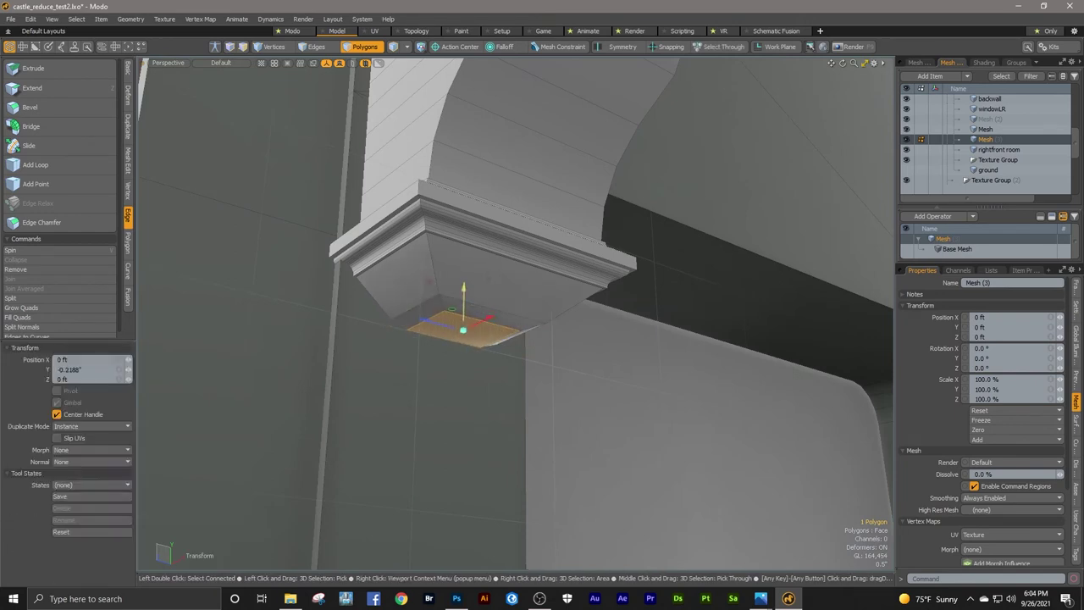
key(q)
key(Escape)
Step: Bevel the outer edge loop of the pedestal's underside, plus the edge loop around its bottom face
alt+drag(479, 348, 490, 290)
key(2)
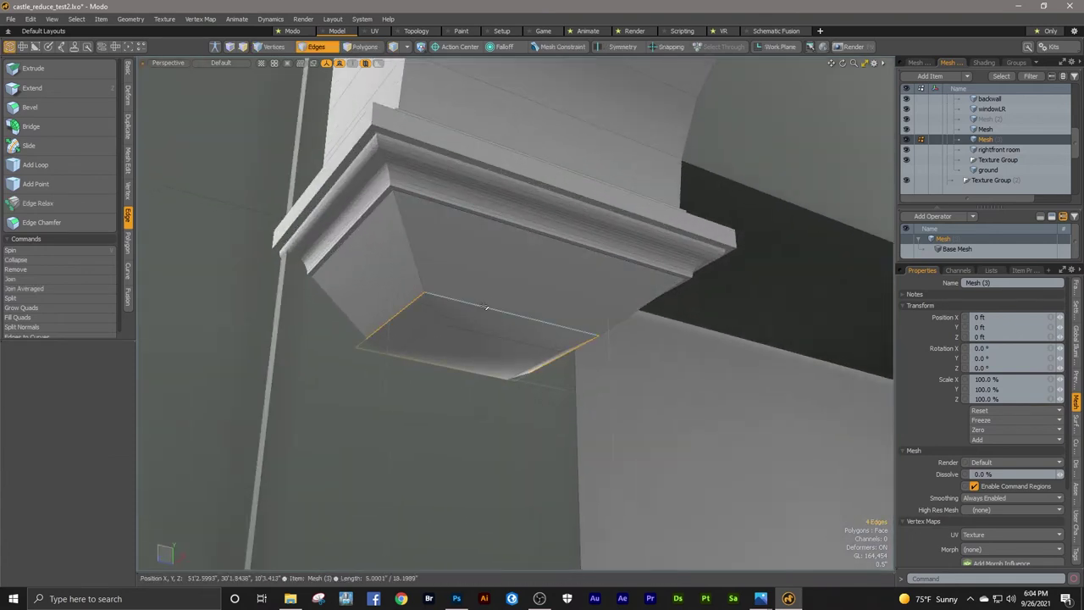
key(b)
key(q)
click(489, 405)
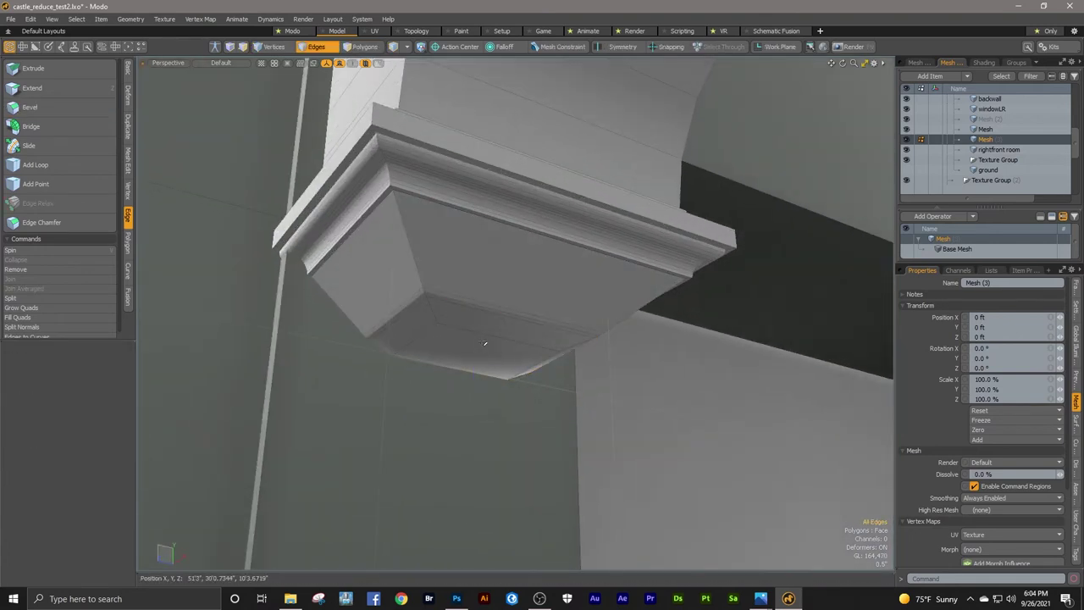
key(b)
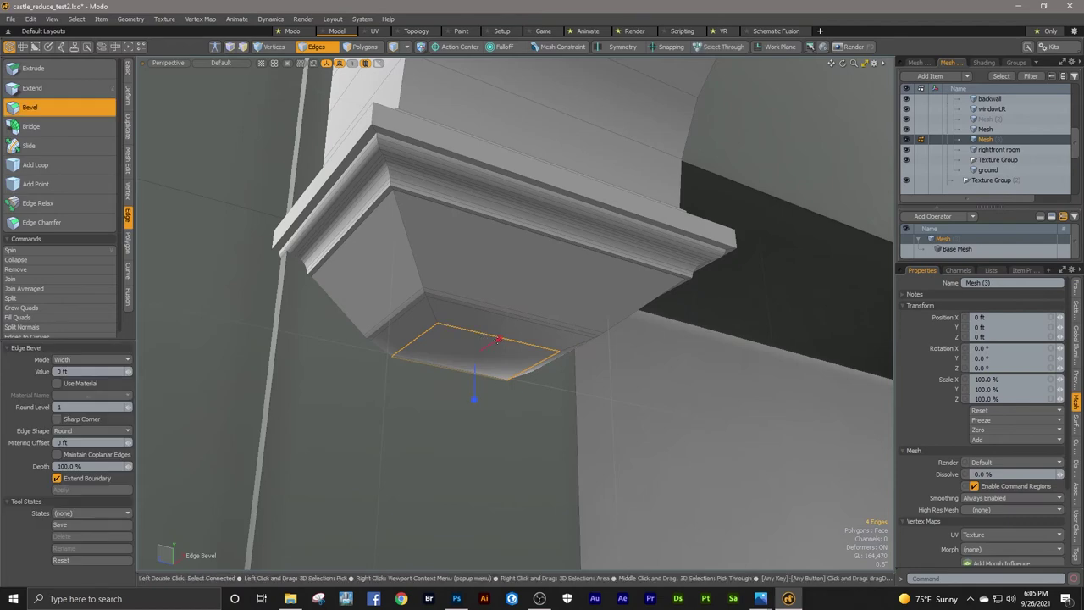
ctrl+alt+drag(499, 341, 539, 343)
drag(464, 361, 467, 361)
key(q)
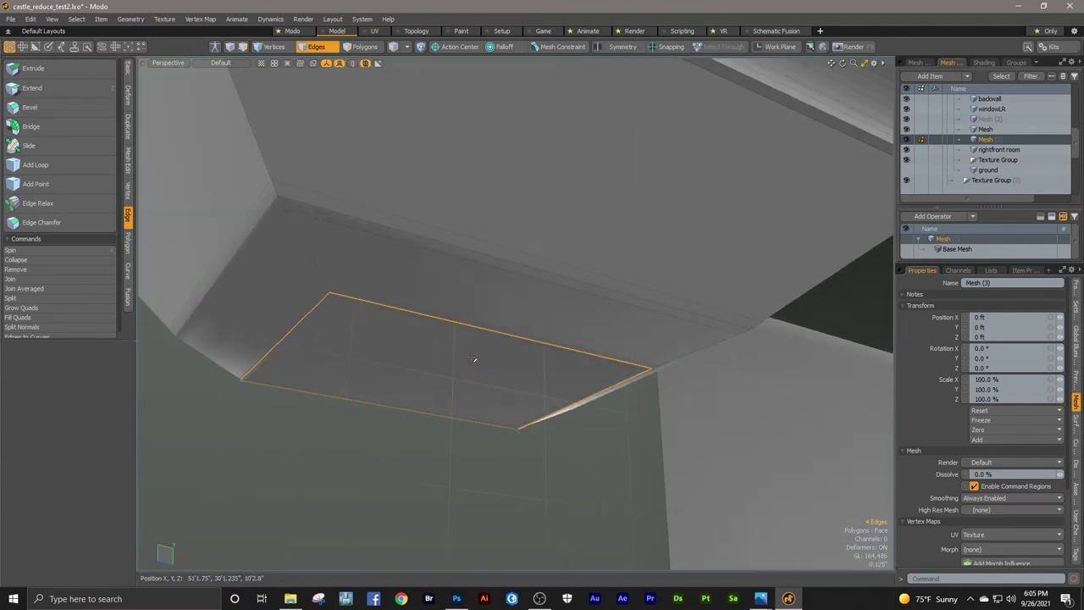
Step: Inset the underside of the block at the bracket's outer end with Bevel and lower the inset face in Y into a taper
ctrl+alt+drag(486, 313, 436, 292)
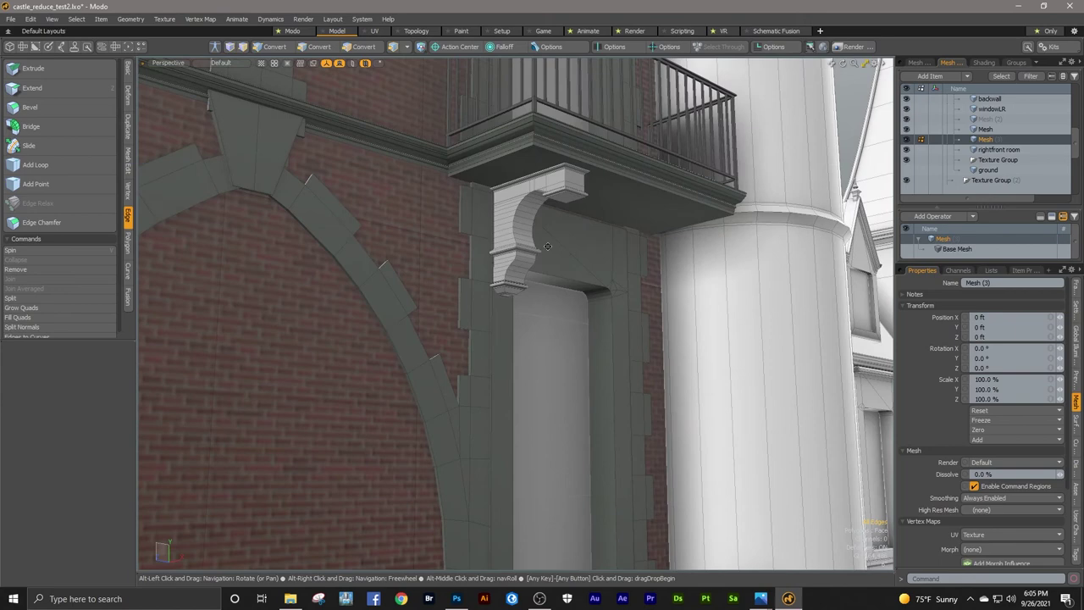
ctrl+alt+drag(461, 254, 555, 244)
key(3)
click(522, 240)
key(b)
key(space)
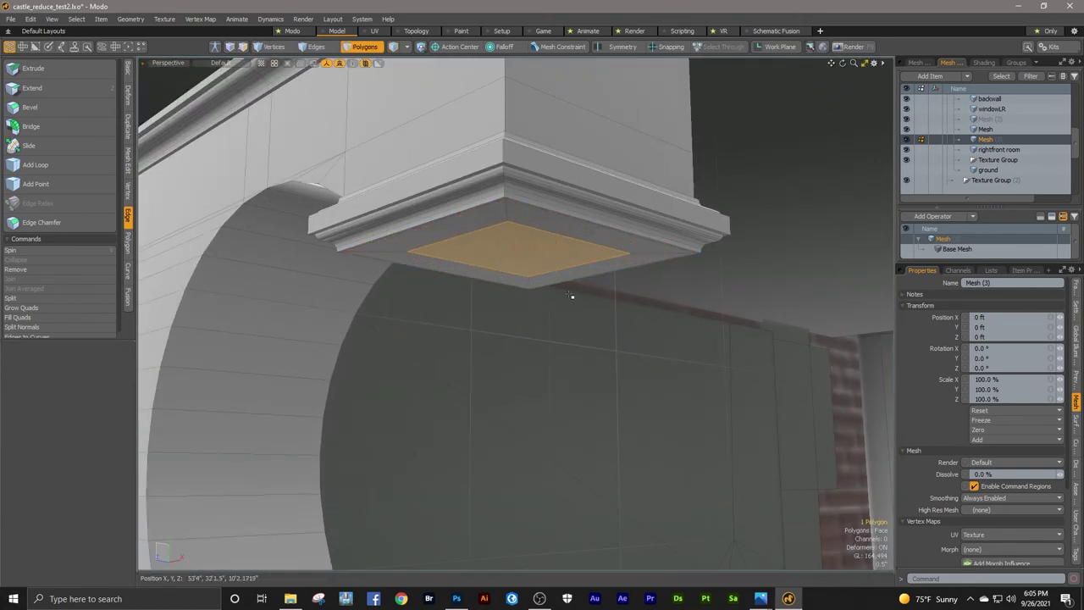
key(w)
drag(519, 207, 502, 237)
key(space)
Step: Inset the outer block's bottom face about 0.67" with Bevel and lower it in Y to form a second, smaller tier
alt+drag(501, 237, 634, 237)
key(b)
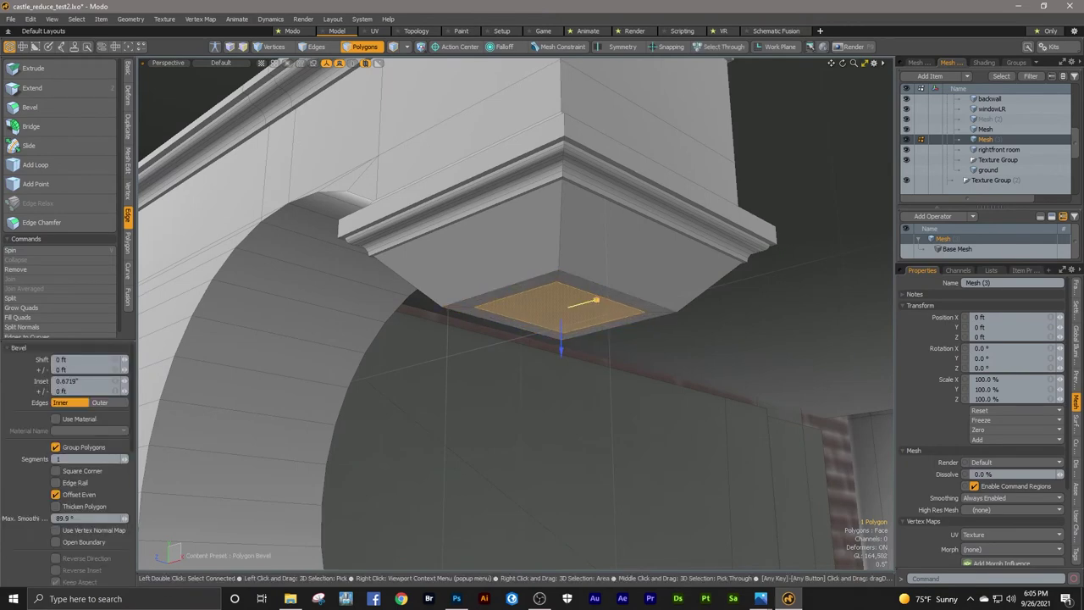
key(space)
key(w)
drag(562, 269, 511, 257)
key(space)
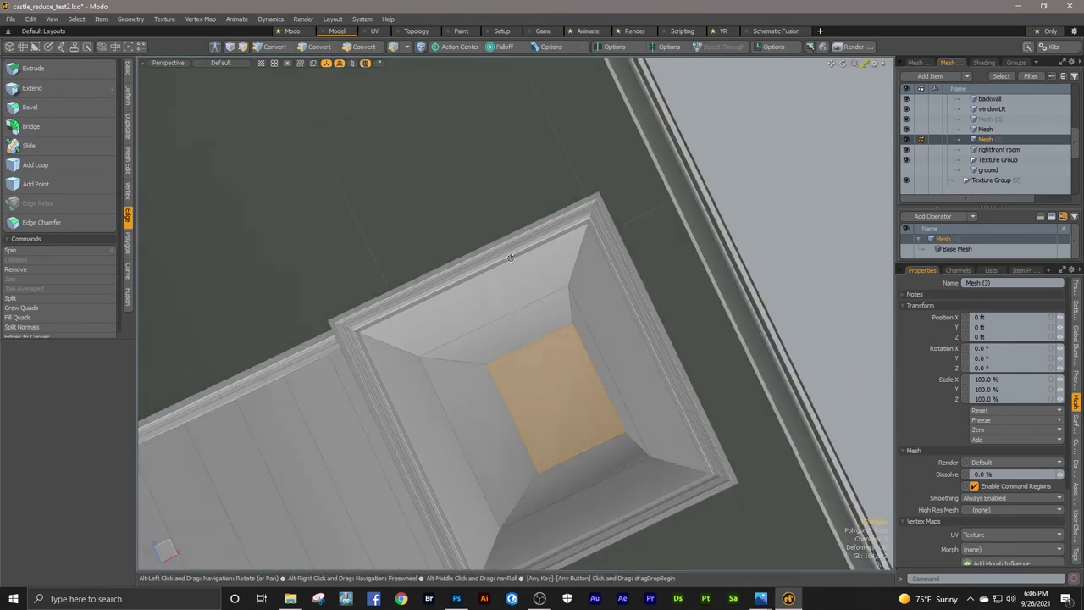
Step: Move the outer block's lowest face horizontally to centre it within the tapered tier above
key(w)
drag(598, 378, 580, 387)
key(space)
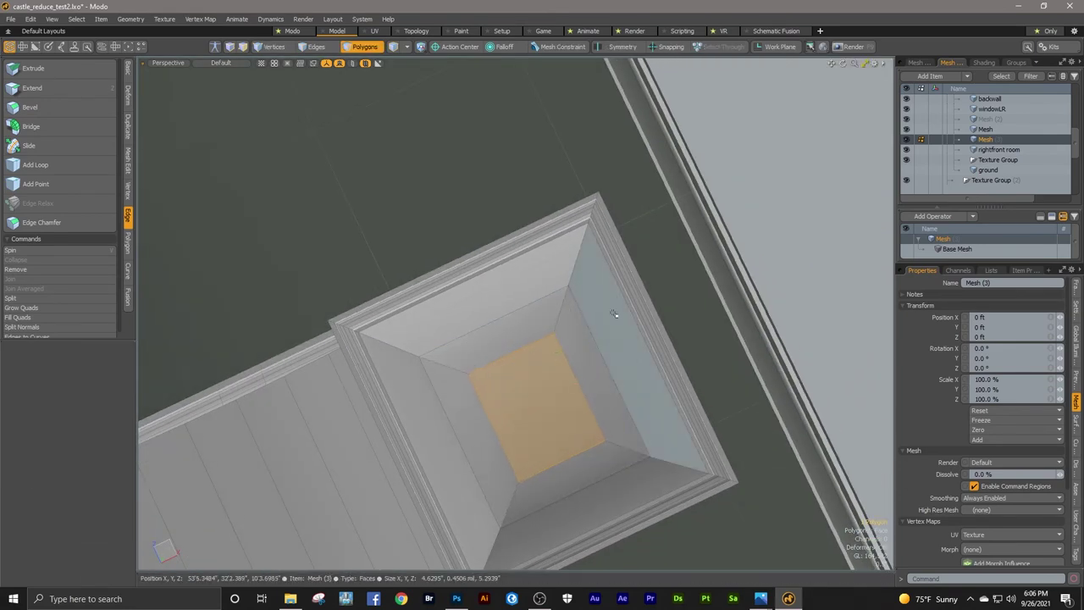
Step: Bevel the edge loops at the top and bottom of the outer block's lower tier
alt+drag(612, 310, 615, 275)
key(2)
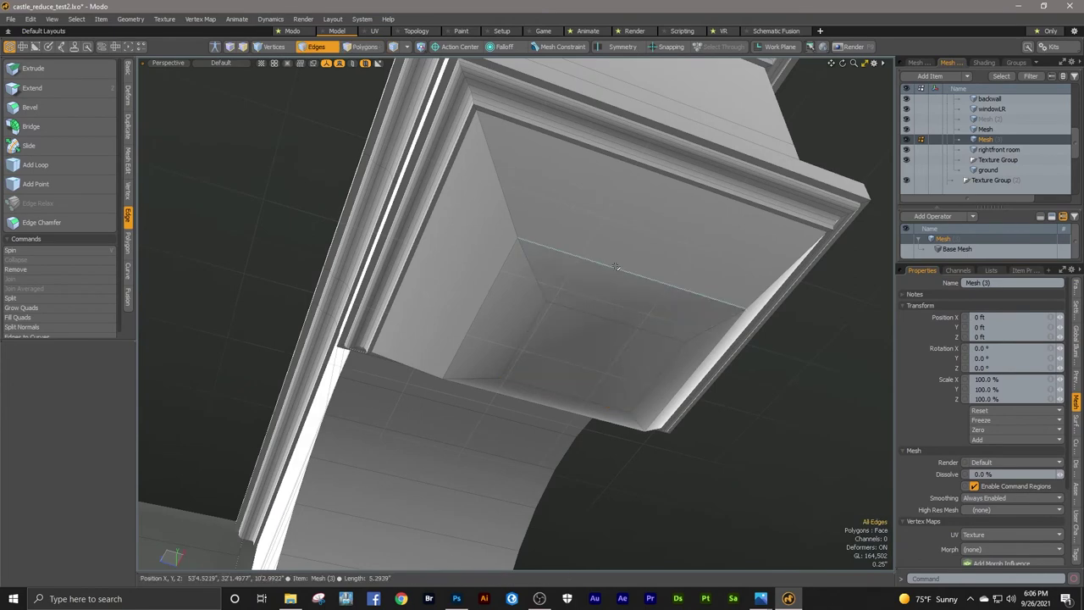
key(b)
drag(572, 371, 569, 376)
key(space)
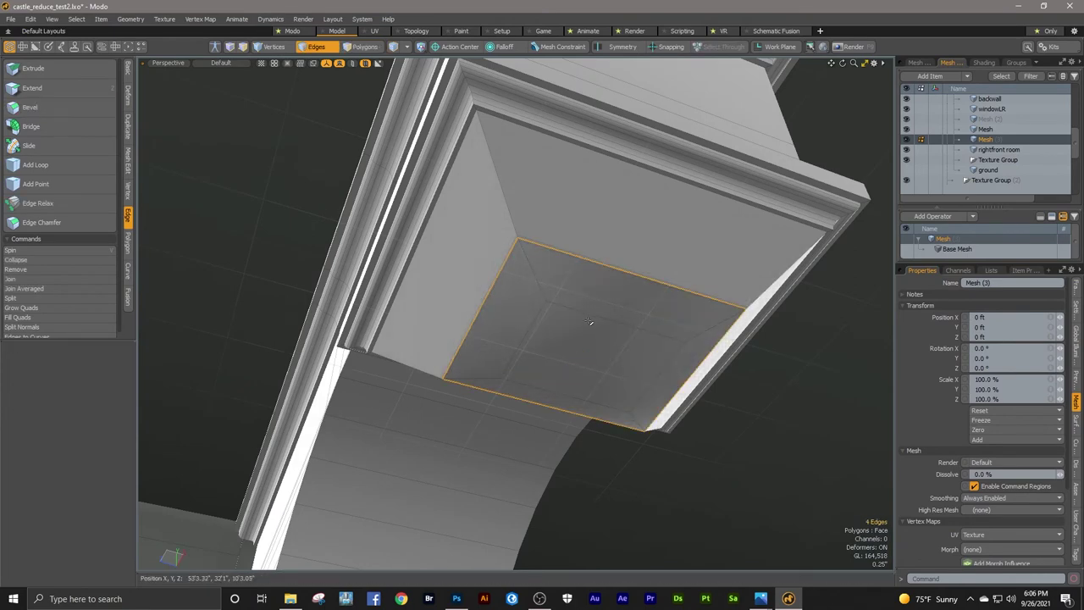
key(b)
key(space)
click(771, 368)
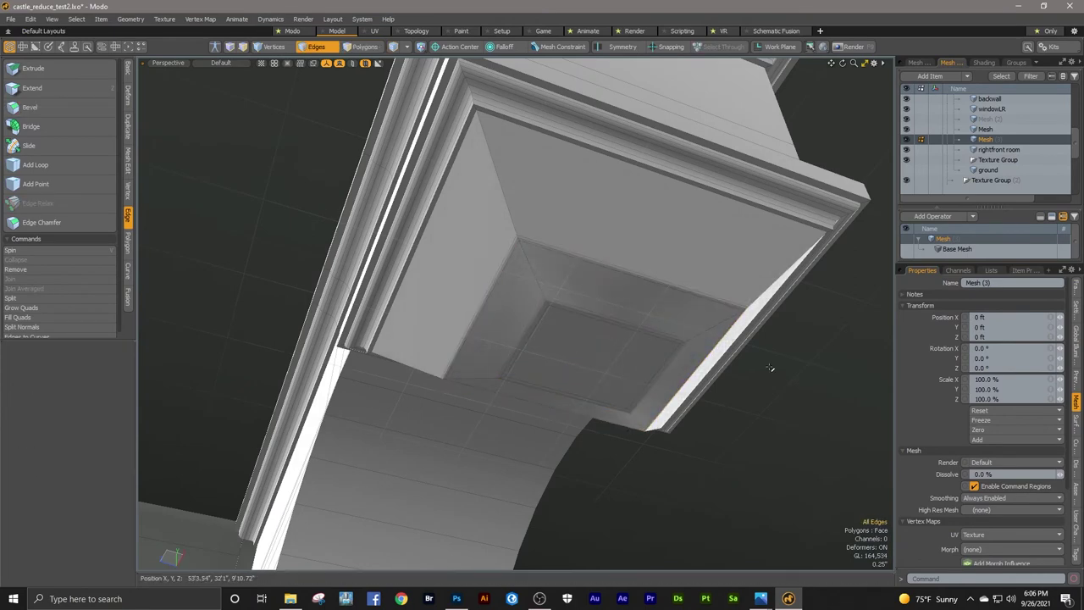
Step: Add an edge loop midway around the outer block's upper taper and scale it inward to give the taper a concave profile
scroll(728, 326, down, 5)
alt+drag(728, 326, 697, 344)
scroll(624, 275, up, 6)
alt+drag(623, 278, 632, 283)
key(2)
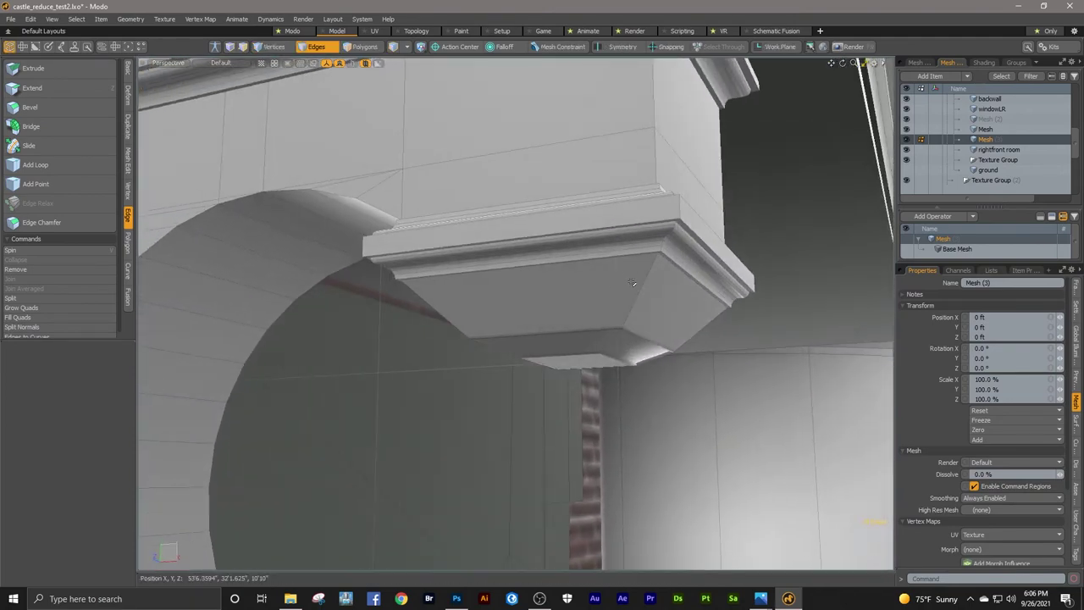
click(61, 160)
click(641, 288)
key(space)
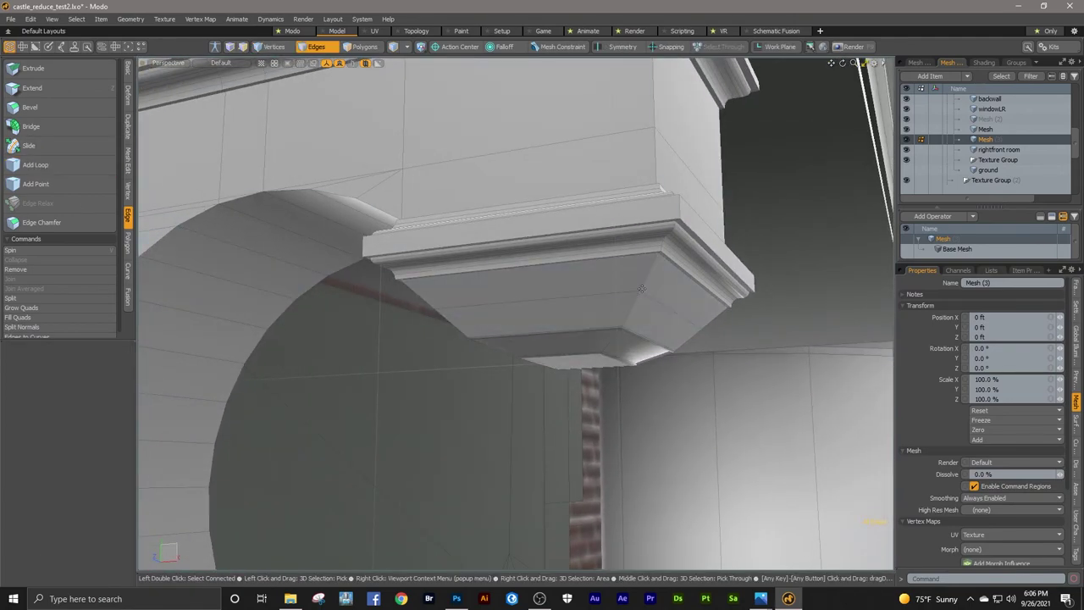
key(r)
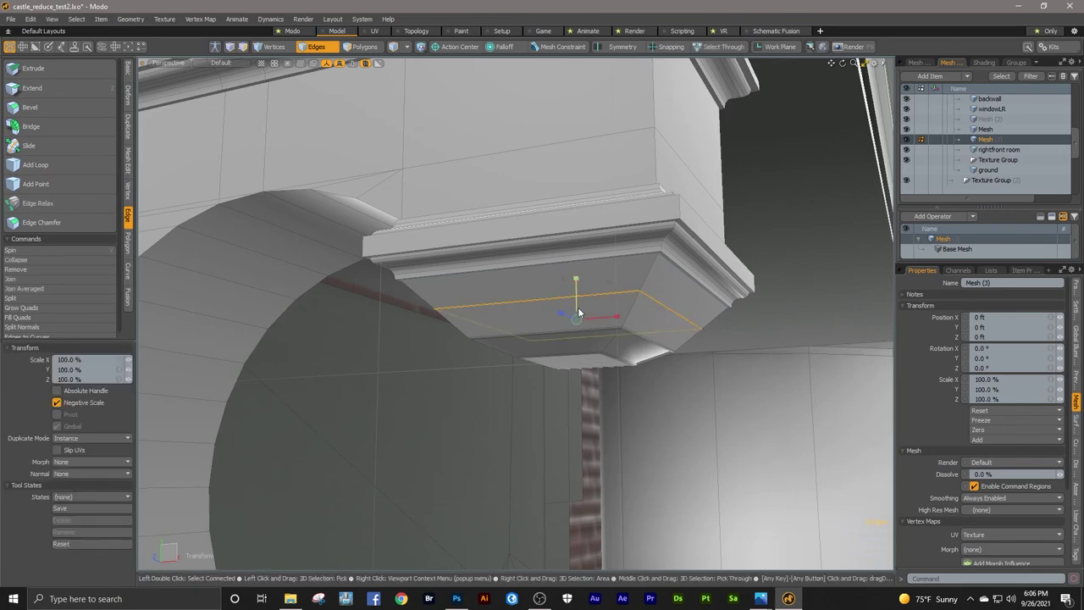
key(space)
Step: Add an edge loop at 50% around the outer block's lower tier
alt+drag(534, 375, 607, 278)
key(3)
key(alt+l)
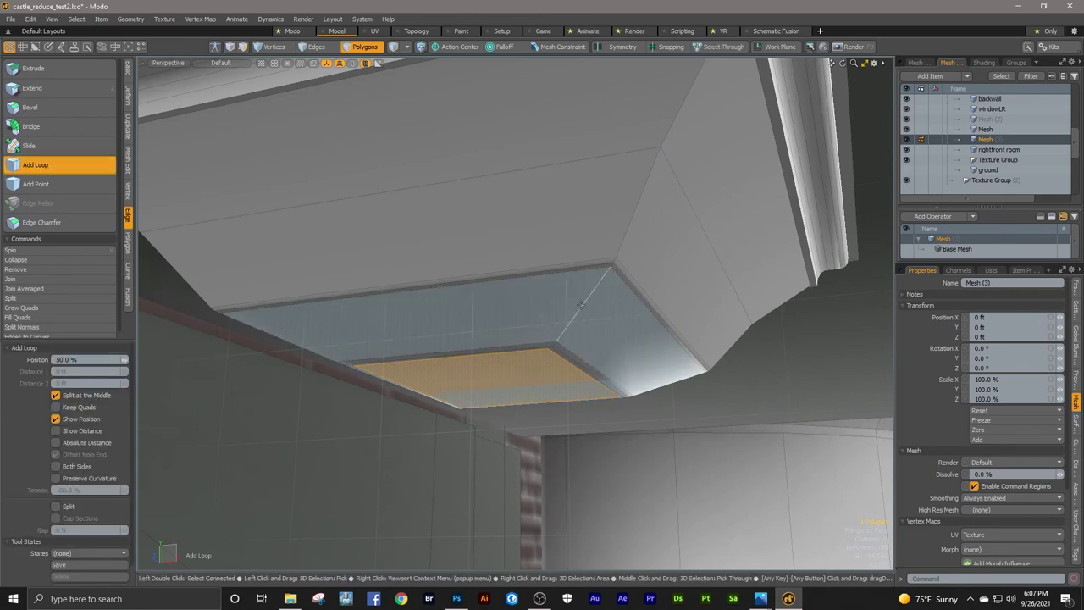
key(space)
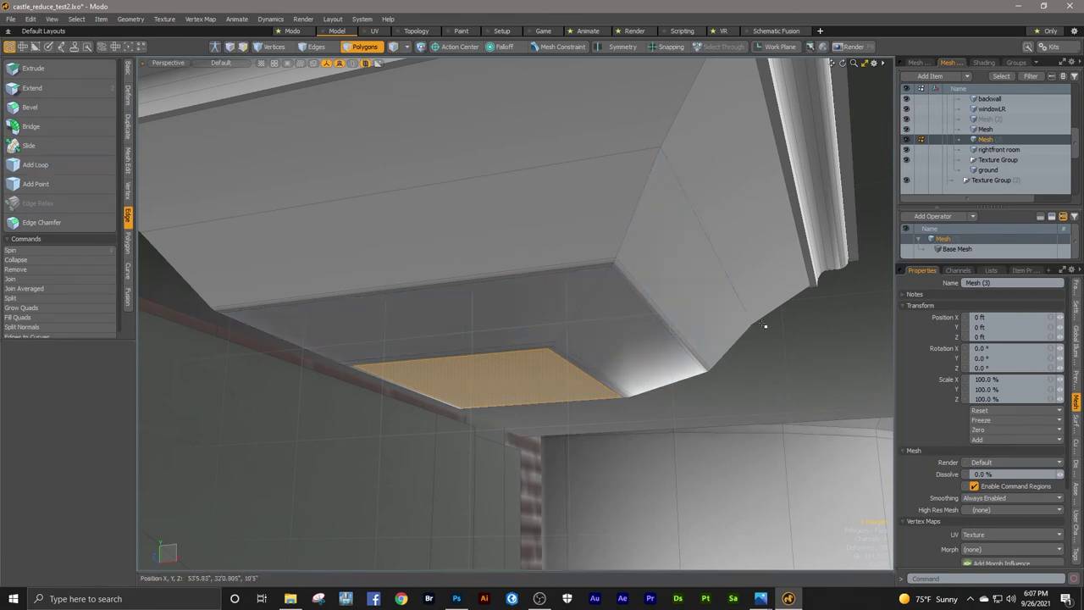
click(764, 325)
click(104, 171)
key(space)
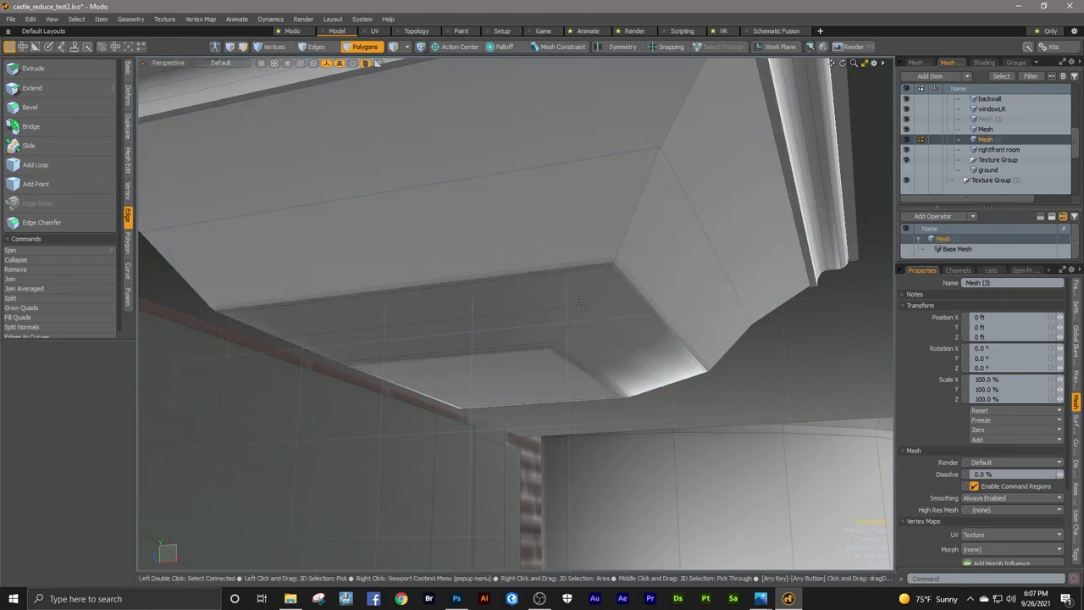
Step: Scale the lower tier's middle edge loop inward to make that tier concave
key(2)
double_click(561, 314)
scroll(513, 274, down, 3)
alt+drag(513, 273, 510, 288)
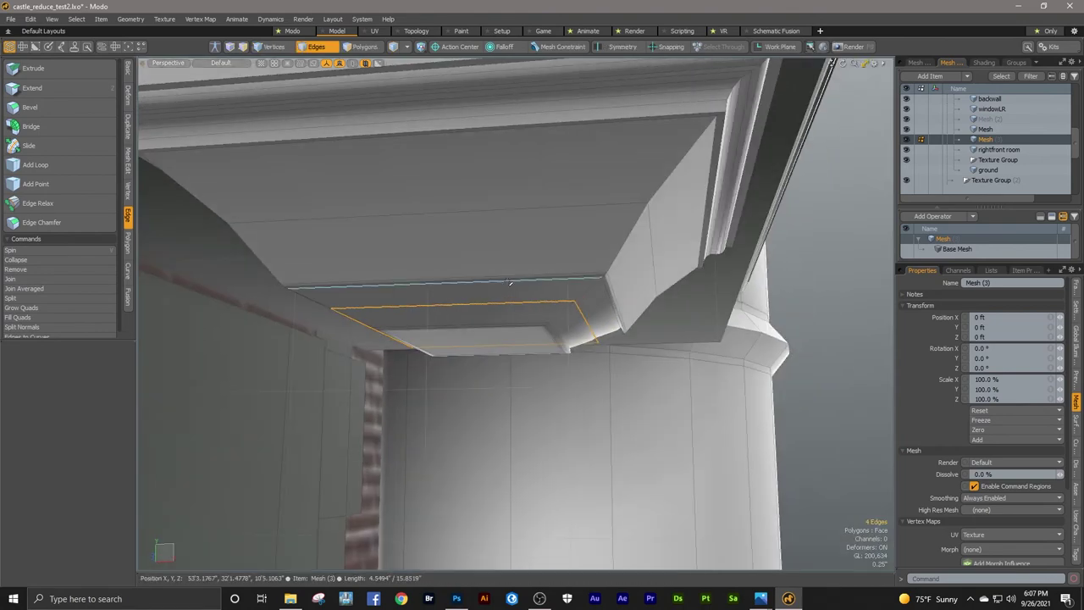
key(r)
alt+drag(488, 331, 480, 284)
key(space)
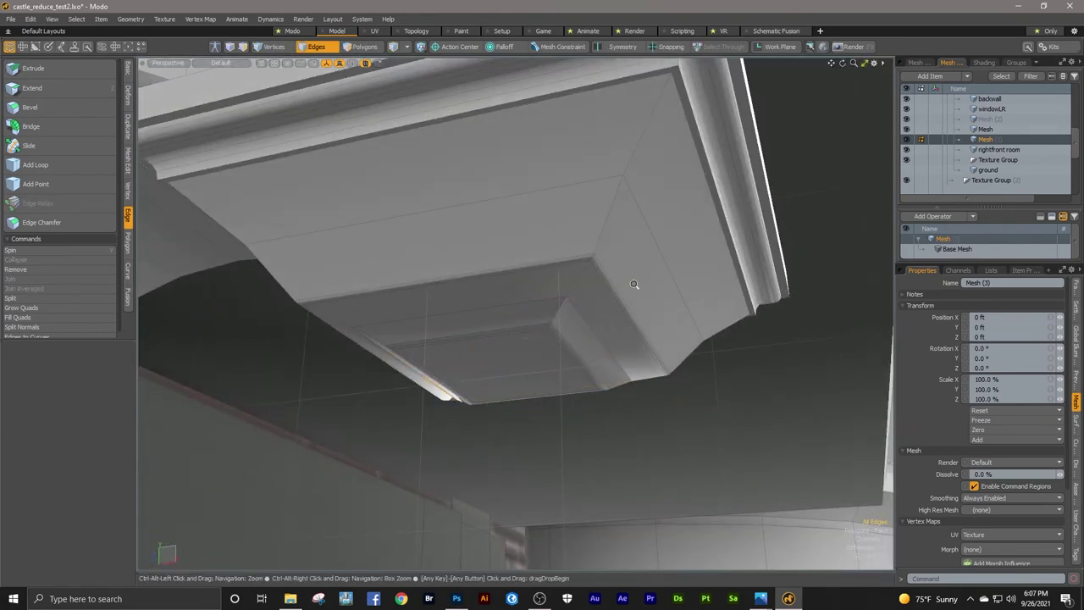
Step: Add an edge loop midway around the taper beneath the bracket's pedestal and scale the loop to curve the taper
ctrl+alt+drag(633, 284, 487, 275)
alt+drag(487, 275, 549, 400)
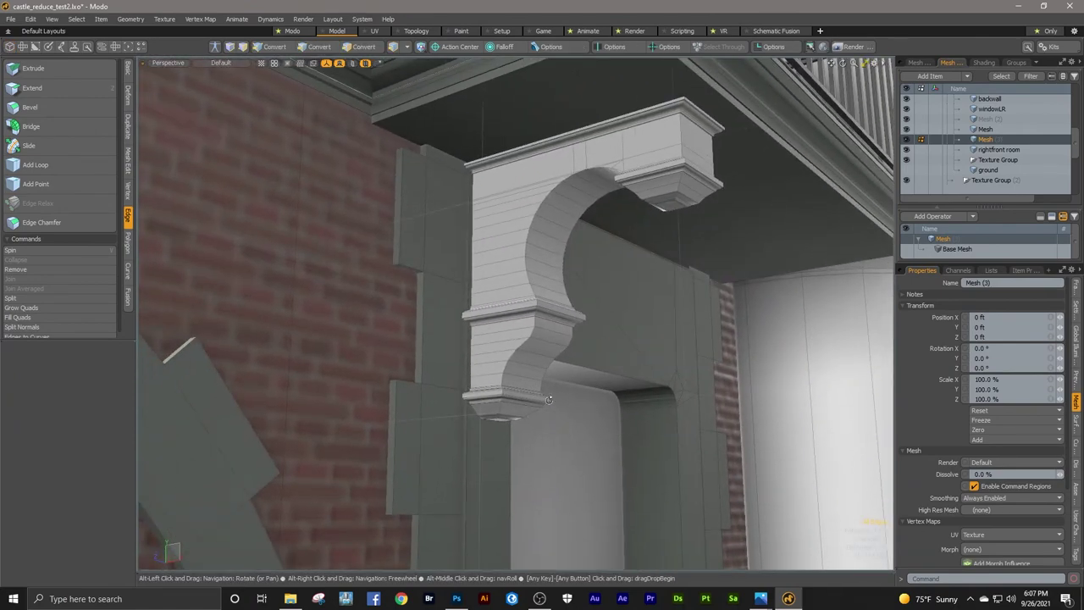
ctrl+alt+drag(484, 417, 545, 385)
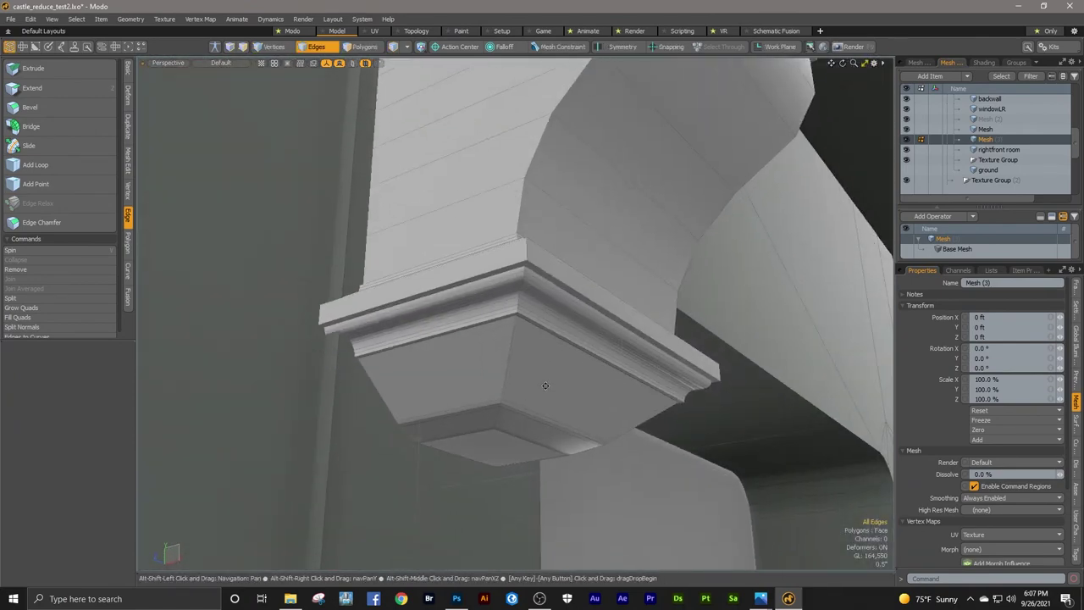
click(96, 163)
click(508, 360)
key(space)
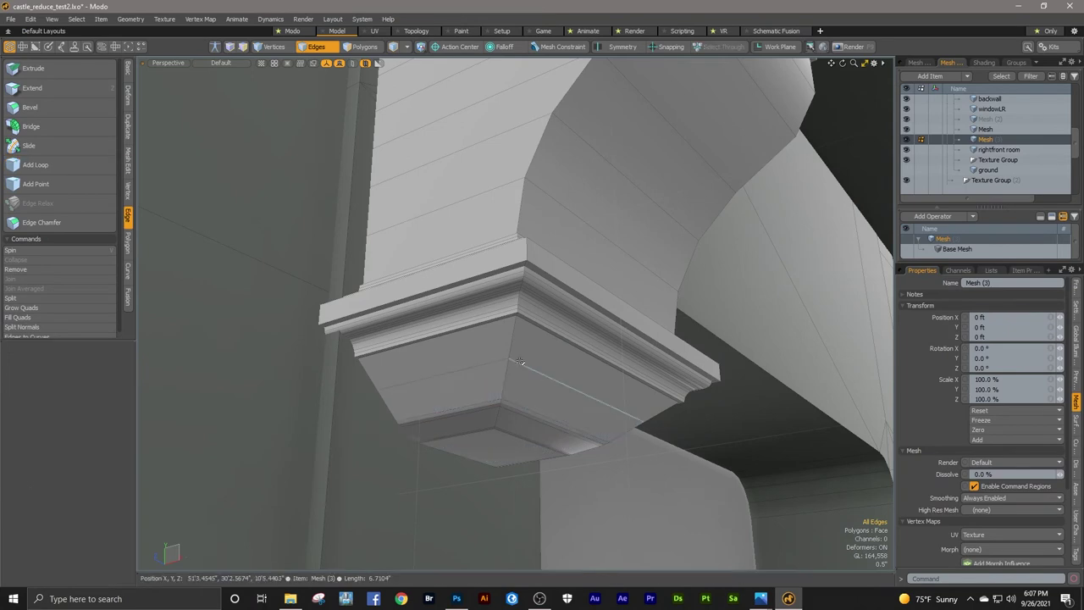
alt+drag(523, 366, 498, 364)
key(y)
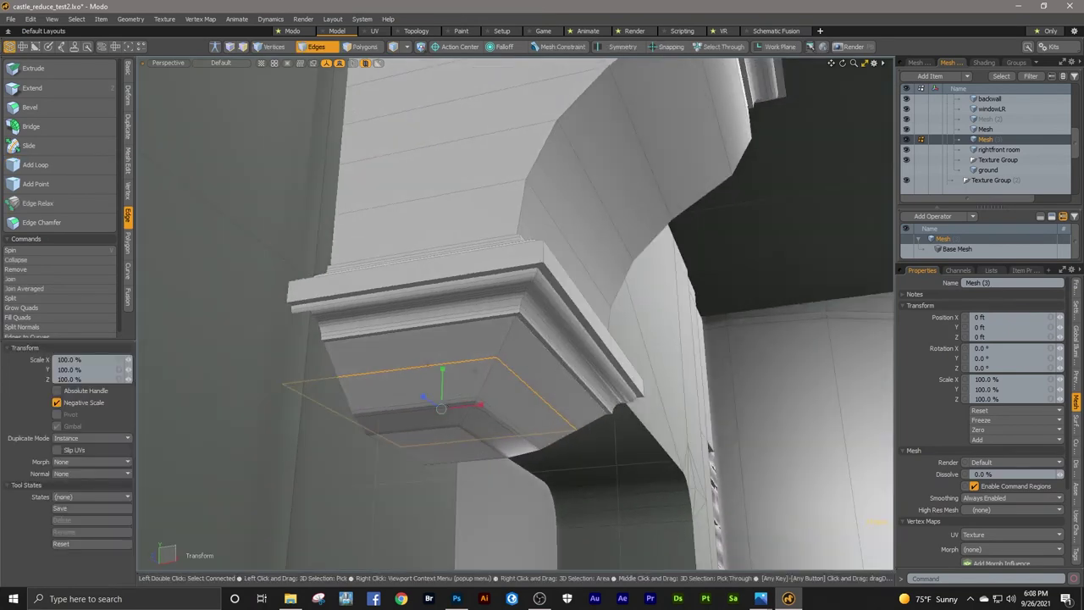
key(space)
Step: Select the curved edges along both sides of the bracket's large arch and bevel them
alt+drag(618, 325, 559, 340)
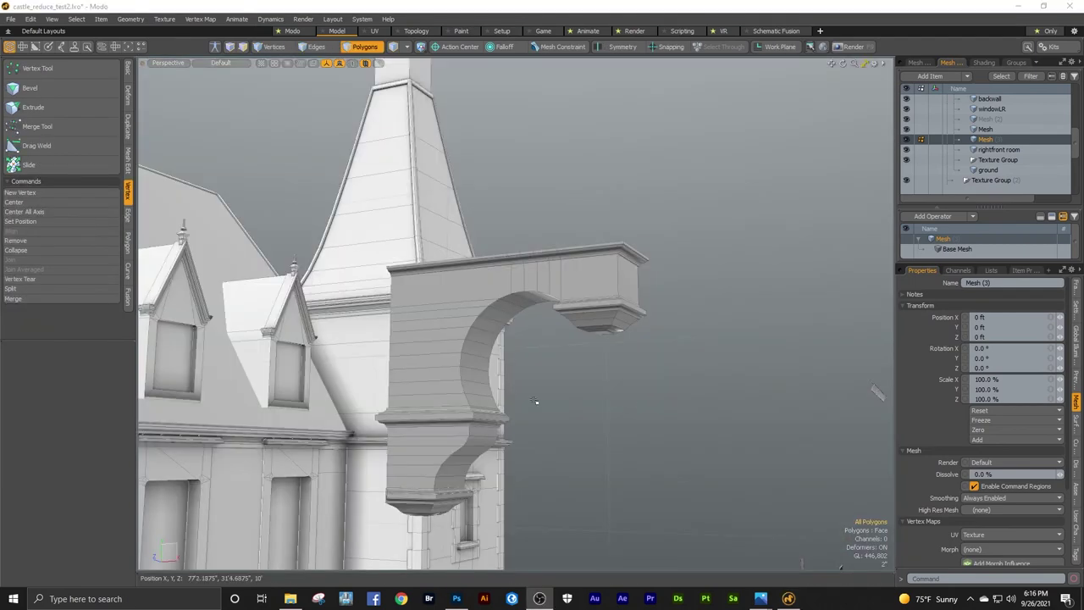
ctrl+alt+drag(534, 400, 483, 417)
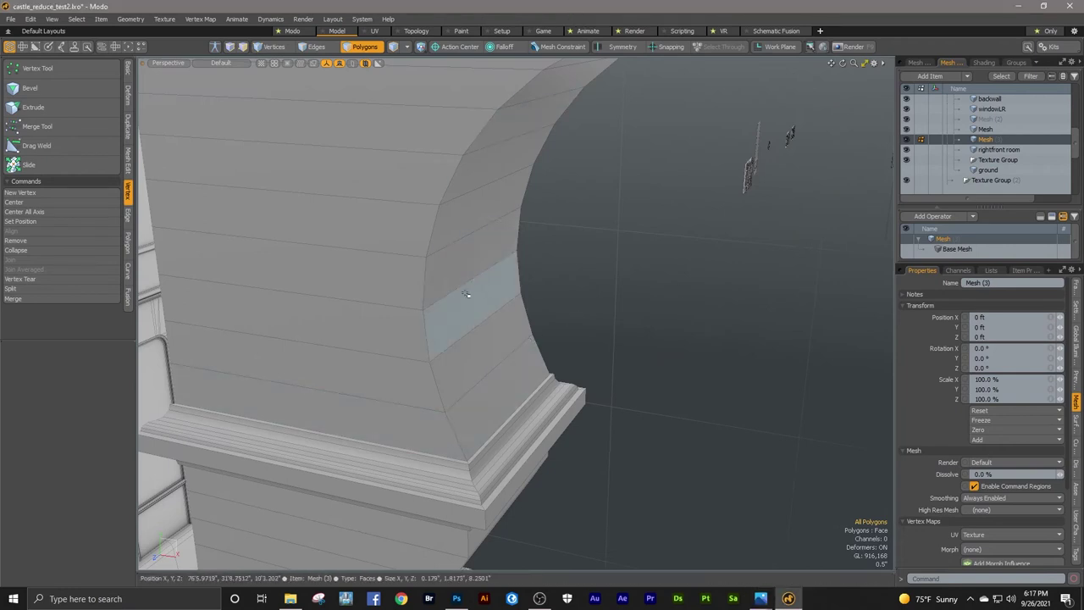
key(2)
scroll(429, 335, down, 3)
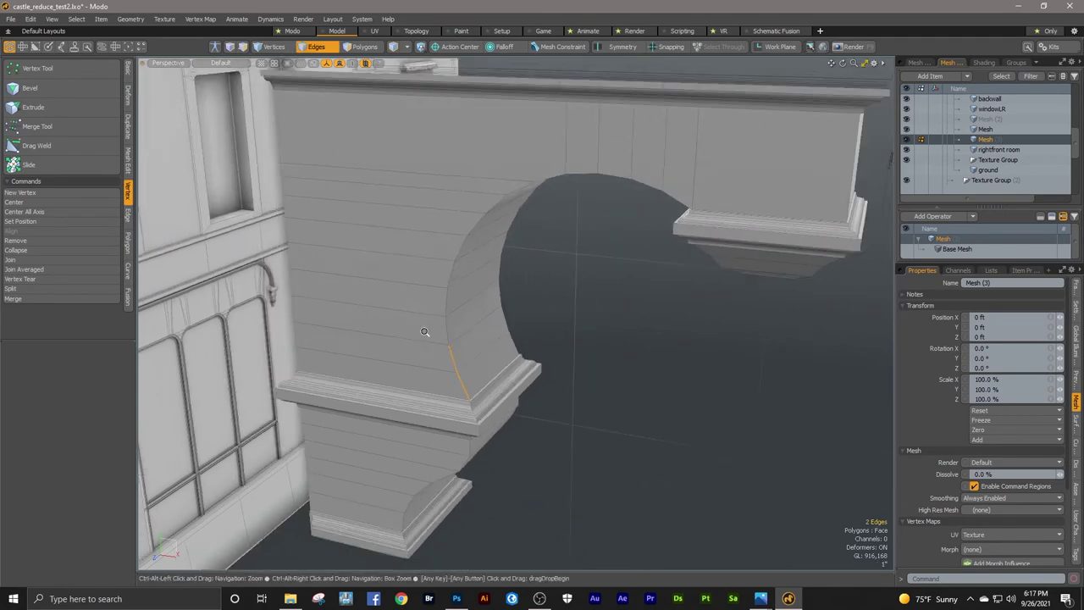
alt+drag(428, 333, 574, 285)
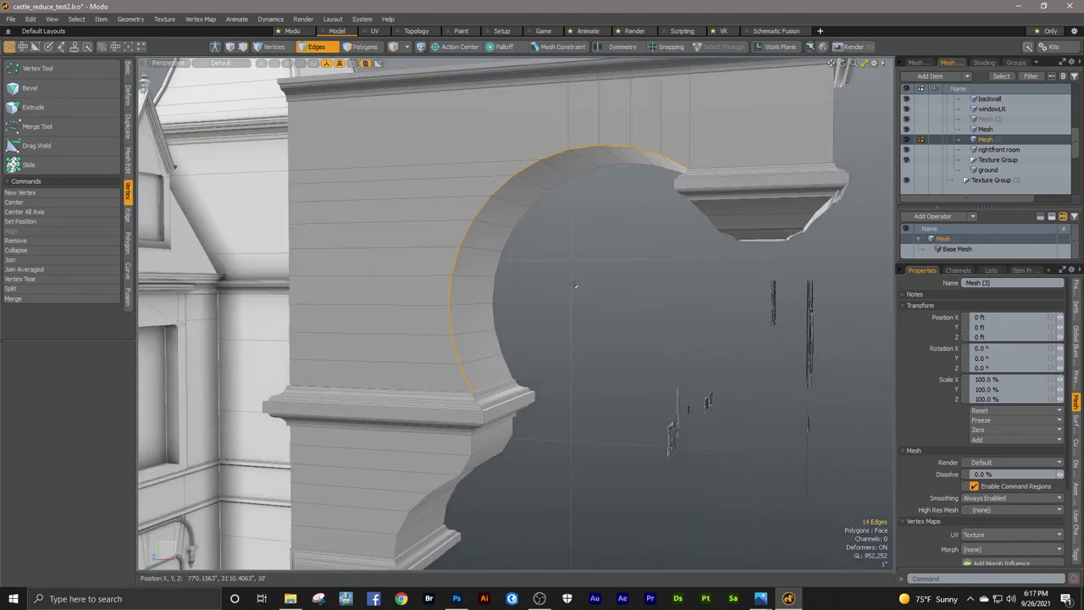
alt+drag(574, 285, 568, 360)
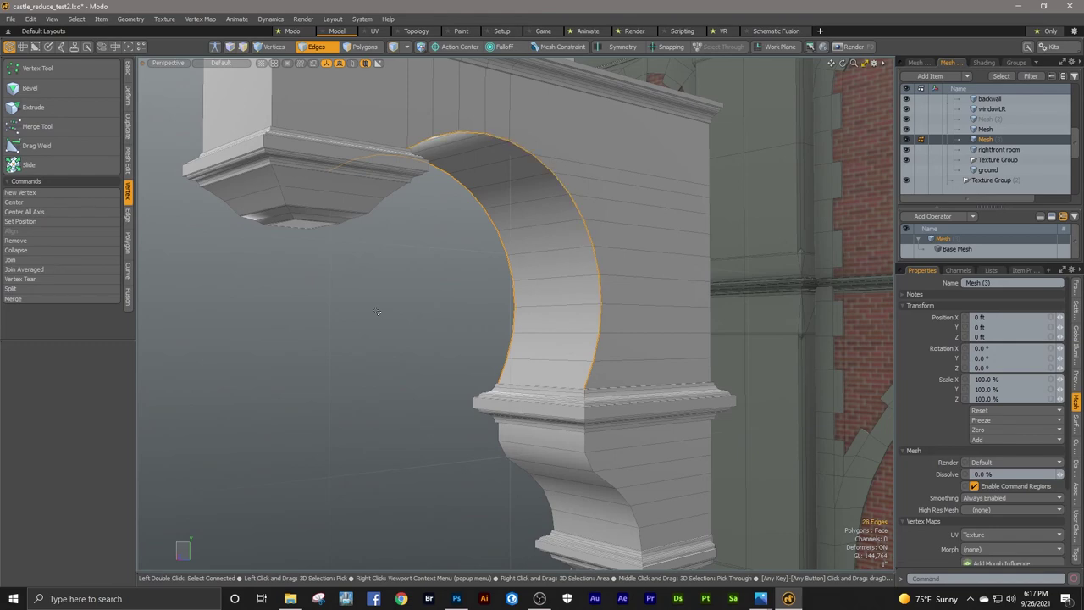
alt+drag(377, 311, 543, 215)
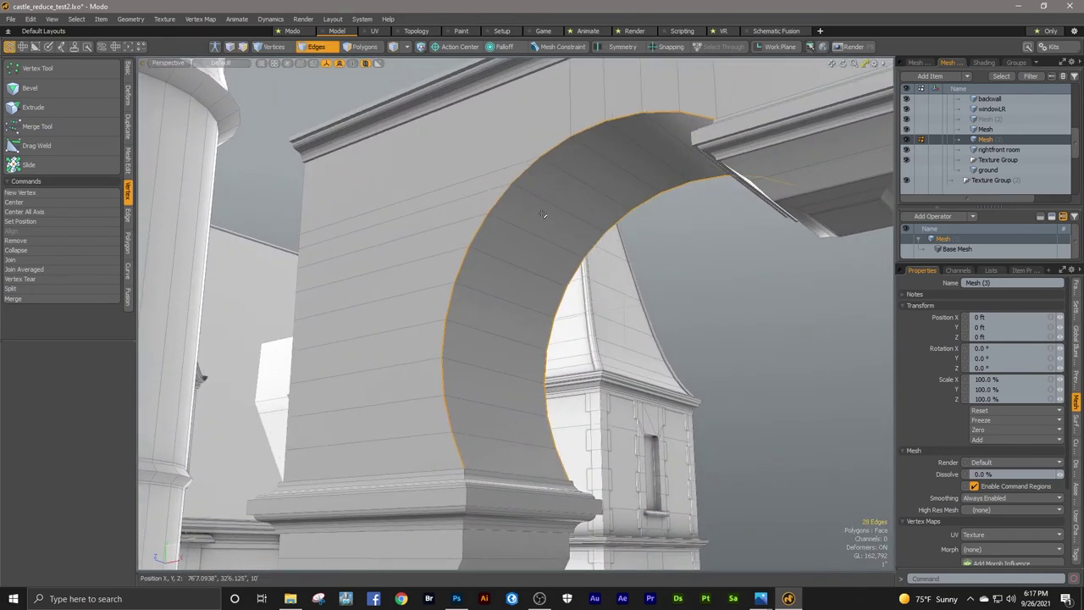
key(b)
mouse_move(670, 310)
mouse_down()
mouse_move(653, 280)
mouse_move(435, 303)
mouse_move(412, 290)
mouse_move(416, 282)
mouse_move(408, 293)
mouse_move(413, 301)
mouse_move(518, 272)
mouse_move(685, 323)
mouse_up()
key(space)
click(686, 323)
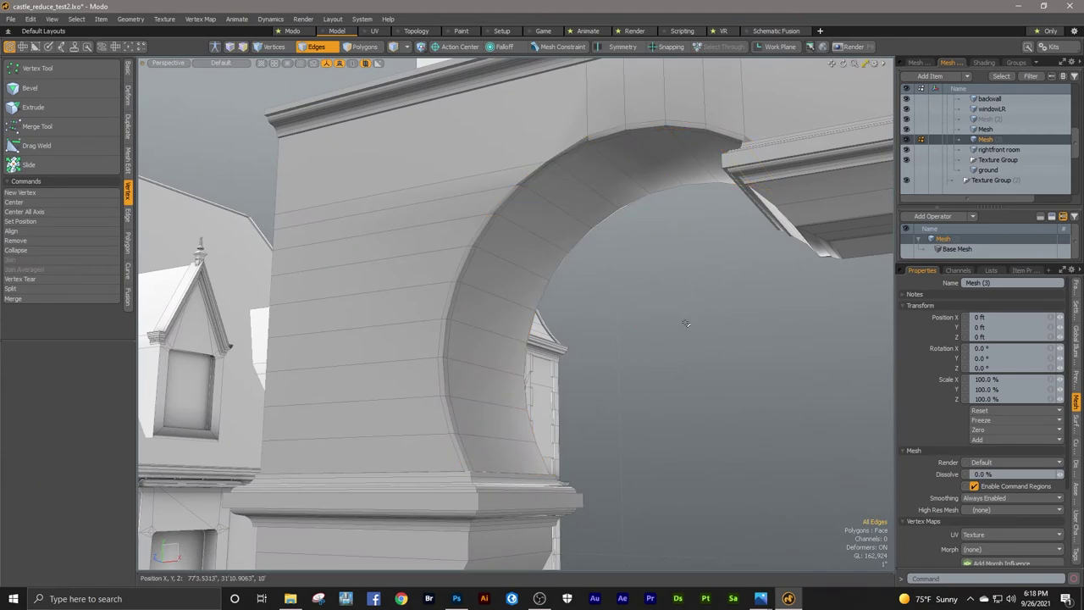
ctrl+alt+drag(540, 155, 527, 215)
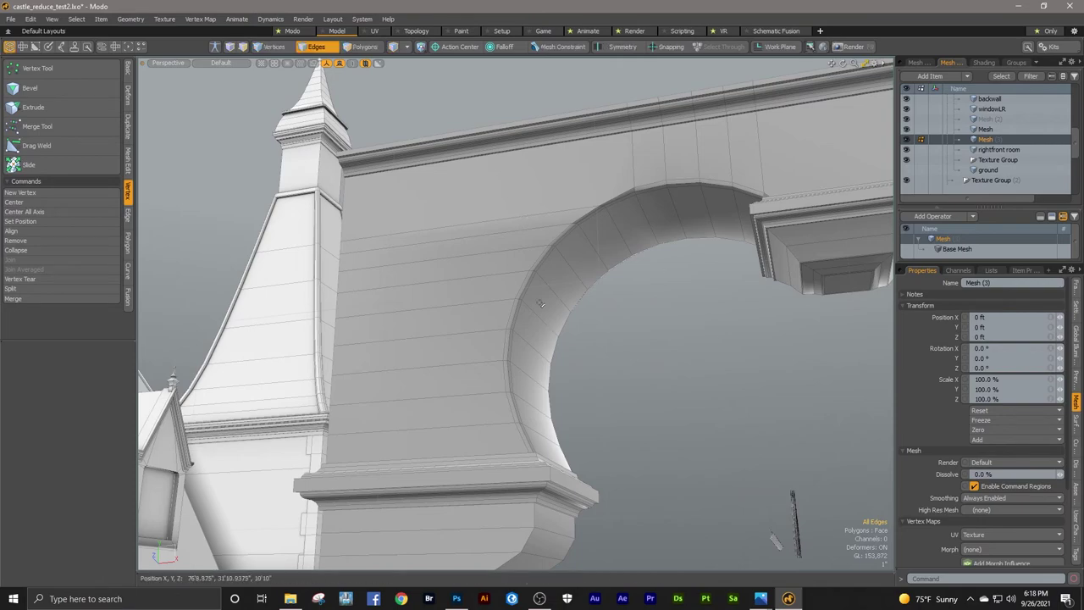
Step: Reposition the uneven vertices along one side of the large arch's beveled edge to smooth its curve
ctrl+alt+drag(589, 212, 813, 339)
ctrl+alt+drag(636, 169, 565, 193)
key(w)
key(space)
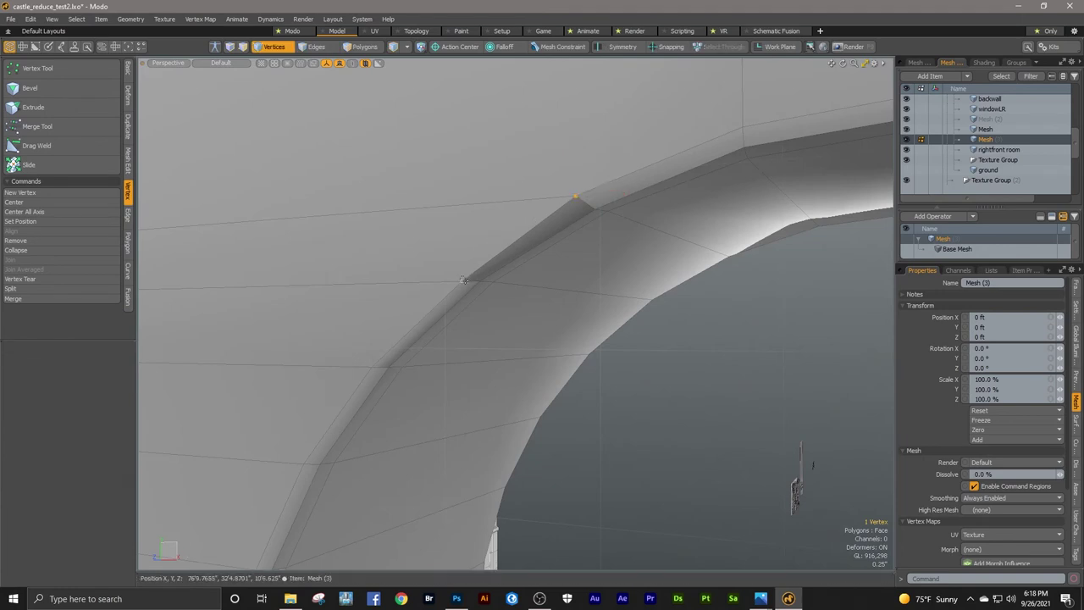
click(463, 279)
key(w)
drag(462, 238, 566, 272)
key(q)
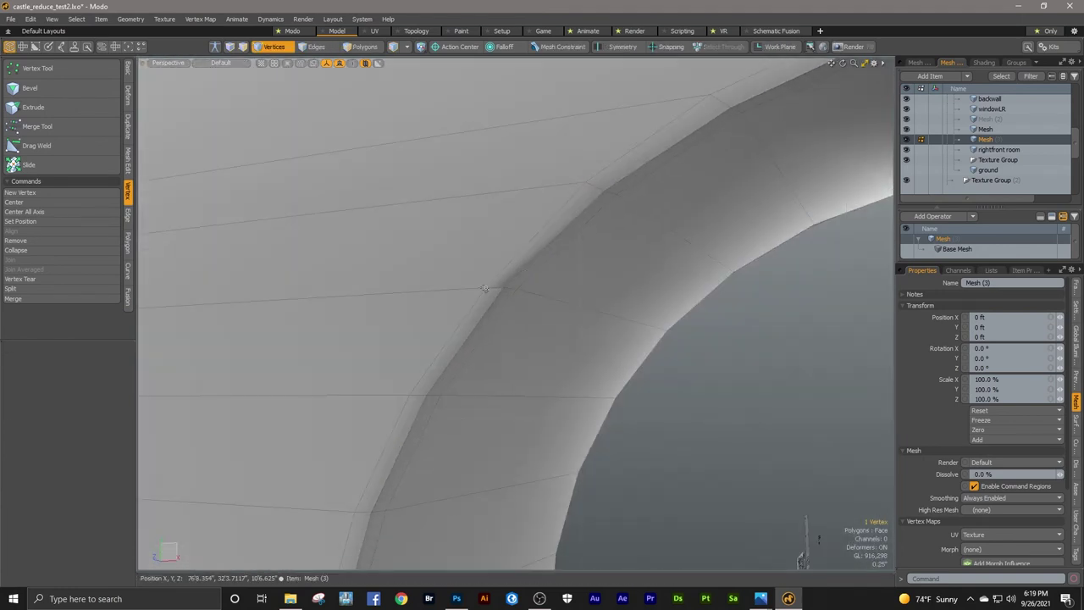
click(485, 288)
key(w)
drag(486, 246, 516, 232)
key(q)
Step: Nudge the uneven vertices upward along the opposite side of the arch's beveled edge to even out the curve
scroll(516, 233, up, 5)
key(w)
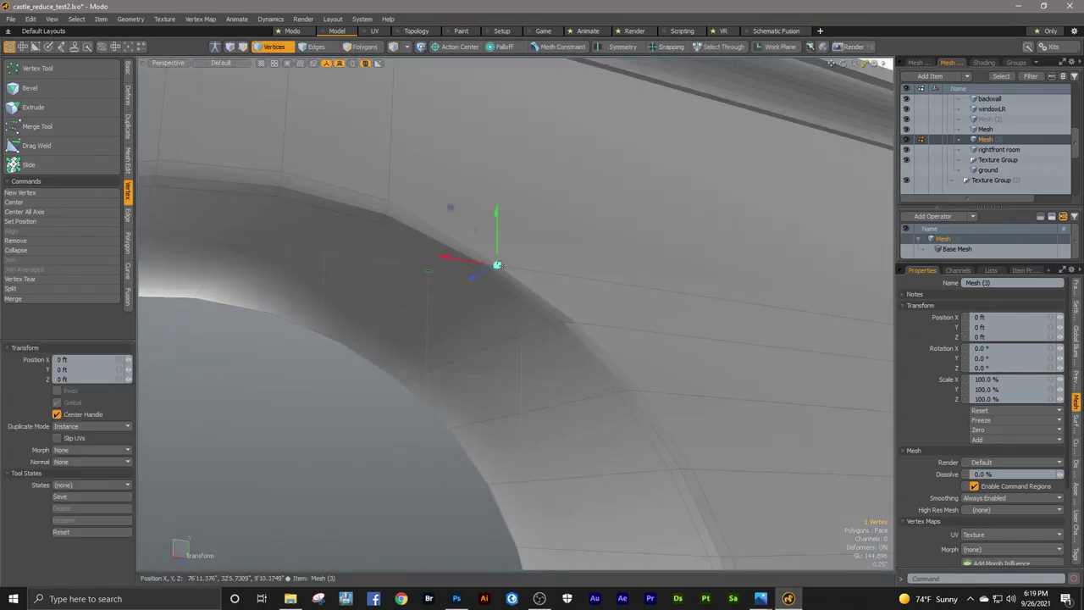
key(q)
click(575, 322)
key(w)
drag(574, 274, 574, 267)
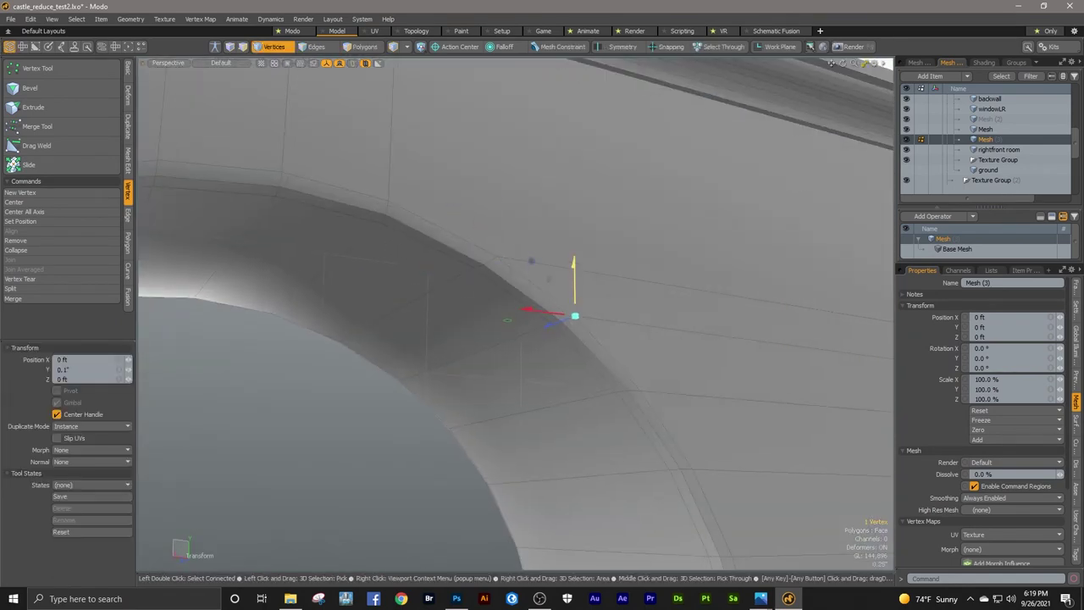
key(q)
click(641, 391)
key(w)
drag(638, 364, 637, 360)
key(q)
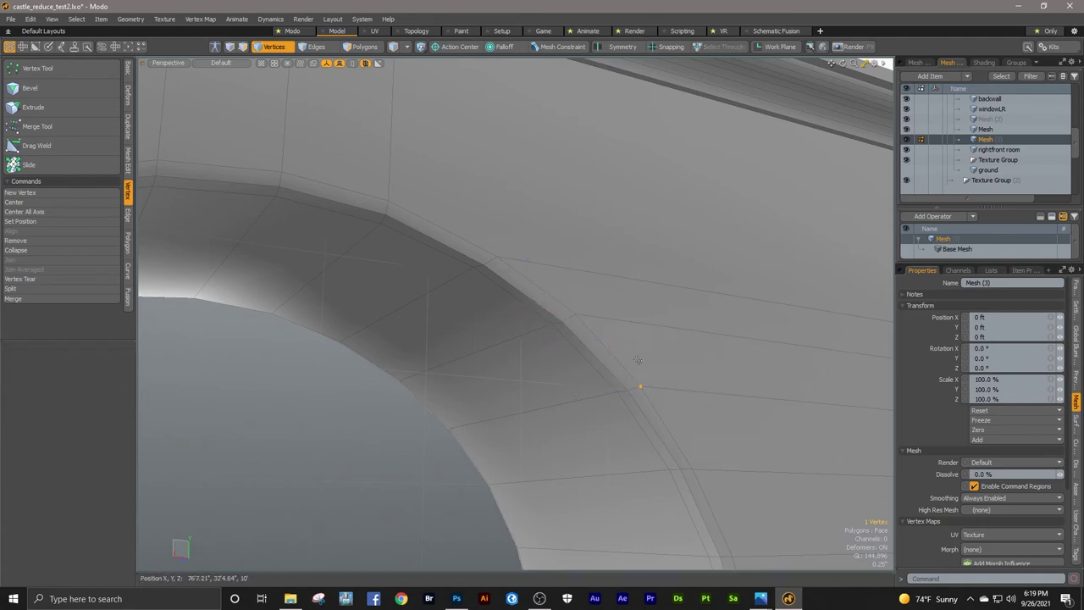
Step: Select the entire bracket mesh and run Mesh Cleanup on it
ctrl+alt+drag(664, 293, 525, 296)
alt+drag(584, 325, 469, 165)
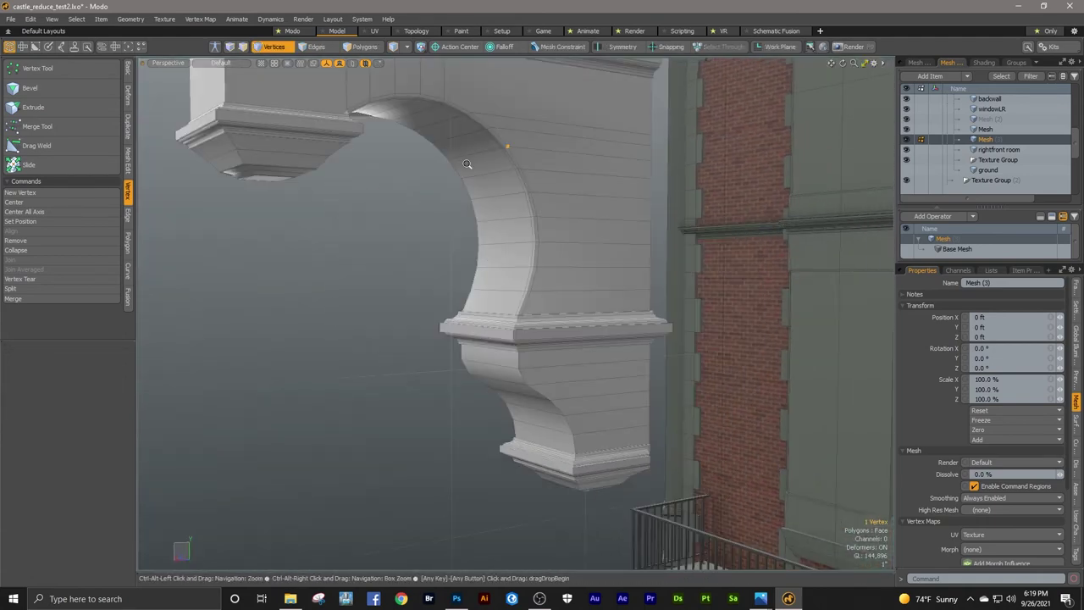
ctrl+alt+drag(488, 221, 550, 224)
alt+drag(566, 415, 508, 248)
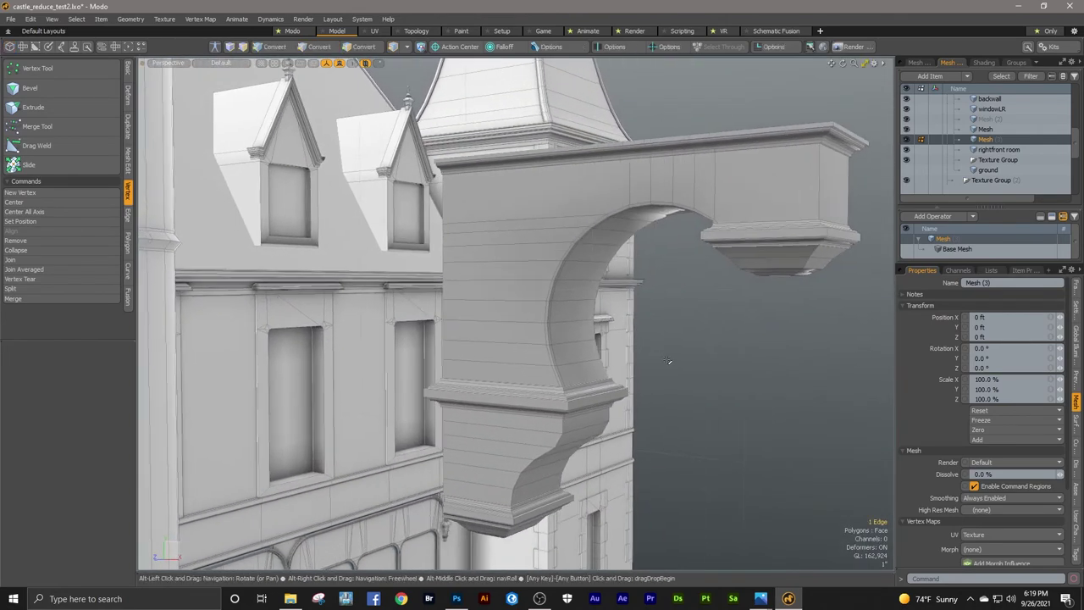
double_click(500, 243)
click(142, 20)
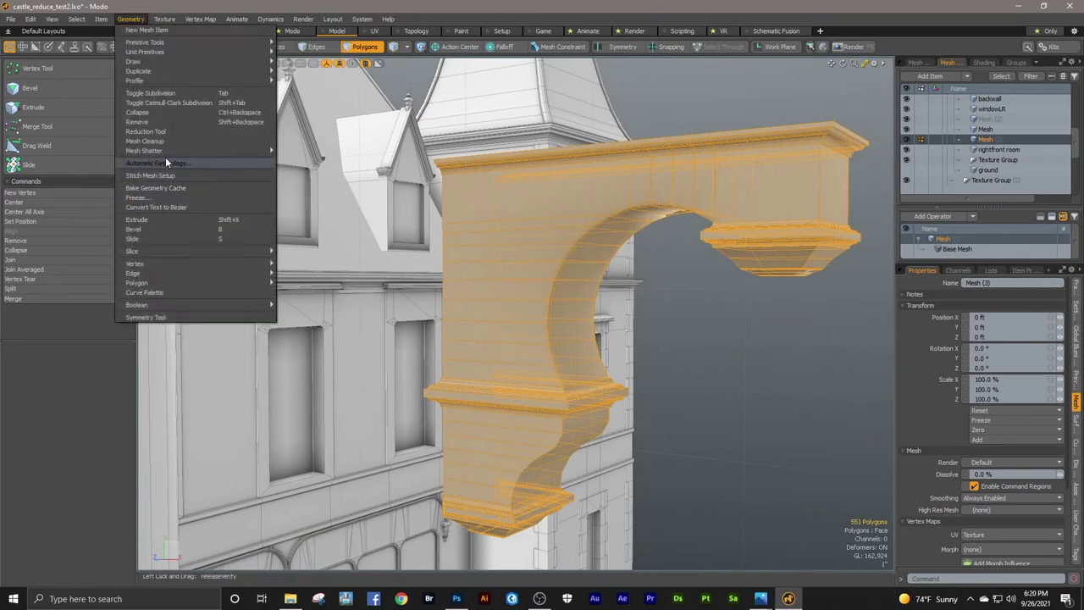
click(169, 140)
click(436, 232)
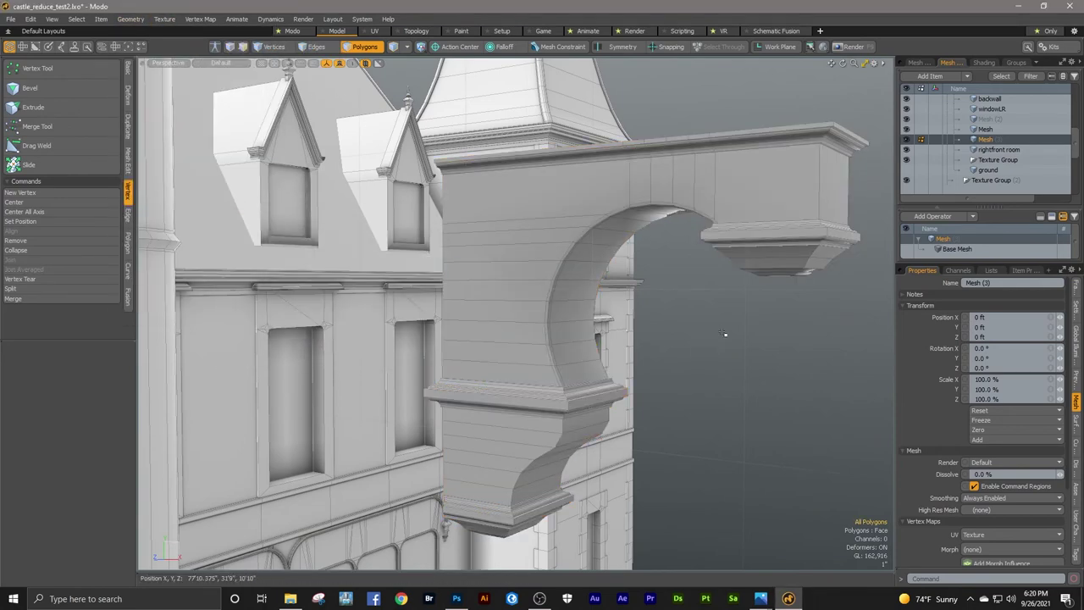
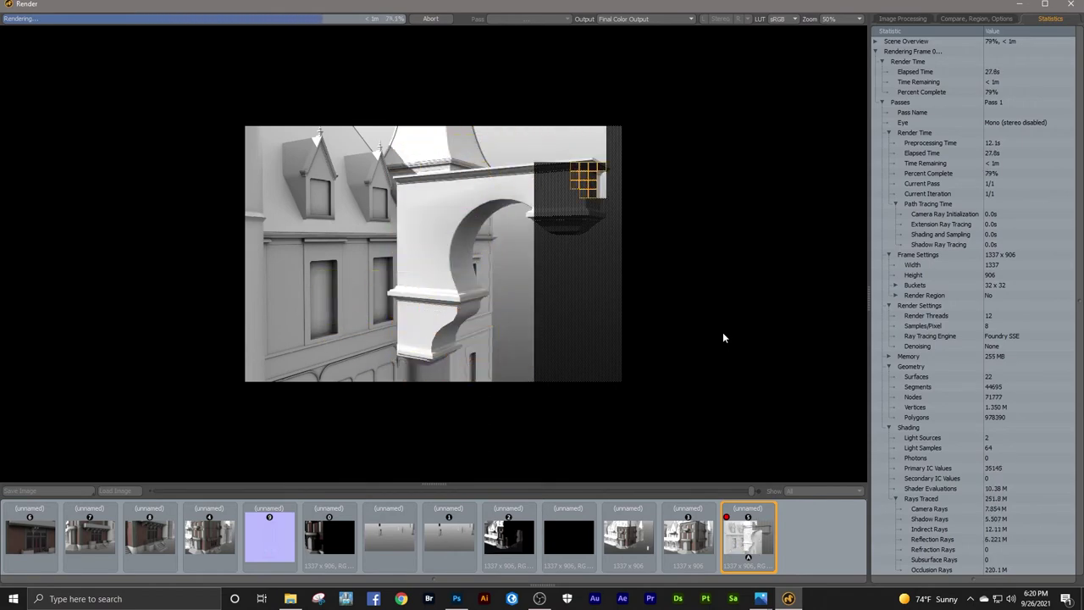
Step: Inspect the rendered bracket at 100% zoom and close the render window
click(837, 23)
click(834, 95)
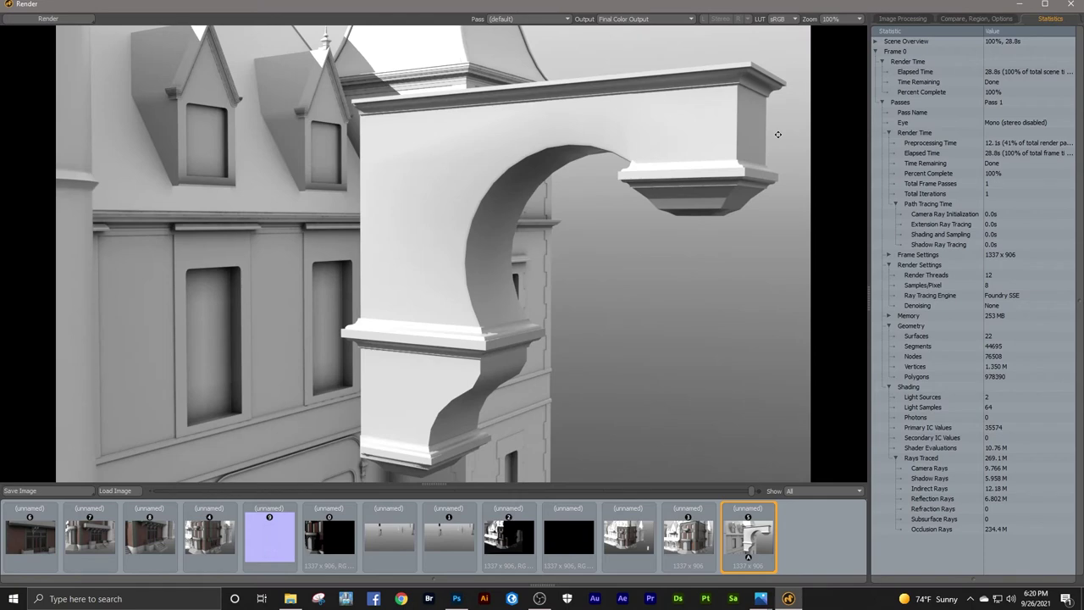
click(1071, 5)
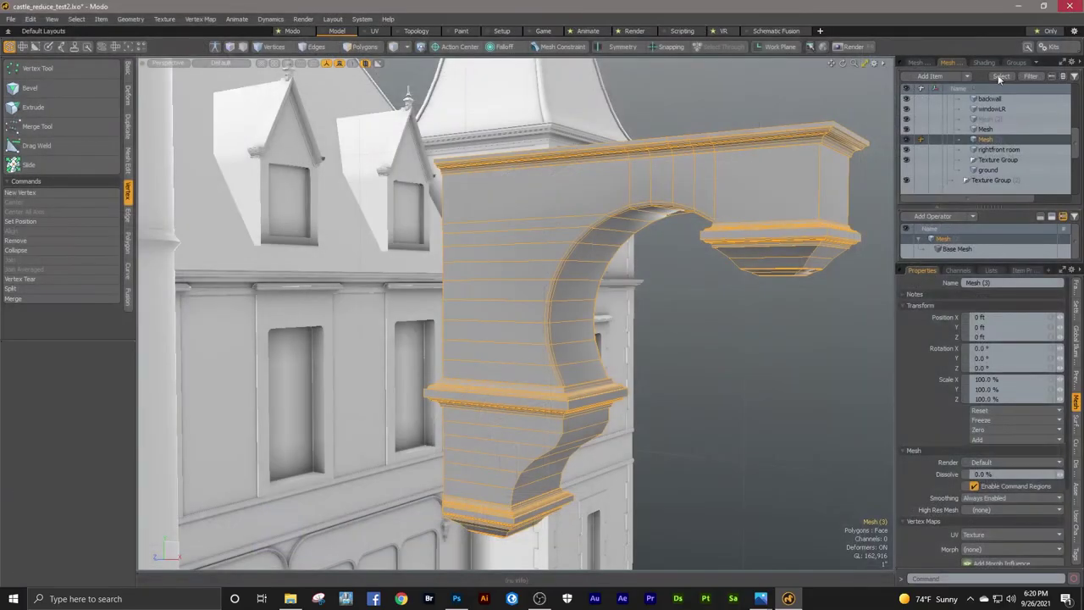
Step: Select the curved edges along both sides of the bracket's lower scroll and bevel them
alt+drag(668, 392, 657, 391)
scroll(602, 429, up, 5)
alt+drag(602, 429, 573, 380)
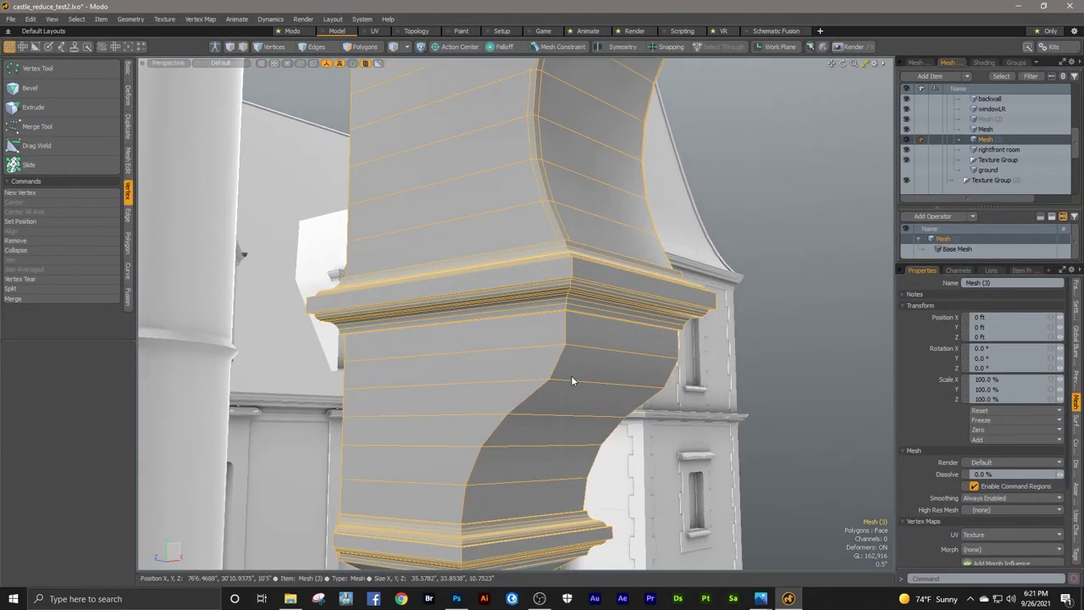
key(2)
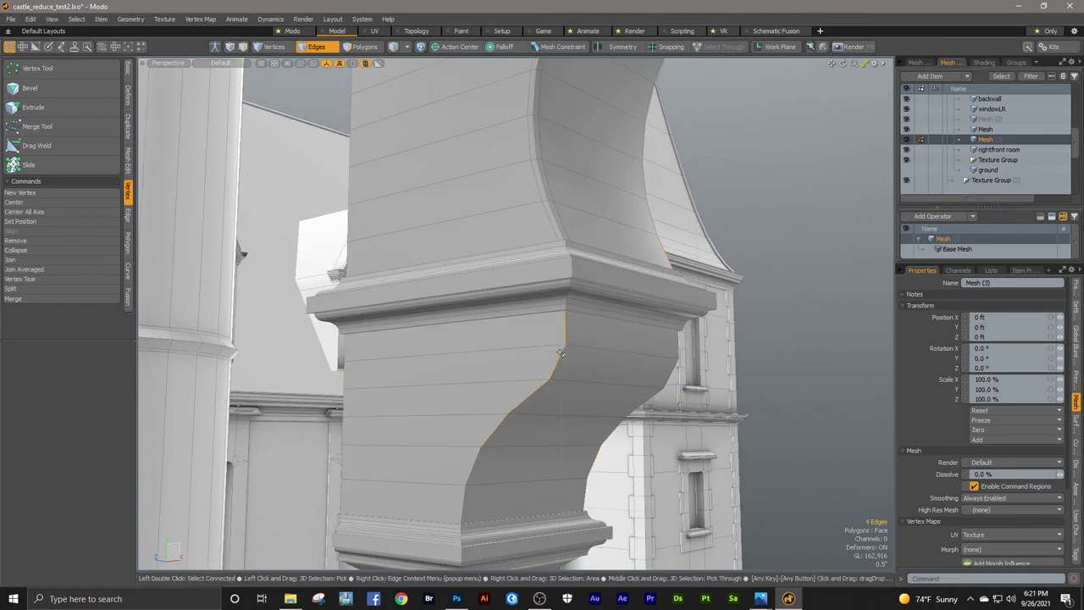
alt+drag(560, 352, 698, 351)
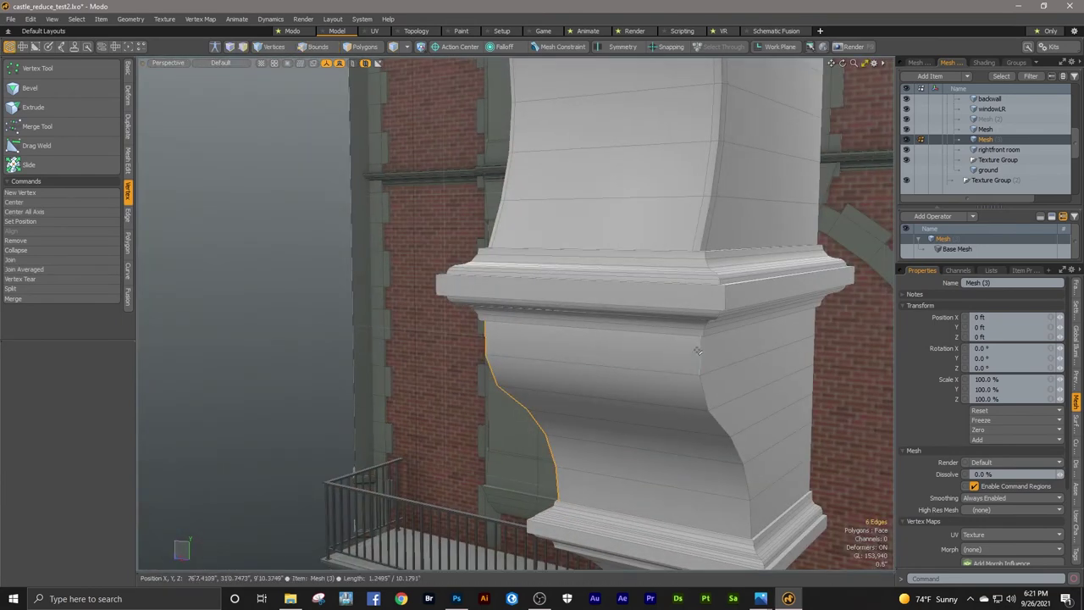
click(702, 390)
key(b)
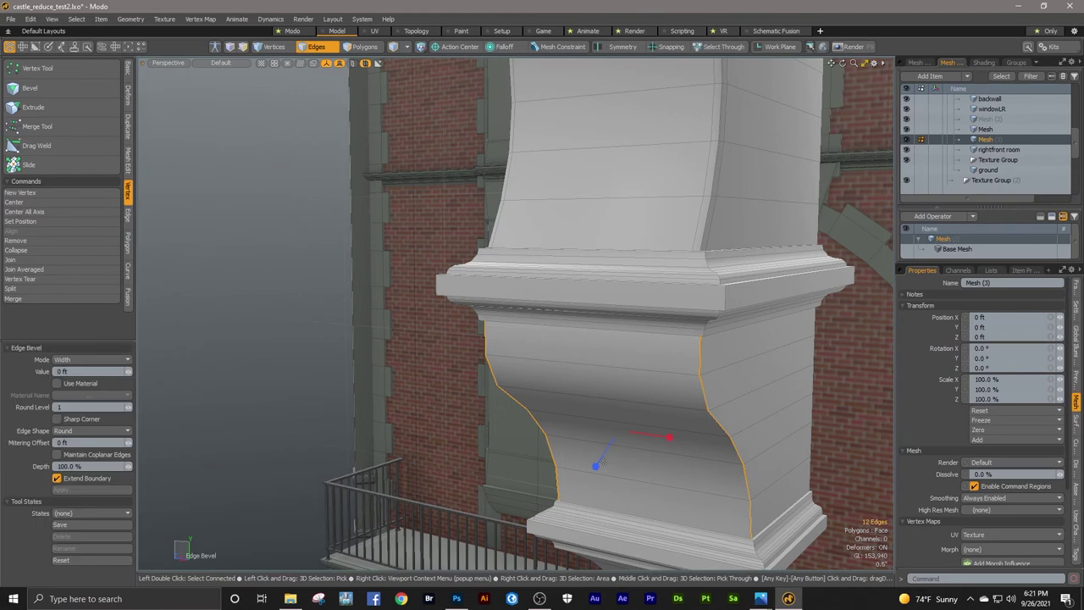
drag(601, 461, 612, 440)
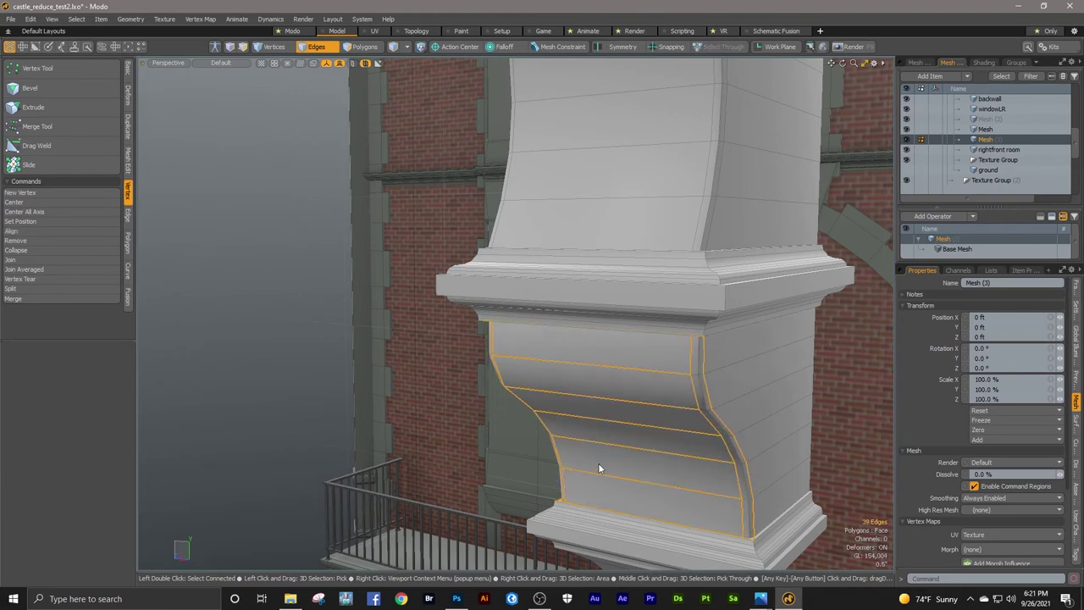
key(3)
alt+drag(598, 462, 658, 372)
key(2)
click(537, 412)
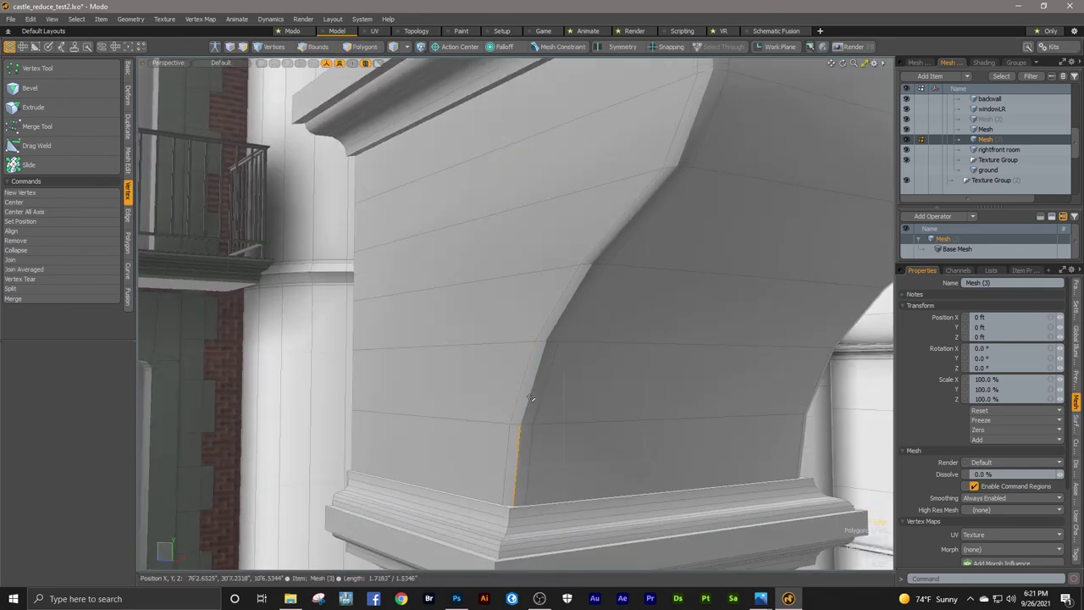
alt+drag(568, 310, 576, 242)
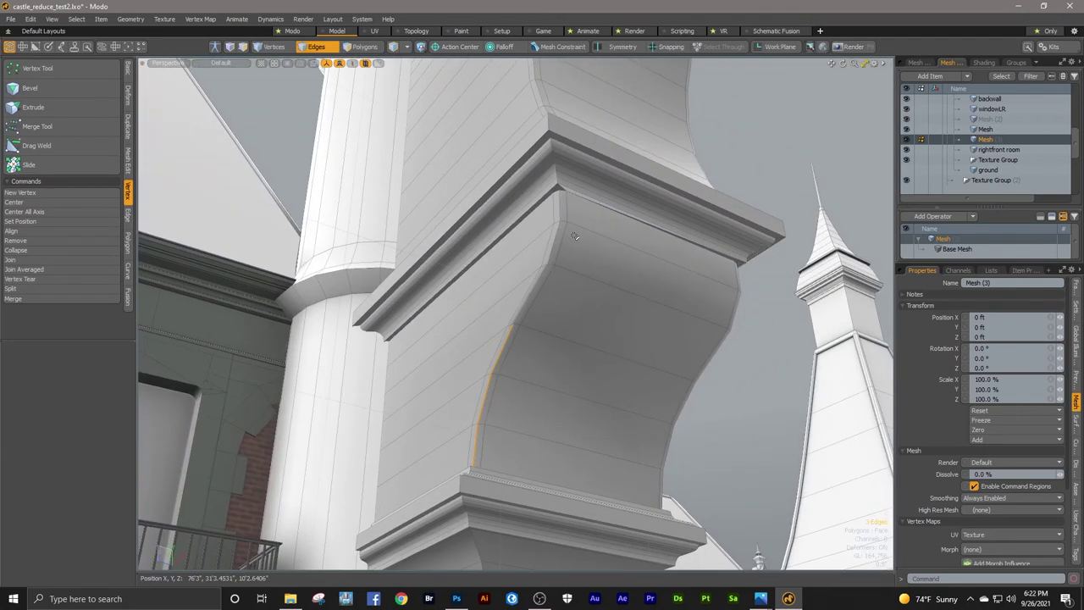
Step: Run Mesh Cleanup on the whole bracket after beveling the lower scroll edges
key(3)
double_click(575, 244)
click(139, 22)
click(157, 146)
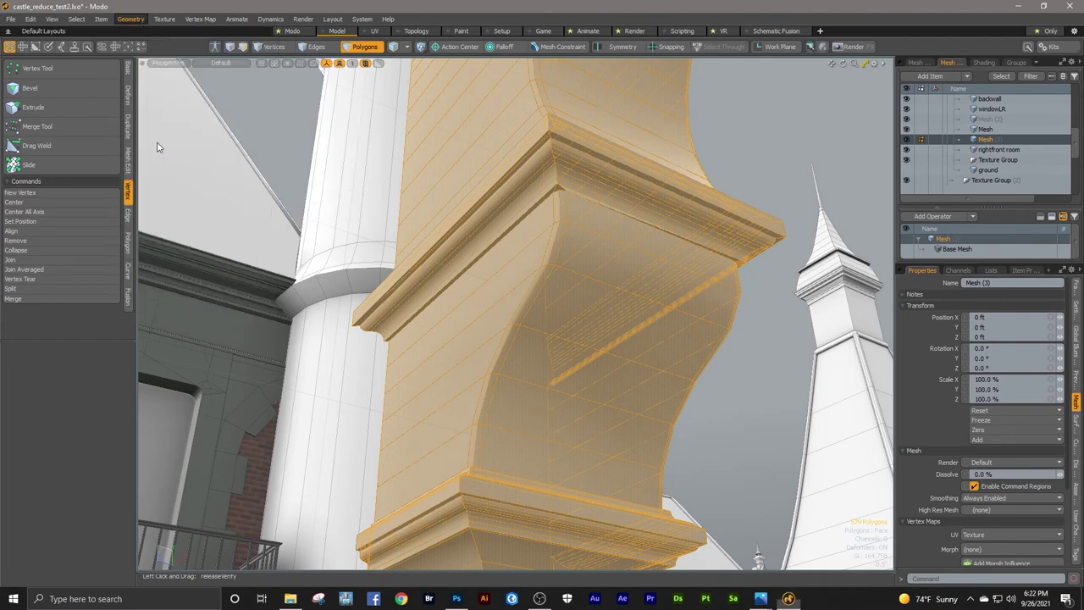
click(452, 233)
click(418, 255)
Step: Select all polygons of the bracket's flat side face around the arch and inset them about 0.88" as a group
alt+drag(575, 242, 636, 294)
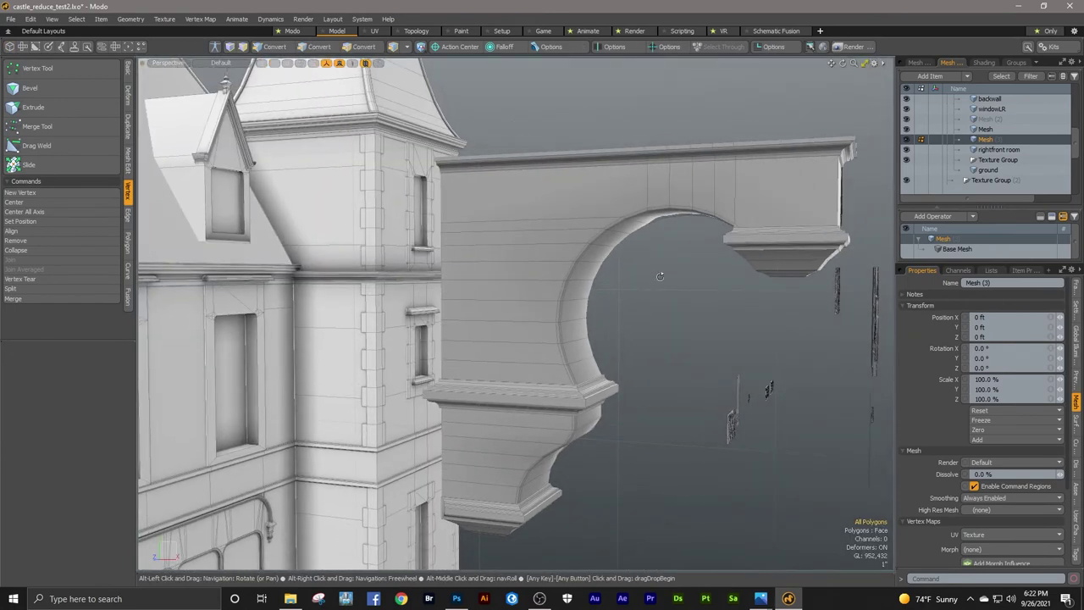
scroll(769, 180, up, 2)
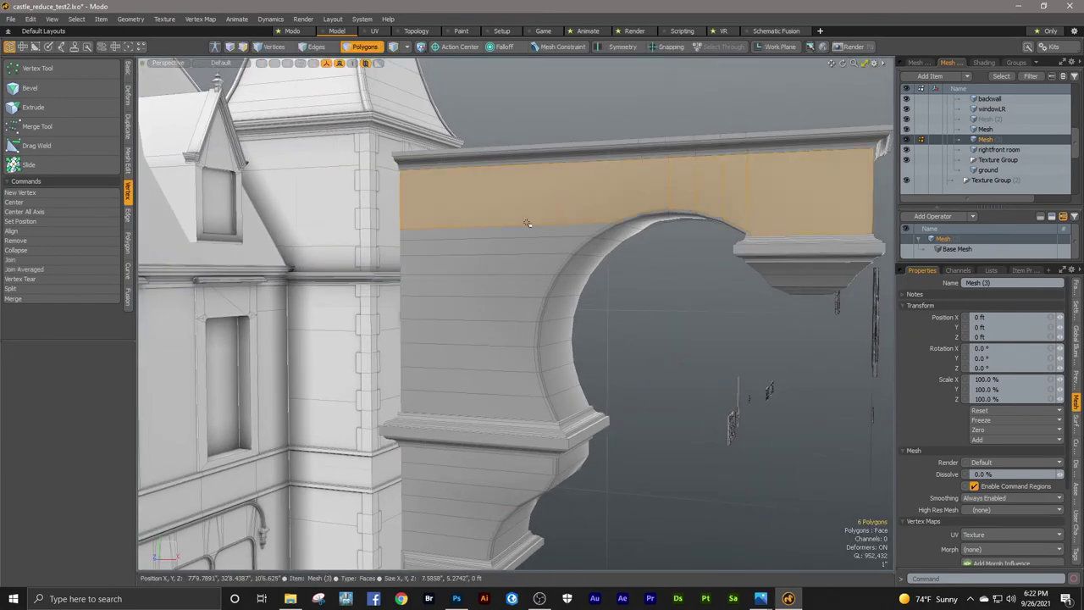
alt+drag(481, 401, 510, 284)
key(b)
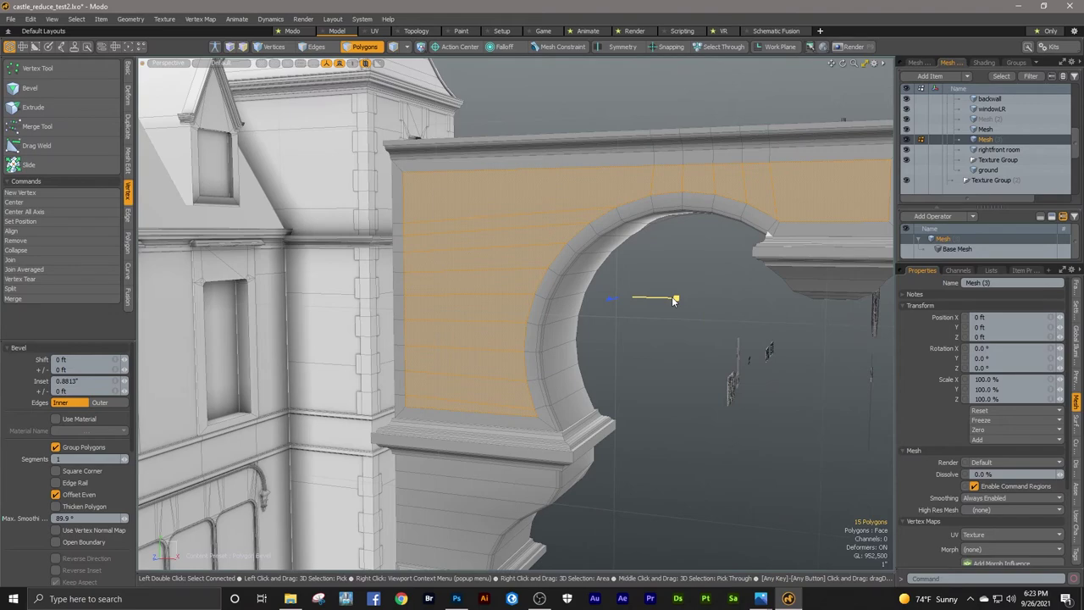
key(space)
Step: Select the matching flat face polygons on the bracket's opposite side and inset them about 0.89" as a group
mouse_move(687, 298)
alt+mouse_down()
mouse_move(517, 284)
mouse_move(339, 212)
mouse_move(530, 178)
mouse_move(603, 423)
alt+mouse_up()
scroll(362, 241, up, 6)
alt+drag(525, 233, 404, 237)
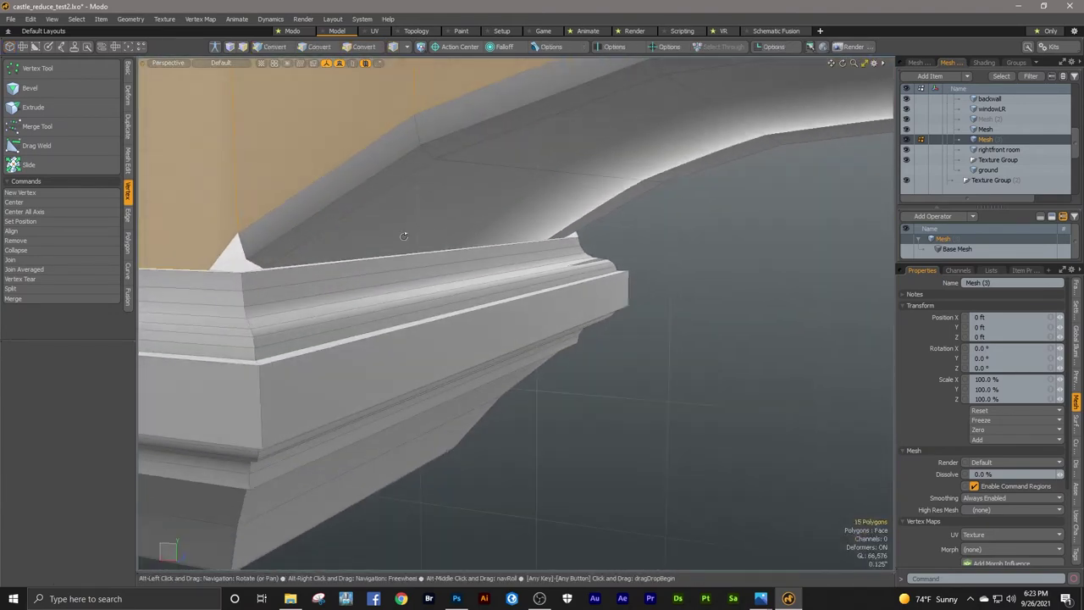
scroll(390, 258, down, 6)
alt+drag(381, 278, 450, 285)
key(b)
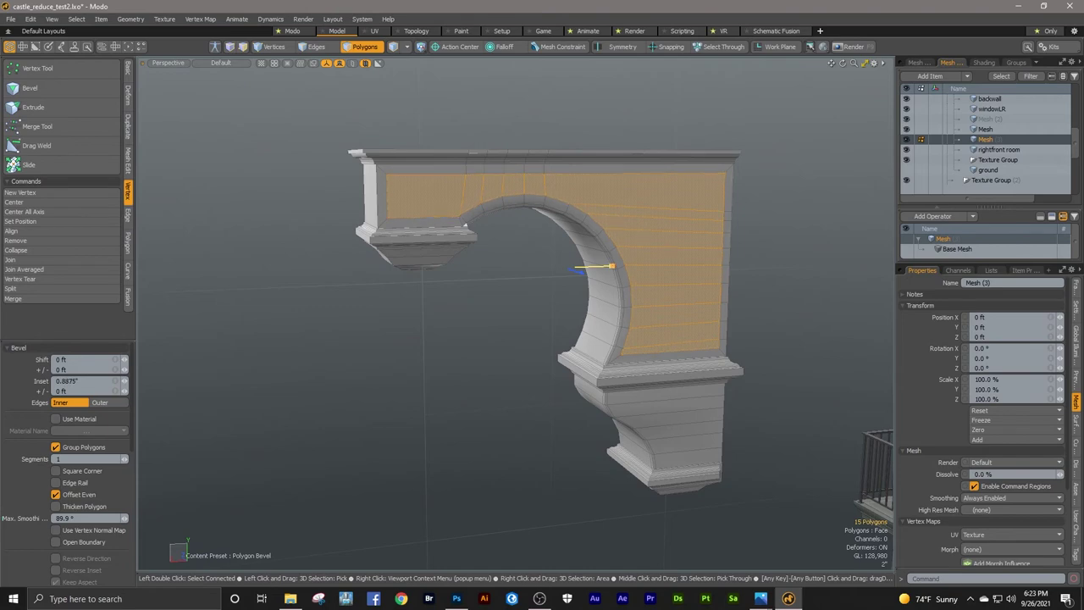
key(space)
Step: Try to bevel the first side's inset panel with the Cove profile
alt+drag(466, 298, 781, 322)
key(1)
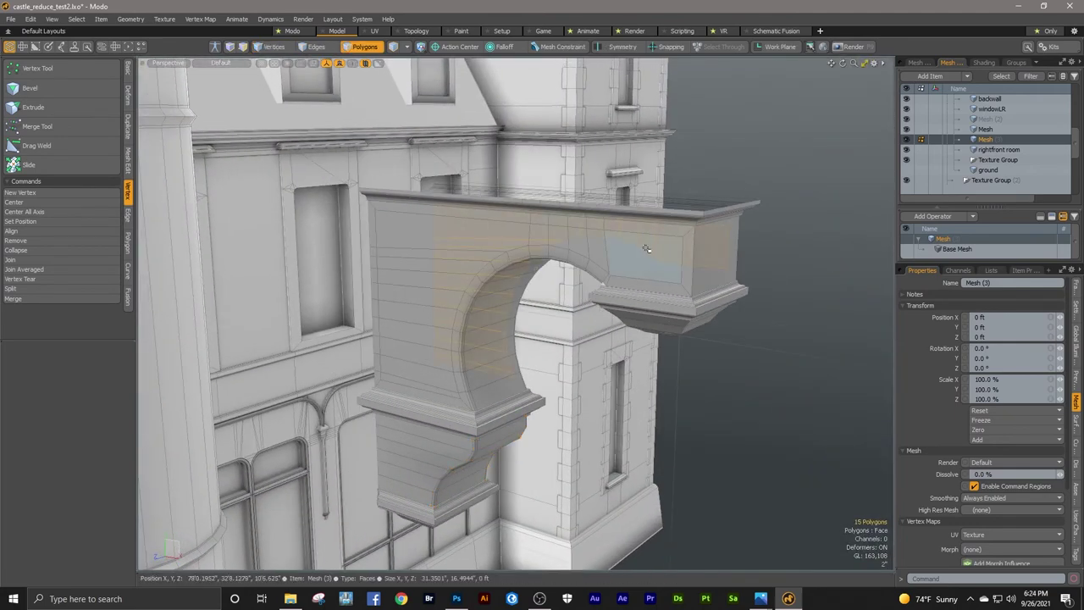
ctrl+alt+drag(484, 254, 513, 254)
key(b)
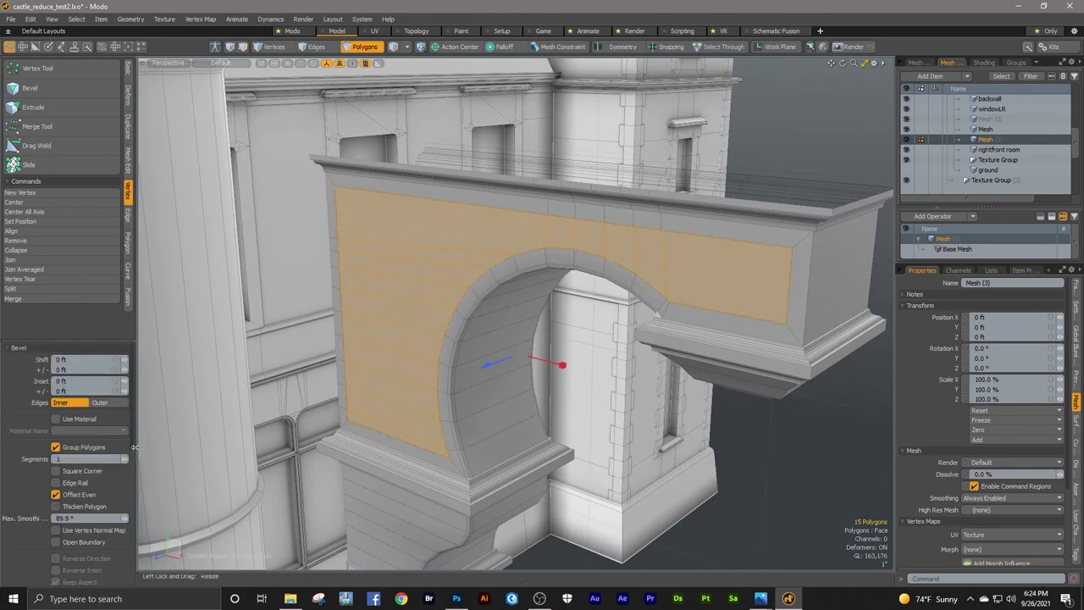
scroll(111, 457, down, 5)
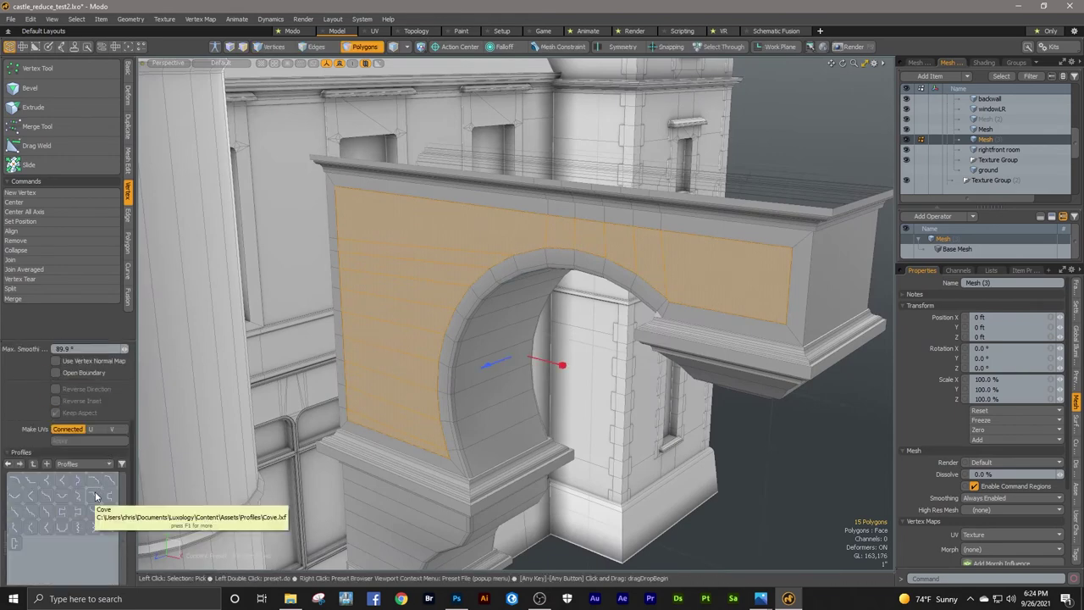
click(94, 495)
drag(568, 361, 575, 359)
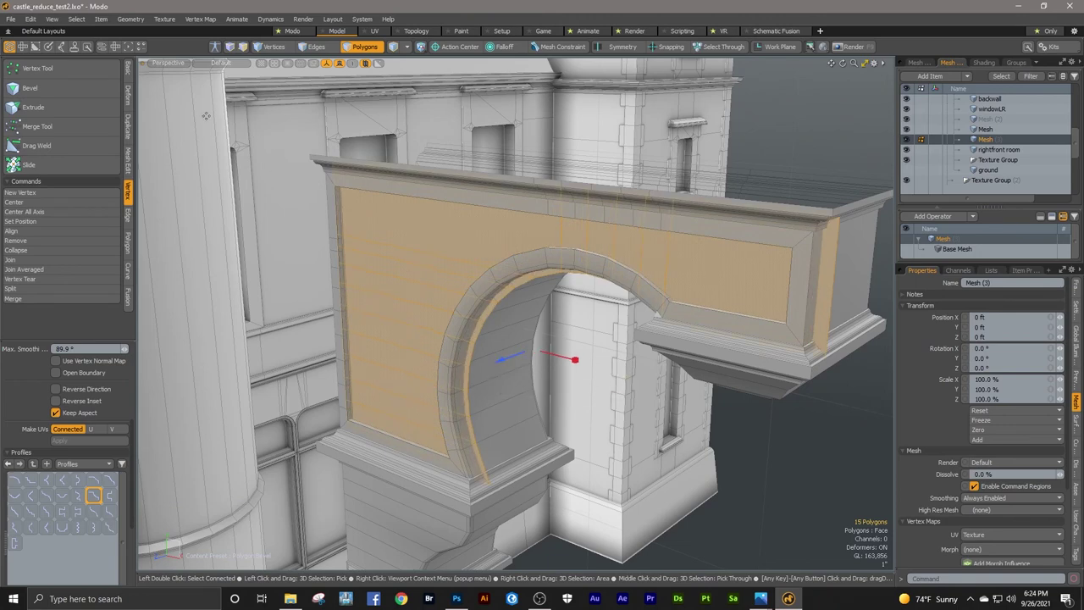
click(30, 19)
click(43, 34)
click(33, 21)
click(39, 32)
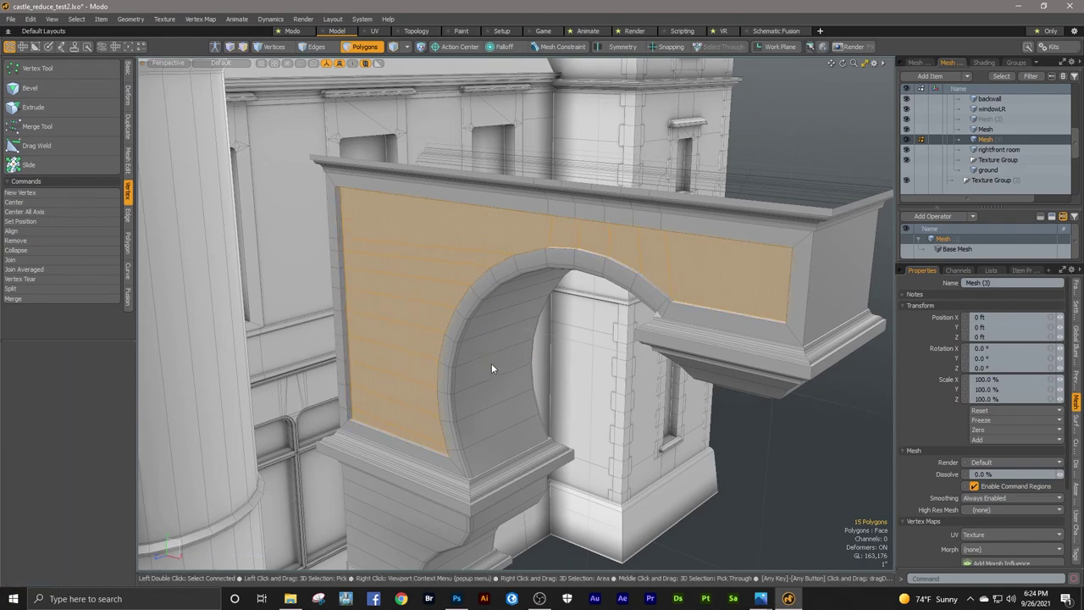
Step: Select the inset panel polygons on the opposite side and recess them with a bevel shift of -0.375"
mouse_move(492, 365)
alt+mouse_down()
mouse_move(519, 263)
mouse_move(652, 385)
alt+mouse_up()
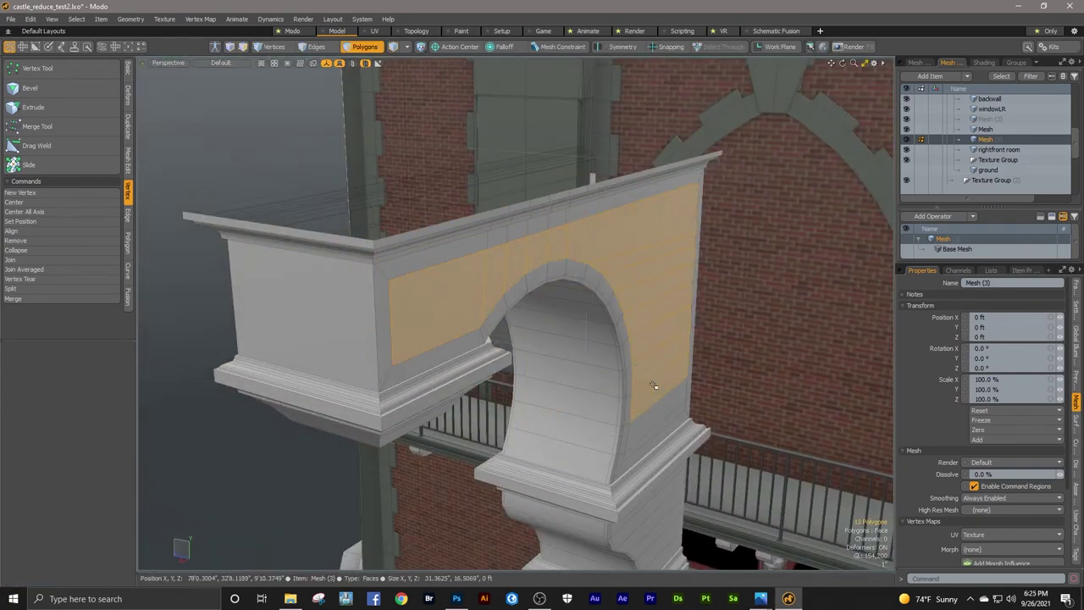
alt+drag(654, 425, 670, 445)
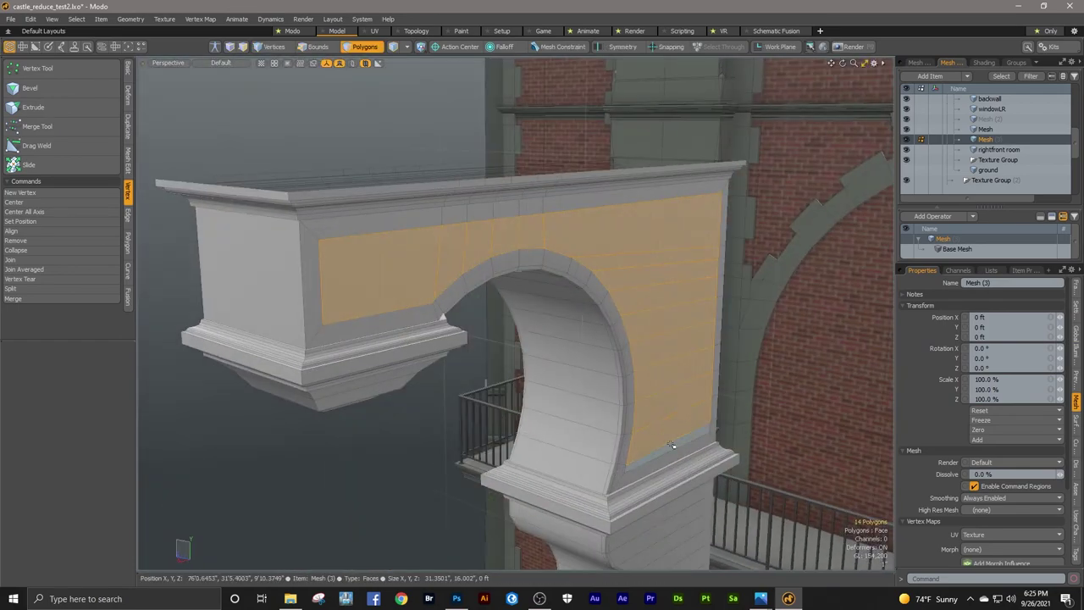
alt+drag(500, 423, 625, 386)
key(b)
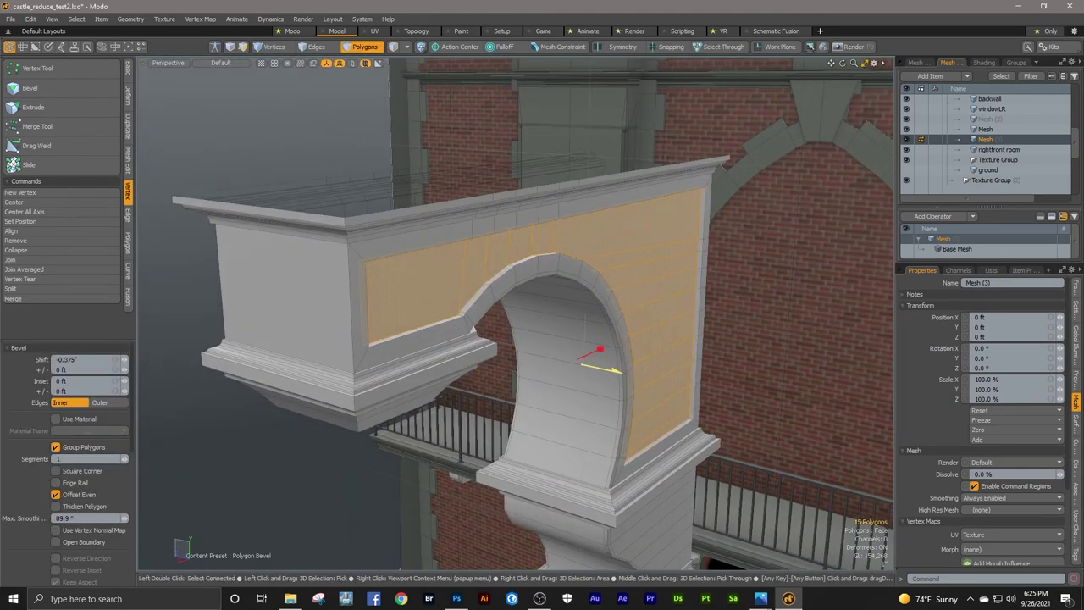
alt+drag(486, 379, 632, 376)
key(space)
click(608, 395)
Step: Select the complete bracket with its recessed side panels and clean up its geometry with Mesh Cleanup
scroll(593, 394, down, 4)
alt+drag(508, 390, 665, 322)
scroll(652, 339, up, 4)
double_click(622, 327)
scroll(612, 326, down, 4)
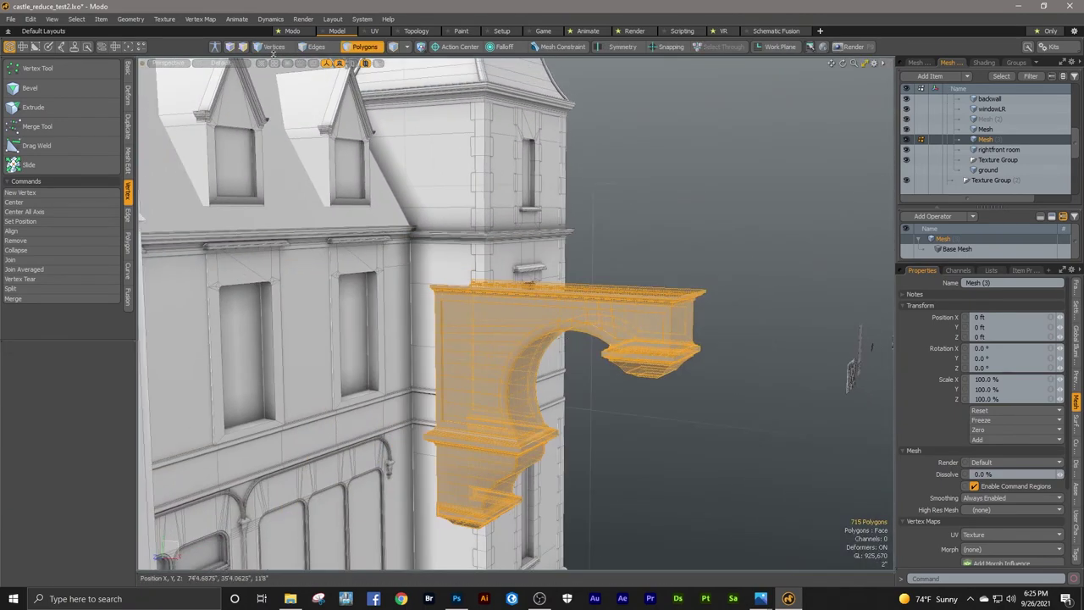
click(130, 20)
click(156, 140)
click(440, 234)
click(400, 259)
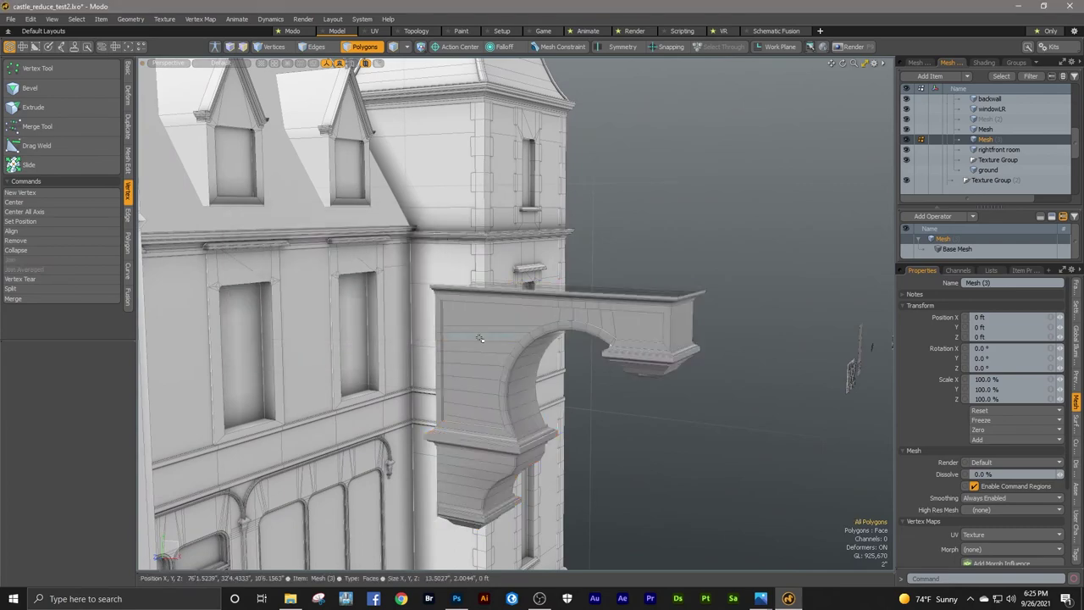
Step: Select the bracket's flat front end face and inset it about 0.77"
double_click(477, 339)
click(589, 469)
alt+drag(611, 470, 606, 394)
scroll(697, 275, up, 3)
alt+drag(697, 274, 592, 288)
click(679, 310)
key(b)
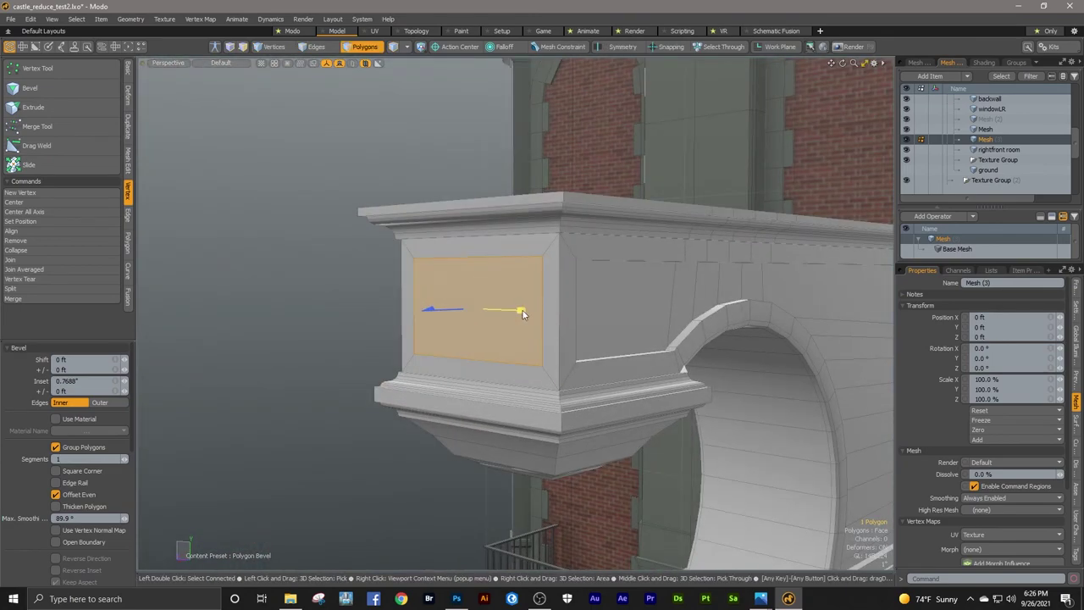
alt+drag(522, 313, 627, 330)
Step: Recess the front end face's inset panel with a bevel shift of about -0.41"
key(space)
key(b)
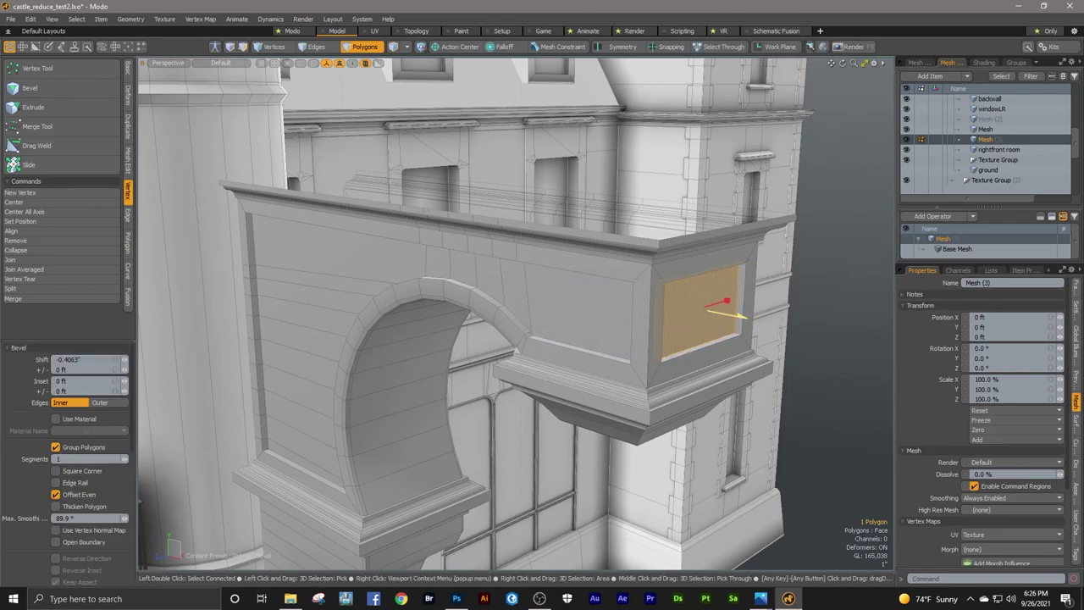
key(space)
click(793, 323)
Step: Select the complete bracket and clean up its geometry with Mesh Cleanup
alt+drag(793, 324, 675, 309)
double_click(675, 308)
click(134, 21)
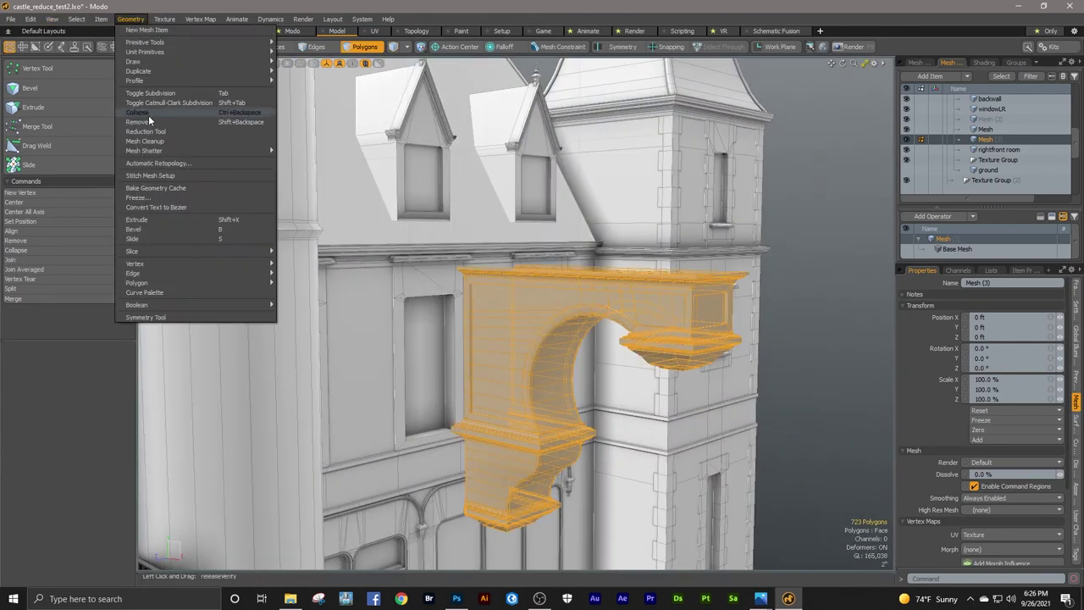
click(148, 140)
click(444, 235)
click(402, 284)
Step: Select the flat face polygons on both sides of the bracket's lower scroll and inset them 0.75" as groups
alt+drag(482, 306, 800, 325)
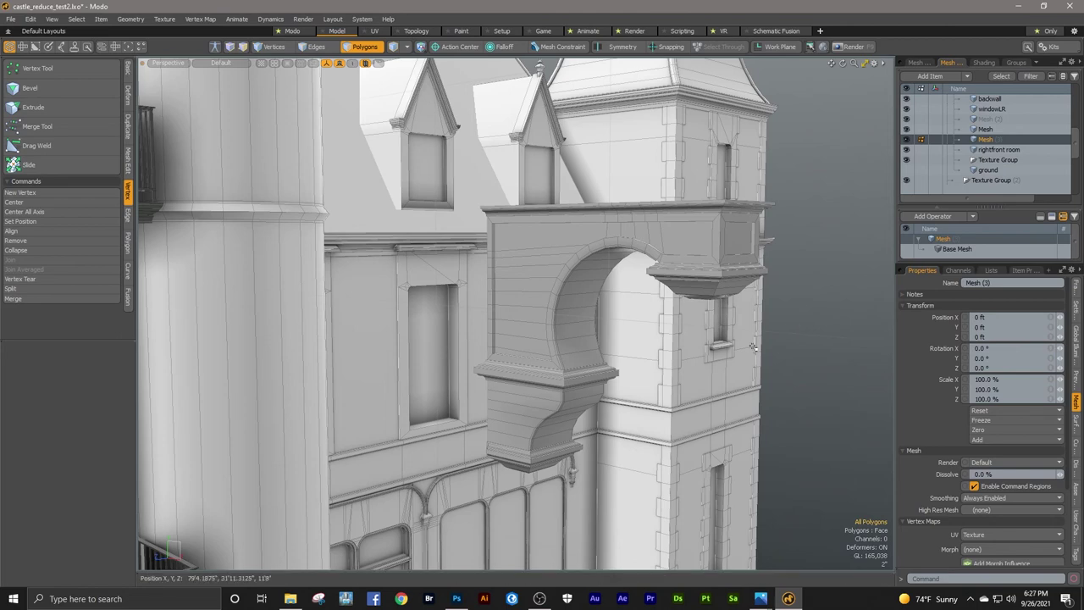
scroll(576, 394, up, 4)
alt+drag(576, 394, 487, 466)
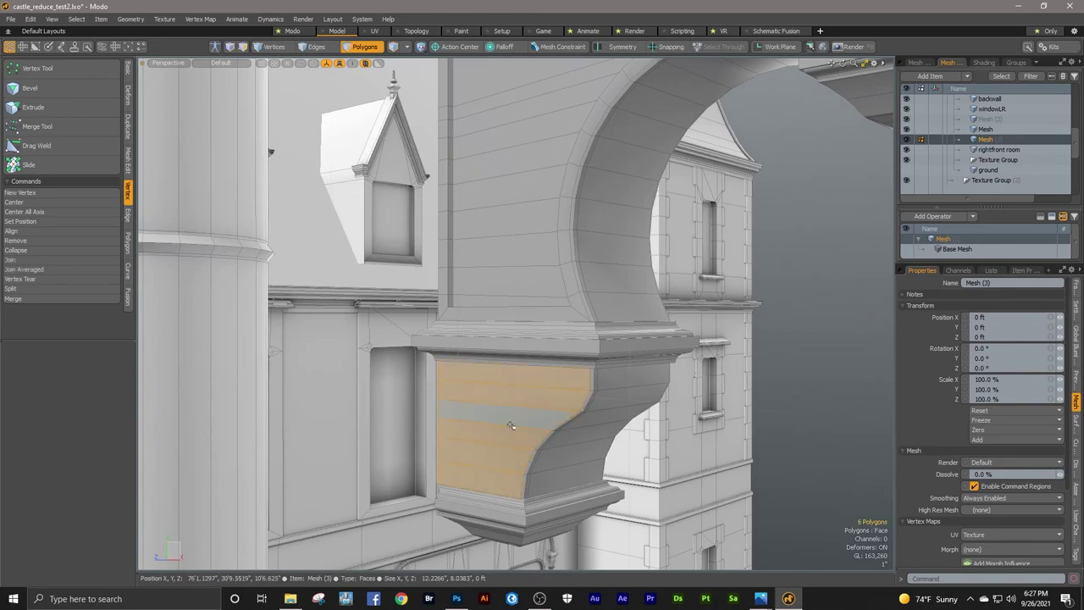
alt+drag(510, 425, 328, 380)
shift+drag(657, 329, 716, 464)
alt+drag(513, 407, 690, 398)
key(b)
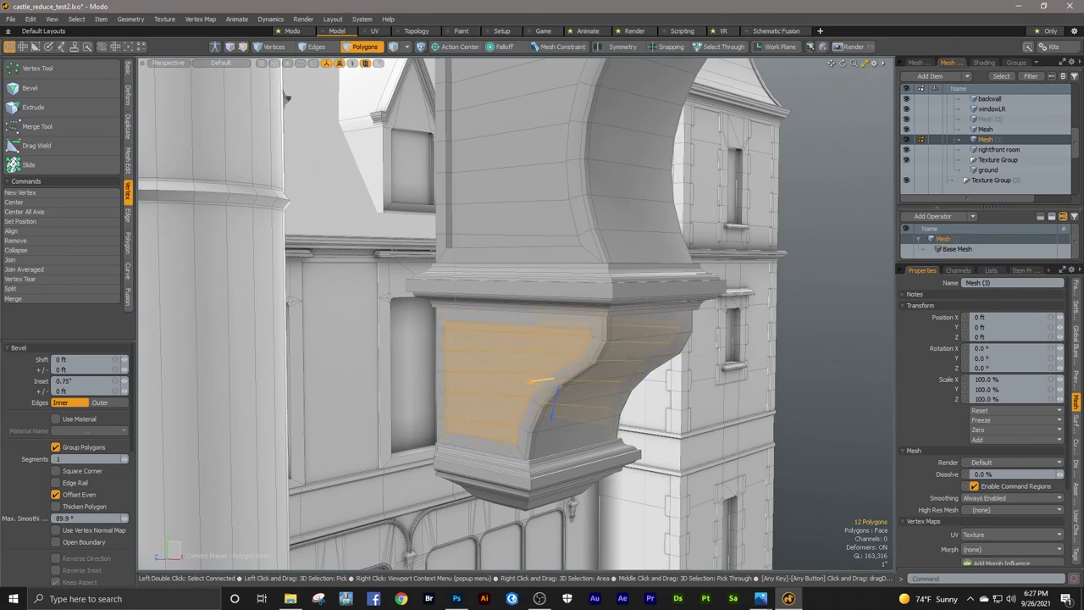
key(space)
Step: Recess the inset panels on both sides of the lower scroll with a bevel shift of about -0.66"
alt+drag(547, 358, 523, 376)
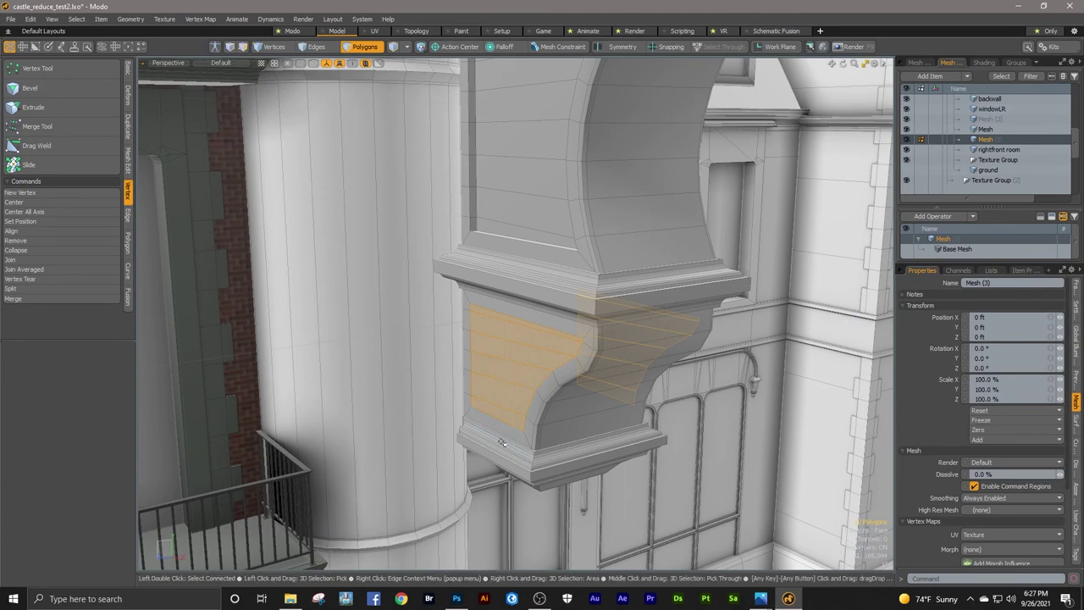
key(b)
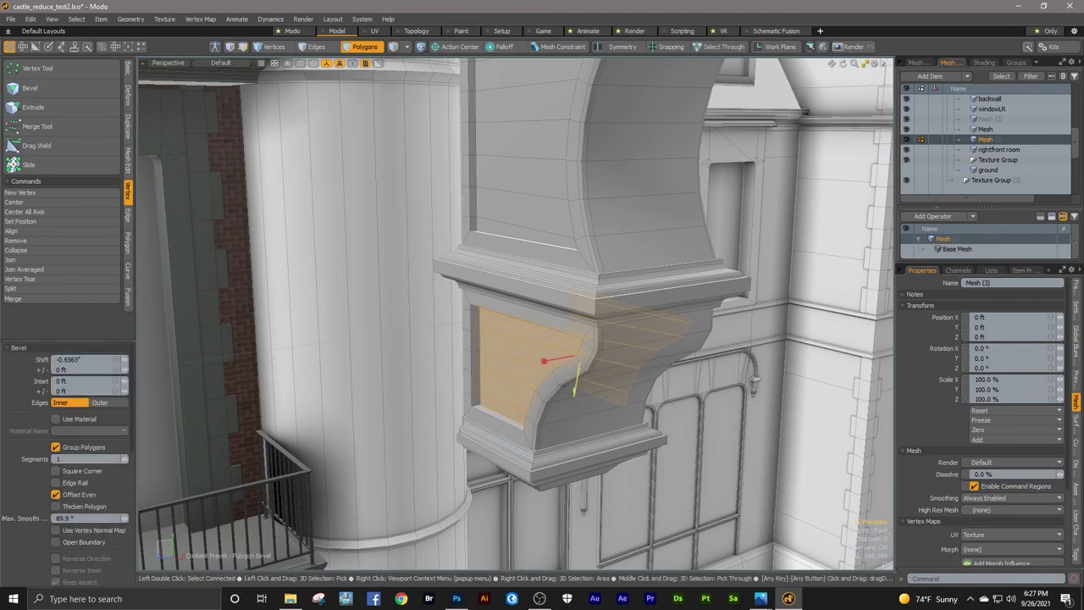
alt+drag(545, 361, 575, 365)
key(space)
click(373, 385)
ctrl+alt+drag(576, 364, 577, 301)
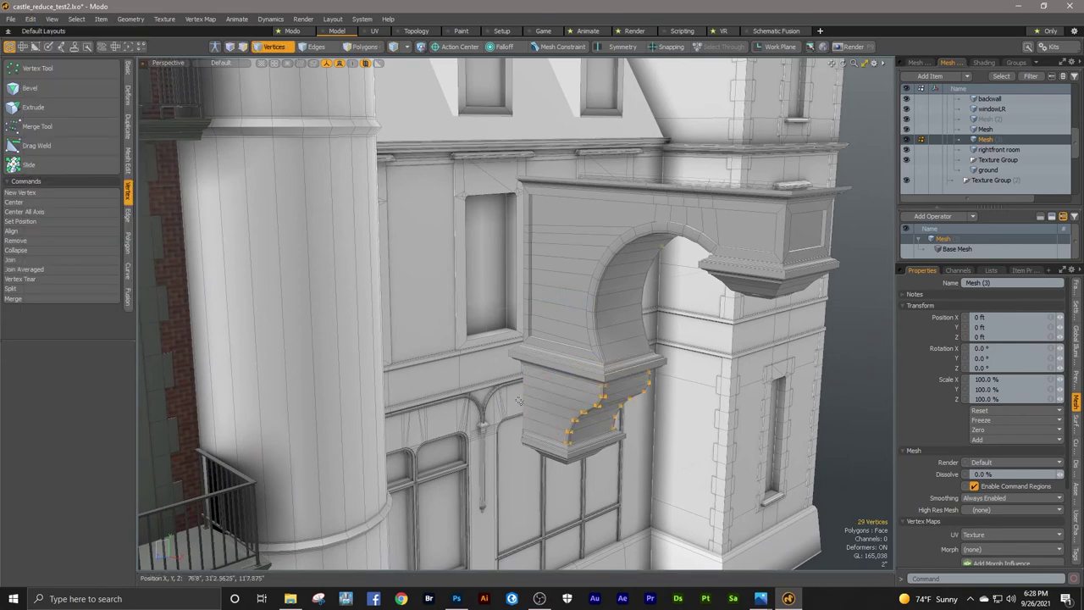
Step: Select the strip of polygons along the arch's curved underside and inset it as a group with Bevel
alt+drag(519, 401, 508, 335)
key(3)
alt+drag(508, 334, 727, 288)
key(l)
ctrl+alt+drag(687, 247, 664, 284)
alt+drag(665, 283, 576, 305)
key(b)
click(637, 419)
Step: Bevel the inset strip on the arch's underside again to form a recessed panel
alt+drag(637, 419, 567, 370)
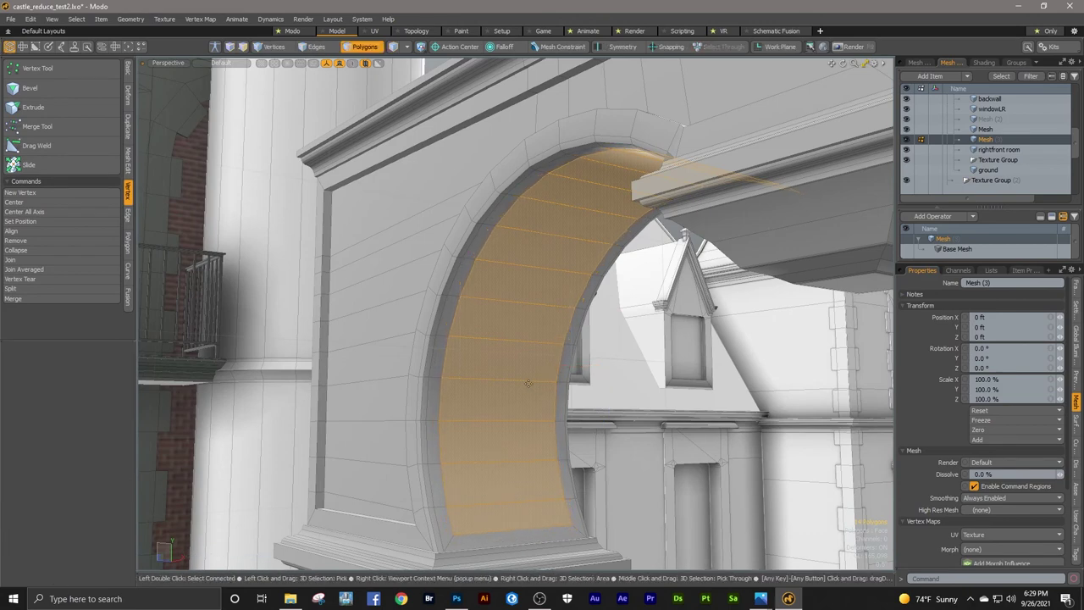
alt+drag(565, 366, 576, 391)
drag(646, 368, 550, 425)
key(space)
click(663, 408)
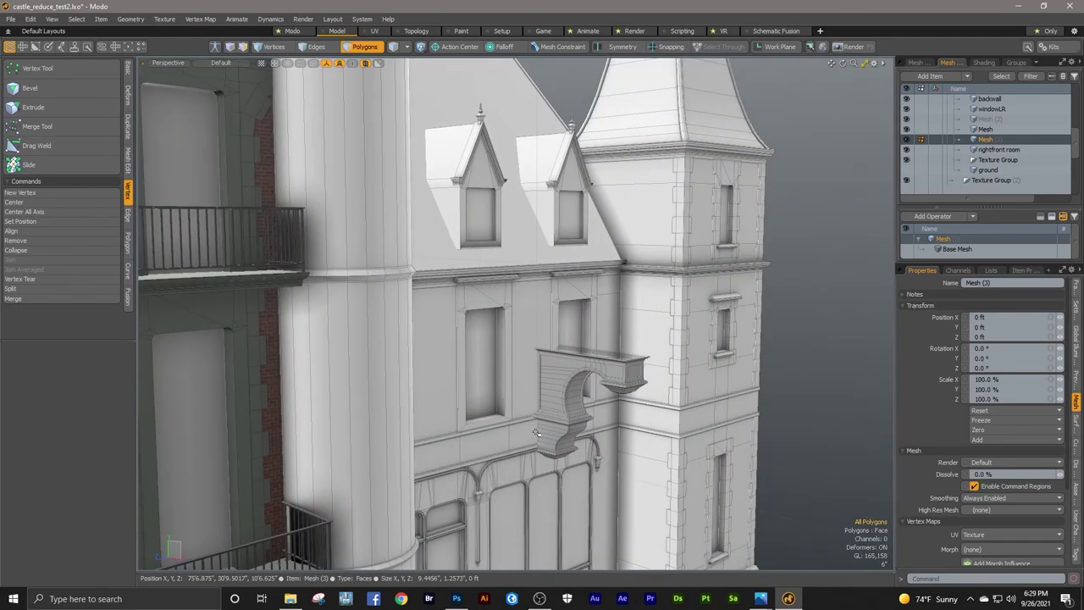
Step: Save the scene and run Mesh Cleanup on the complete bracket
click(16, 18)
ctrl+alt+drag(619, 279, 614, 303)
double_click(601, 302)
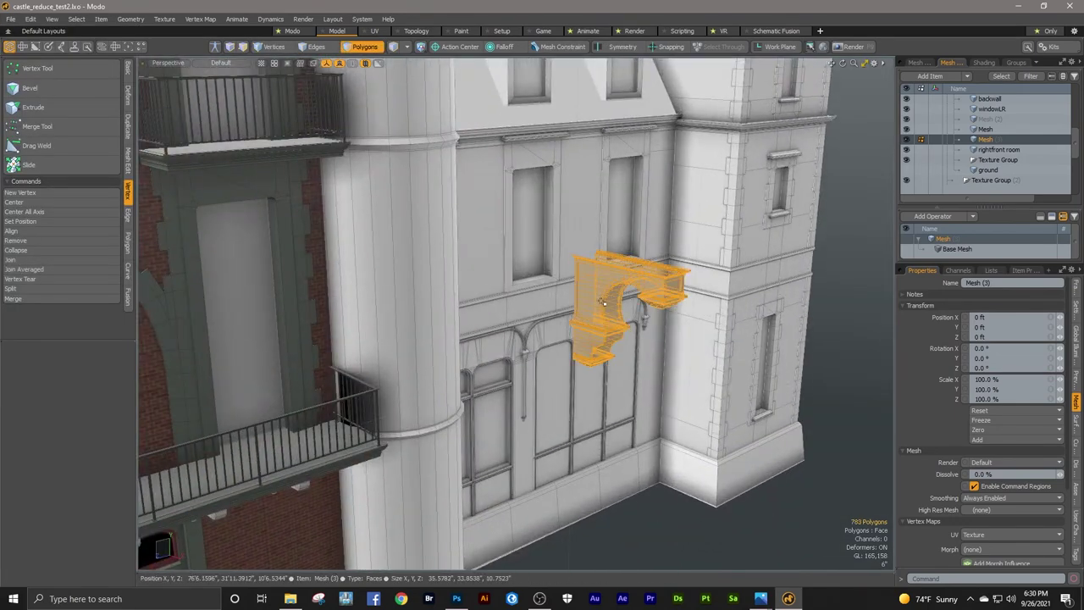
click(140, 22)
click(162, 150)
click(446, 232)
click(417, 257)
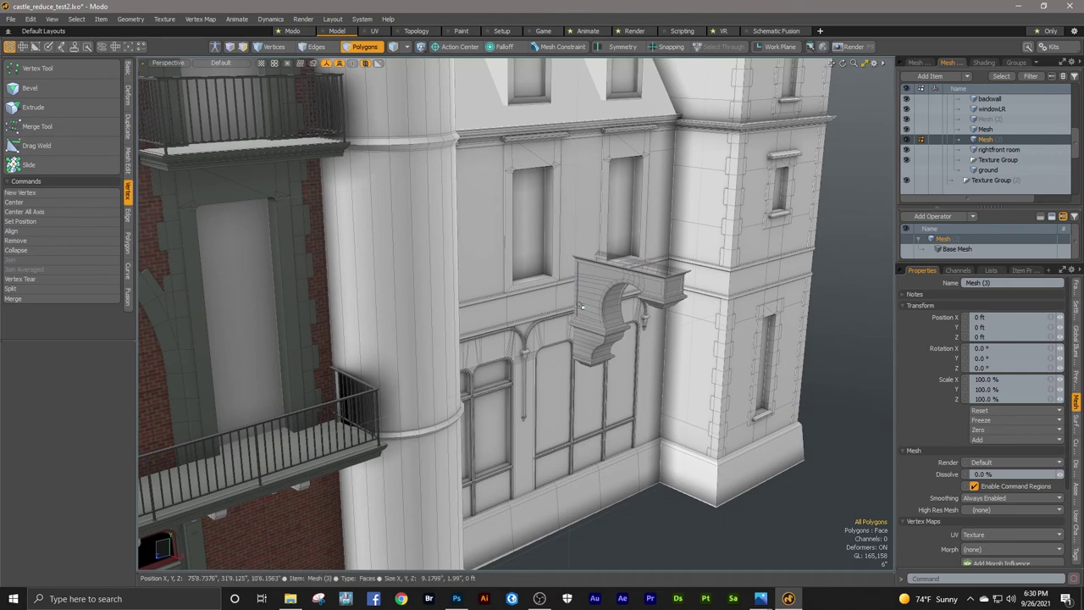
Step: Merge the bracket's mesh item with the rightfront room mesh
double_click(581, 305)
ctrl+alt+drag(482, 149, 392, 164)
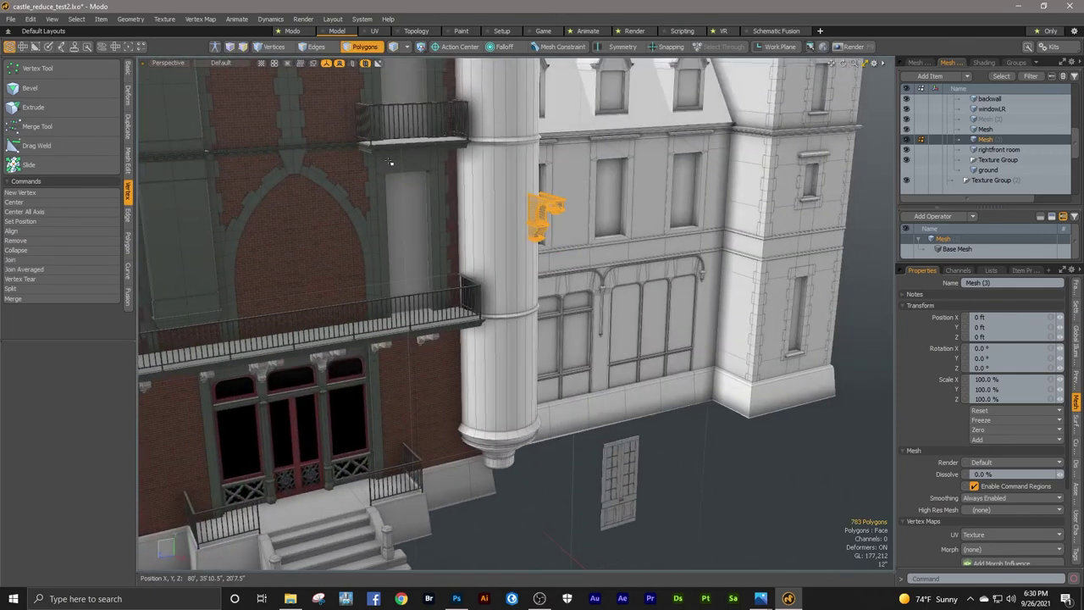
key(5)
click(390, 162)
shift+click(541, 209)
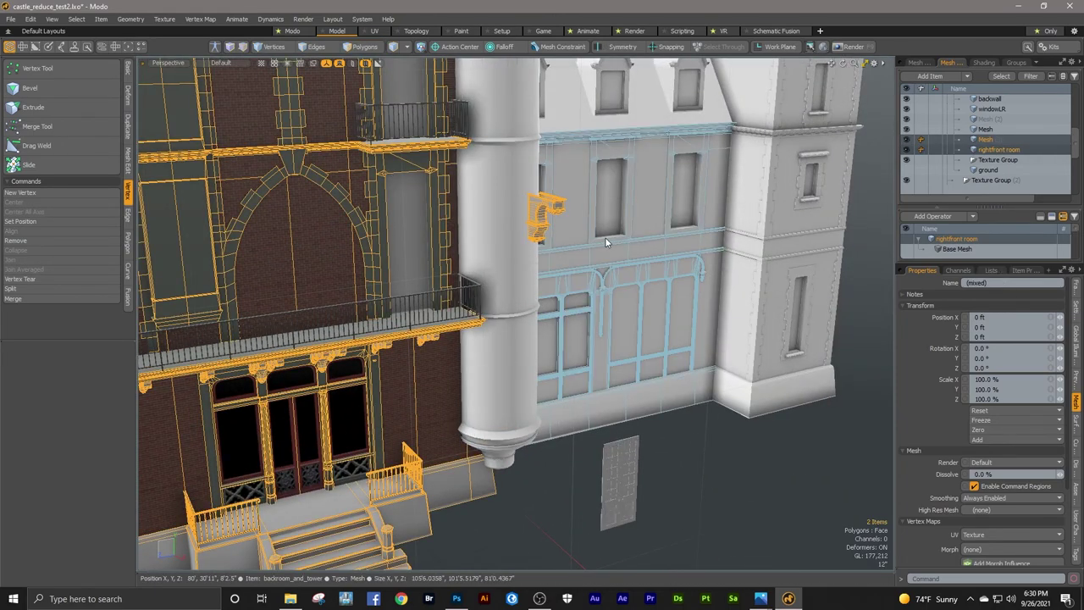
ctrl+alt+drag(604, 242, 457, 240)
alt+shift+drag(457, 241, 508, 248)
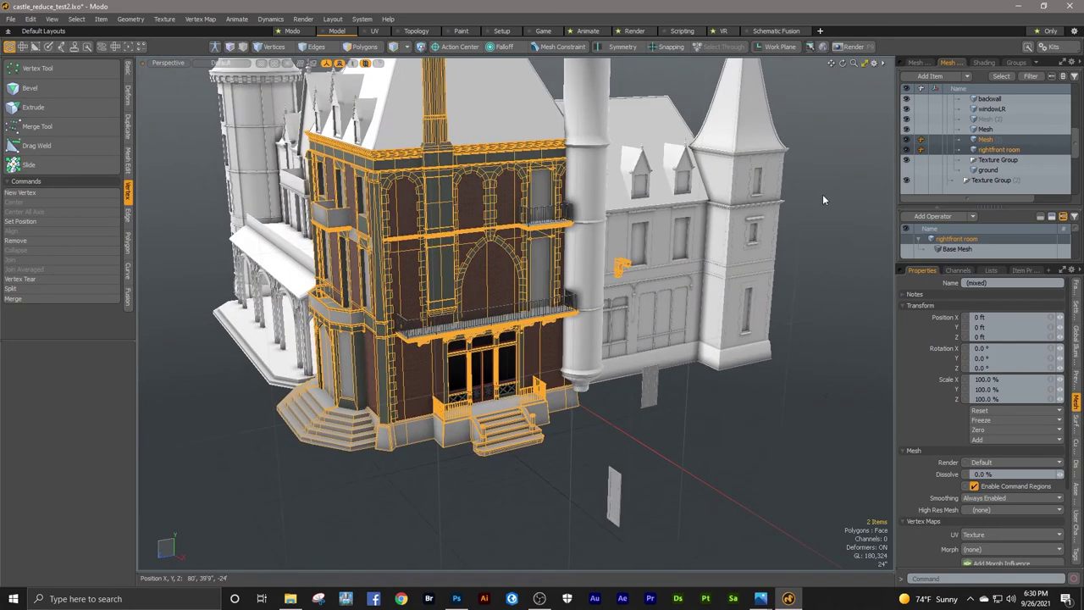
right_click(995, 149)
click(945, 327)
click(462, 286)
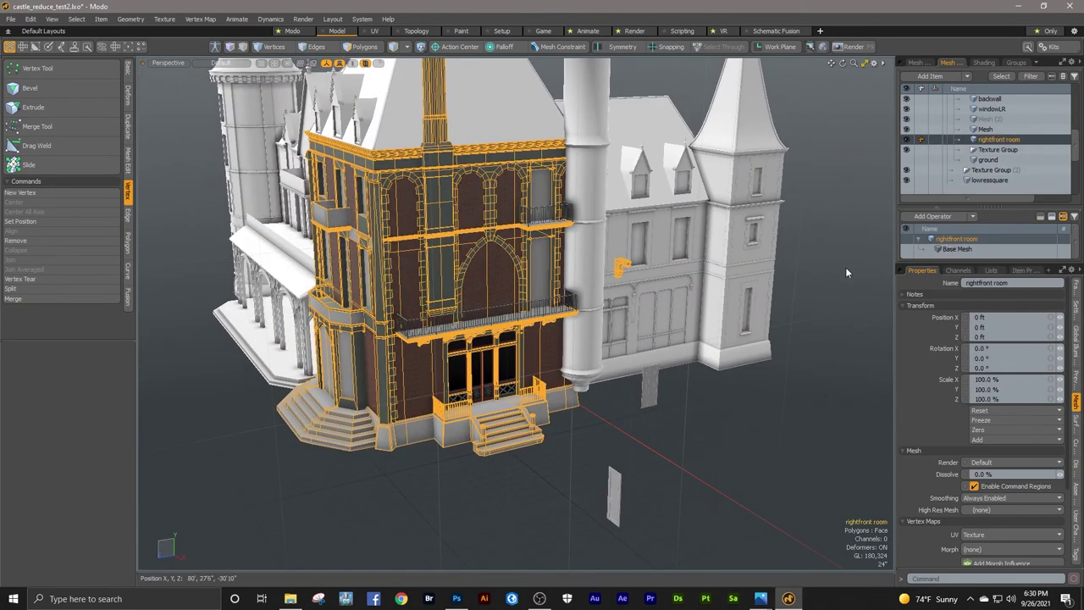
Step: Take the bracket's polygons back out of the rightfront room mesh into a separate mesh item
click(820, 294)
ctrl+alt+drag(617, 264, 717, 252)
click(653, 272)
key(3)
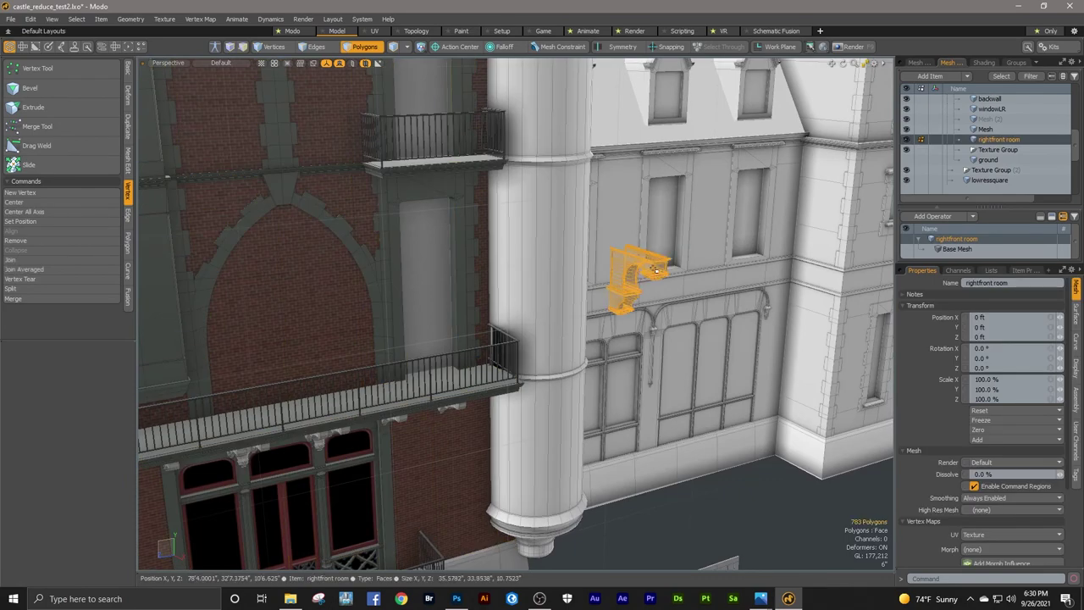
key(Delete)
key(n)
key(ctrl+v)
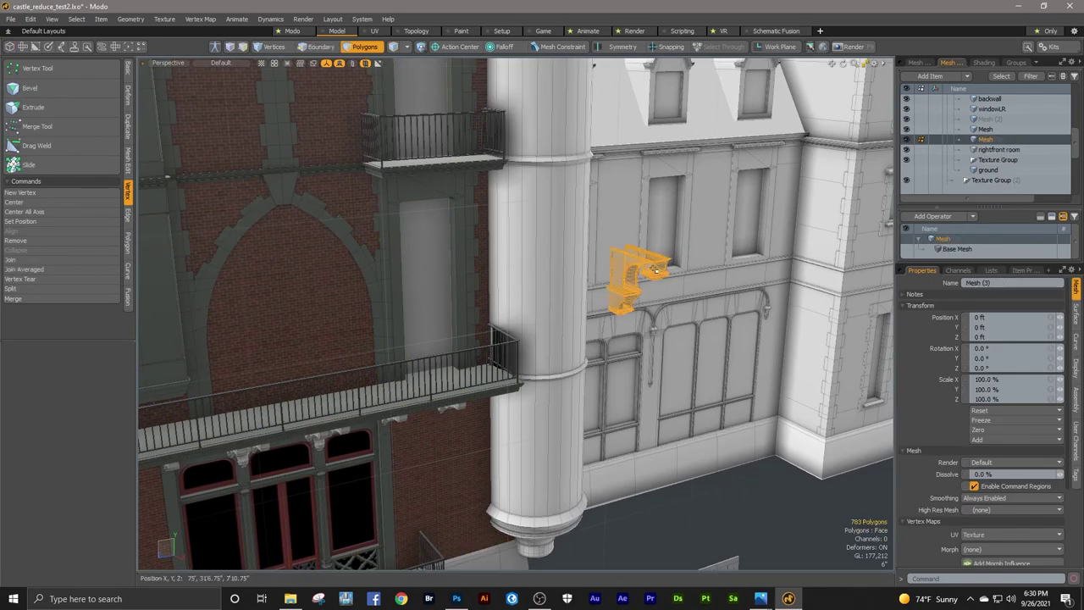
Step: Switch to the UV layout and set its 3D view to Perspective with the selected bracket framed
ctrl+alt+drag(655, 269, 595, 238)
click(375, 32)
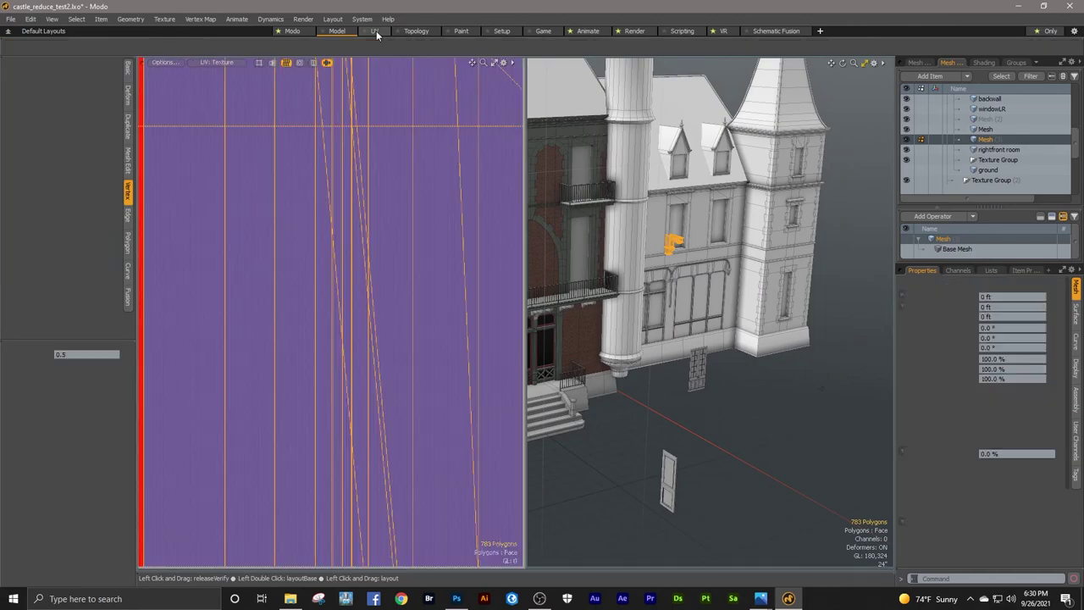
ctrl+alt+drag(425, 180, 174, 225)
click(556, 63)
click(557, 80)
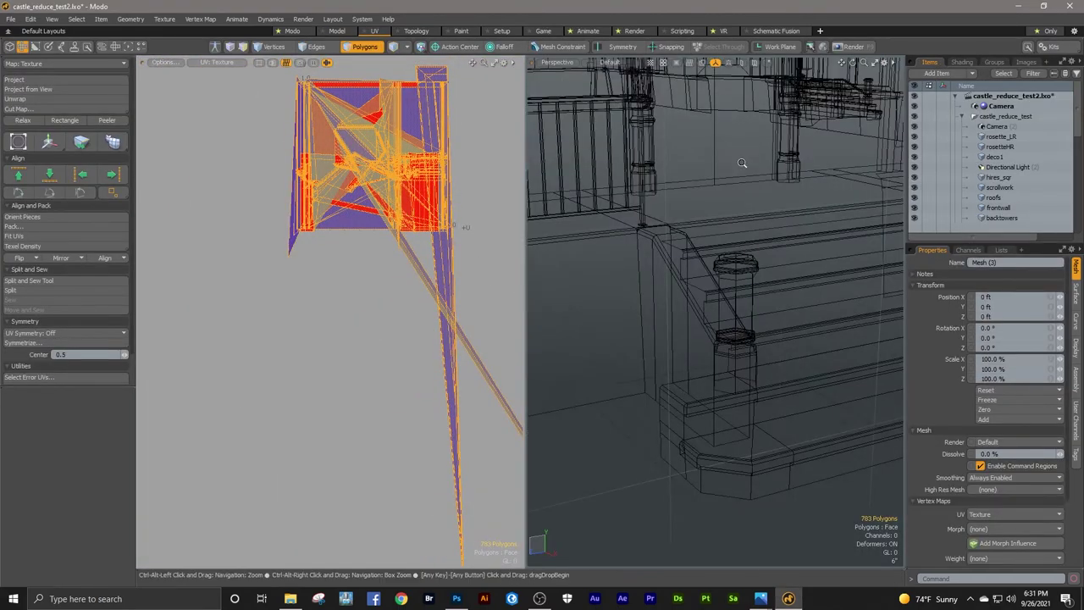
ctrl+alt+drag(745, 165, 720, 373)
ctrl+alt+drag(728, 297, 892, 256)
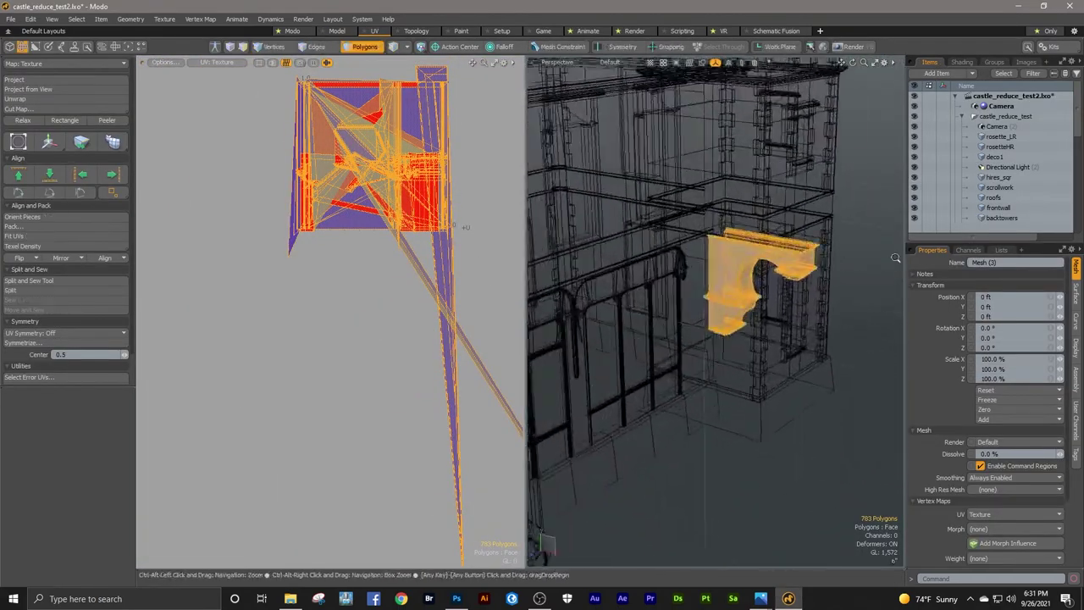
Step: Create the bracket's UVs in the Texture map with an Atlas projection and pack them with Stretch and Orient enabled
alt+shift+drag(503, 266, 421, 234)
click(76, 79)
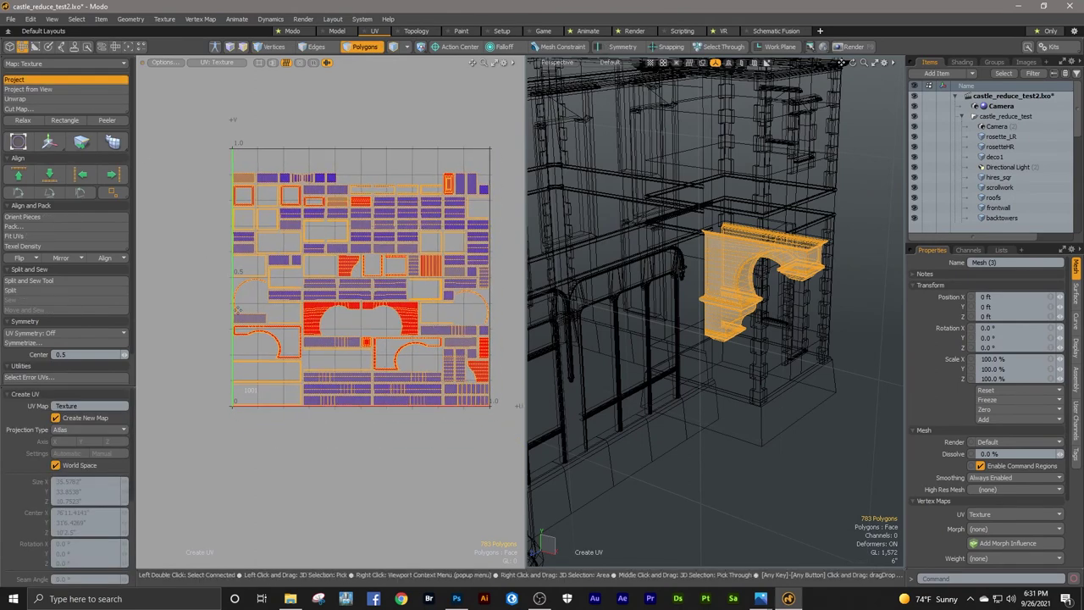
click(49, 227)
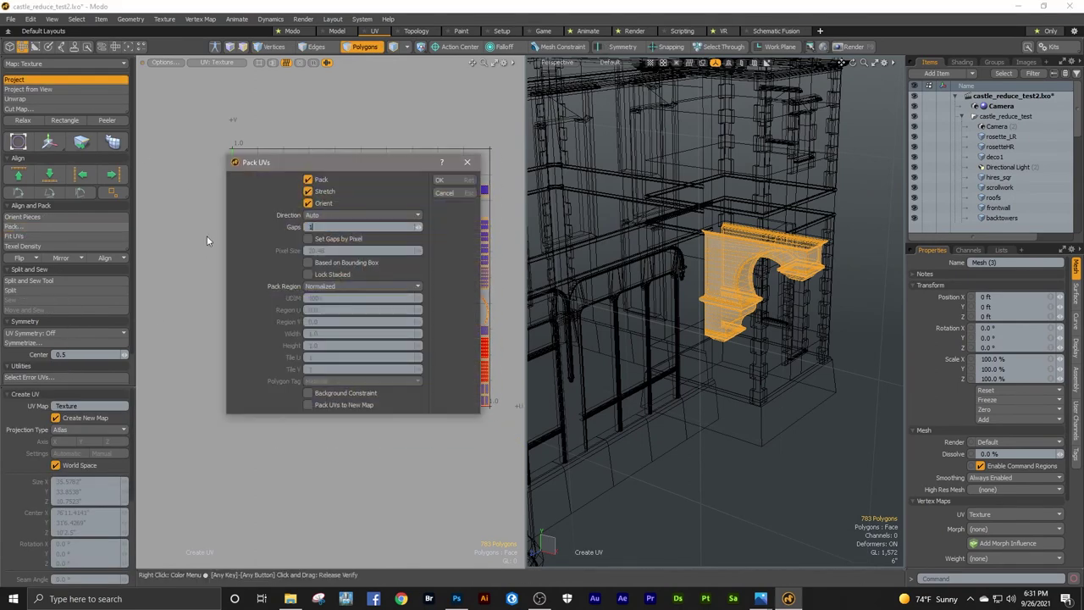
click(439, 181)
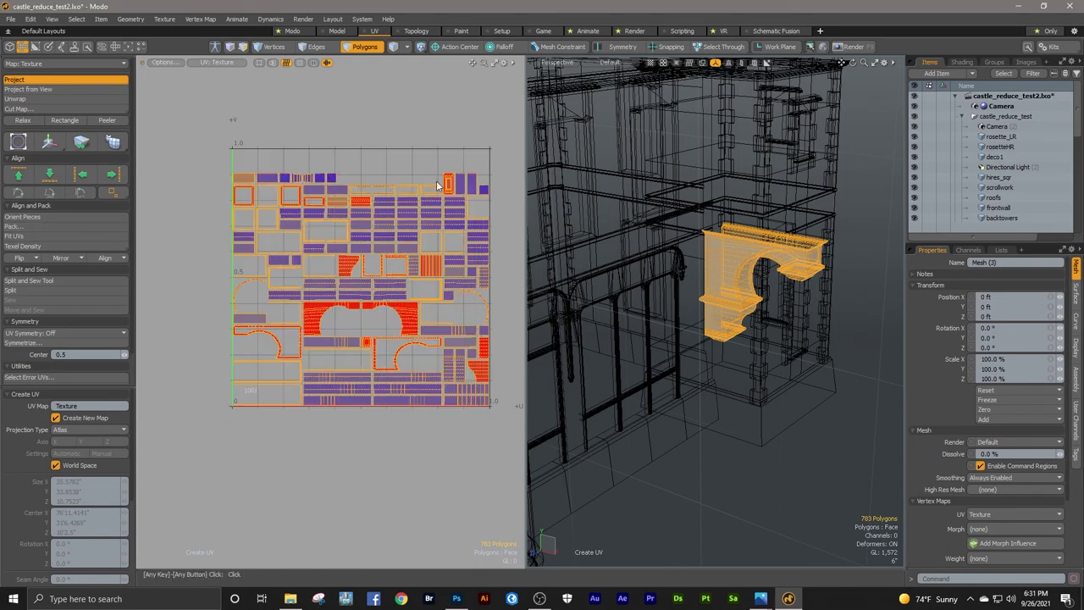
ctrl+alt+drag(415, 228, 310, 260)
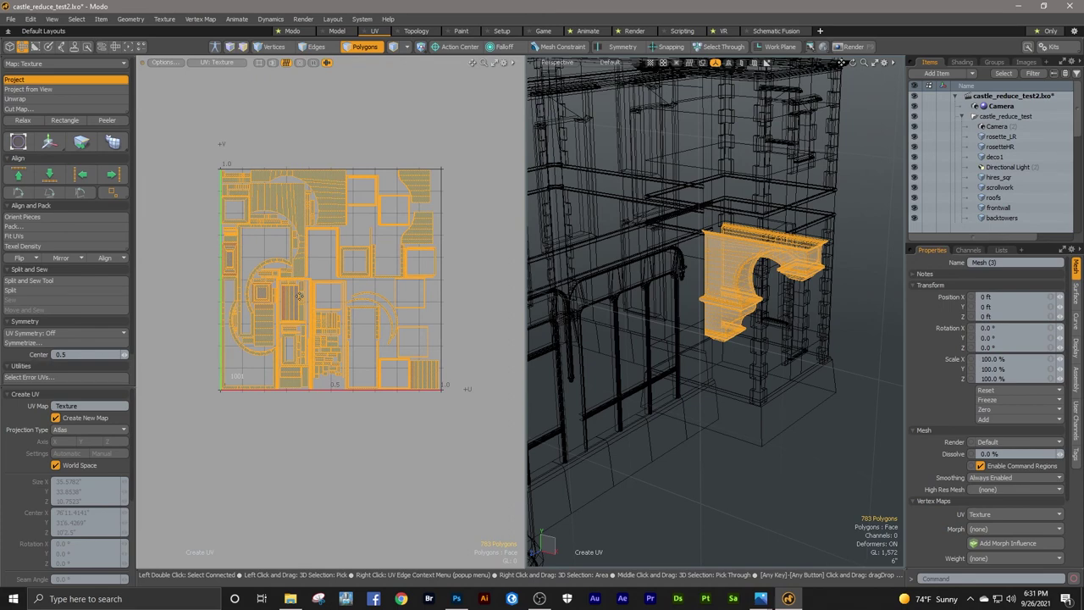
Step: Scale the bracket's packed UVs down and move them outside the UV tile, below its lower edge
key(r)
drag(385, 225, 377, 387)
key(w)
key(space)
Step: Back in the Model layout, select the rightfront room and bracket meshes and merge them into one mesh
click(342, 29)
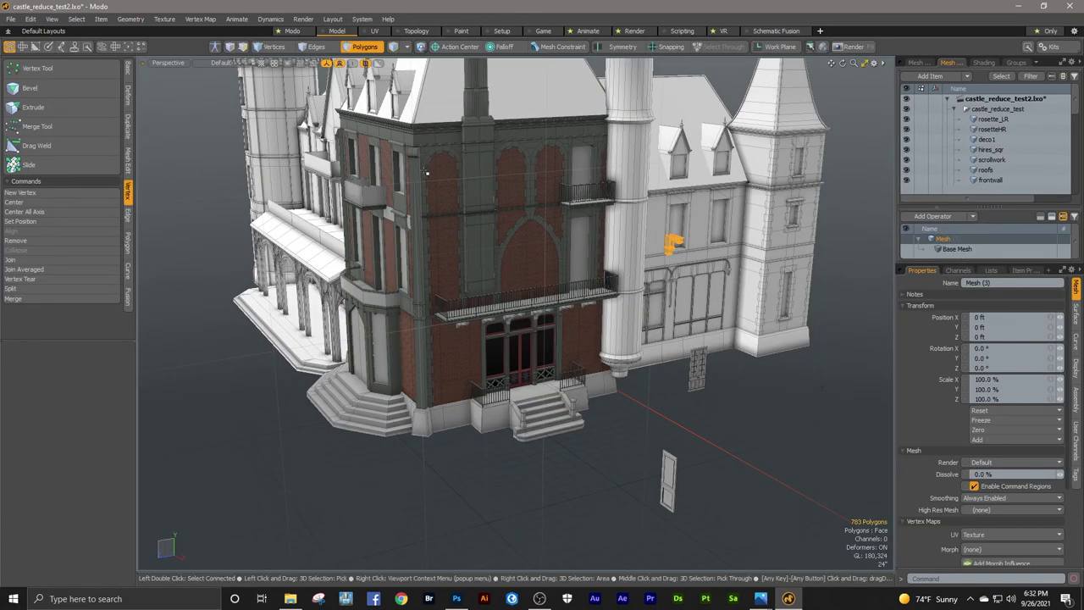
key(5)
alt+drag(429, 183, 457, 261)
click(477, 263)
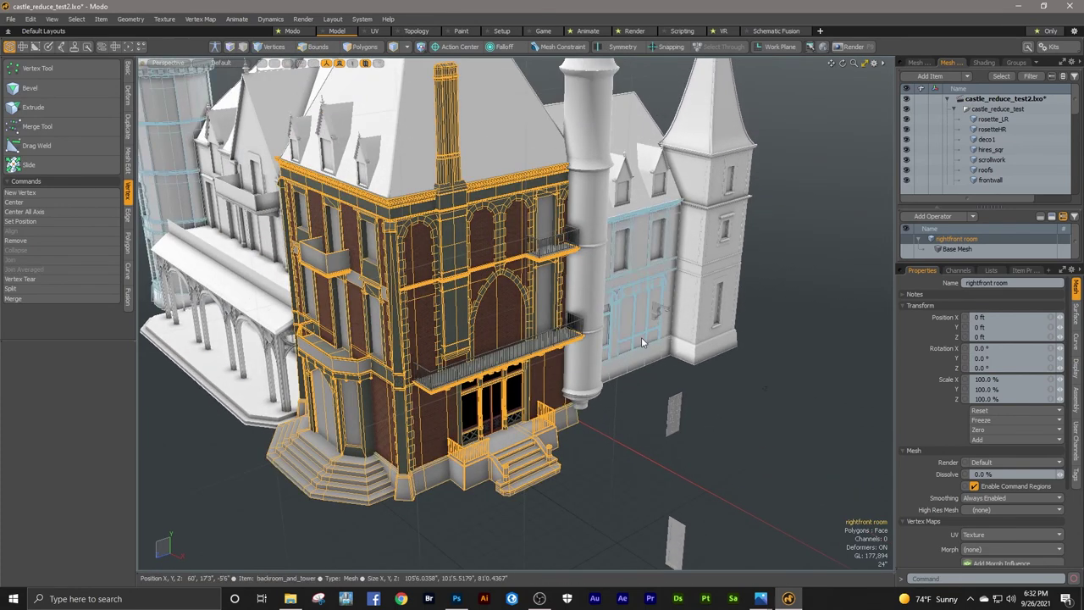
shift+click(660, 311)
drag(1076, 109, 1077, 145)
right_click(969, 150)
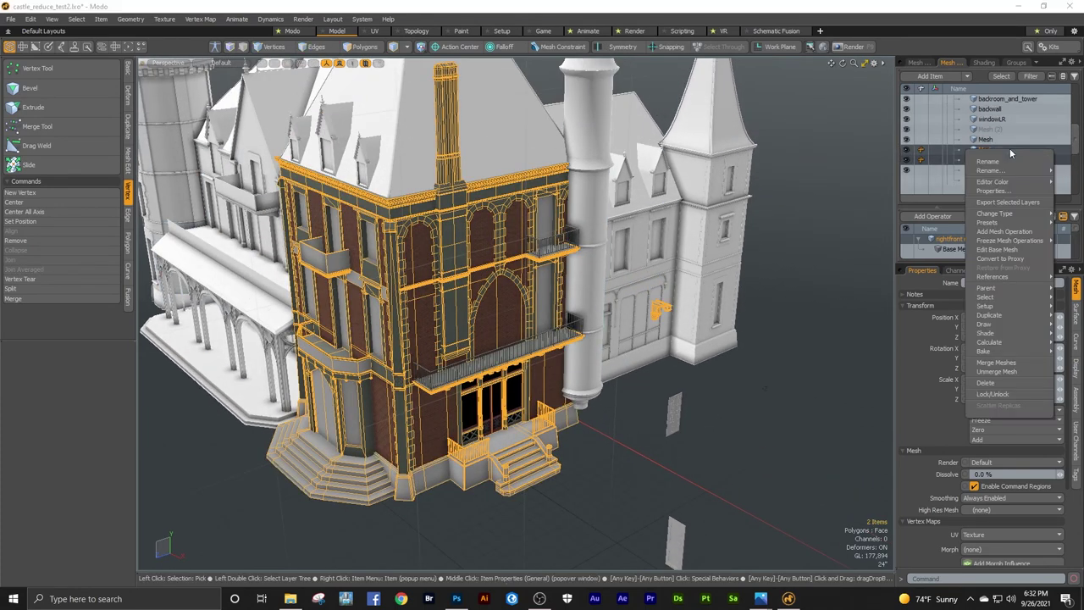
click(1008, 364)
click(470, 285)
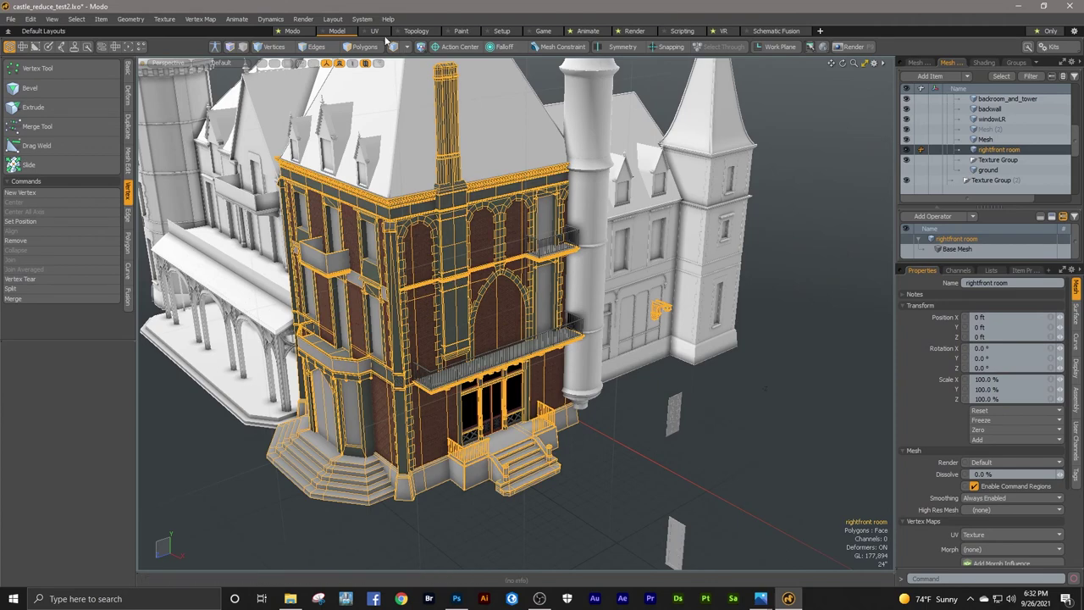
Step: In the UV layout, select the bracket's small UV cluster below the tile and move it toward the arch pieces' free space
click(374, 31)
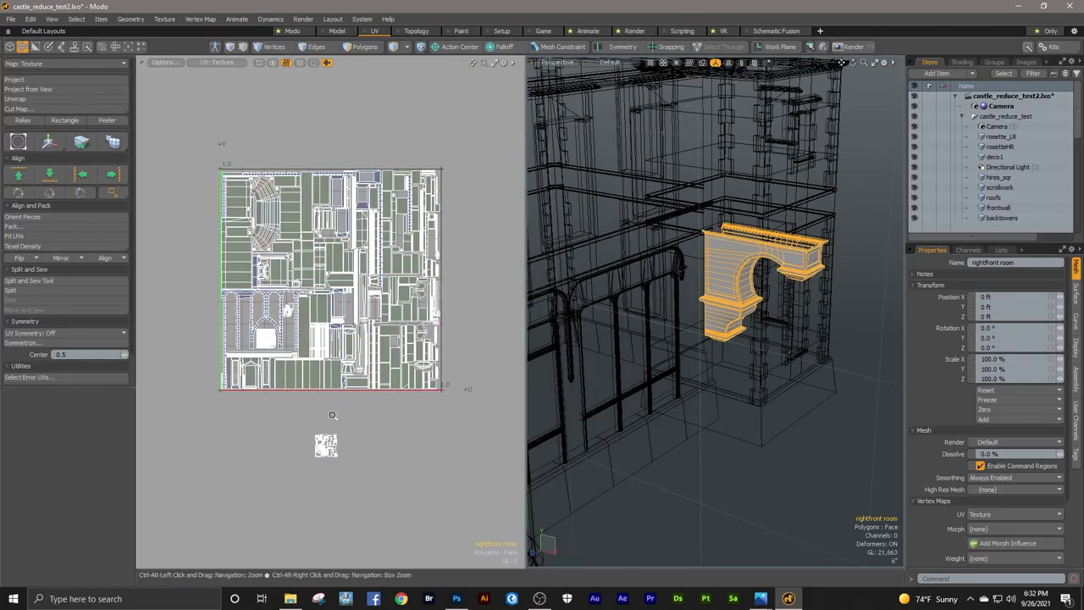
ctrl+alt+drag(331, 413, 357, 409)
alt+shift+drag(357, 409, 370, 370)
key(3)
right_drag(365, 398, 307, 454)
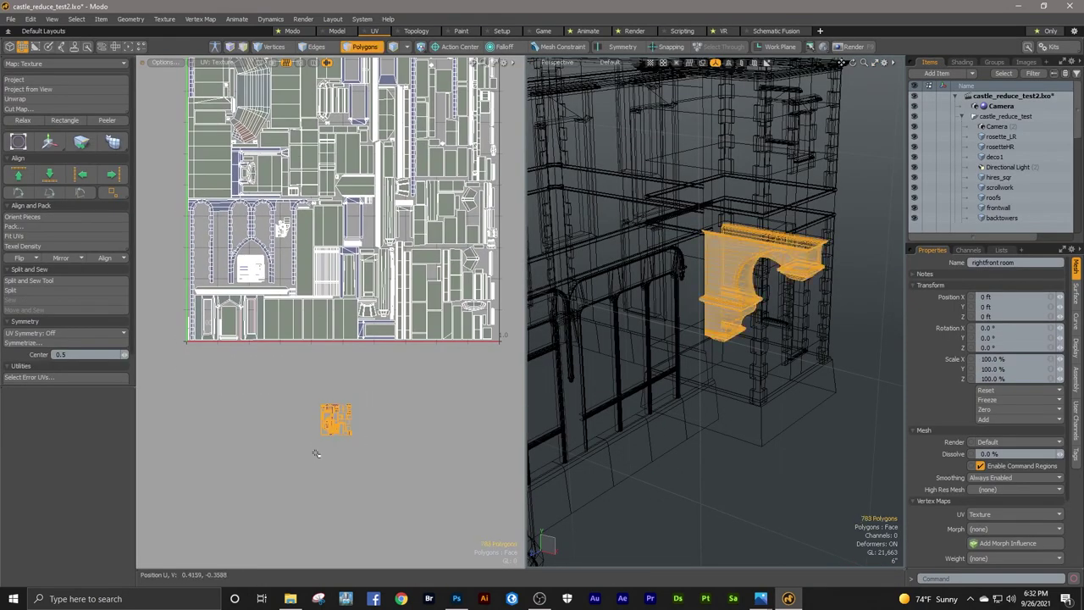
key(w)
drag(386, 362, 422, 262)
Step: Scale and position the bracket's UVs in the empty gap between the arch column strips and return to the Model layout
scroll(256, 293, up, 8)
key(r)
key(w)
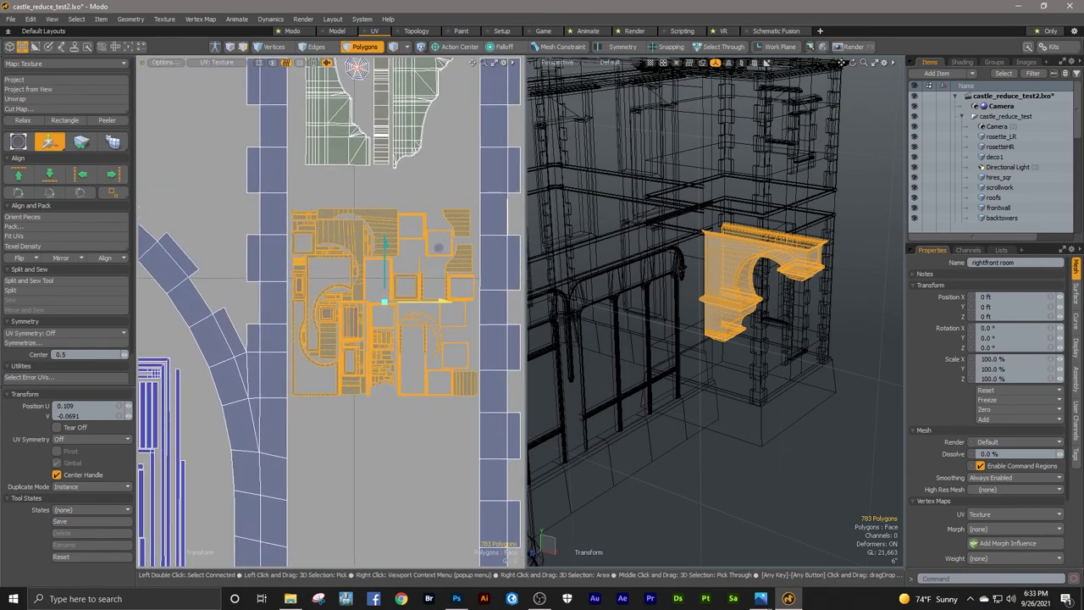
key(q)
click(407, 413)
key(a)
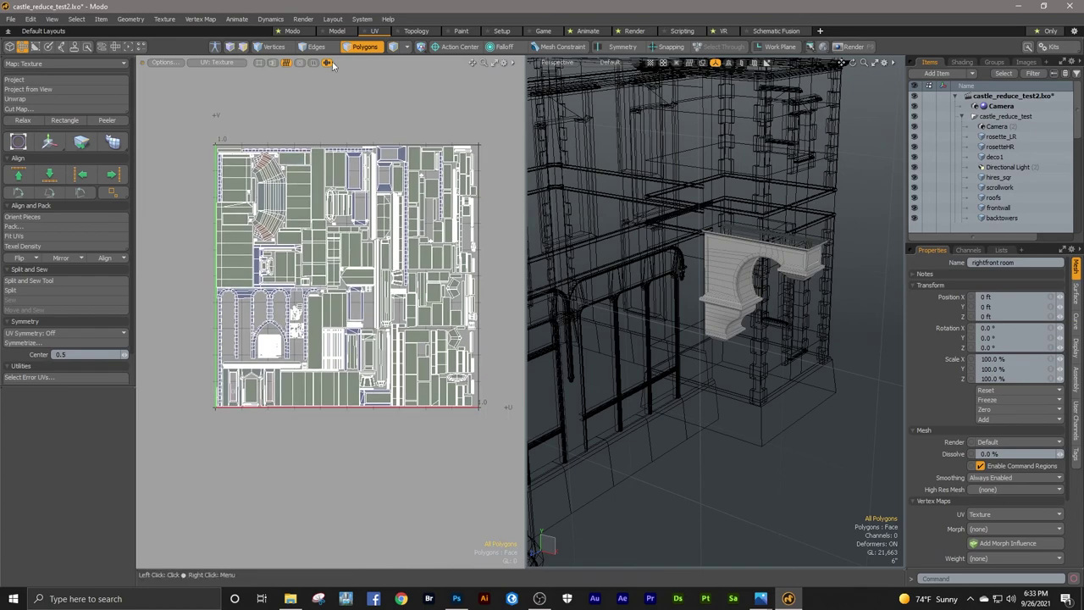
click(342, 30)
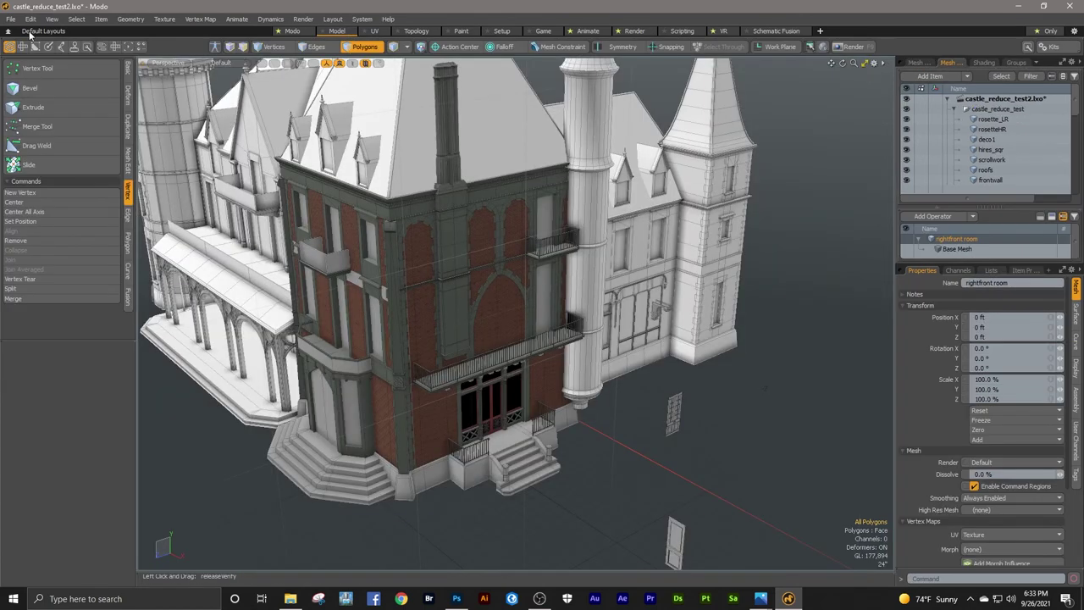
Step: Save the scene and move the merged bracket up against the wall, beneath one end of the small upper balcony
click(12, 18)
click(32, 123)
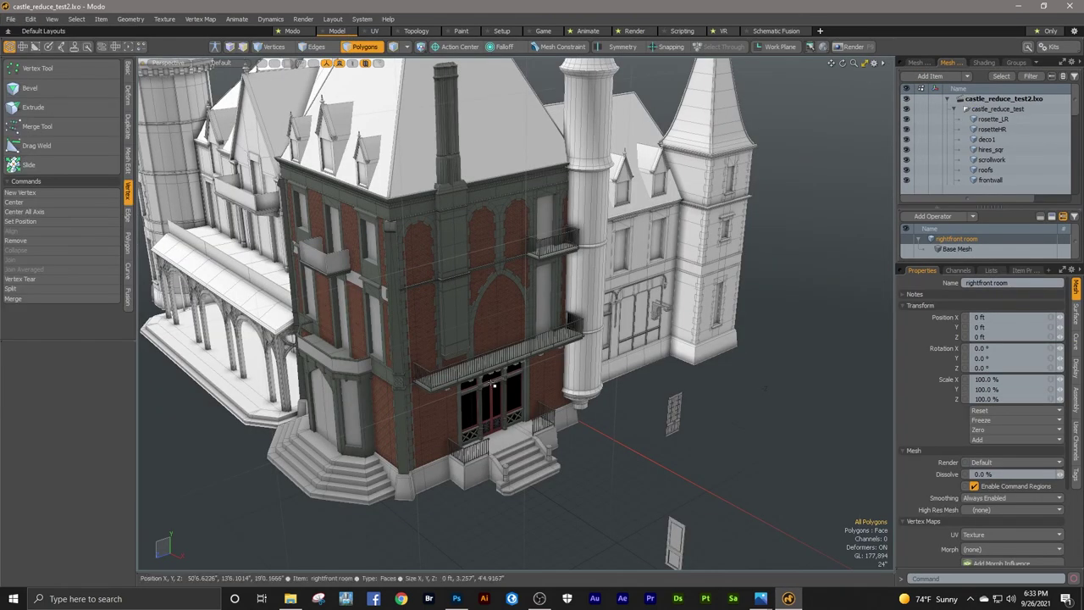
ctrl+alt+drag(666, 304, 751, 288)
double_click(640, 296)
ctrl+alt+drag(640, 297, 577, 349)
key(w)
drag(717, 340, 677, 296)
drag(549, 320, 373, 263)
key(space)
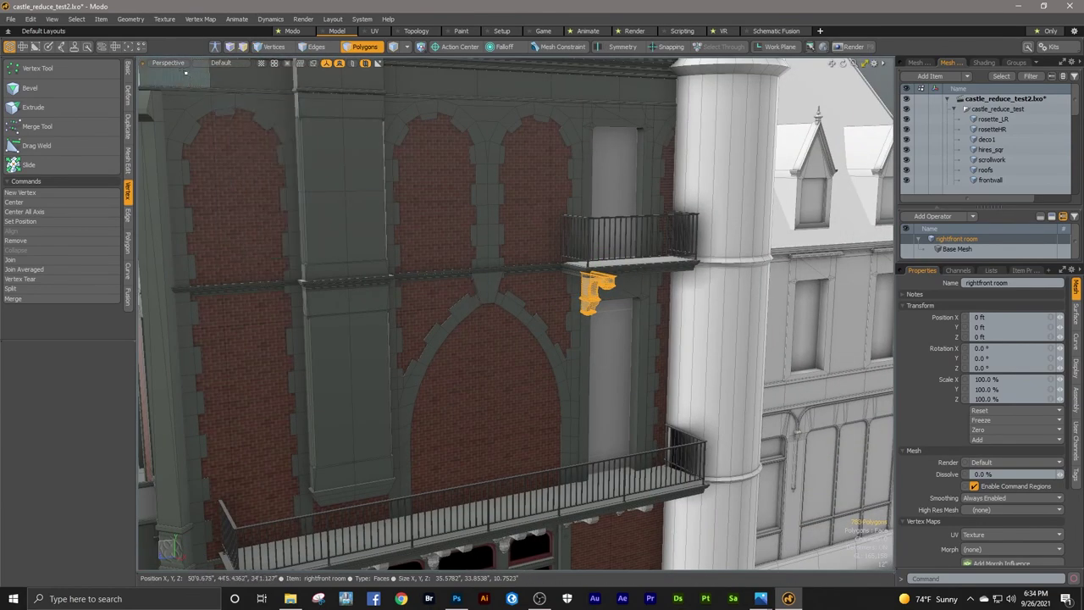
Step: In the Right view, duplicate the bracket about 4'8" along Z to the other side of the doorway, and return to Perspective
click(170, 64)
click(173, 49)
scroll(638, 266, up, 8)
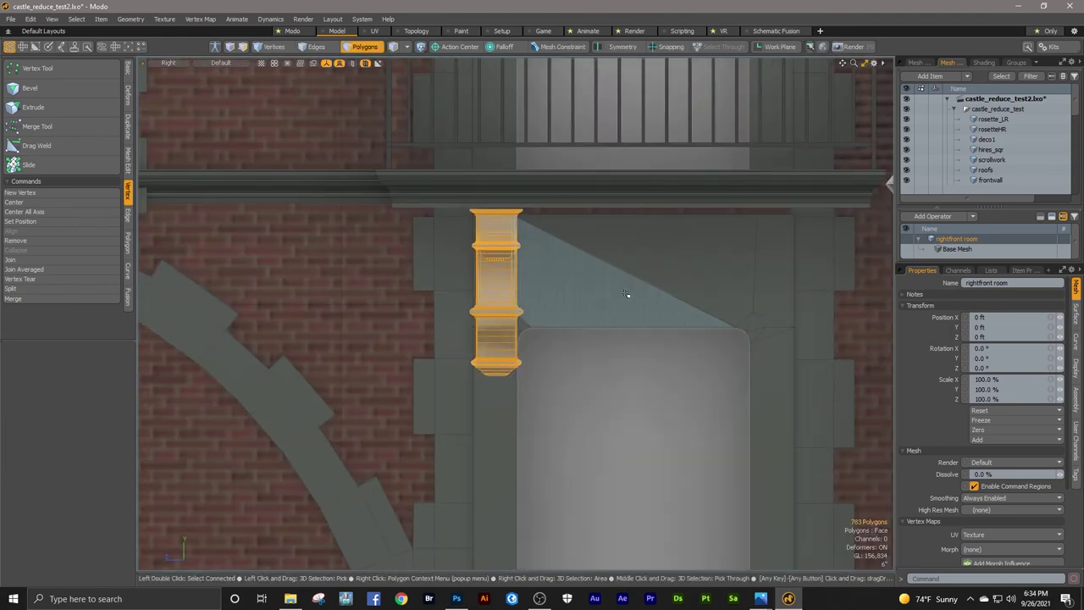
key(w)
shift+drag(436, 292, 730, 293)
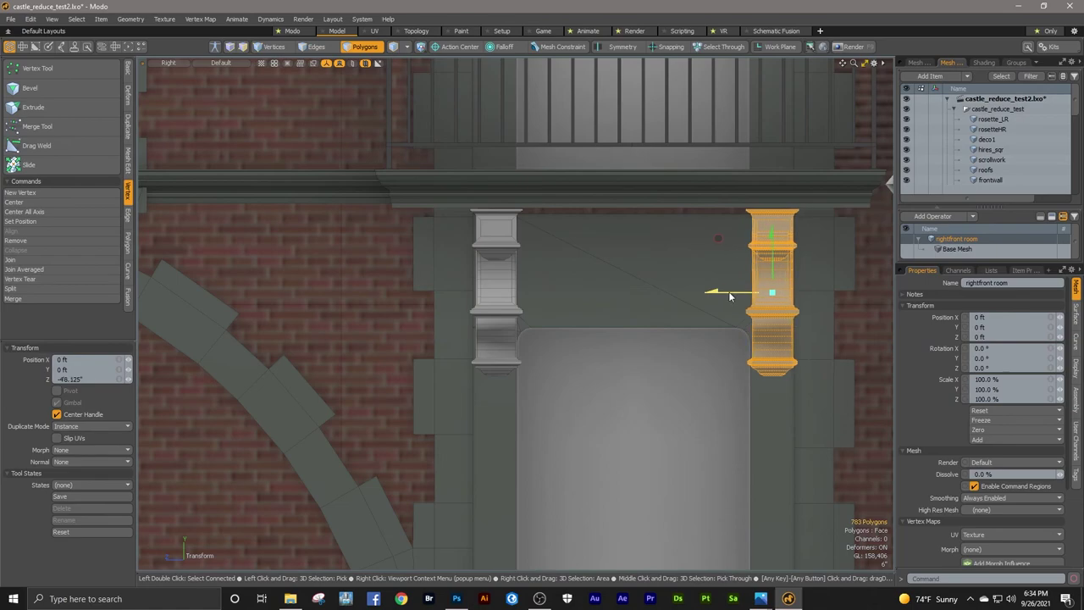
key(q)
click(171, 64)
click(183, 81)
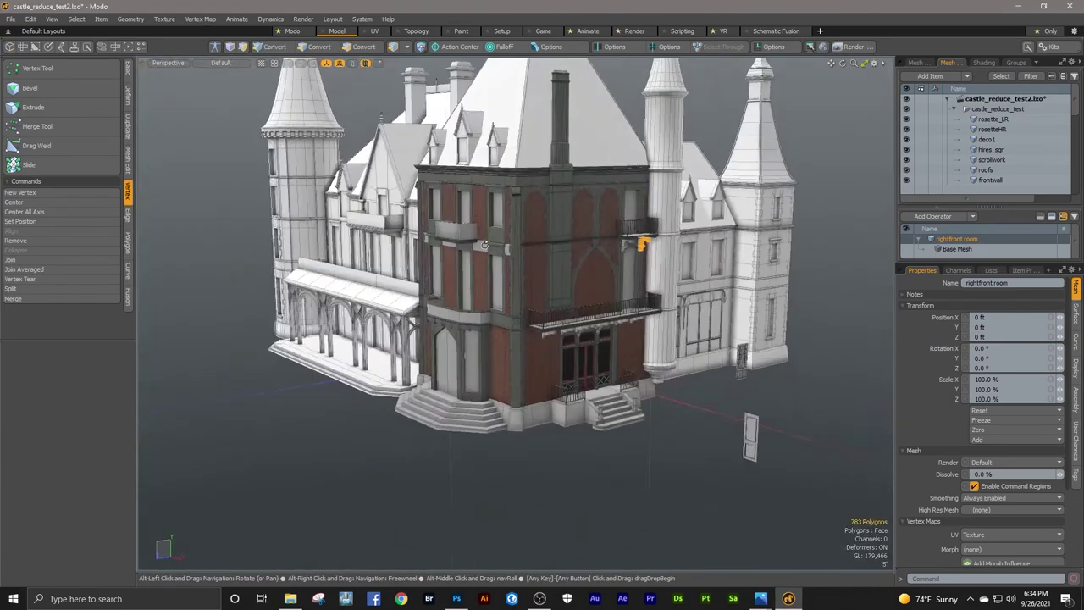
ctrl+alt+drag(628, 248, 599, 233)
scroll(599, 232, down, 3)
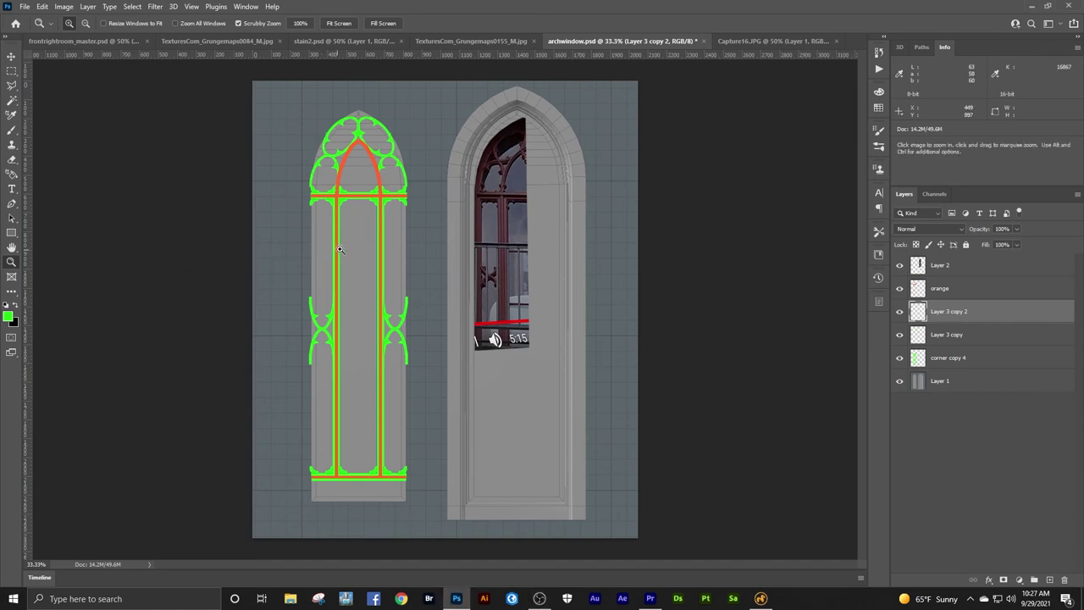
Step: Switch to Photoshop and toggle the orange layer and Layer 3 copy 2 in archwindow.psd to examine the window's tracery and bars
drag(338, 248, 357, 246)
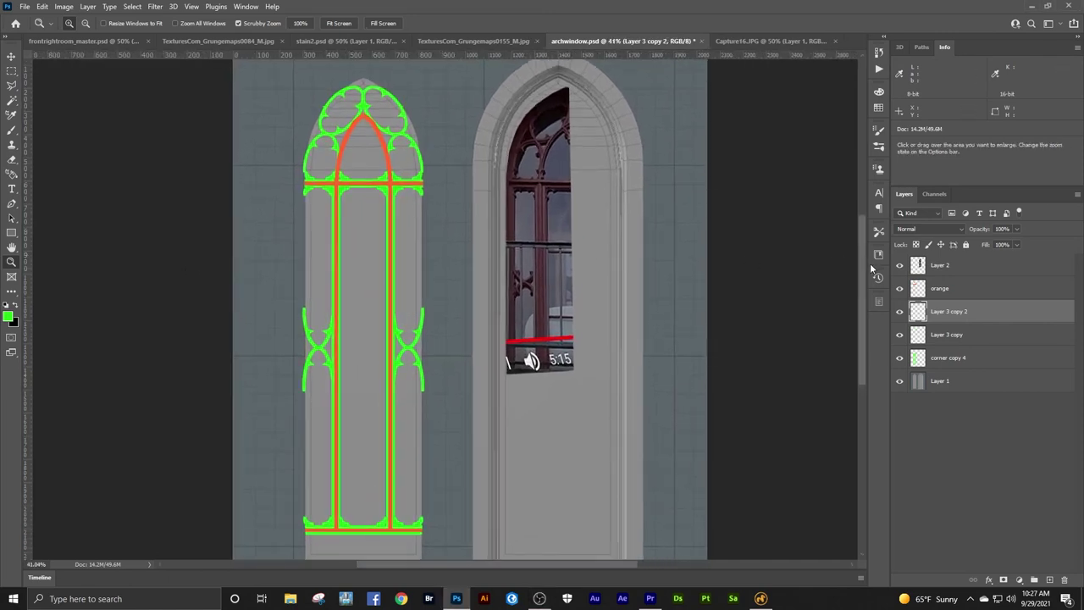
click(899, 289)
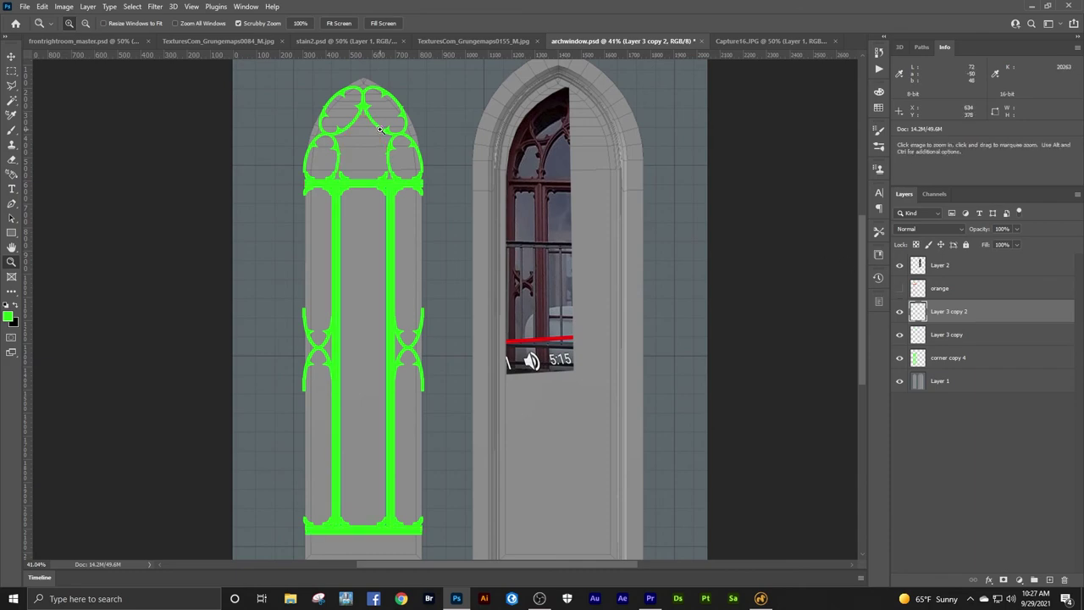
drag(401, 347, 454, 322)
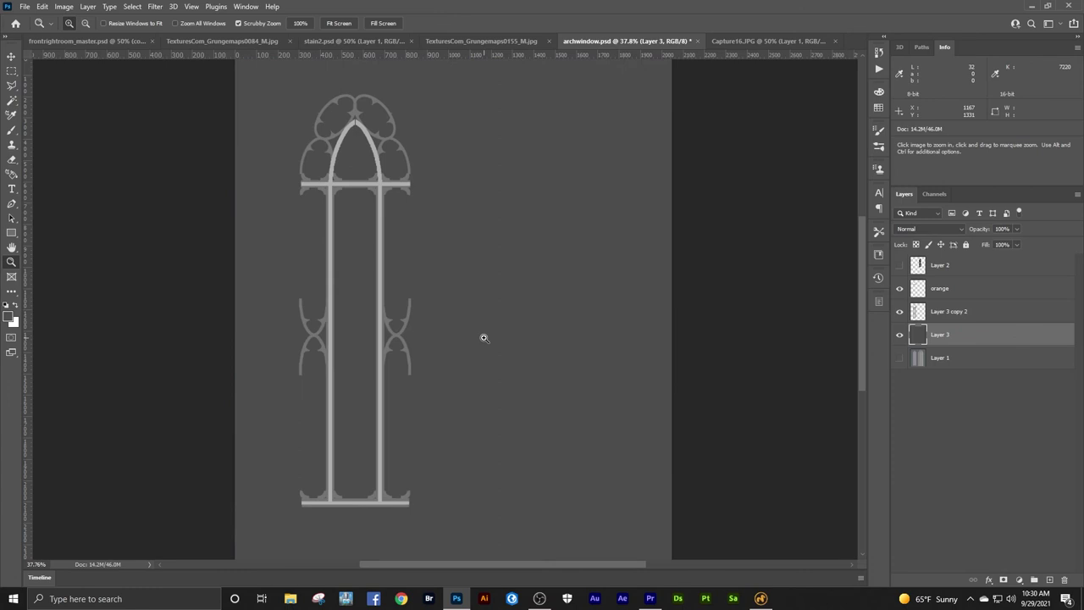
click(927, 311)
click(899, 311)
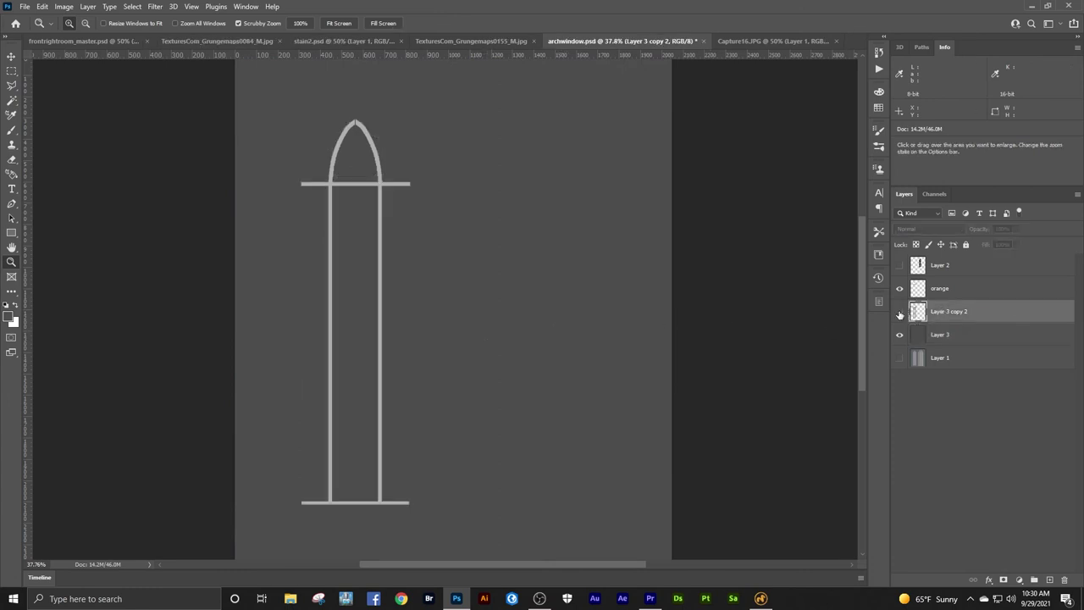
click(899, 312)
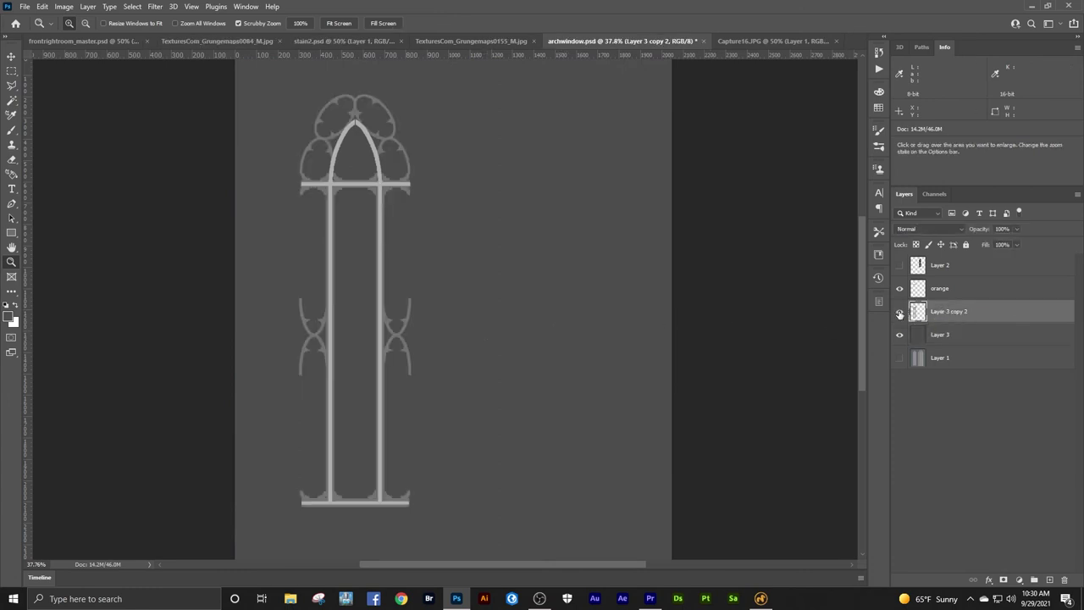
Step: Darken the orange layer with an Exposure adjustment of -0.55 and open its Inner Glow layer style
click(941, 289)
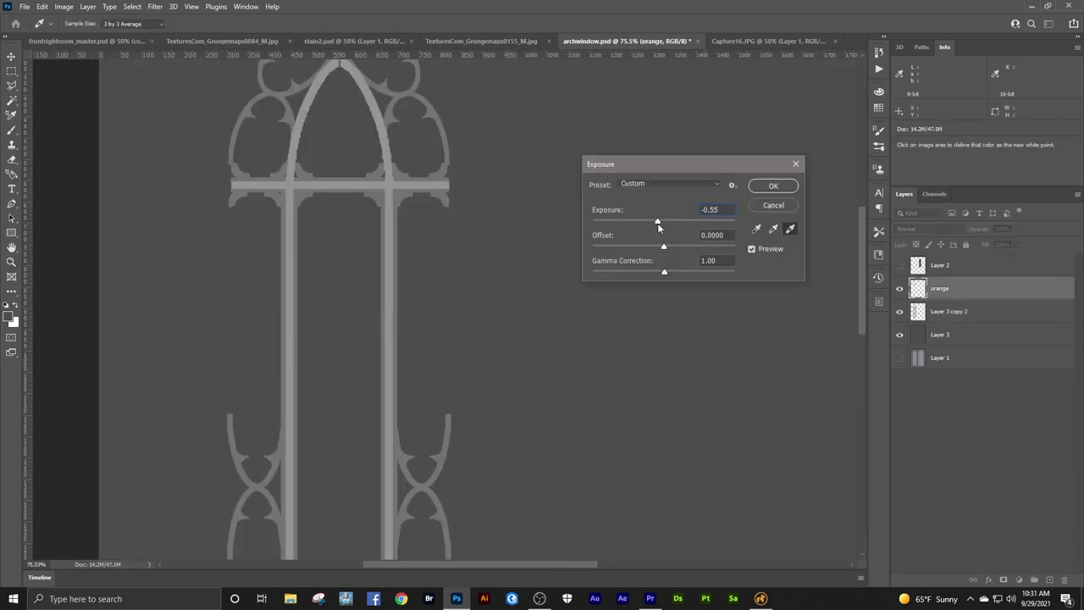
key(z)
click(773, 186)
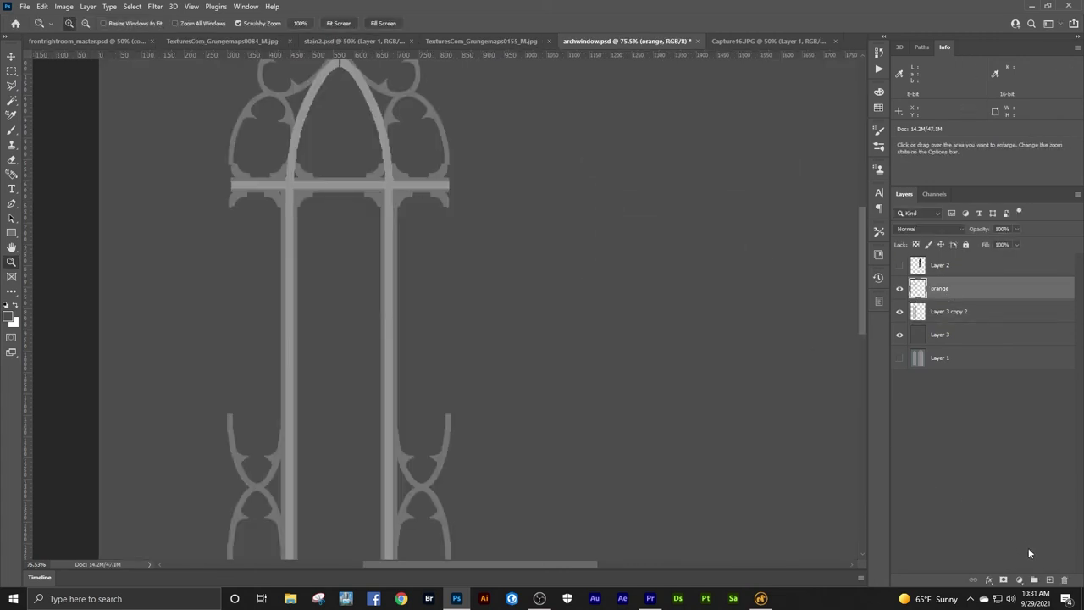
click(988, 580)
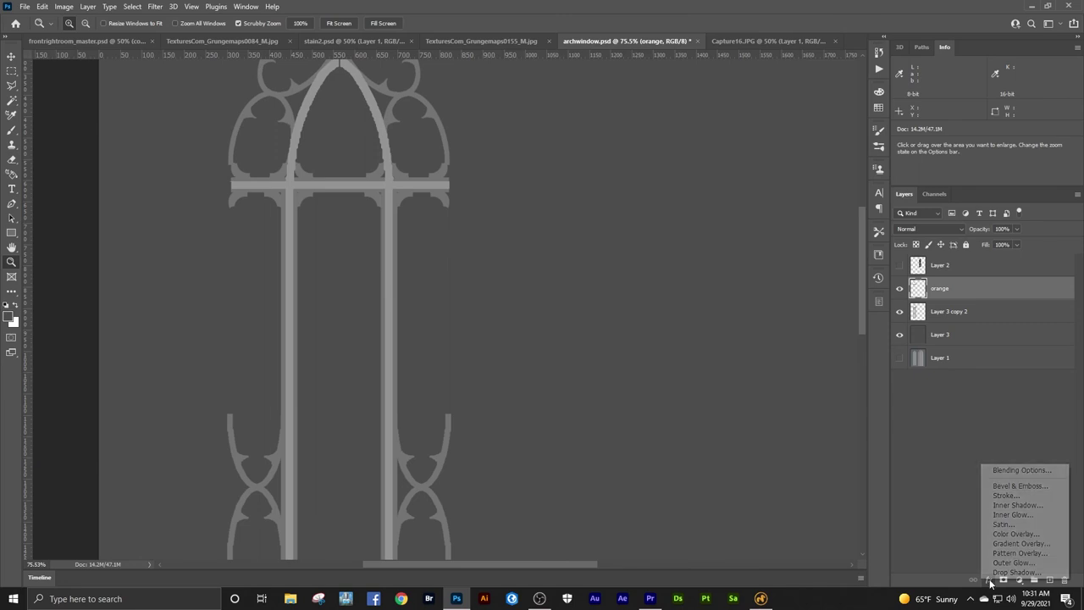
click(1011, 516)
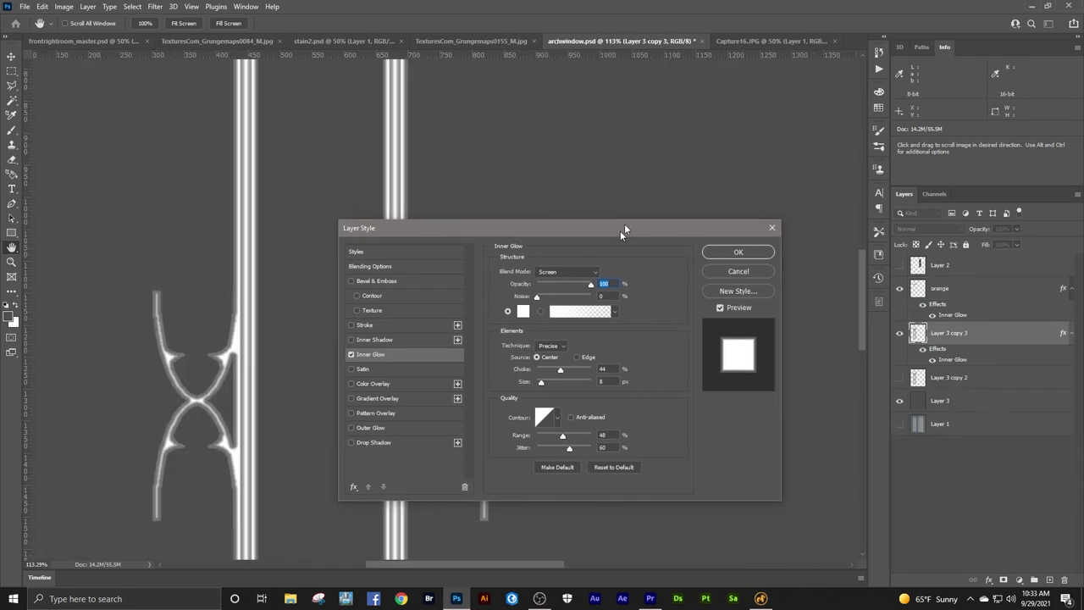
Step: Apply a Screen Inner Glow from the center with 44% choke and 8 px size to Layer 3 copy 3, and compare it hidden and shown
drag(624, 224, 680, 72)
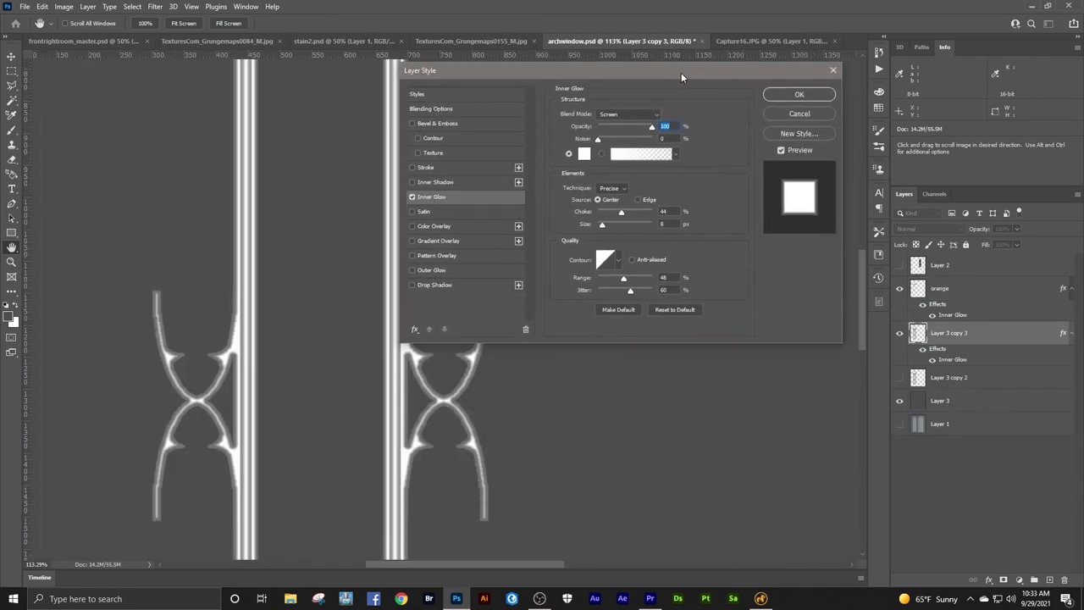
click(797, 95)
key(z)
alt+scroll(419, 262, down, 10)
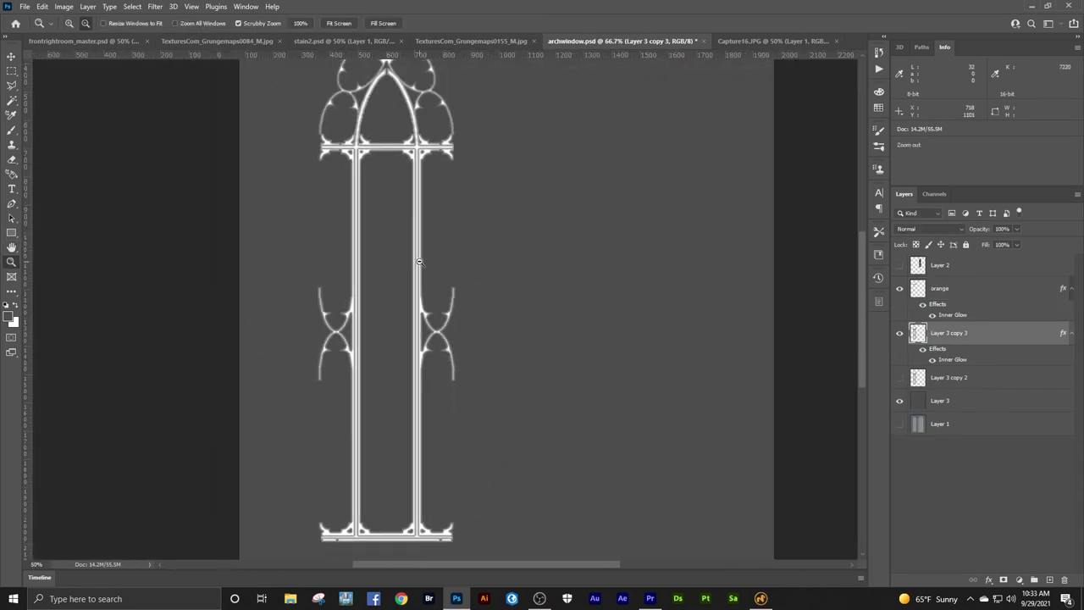
alt+scroll(395, 155, up, 4)
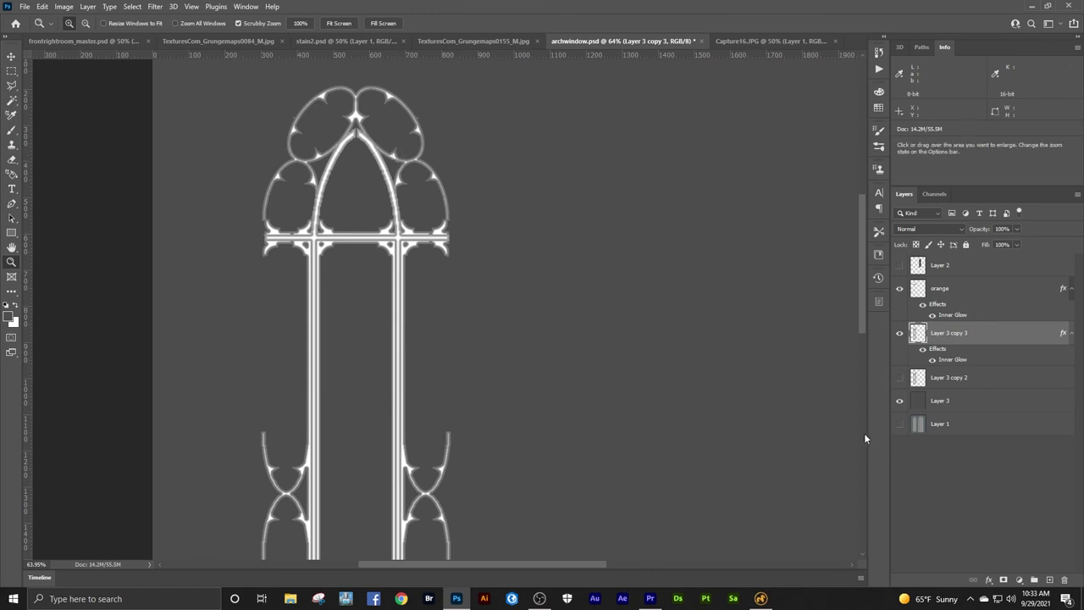
click(899, 334)
click(899, 333)
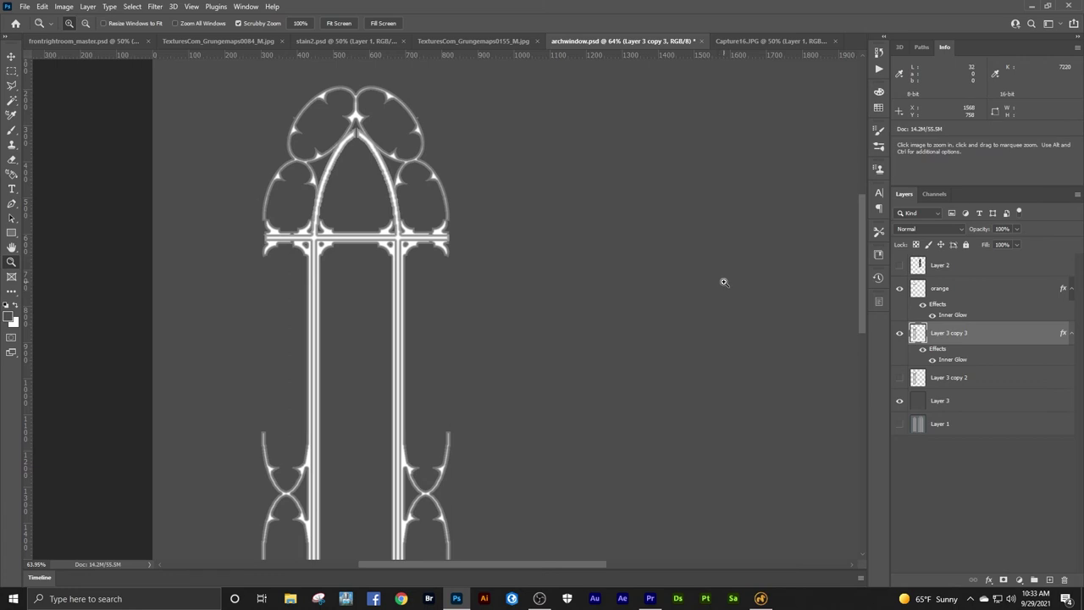
Step: Darken the Layer 3 background strongly with a negative Exposure adjustment
click(66, 8)
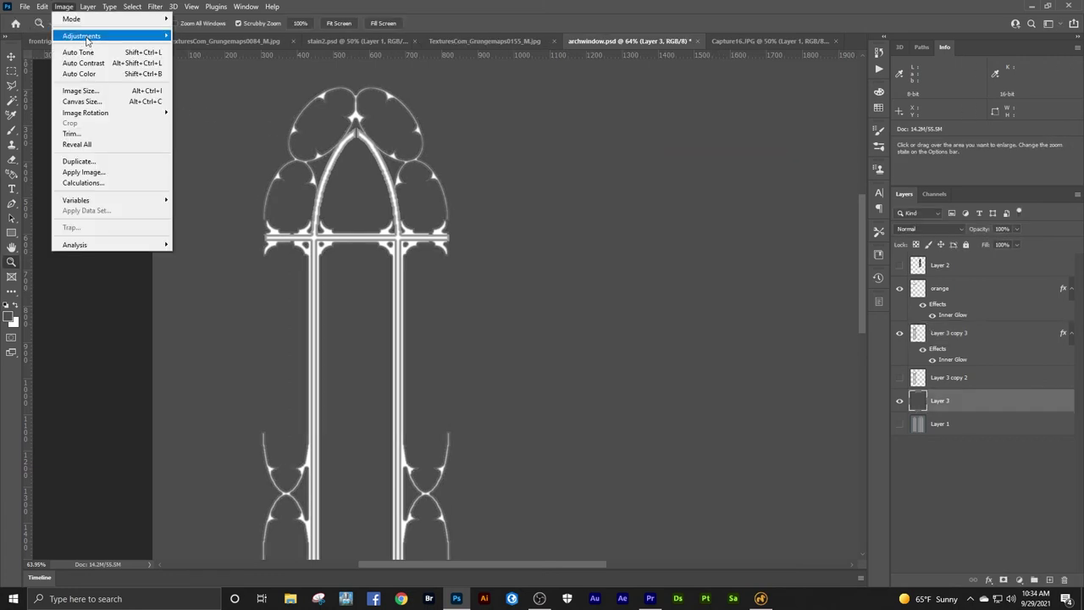
mouse_move(81, 35)
click(217, 67)
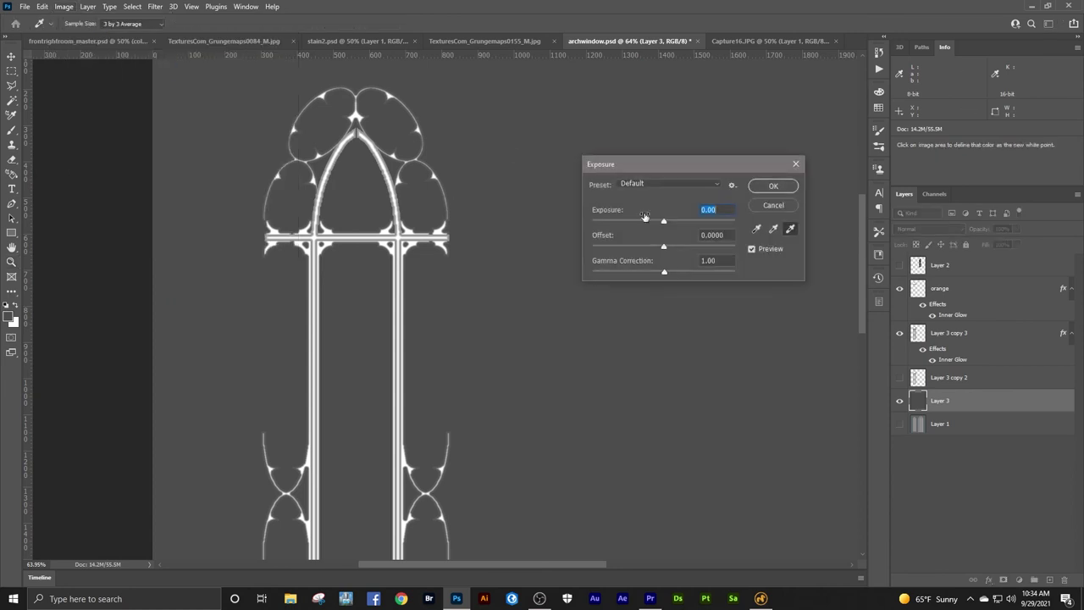
drag(662, 224, 646, 234)
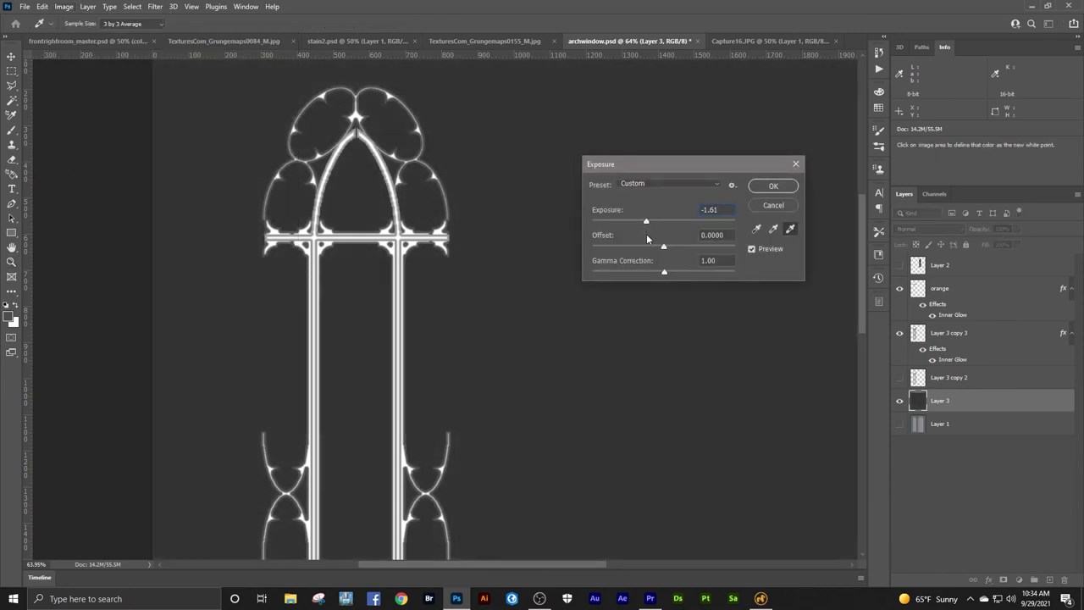
drag(646, 235, 634, 238)
click(765, 185)
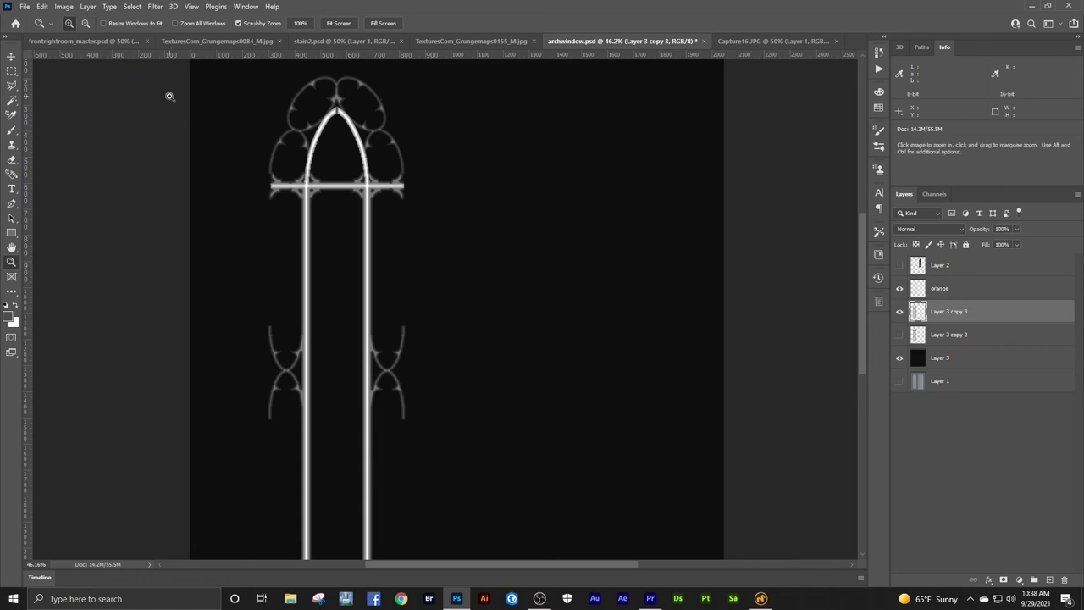
Step: Convert archwindow.psd to 16 bits per channel and then to grayscale, merging its layers and discarding the color information
click(65, 7)
mouse_move(72, 19)
click(204, 121)
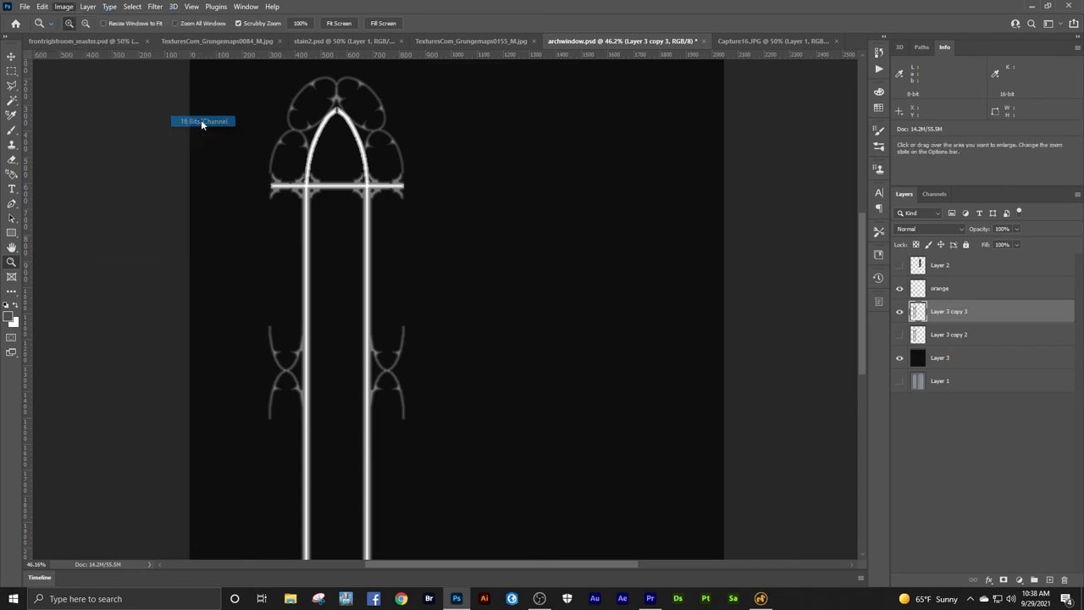
click(64, 7)
mouse_move(76, 19)
click(191, 29)
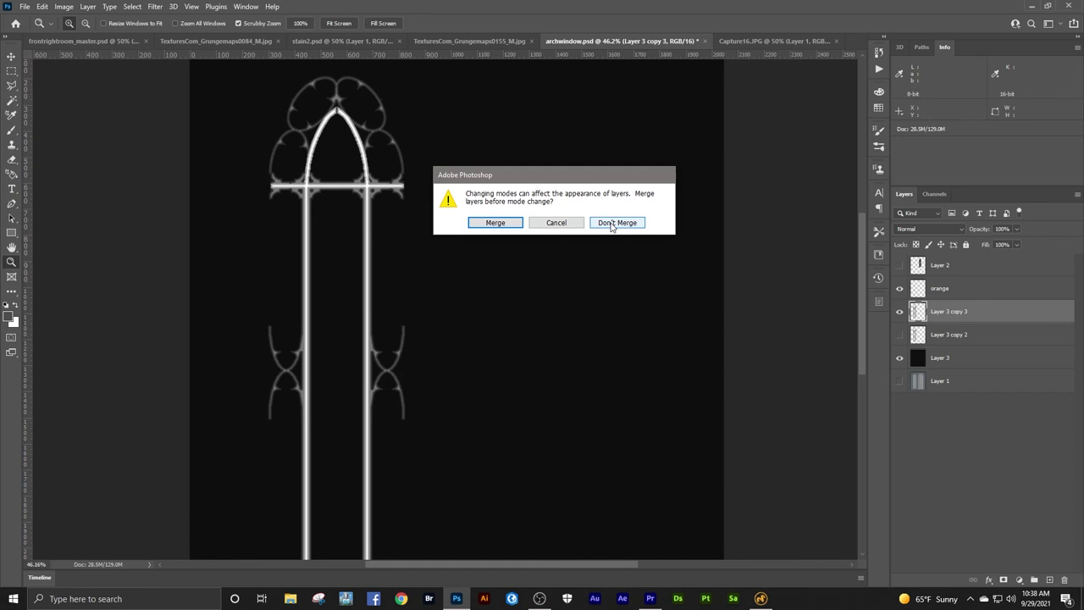
click(495, 222)
click(498, 242)
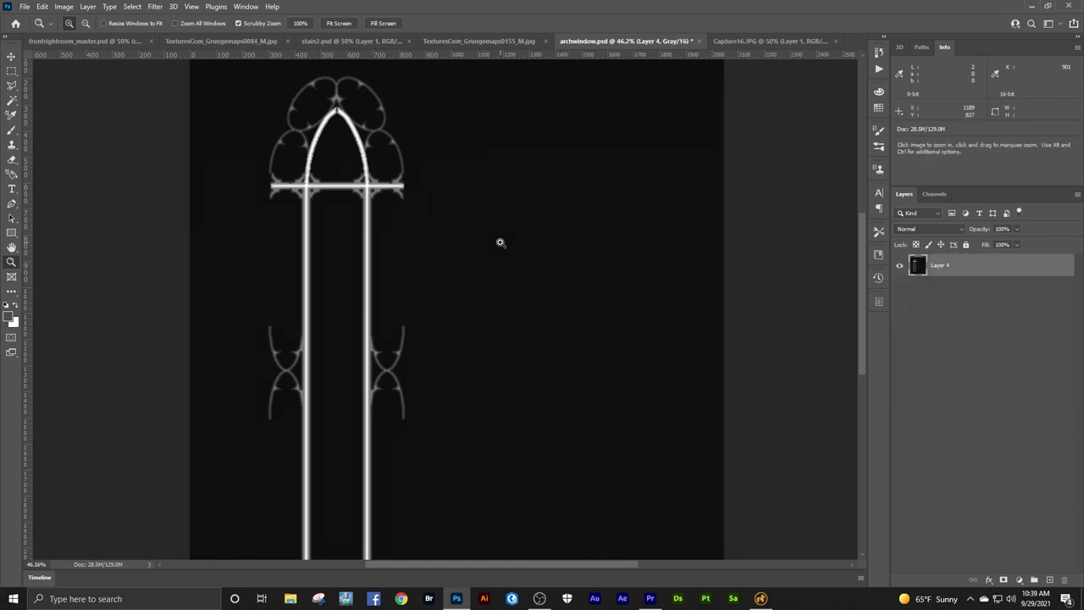
Step: Check the image size of the merged grayscale document
click(64, 7)
click(98, 96)
key(Return)
Step: Save a PNG copy named archwindow_scroll in the Schadau_masters folder, using the large file size option
click(25, 7)
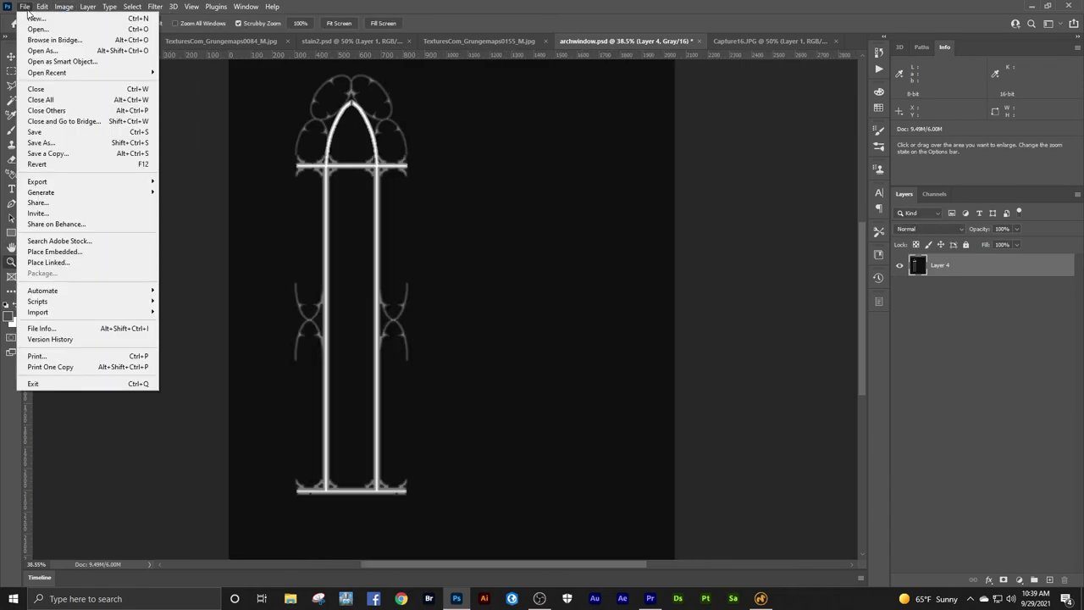
click(86, 151)
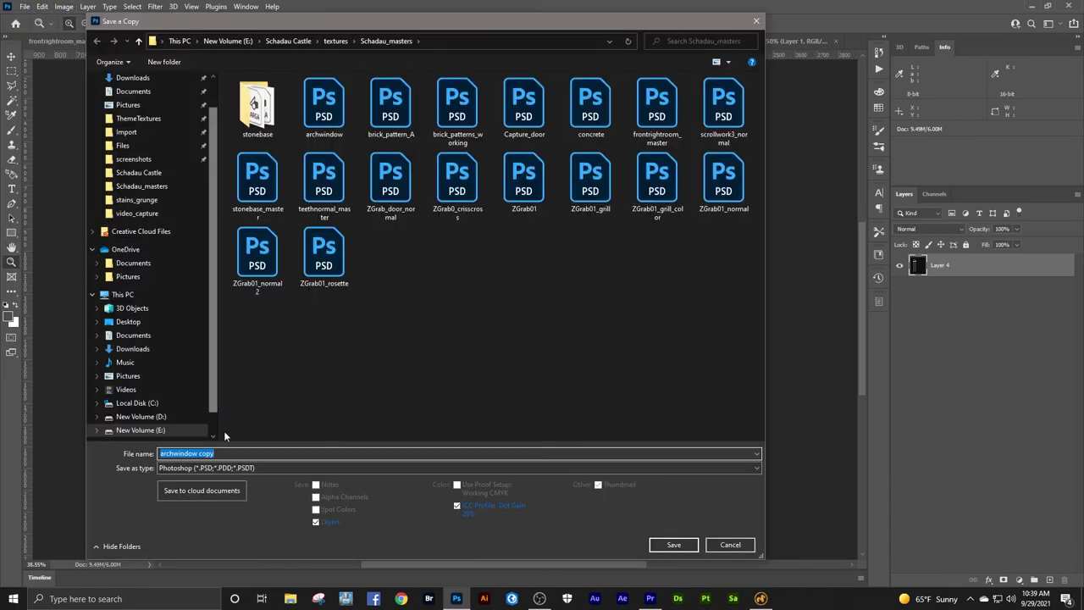
click(228, 468)
click(222, 561)
click(191, 453)
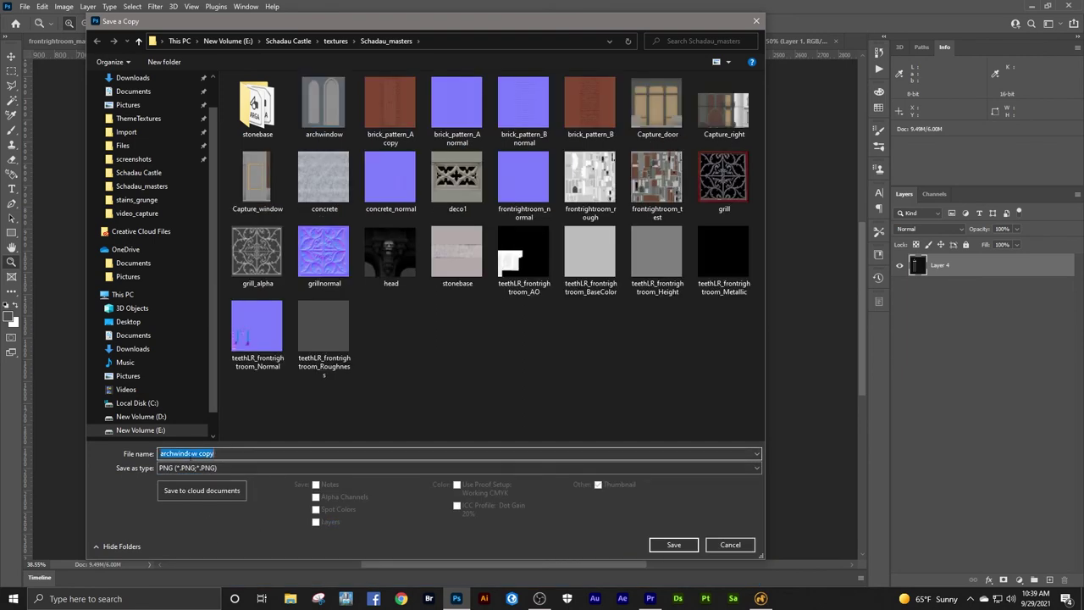
text(archwind)
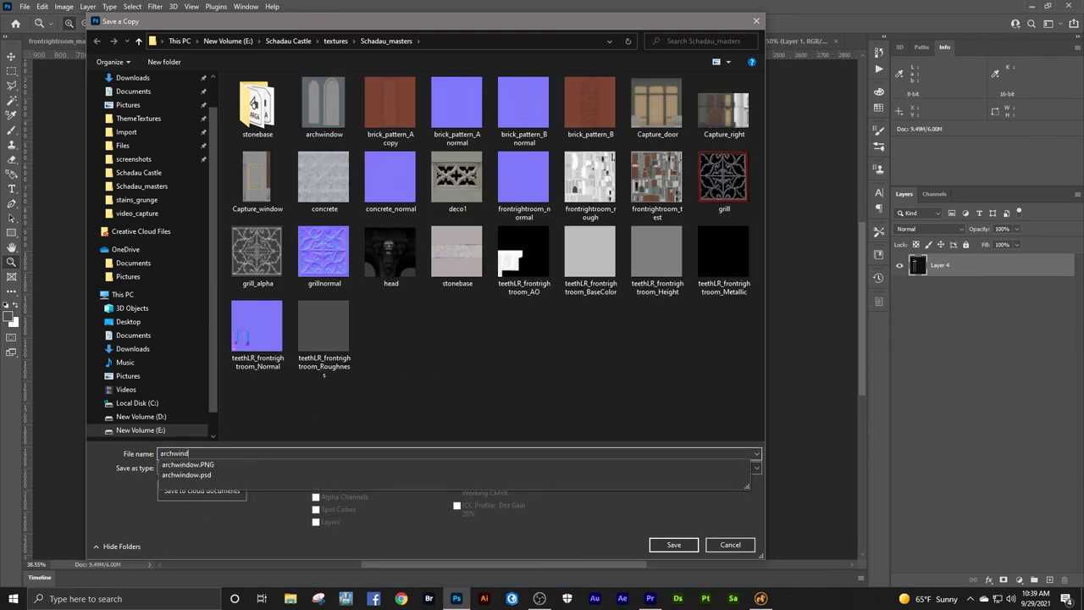
text(ow_scroll)
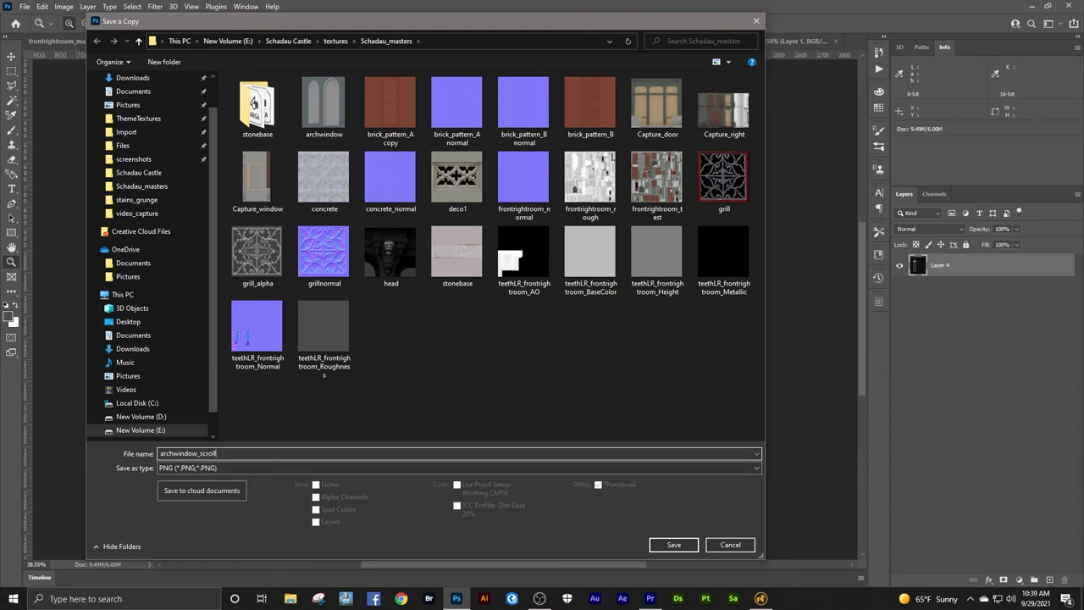
click(673, 545)
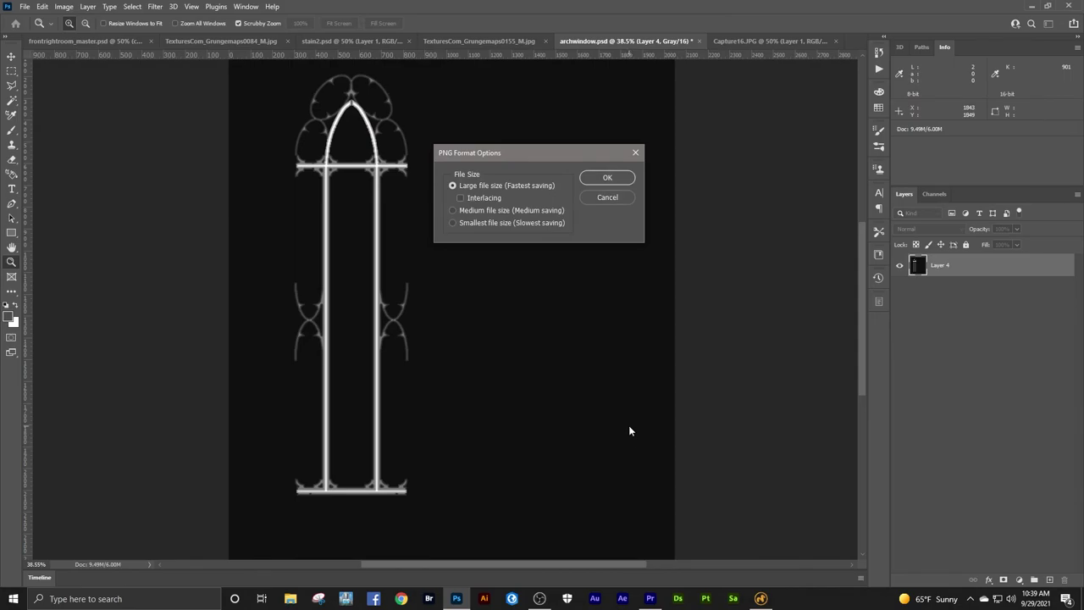
click(607, 178)
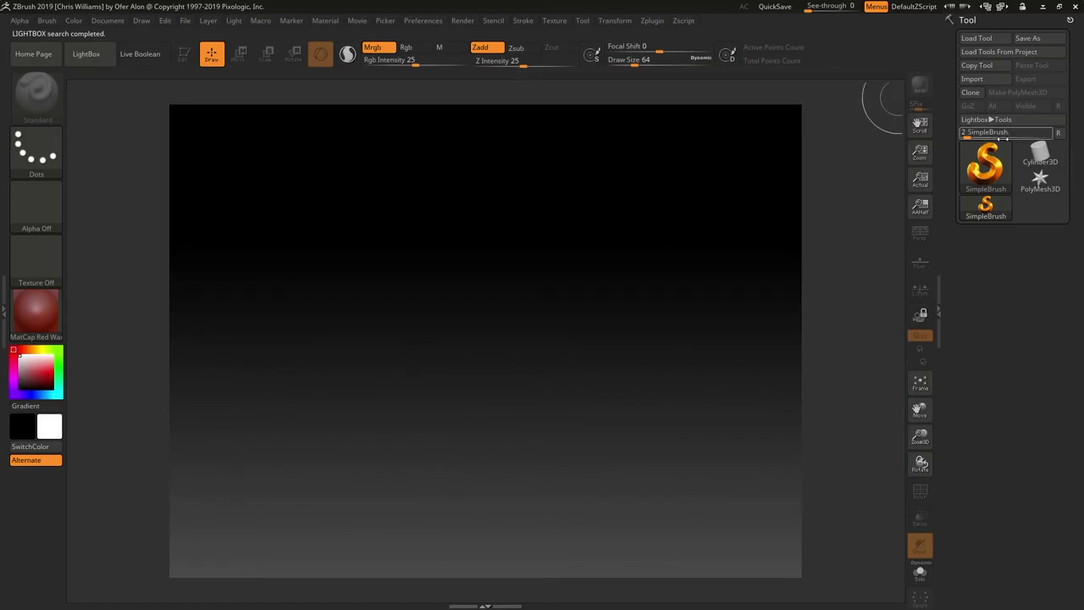
Step: In ZBrush, choose the Plane3D tool and draw a large square plane on the canvas
click(982, 166)
click(806, 213)
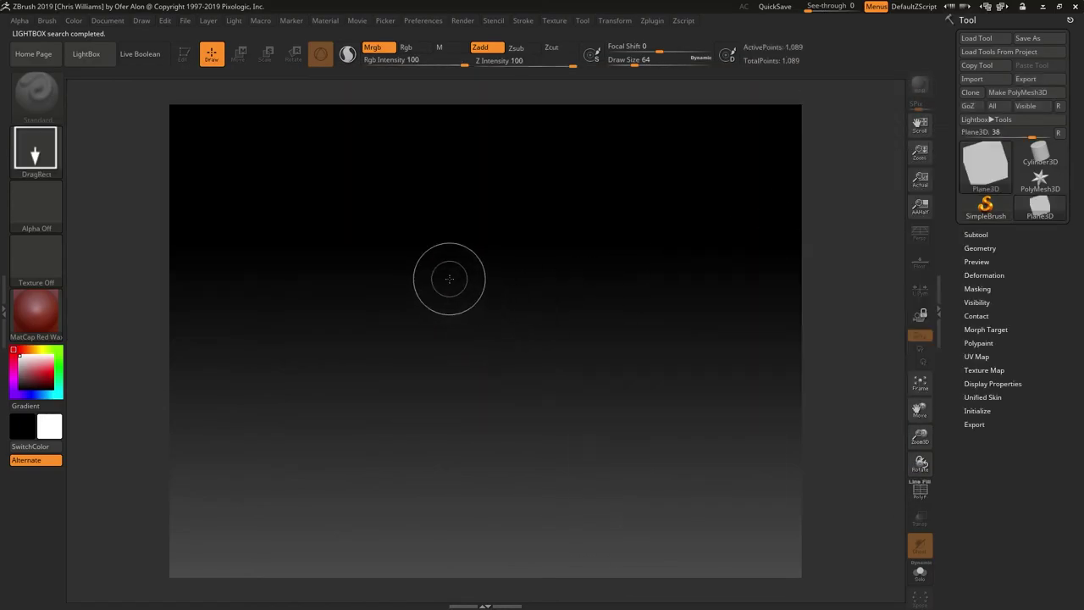
mouse_move(448, 278)
mouse_down()
mouse_move(474, 397)
mouse_move(467, 491)
mouse_move(450, 514)
mouse_up()
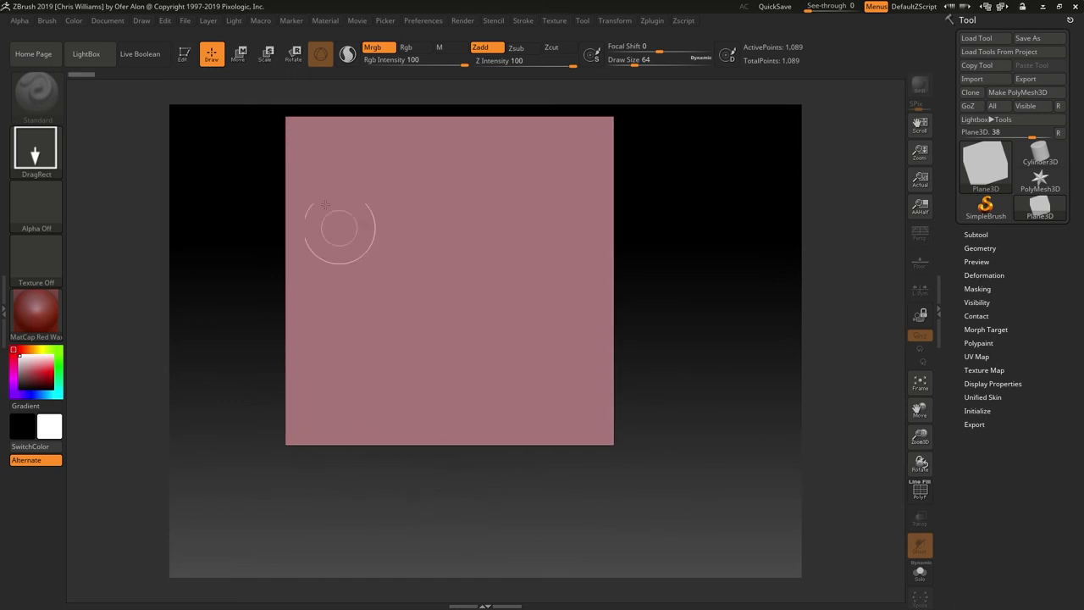
Step: Put the drawn plane into edit mode, fit it to the view and convert it to a PolyMesh3D
click(193, 56)
click(919, 383)
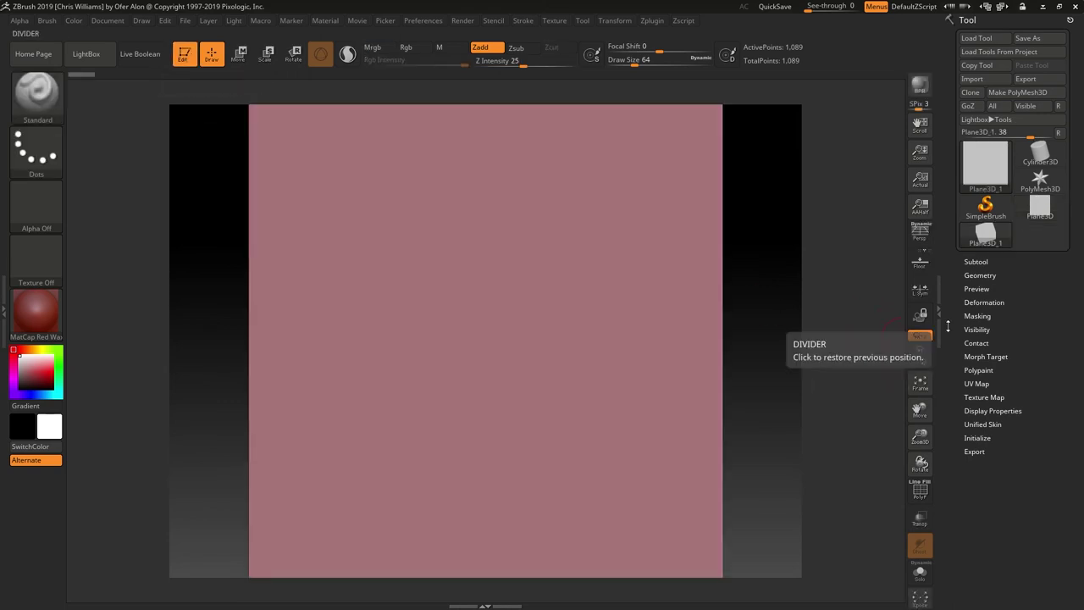
click(999, 93)
click(998, 93)
Step: Subdivide the plane's geometry to SDiv level 6 with smoothing (Smt) turned off
click(980, 275)
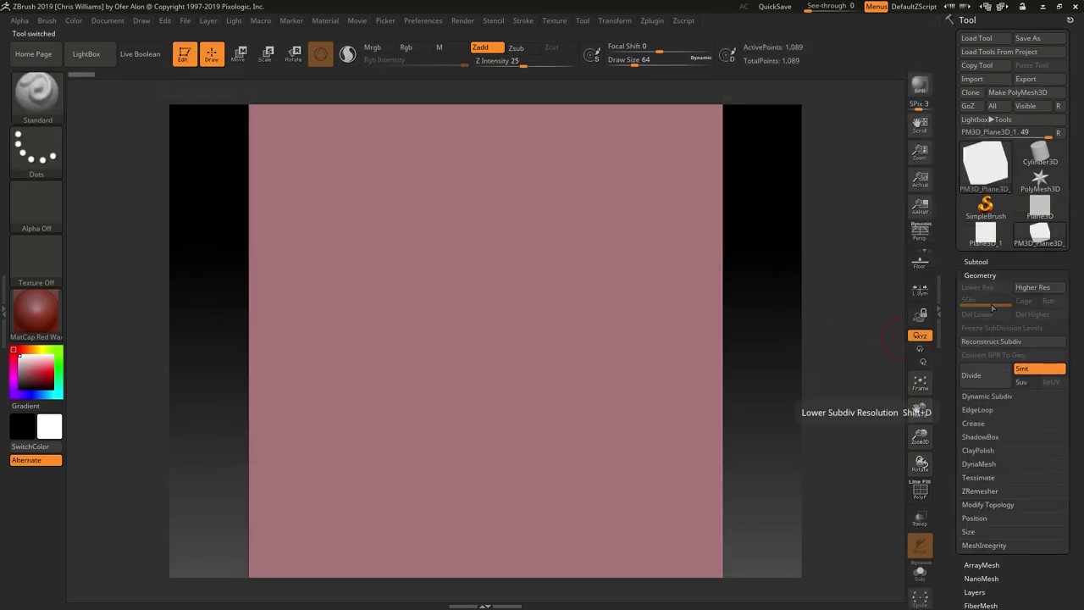
click(992, 378)
click(992, 378)
click(992, 378)
click(992, 379)
click(991, 378)
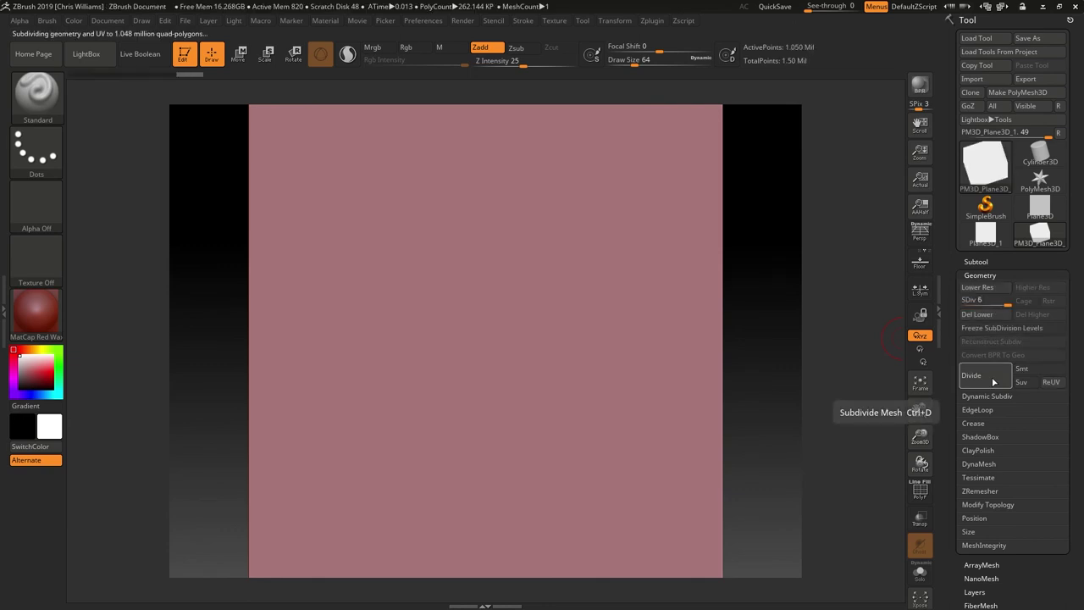
Step: Import archwindow_scroll from the Schadau_masters folder as the current alpha
click(38, 207)
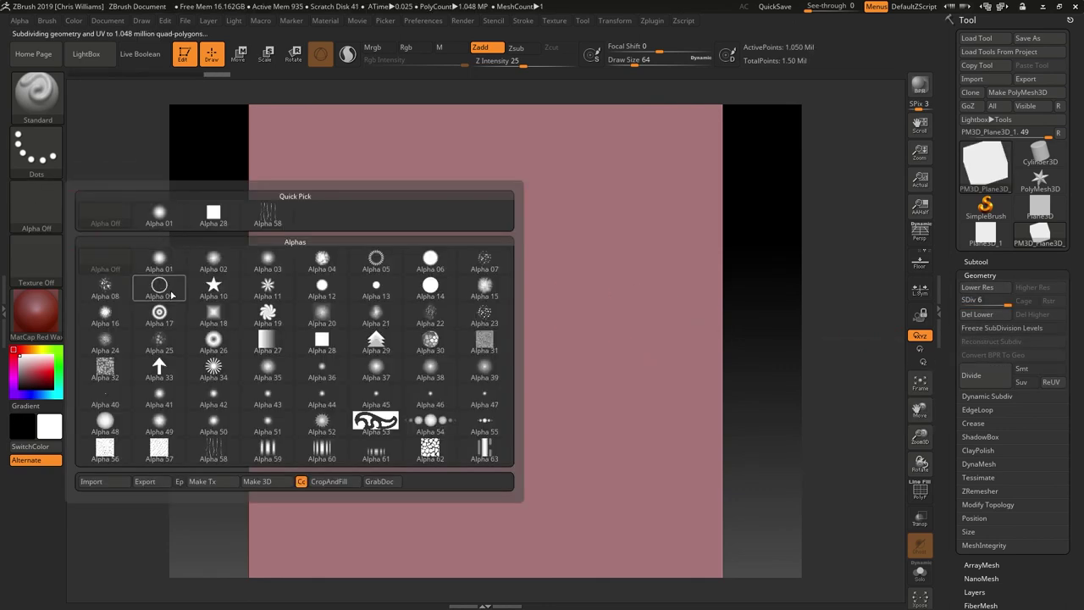
click(116, 485)
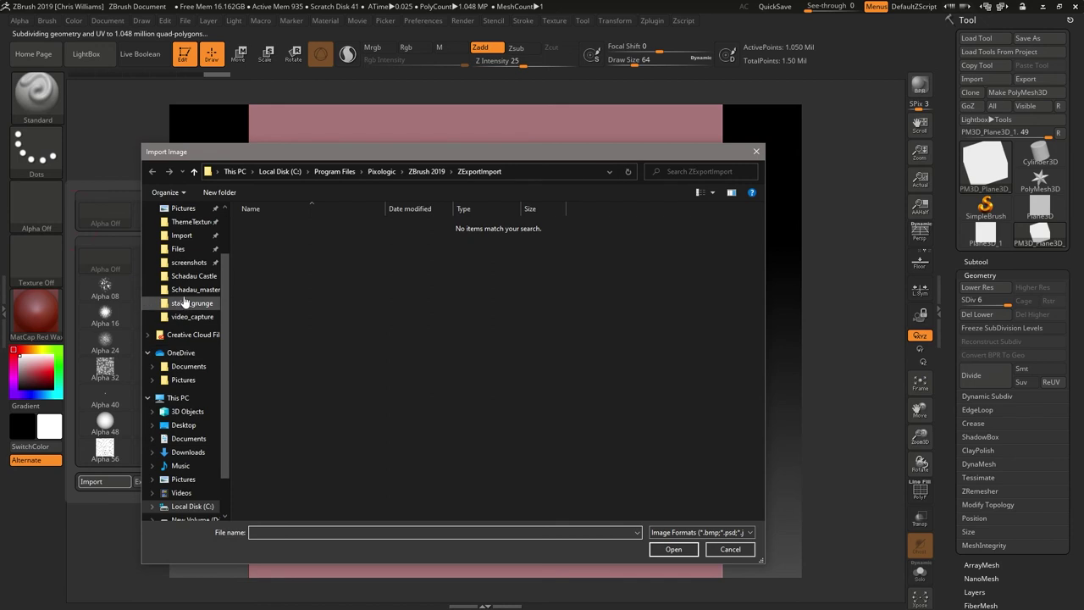
click(186, 290)
click(457, 241)
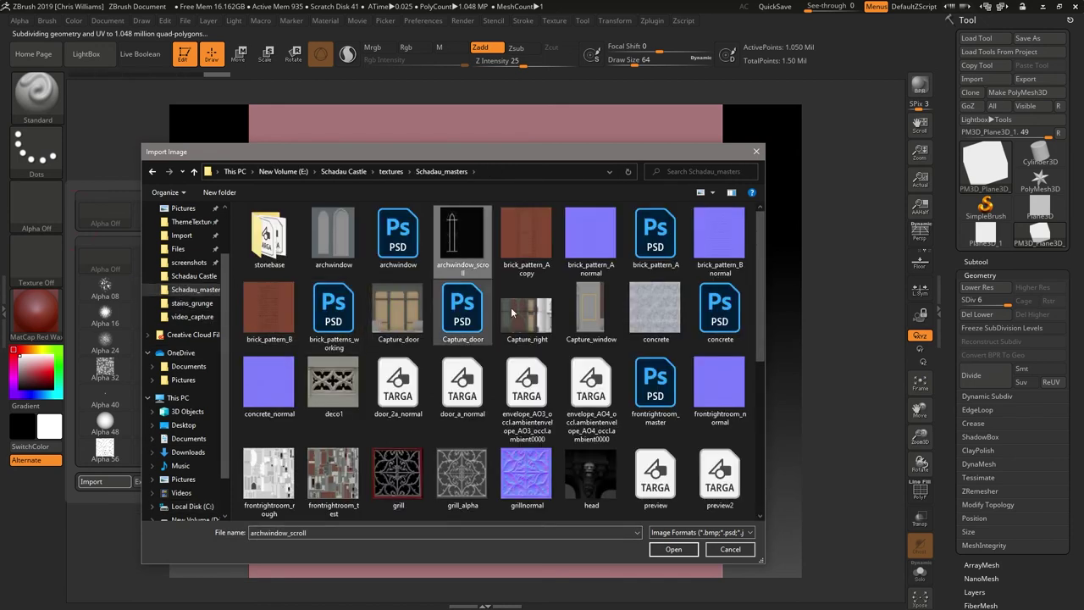
click(674, 549)
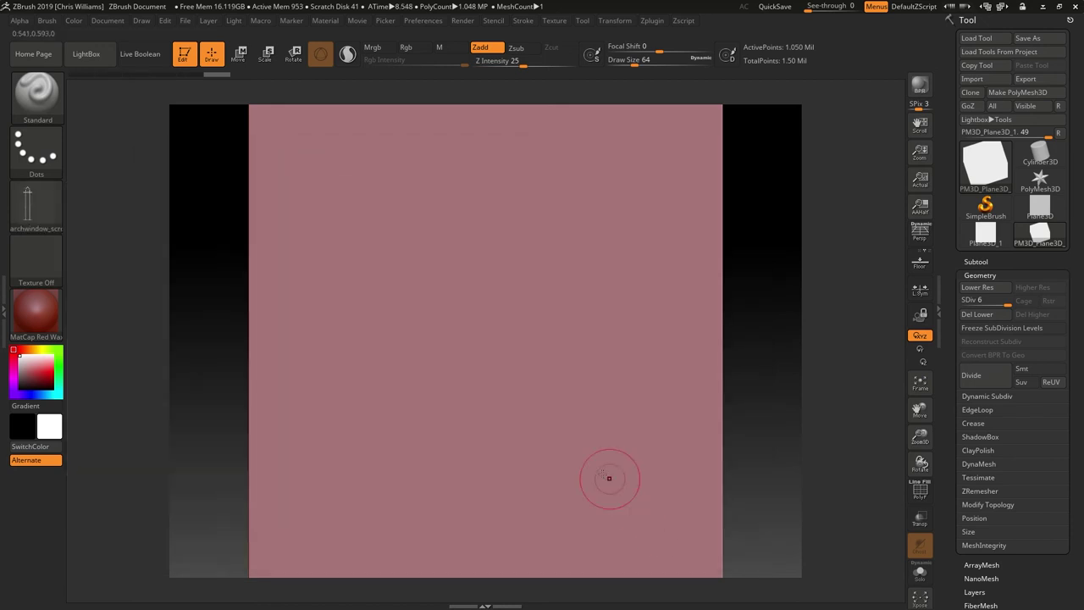
click(20, 21)
Step: Mask the plane by the imported alpha at intensity 100 and blend 100
click(999, 275)
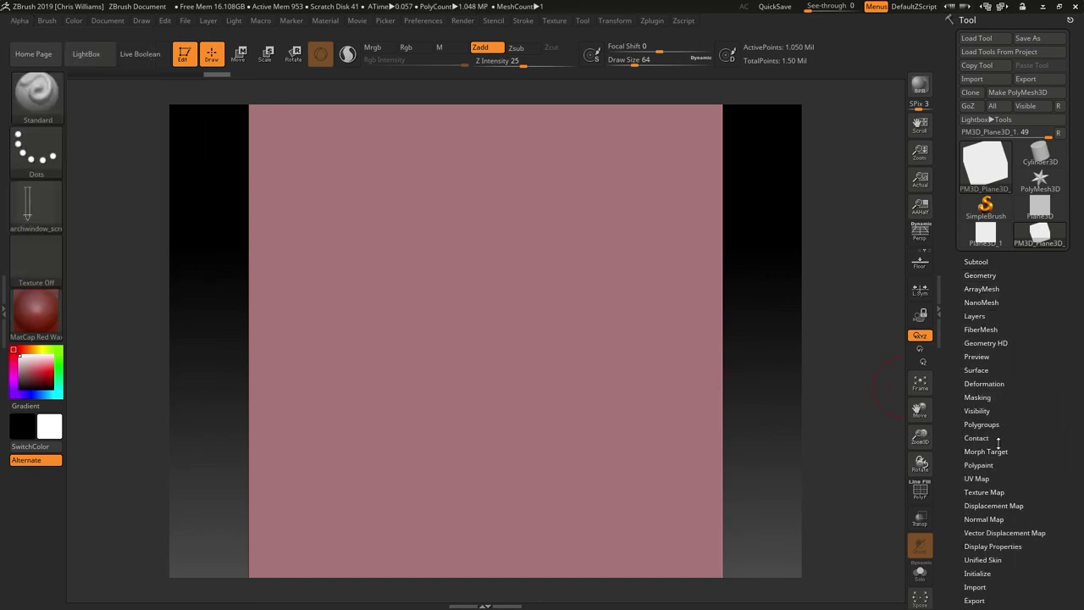
click(977, 397)
drag(1050, 365, 1056, 267)
click(1008, 332)
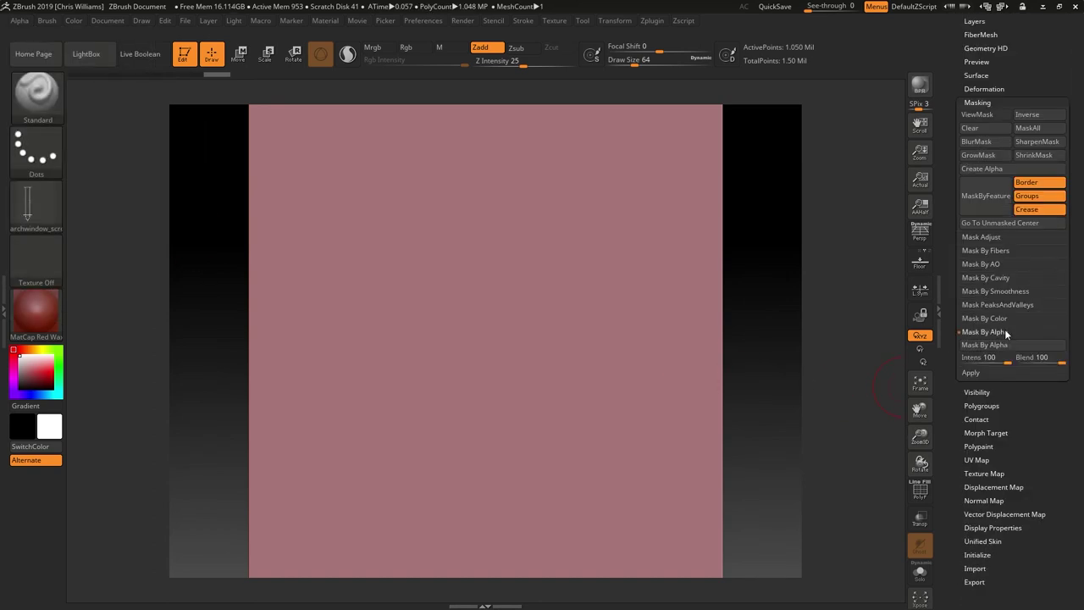
click(982, 345)
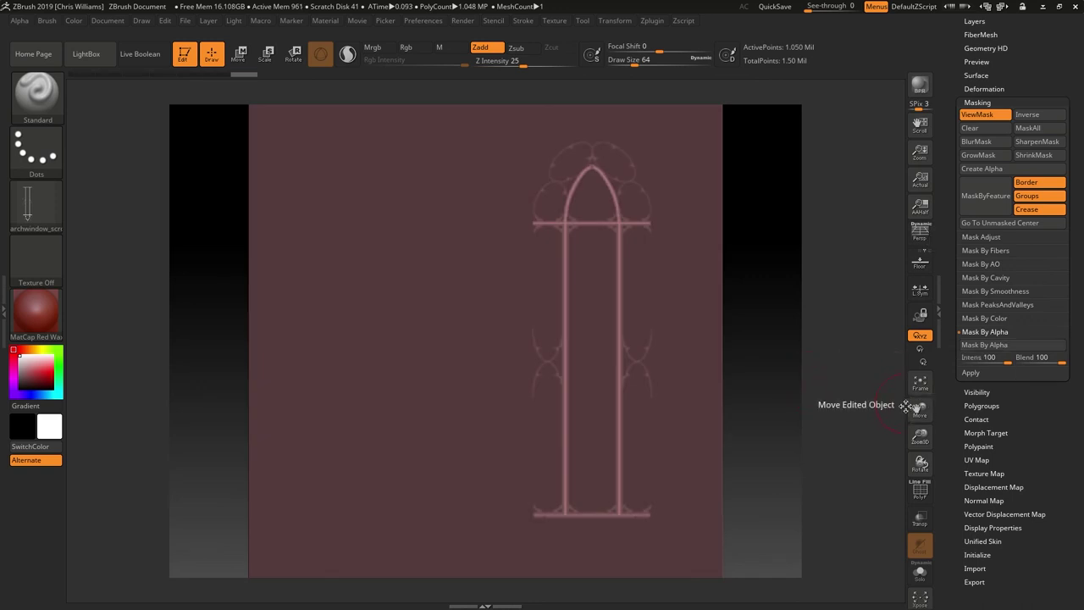
Step: Raise the unmasked tracery into relief with the Offset deformation, limited to the Z axis
click(920, 383)
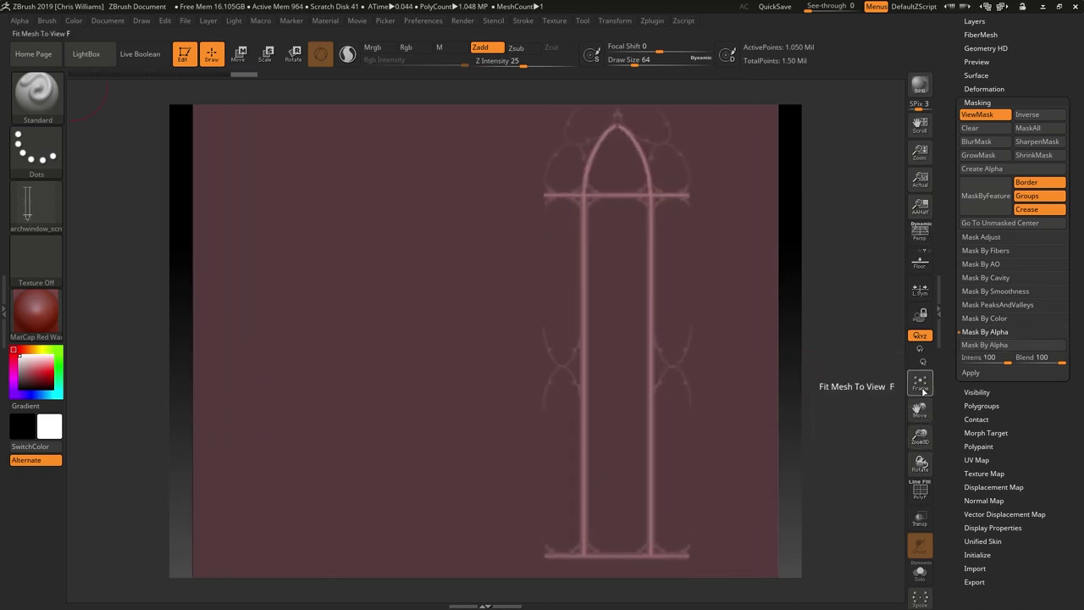
click(923, 391)
drag(920, 411, 874, 399)
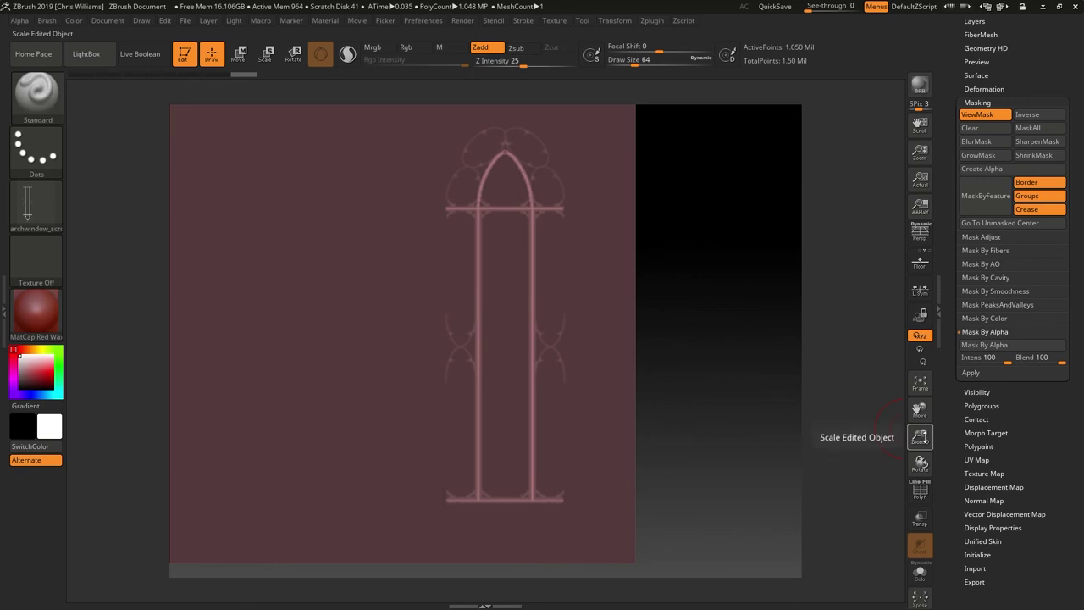
drag(920, 437, 847, 382)
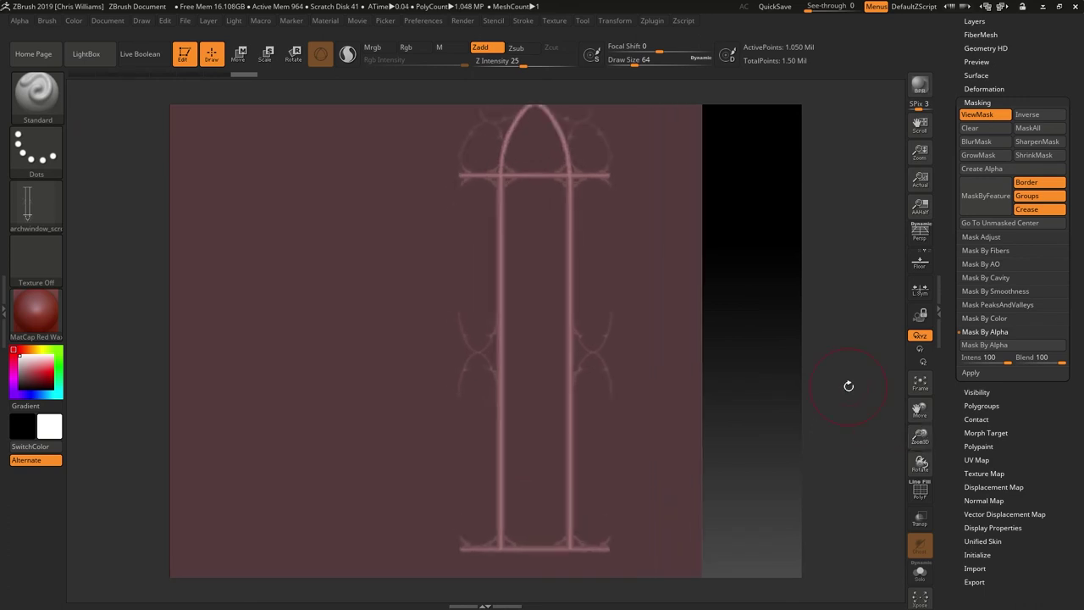
click(998, 102)
click(973, 88)
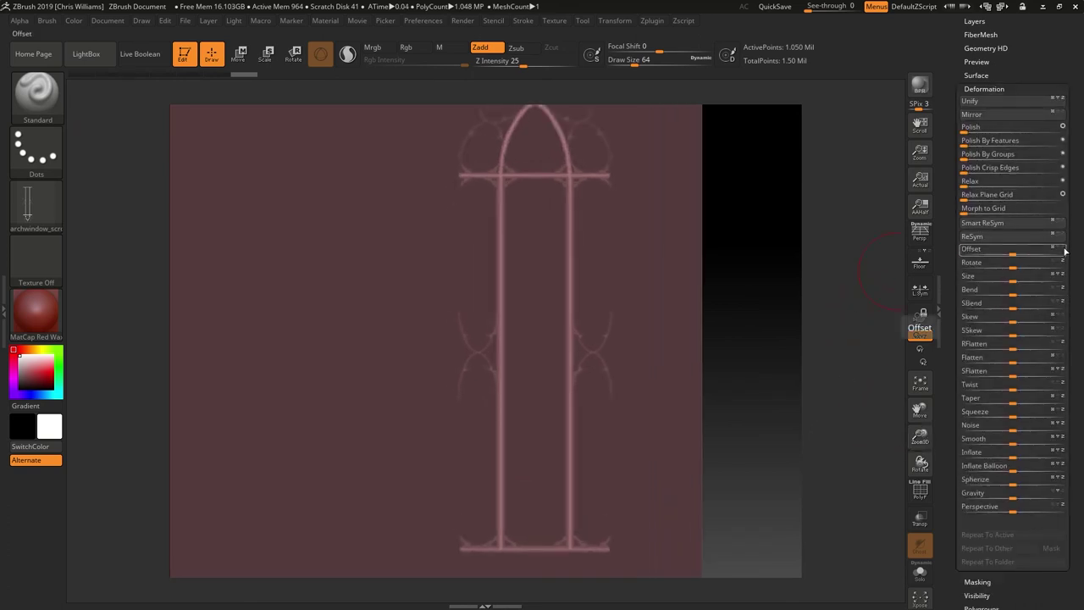
click(1011, 254)
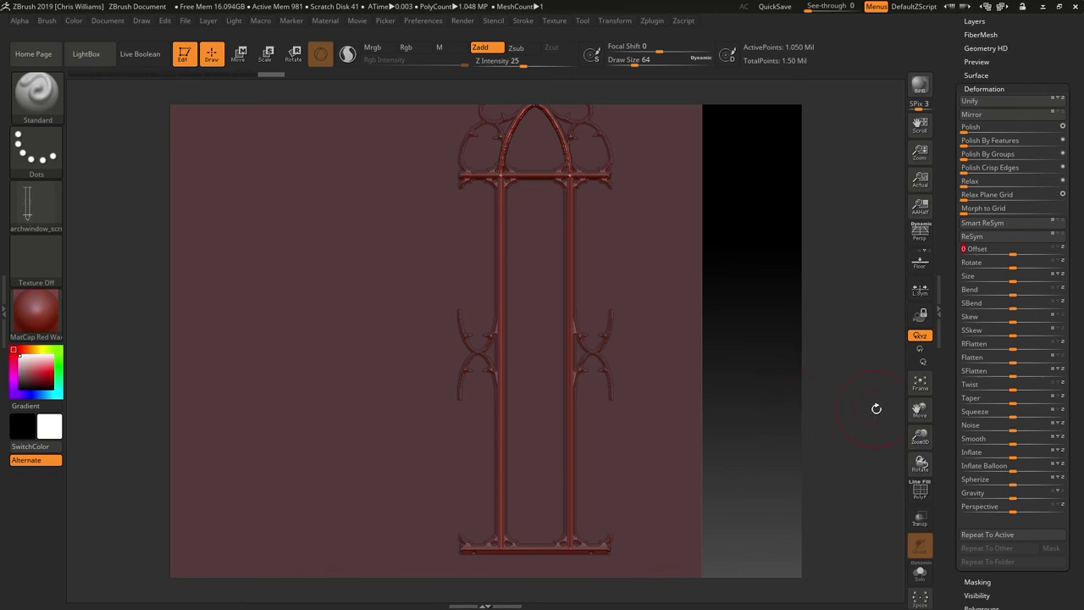
Step: Apply the NormalRGBMat material to the sculpted tracery plane
drag(920, 463, 917, 460)
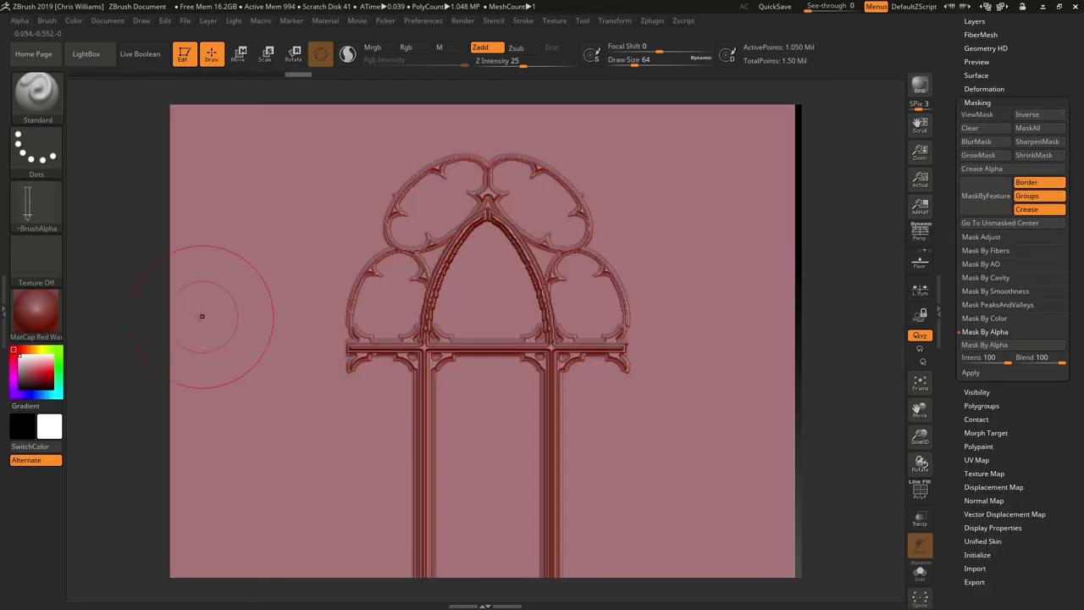
click(36, 312)
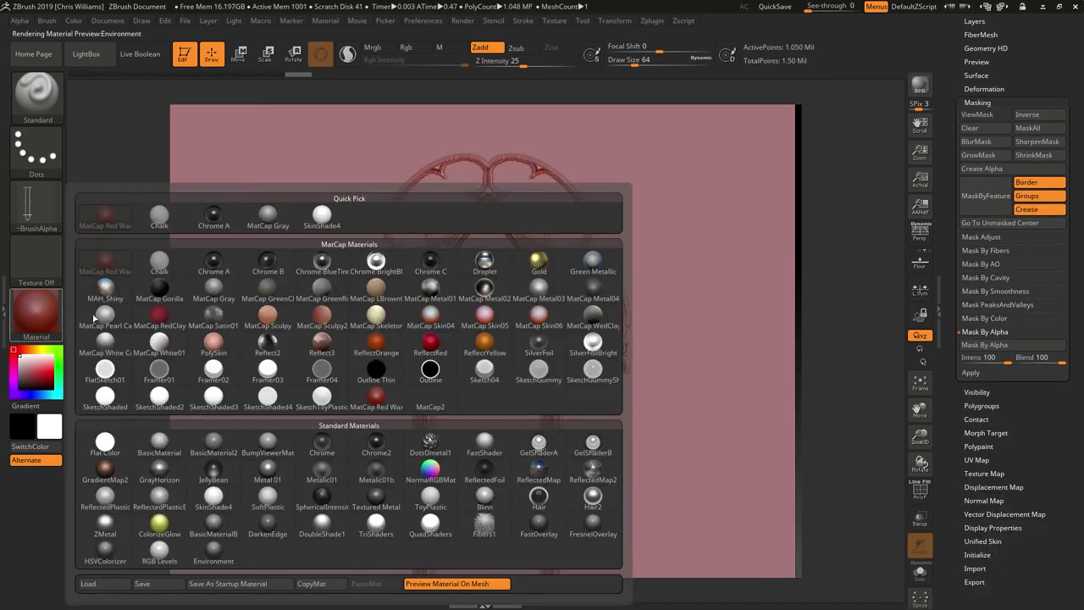
click(430, 468)
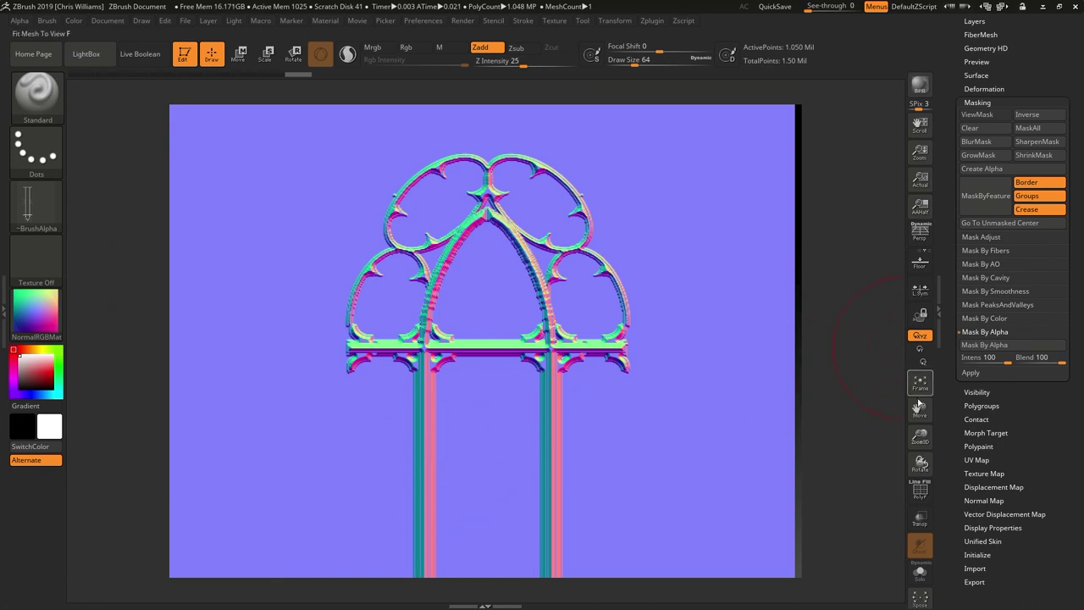
Step: Fit the whole plane to the view and grab the document as a texture
click(920, 390)
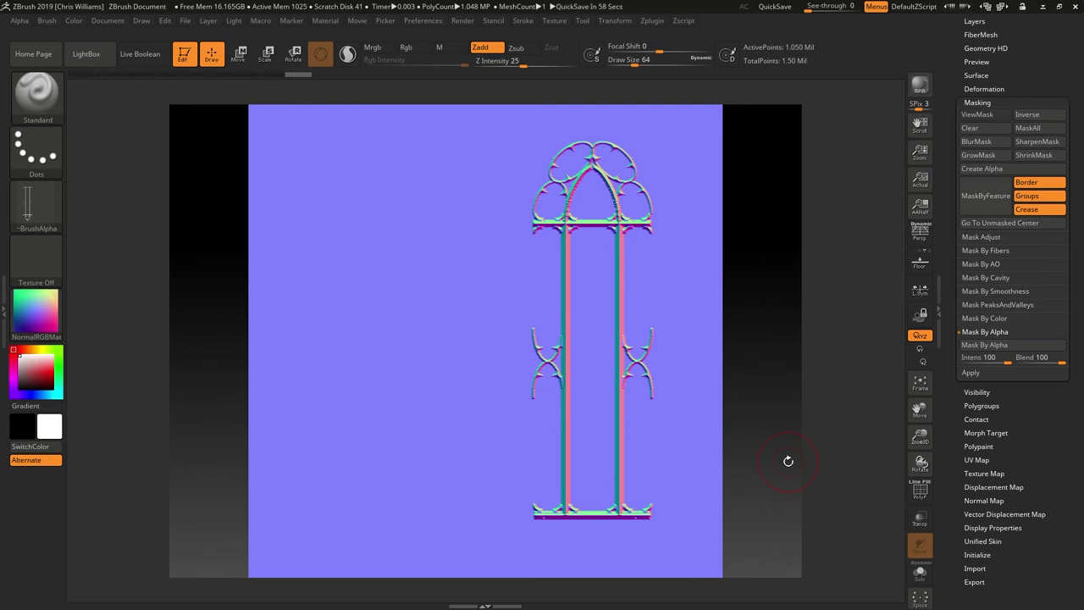
click(37, 258)
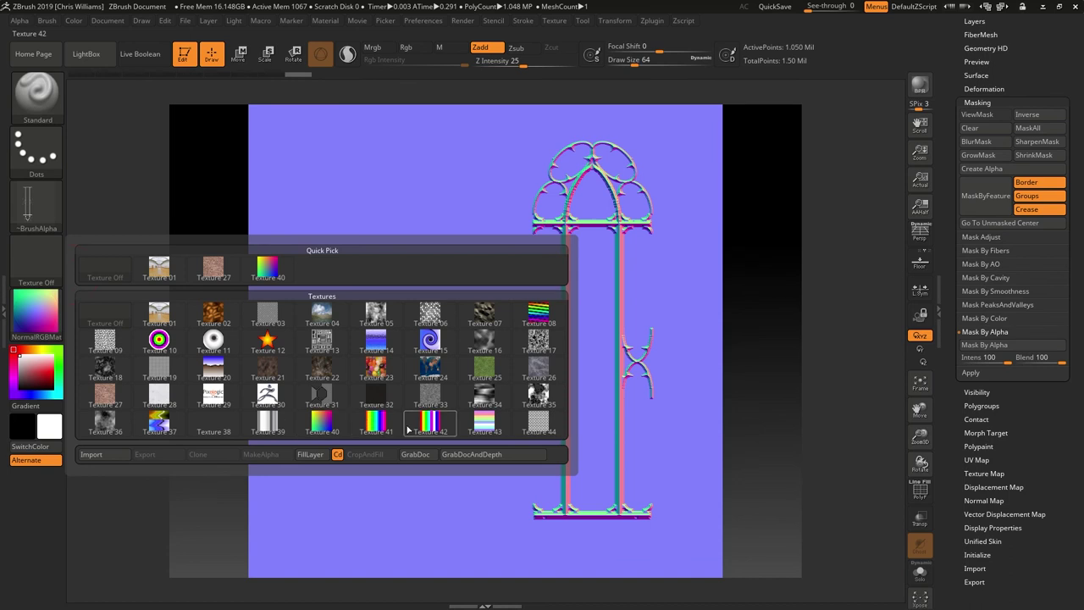
click(415, 453)
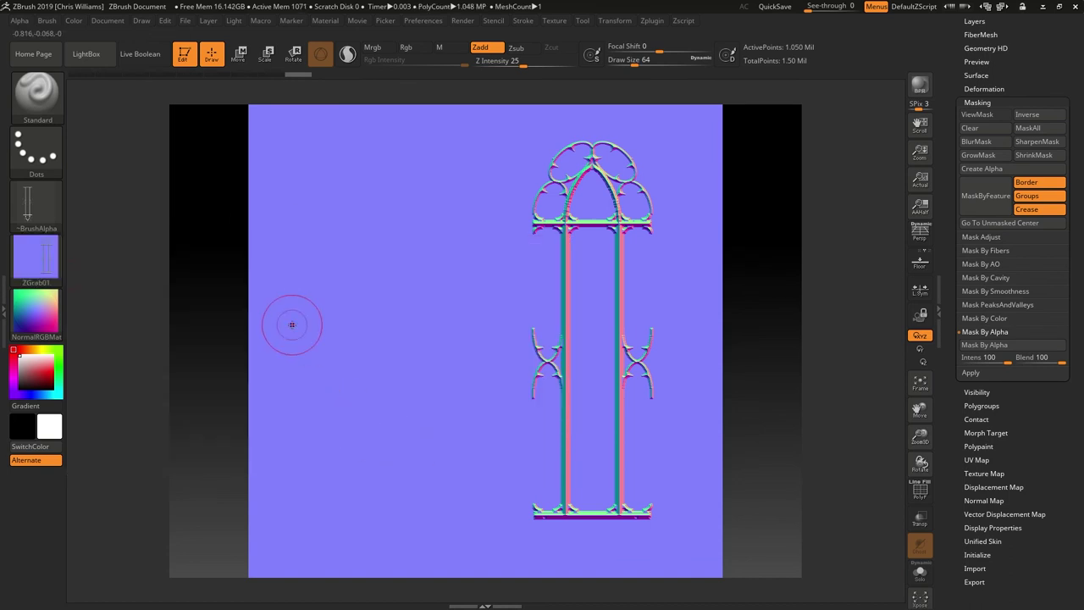
mouse_move(47, 264)
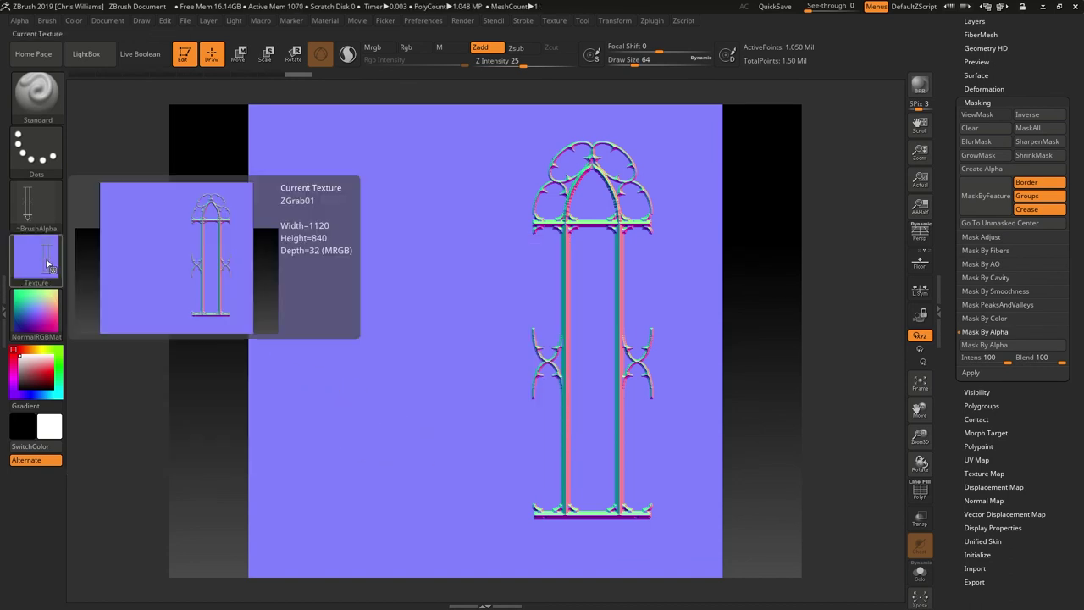
click(47, 264)
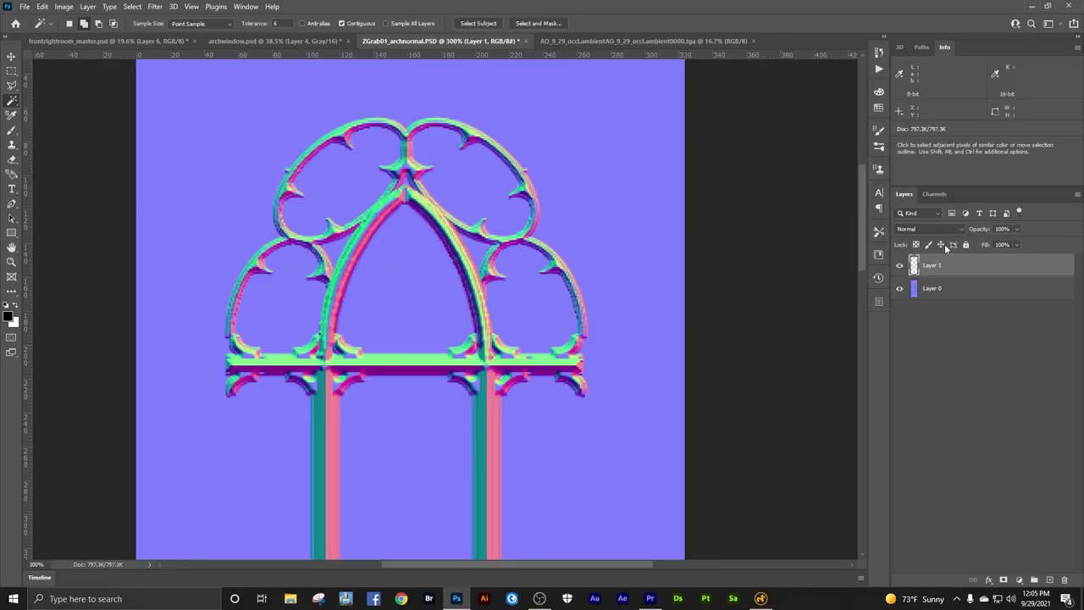
Step: In Photoshop, use the Magic Wand on Layer 0 of ZGrab01_archnormal.PSD to select the flat blue areas around the tracery
click(959, 291)
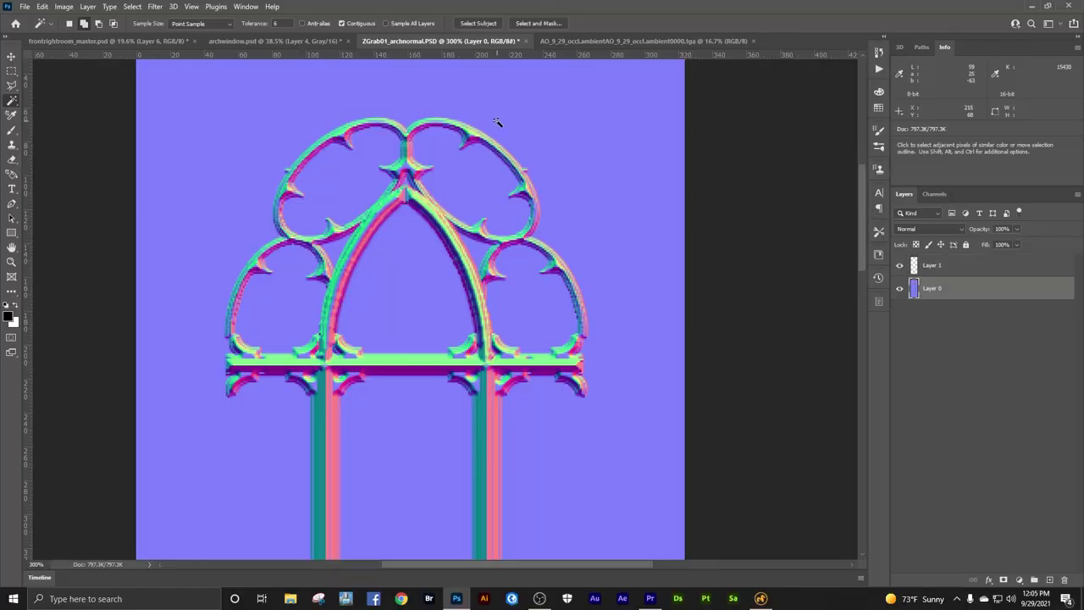
click(325, 173)
shift+click(472, 171)
shift+click(288, 280)
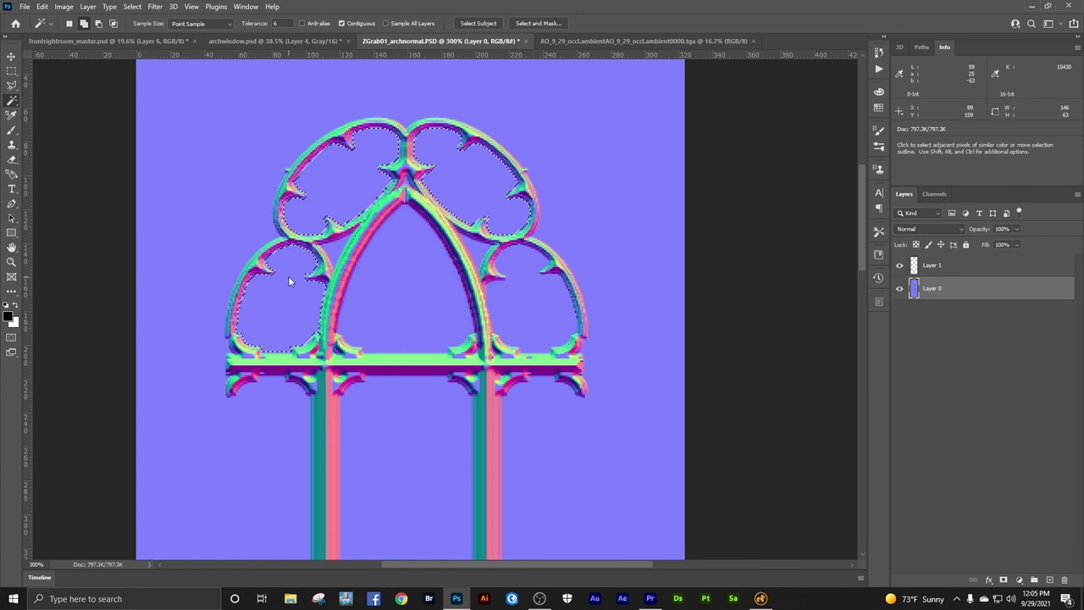
shift+click(401, 297)
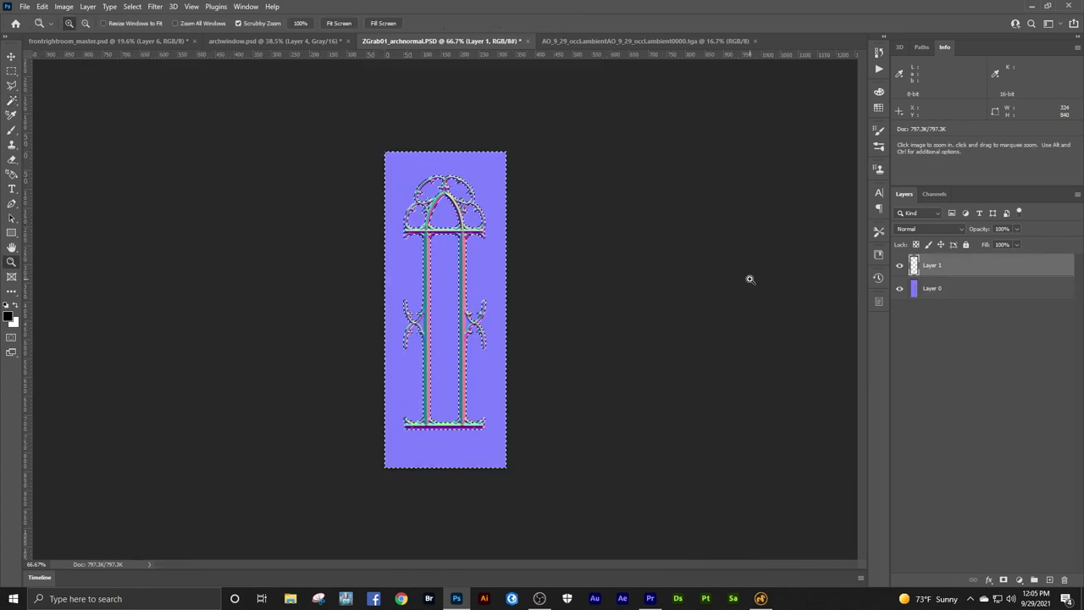
Step: Fill the selected areas with black on Layer 1 and deselect
key(alt+BackSpace)
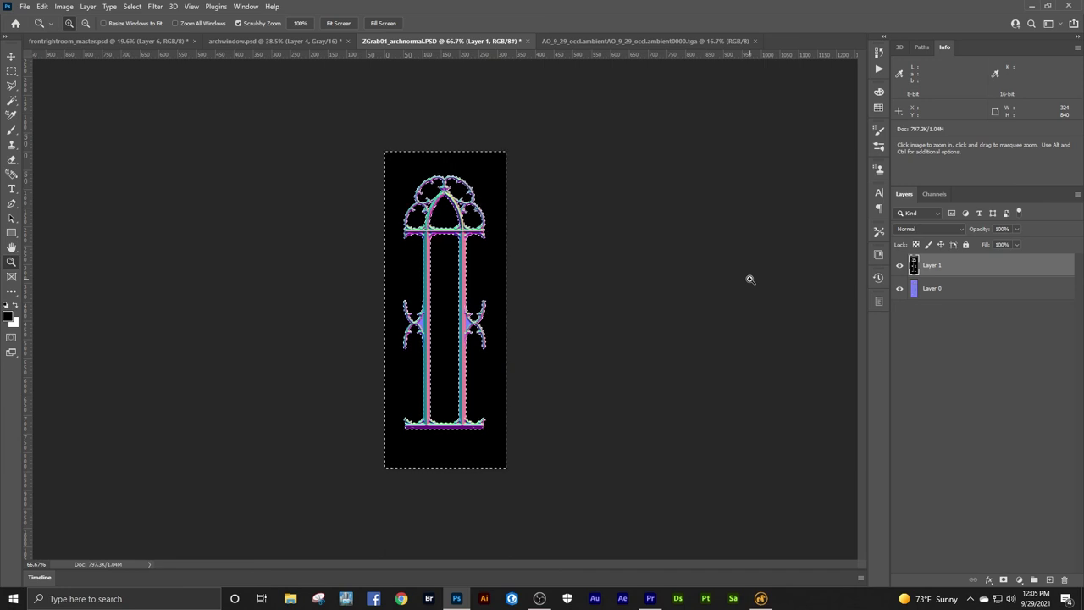
key(ctrl+d)
key(ctrl+0)
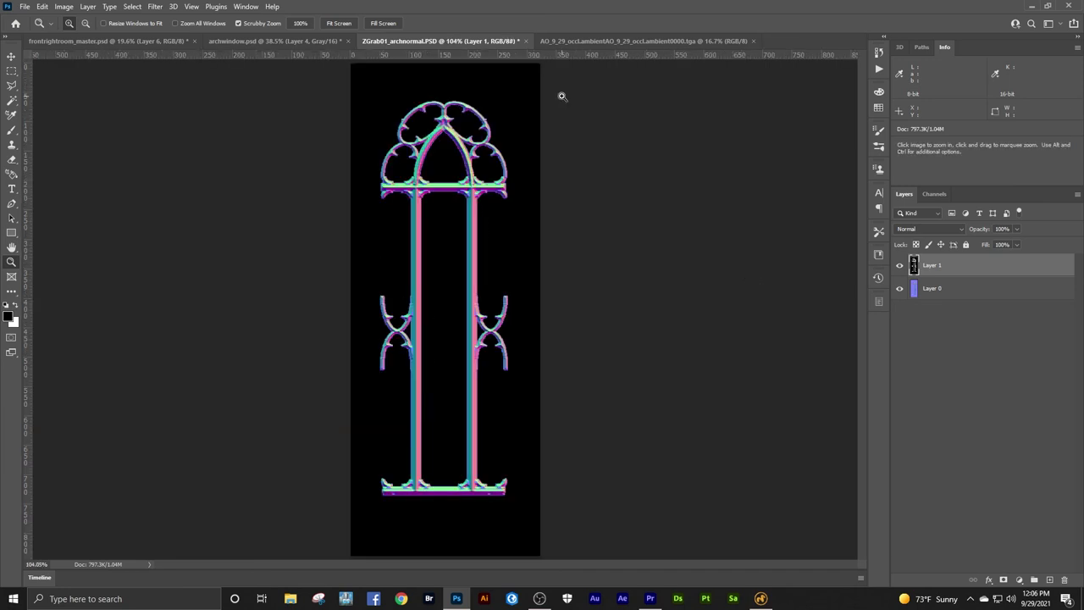
Step: Inspect the arch window area in frontrightroom_master.psd and choose the Ruler tool for measuring it
click(123, 42)
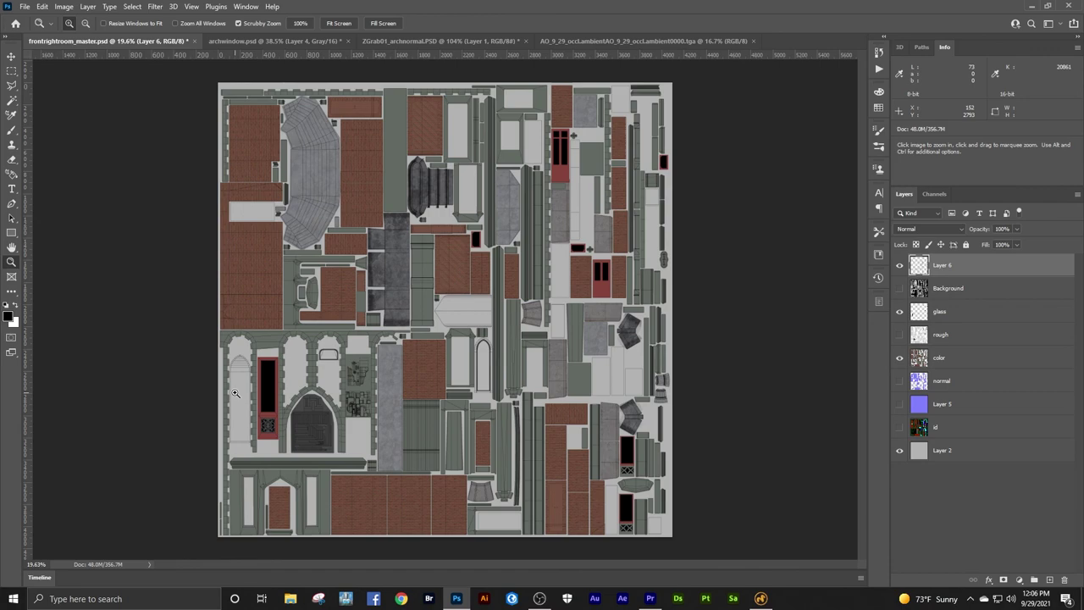
drag(236, 392, 414, 257)
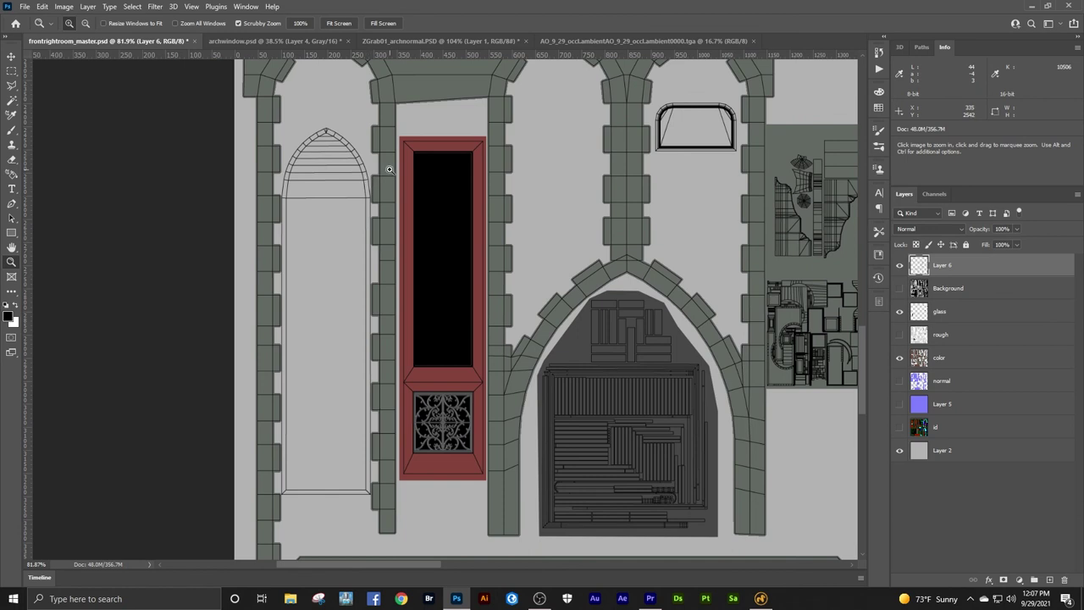
click(12, 291)
right_click(13, 292)
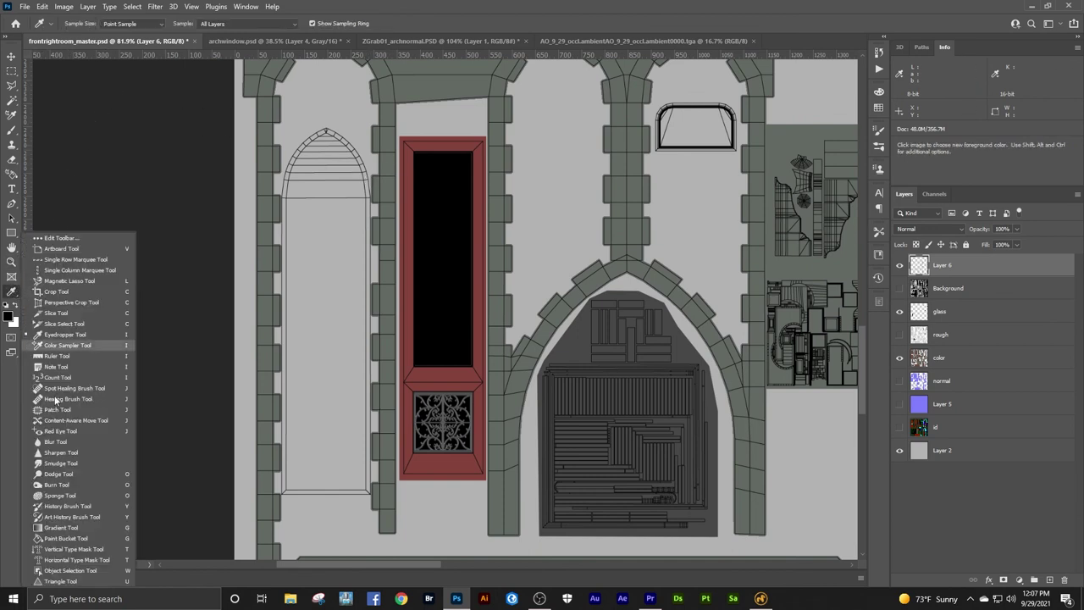
click(62, 354)
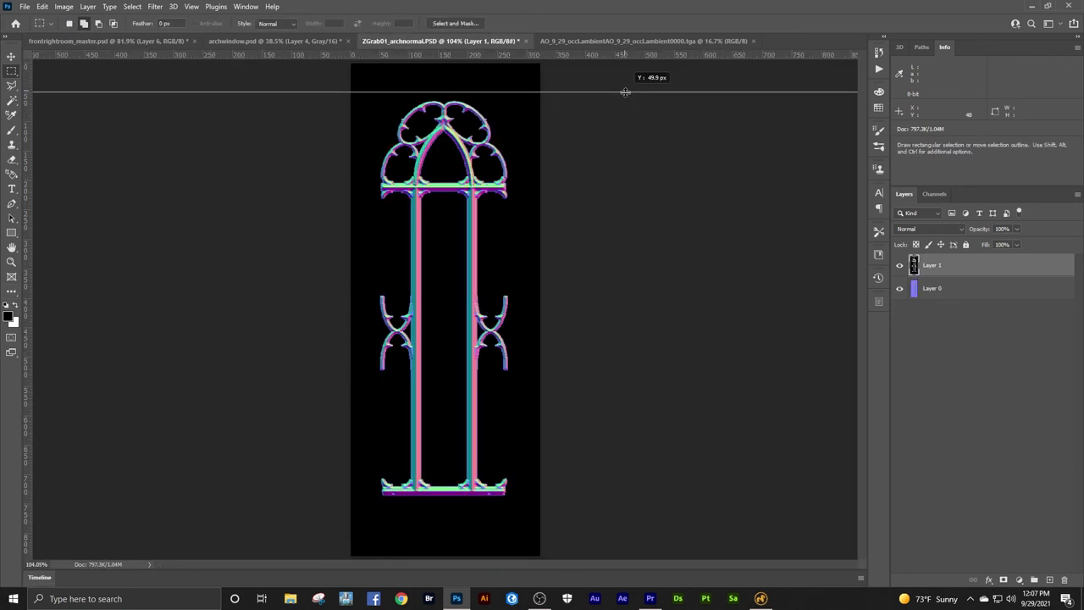
Step: Place horizontal guides at the tracery's top and at about Y 721 px near its base in ZGrab01_archnormal.PSD, and clear them
drag(625, 92, 626, 99)
drag(616, 55, 593, 487)
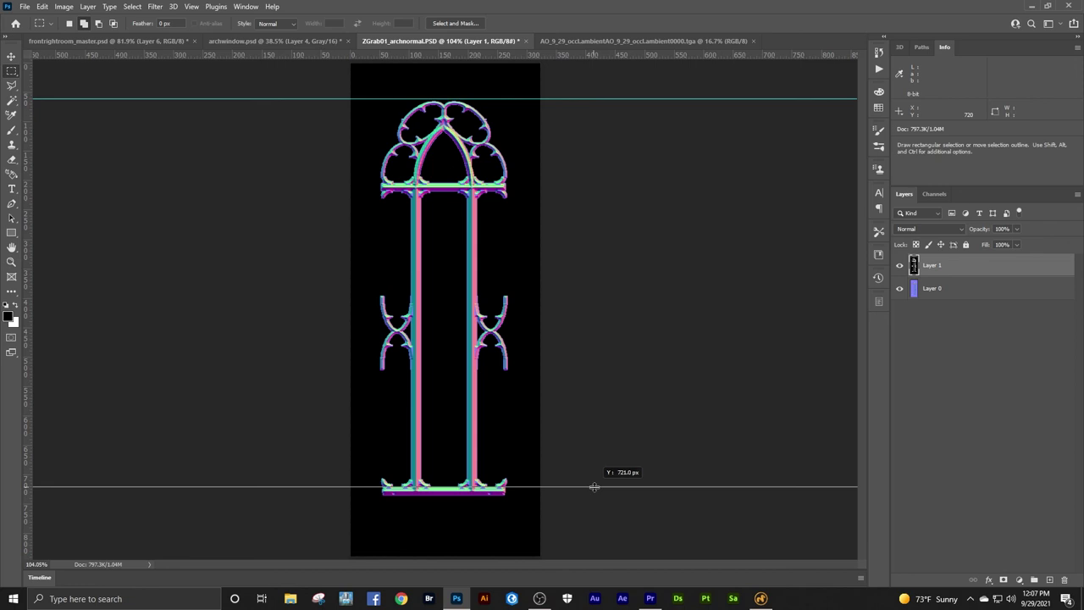
drag(594, 487, 595, 487)
click(191, 6)
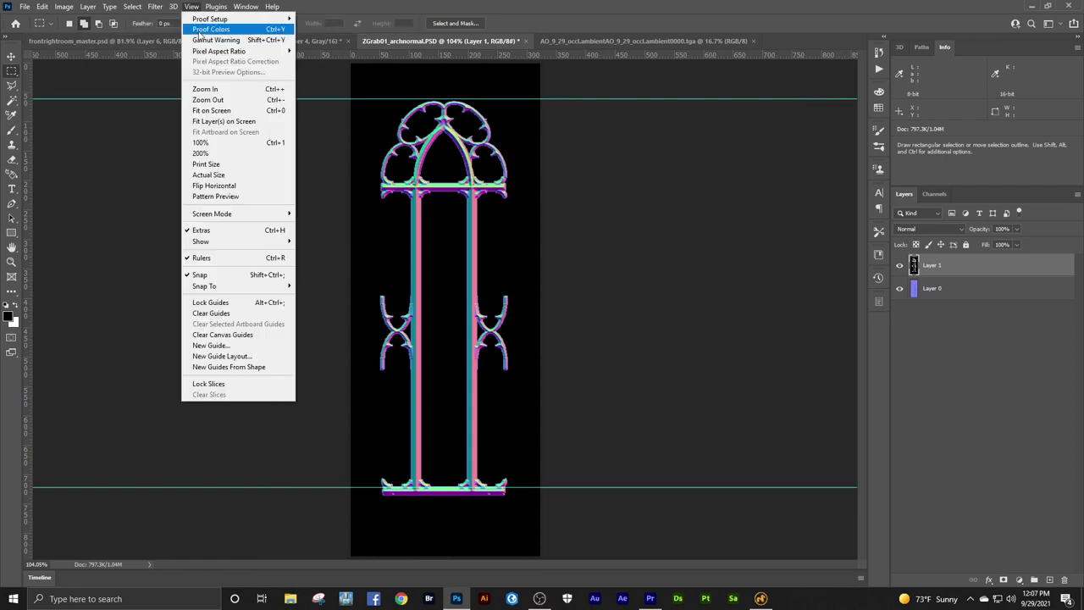
click(211, 313)
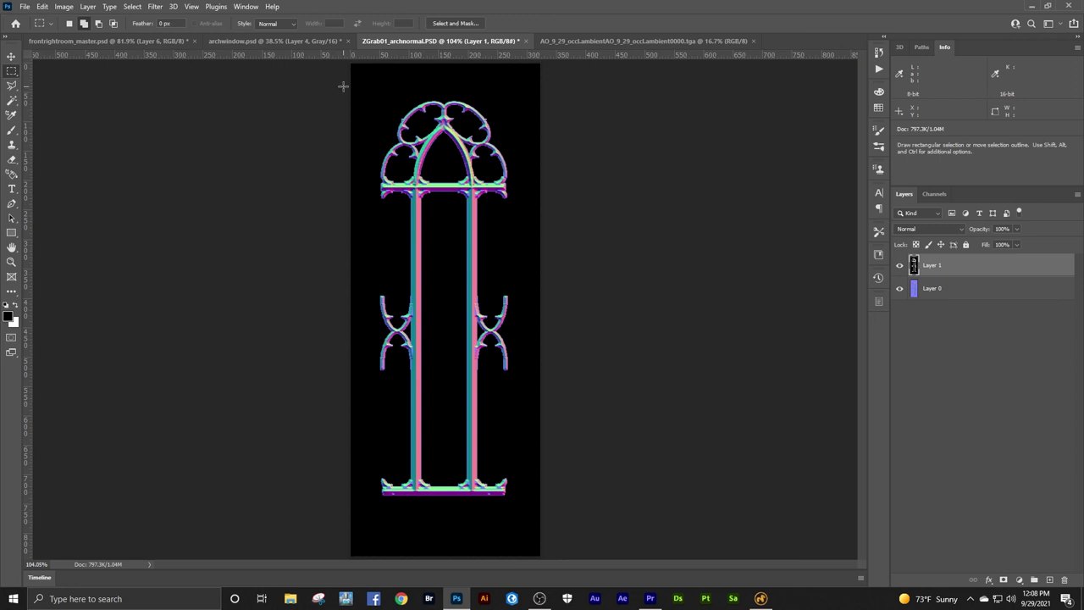
Step: Crop ZGrab01_archnormal.PSD closer around the tracery and duplicate its grouped layers into frontrightroom_master.psd
drag(343, 85, 573, 528)
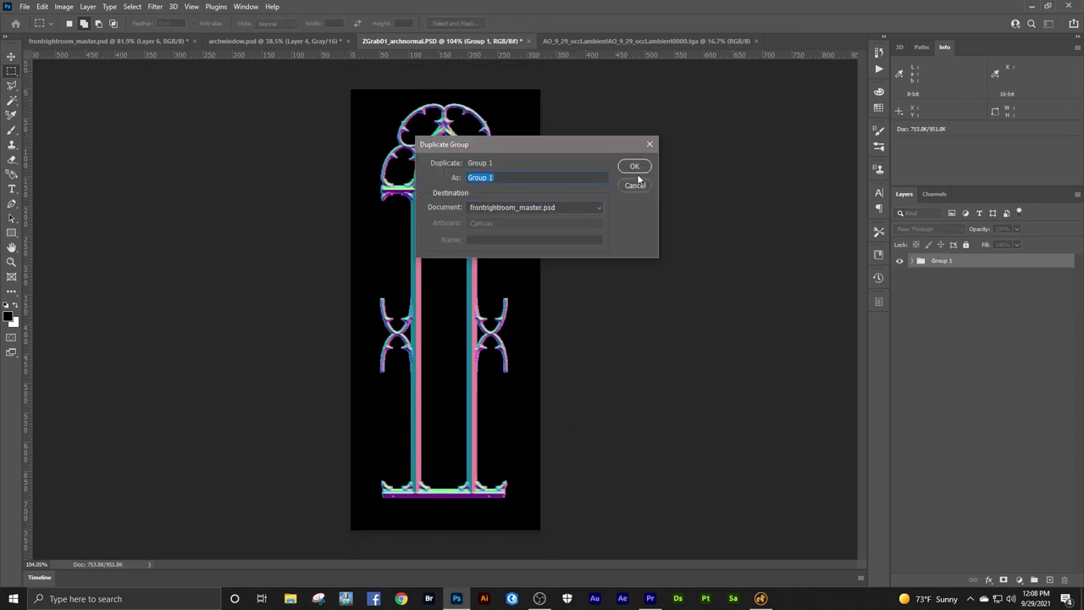
click(635, 168)
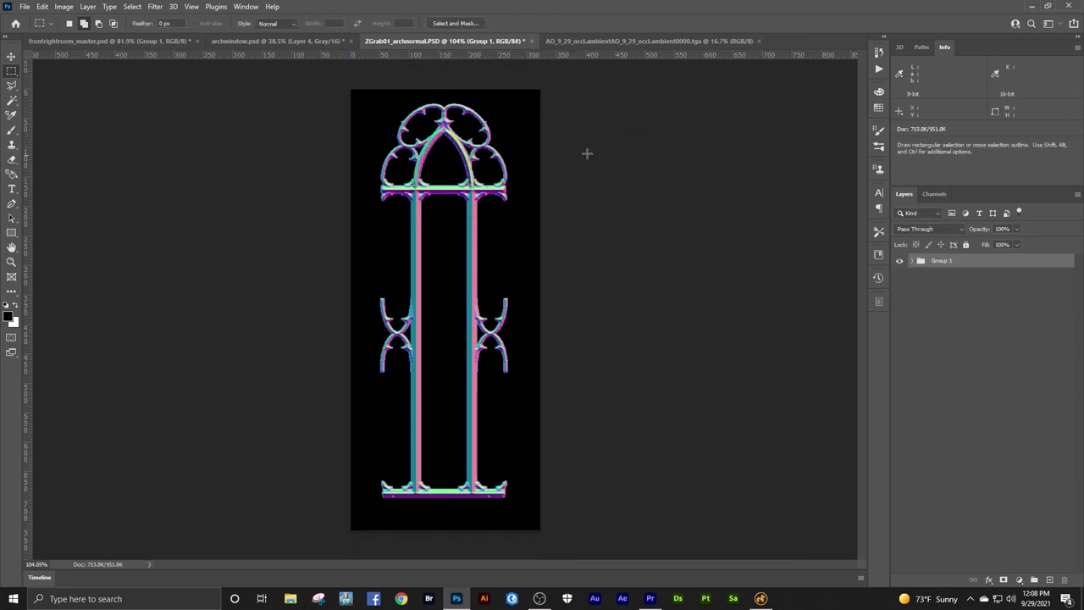
Step: Move the duplicated tracery group over the arch window in frontrightroom_master.psd and lower the group's opacity
click(81, 42)
click(11, 262)
alt+scroll(419, 252, down, 5)
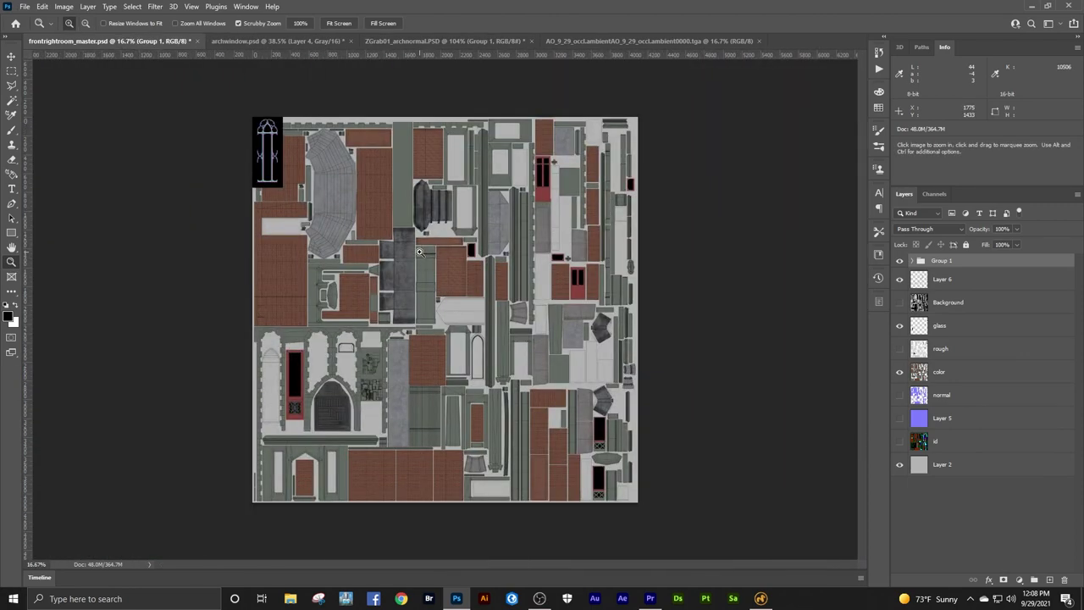
click(11, 57)
drag(272, 167, 475, 347)
click(11, 263)
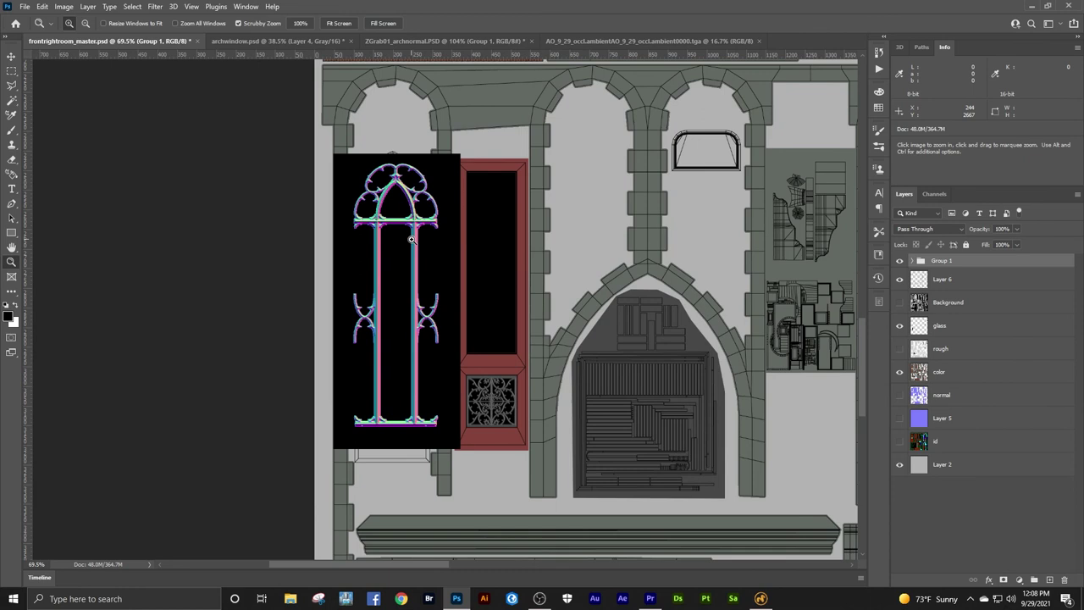
ctrl+drag(443, 314, 443, 334)
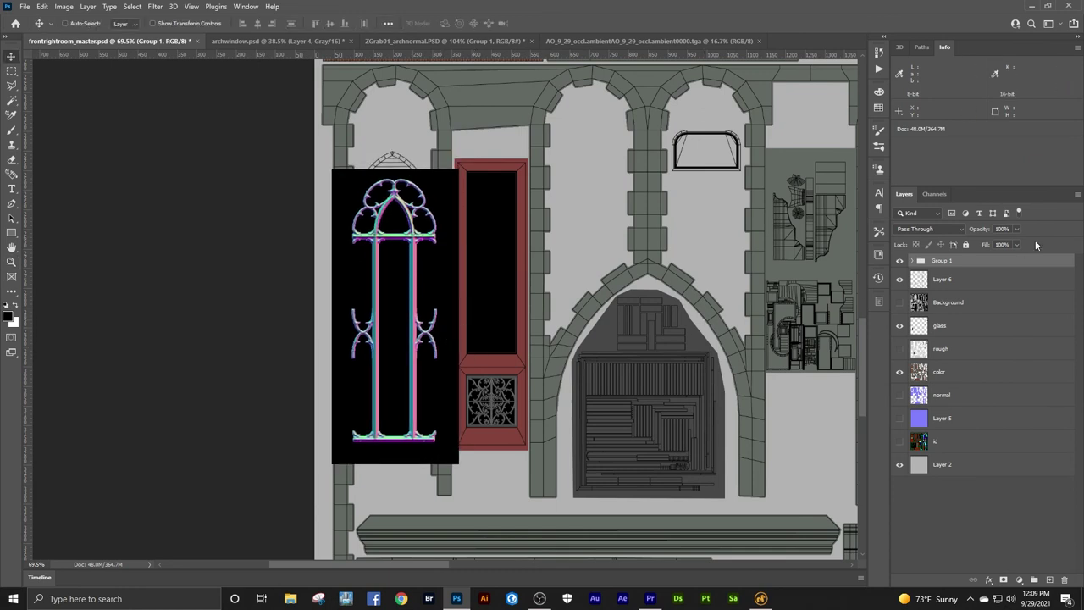
drag(1017, 229, 987, 240)
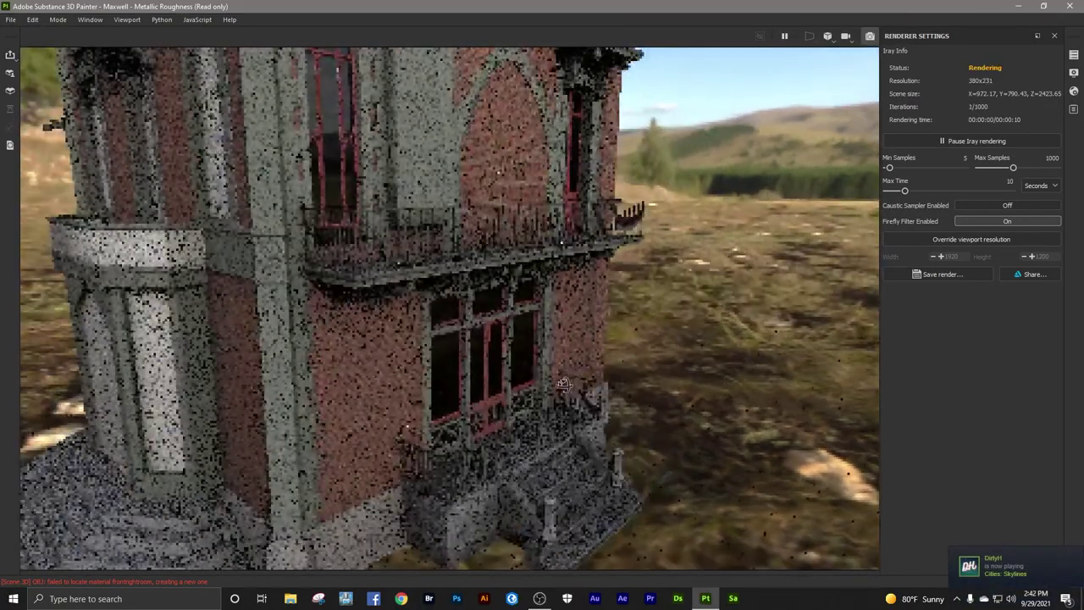
Step: In Substance 3D Painter, examine the Iray render of the ground-floor entrance, including its doors, ornamental grilles, railings and steps
alt+drag(563, 383, 334, 372)
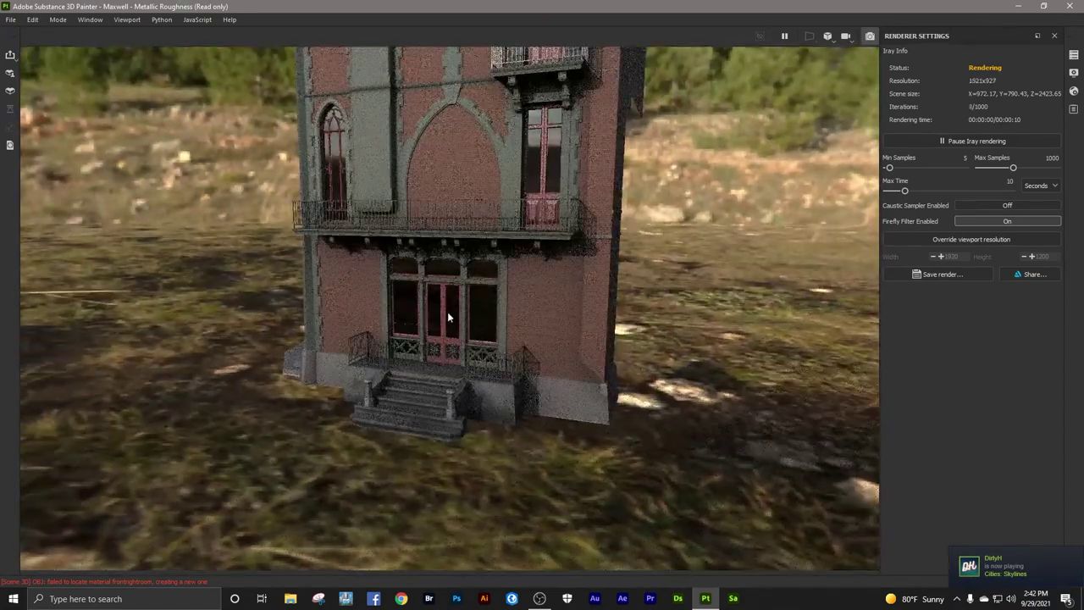
scroll(450, 306, up, 5)
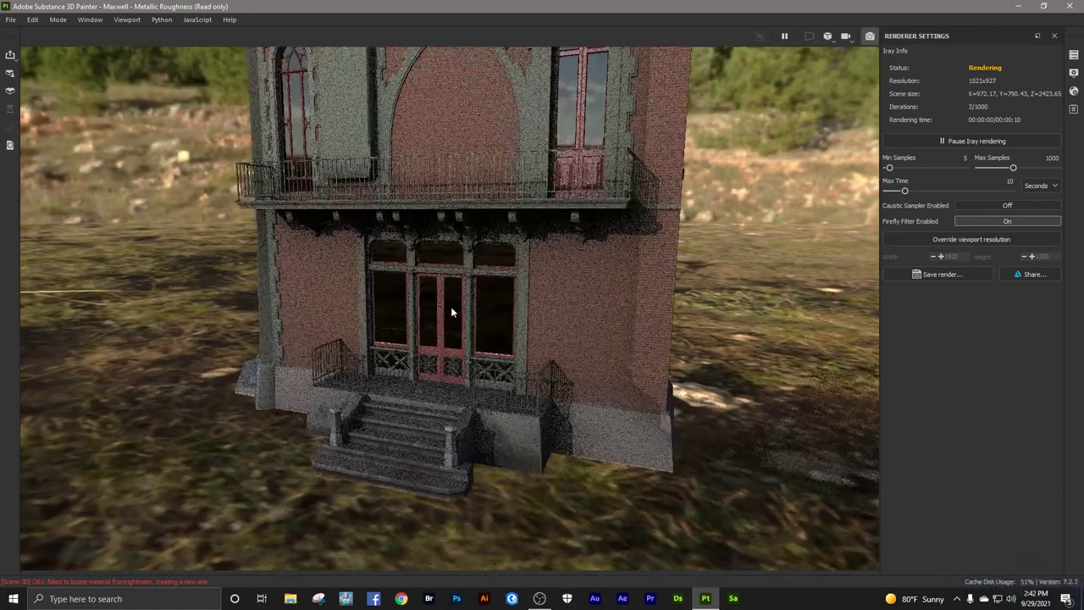
alt+drag(452, 308, 366, 315)
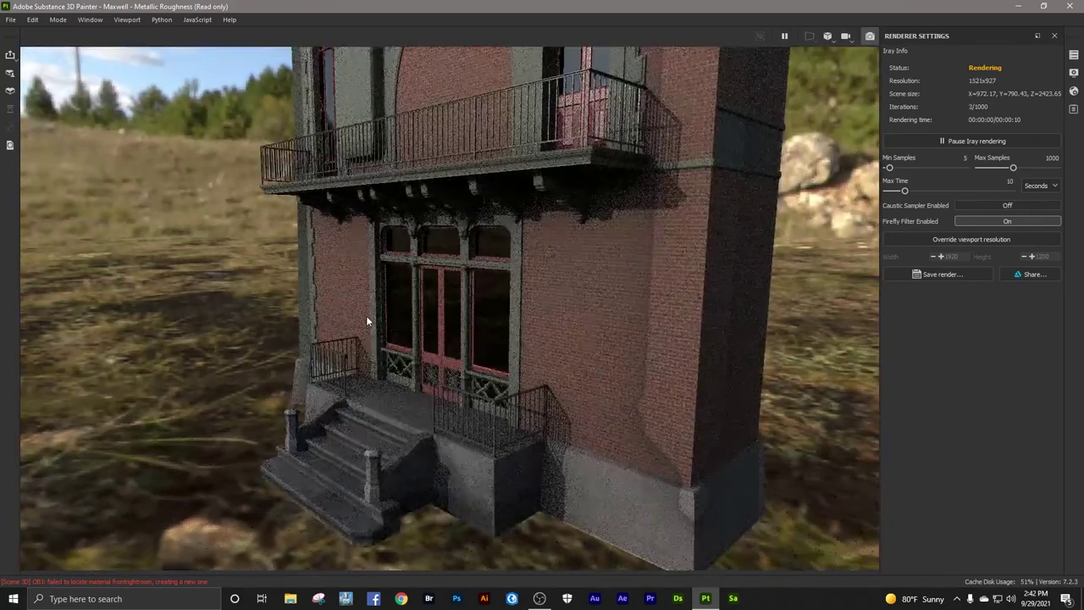
scroll(366, 321, up, 8)
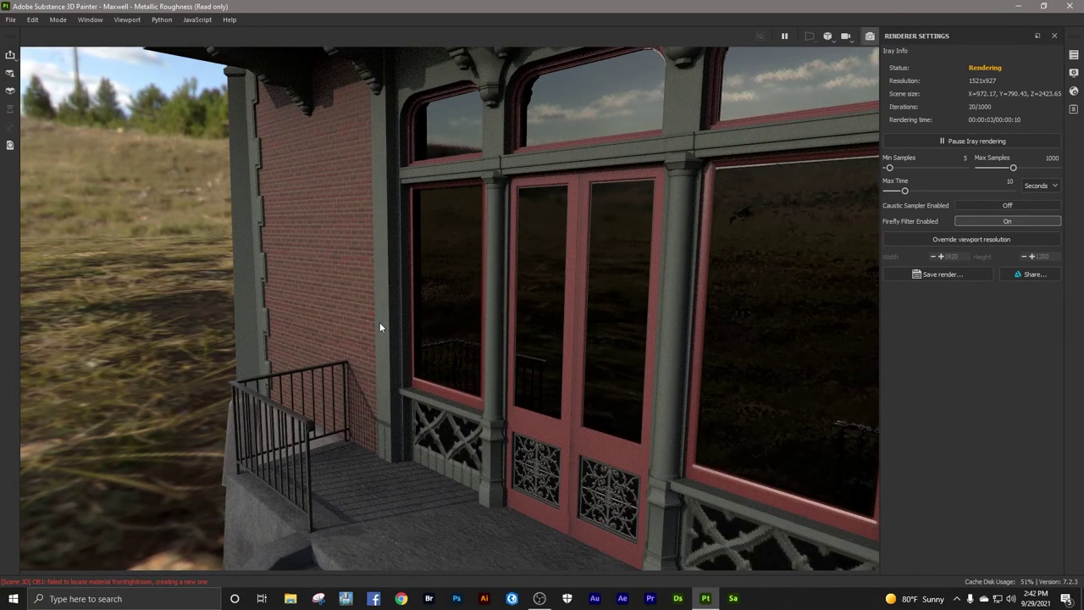
scroll(379, 322, down, 5)
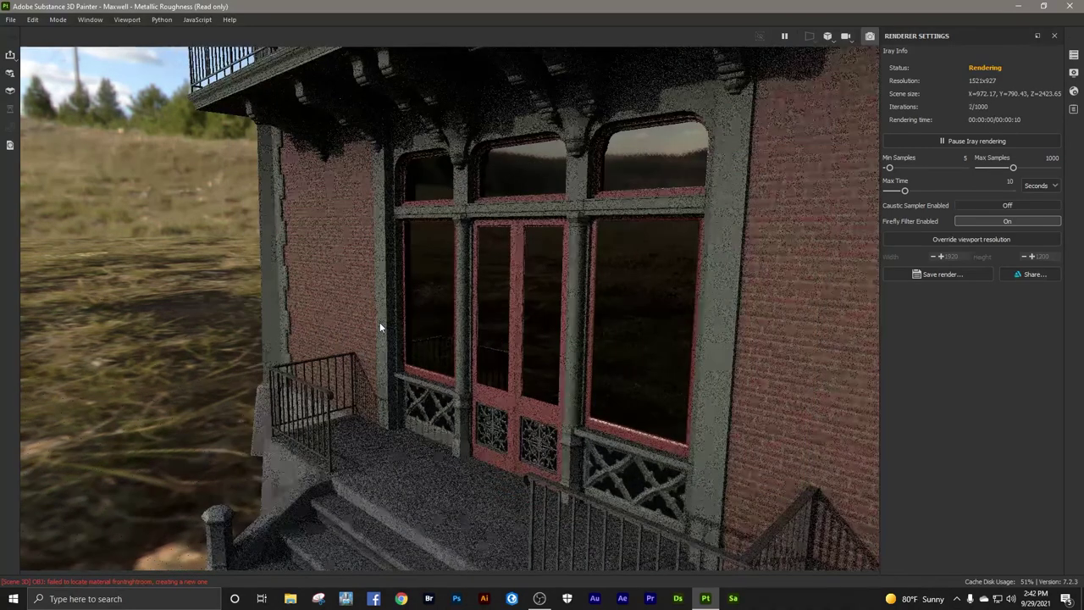
scroll(385, 339, down, 2)
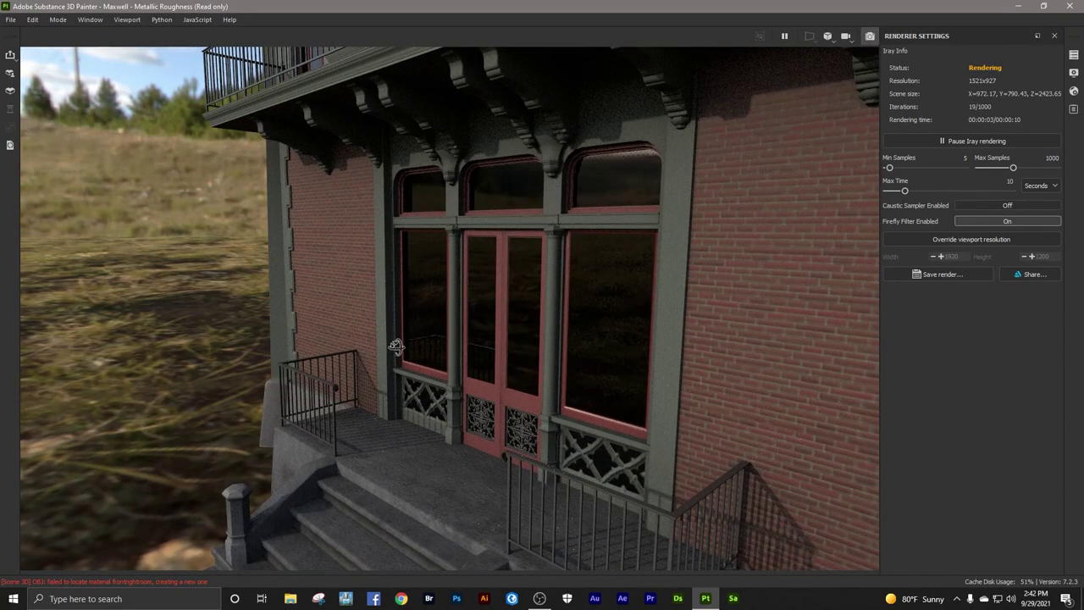
alt+drag(393, 350, 713, 360)
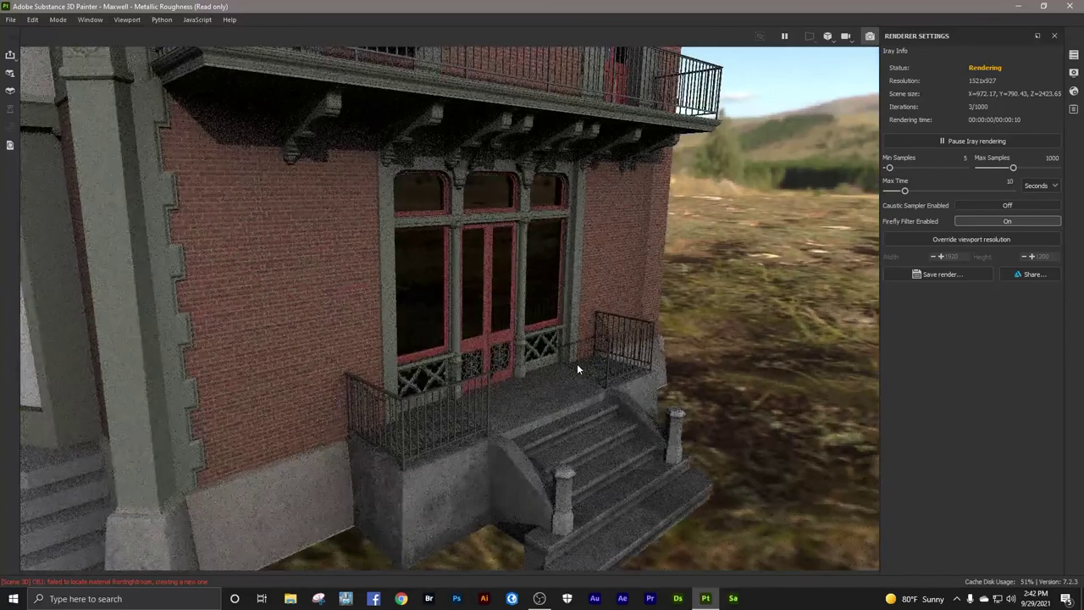
scroll(511, 349, up, 6)
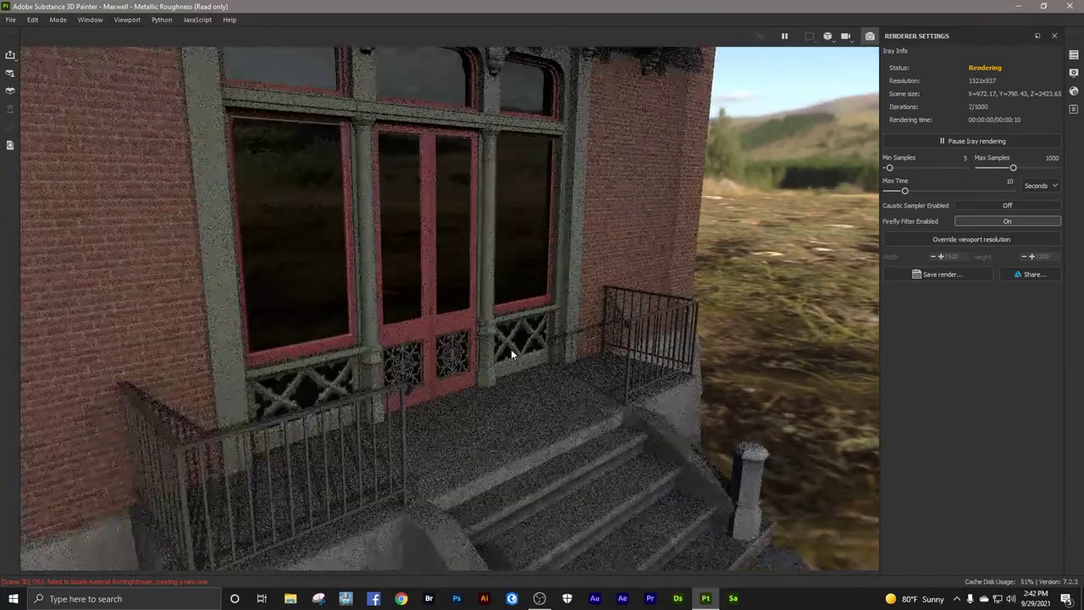
scroll(485, 345, up, 3)
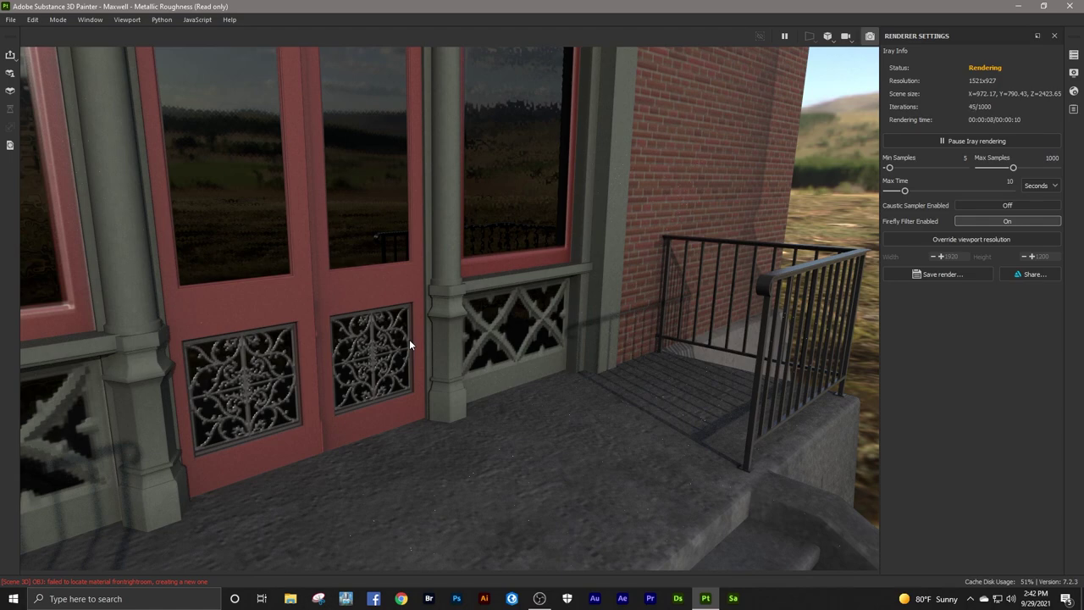
scroll(410, 340, down, 3)
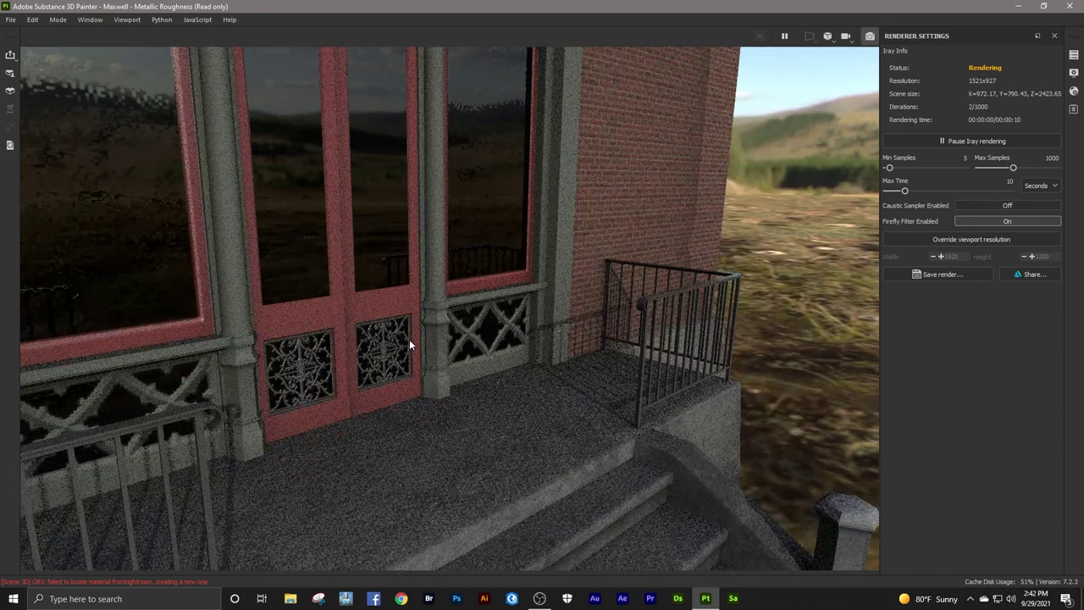
scroll(410, 341, down, 5)
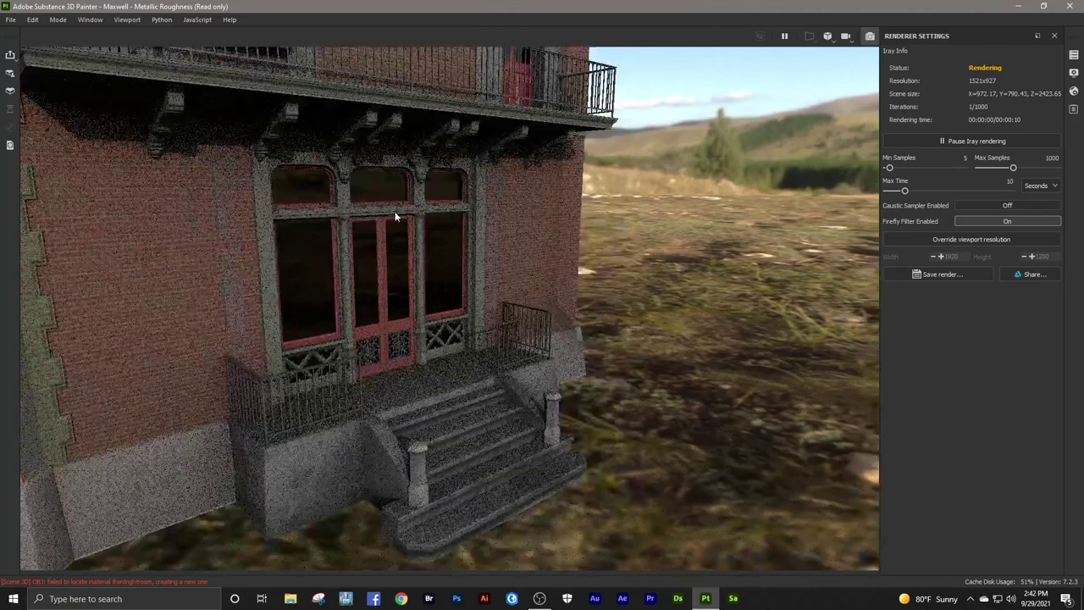
alt+drag(393, 209, 440, 214)
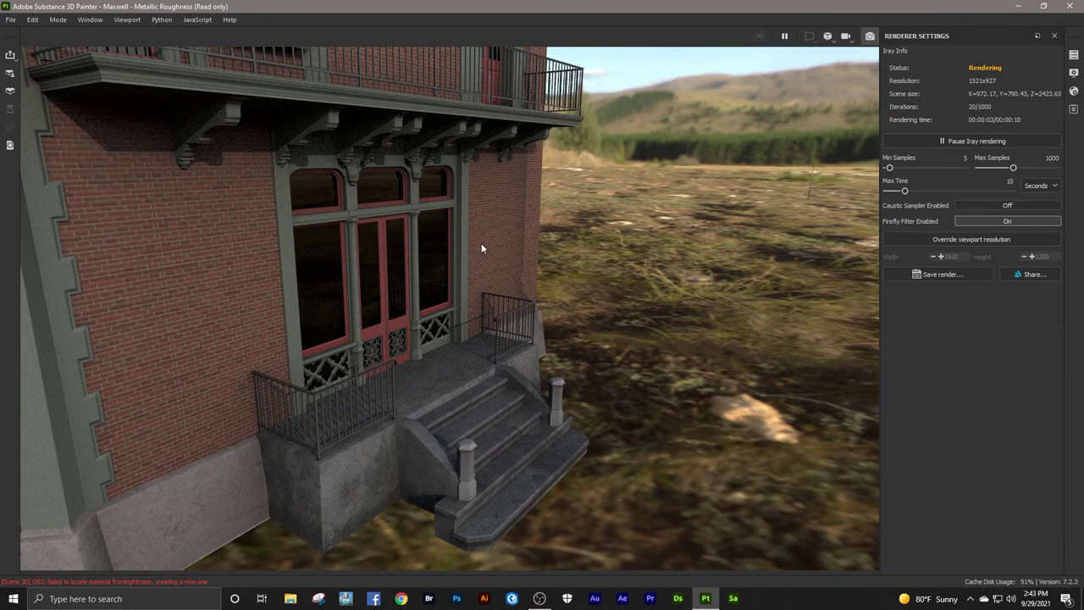
alt+drag(487, 260, 347, 222)
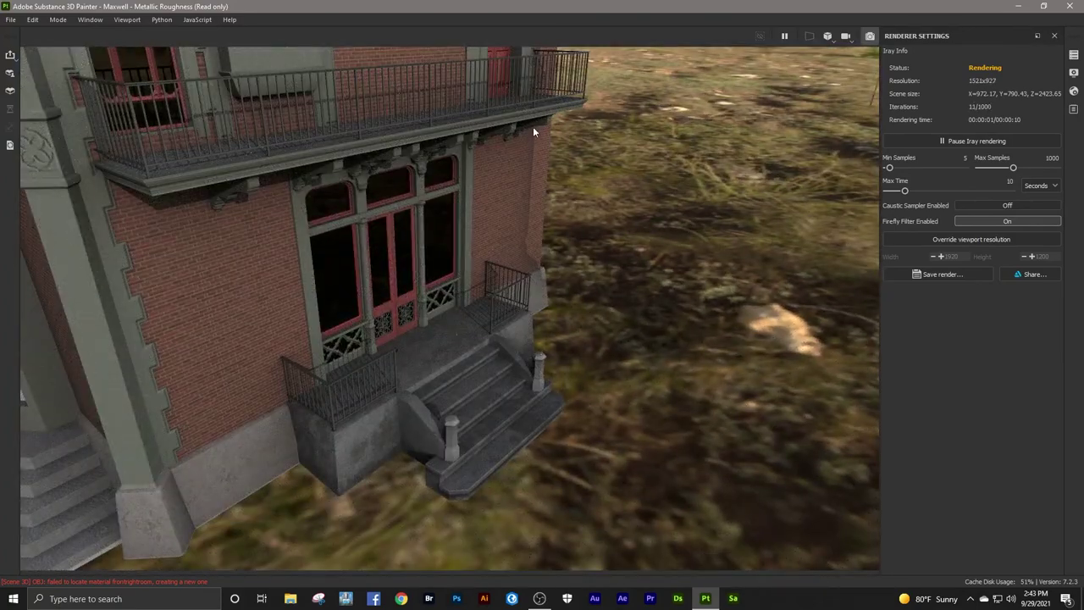
Step: Examine the balcony level of the Iray render, including the arch window tracery, the bricked arch and the red balcony door
alt+drag(532, 127, 578, 329)
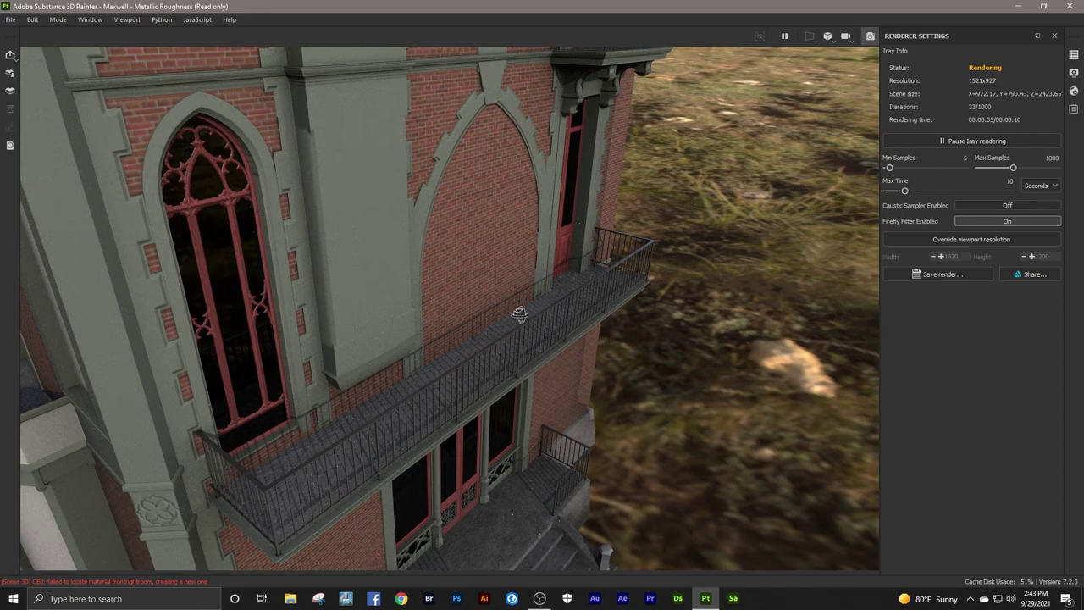
alt+drag(520, 319, 391, 292)
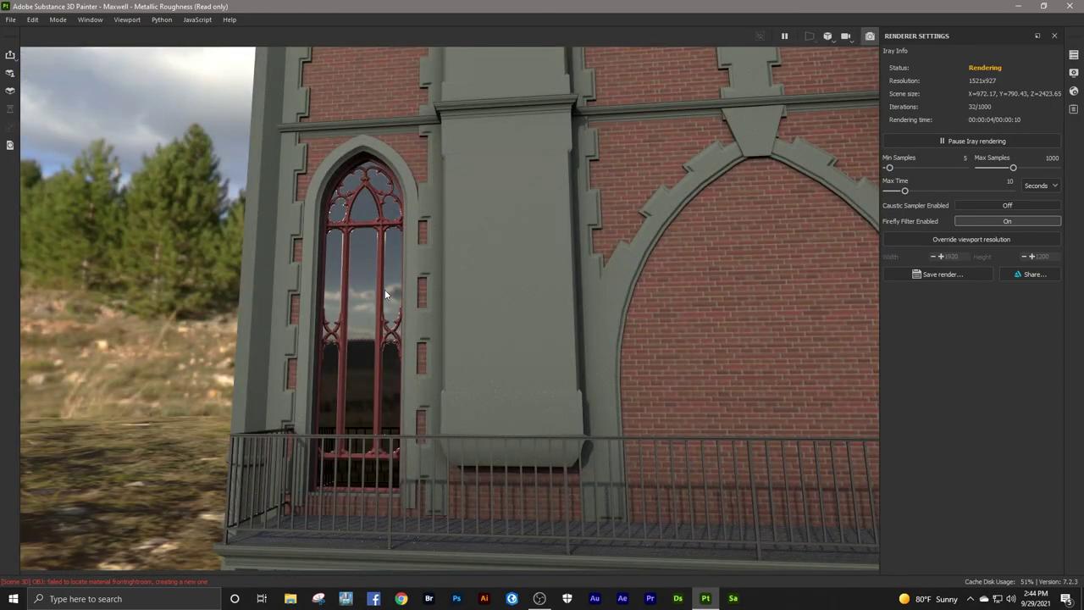
scroll(384, 293, down, 5)
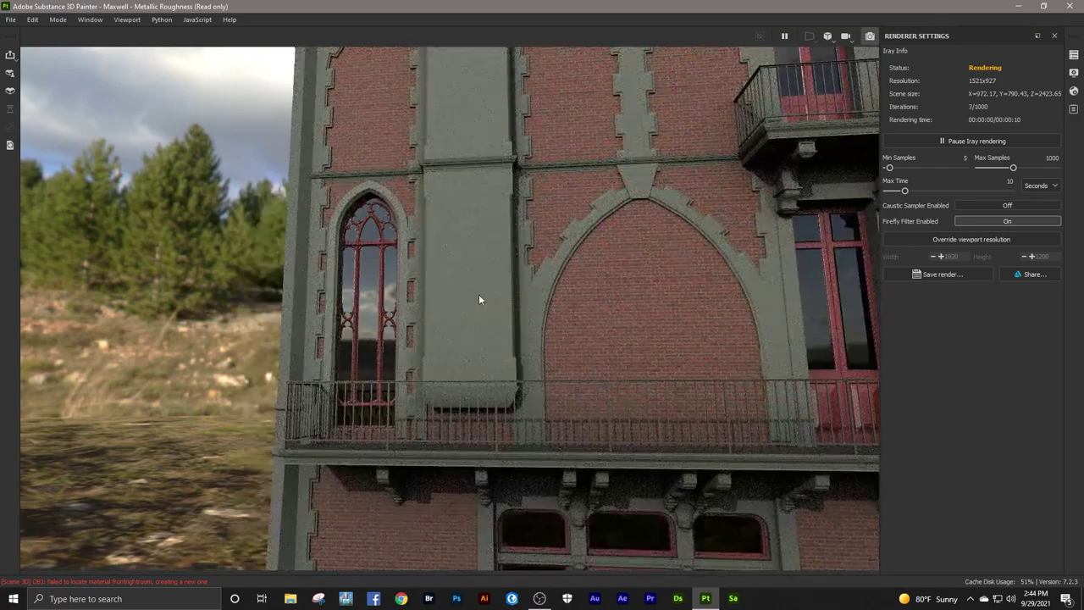
alt+drag(478, 299, 748, 266)
scroll(760, 256, up, 3)
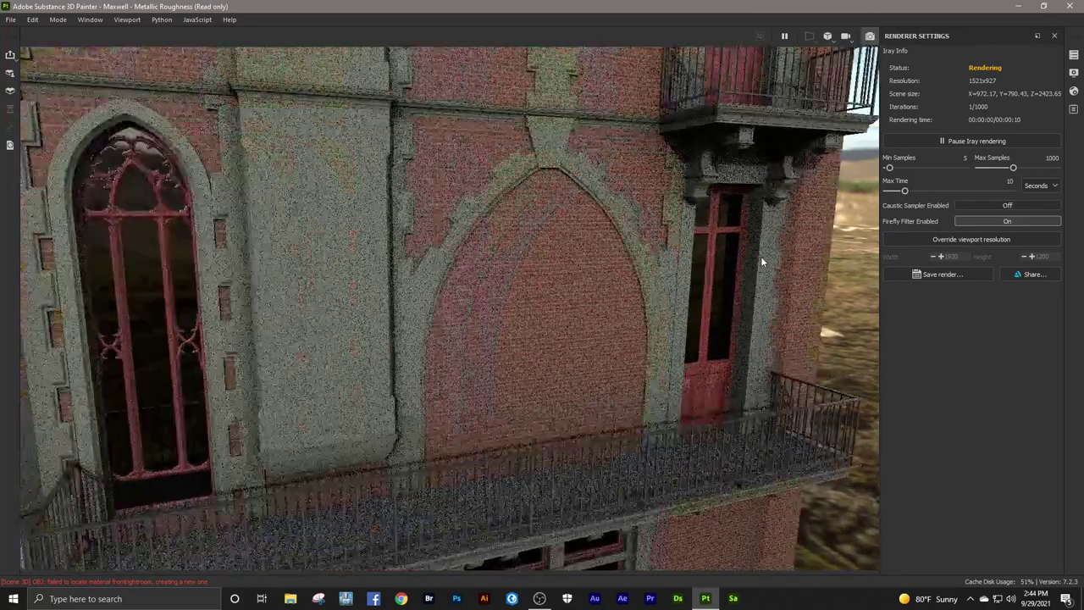
scroll(760, 256, up, 5)
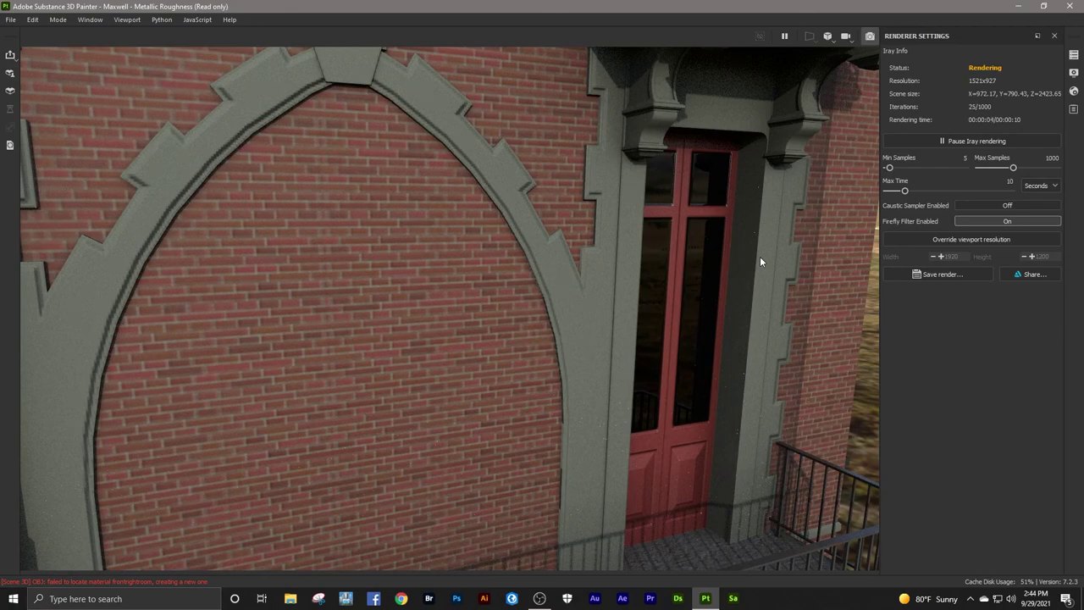
scroll(761, 257, down, 4)
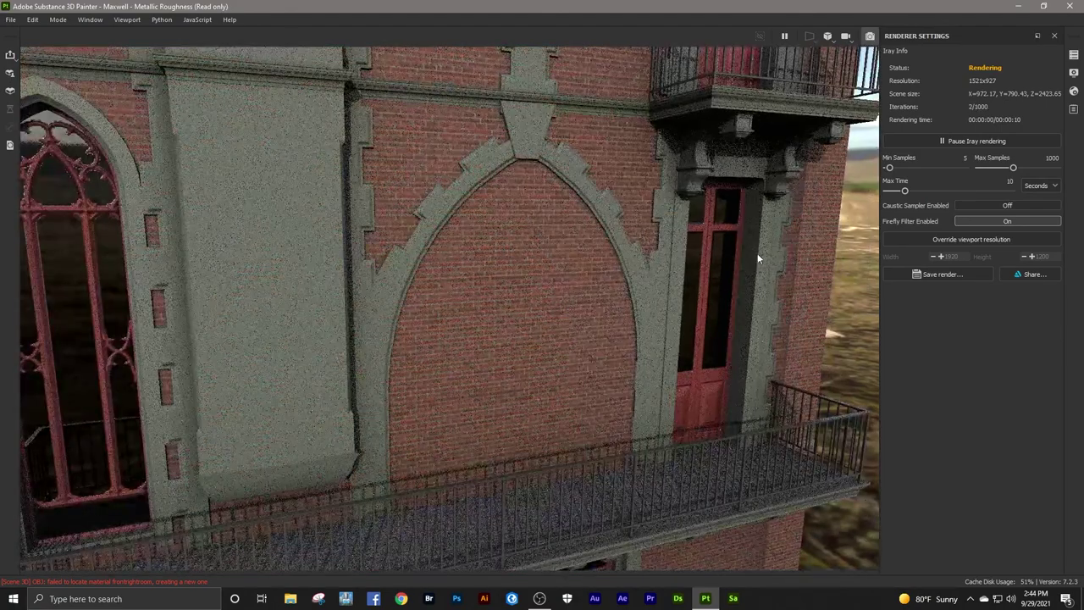